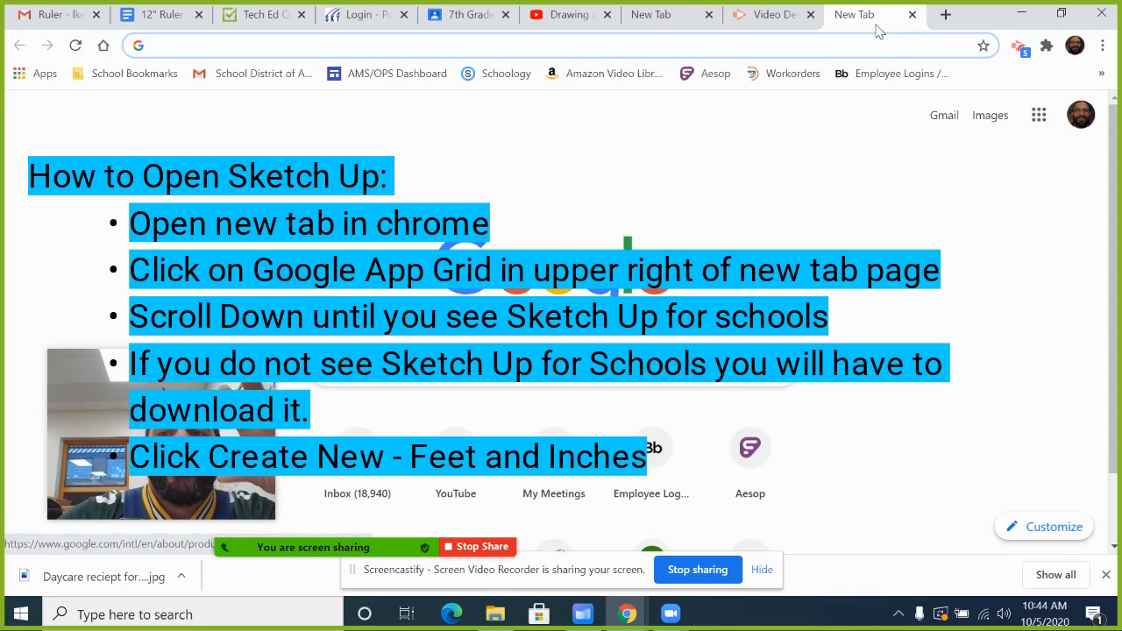
Find SketchUp for Schools among the Google apps and launch it.
click(1036, 114)
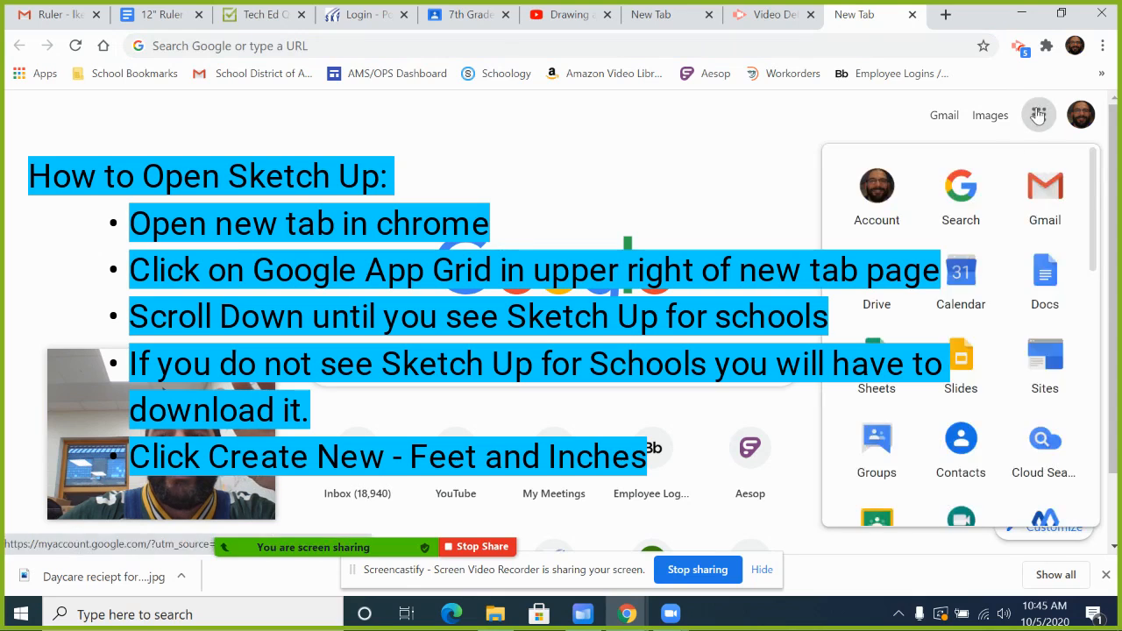
scroll(977, 307, down, 3)
scroll(981, 316, down, 5)
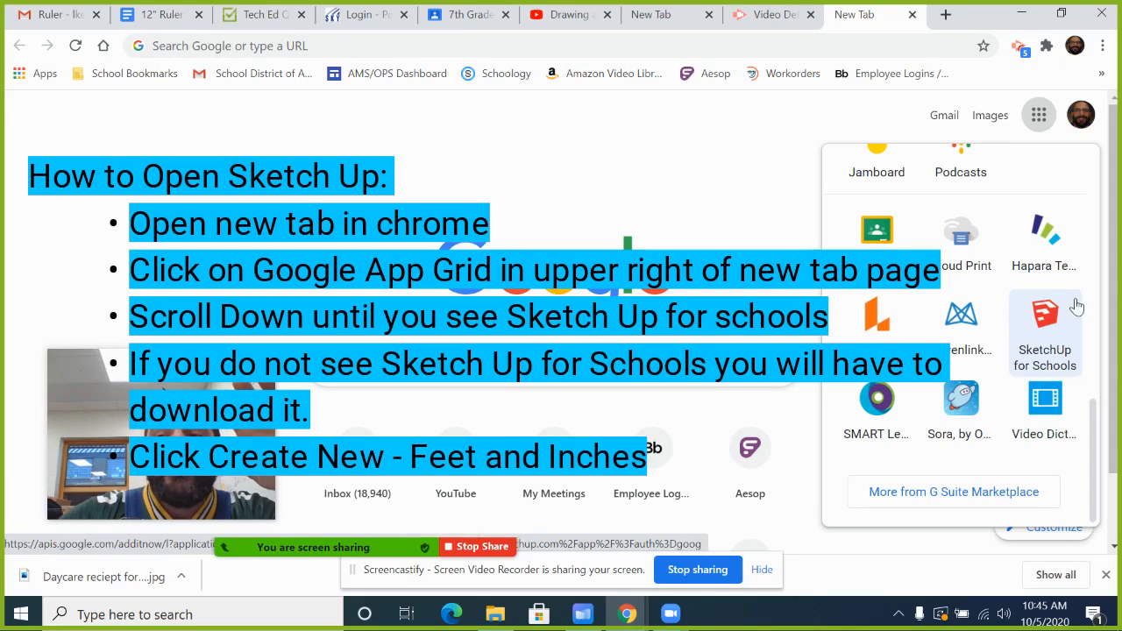
click(1044, 318)
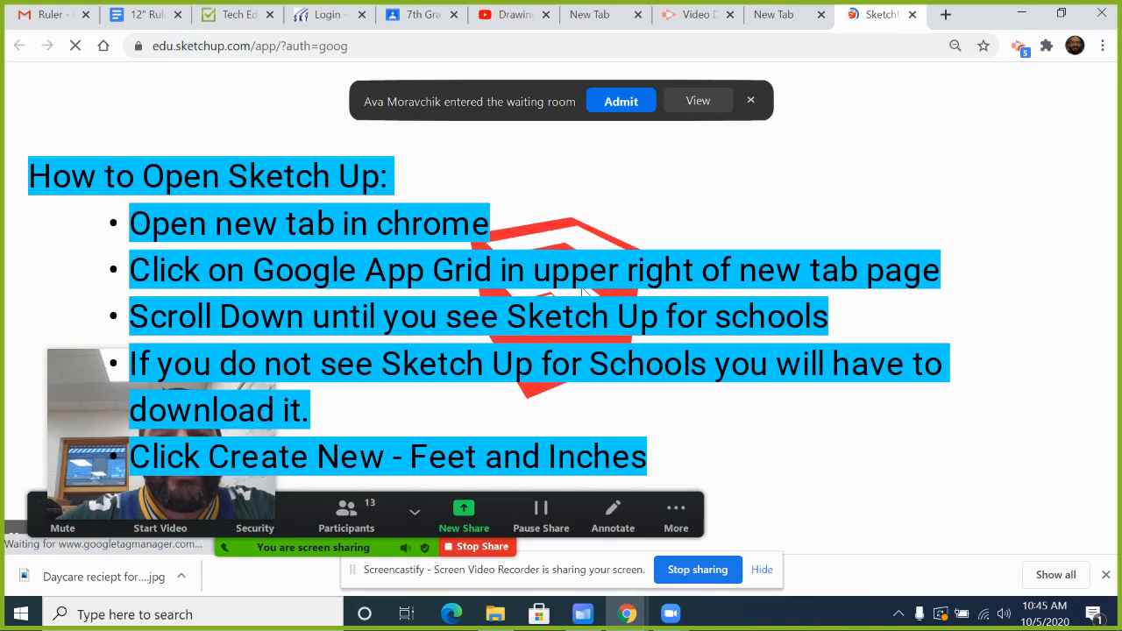
Admit both waiting participants to the Zoom meeting while SketchUp for Schools loads.
click(621, 103)
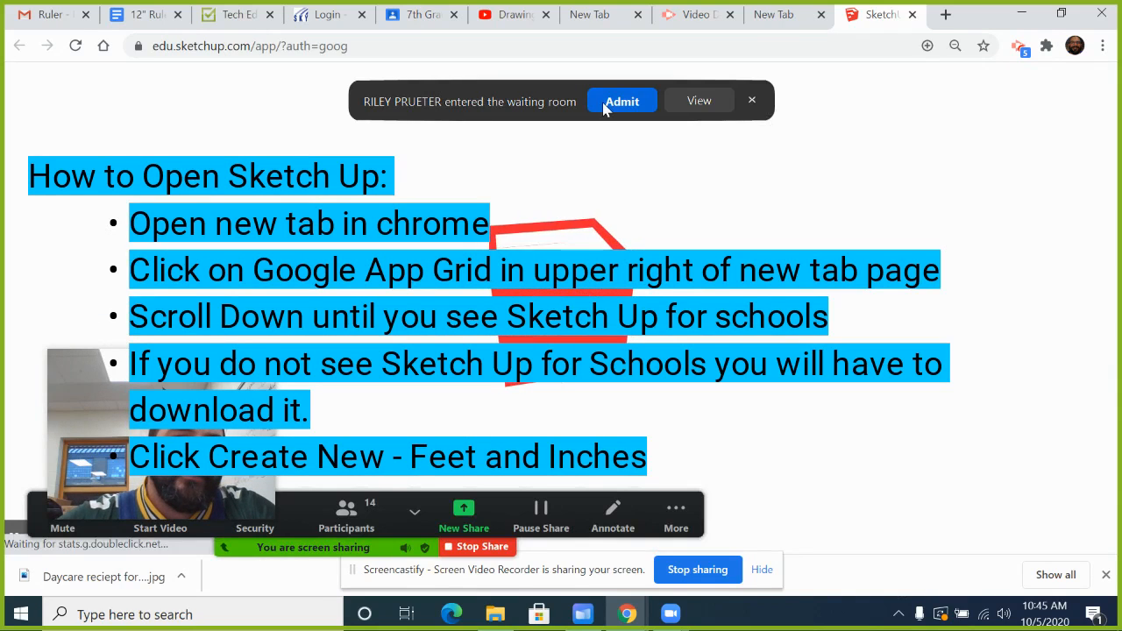
click(620, 102)
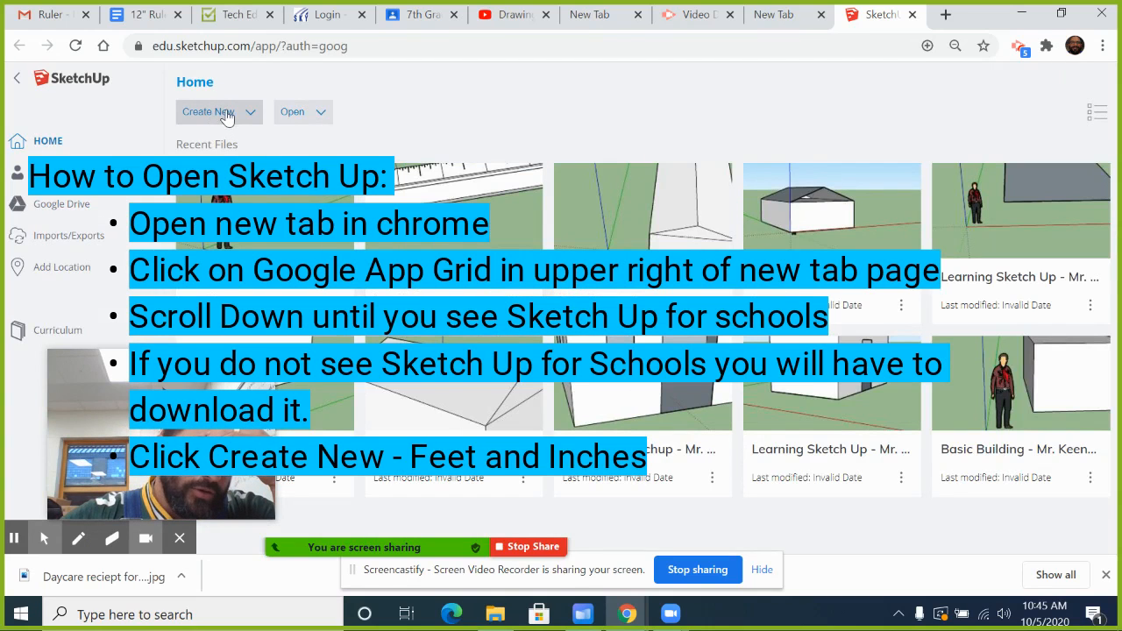
Look at the template choices for a new model, and open the recent 12" Ruler file.
click(226, 112)
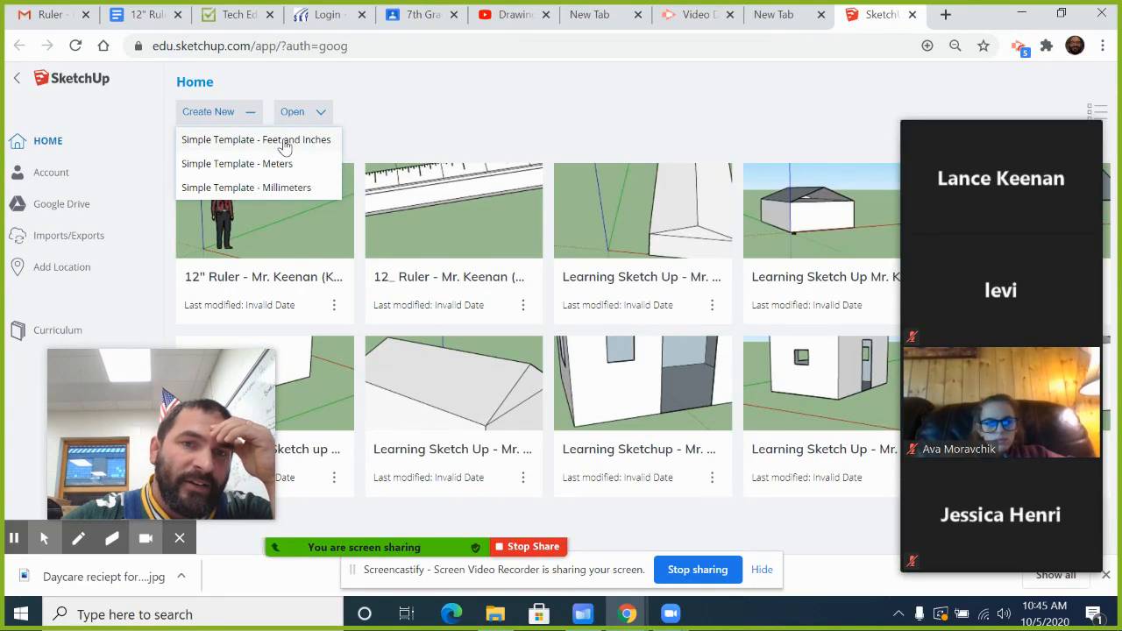
click(272, 248)
click(272, 244)
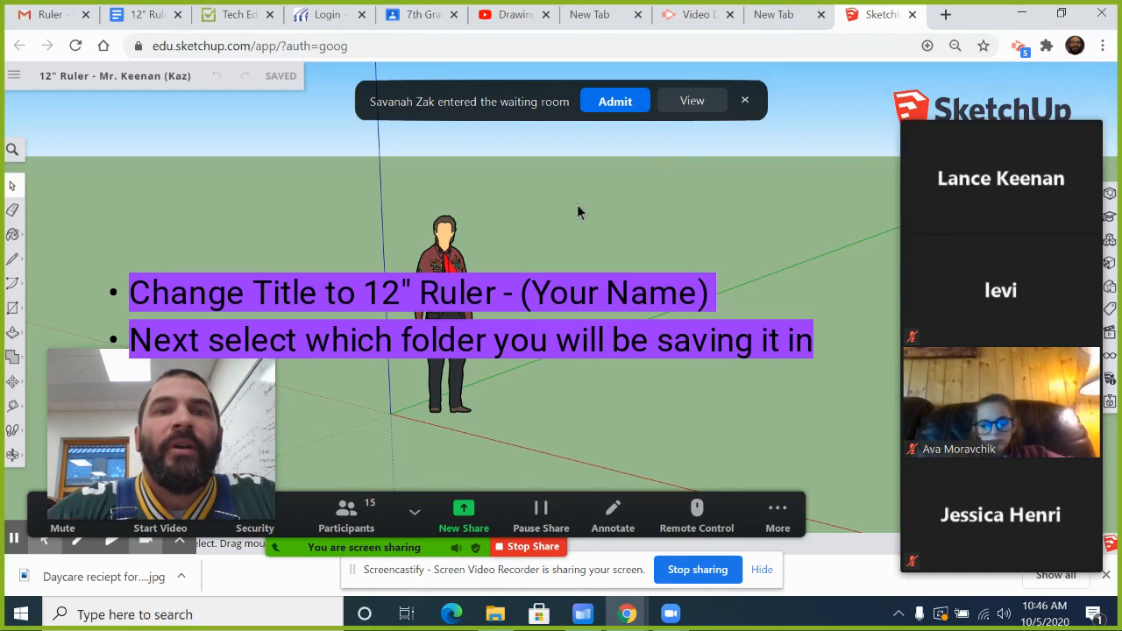
Let the participants held in the Zoom waiting room into the meeting.
click(601, 111)
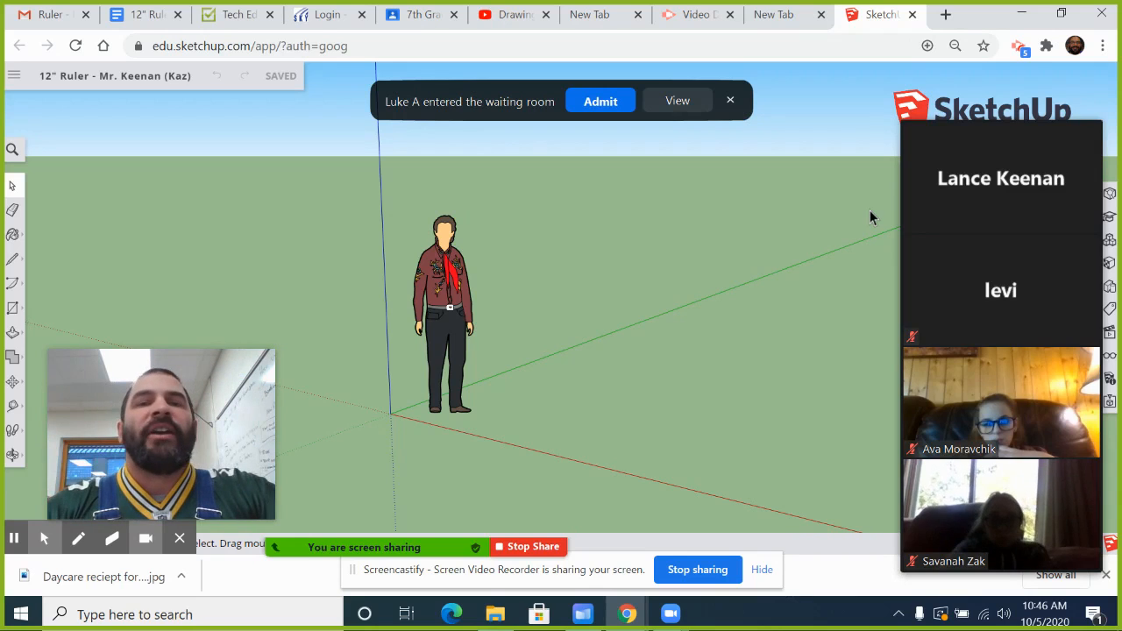
click(612, 107)
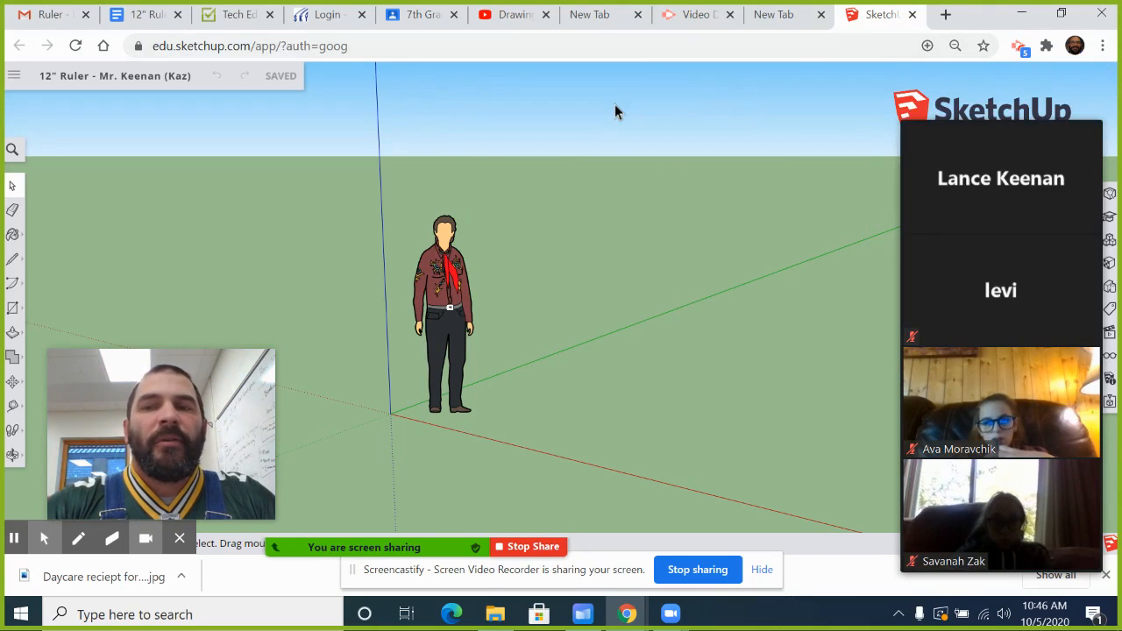
mouse_move(1040, 130)
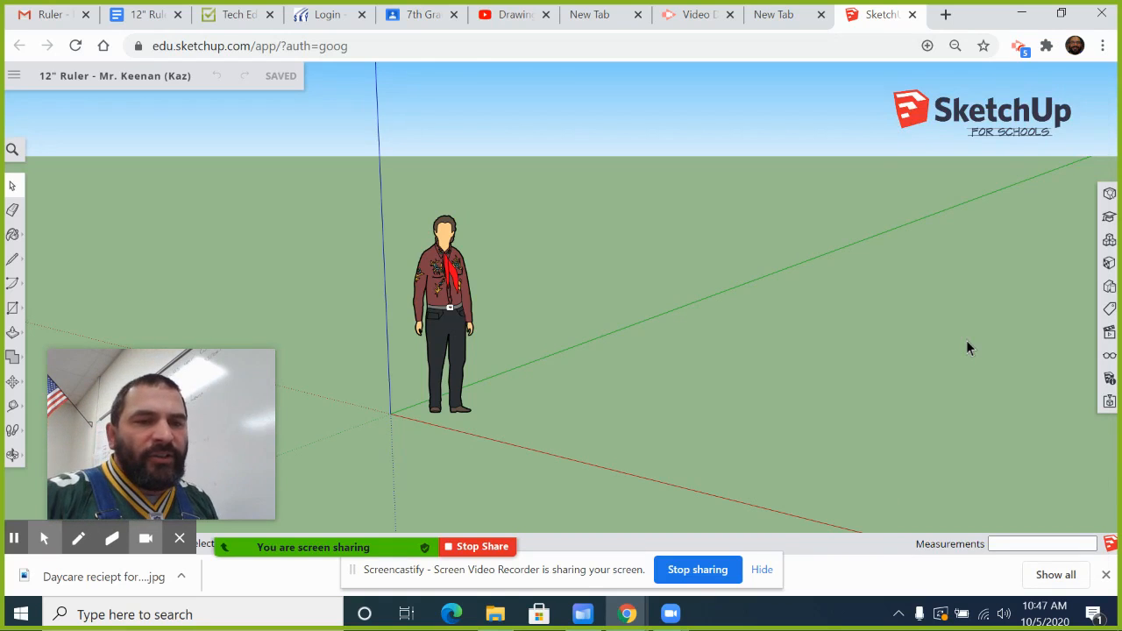
mouse_move(167, 446)
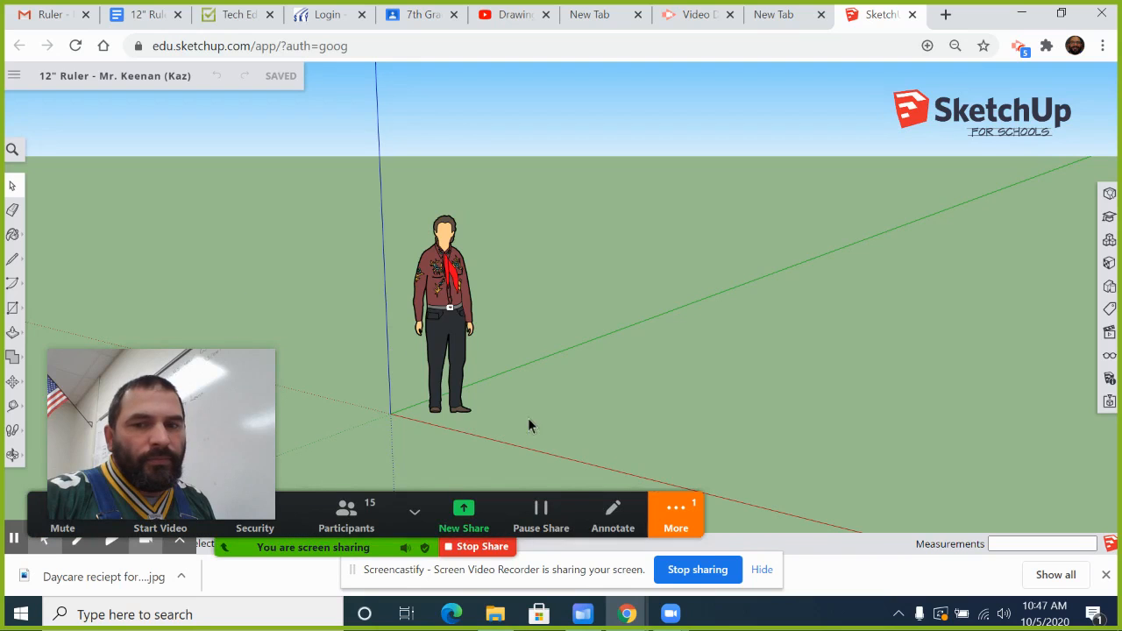
Check the Zoom meeting chat, minimize it, and admit the newly arrived participants.
click(683, 511)
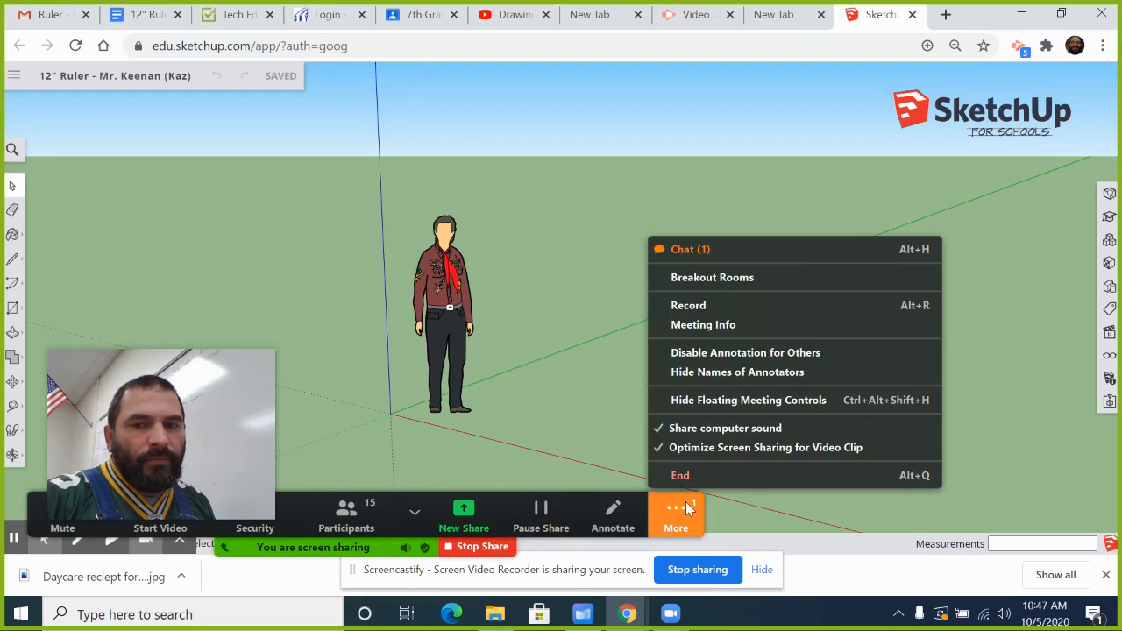
click(708, 261)
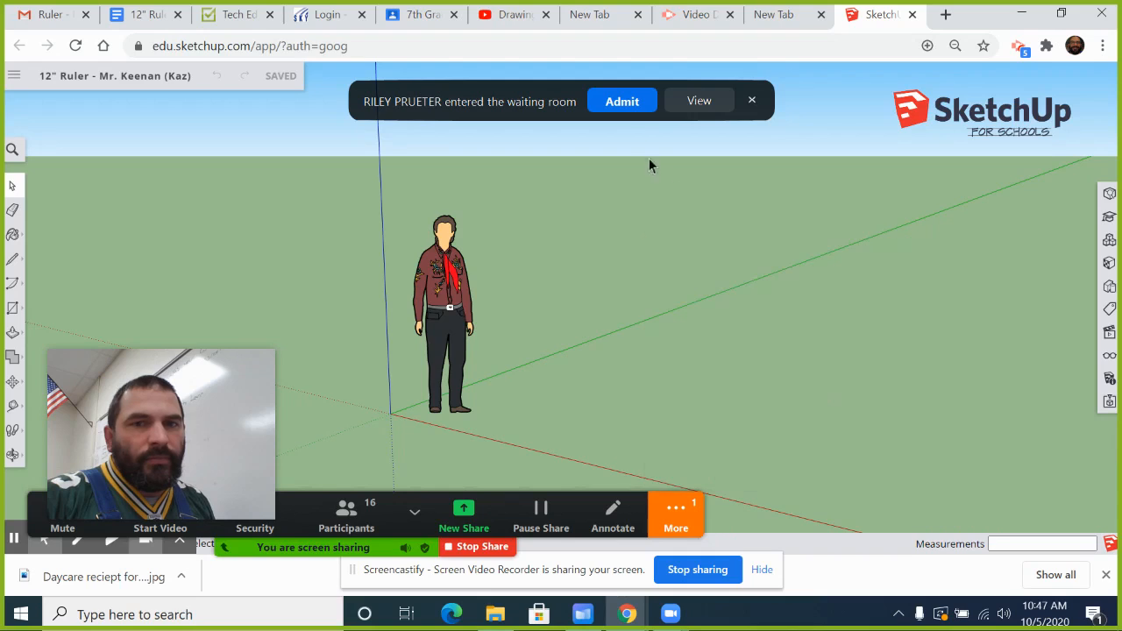
click(633, 98)
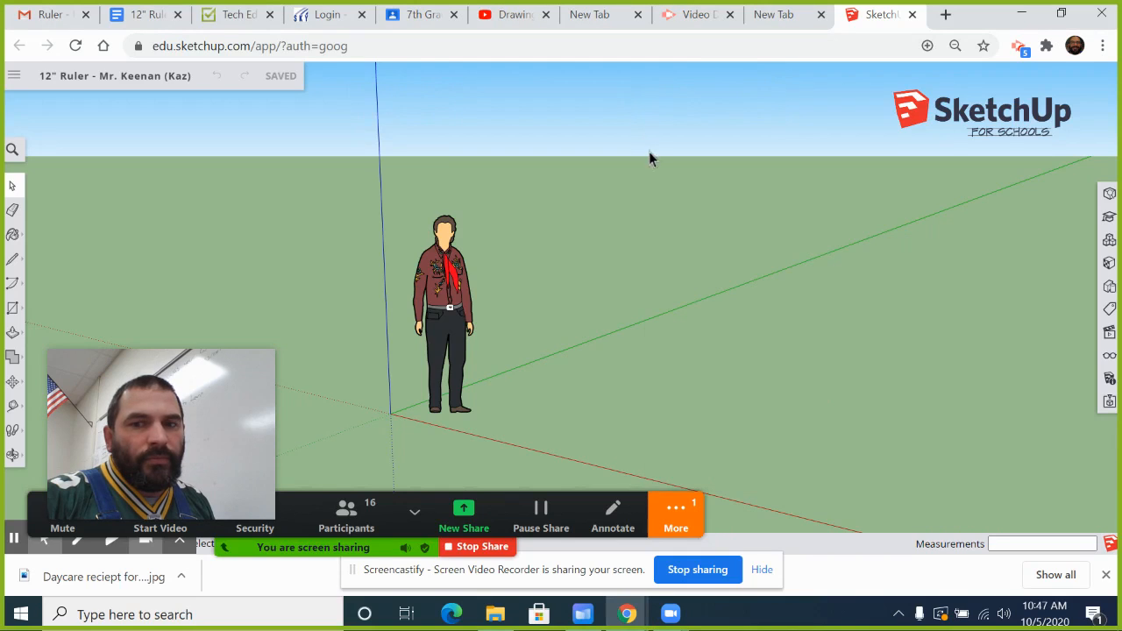
click(693, 518)
click(710, 252)
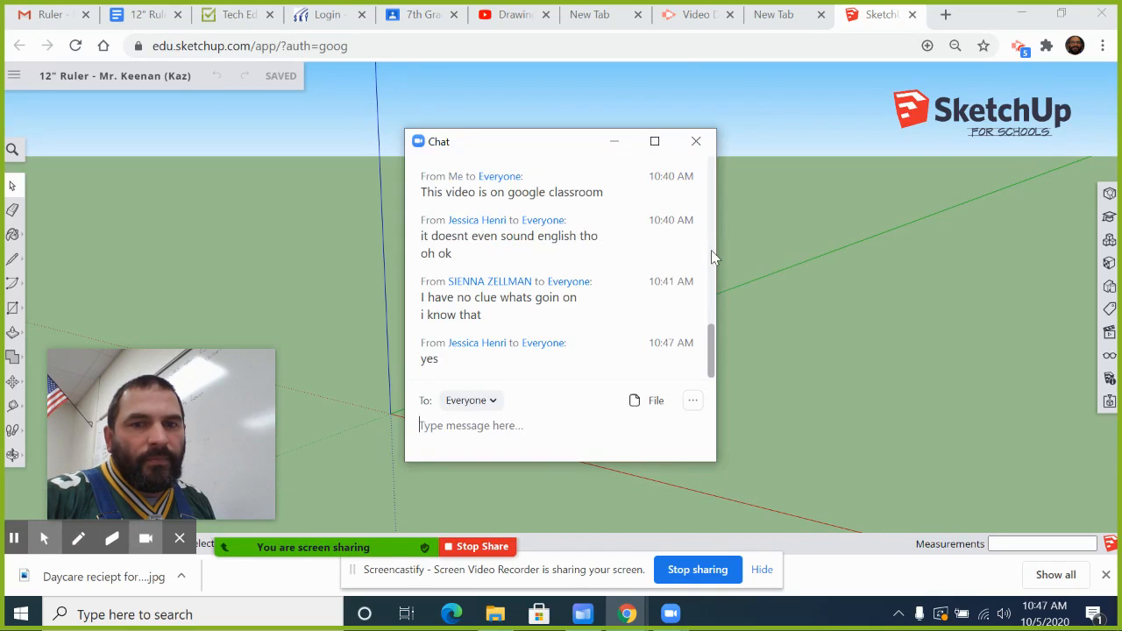
click(788, 439)
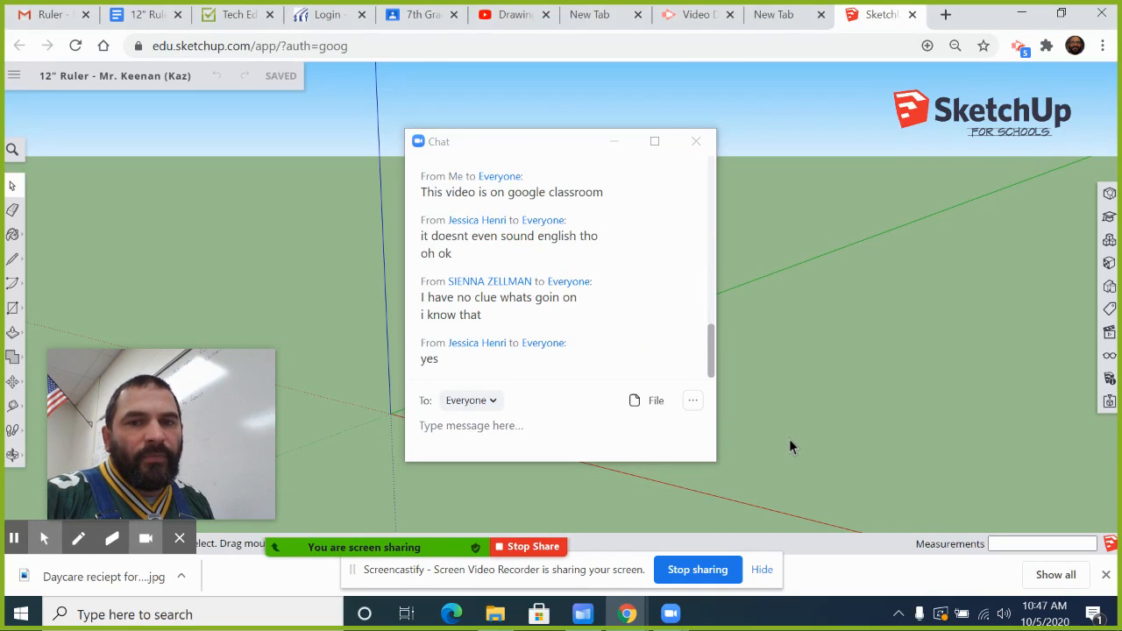
click(614, 142)
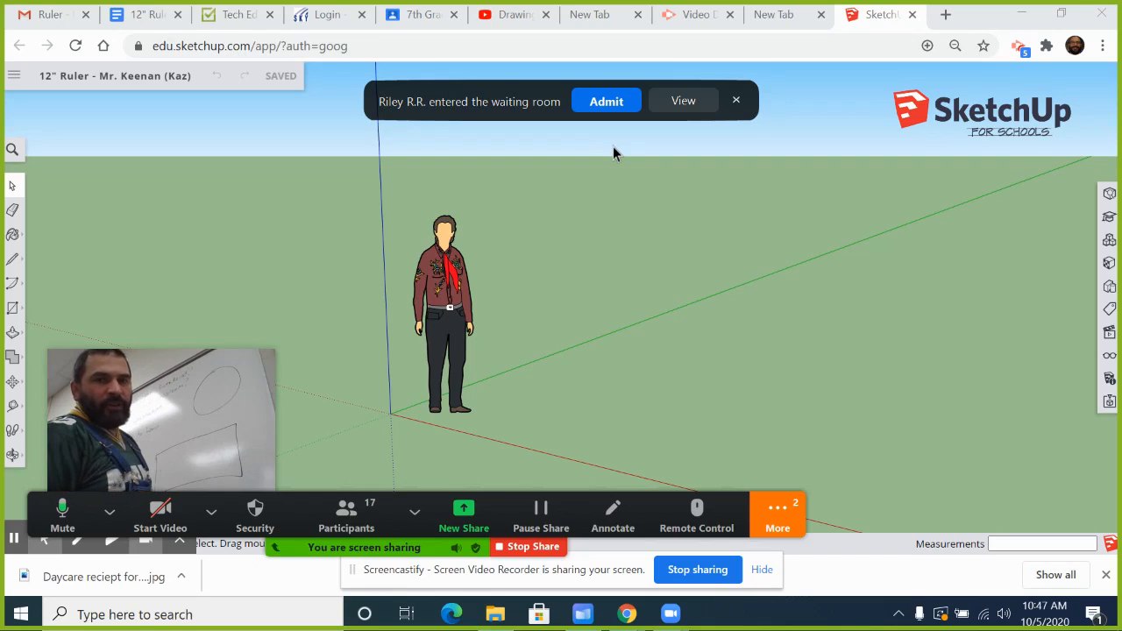
click(594, 101)
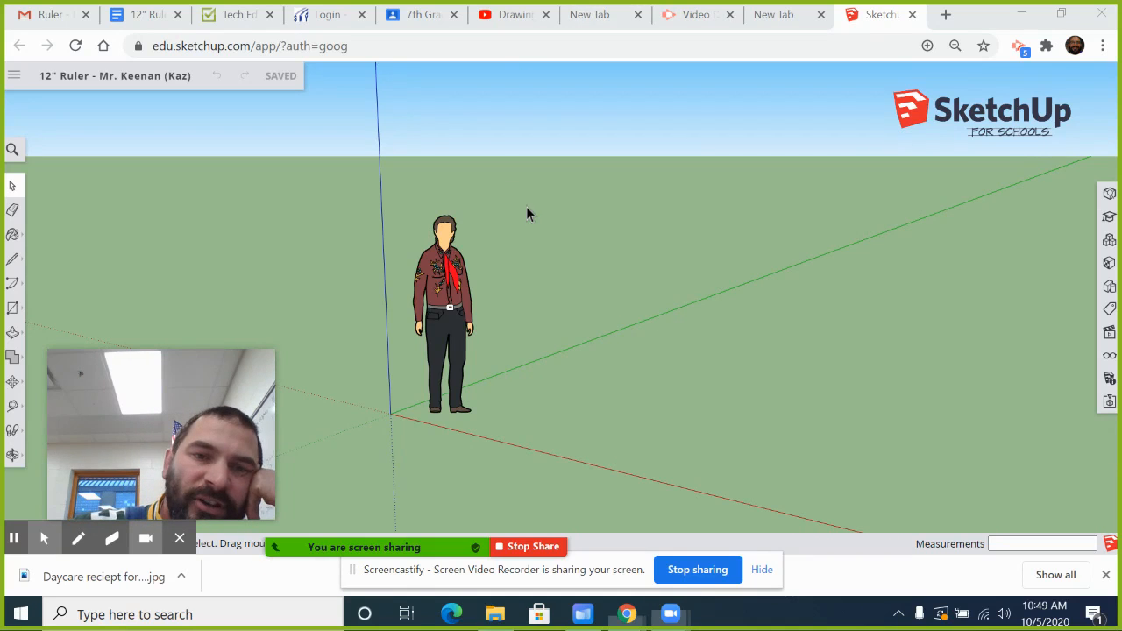
Delete the default person figure with the Select tool so the model is empty.
drag(553, 190, 389, 430)
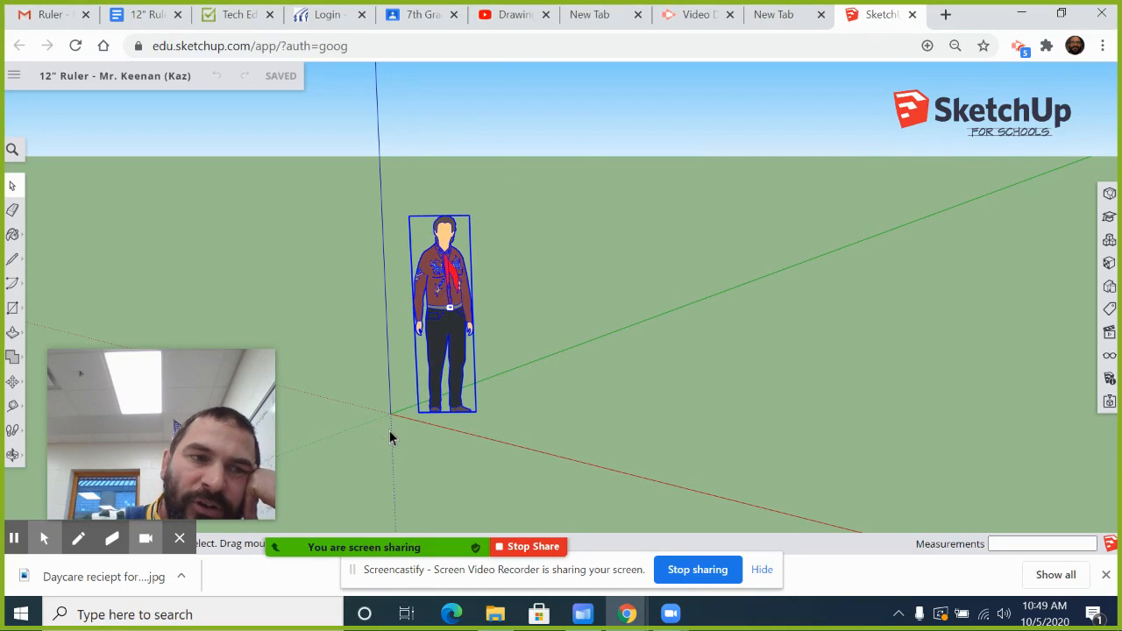
key(Delete)
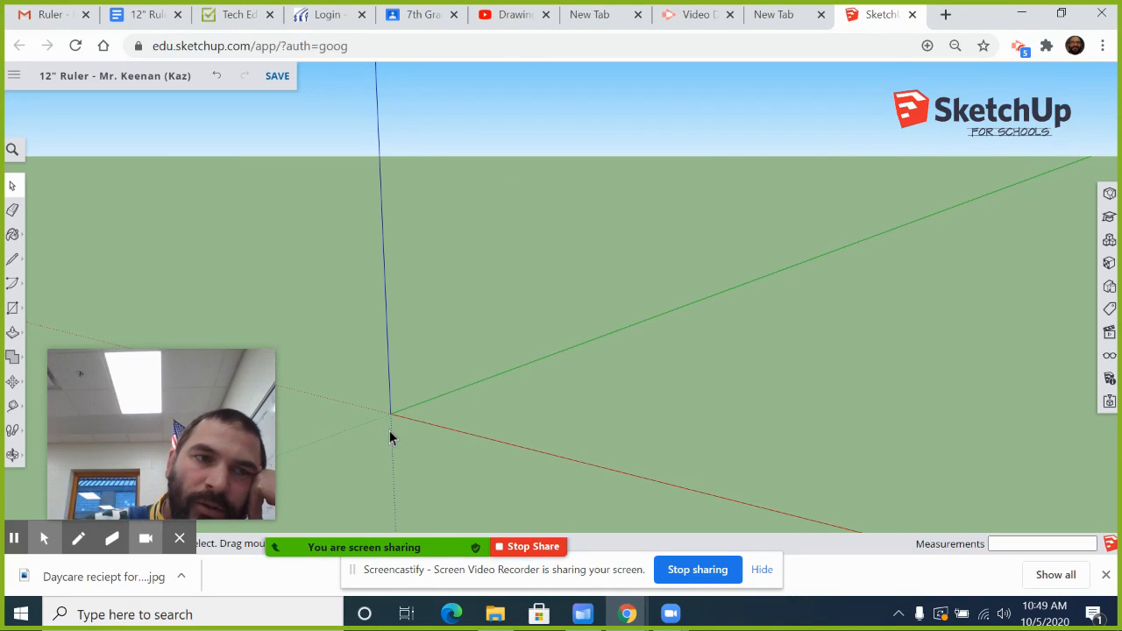
click(14, 185)
drag(515, 242, 355, 441)
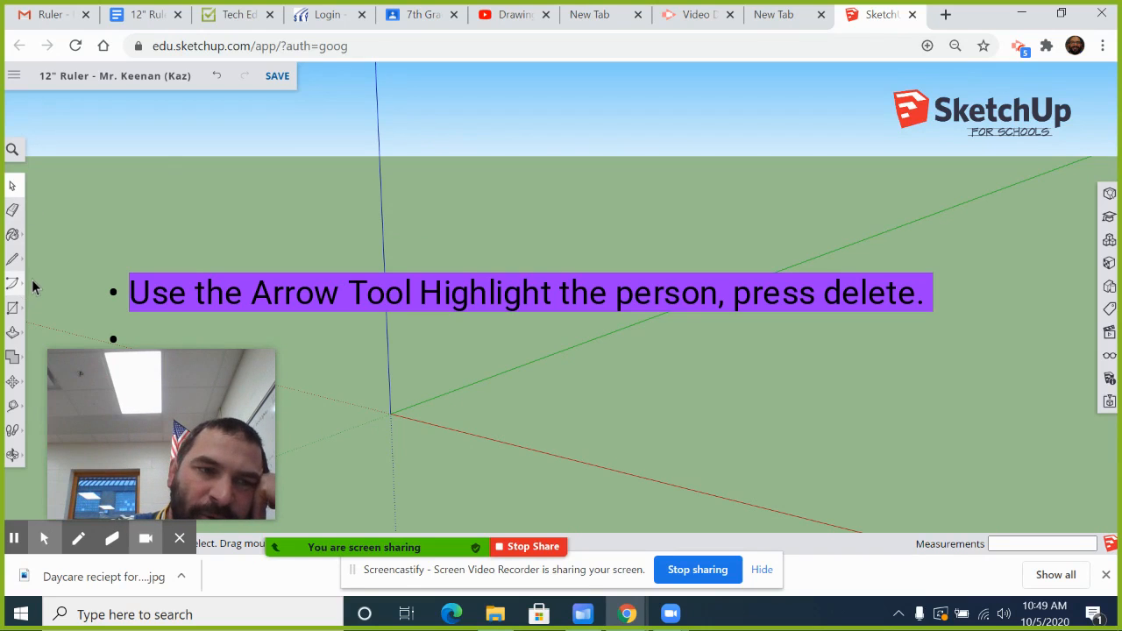
Draw a 144 by 12 inch rectangle flat on the ground near the origin, with its long side following the red axis.
mouse_move(292, 287)
middle_down()
mouse_move(286, 336)
mouse_move(307, 368)
mouse_move(363, 339)
mouse_move(401, 270)
middle_up()
scroll(257, 237, down, 4)
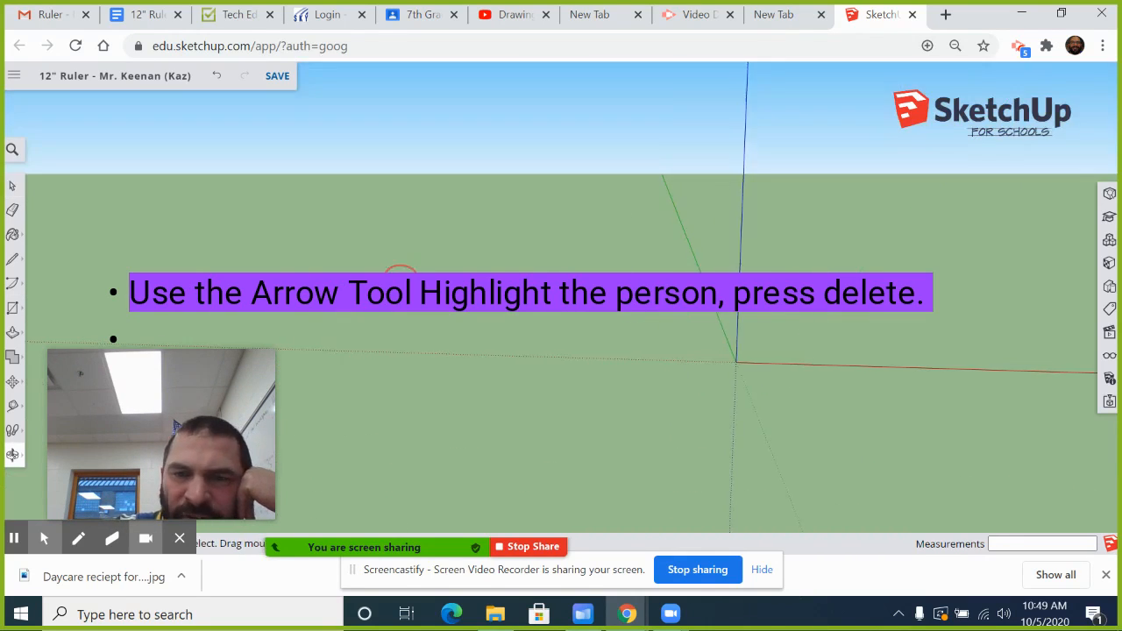
scroll(147, 232, down, 2)
mouse_move(520, 283)
middle_down()
mouse_move(508, 343)
mouse_move(538, 383)
mouse_move(561, 390)
middle_up()
right_click(643, 376)
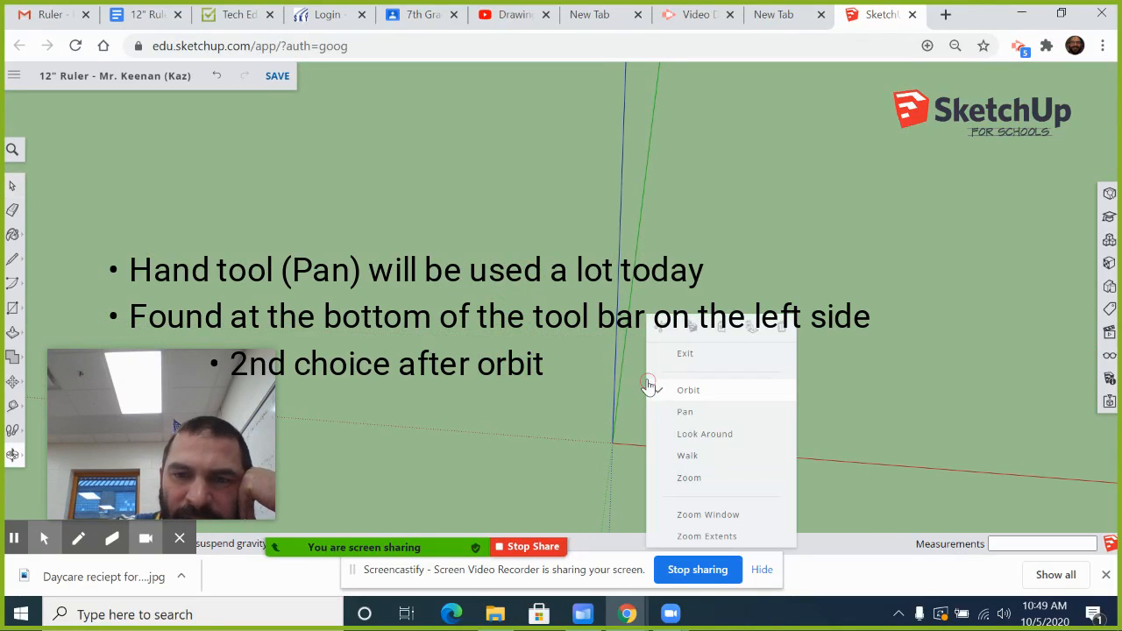
click(683, 411)
drag(736, 383, 447, 345)
middle_drag(451, 347, 507, 395)
click(13, 309)
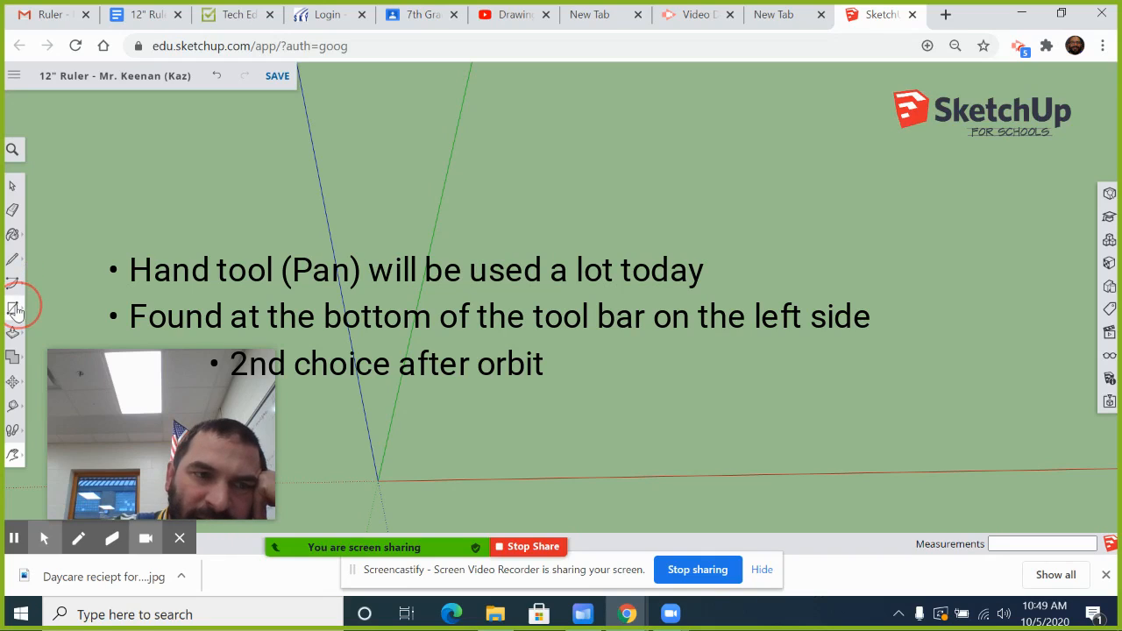
click(49, 254)
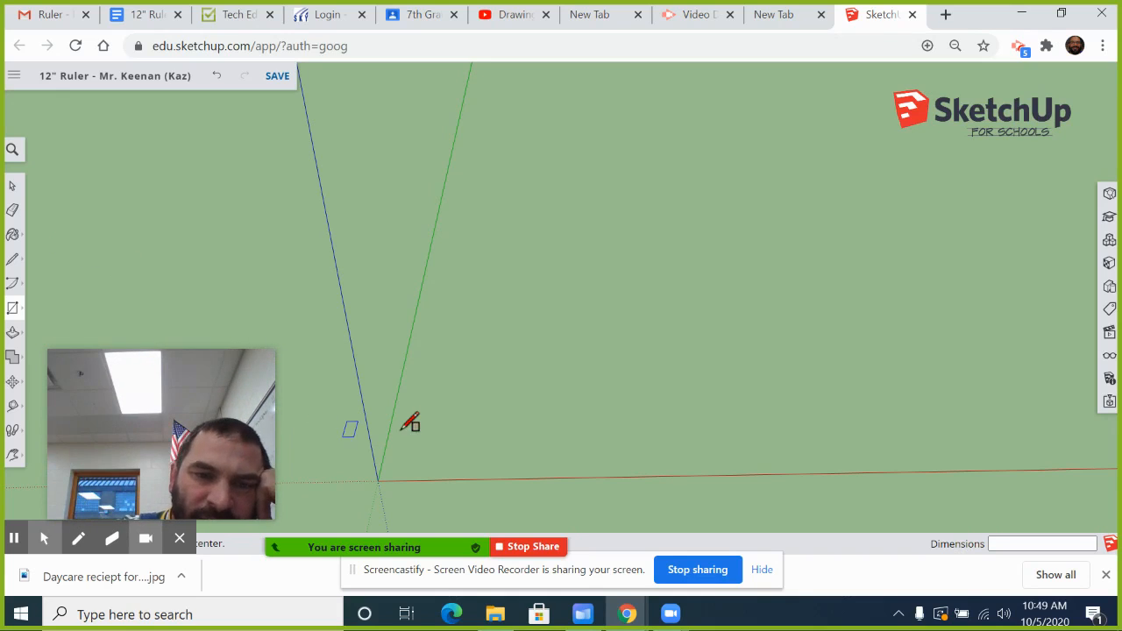
click(444, 446)
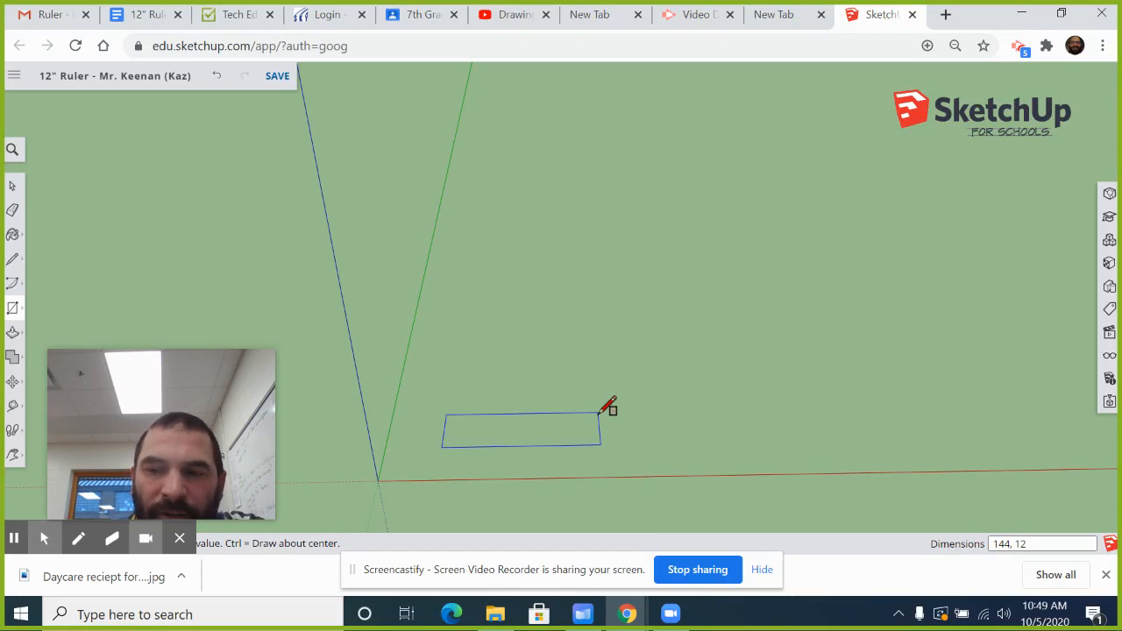
key(Return)
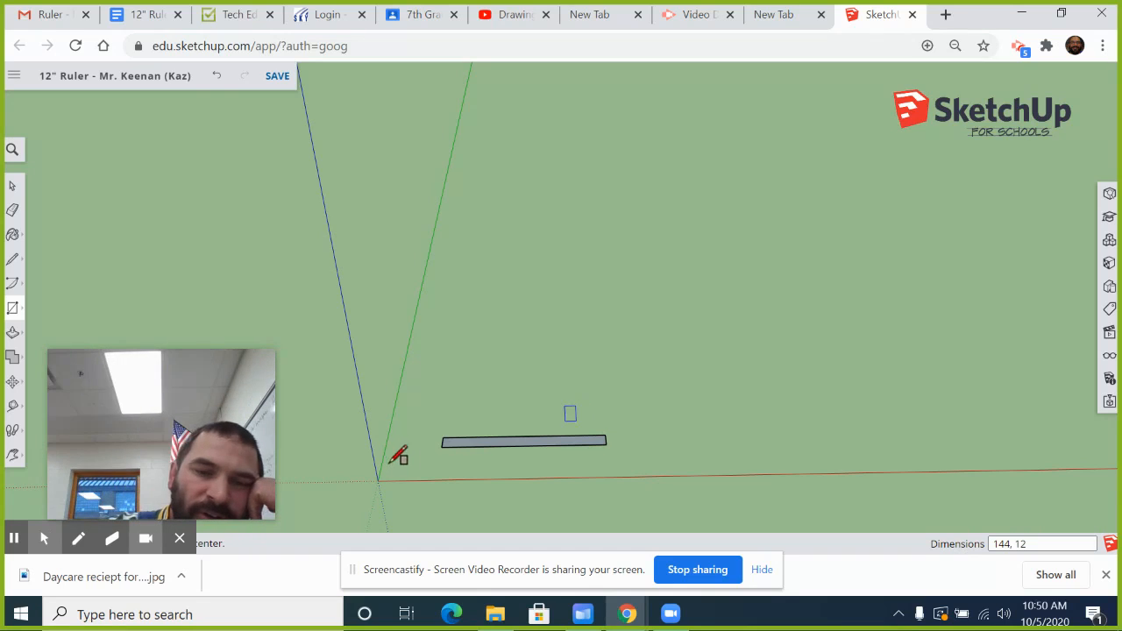
Push/Pull the rectangle's face upward 1.5 inches to give the ruler its thickness.
scroll(427, 431, up, 5)
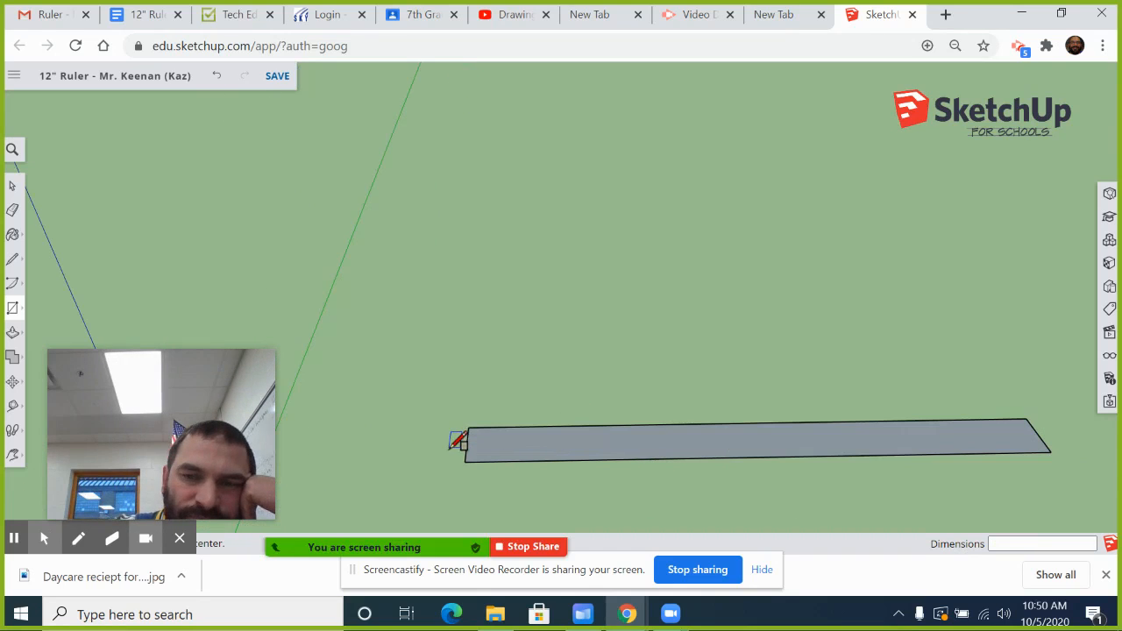
middle_drag(447, 442, 531, 439)
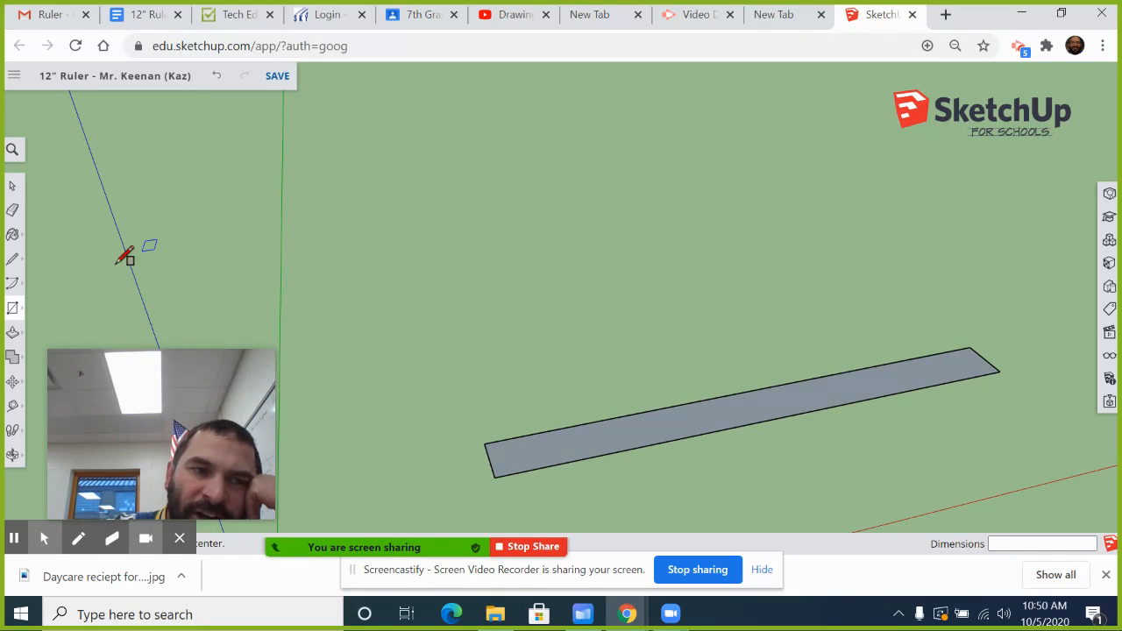
click(13, 333)
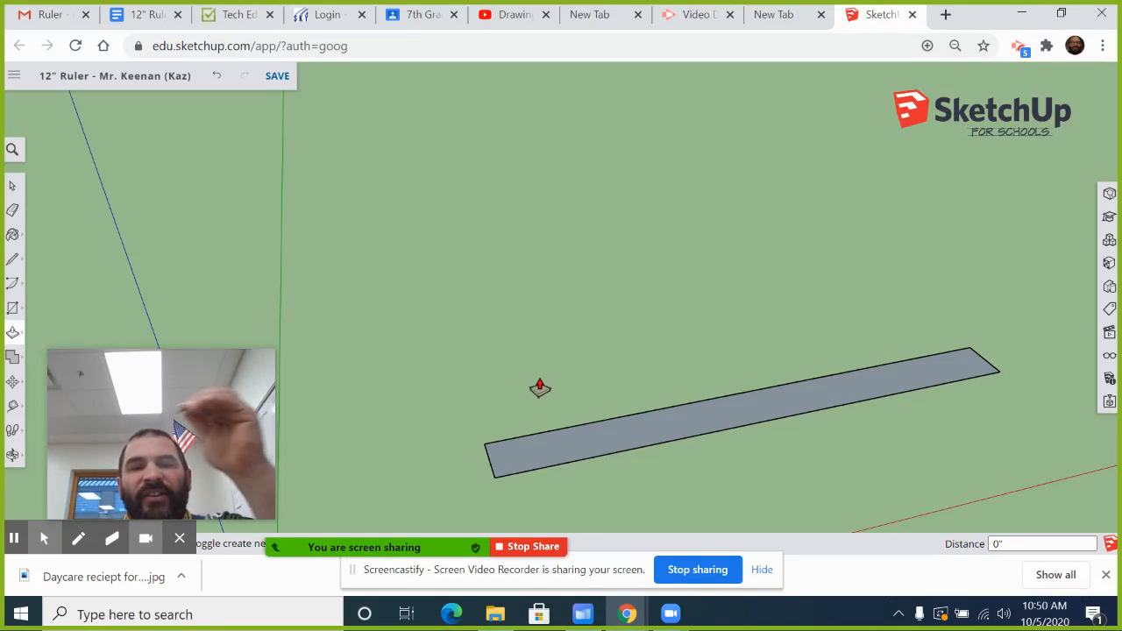
click(573, 438)
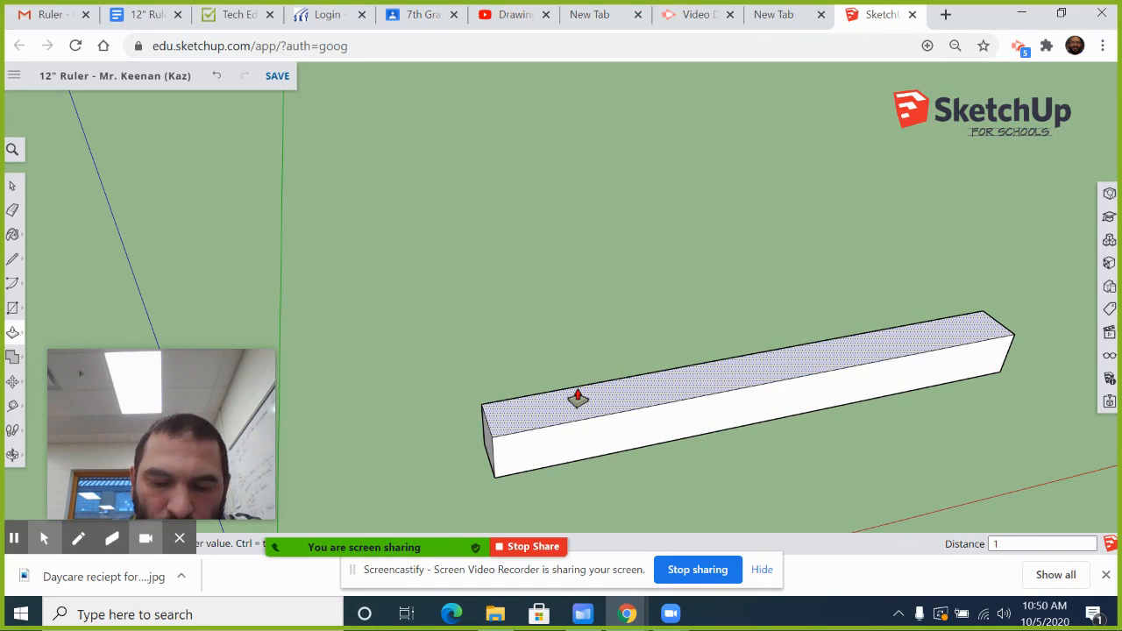
text(1.5)
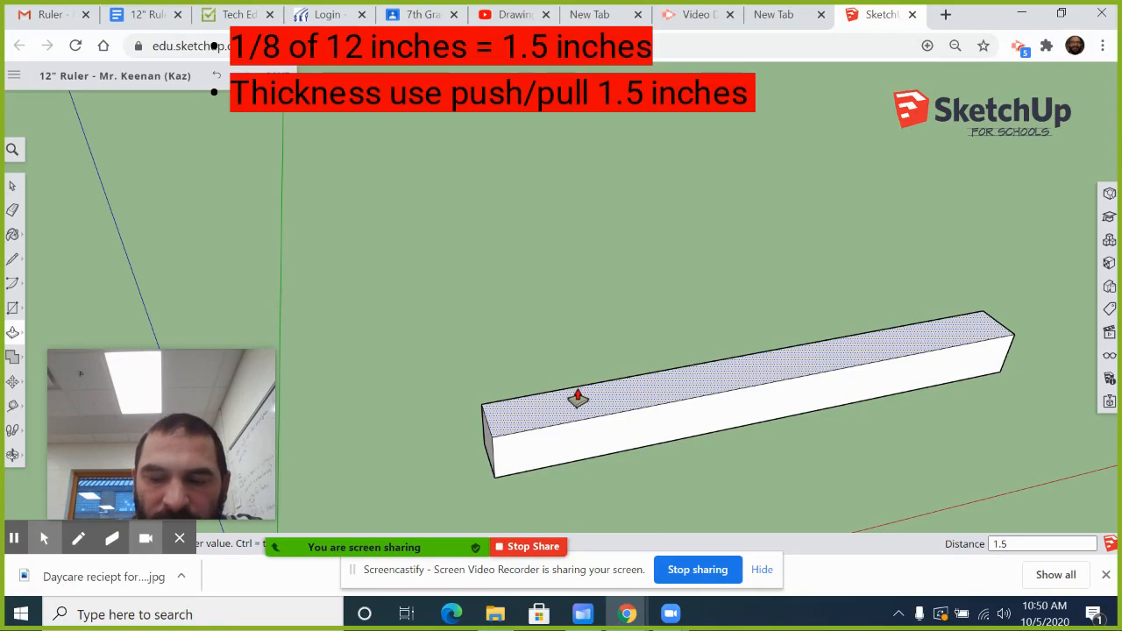
key(Return)
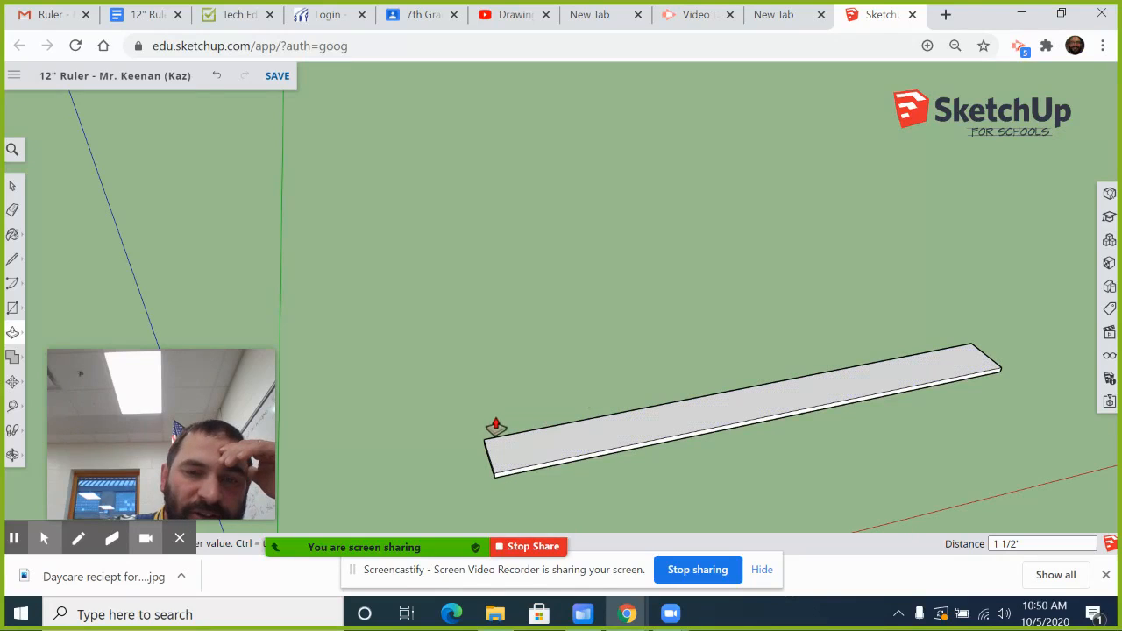
middle_drag(481, 445, 681, 401)
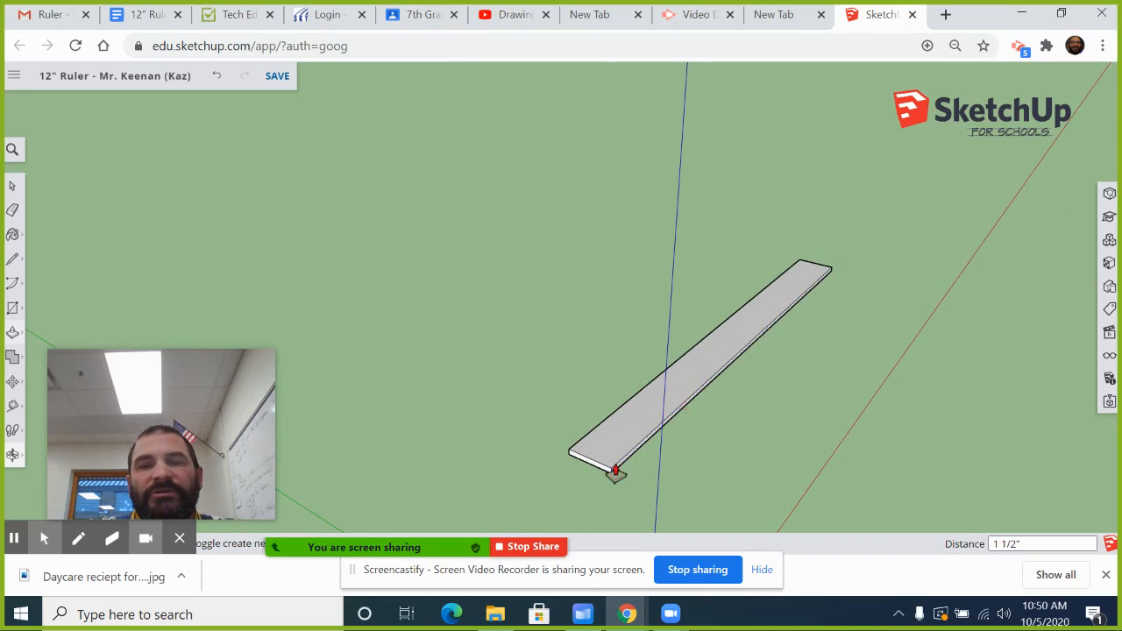
mouse_move(601, 471)
middle_down()
mouse_move(593, 476)
mouse_move(604, 469)
middle_up()
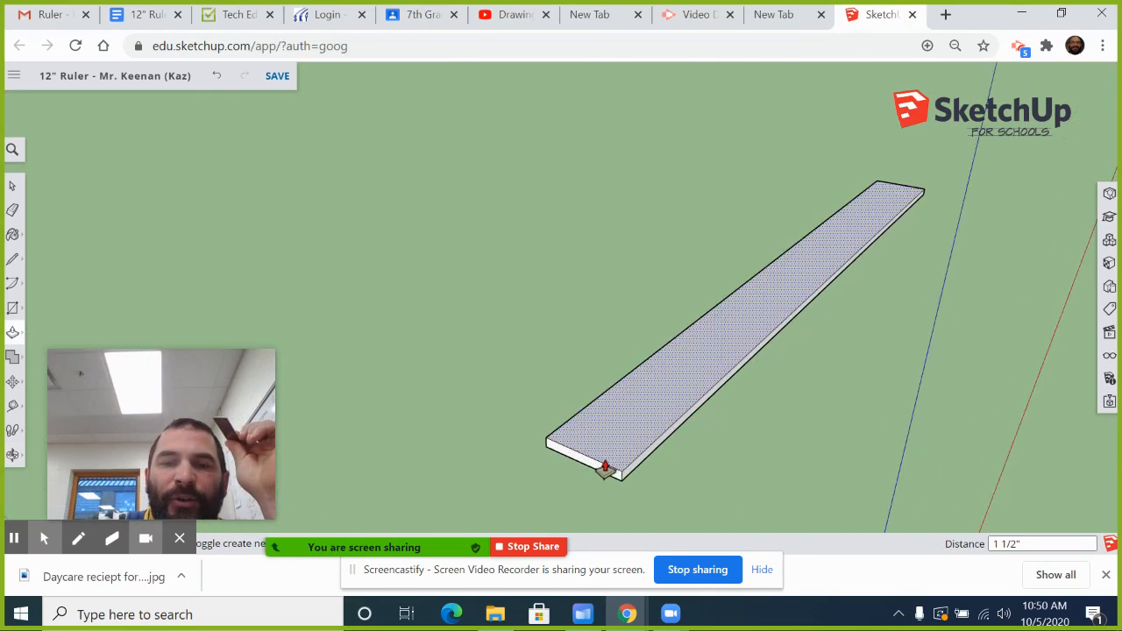
Draw a vertical center line on the ruler's near end face, from the midpoint of its top edge to its bottom edge.
scroll(605, 468, up, 10)
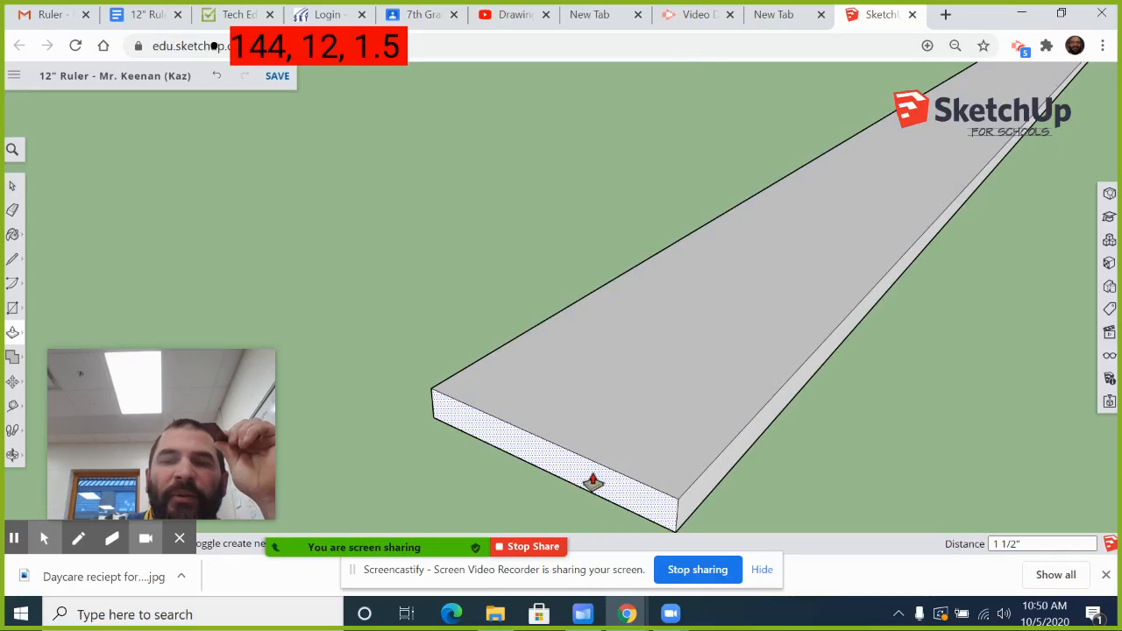
scroll(592, 482, down, 1)
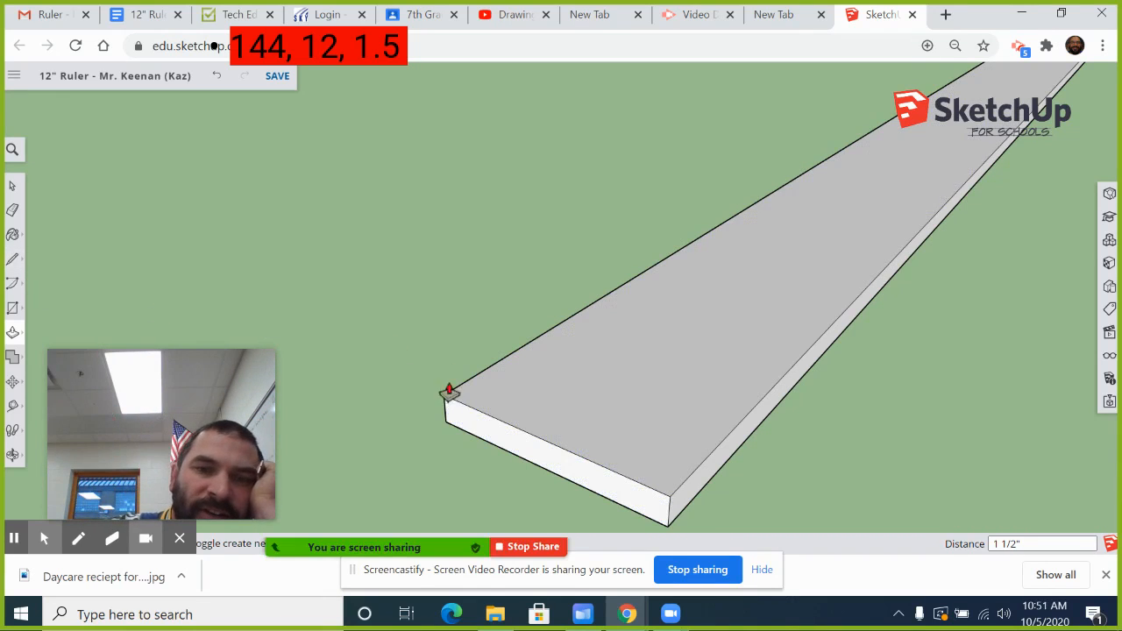
click(12, 259)
click(49, 245)
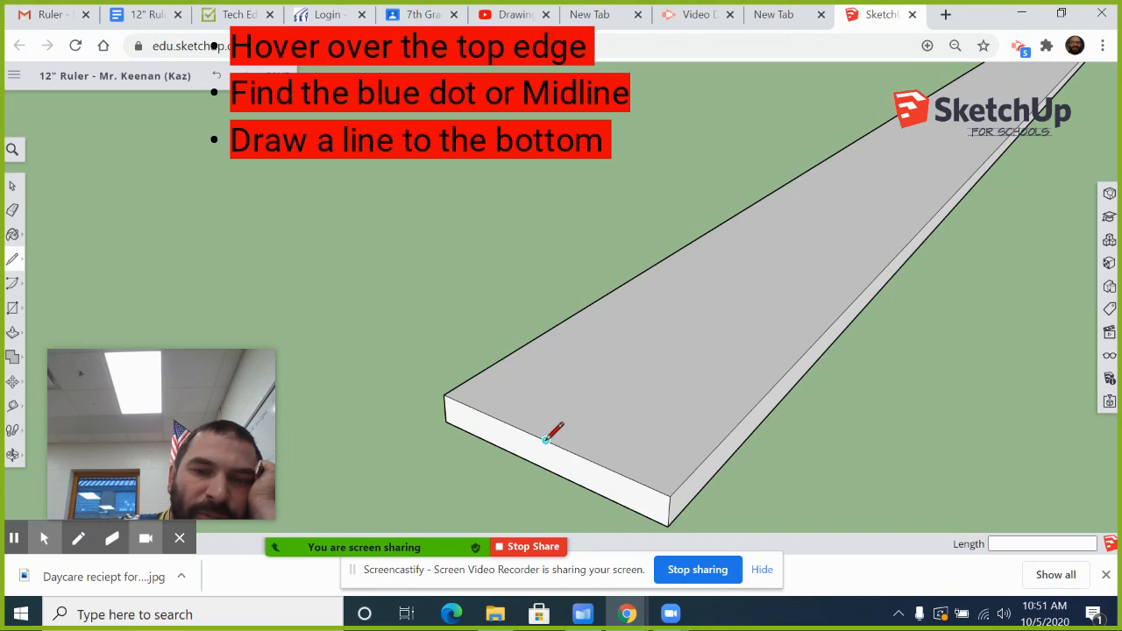
scroll(545, 440, up, 3)
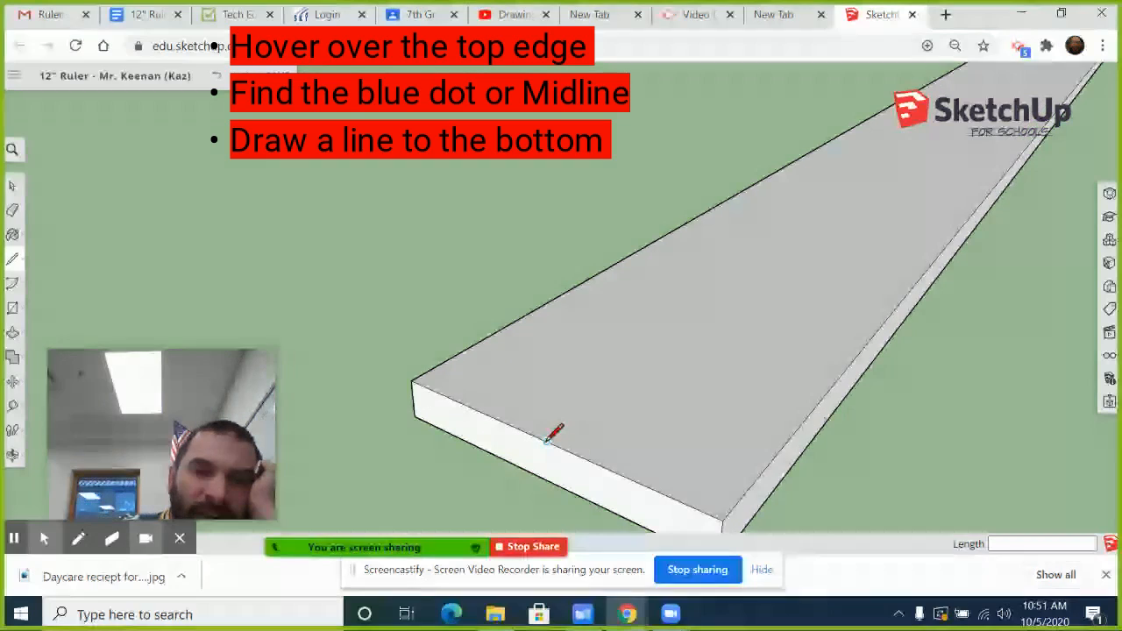
scroll(546, 439, down, 2)
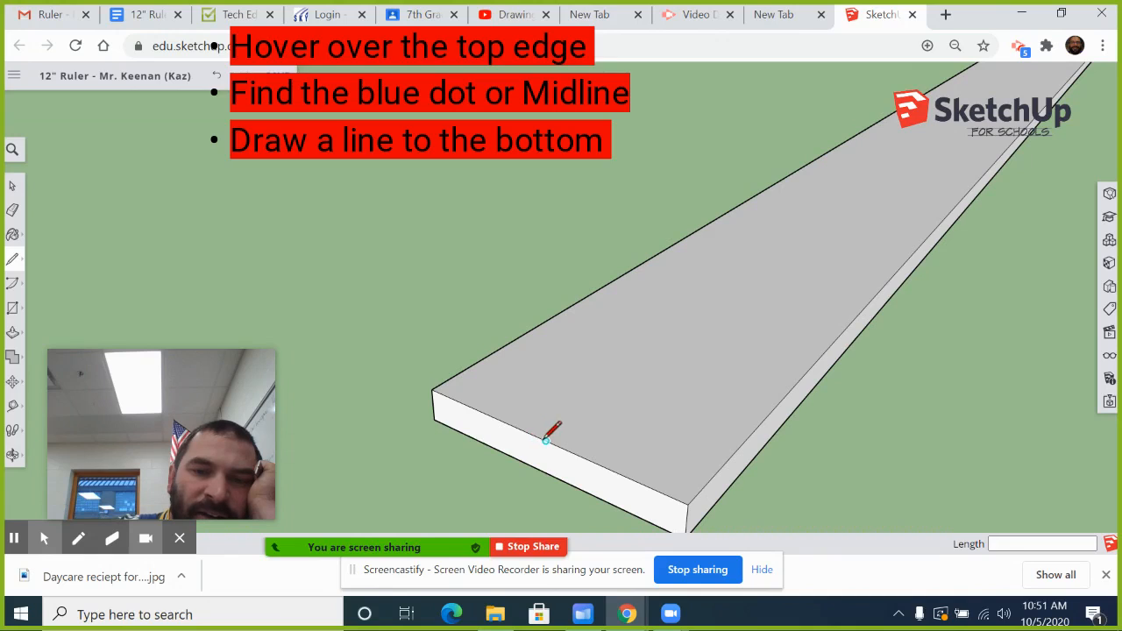
click(546, 440)
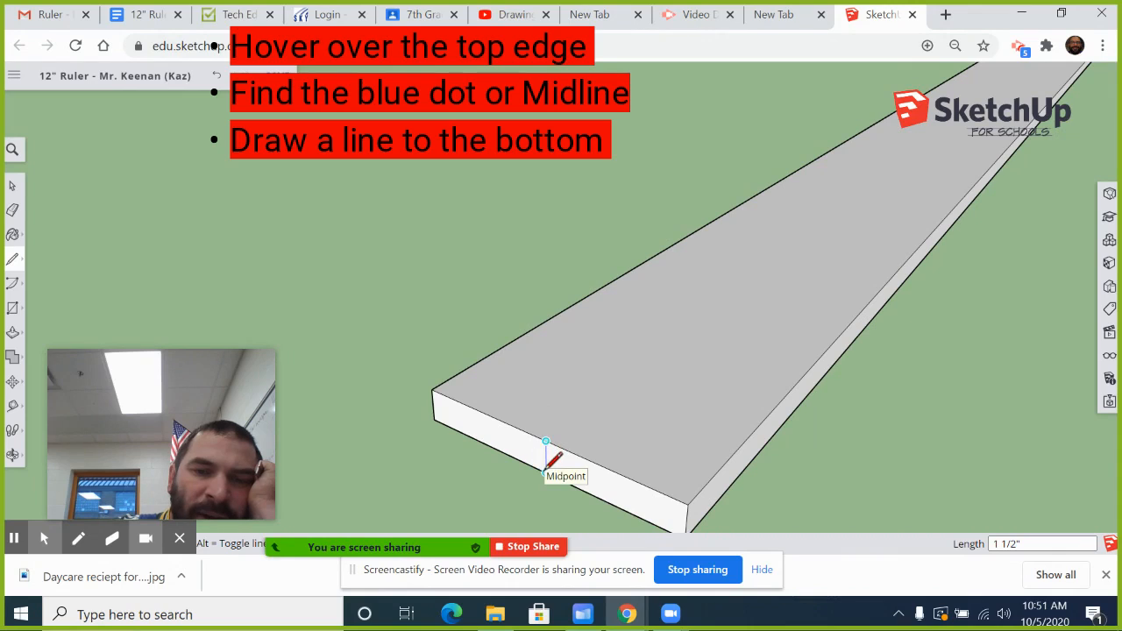
click(546, 470)
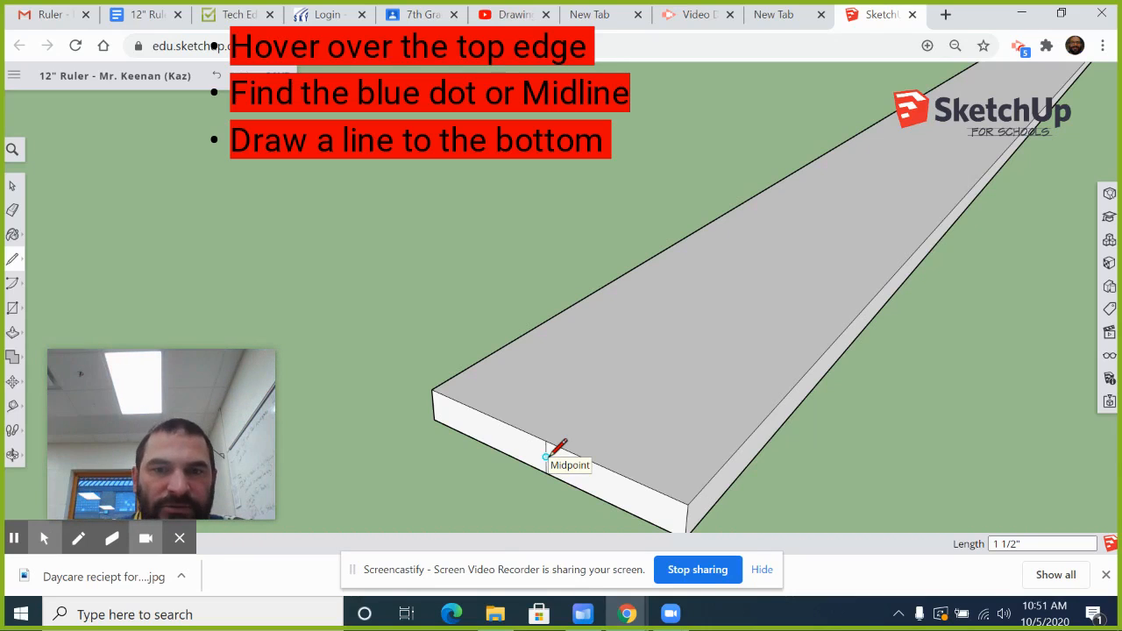
Draw a 0.75 inch line leftward across the end face from the center line's midpoint, and a vertical line from its end to the top edge.
click(545, 456)
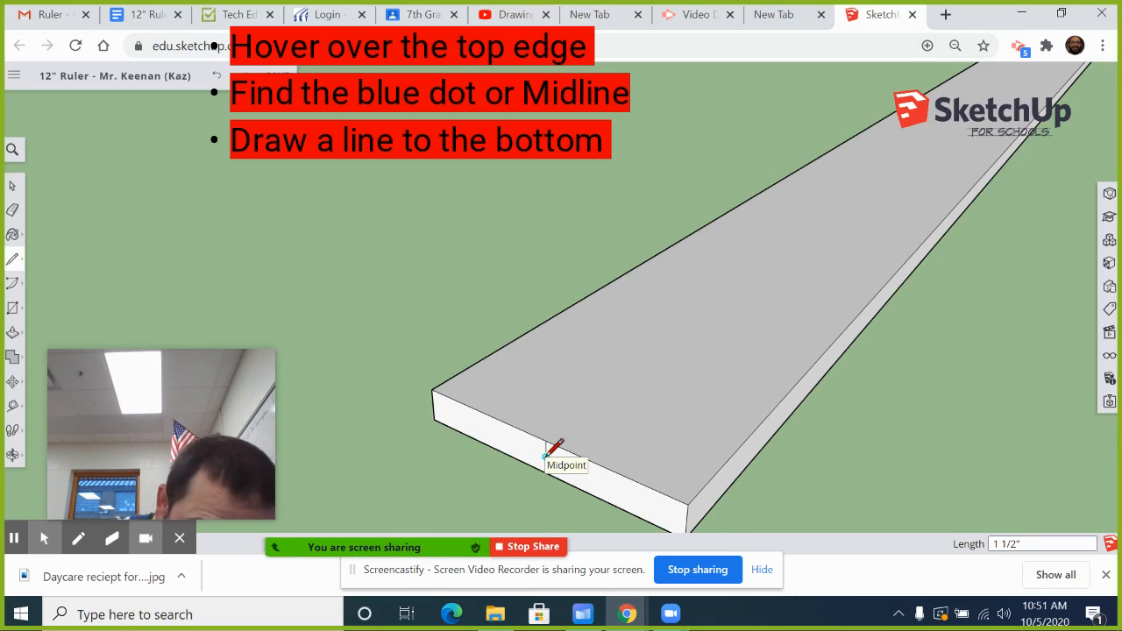
click(545, 454)
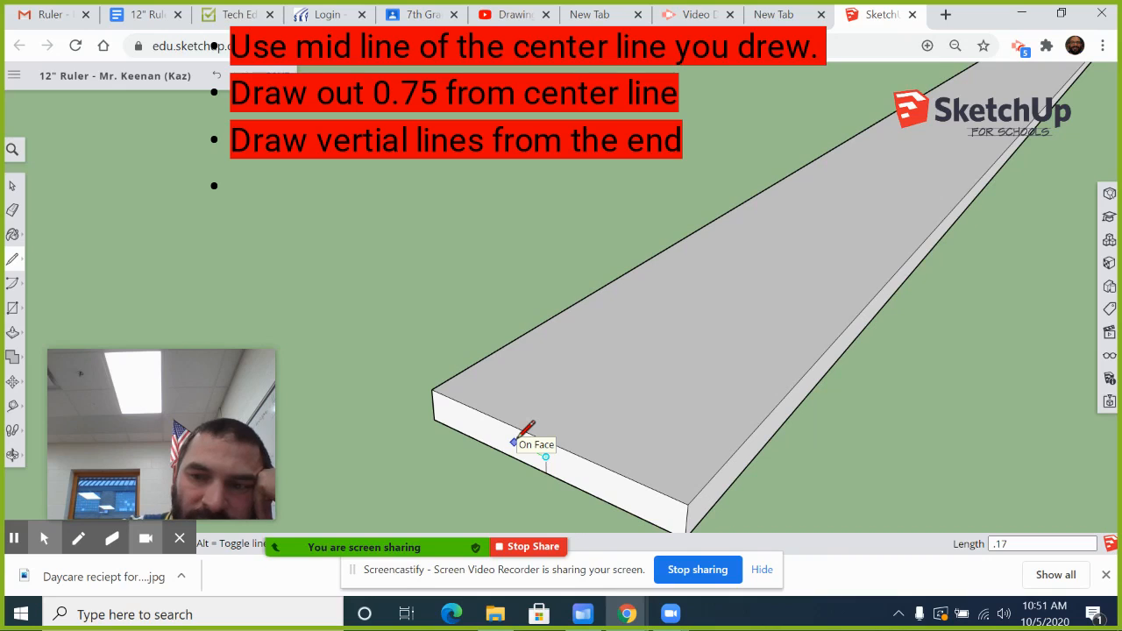
key(BackSpace)
key(BackSpace)
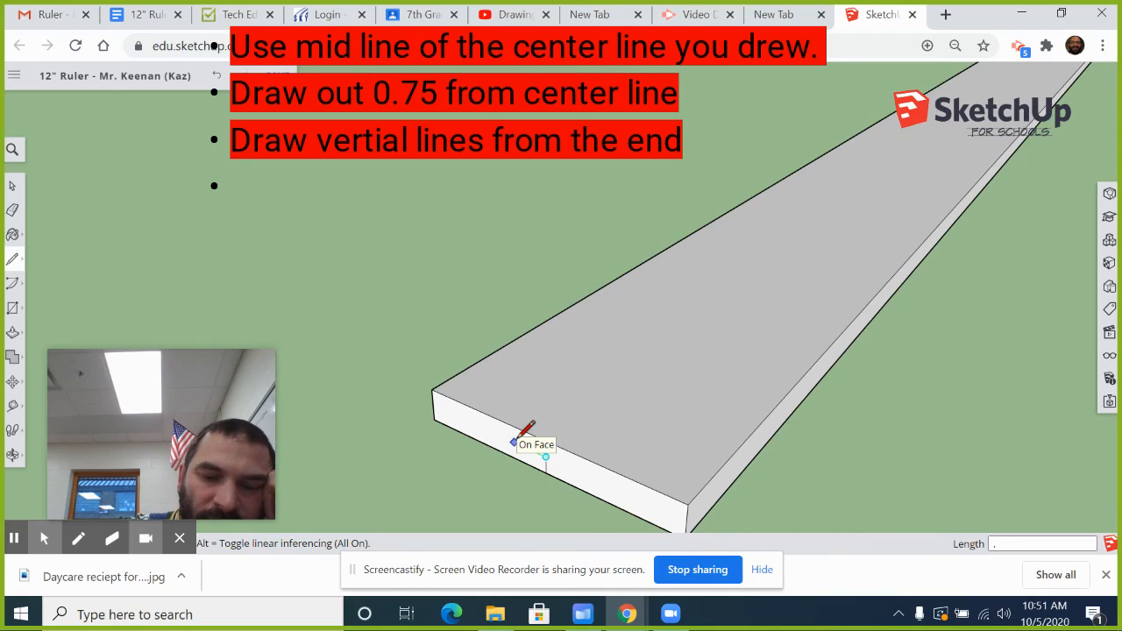
text(75)
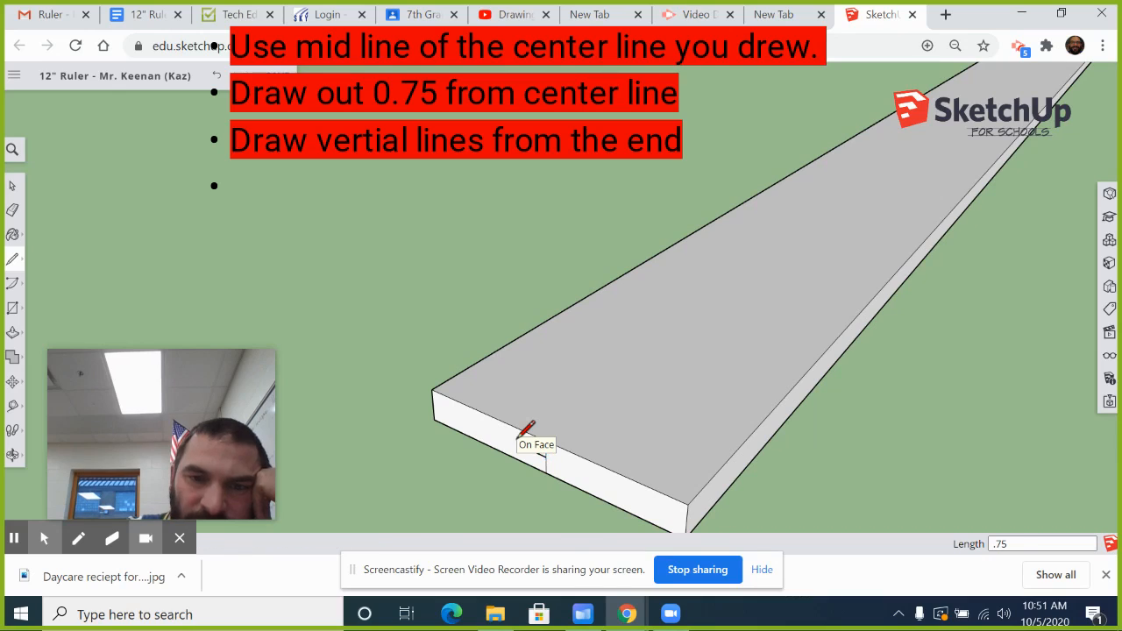
key(Return)
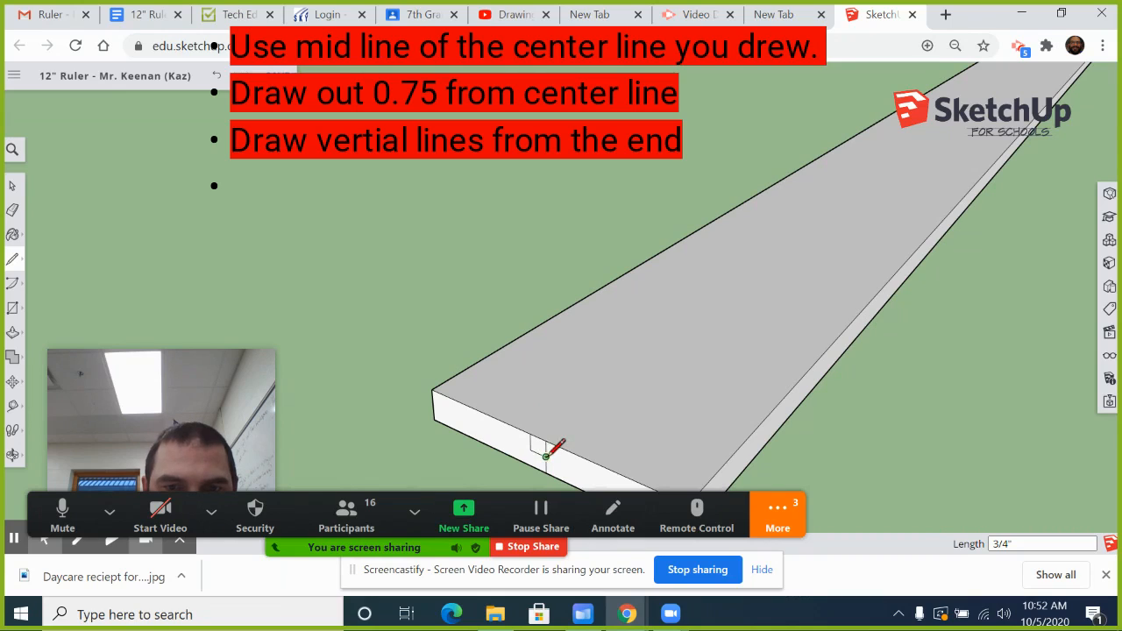
Mirror the channel outline on the center line's right side with a 3/4 inch line and a vertical line up to the top edge.
click(546, 456)
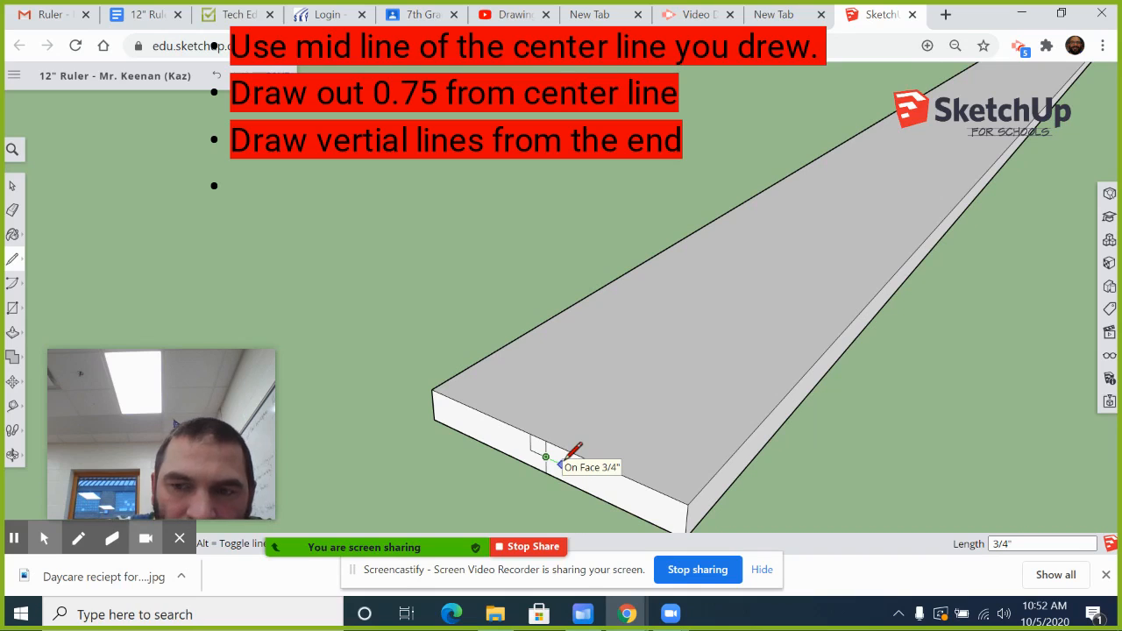
click(559, 462)
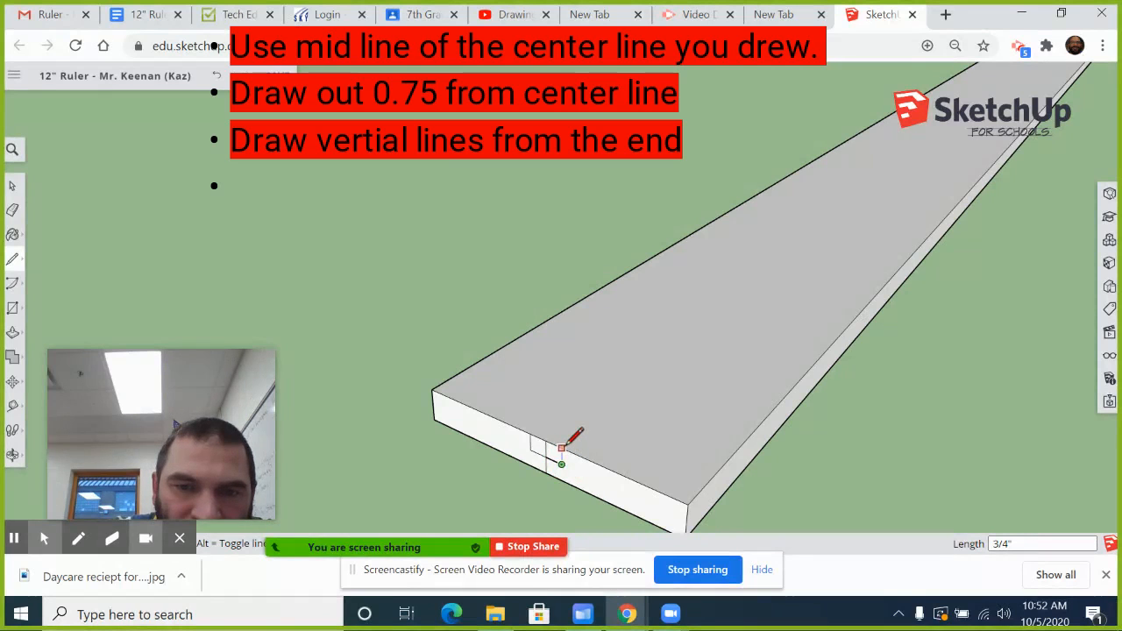
click(570, 451)
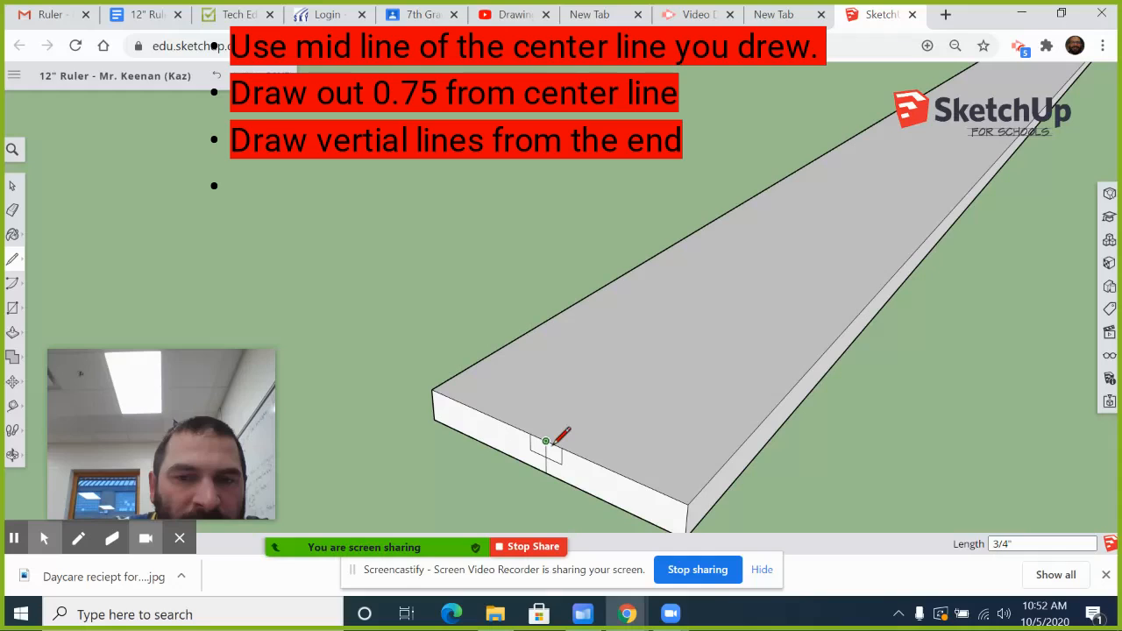
Delete both segments of the vertical center line on the end face, leaving only the channel outline.
click(12, 185)
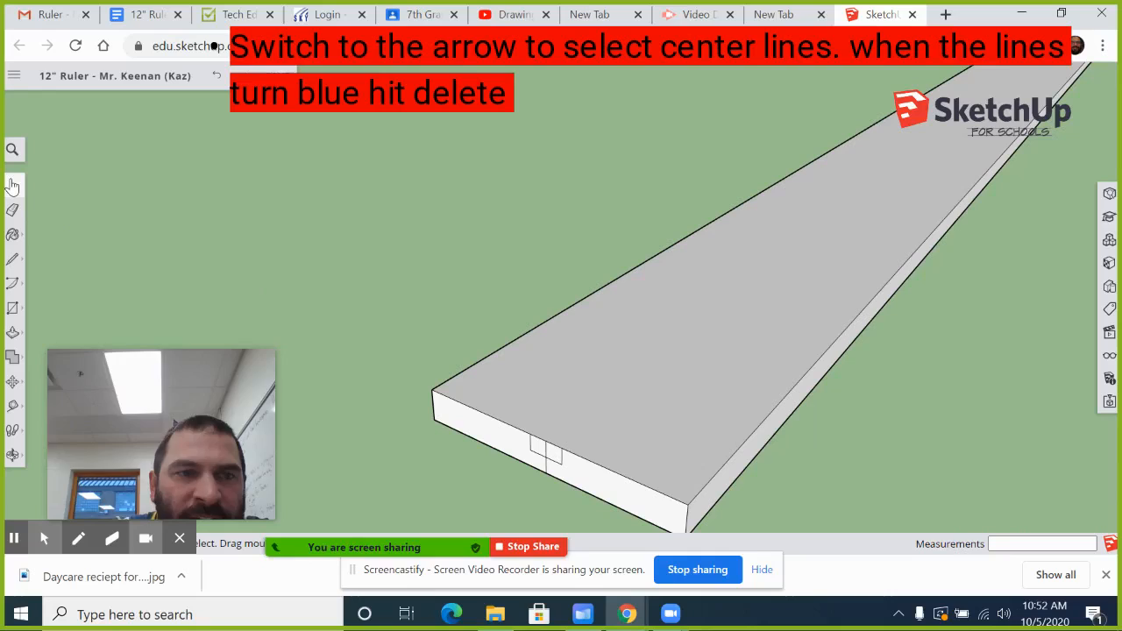
scroll(543, 455, up, 5)
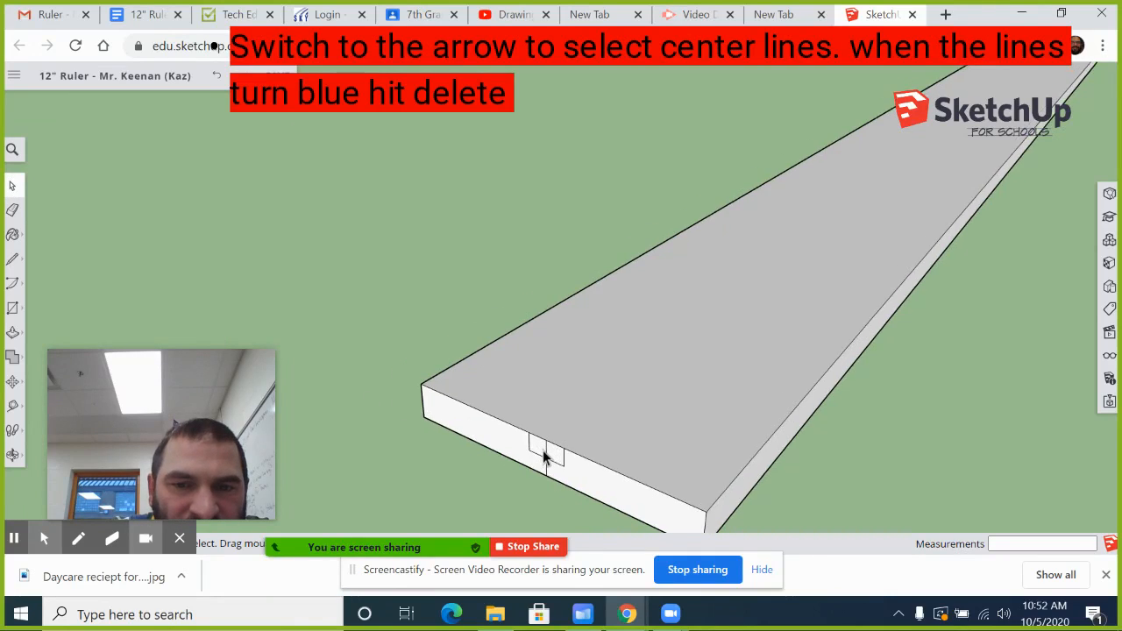
click(544, 457)
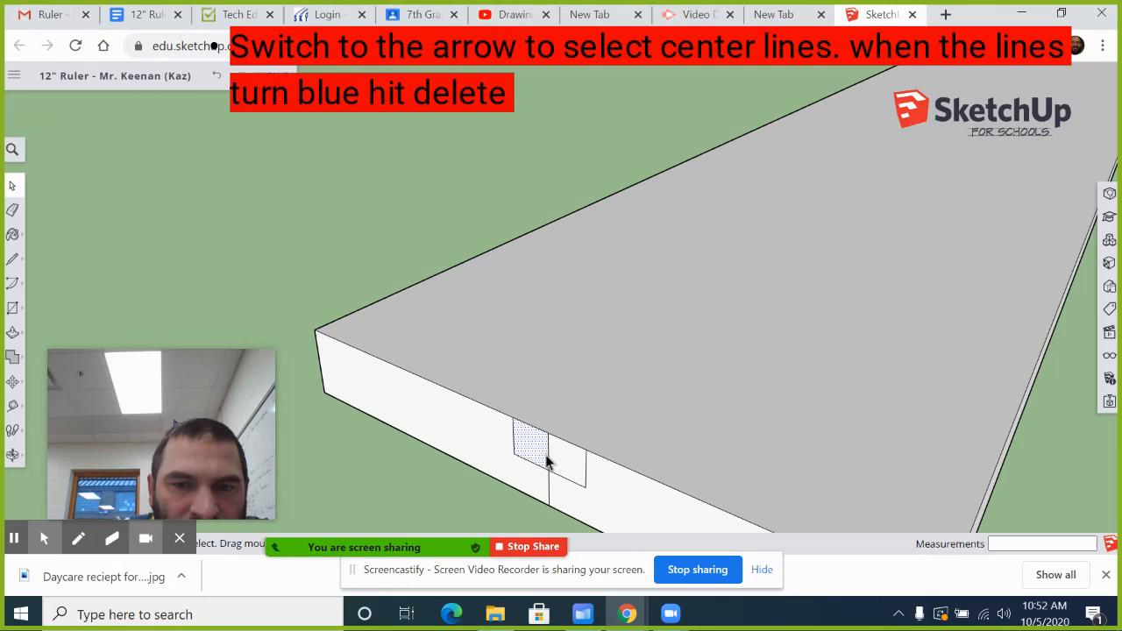
click(544, 457)
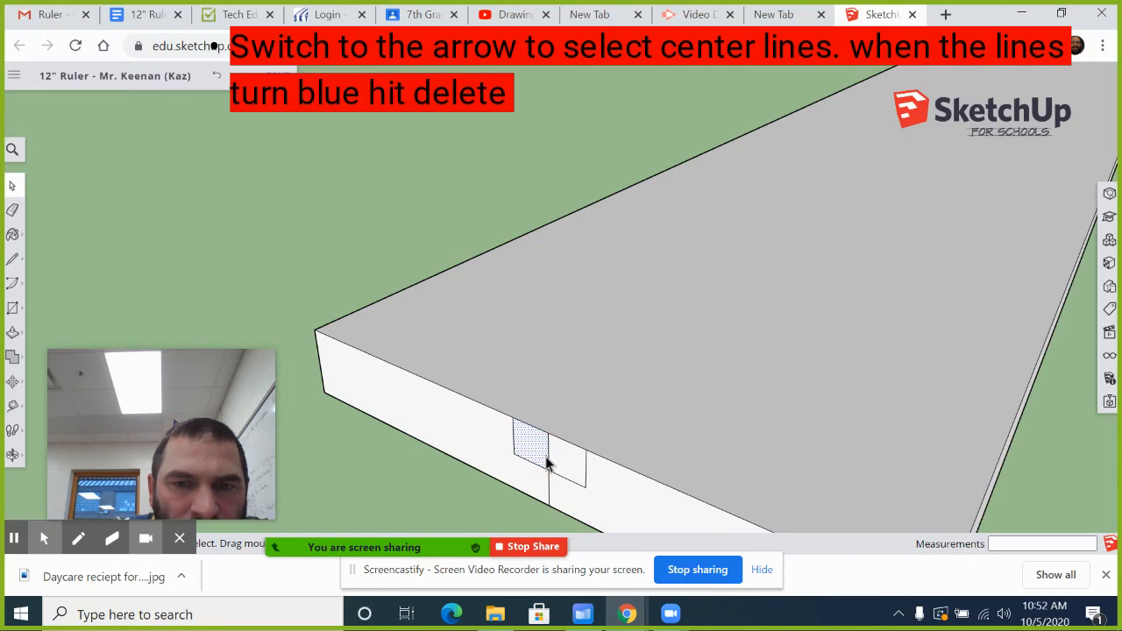
click(548, 459)
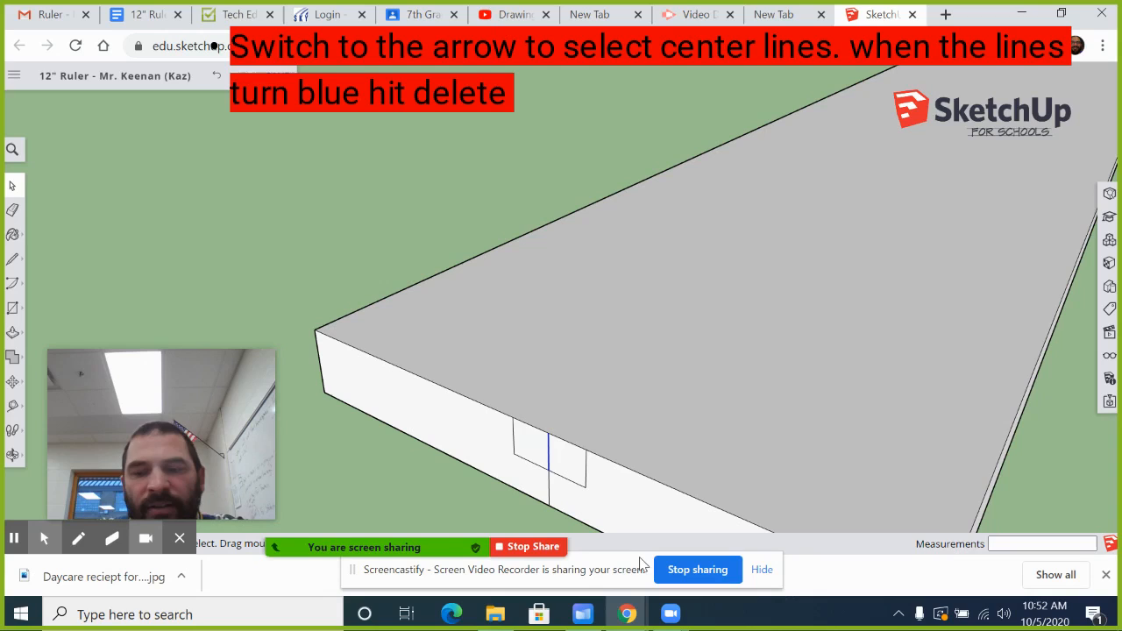
key(Delete)
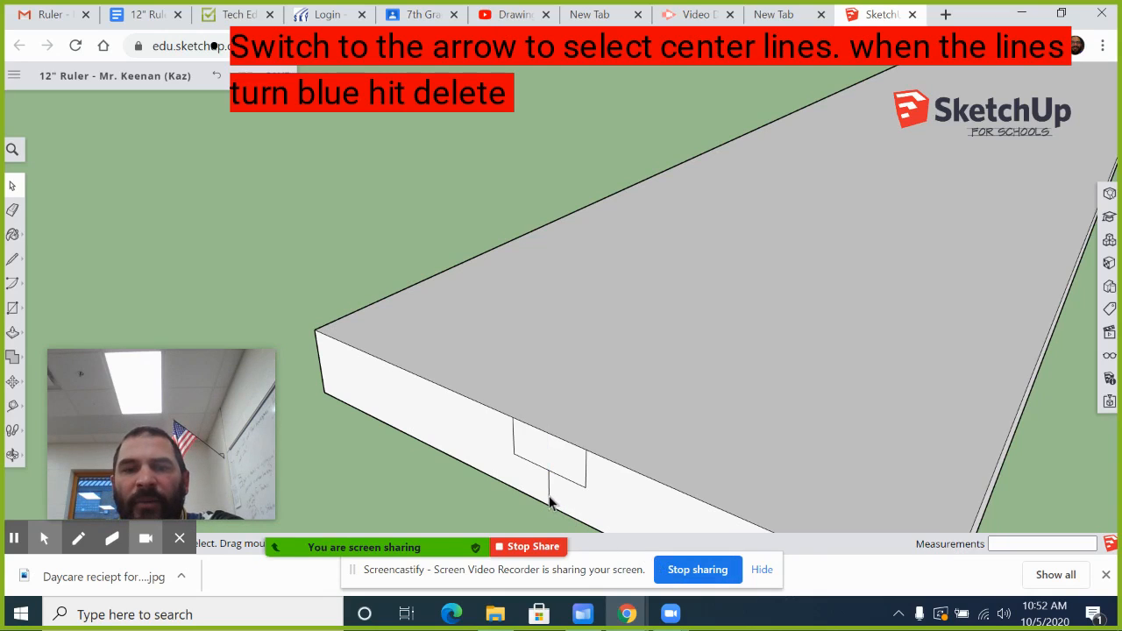
click(549, 491)
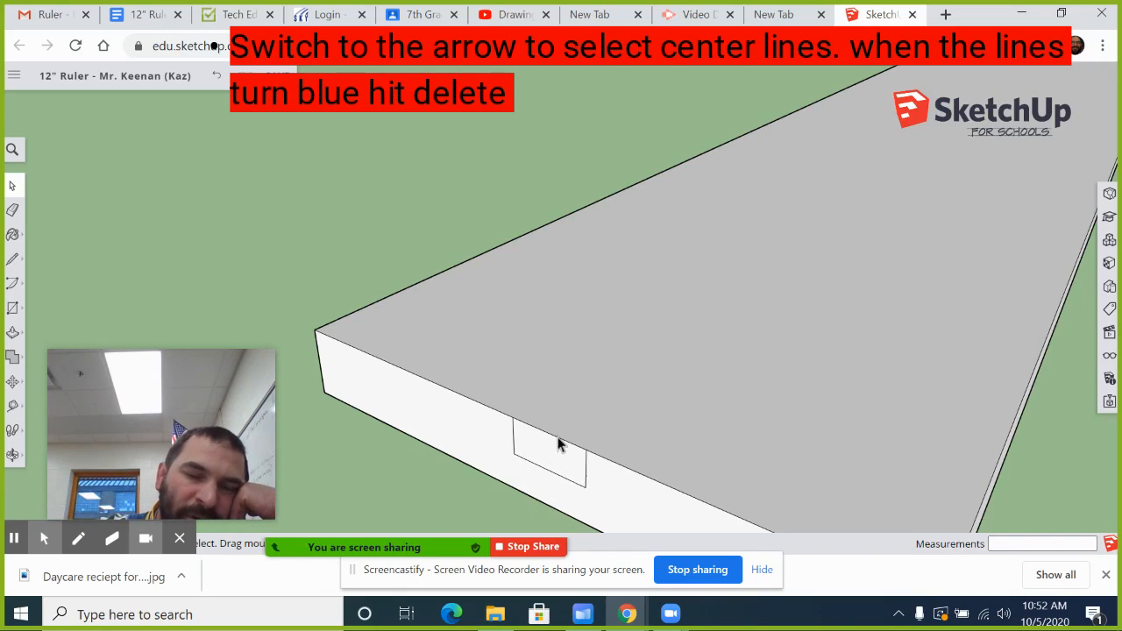
Push/Pull the channel profile through the ruler's full 12 foot length to its opposite end.
click(13, 333)
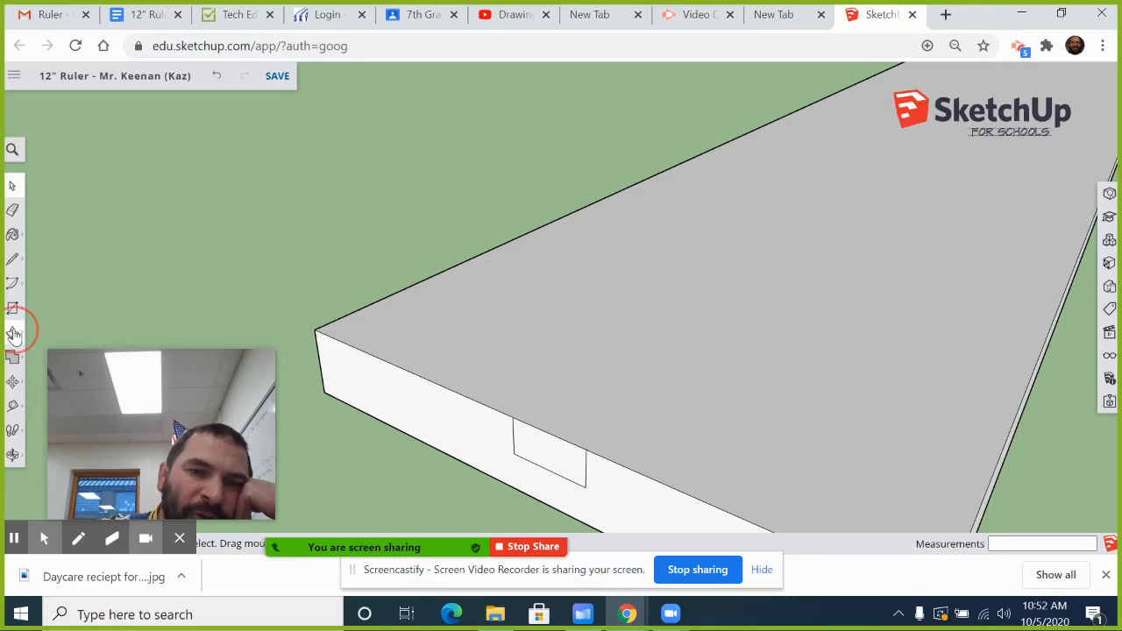
click(526, 445)
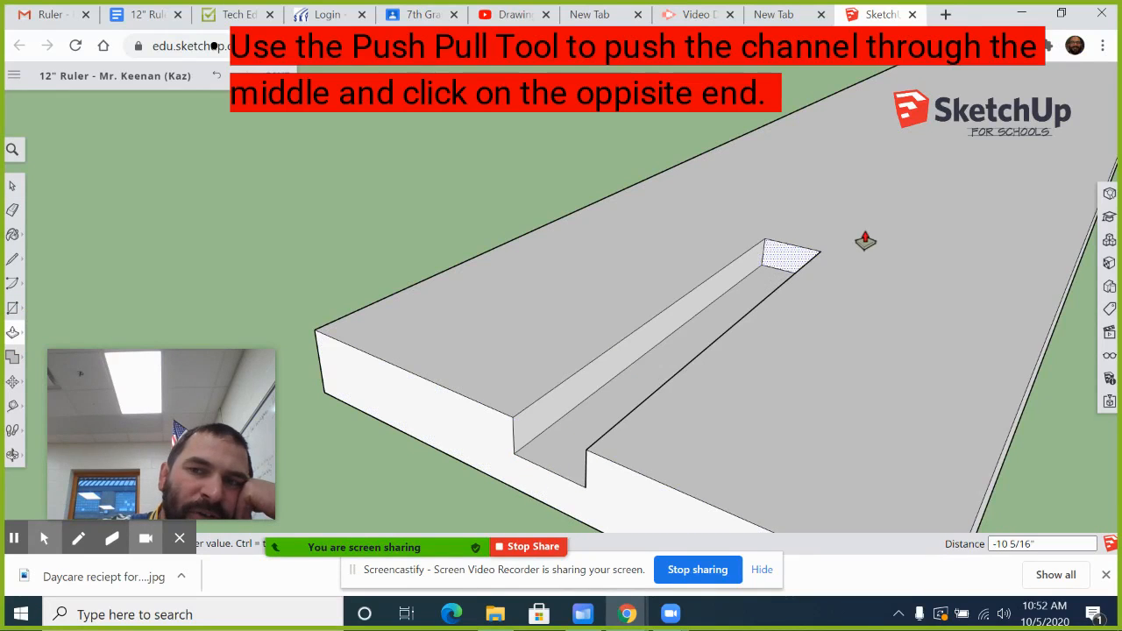
scroll(215, 266, down, 2)
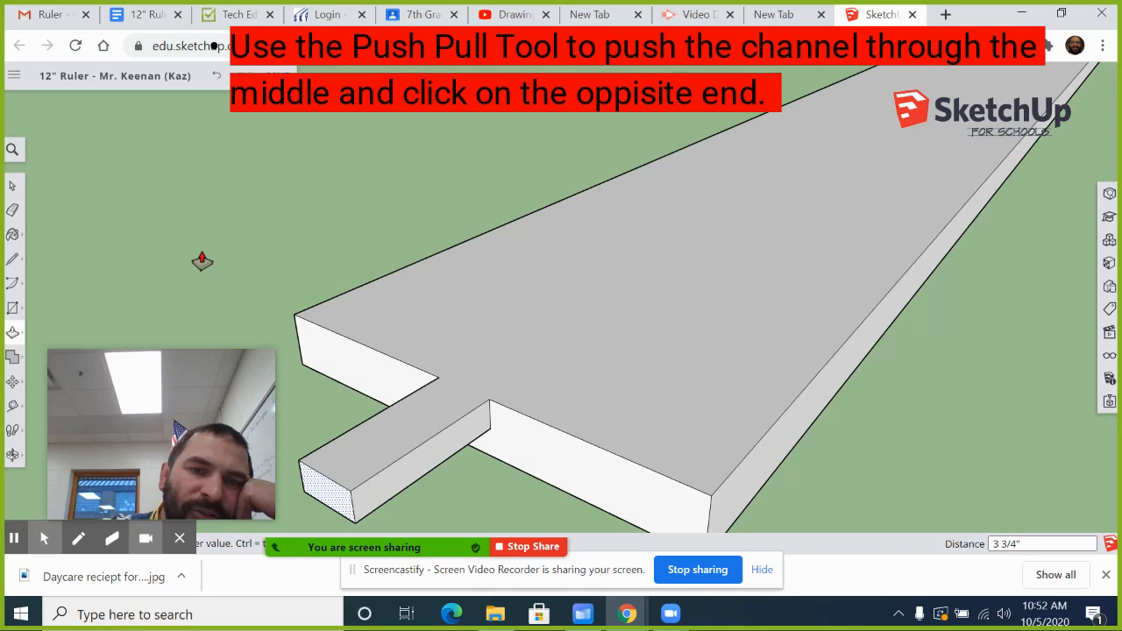
scroll(160, 263, down, 2)
scroll(160, 263, down, 2)
middle_drag(159, 262, 219, 217)
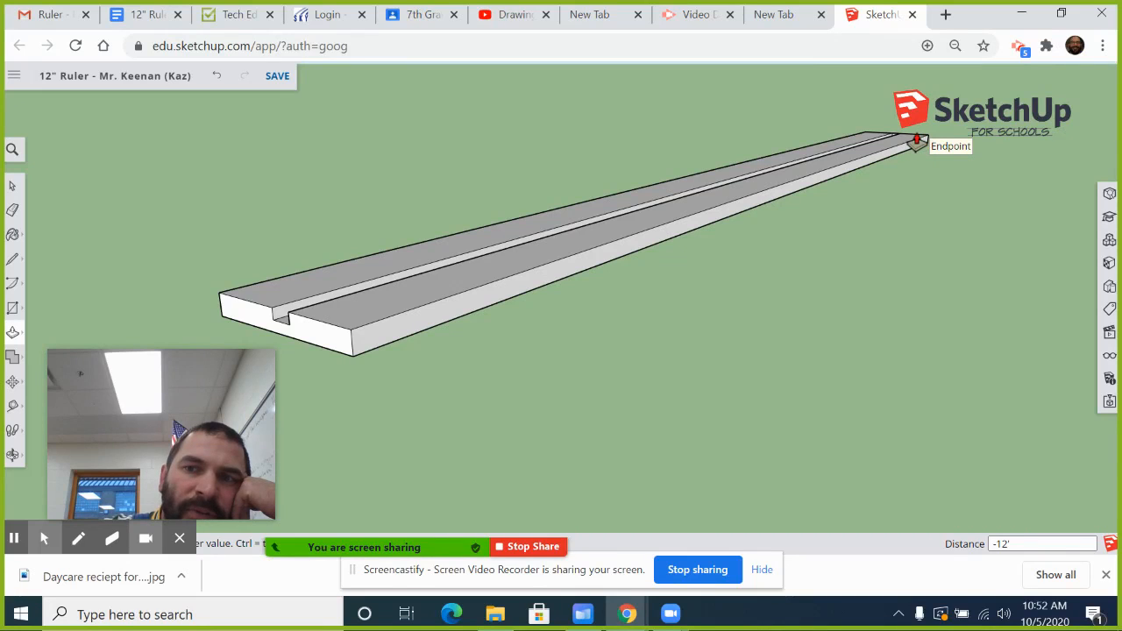
click(916, 140)
Draw a line across the ruler's top face from the midpoint of its far long edge to the near edge of that half, at the channel.
middle_drag(664, 193, 574, 279)
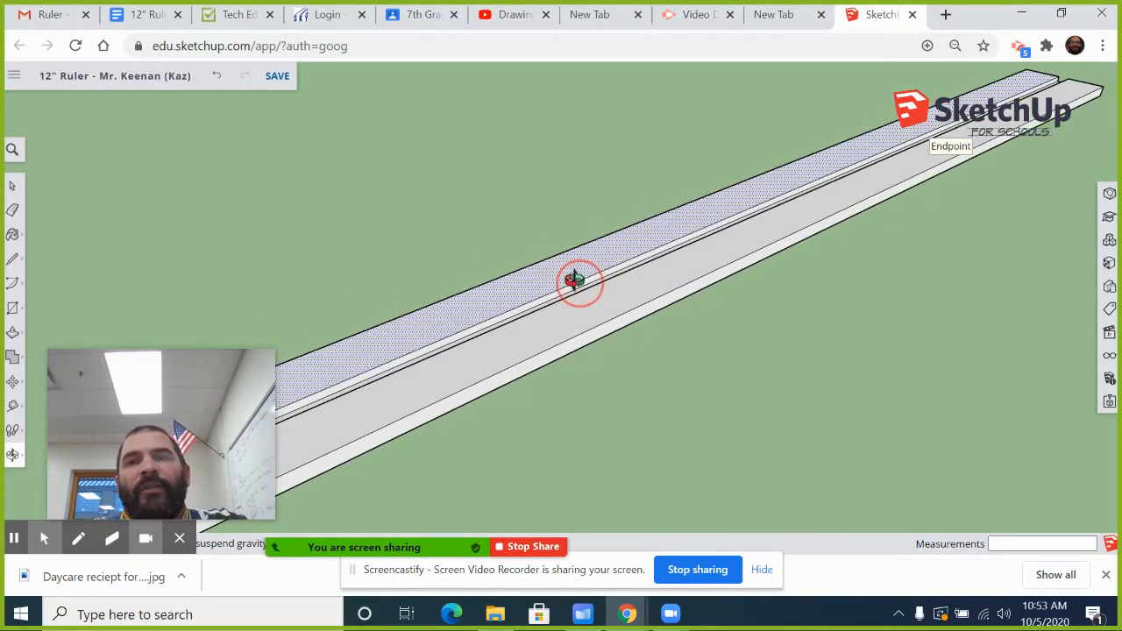
scroll(724, 318, down, 5)
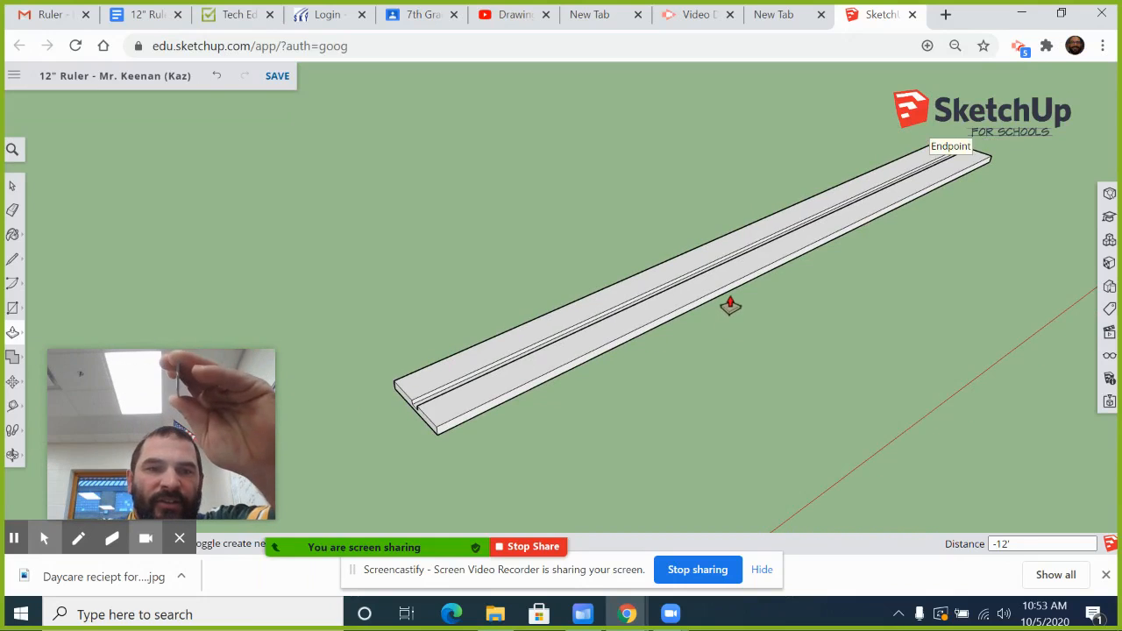
middle_drag(693, 318, 557, 305)
key(p)
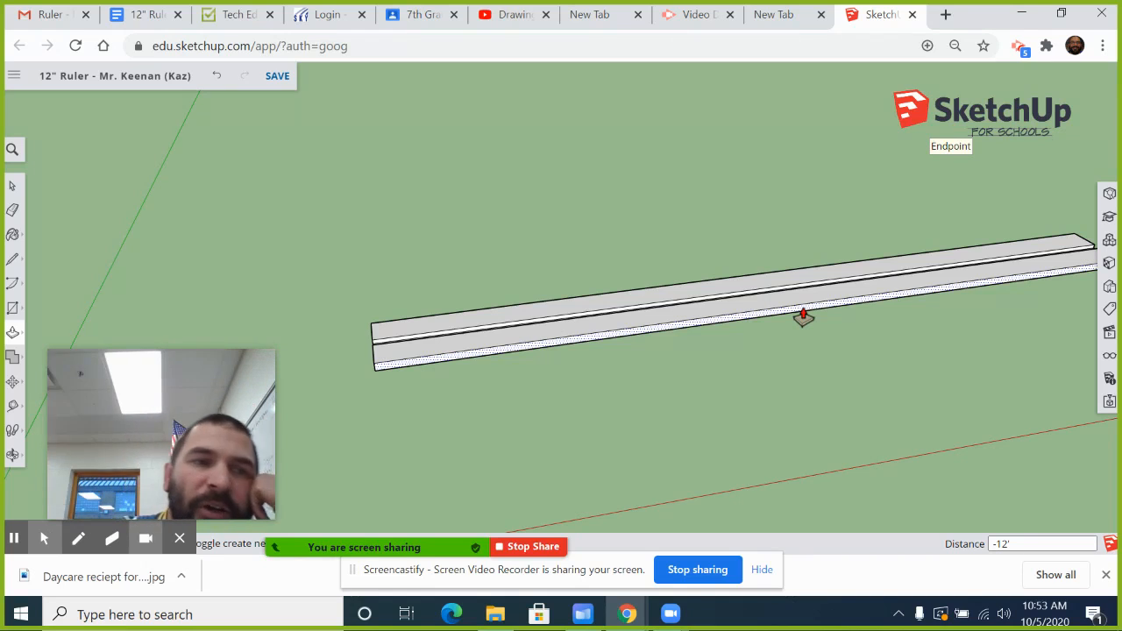
click(15, 261)
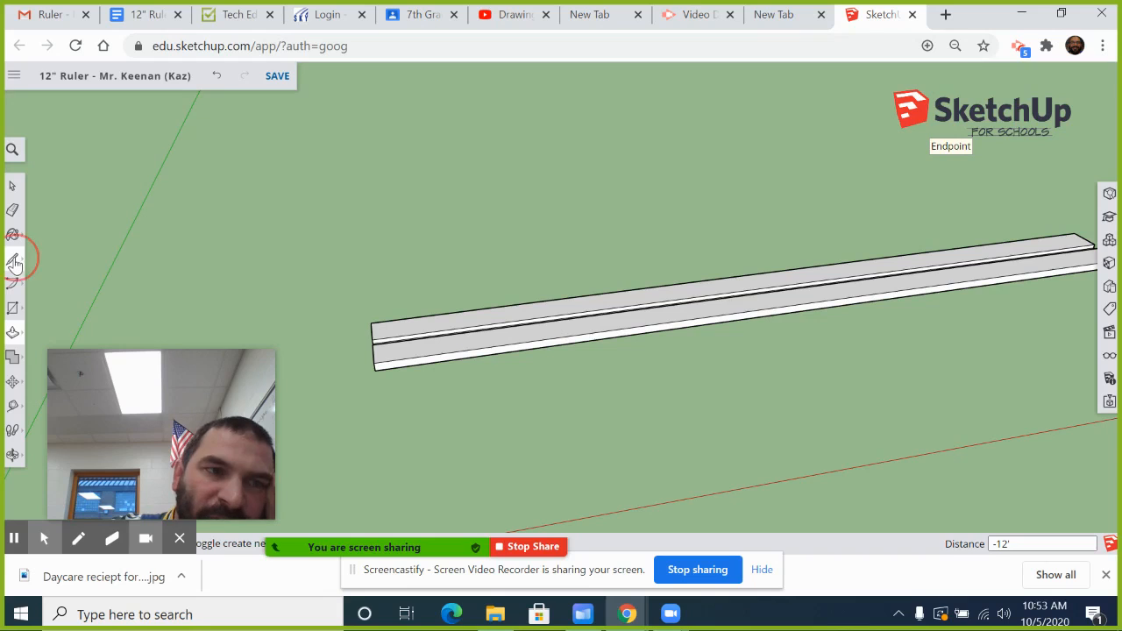
mouse_move(676, 266)
middle_down()
mouse_move(606, 260)
mouse_move(623, 290)
middle_up()
scroll(94, 245, down, 1)
scroll(93, 244, down, 1)
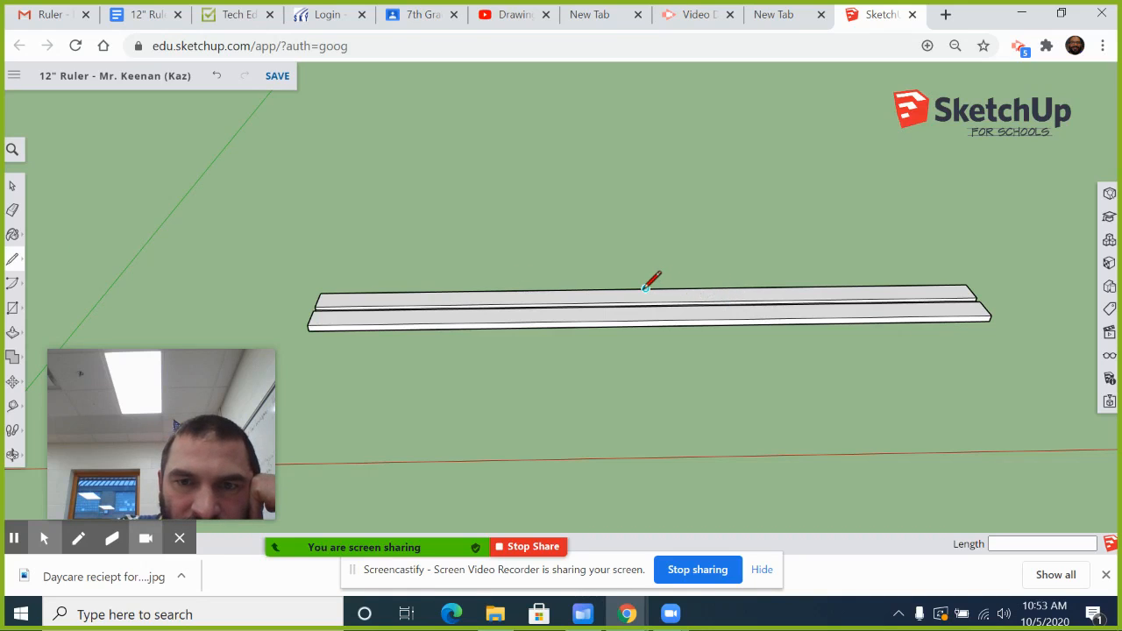
scroll(647, 286, down, 1)
scroll(648, 288, up, 4)
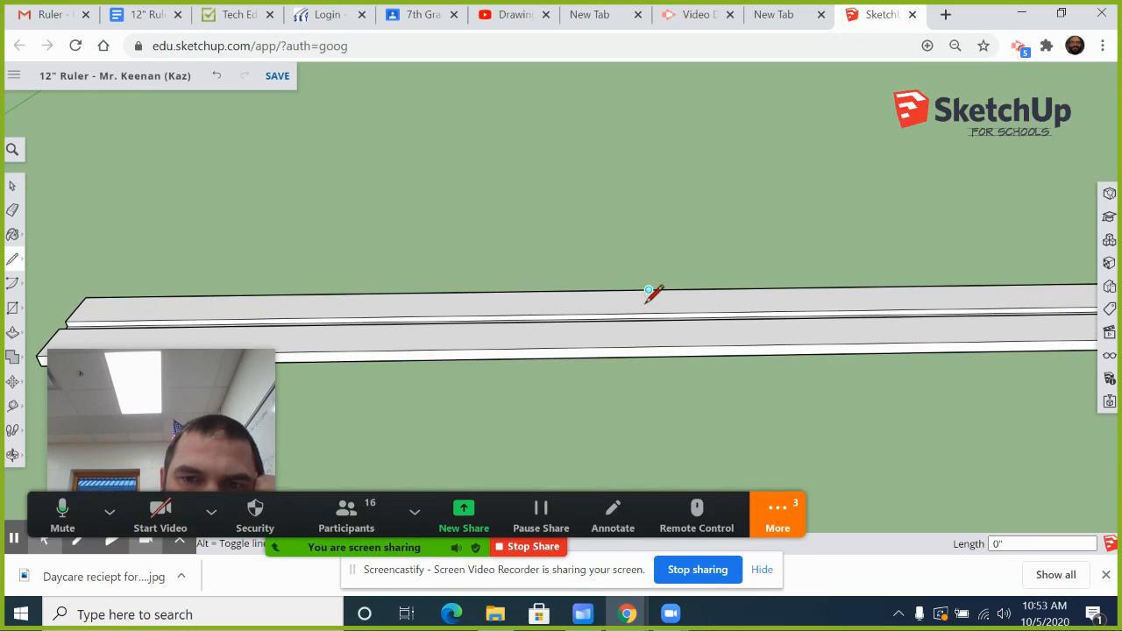
click(647, 289)
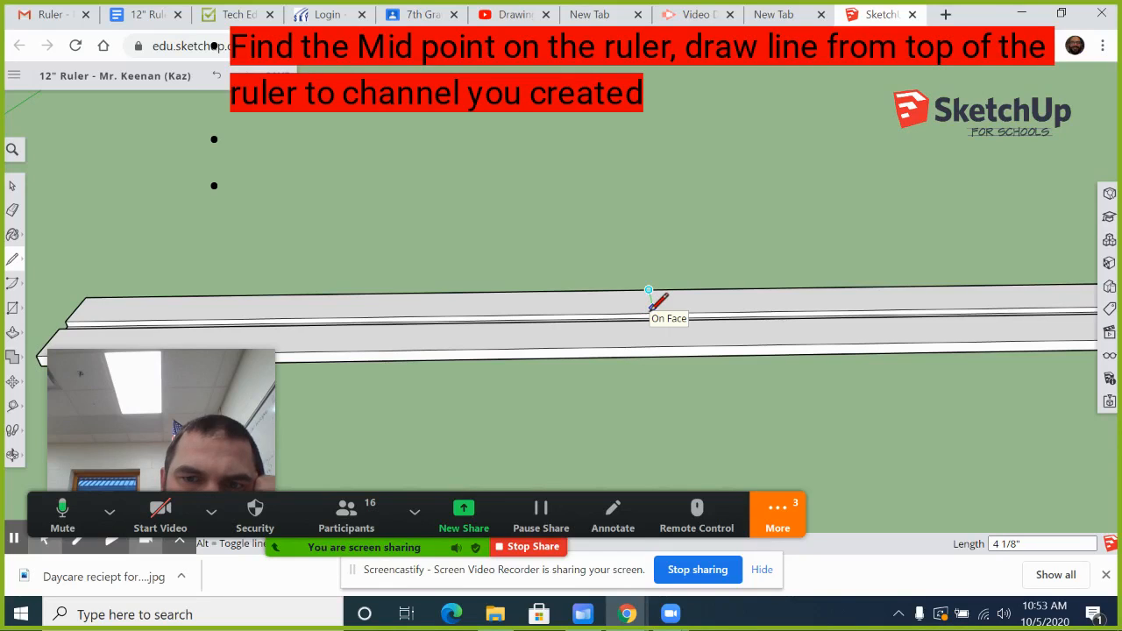
scroll(653, 312, down, 1)
scroll(653, 313, up, 1)
scroll(653, 313, up, 3)
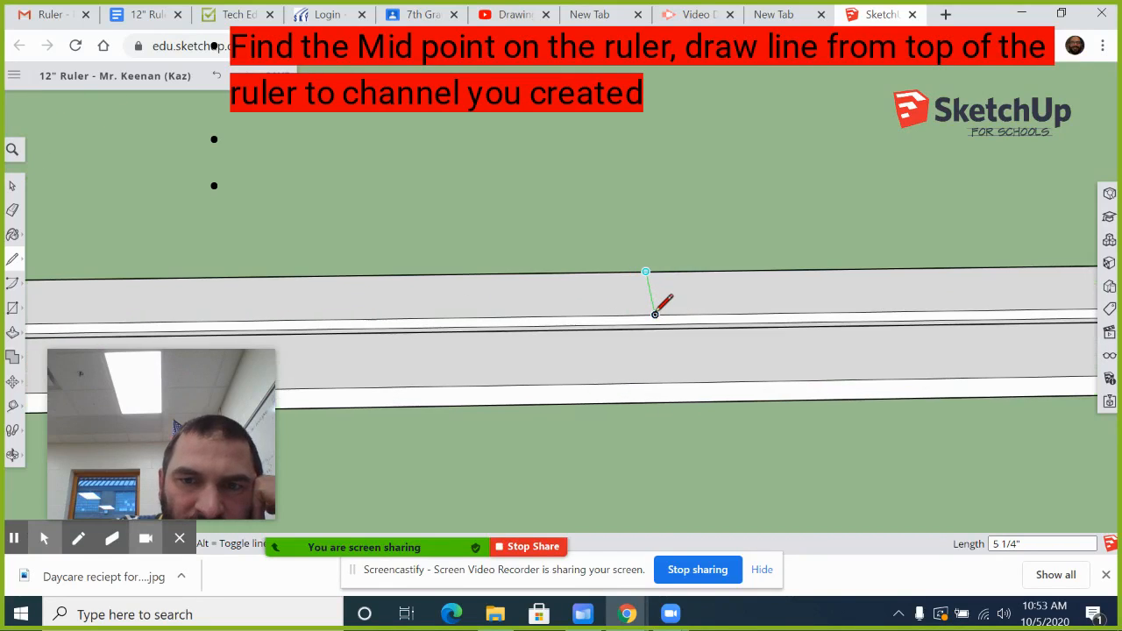
click(655, 317)
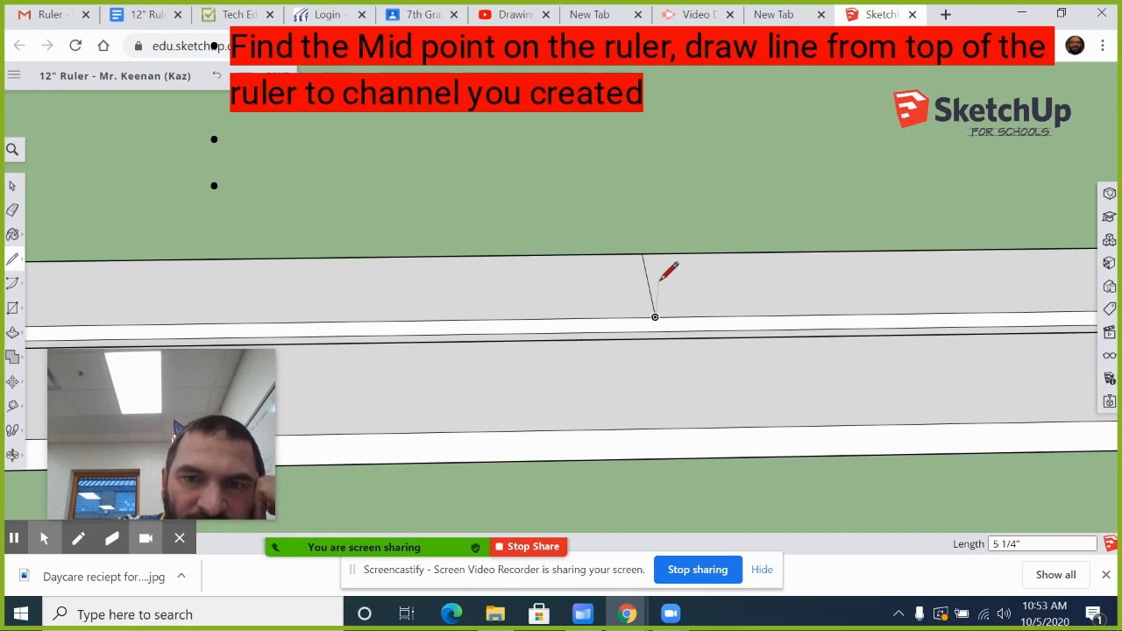
Add a leader text label reading 6 at the far-edge end of the ruler's center measurement line.
scroll(659, 281, up, 1)
scroll(693, 295, down, 1)
scroll(698, 291, down, 2)
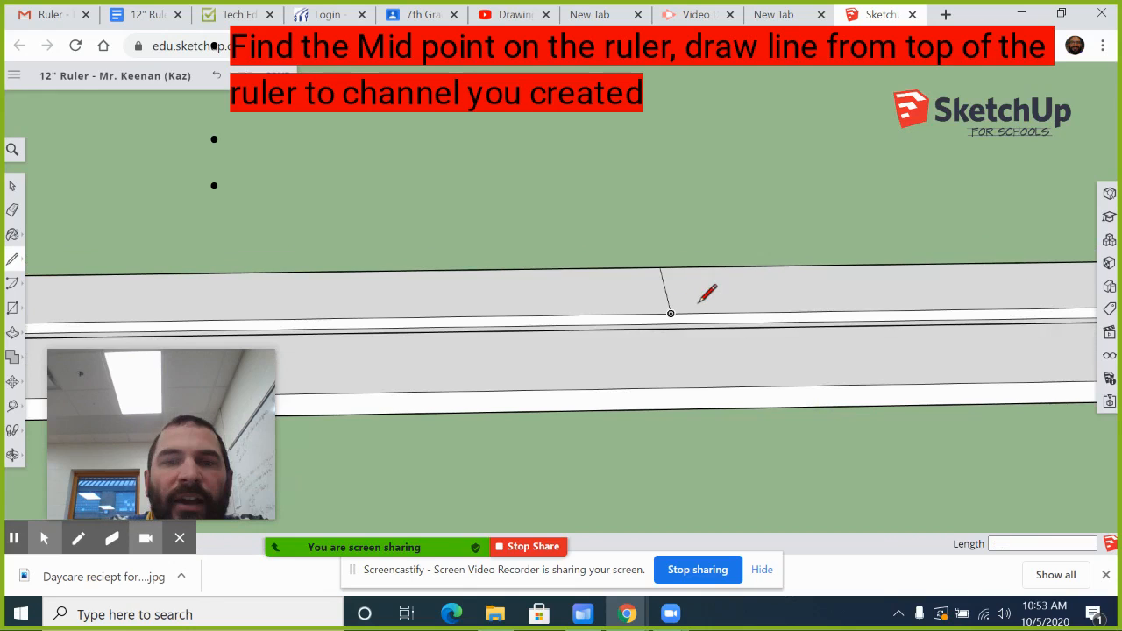
scroll(351, 288, down, 1)
scroll(241, 304, down, 2)
scroll(96, 286, down, 1)
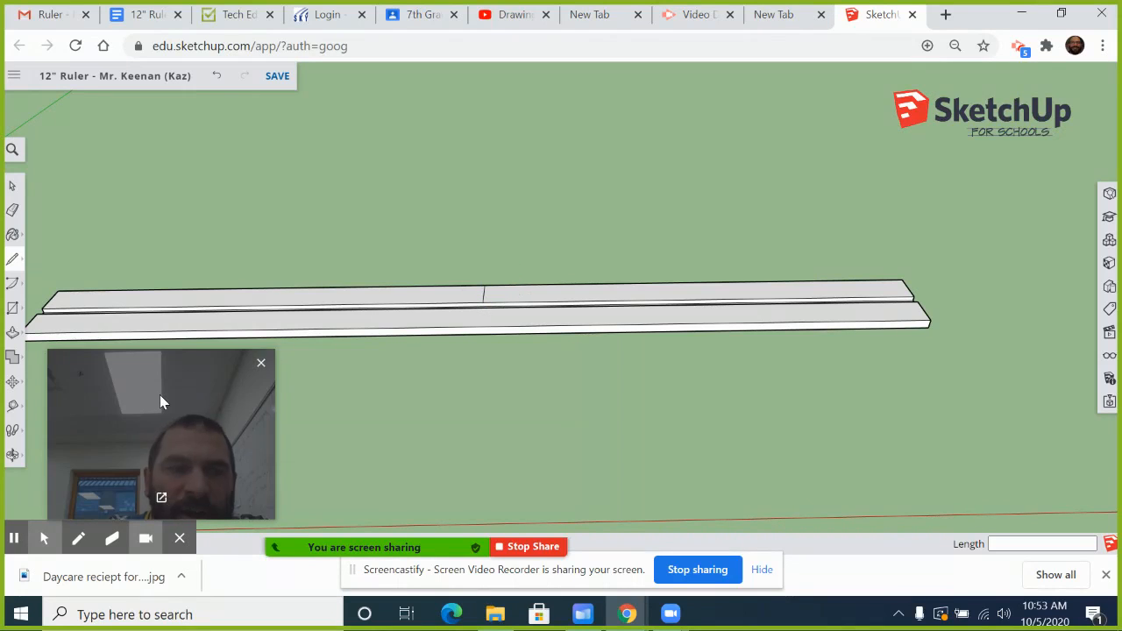
mouse_move(458, 531)
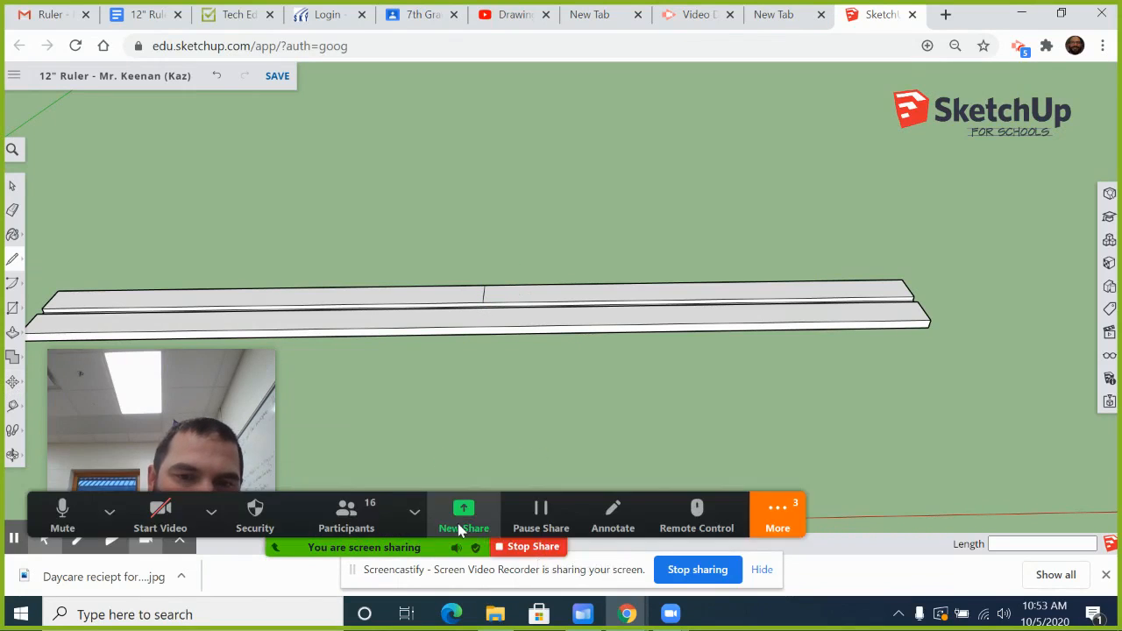
click(752, 512)
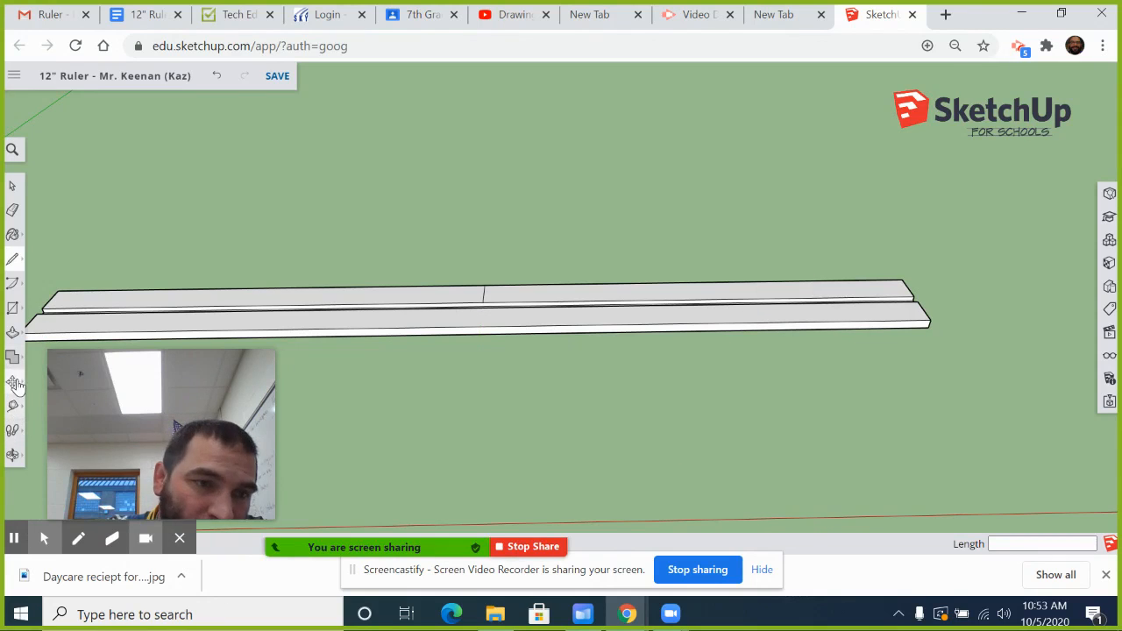
click(15, 407)
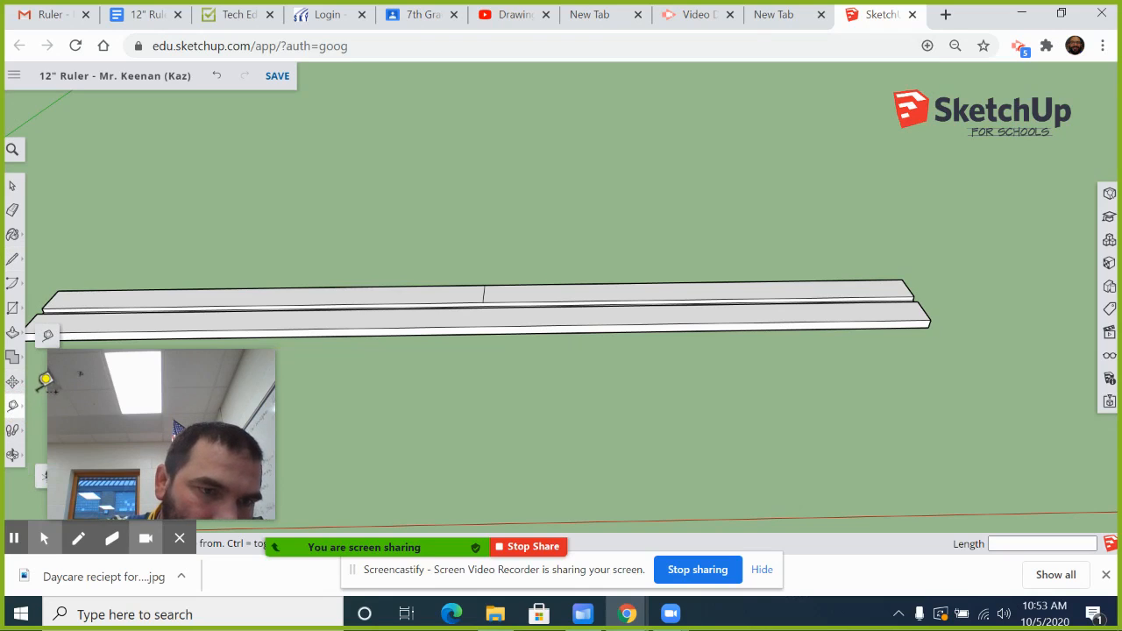
drag(191, 387, 270, 397)
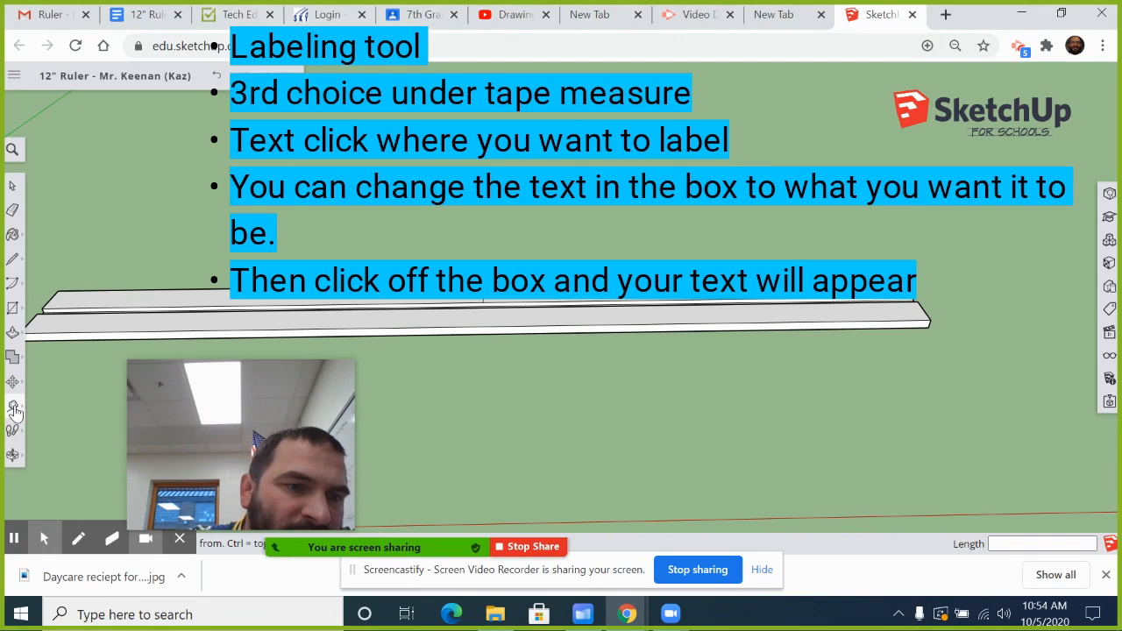
click(70, 390)
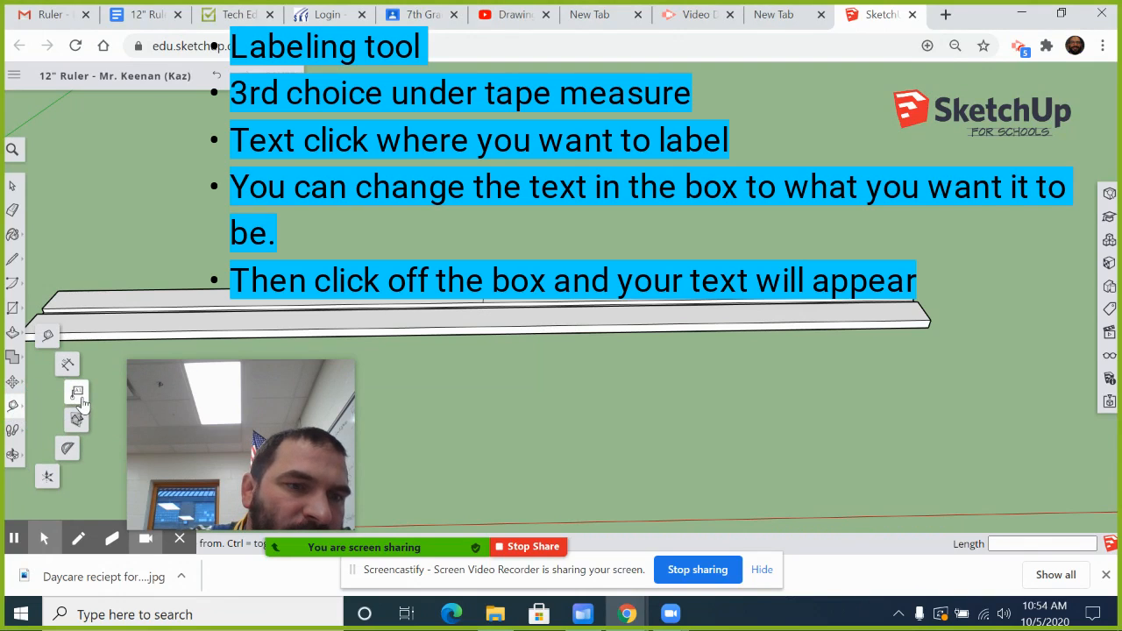
click(78, 396)
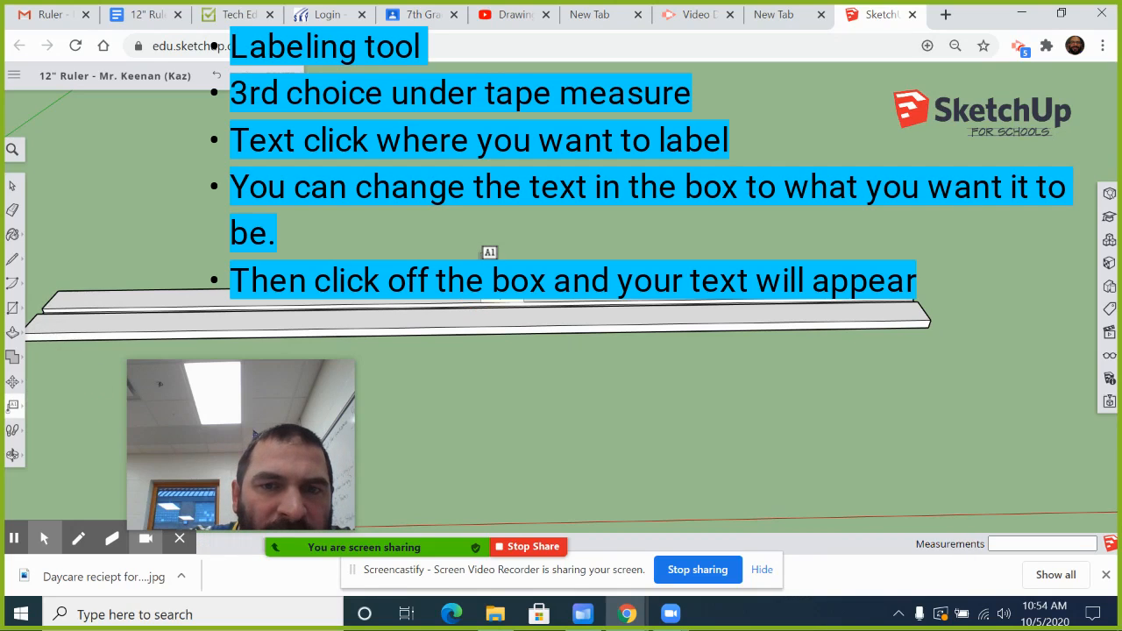
middle_drag(482, 326, 474, 302)
click(476, 228)
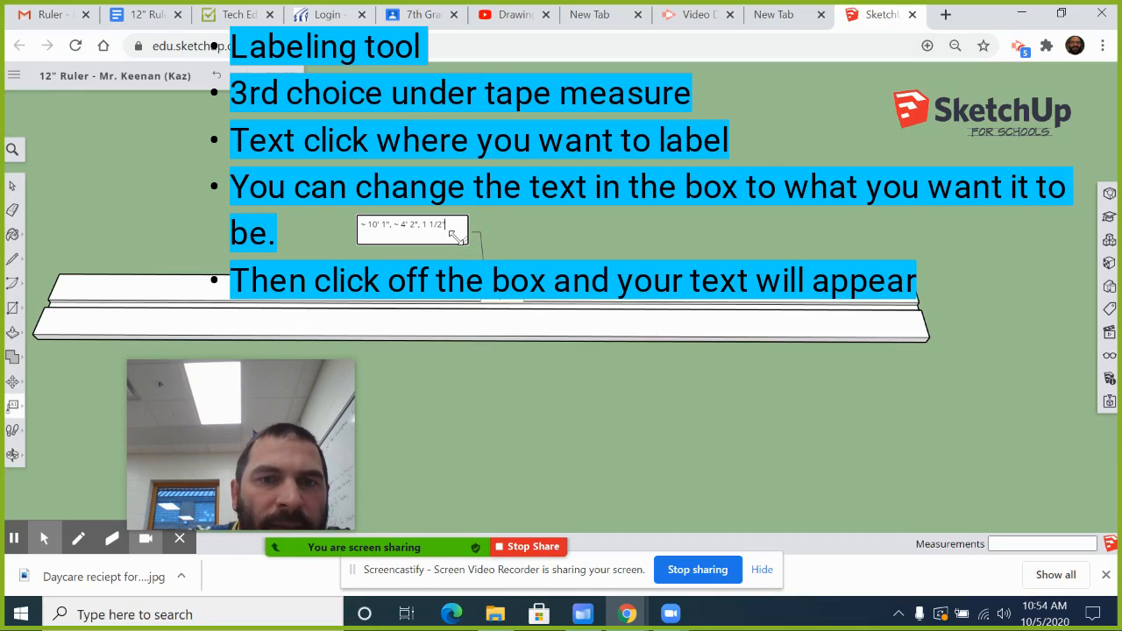
drag(458, 229, 351, 231)
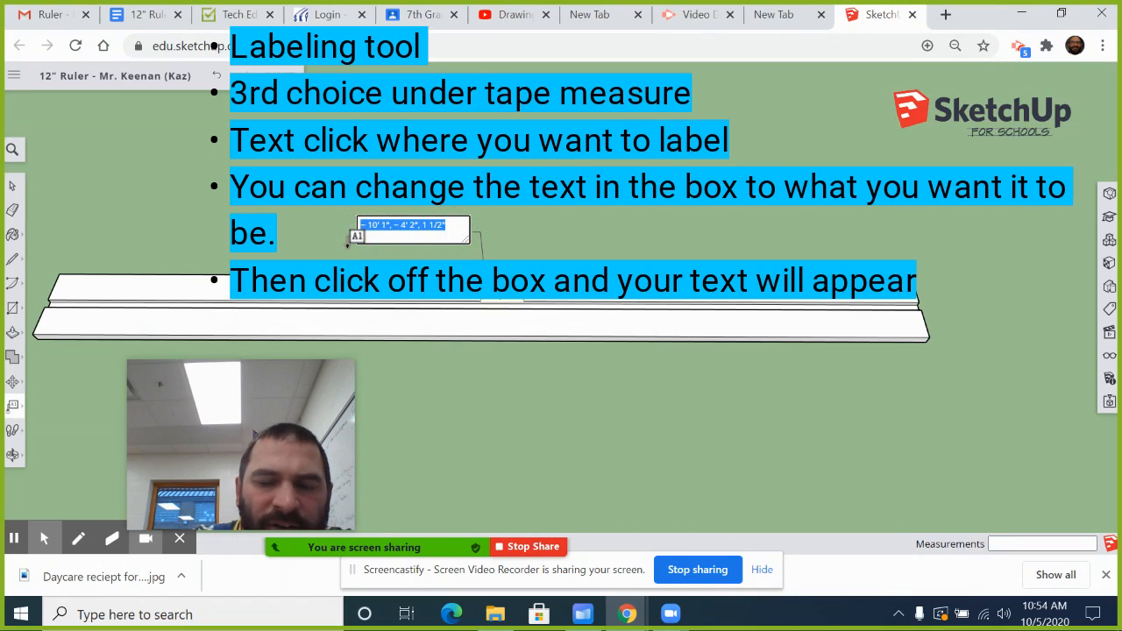
key(BackSpace)
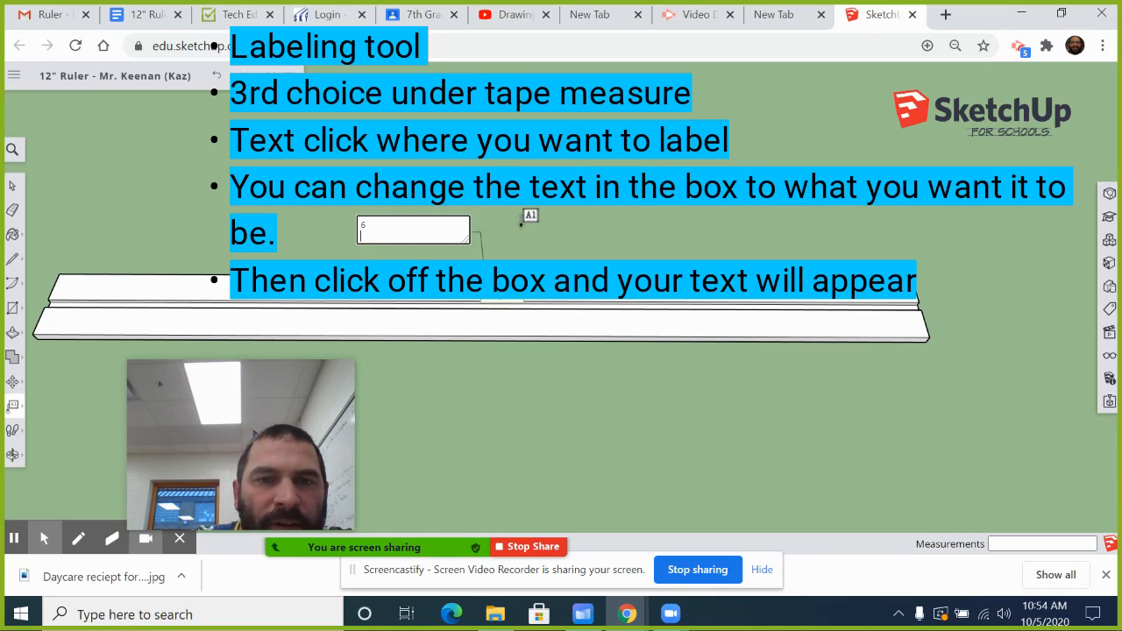
click(524, 219)
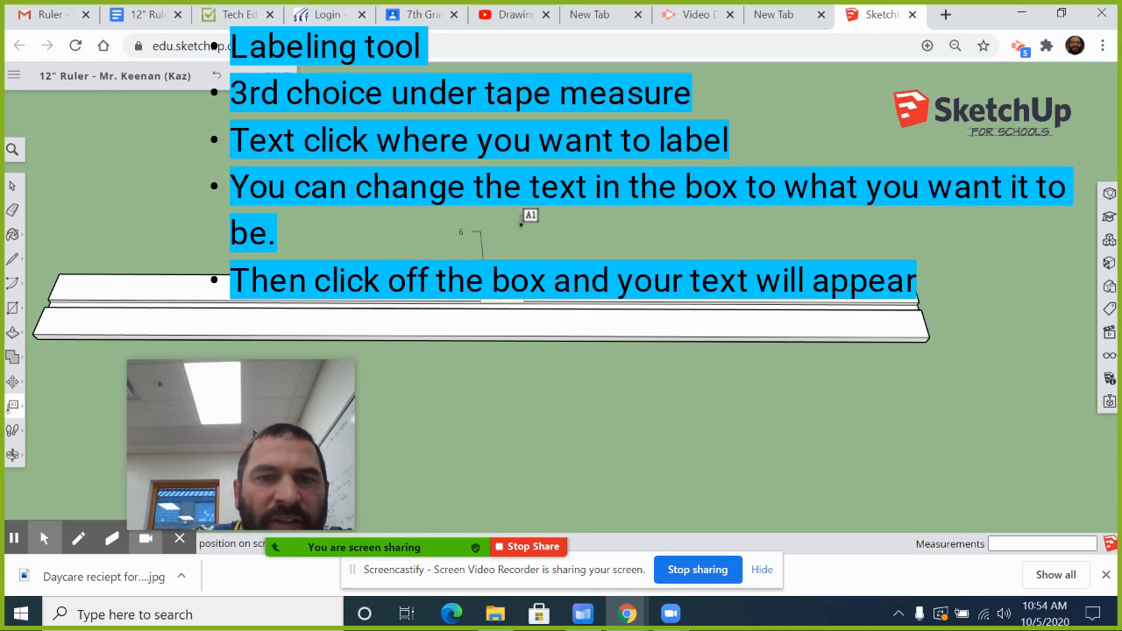
Draw a line across the upper half from the midpoint of the far edge's left segment to the channel.
click(13, 259)
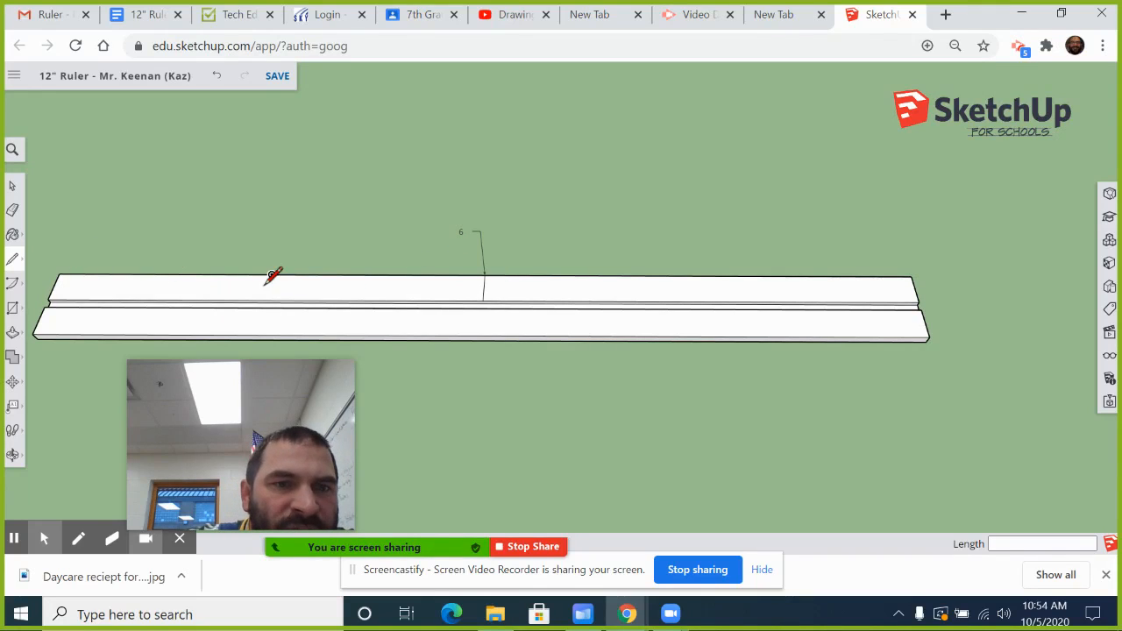
click(272, 274)
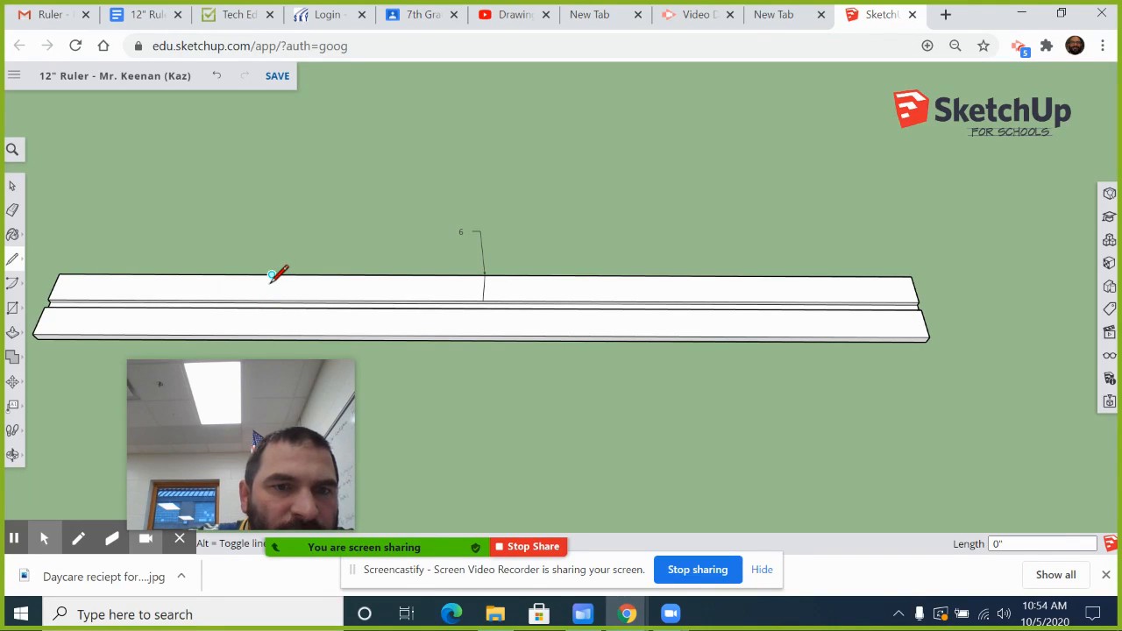
click(265, 299)
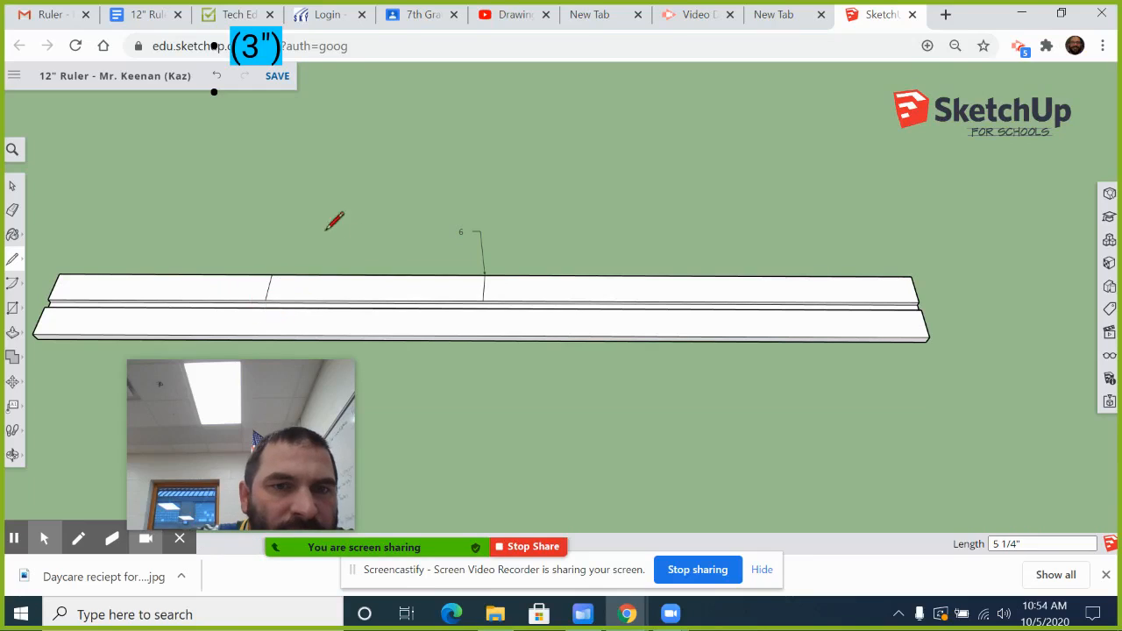
click(13, 406)
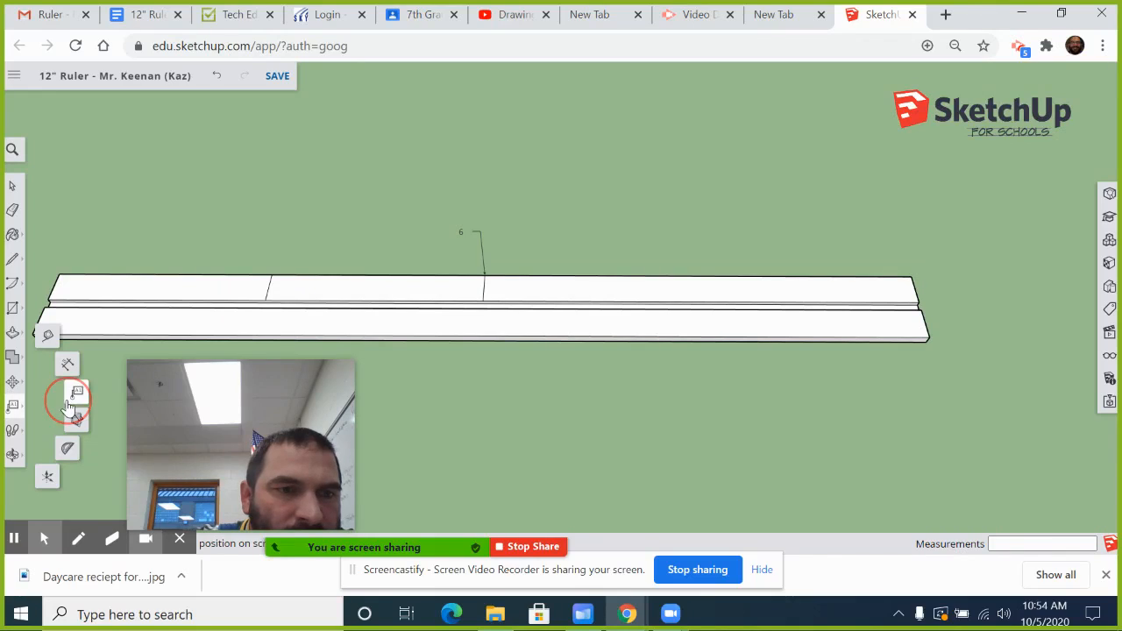
click(70, 404)
click(270, 276)
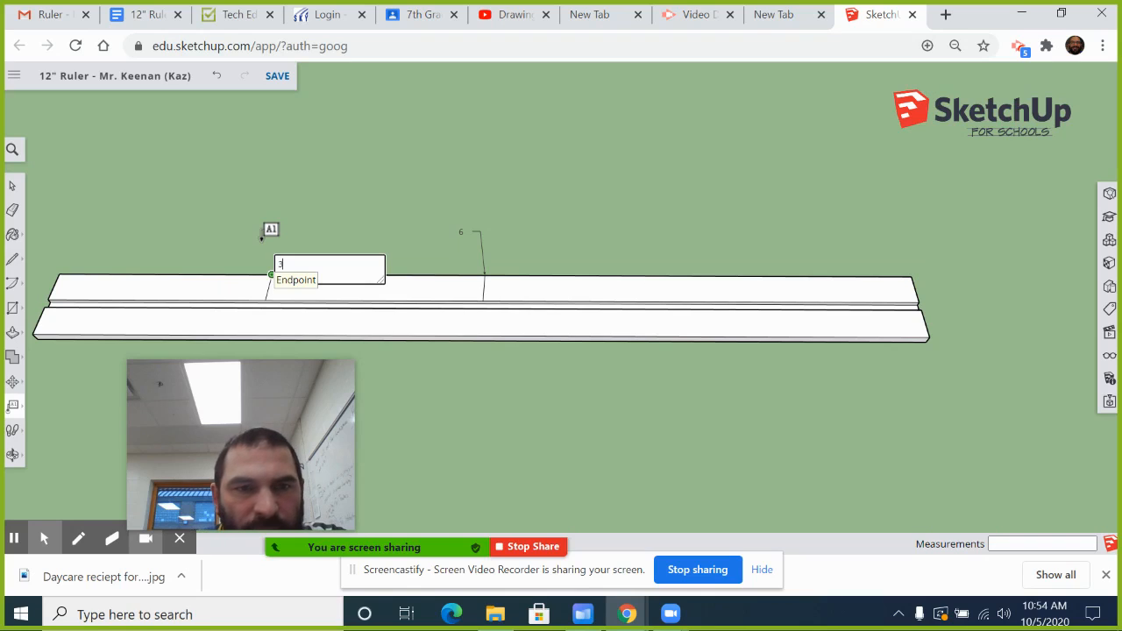
key(Escape)
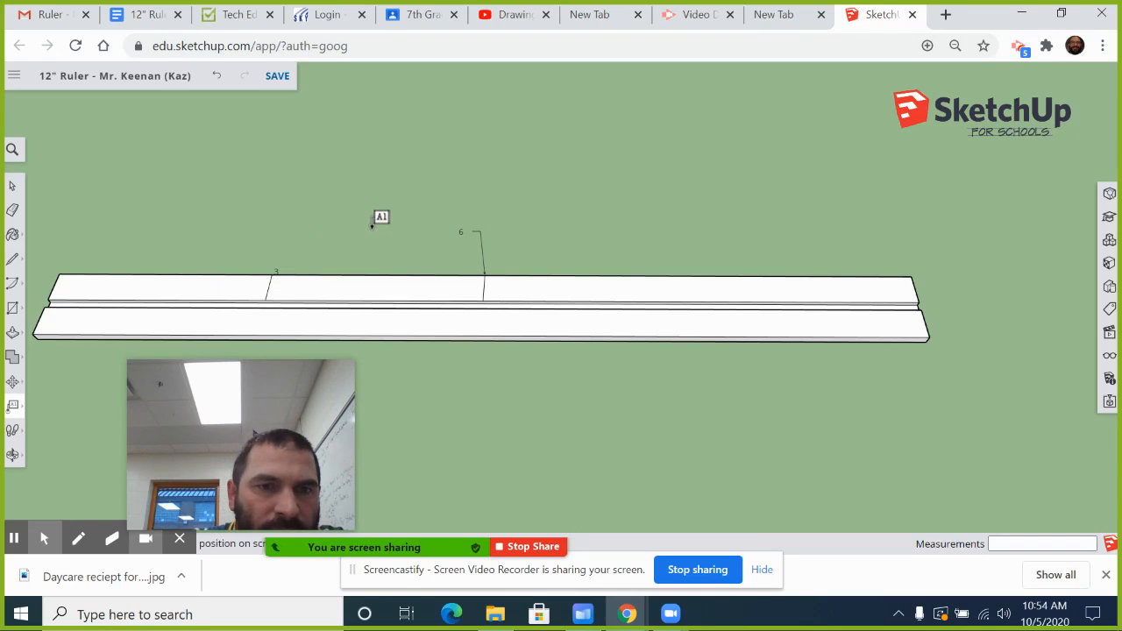
key(z)
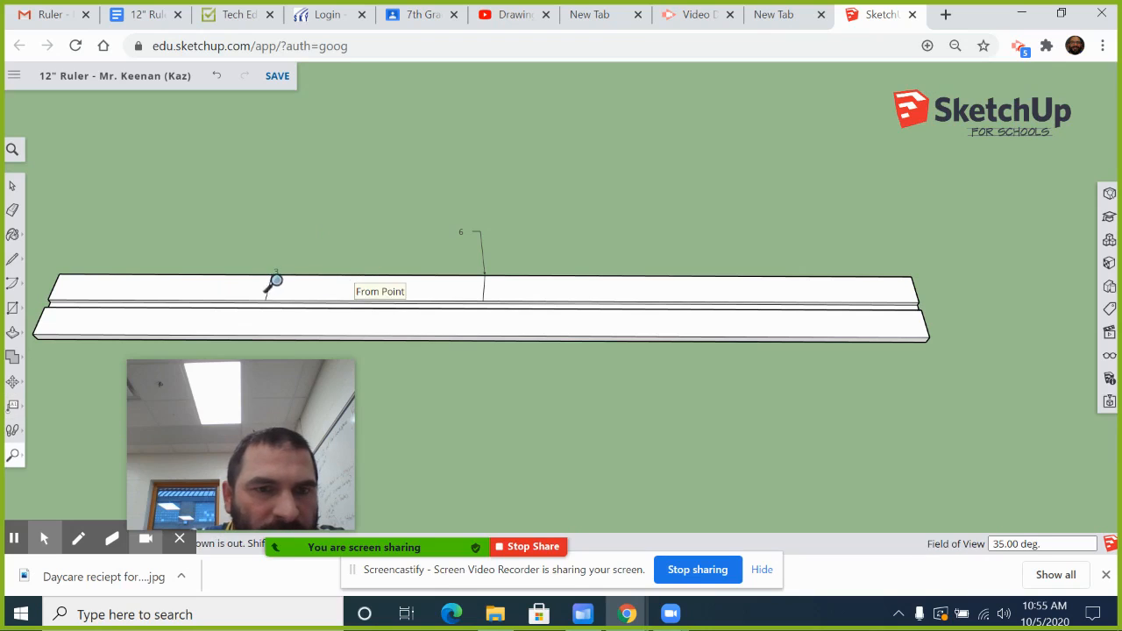
Add a leader text label reading 3 at the far-edge end of the quarter-point line left of center.
click(12, 406)
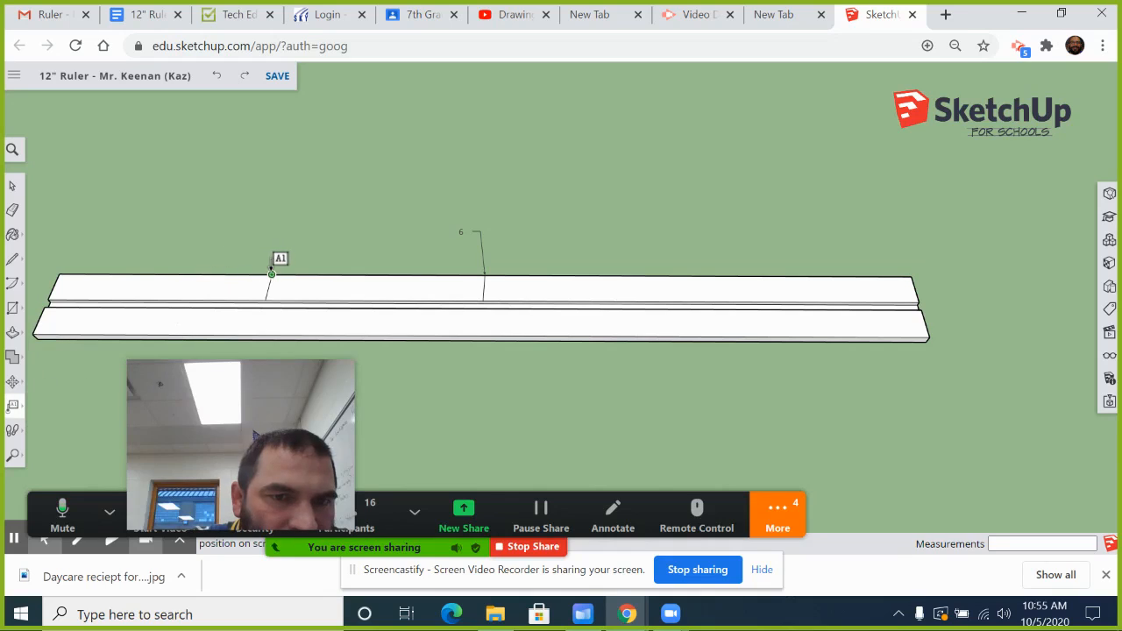
click(269, 273)
click(263, 250)
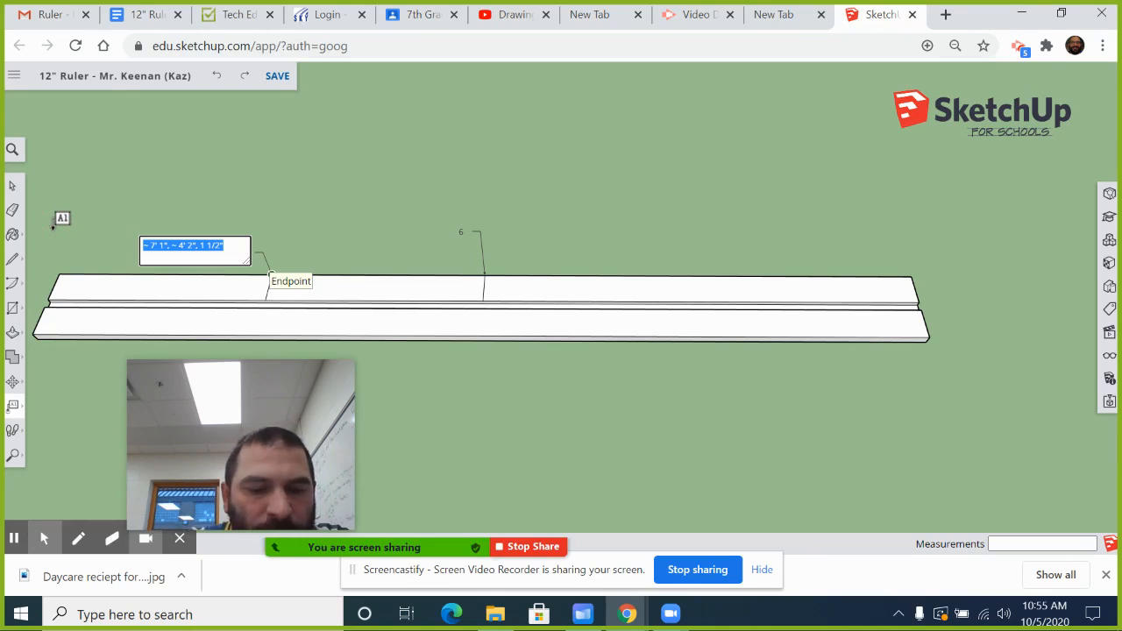
text(3)
key(Return)
click(315, 248)
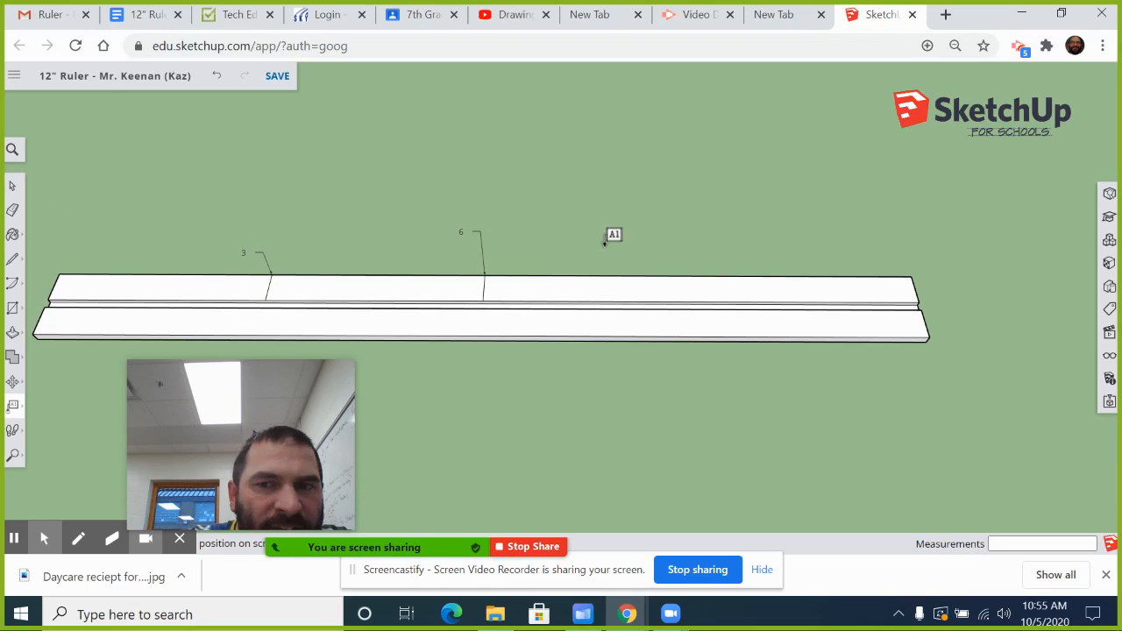
Draw a line across the upper half from the midpoint of the far edge's right segment to the channel.
click(12, 259)
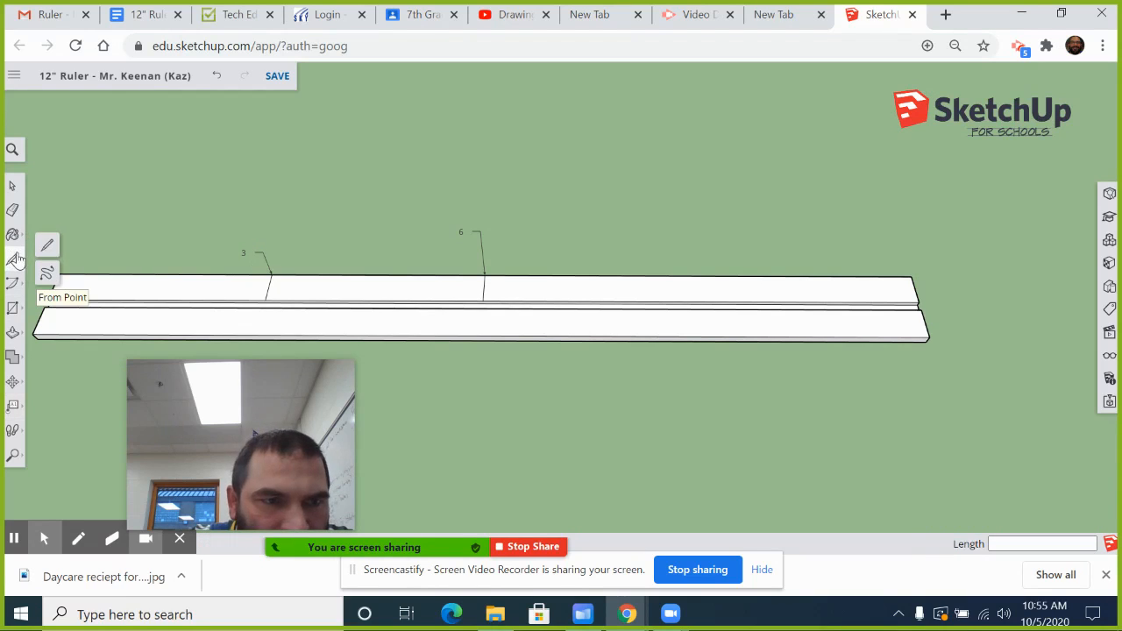
click(47, 244)
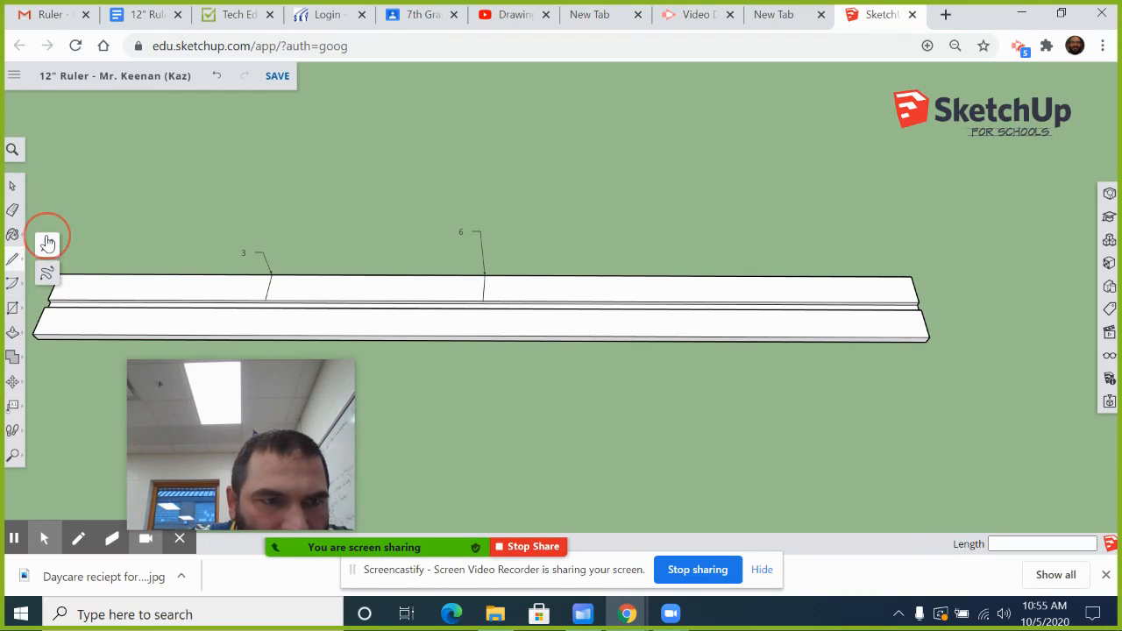
click(699, 275)
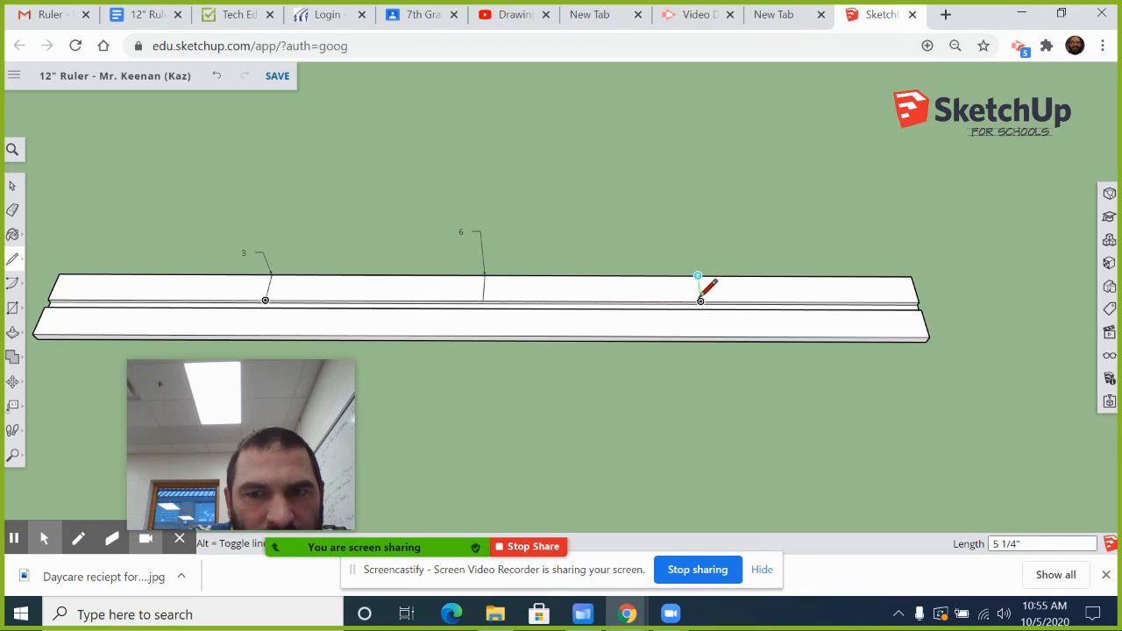
click(699, 296)
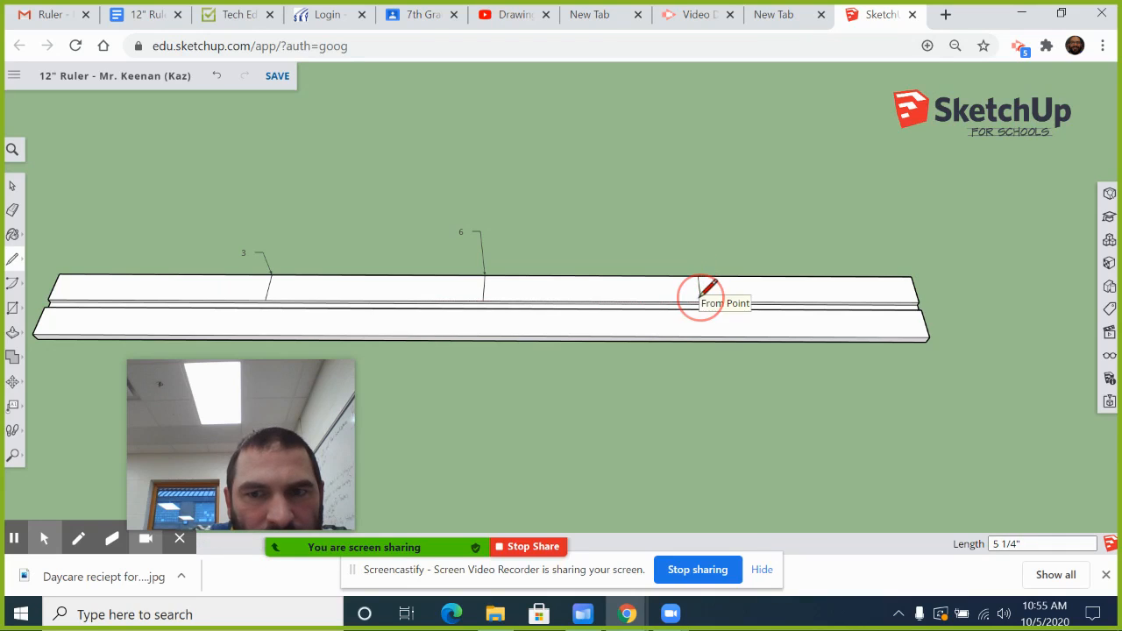
Add a leader text label reading 9 at the far-edge end of the line right of center.
click(12, 405)
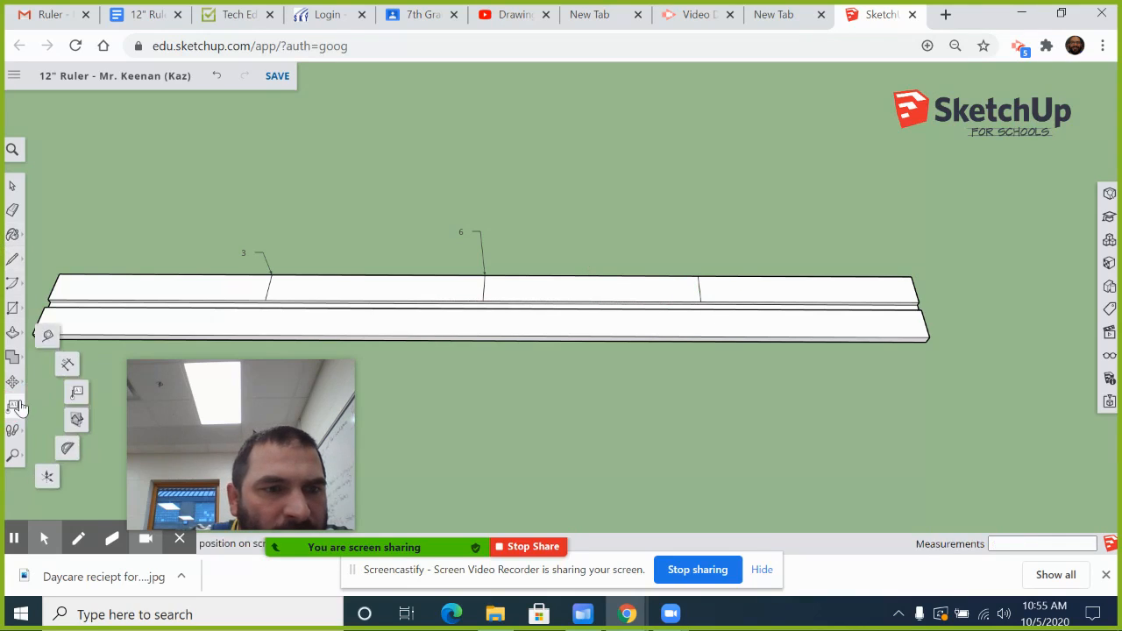
click(76, 392)
click(699, 277)
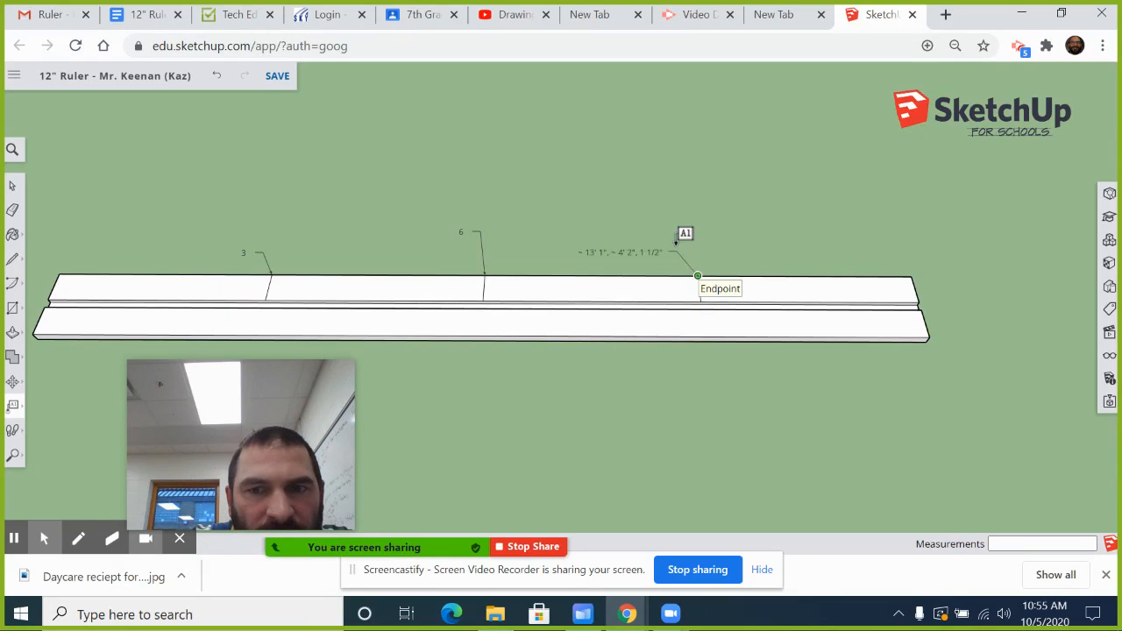
click(670, 245)
drag(640, 242, 518, 220)
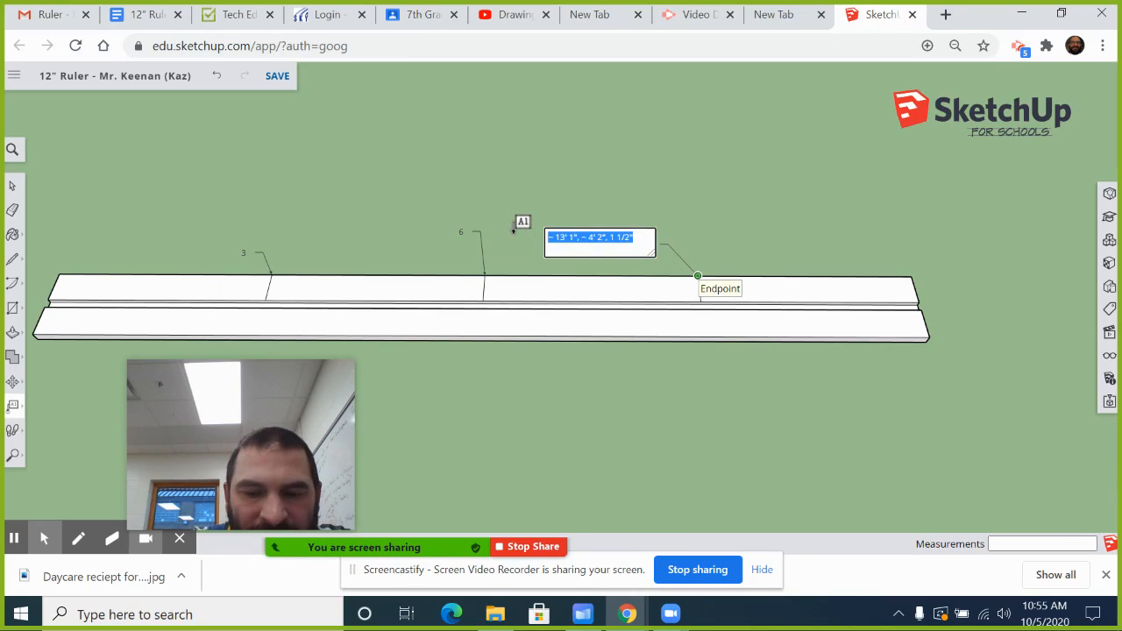
text(9)
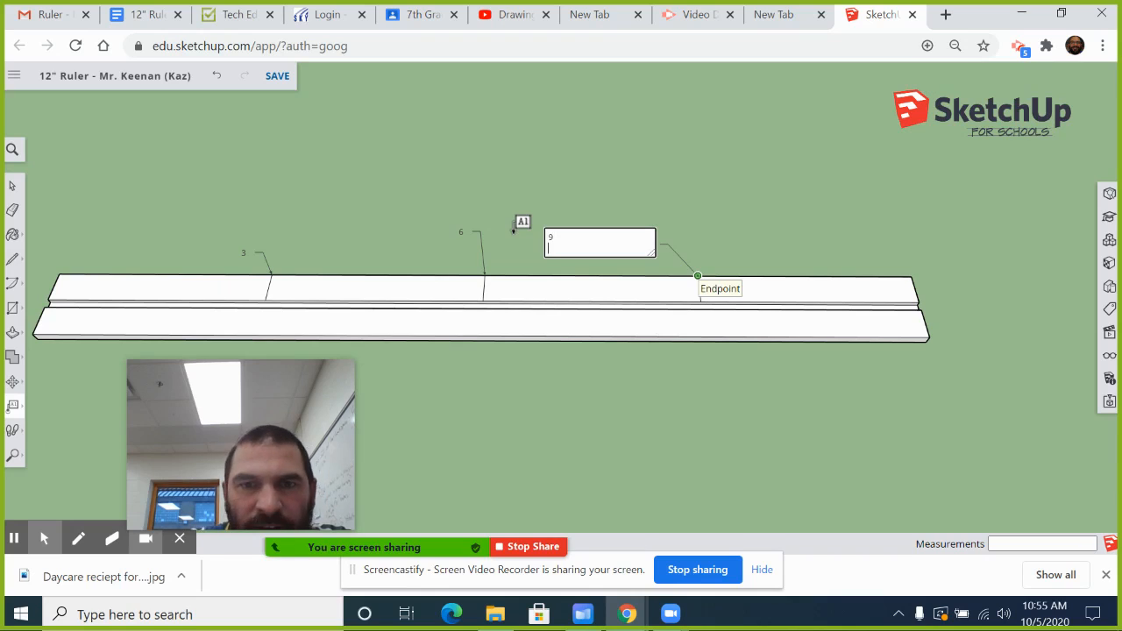
click(916, 235)
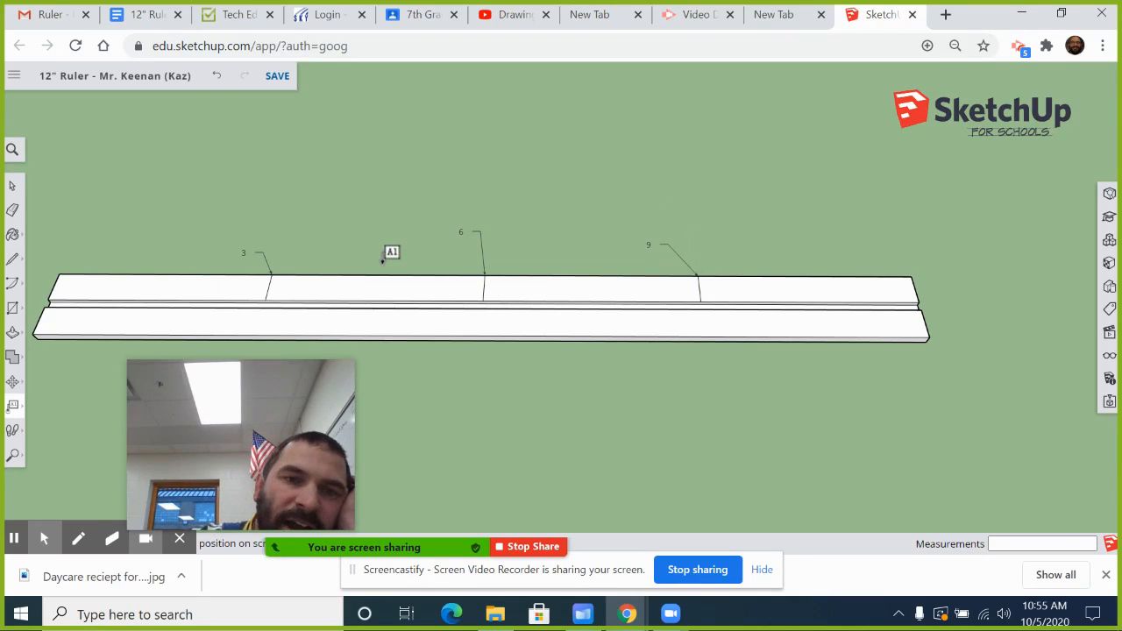
Draw two consecutive 12" guide lines along the ruler from the upper half's left-end midpoint, each with an inch mark to the far edge.
click(12, 258)
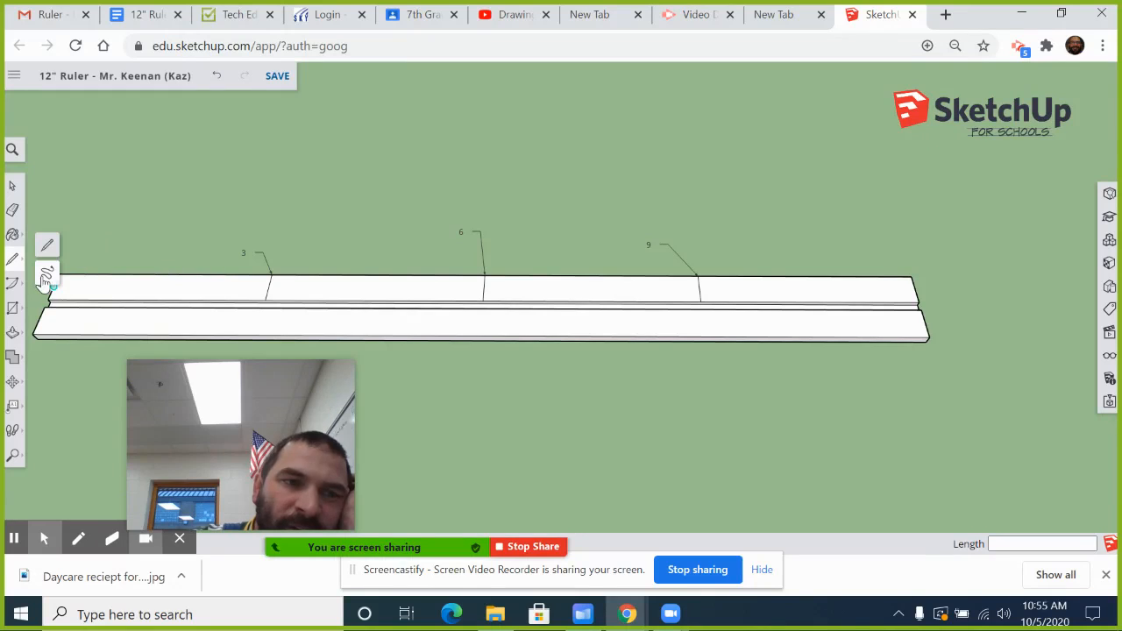
scroll(77, 280, up, 1)
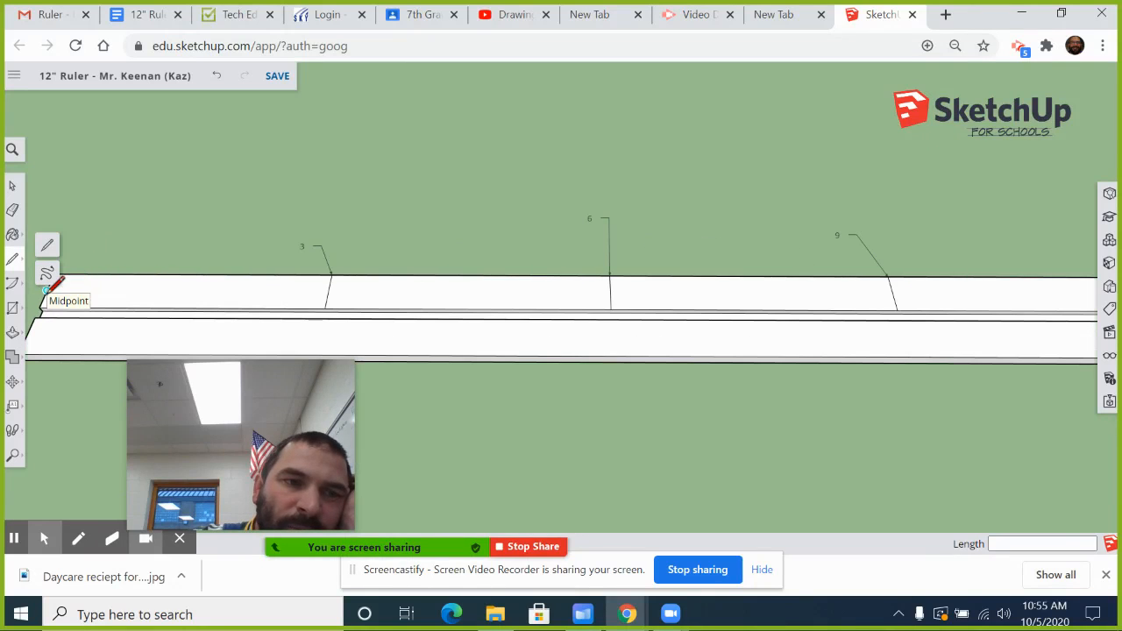
middle_click(91, 254)
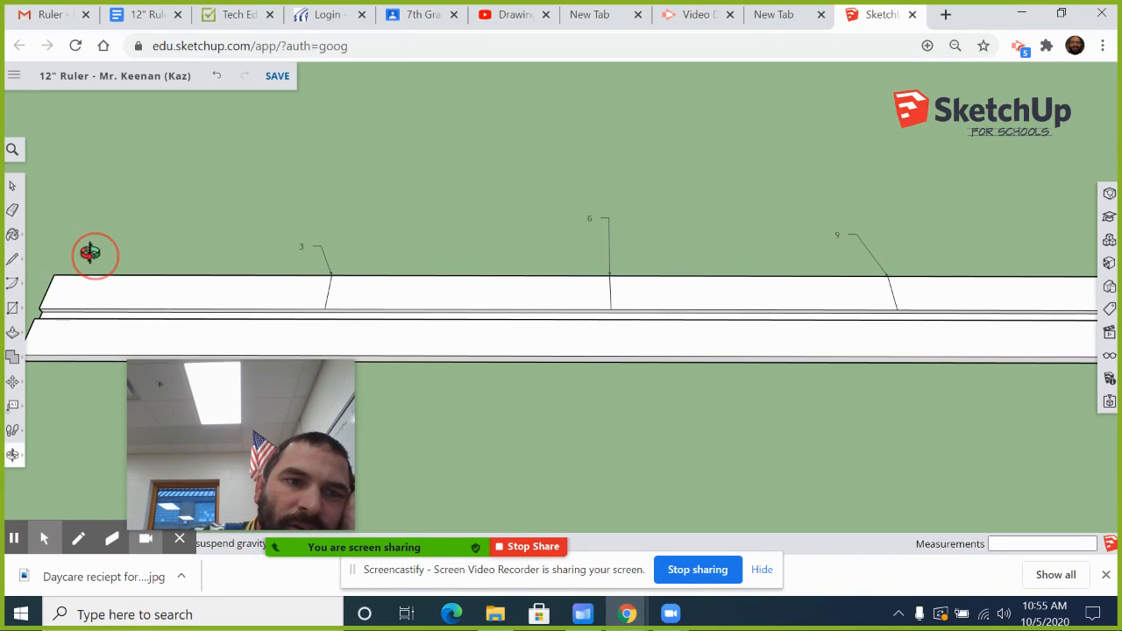
right_click(92, 255)
click(132, 354)
drag(178, 301, 294, 282)
click(12, 259)
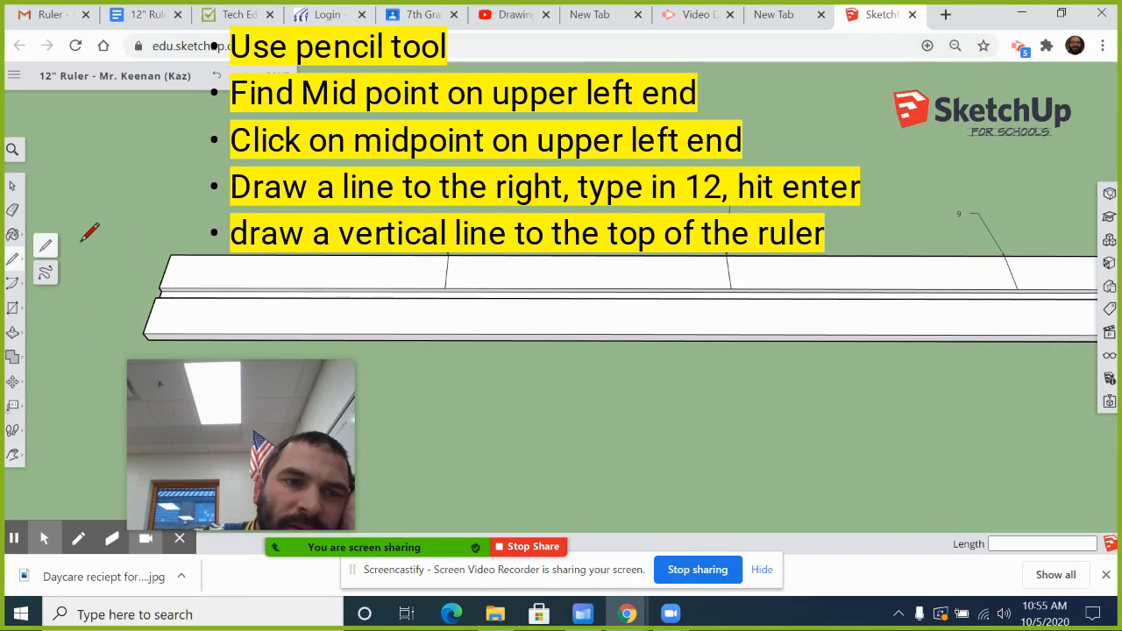
click(164, 270)
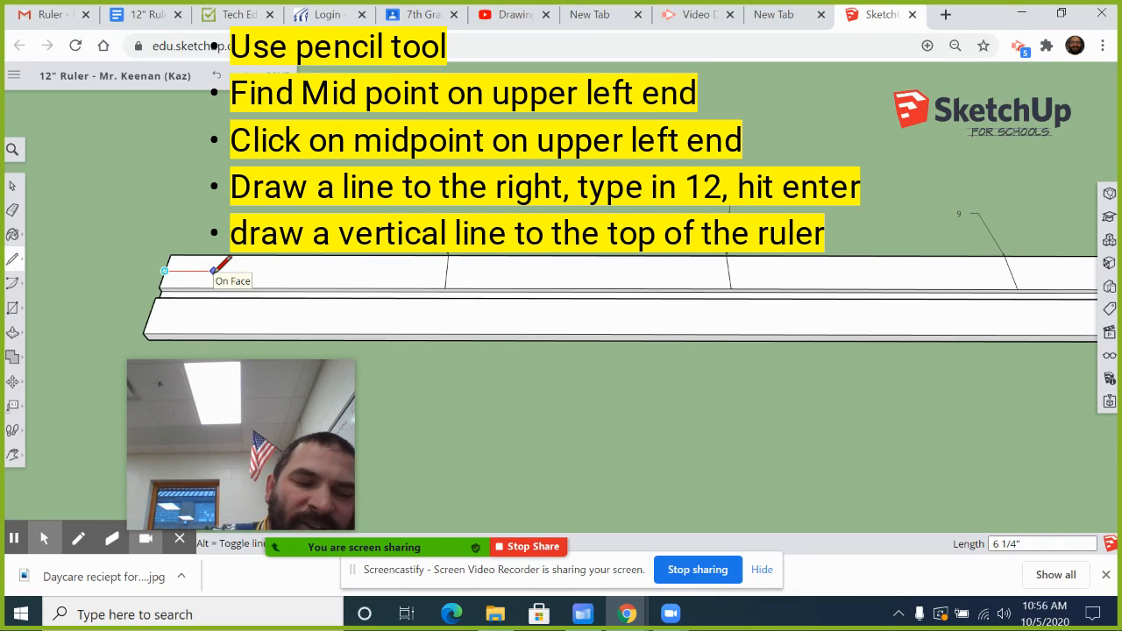
key(Return)
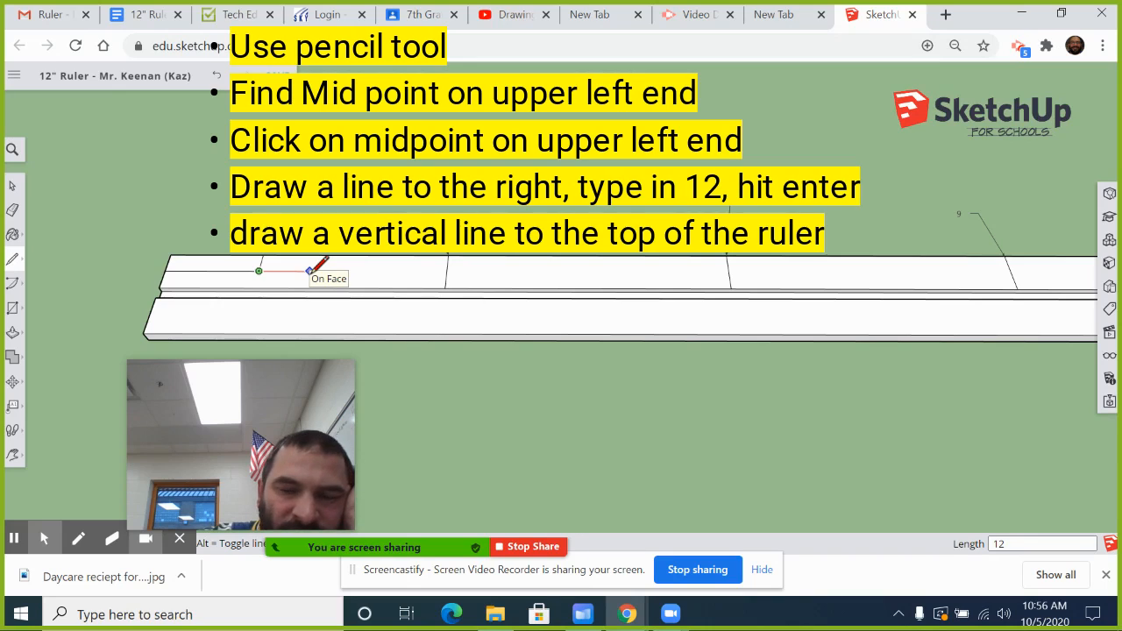
click(354, 256)
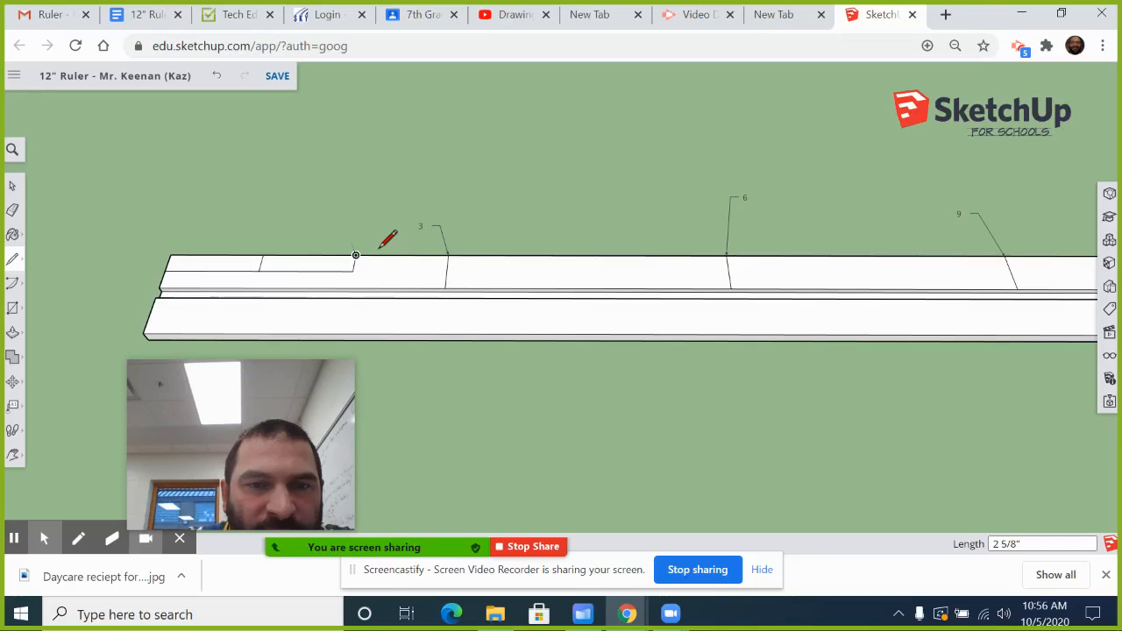
Draw two consecutive 12" guide lines from the midpoint of the 3 line toward 6, each with an inch mark up to the far edge.
click(351, 271)
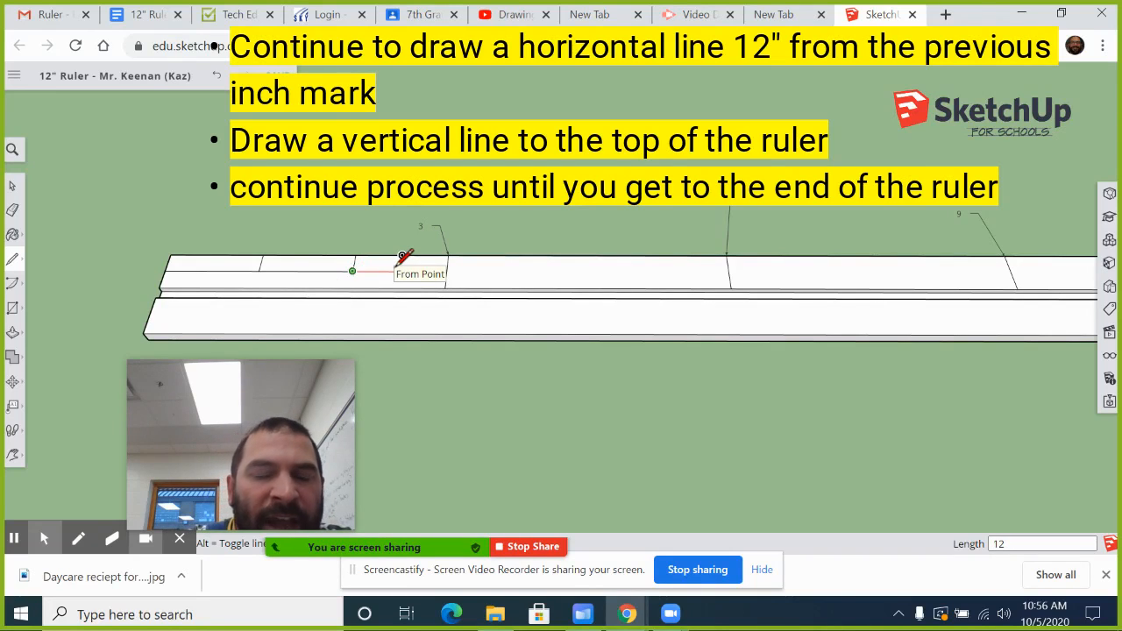
key(Return)
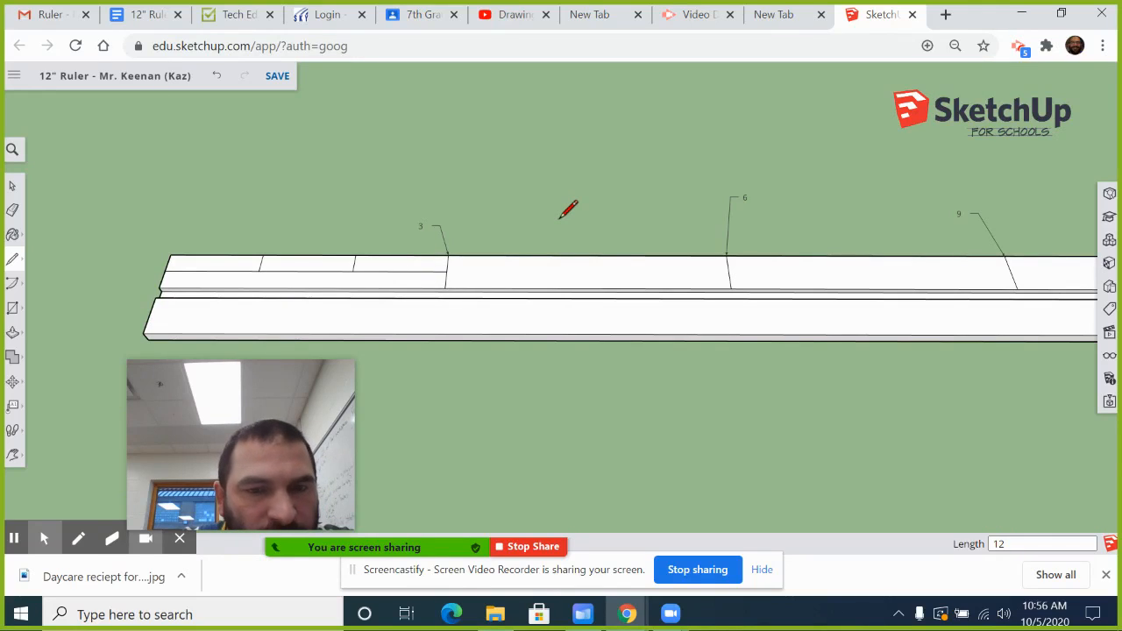
click(446, 271)
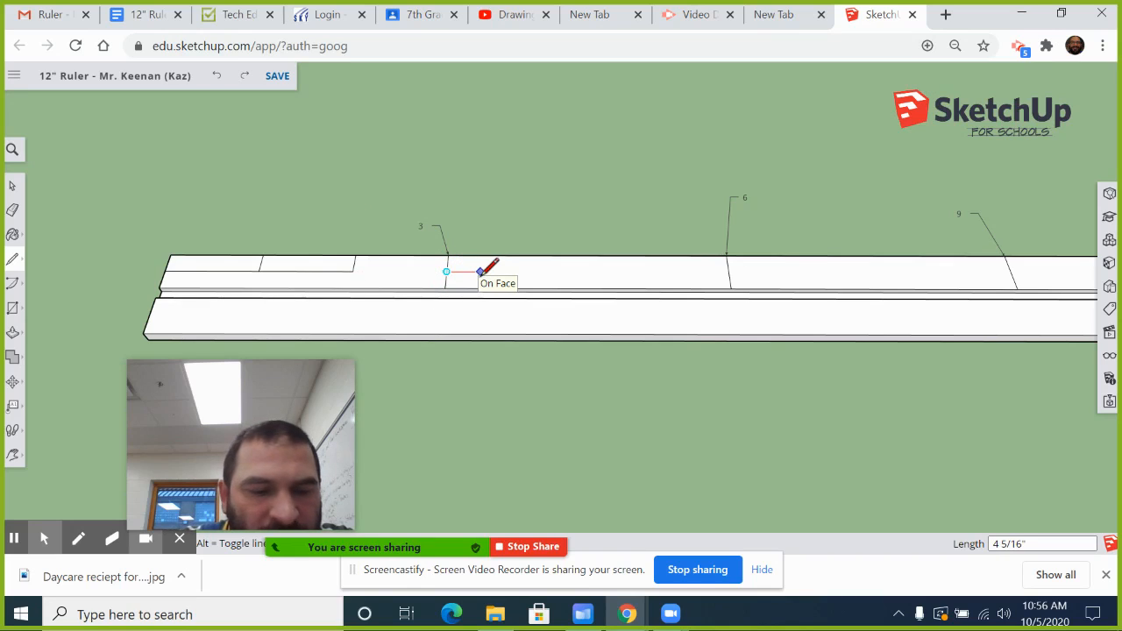
key(Return)
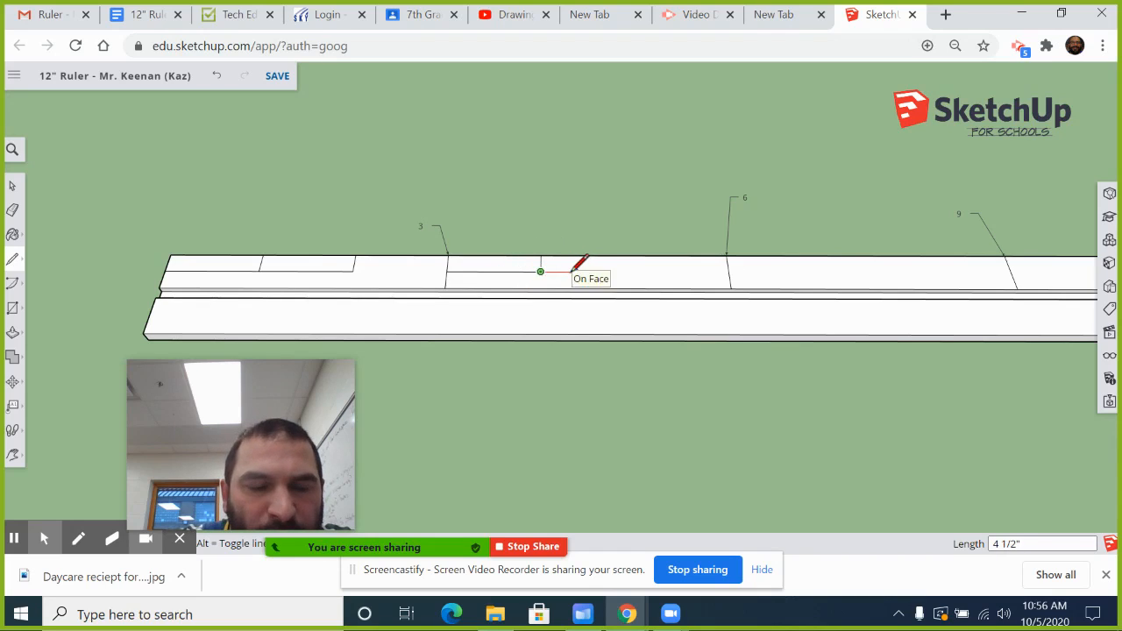
text(1)
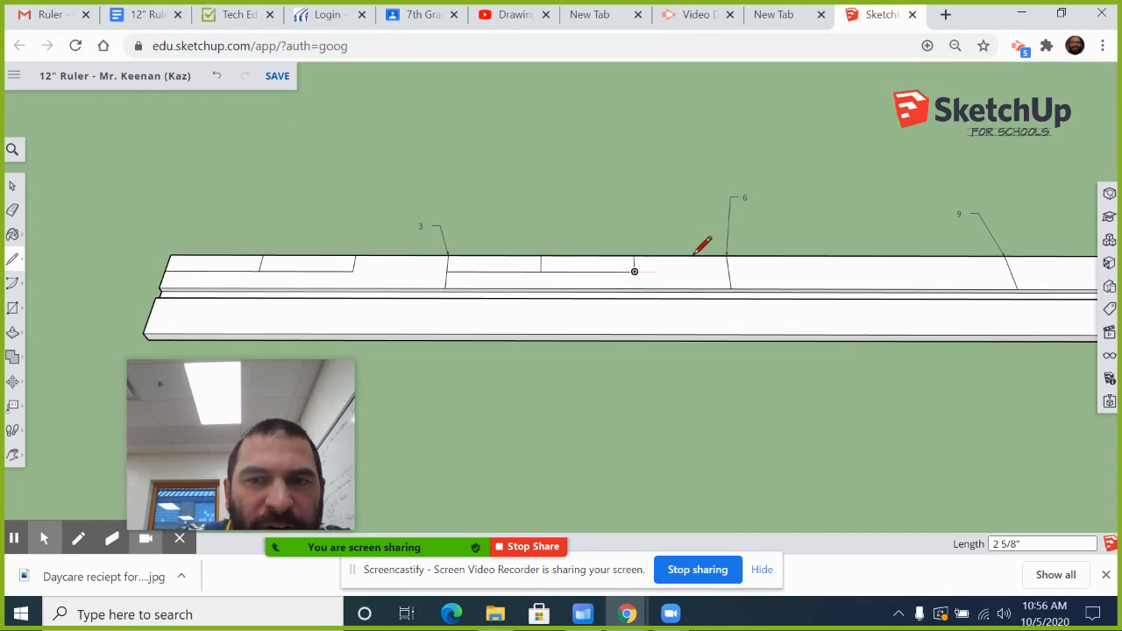
Draw two consecutive 12" guide lines from the midpoint of the 6 line toward 9, each with an inch mark up to the far edge.
click(728, 271)
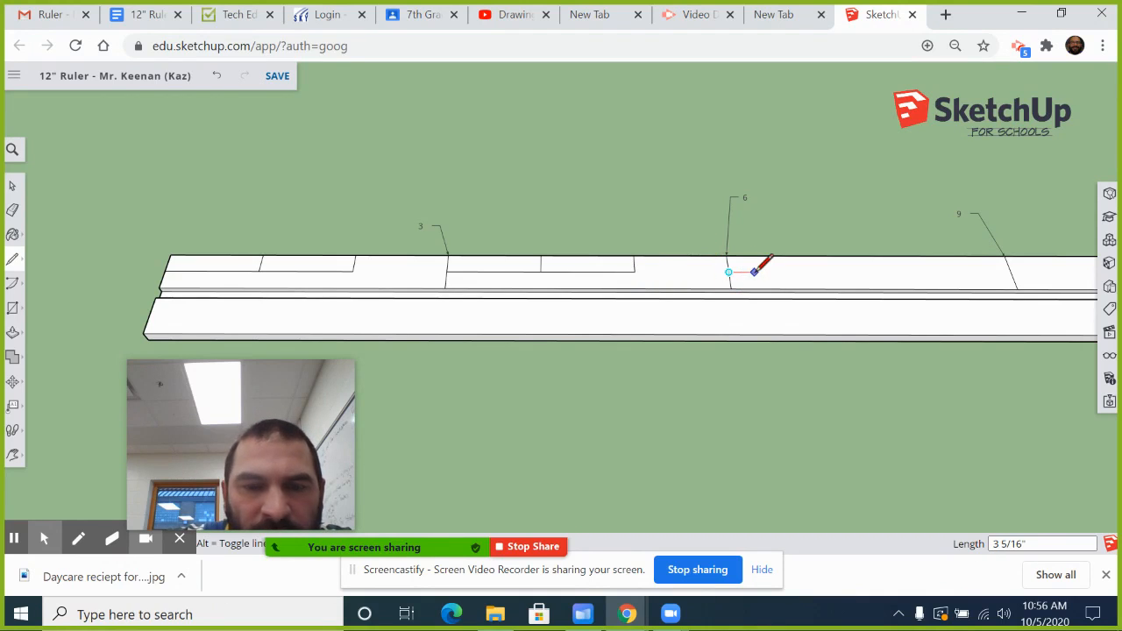
click(821, 260)
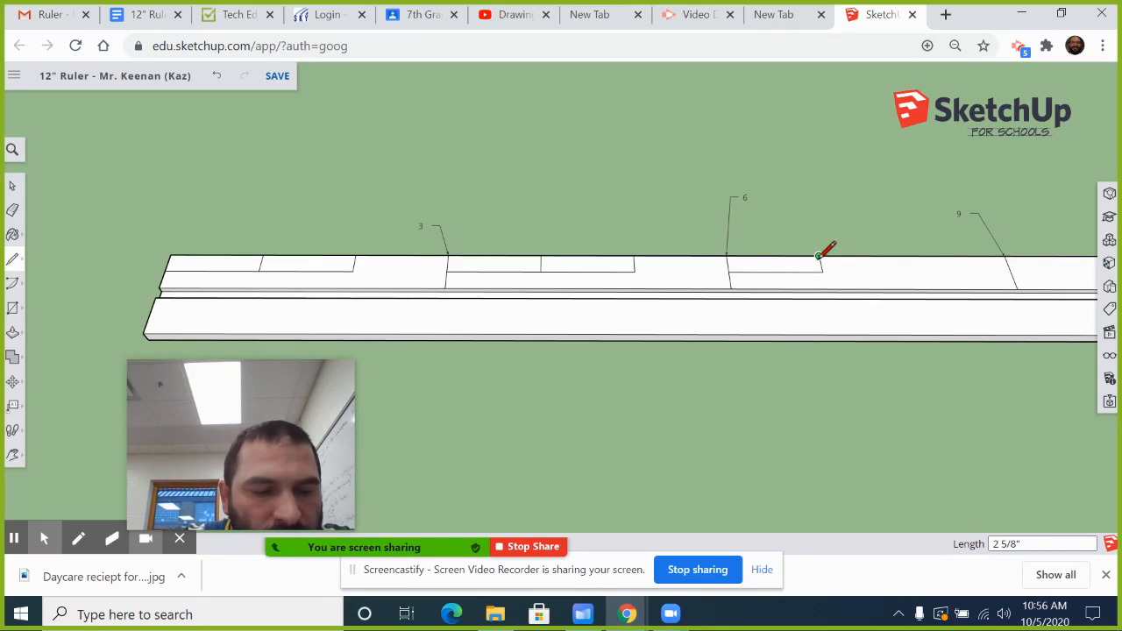
click(822, 272)
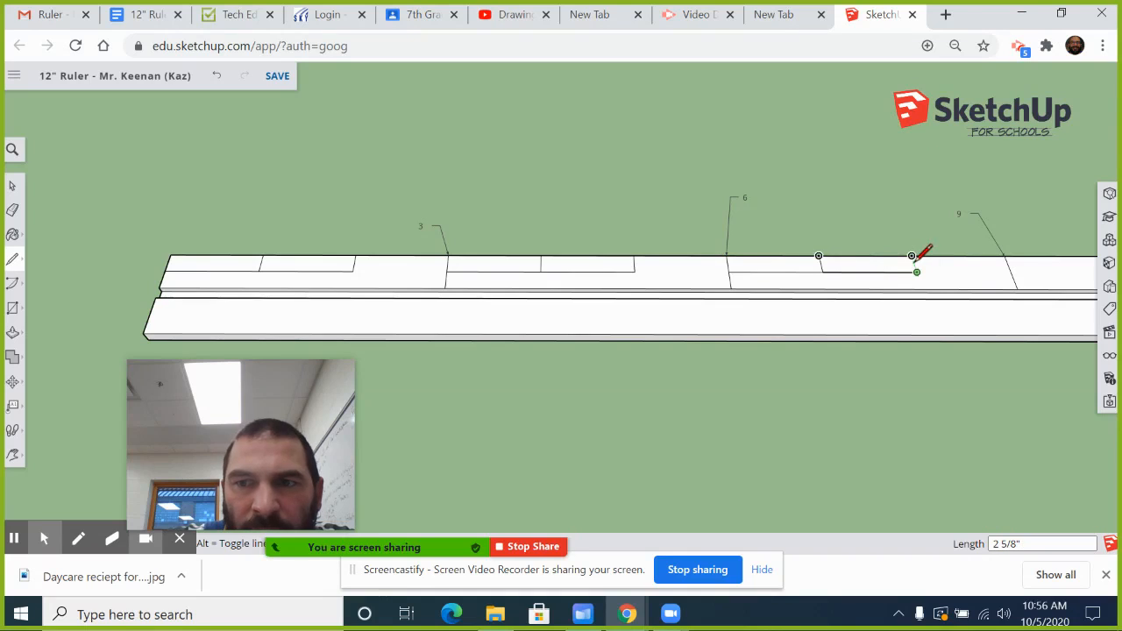
Draw two consecutive 12" guide lines from the midpoint of the 9 line toward the ruler's right end, each with an inch mark to the far edge.
right_click(699, 273)
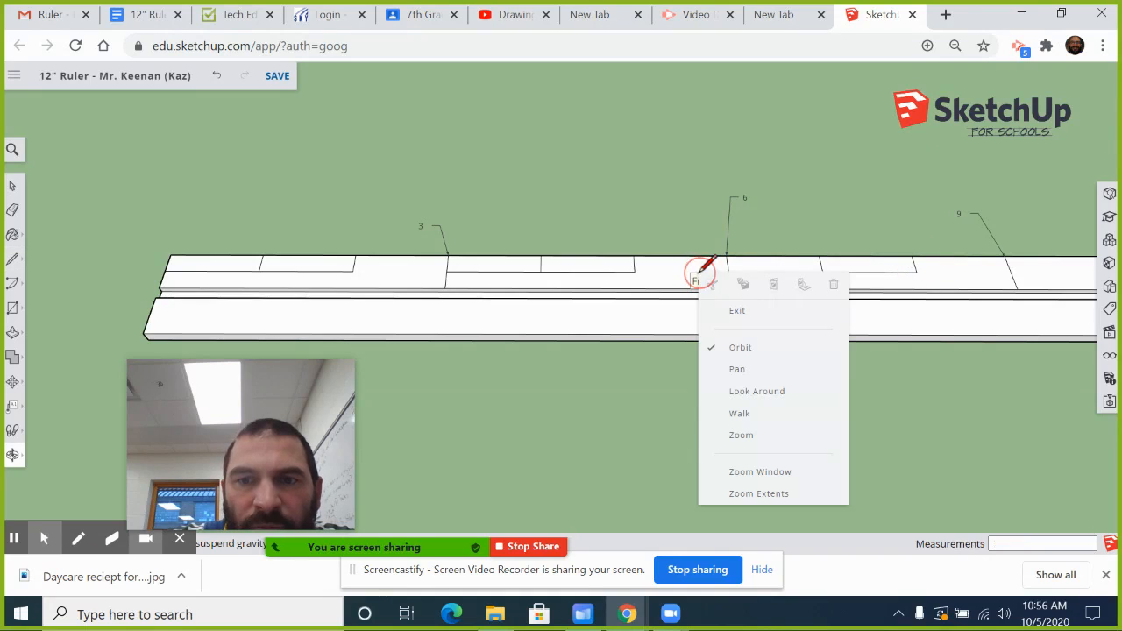
click(741, 369)
mouse_move(809, 339)
mouse_down()
mouse_move(691, 325)
mouse_move(407, 326)
mouse_up()
click(12, 260)
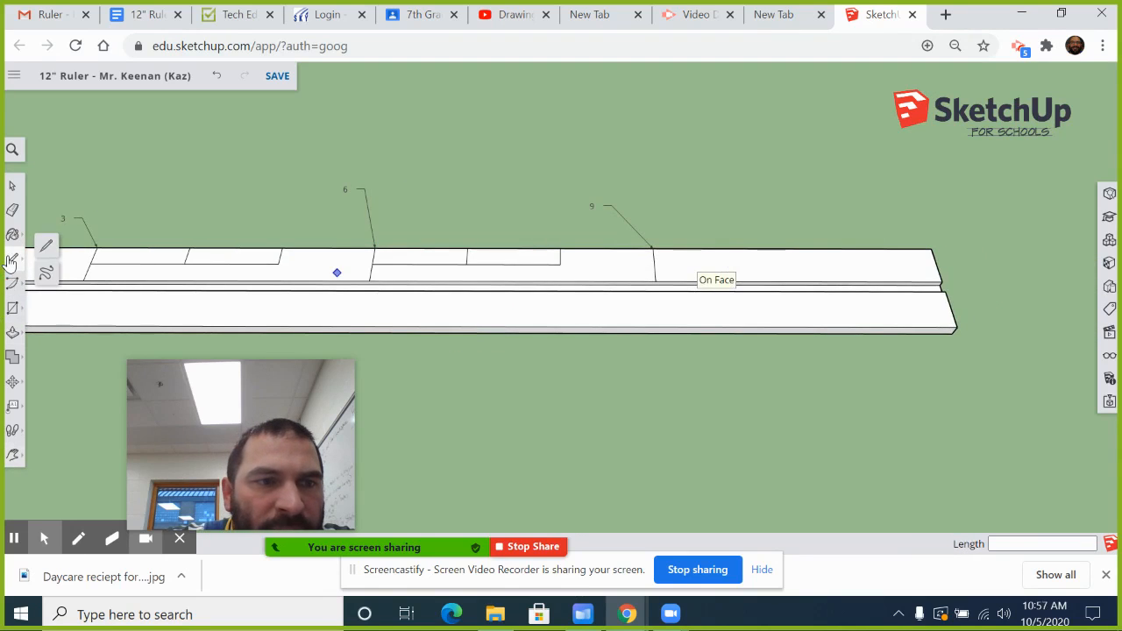
click(44, 246)
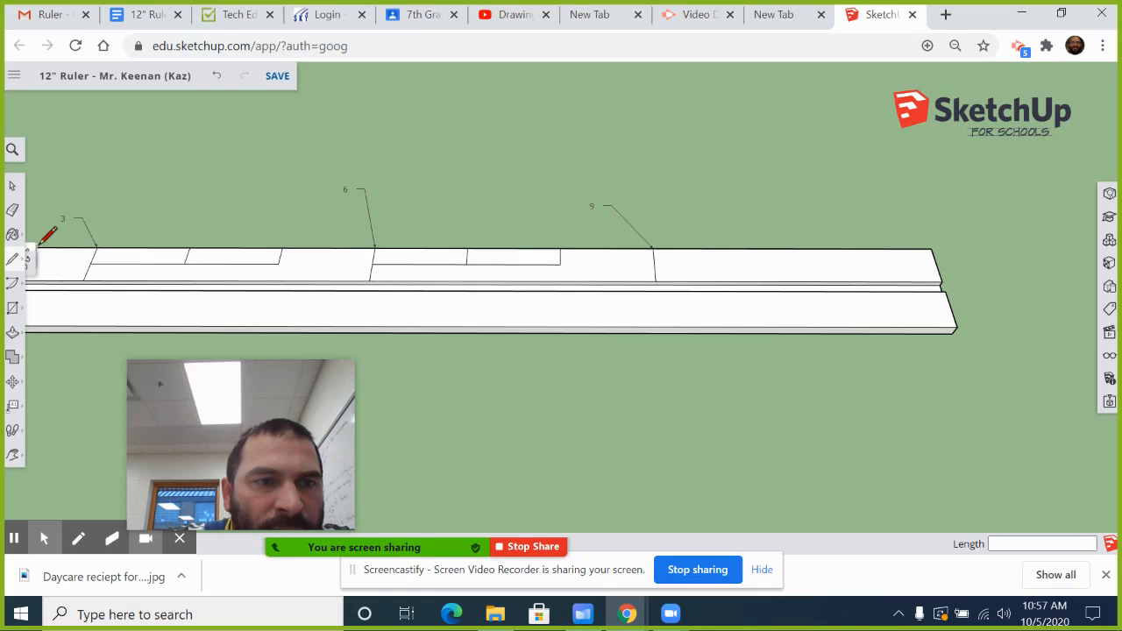
click(654, 265)
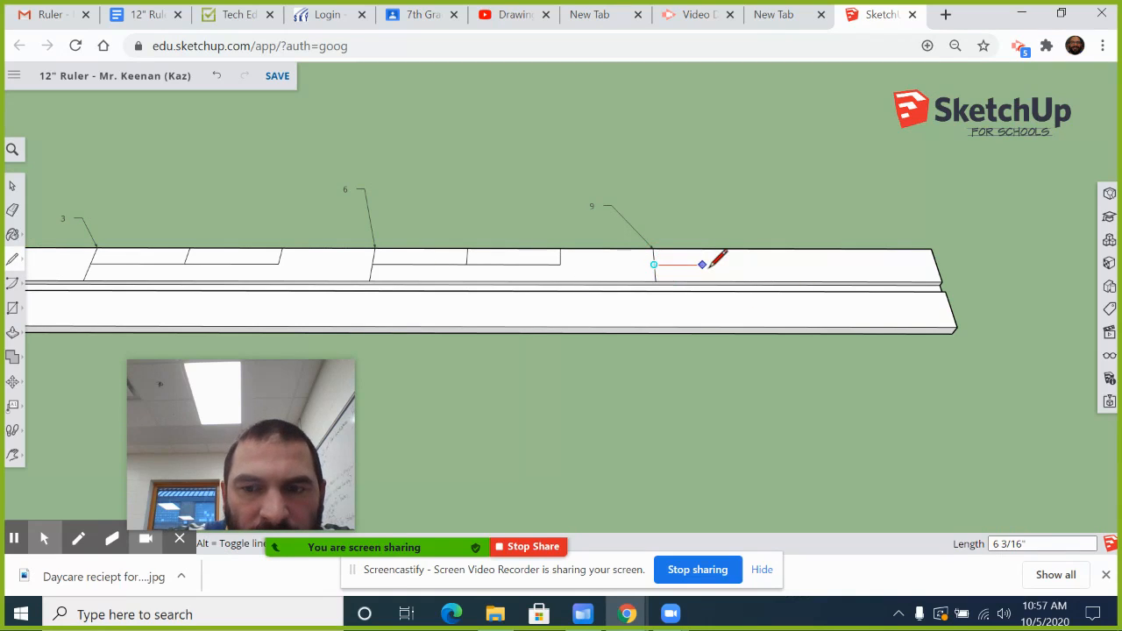
click(748, 265)
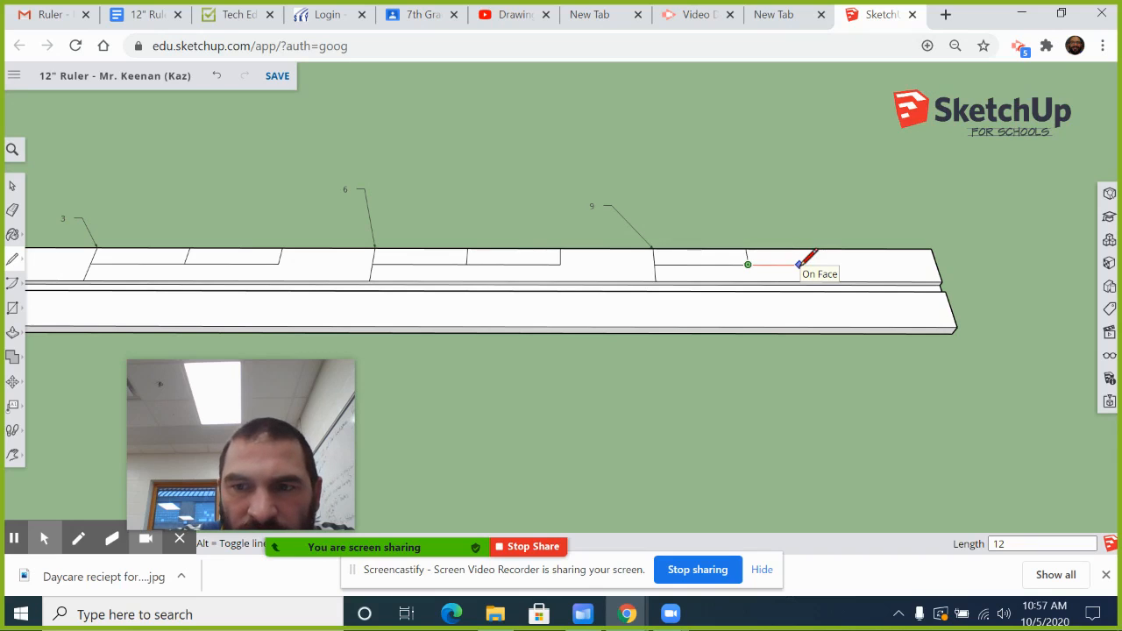
key(Return)
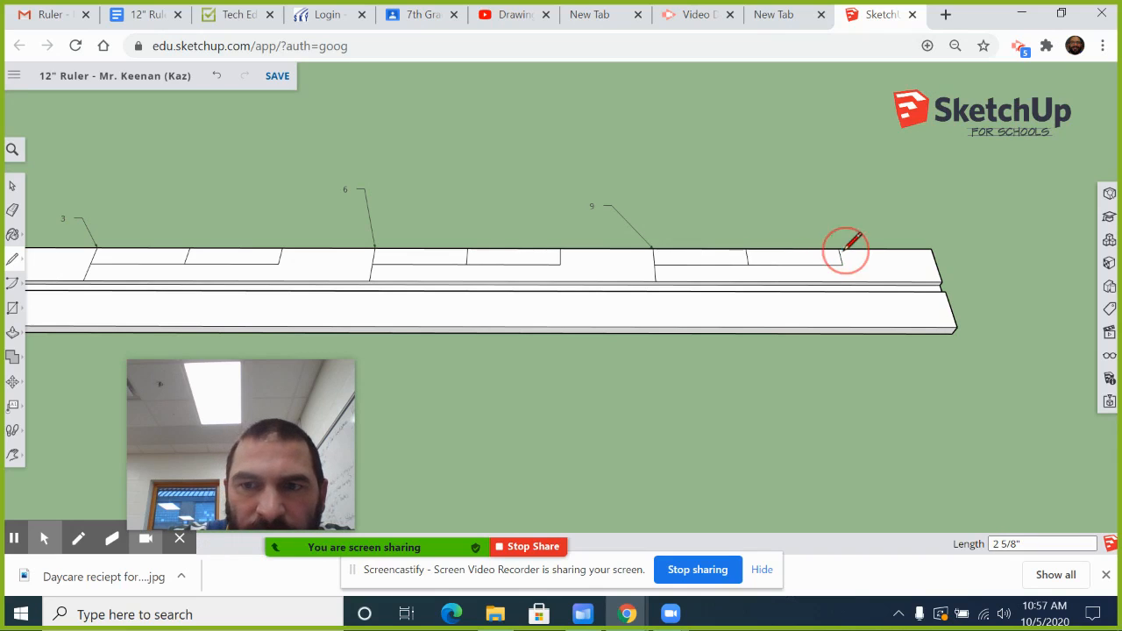
Delete the two horizontal guide lines between the ruler's left end and the second inch mark, keeping the inch marks.
scroll(787, 262, down, 3)
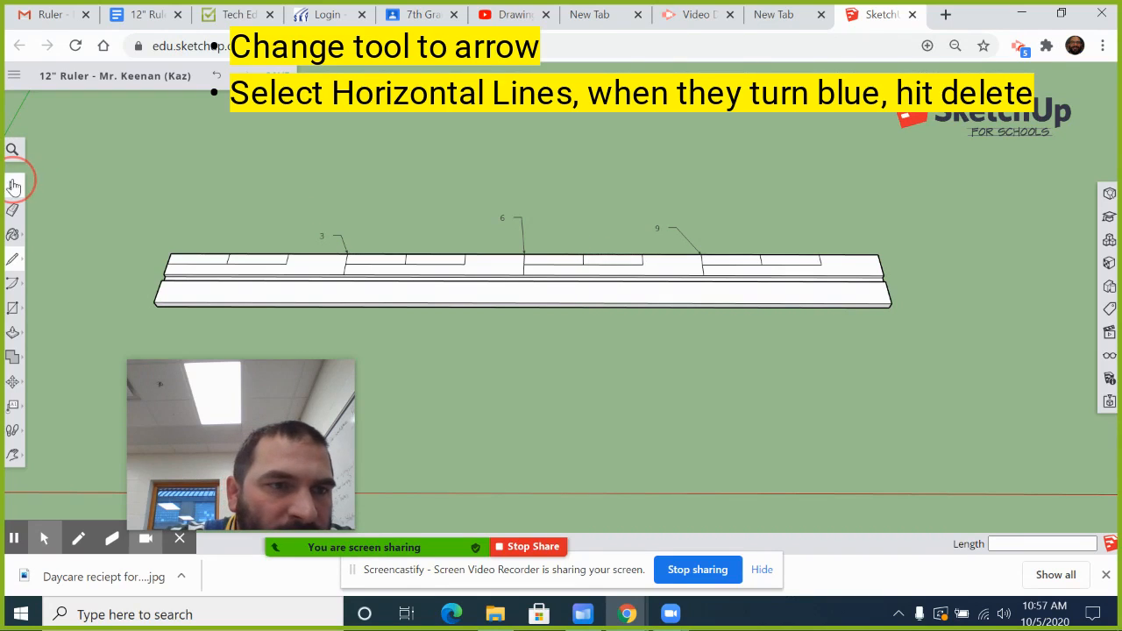
click(12, 186)
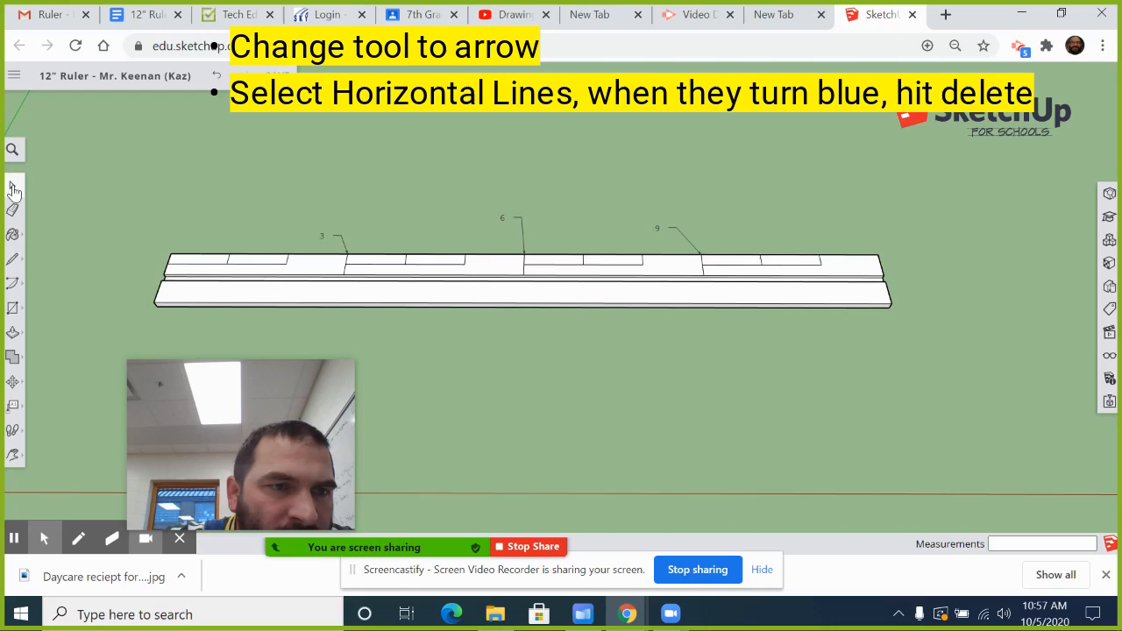
click(195, 268)
scroll(197, 270, up, 3)
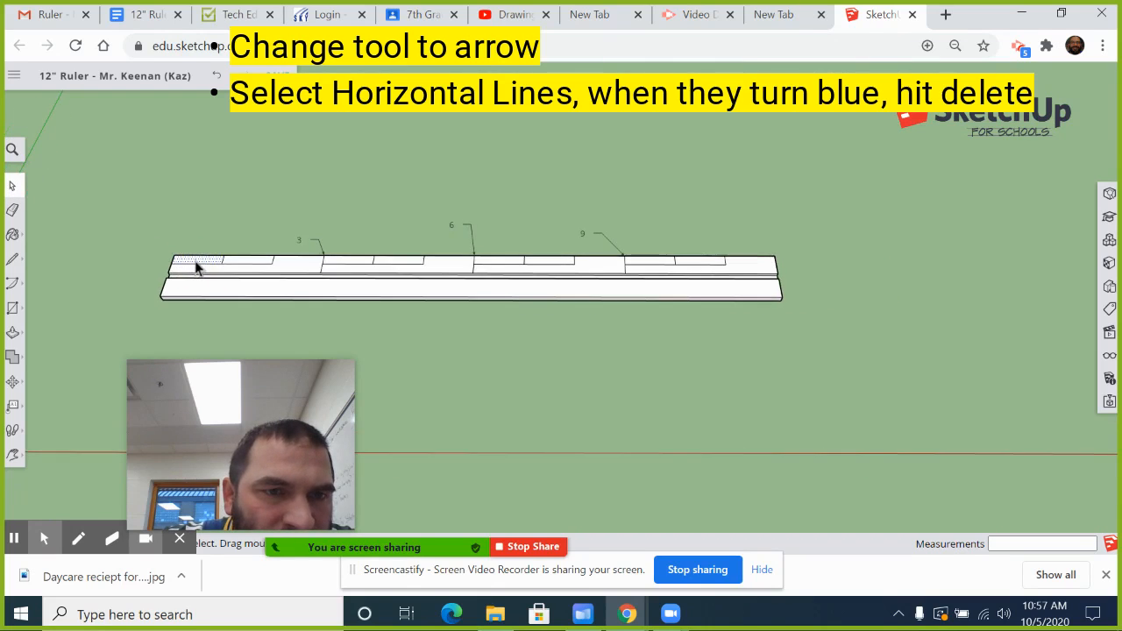
click(204, 265)
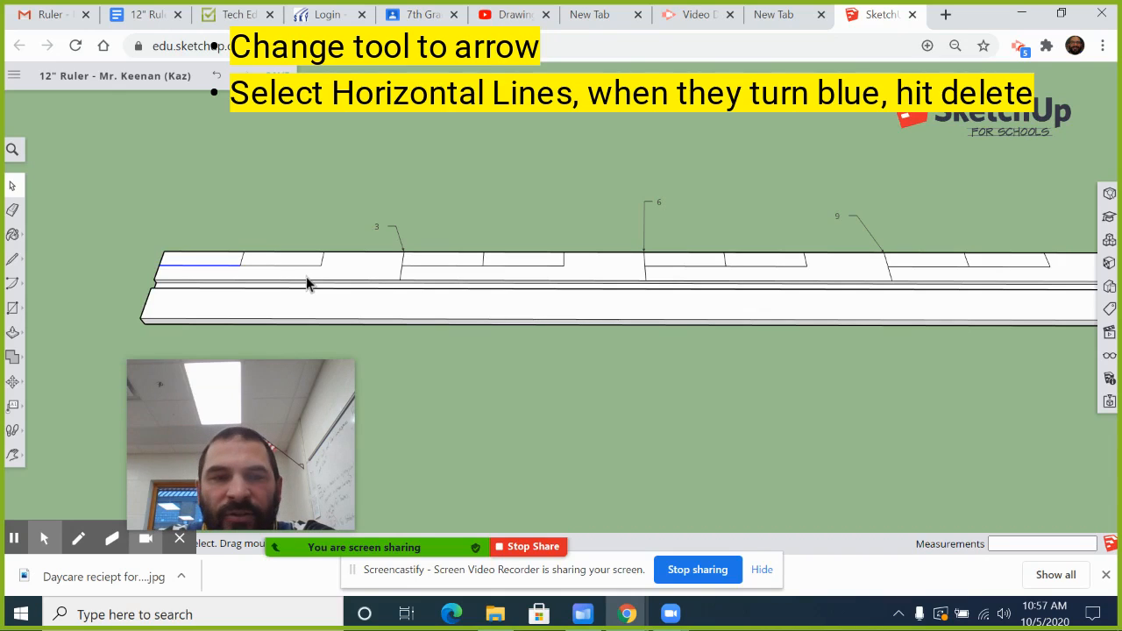
key(Delete)
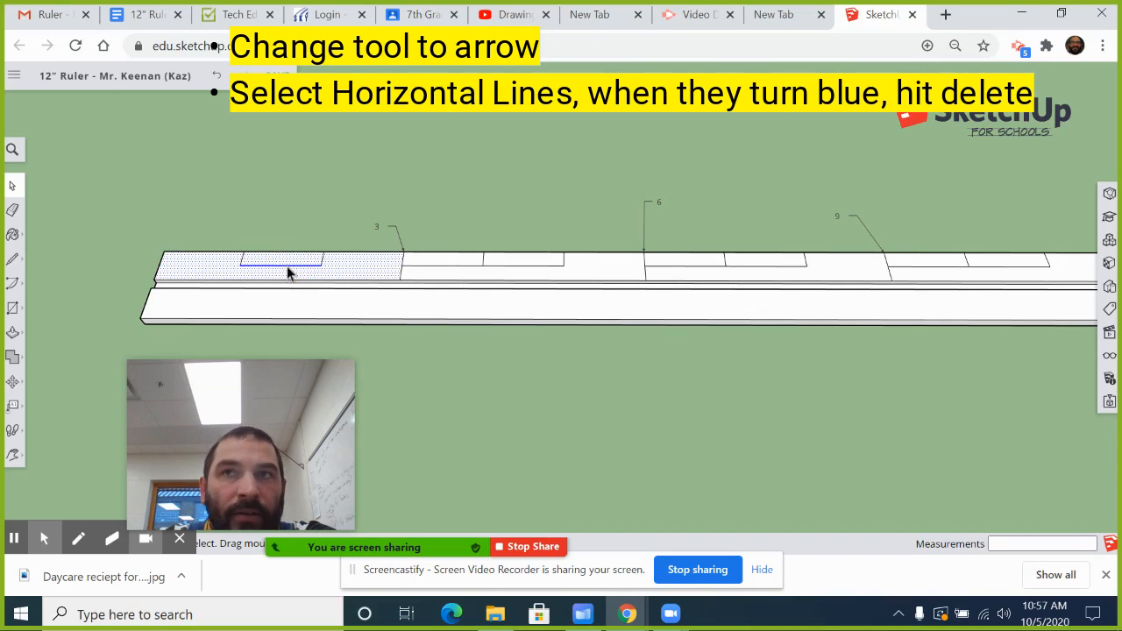
click(289, 267)
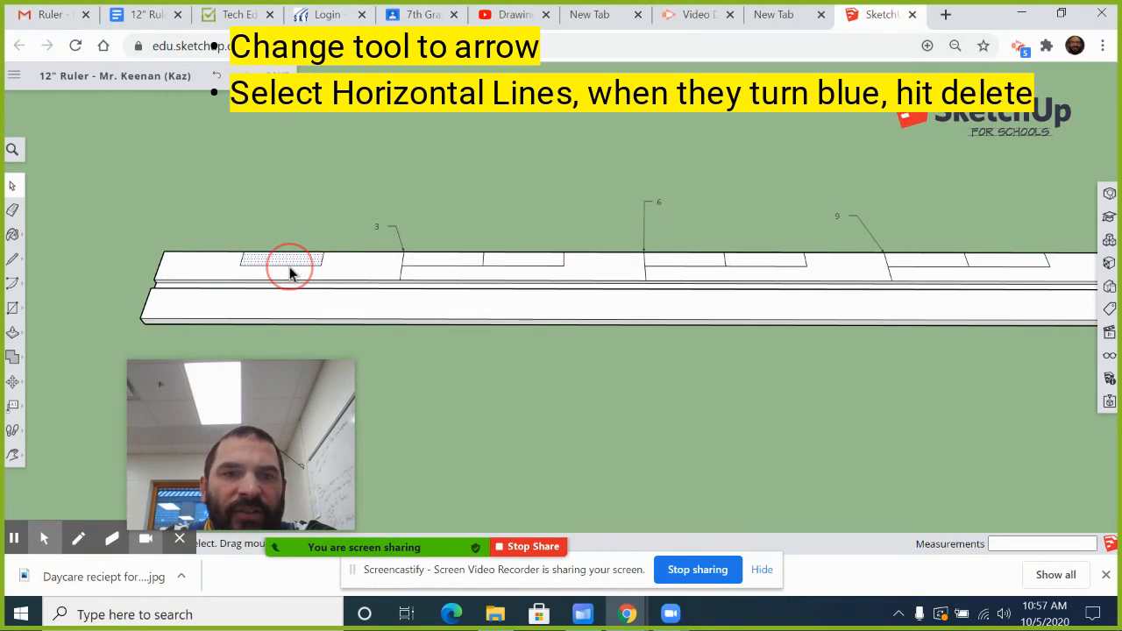
click(289, 266)
key(Delete)
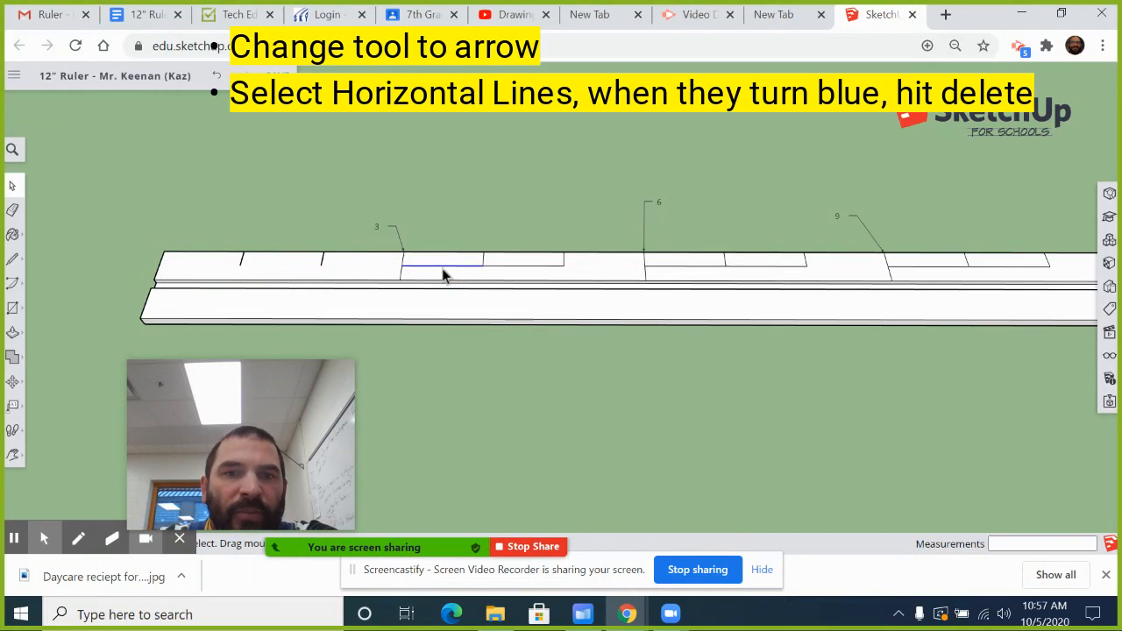
Delete the remaining six horizontal guide lines to the right of the 3 line, keeping the inch marks.
key(Delete)
click(514, 266)
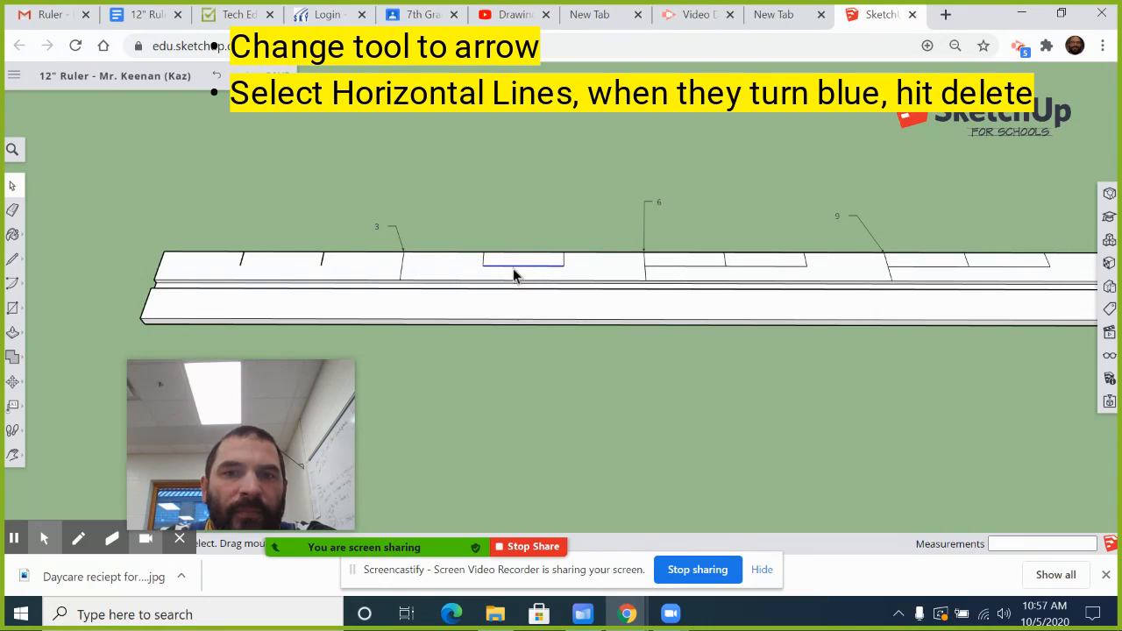
click(670, 267)
key(Delete)
click(754, 267)
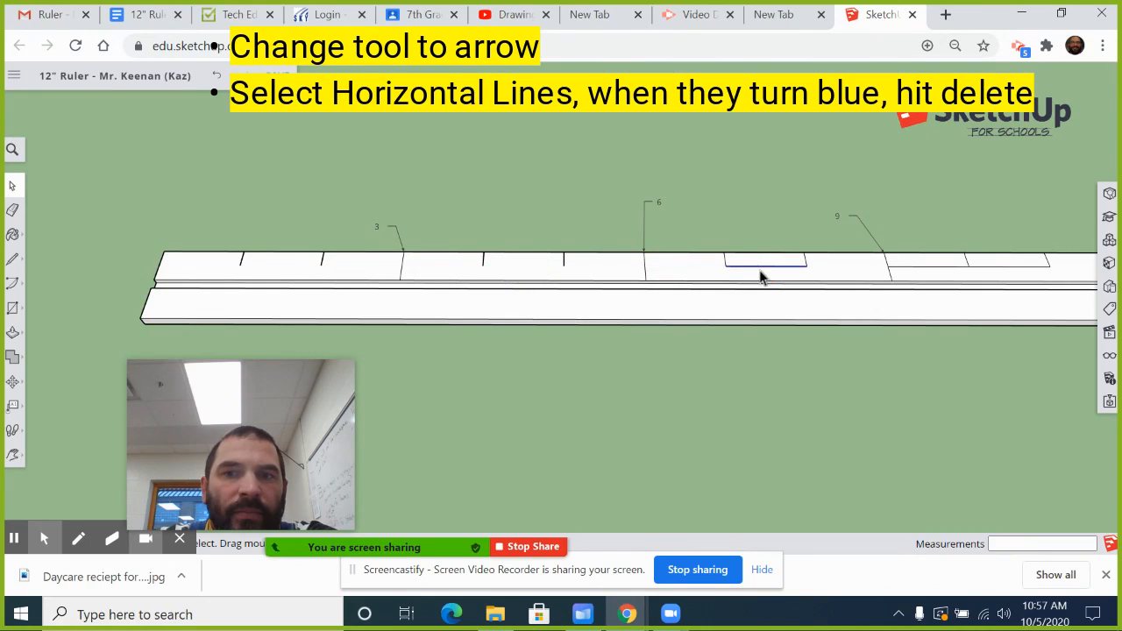
key(Delete)
click(943, 267)
key(Delete)
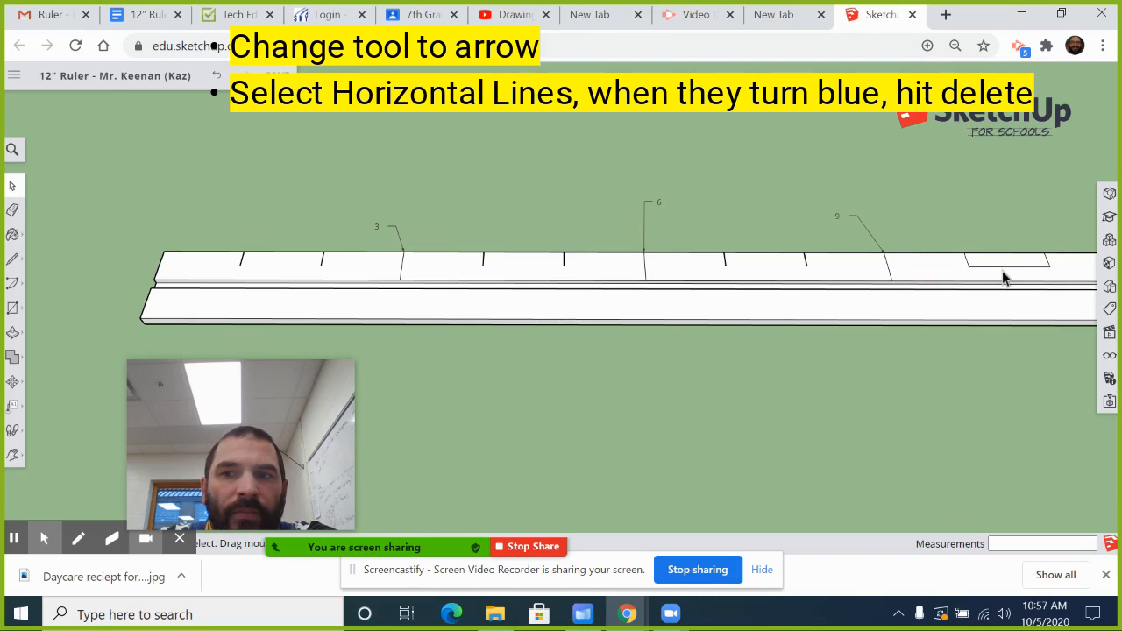
click(1005, 270)
key(Delete)
Extend the first inch mark with a line from its lower end straight down to the center channel.
scroll(671, 294, down, 2)
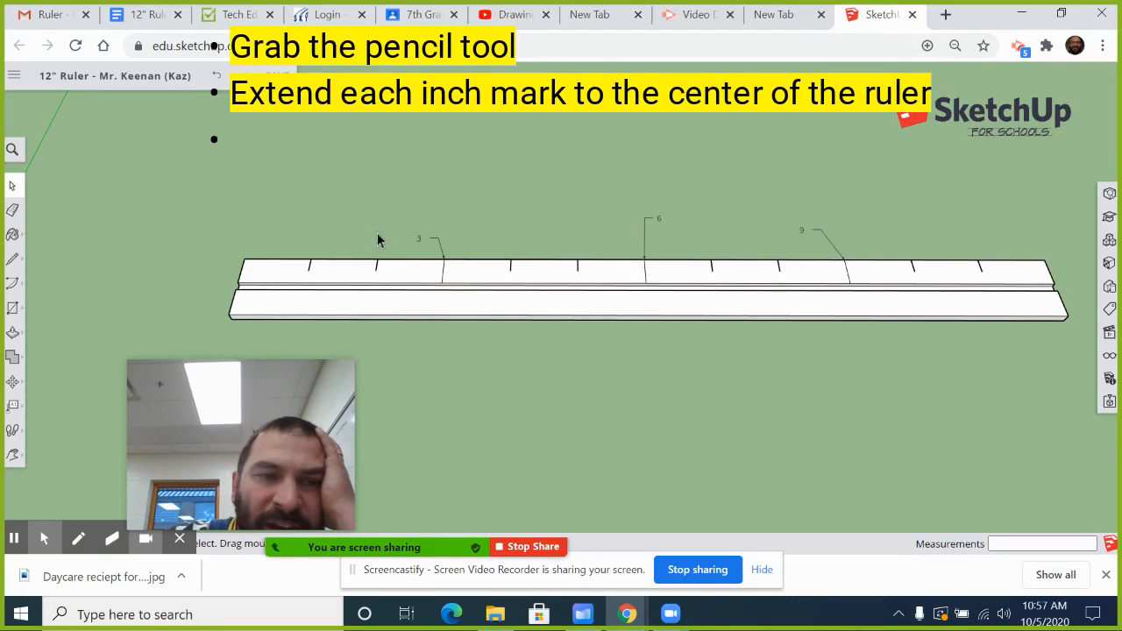
click(12, 259)
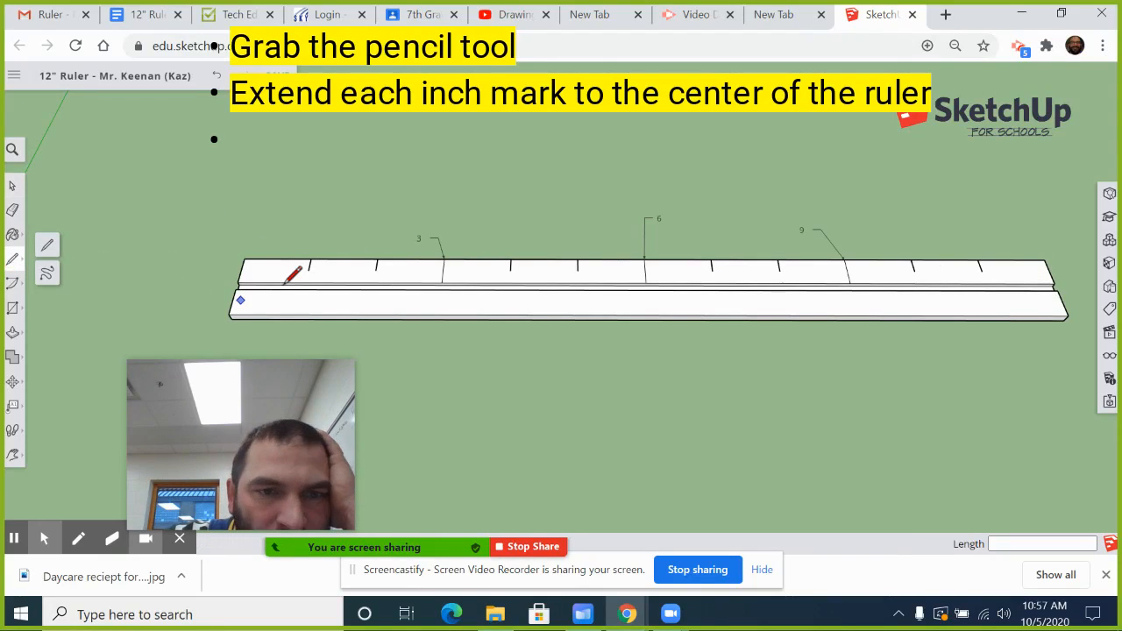
click(45, 245)
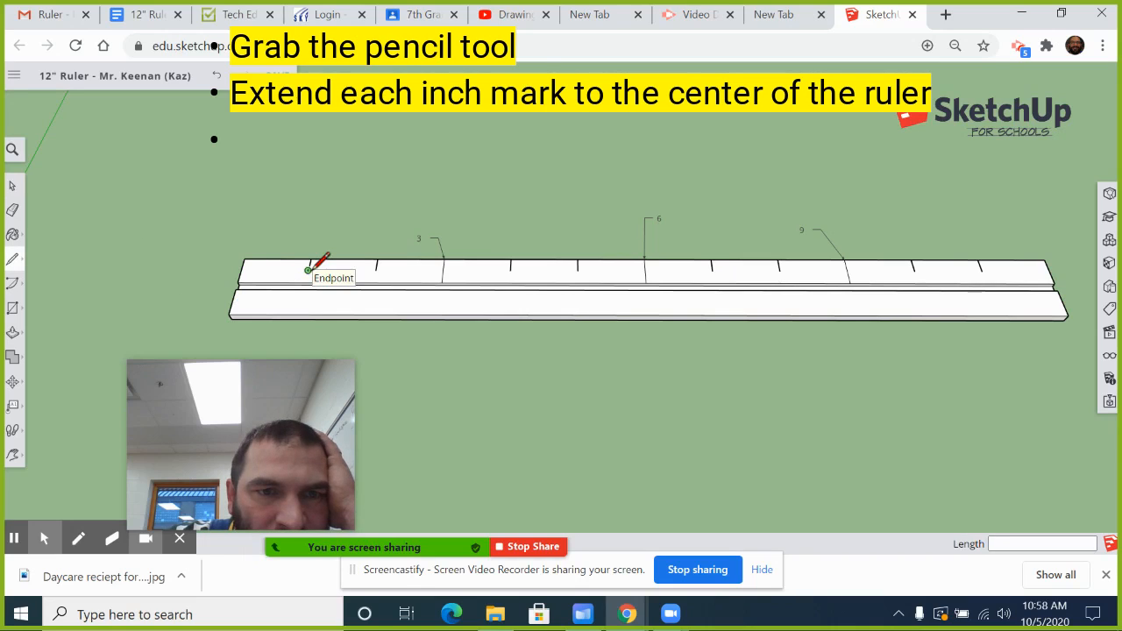
click(308, 270)
click(309, 282)
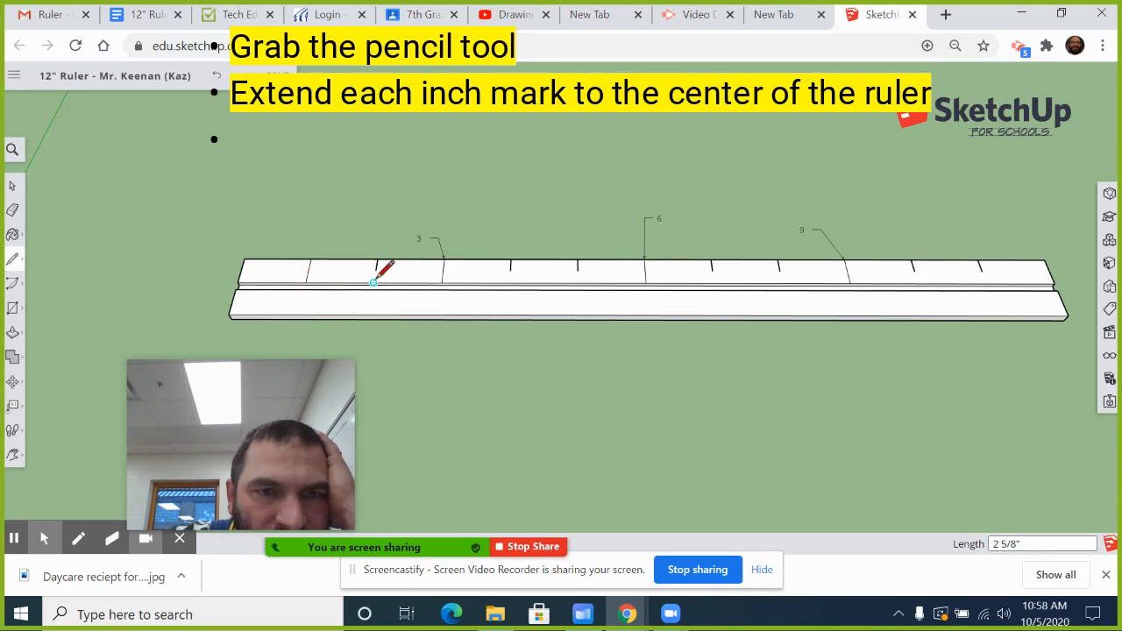
Extend the second, fourth and fifth inch marks with lines from their lower ends down to the center channel.
click(376, 269)
click(374, 282)
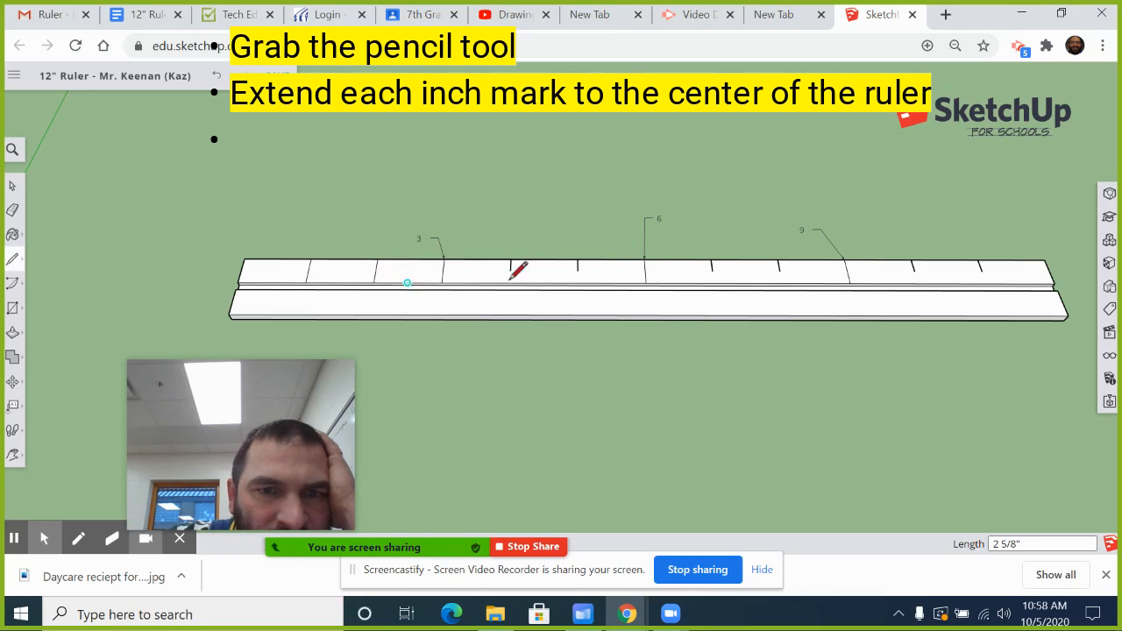
click(511, 267)
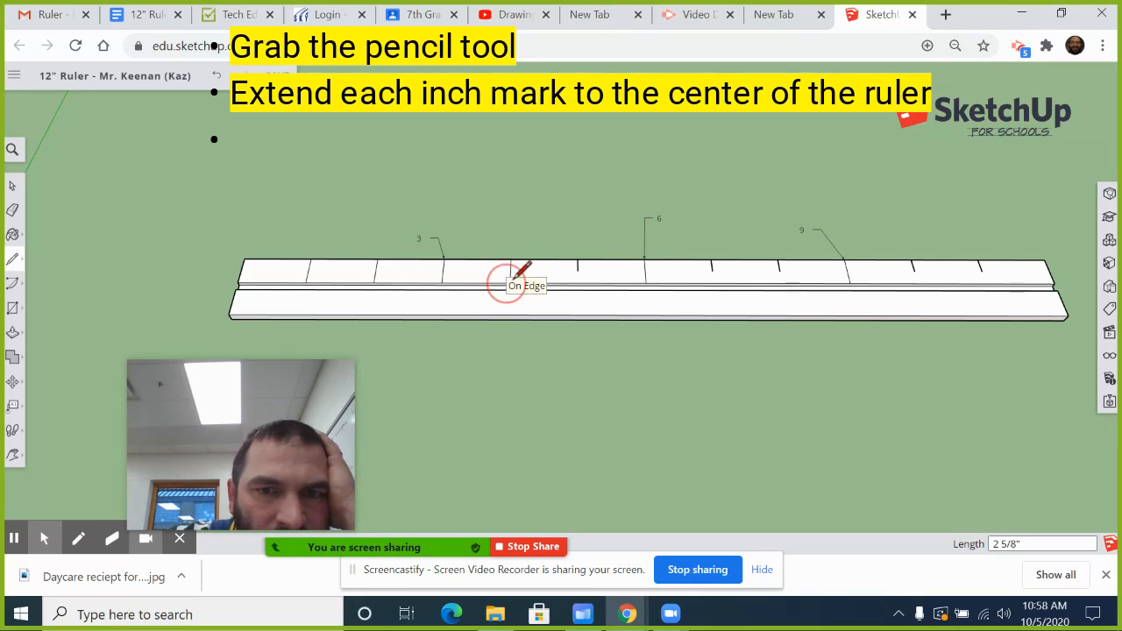
click(509, 282)
click(577, 268)
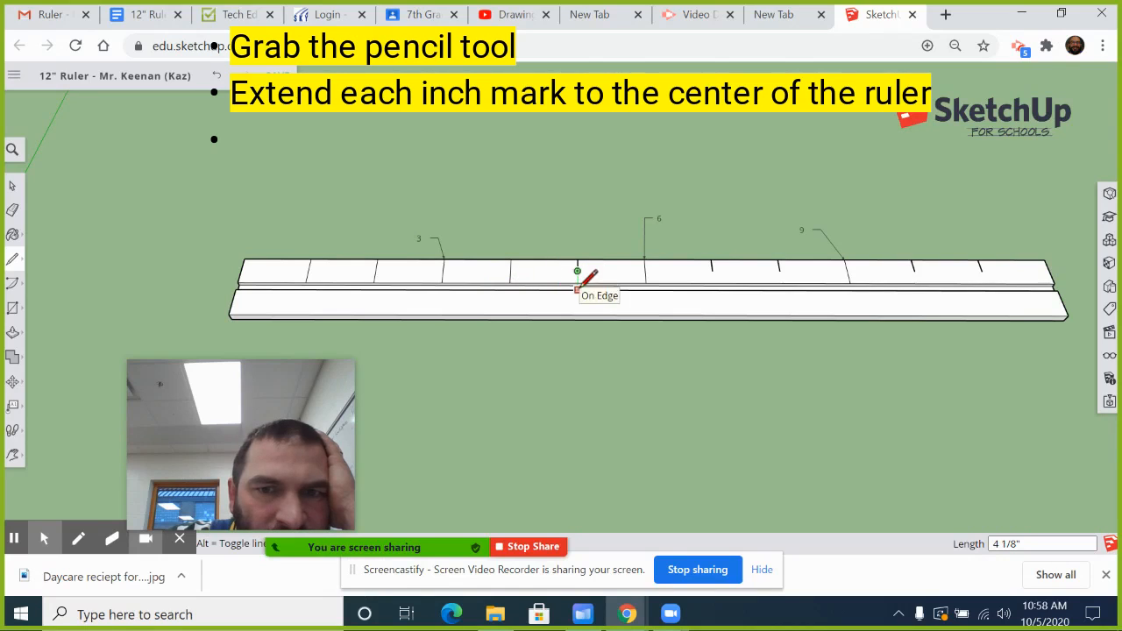
click(578, 282)
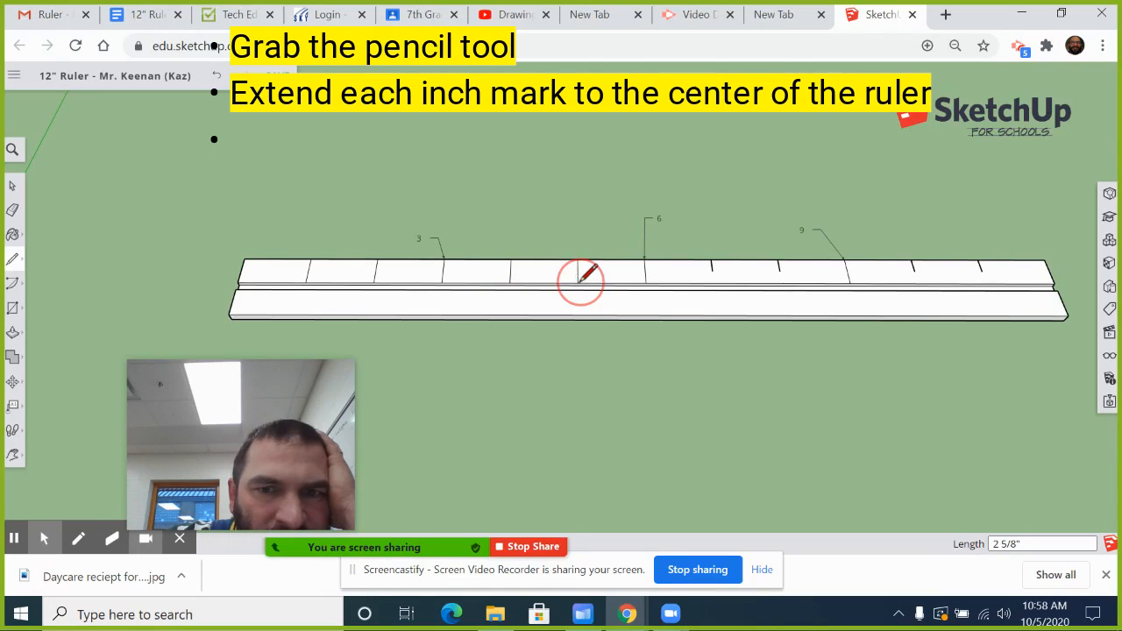
Extend the seventh, eighth, tenth and eleventh inch marks with lines down to the center channel.
click(712, 268)
click(713, 282)
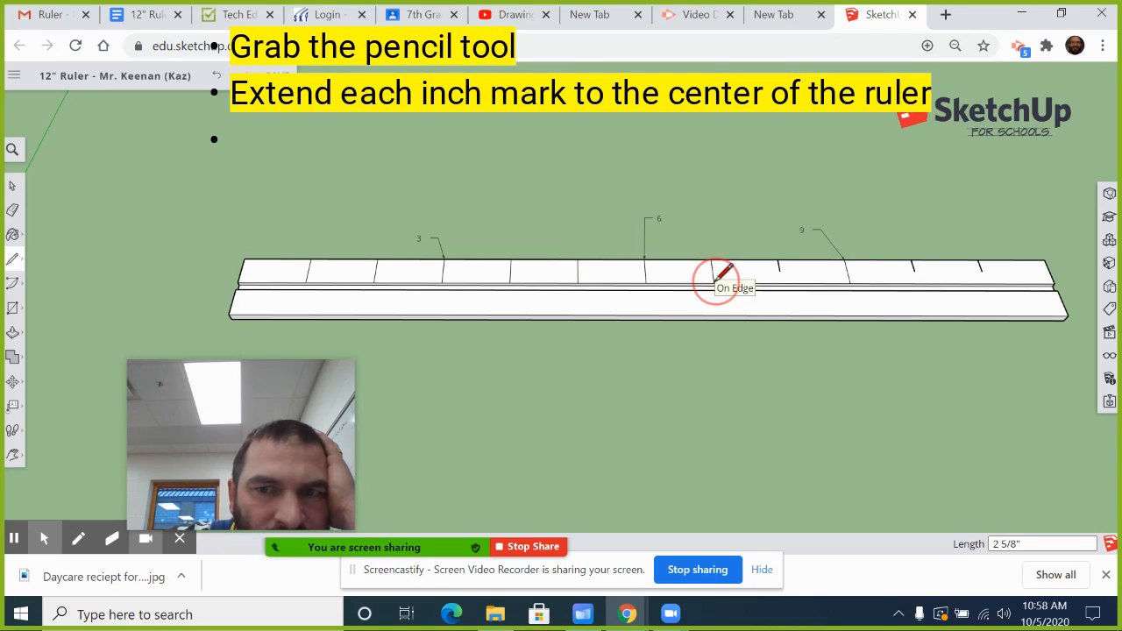
click(781, 283)
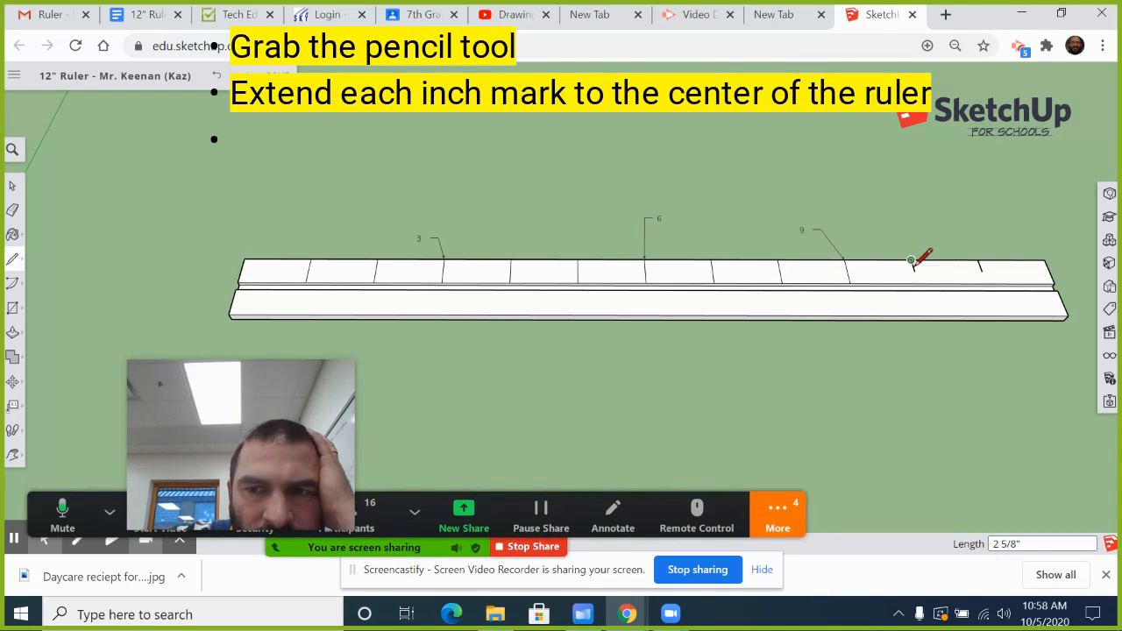
click(915, 271)
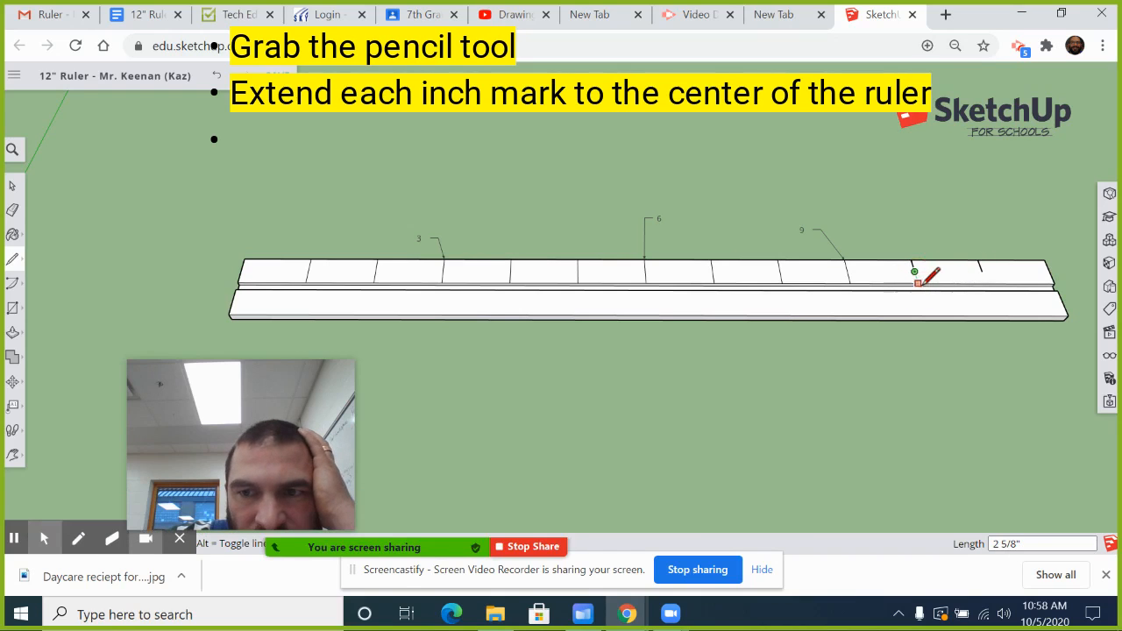
click(917, 283)
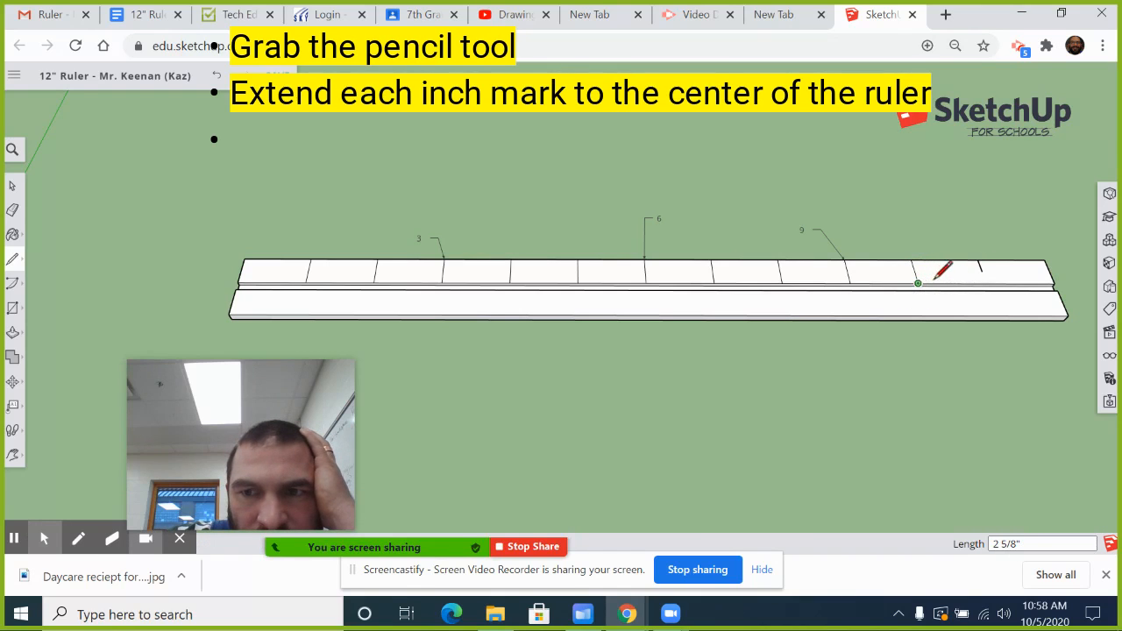
click(982, 271)
click(983, 283)
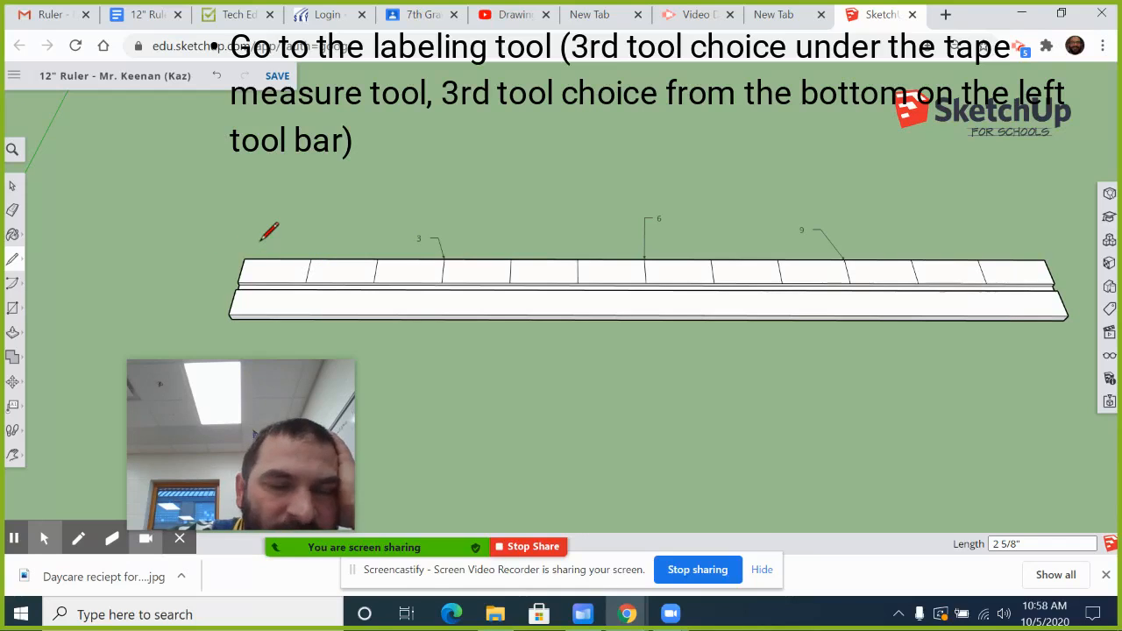
Add a leader text label reading 1 from the upper end of the first inch mark, placed just above the ruler.
click(13, 405)
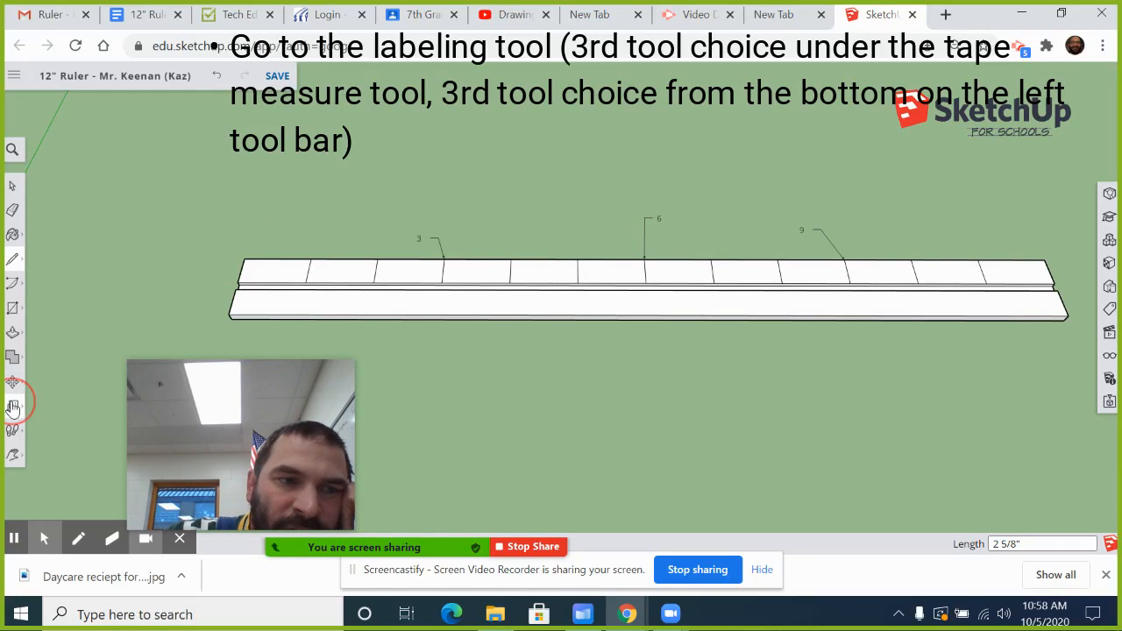
click(77, 391)
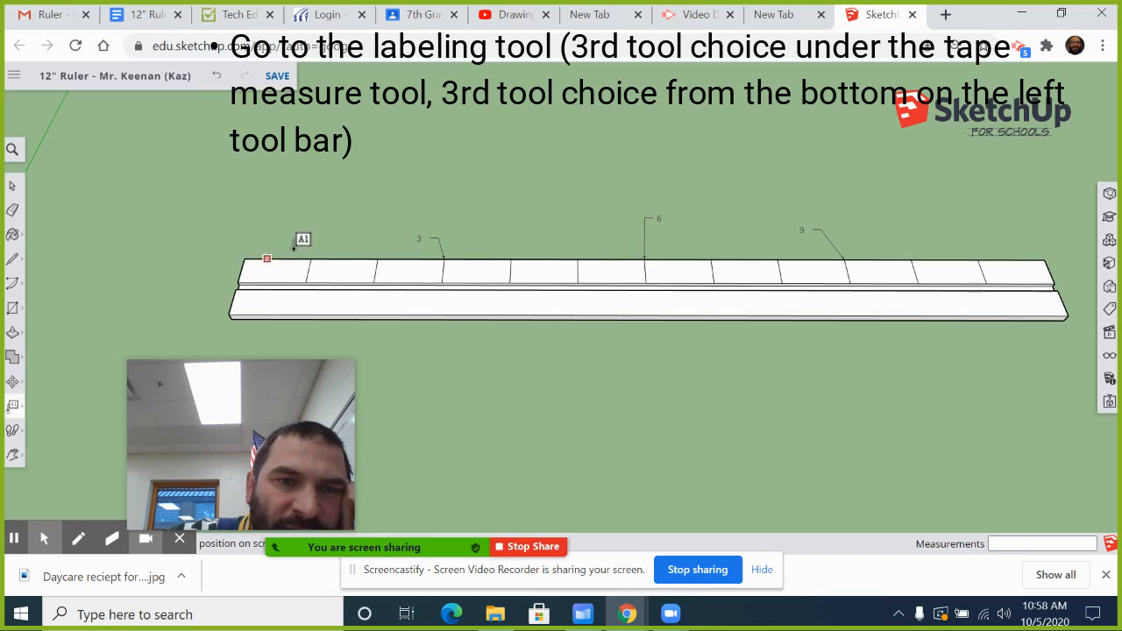
click(309, 259)
click(306, 233)
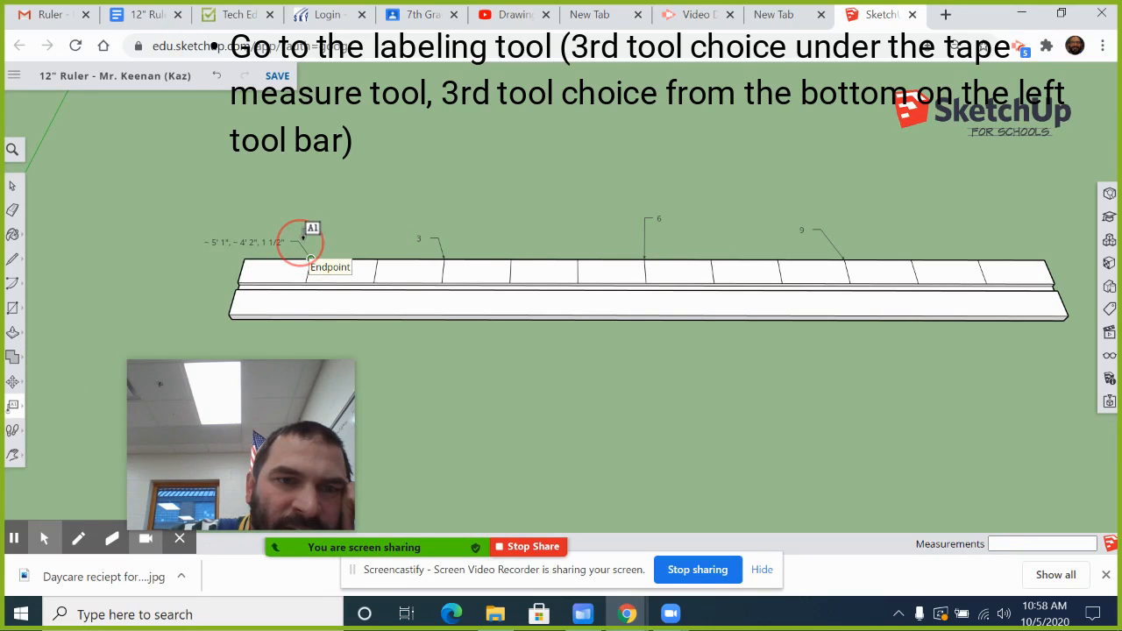
drag(319, 241, 169, 230)
key(BackSpace)
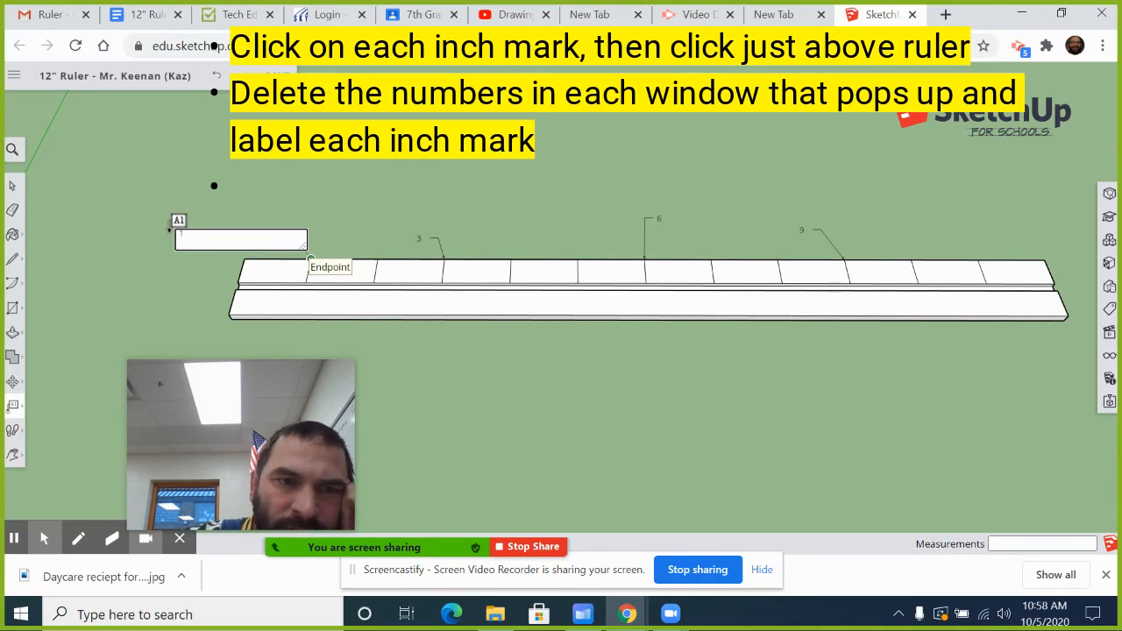
text(1)
click(341, 243)
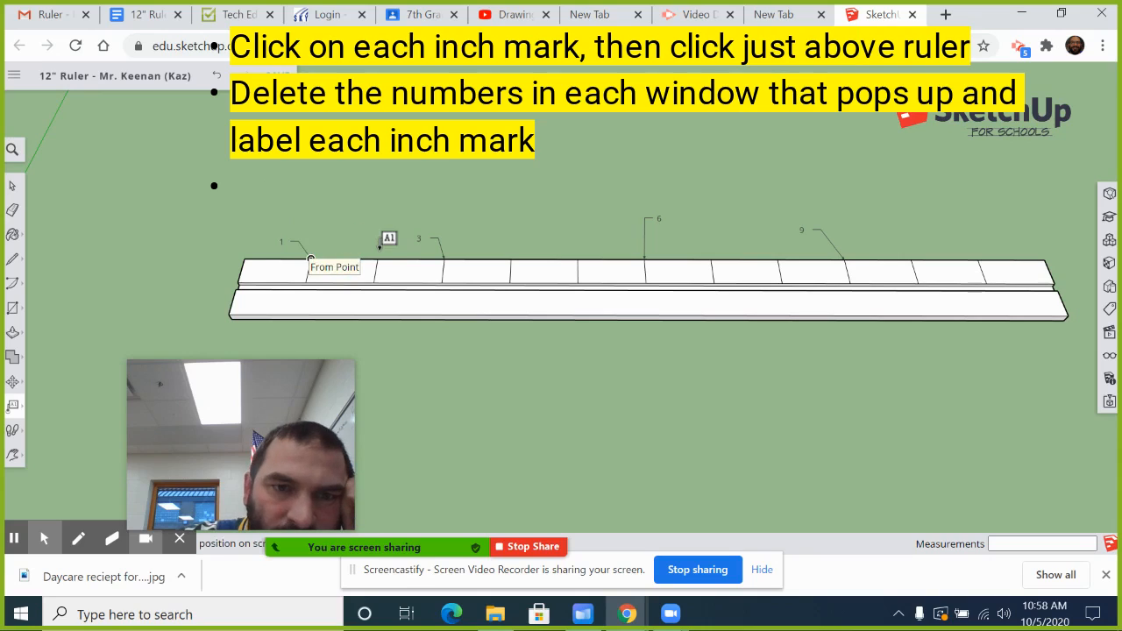
Label the second inch mark 2 with leader text placed just above the ruler.
click(377, 258)
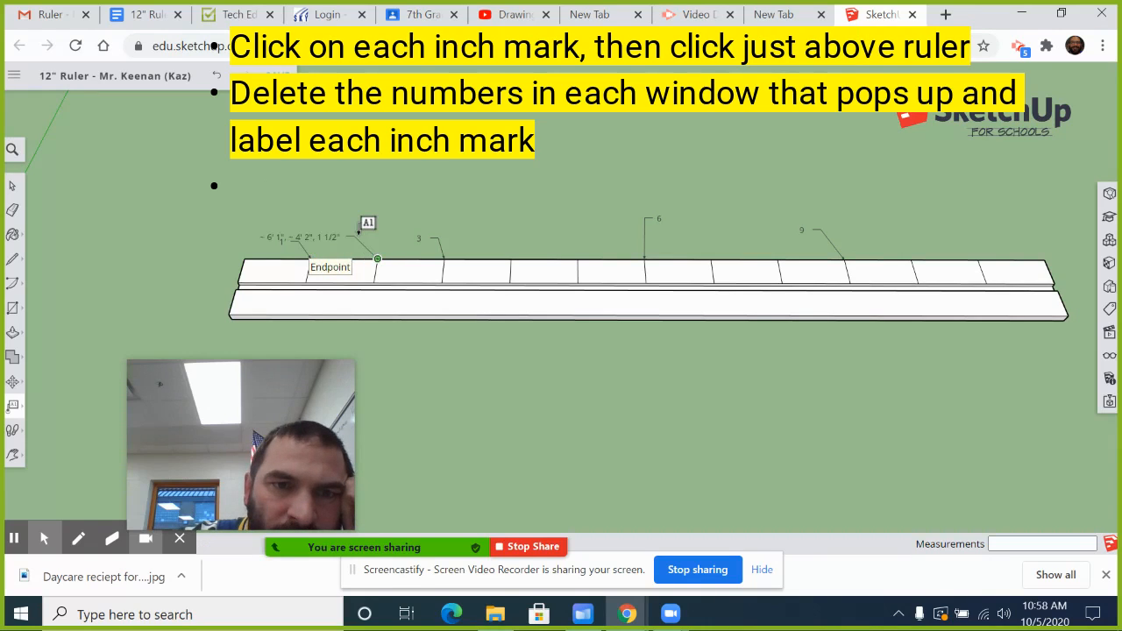
click(355, 231)
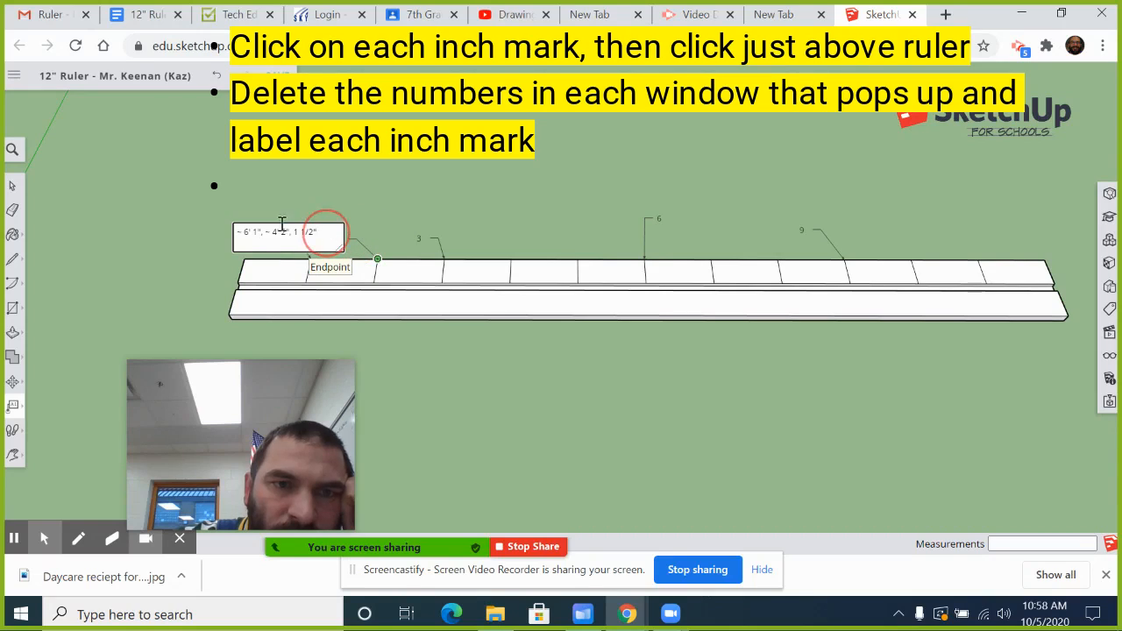
text(2)
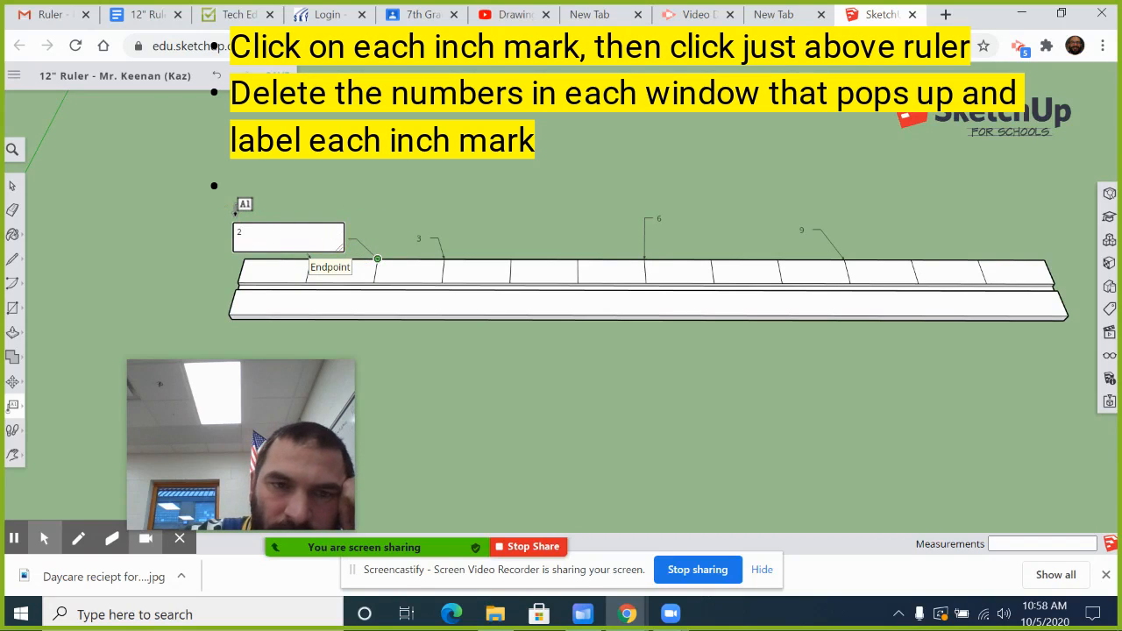
click(430, 217)
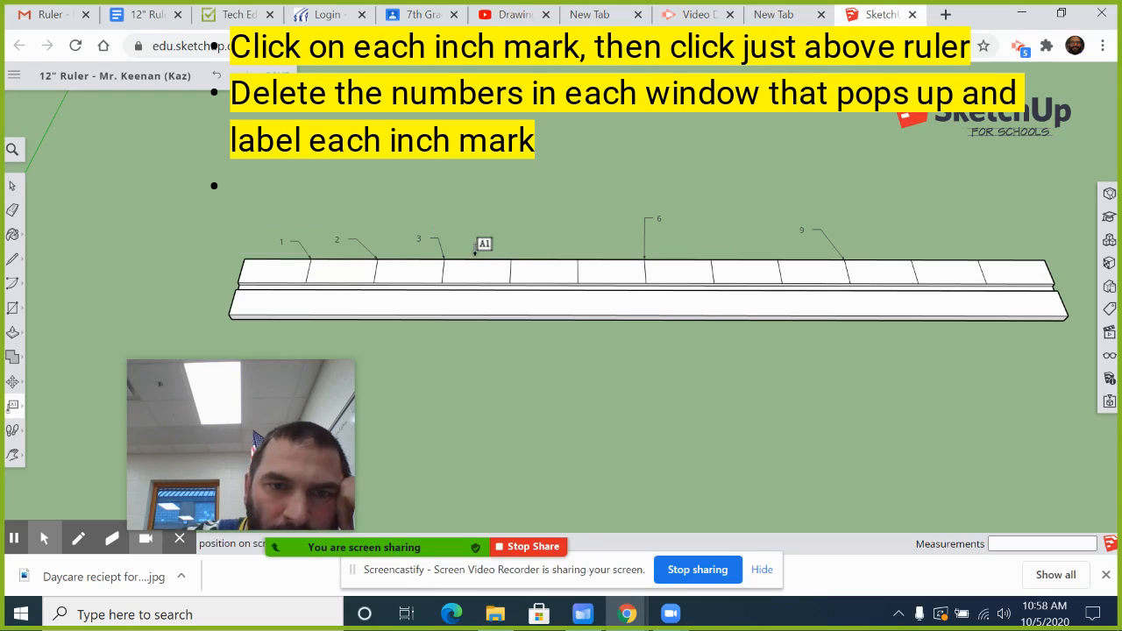
Label the fourth inch mark 4 with leader text from its upper endpoint to just above the ruler.
click(512, 257)
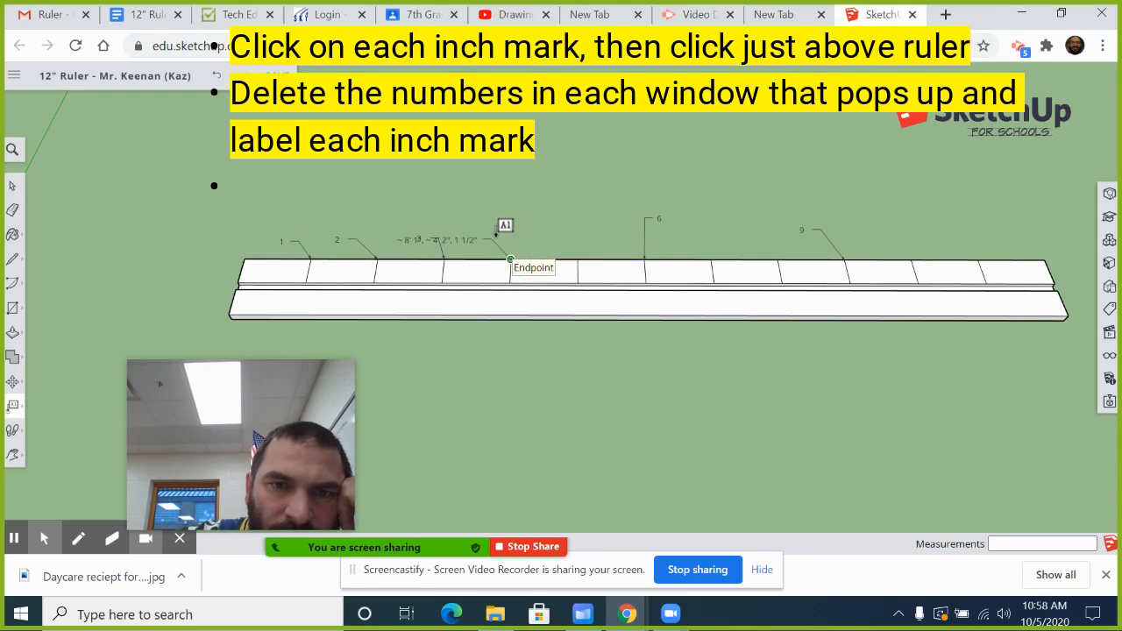
click(496, 235)
drag(453, 231, 358, 217)
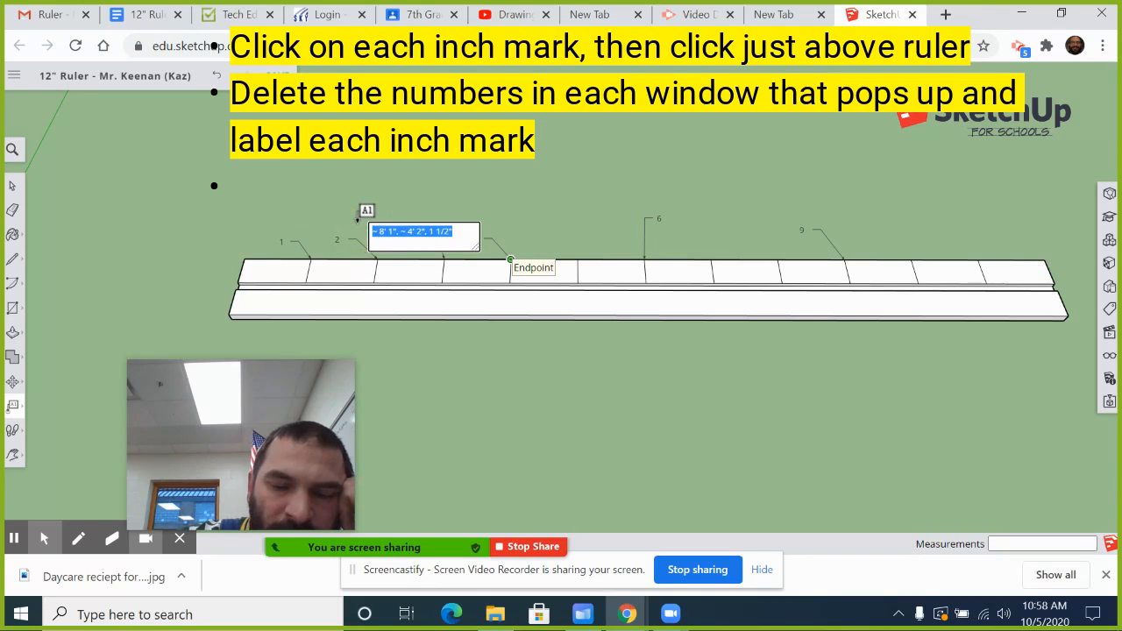
text(4)
click(511, 225)
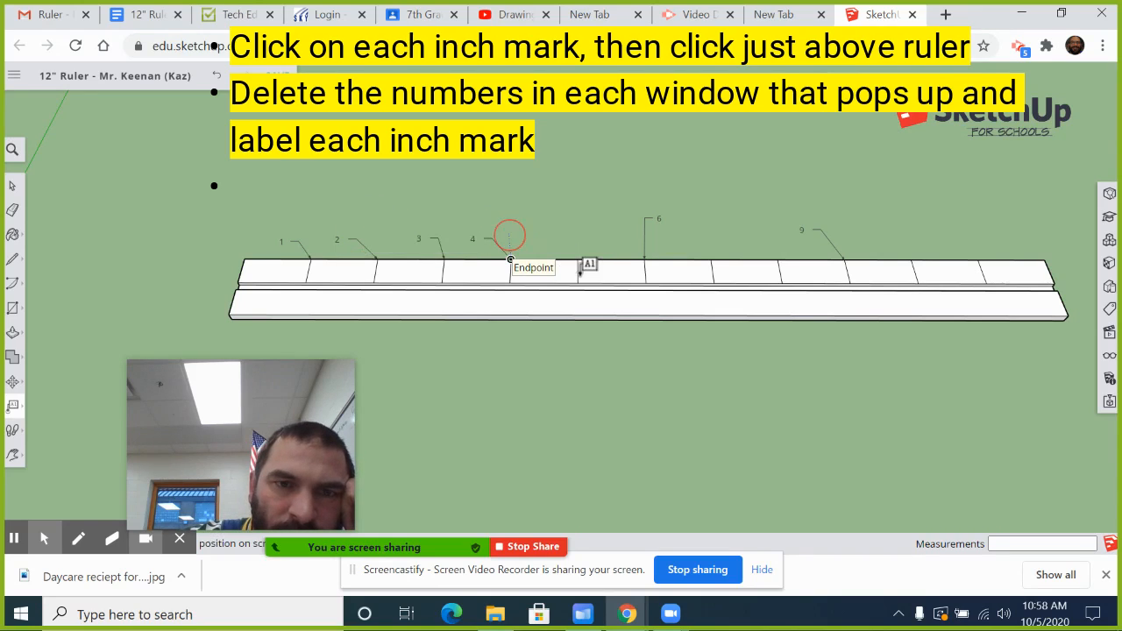
Label the fifth inch mark 5 with leader text from its upper endpoint to just above the ruler.
click(577, 258)
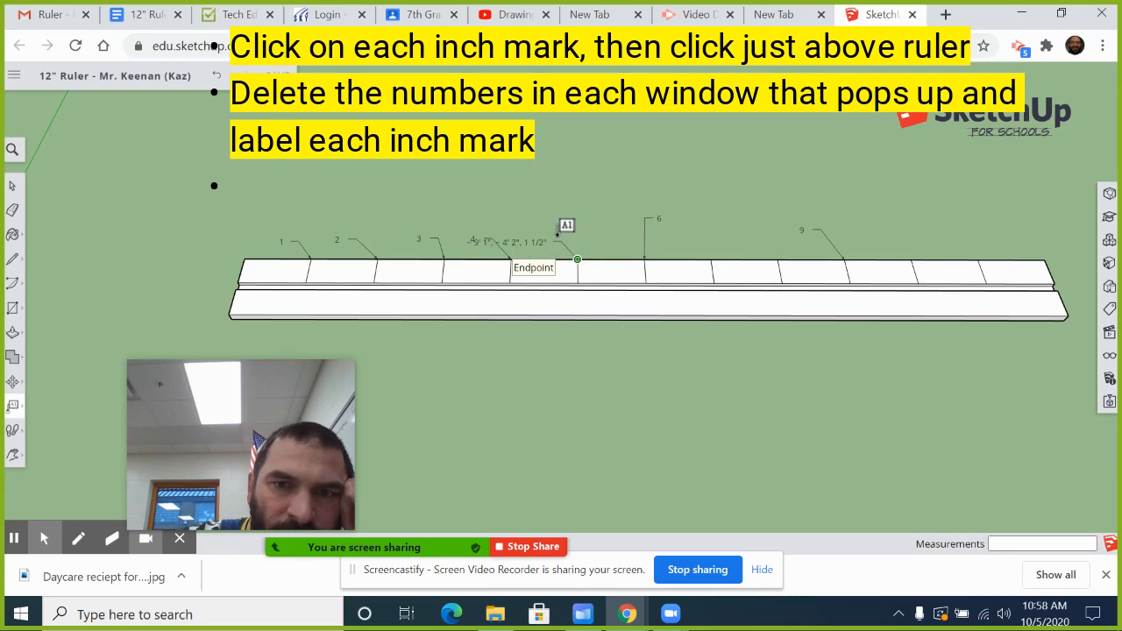
click(551, 232)
drag(518, 228, 409, 216)
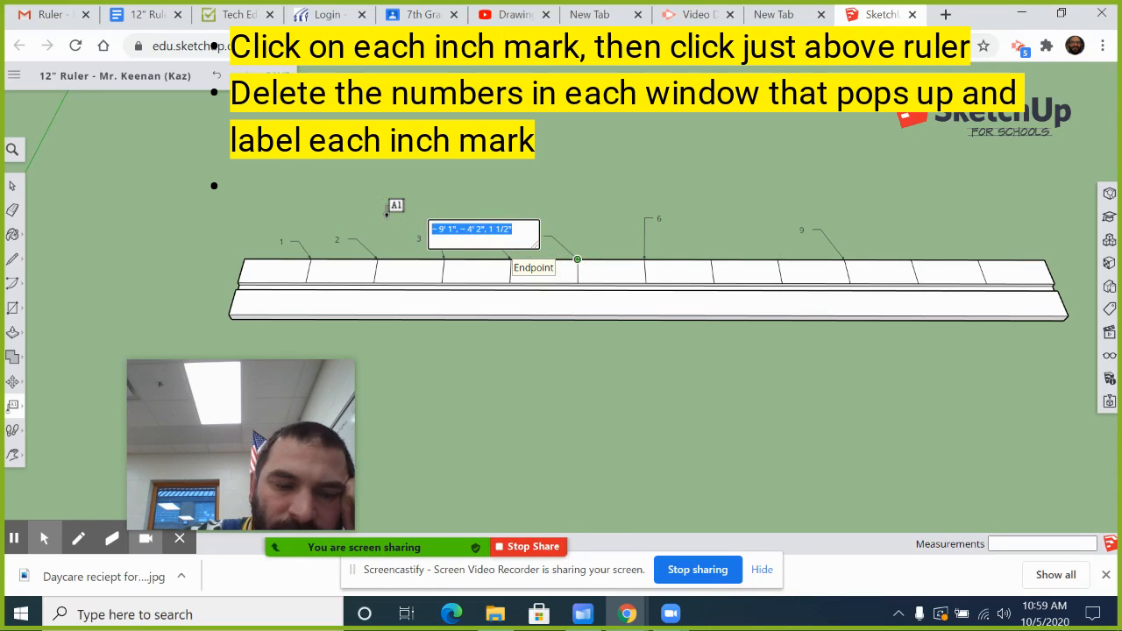
text(5)
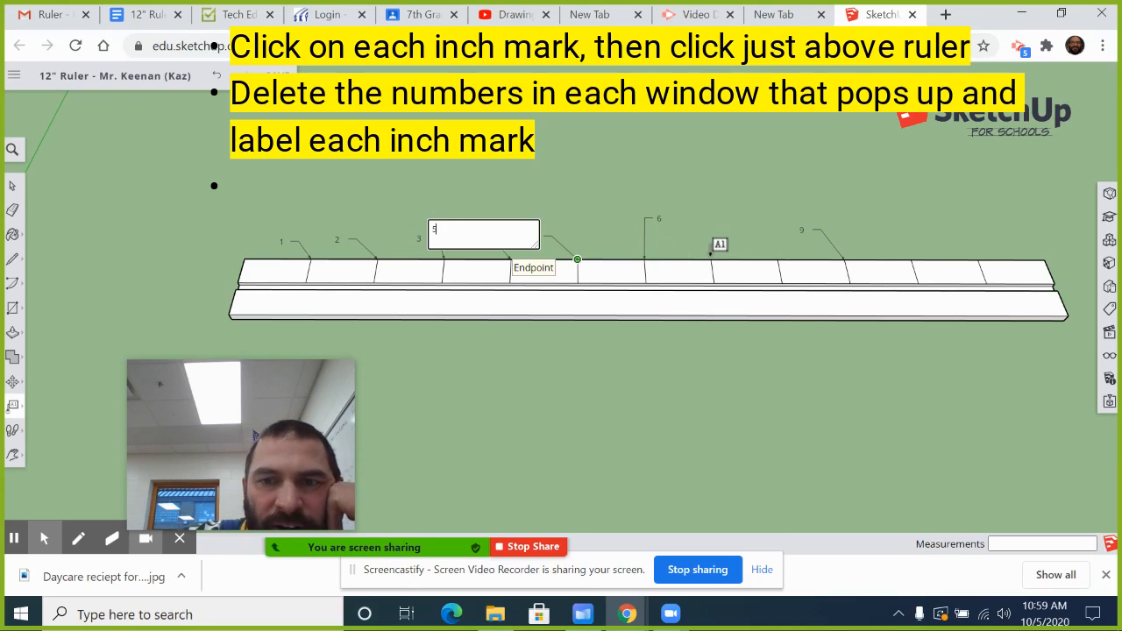
click(713, 255)
Label the seventh inch mark 7 with leader text from its upper endpoint to just above the ruler.
click(710, 259)
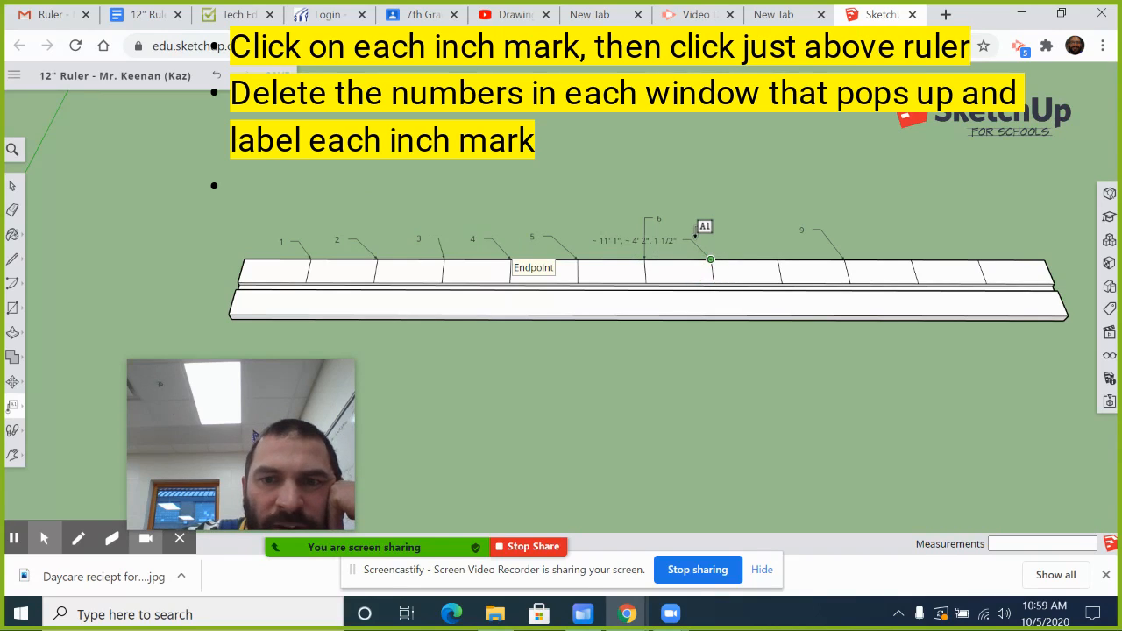
click(686, 232)
drag(666, 236, 533, 213)
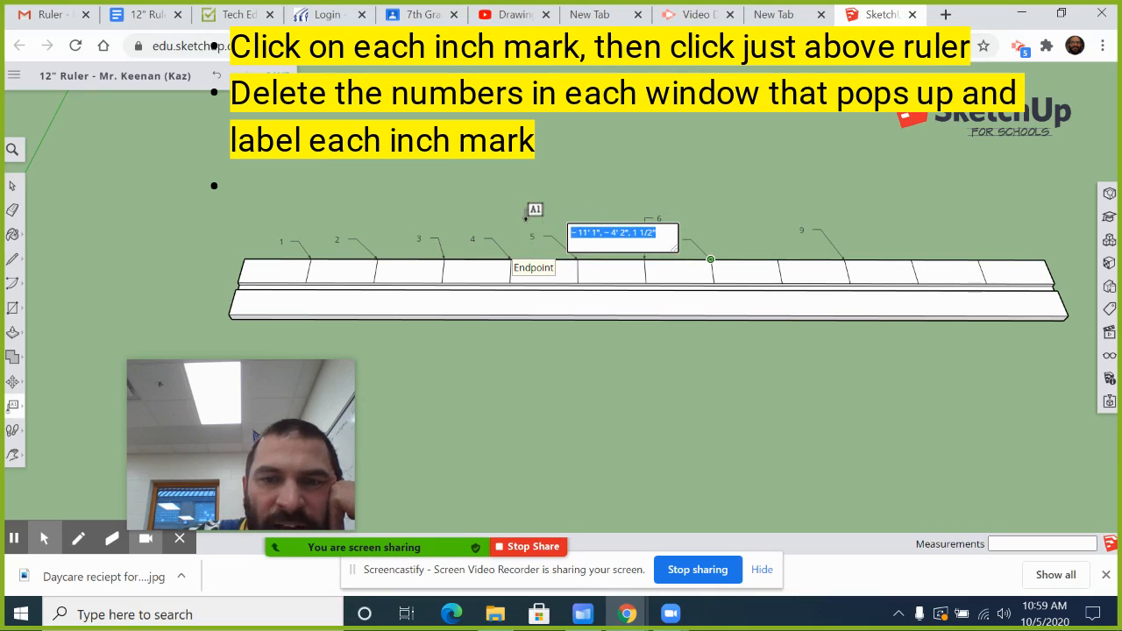
key(BackSpace)
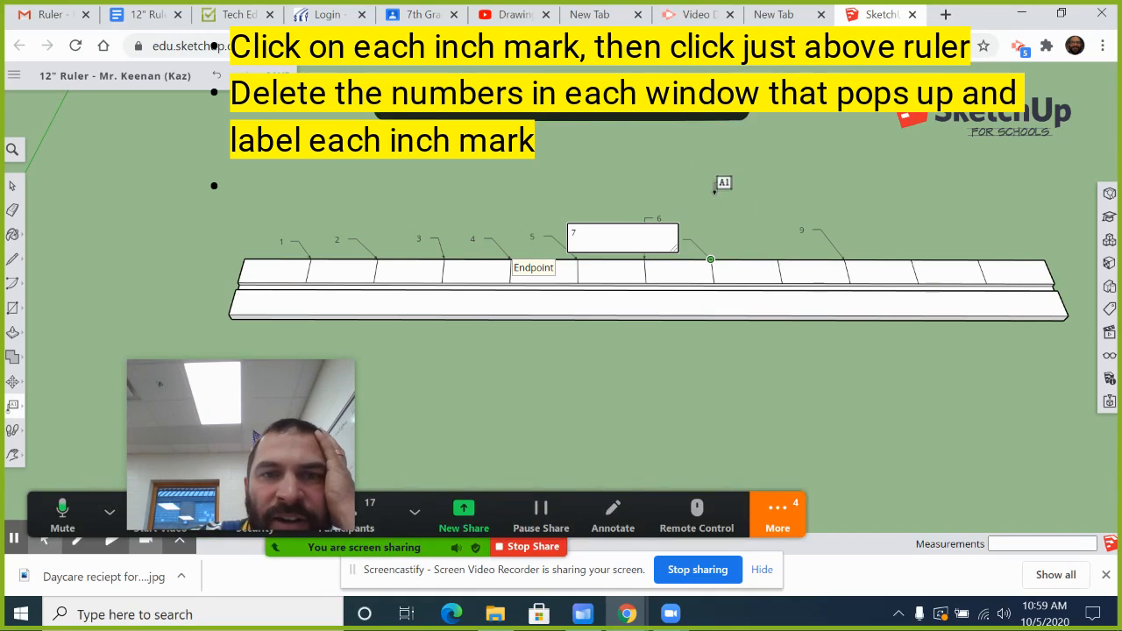
click(731, 238)
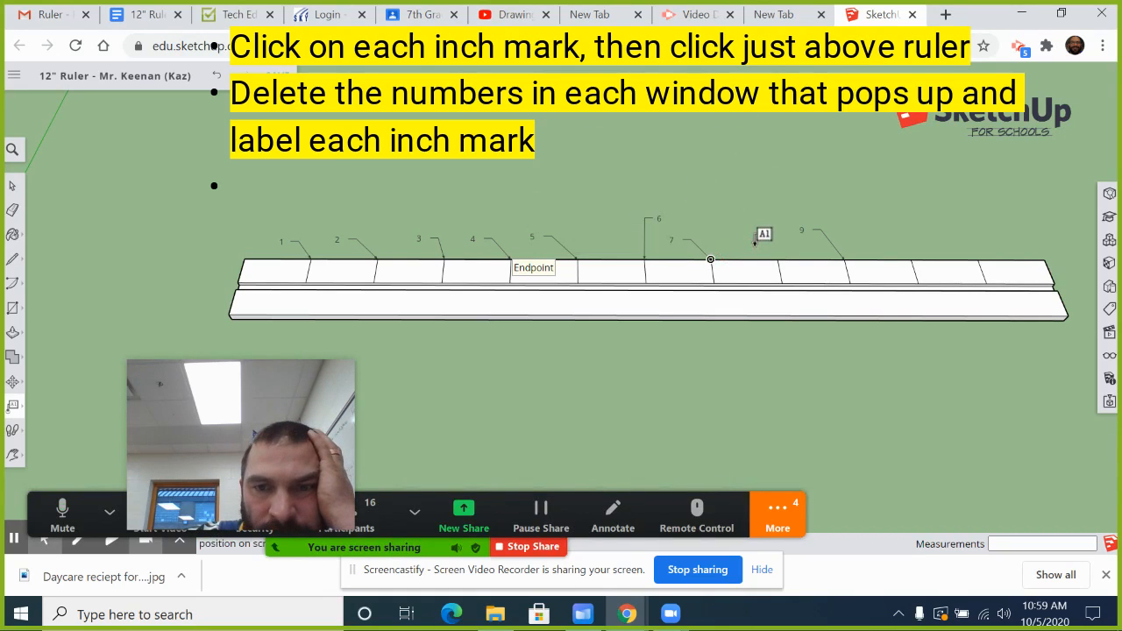
Label the eighth inch mark 8 with leader text from its upper endpoint to just above the ruler.
click(778, 259)
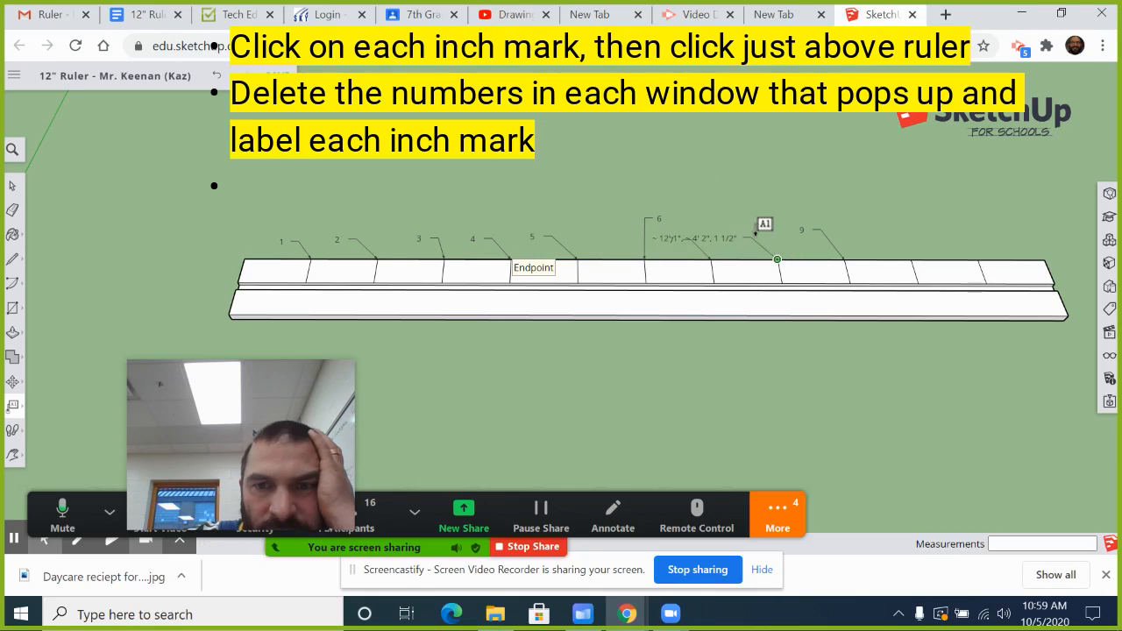
click(736, 233)
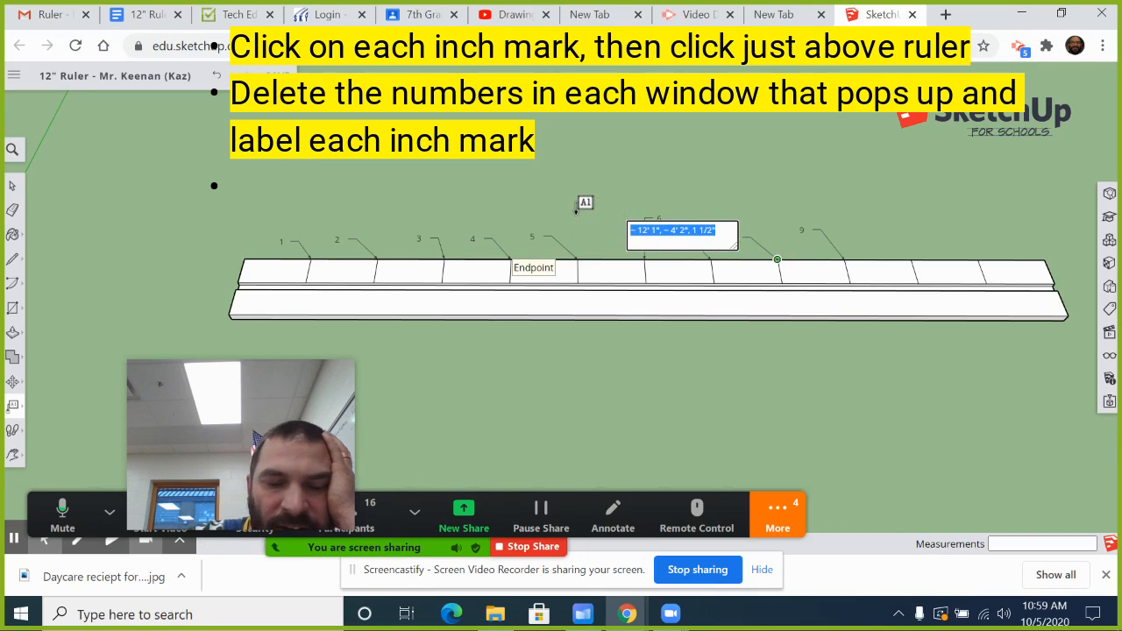
text(8)
click(769, 255)
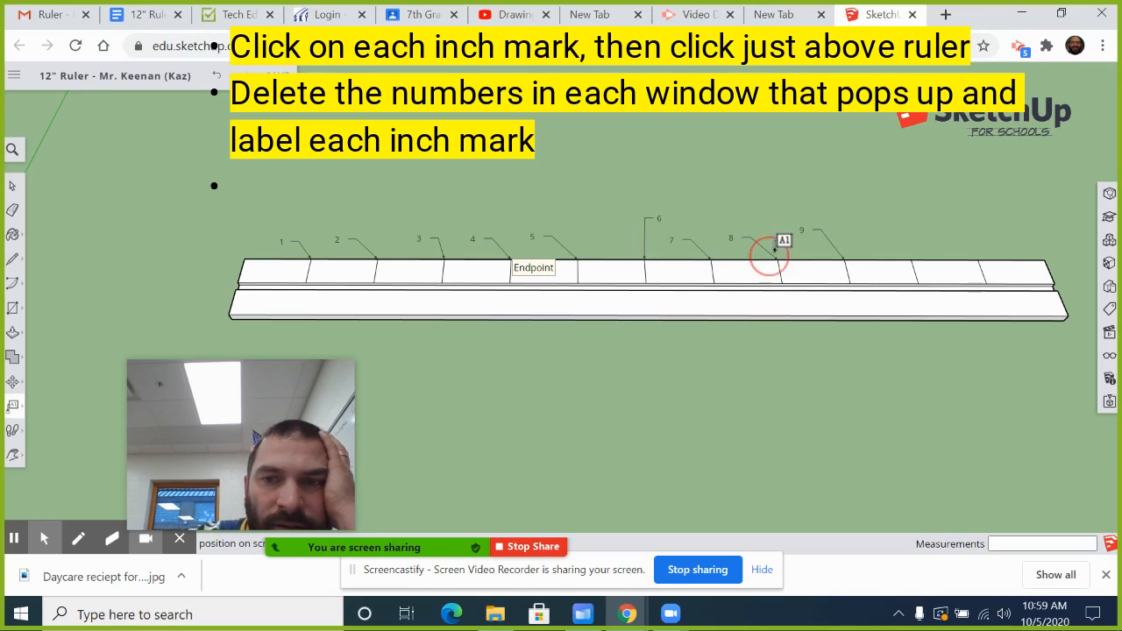
Label the tenth inch mark 10 with leader text from its upper endpoint to just above the ruler.
click(912, 261)
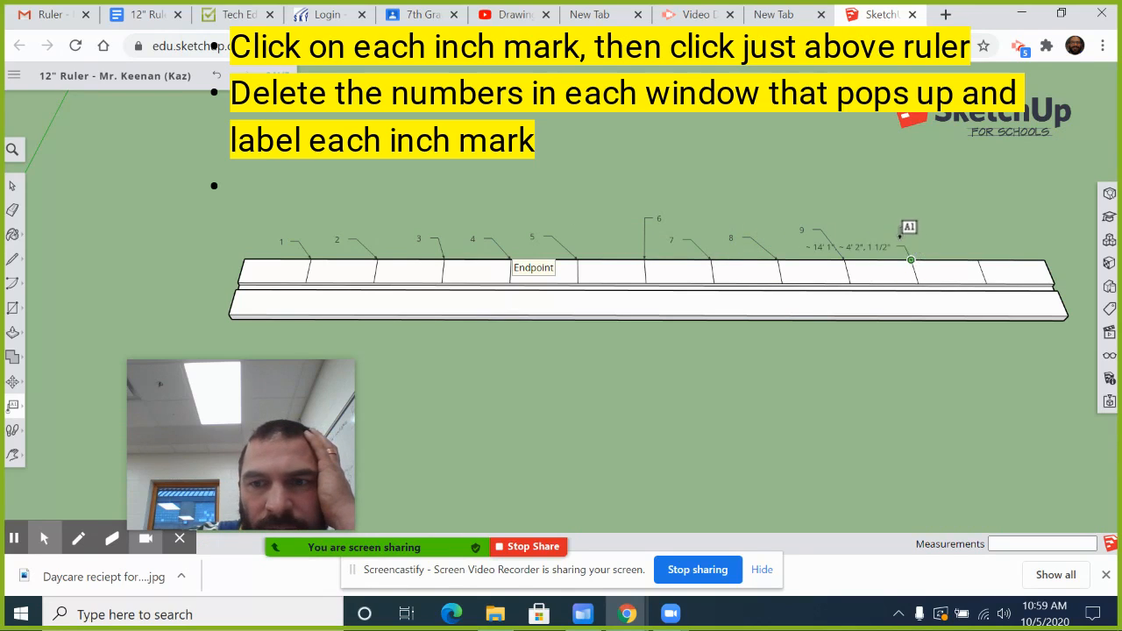
click(887, 228)
drag(866, 229, 781, 210)
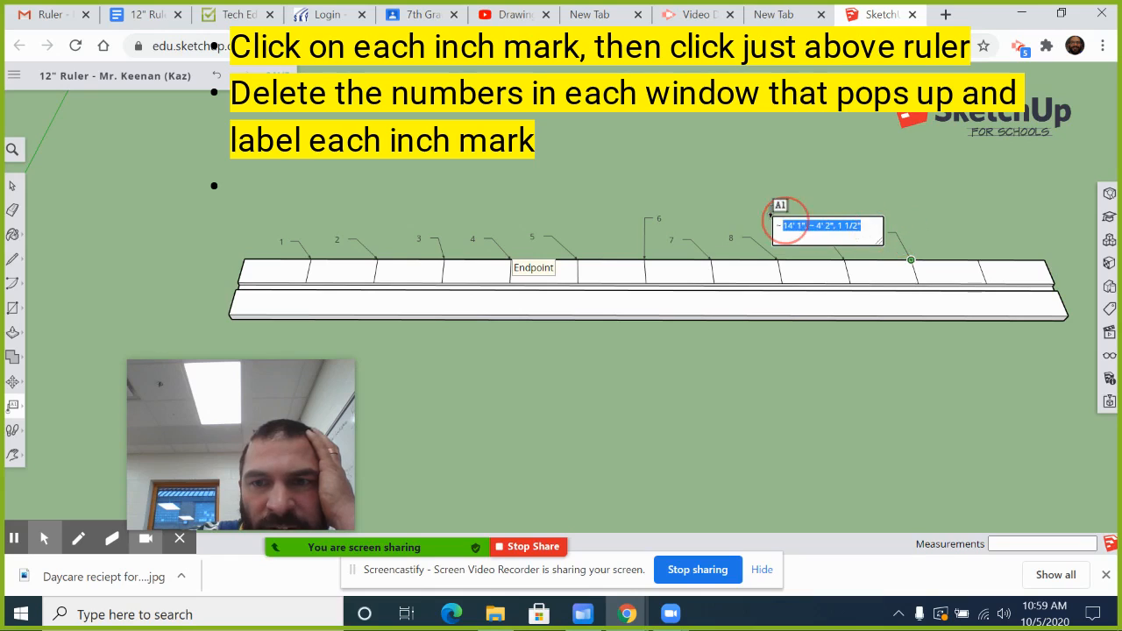
text(10)
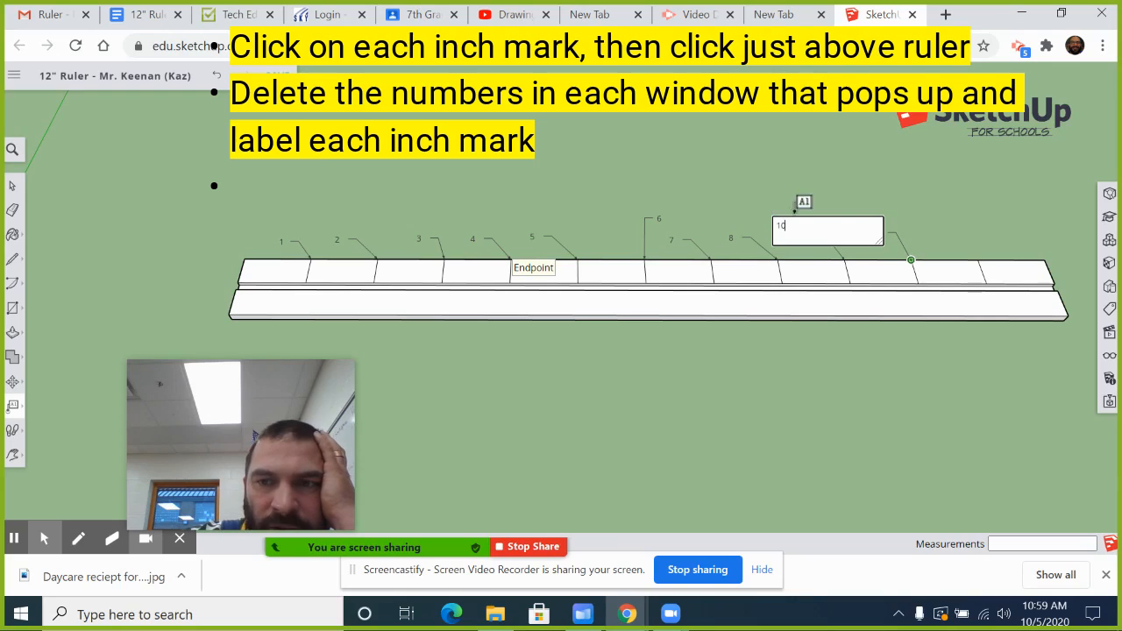
click(933, 231)
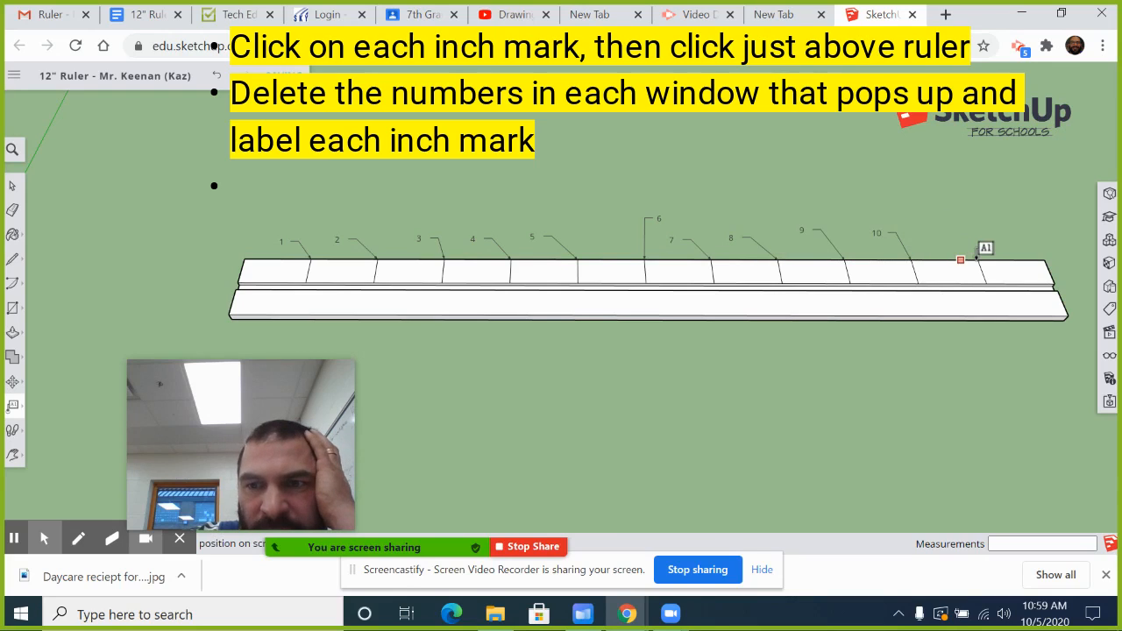
Label the eleventh inch mark 11 with leader text from its upper endpoint to just above the ruler.
click(978, 261)
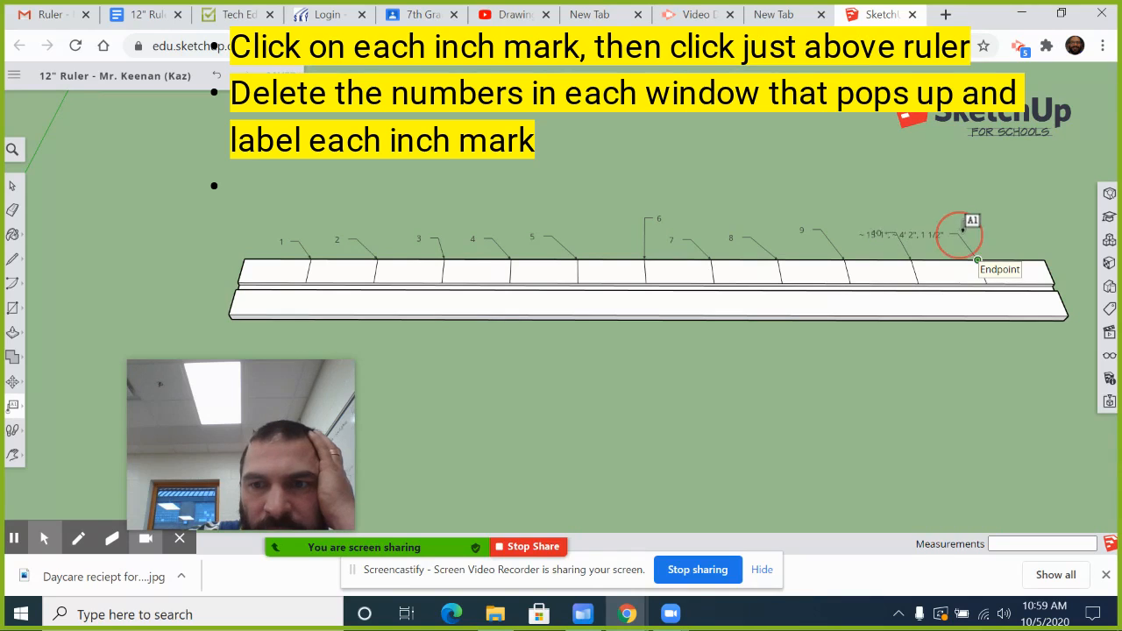
click(955, 230)
drag(924, 233, 785, 199)
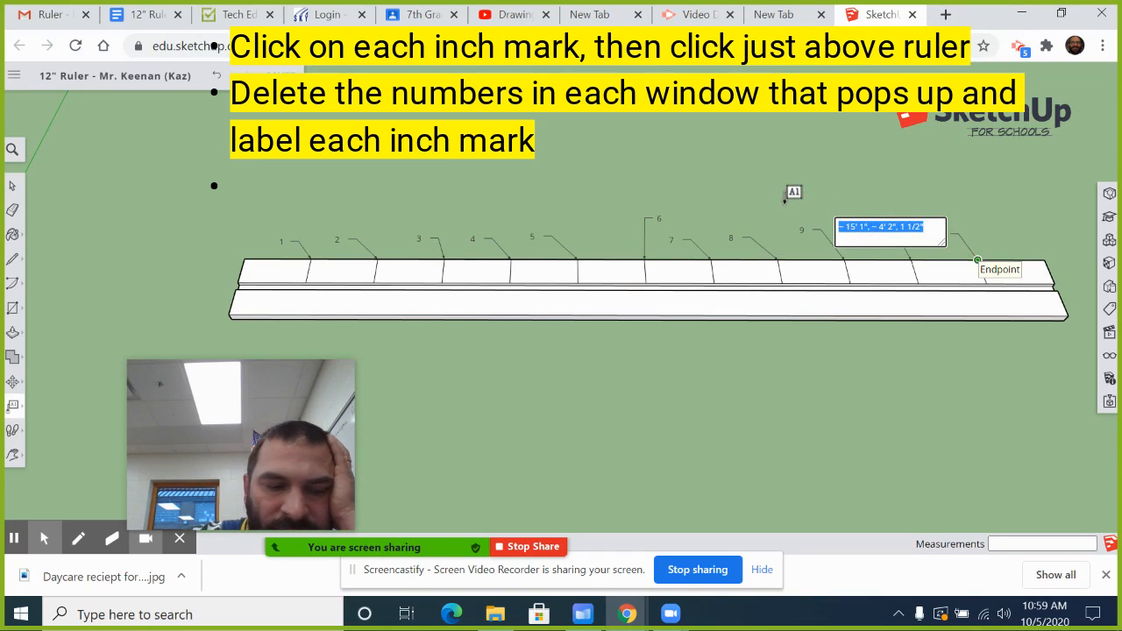
text(11)
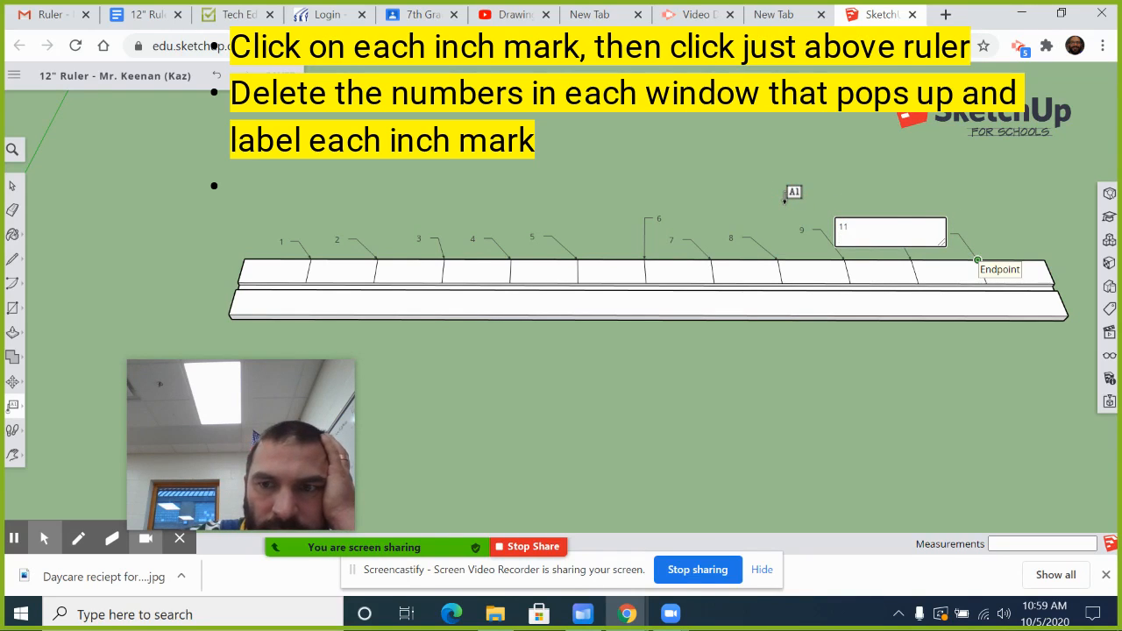
click(989, 195)
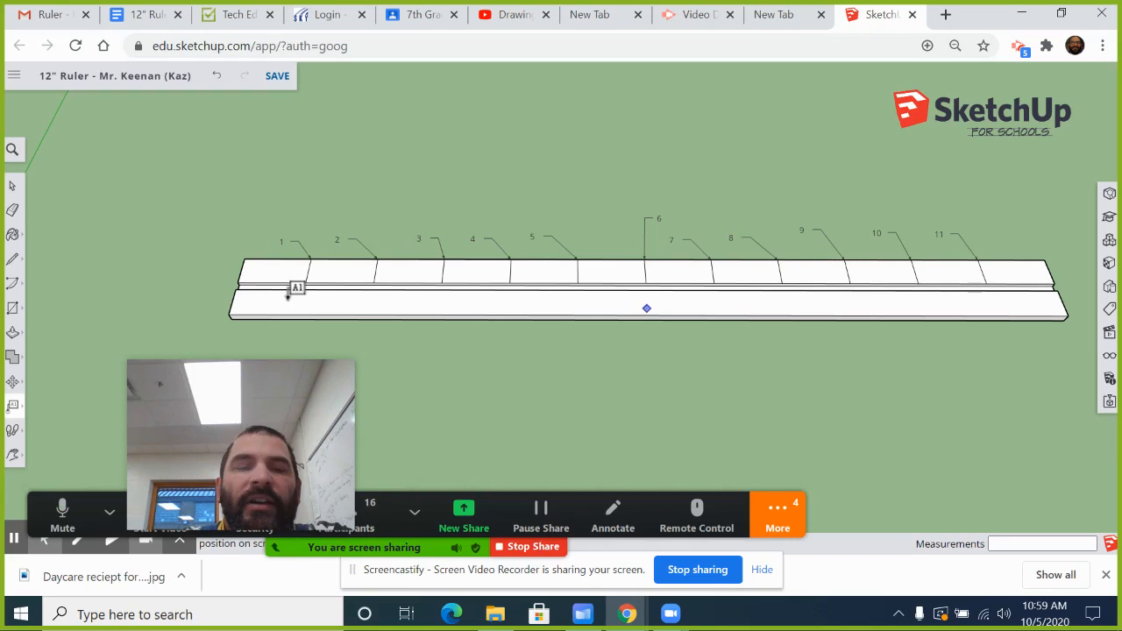
Draw the half-inch mark from the upper edge's midpoint between 0 and 1 to just over halfway down to the channel.
click(11, 263)
click(45, 243)
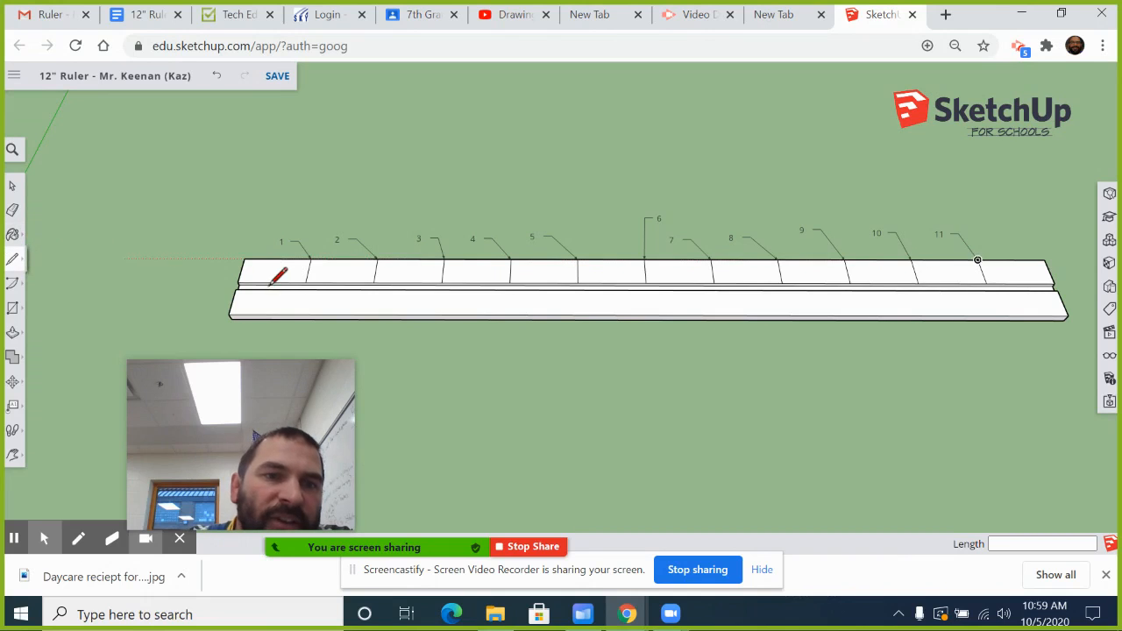
scroll(272, 280, up, 6)
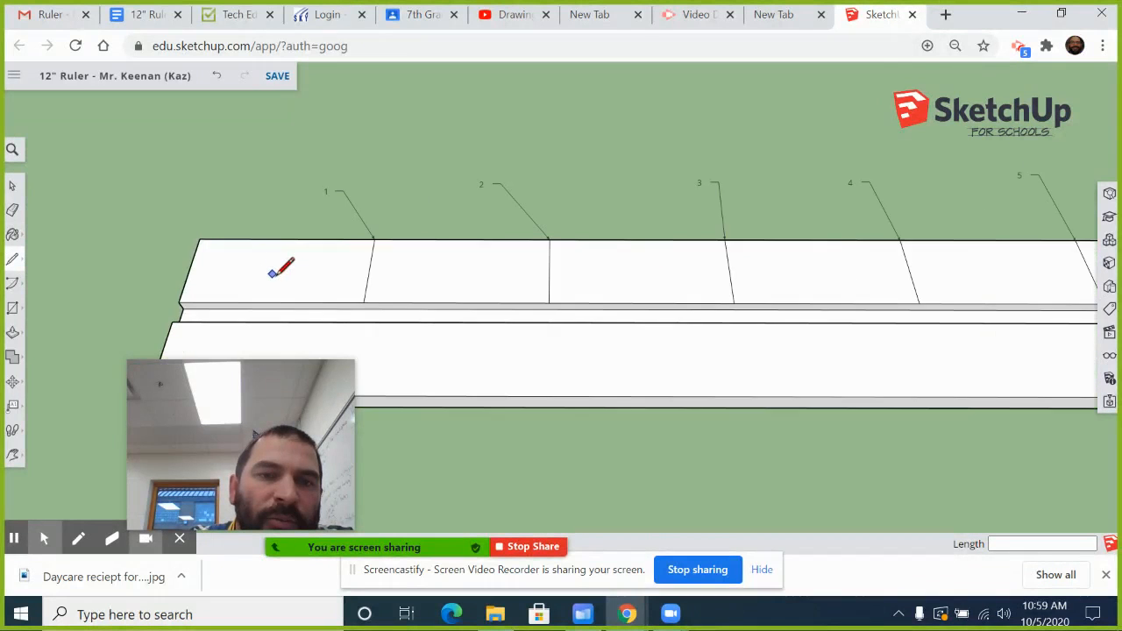
scroll(274, 272, up, 2)
scroll(284, 267, up, 1)
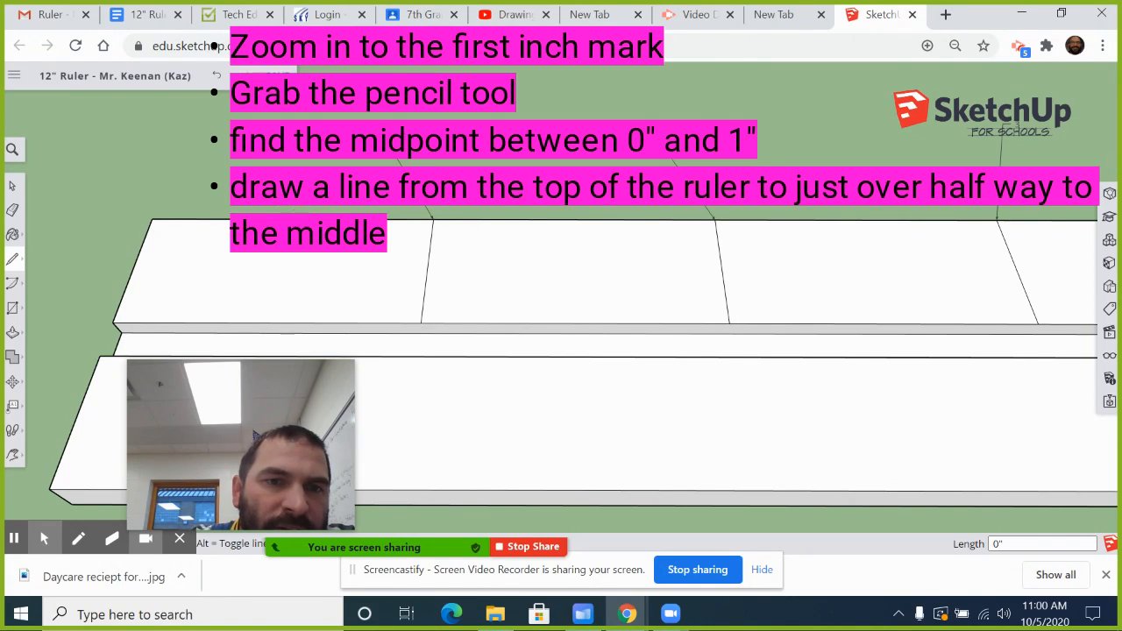
click(293, 218)
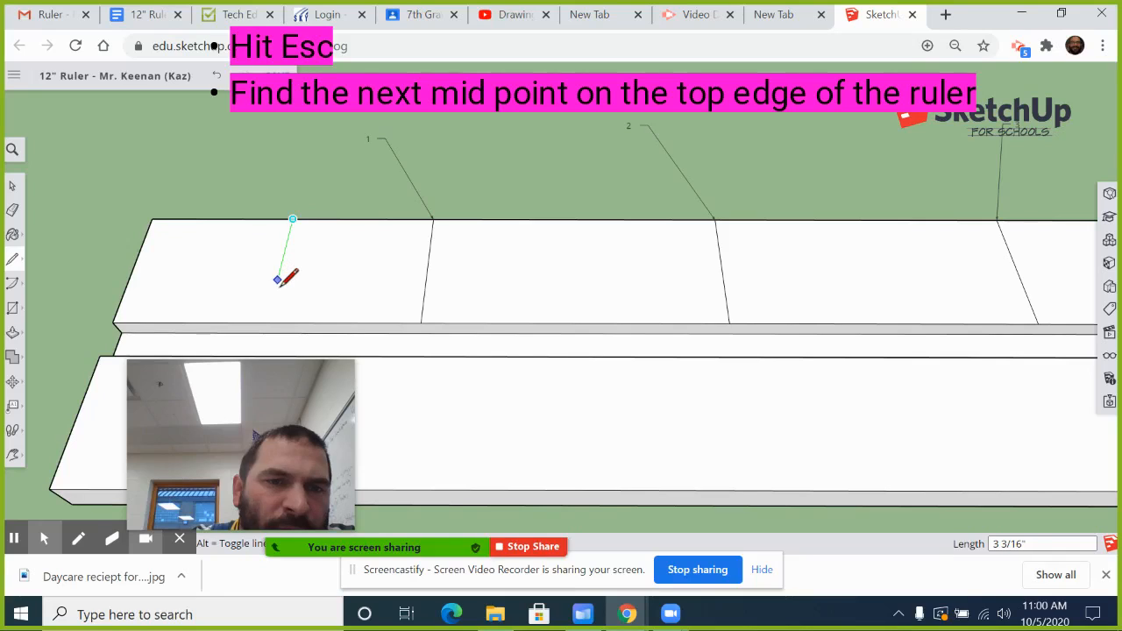
click(274, 289)
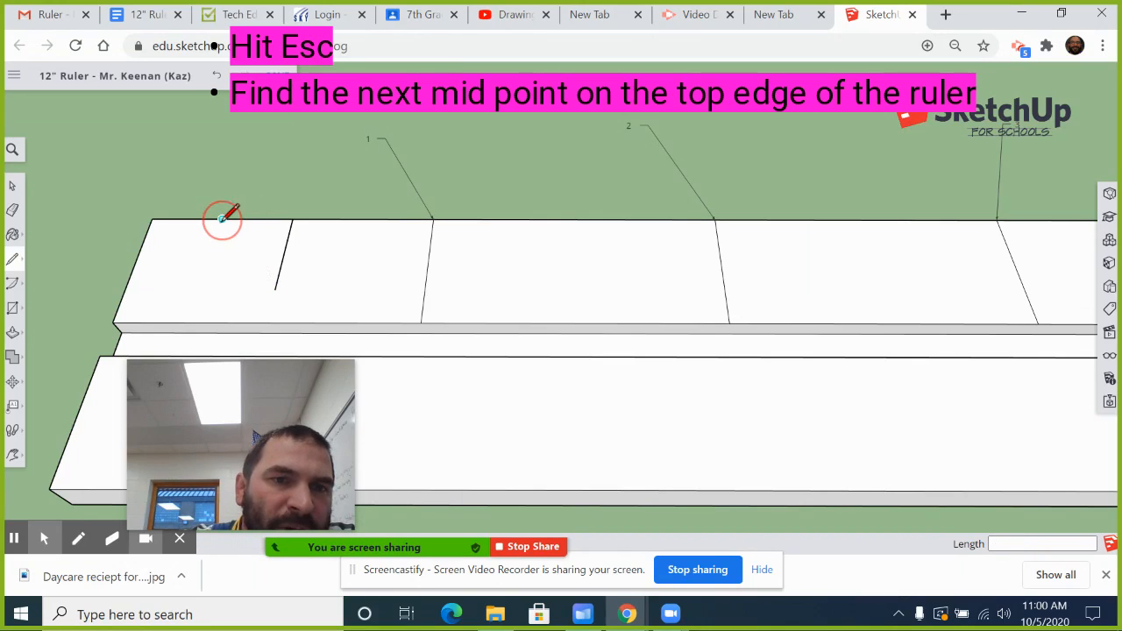
Draw quarter- and three-quarter-inch marks about 1 7/8" long from the upper edge's midpoints, ending level with the half-inch mark's midpoint.
click(222, 218)
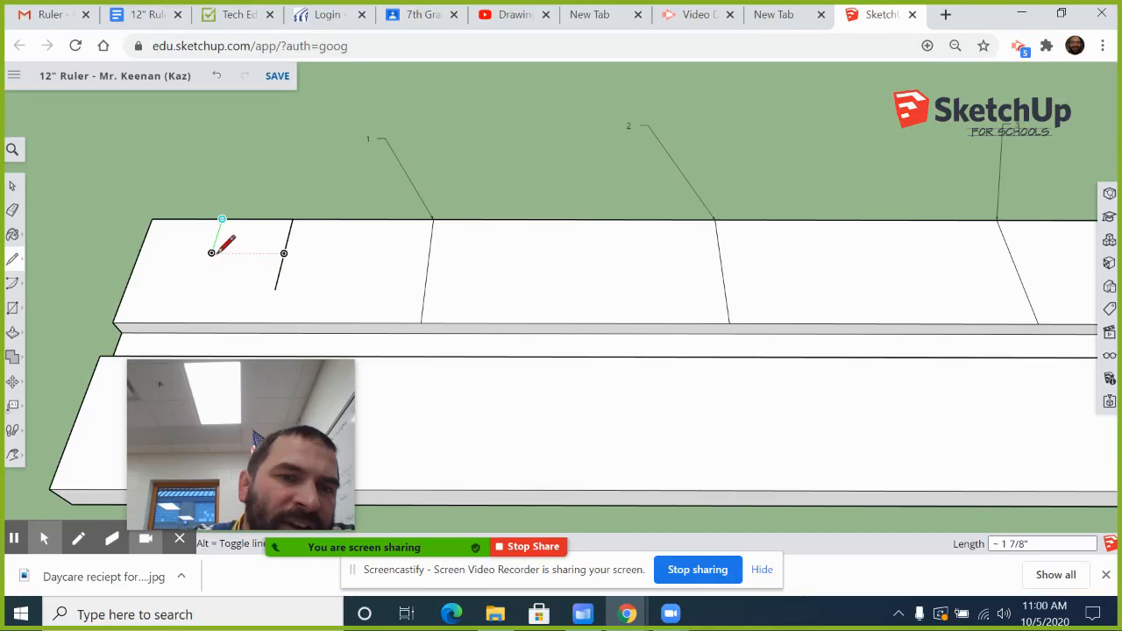
click(214, 251)
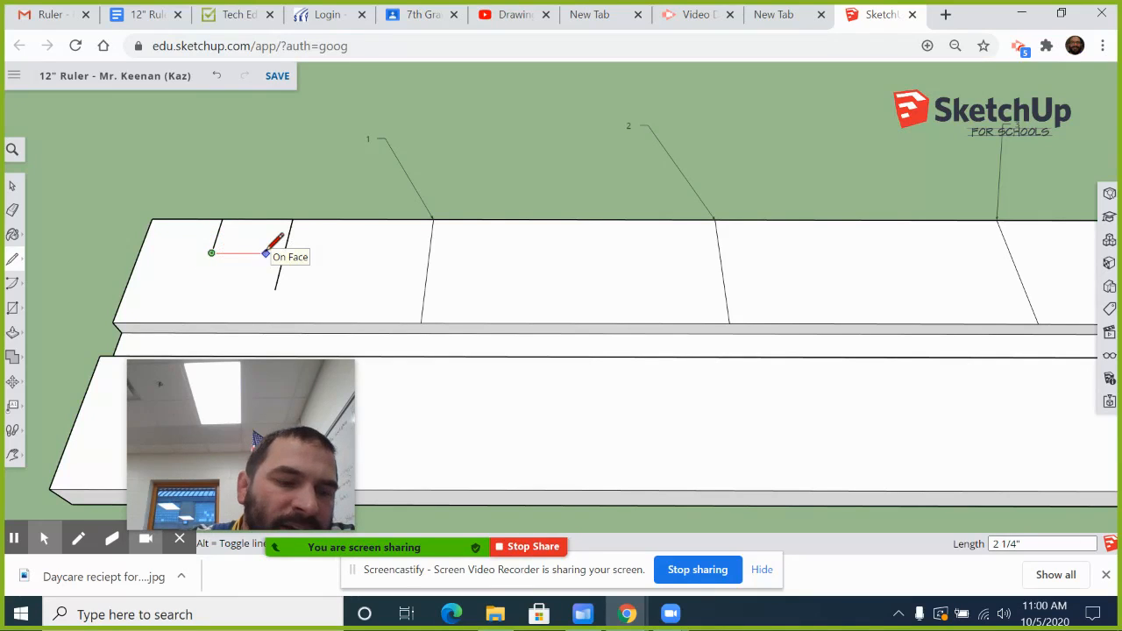
key(Escape)
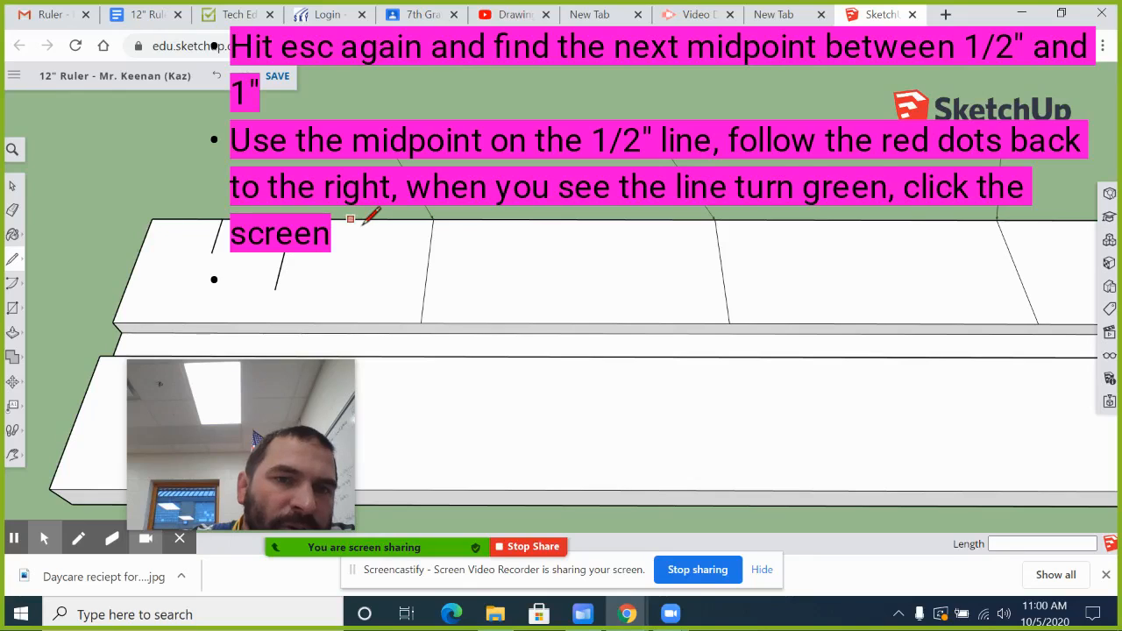
click(362, 219)
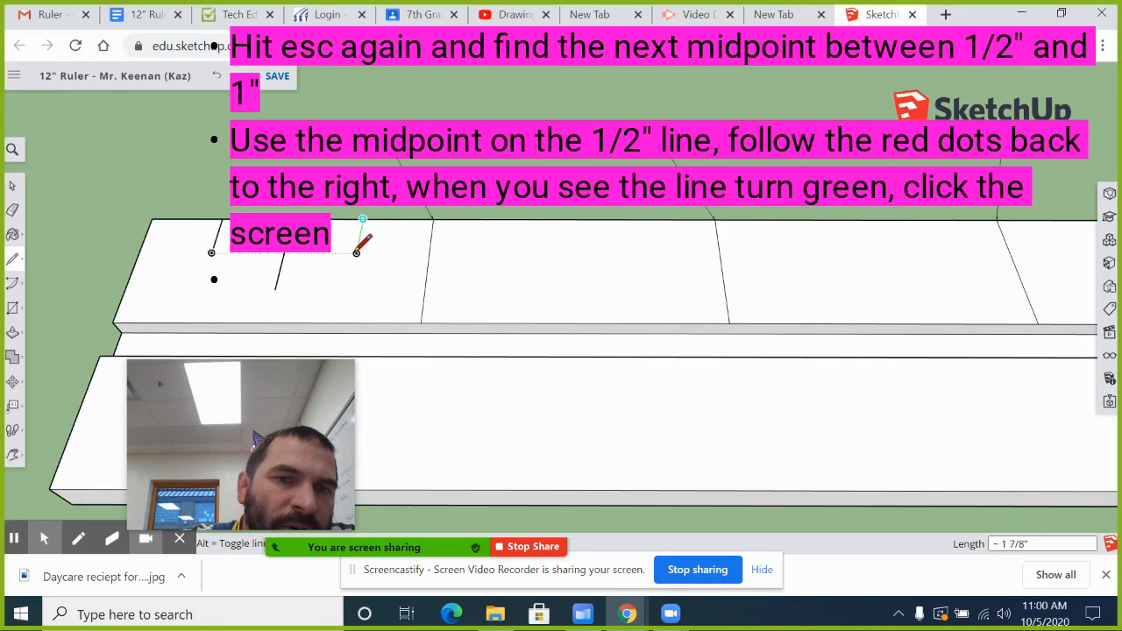
click(357, 253)
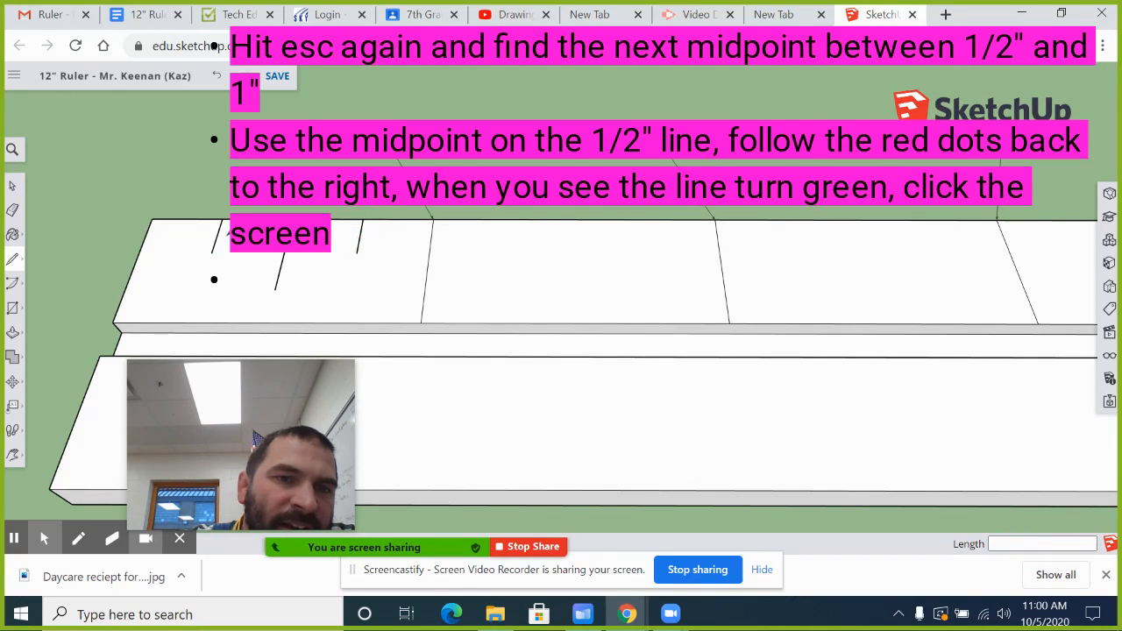
Try to label the half-inch mark 1/2 with leader text from its lower endpoint to slightly below it.
click(13, 405)
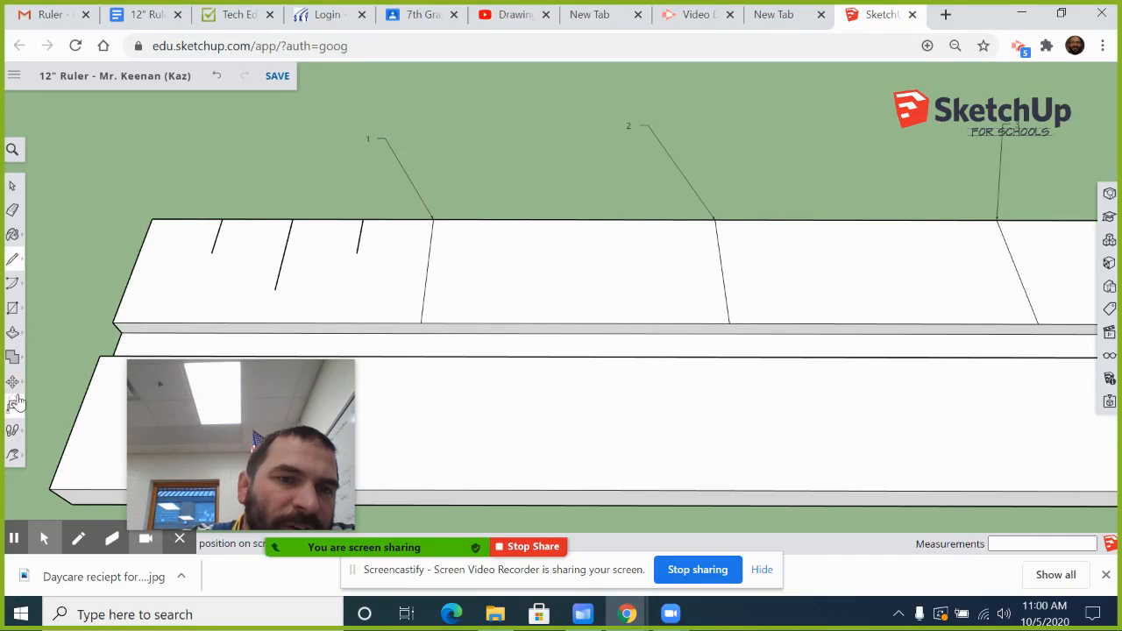
click(276, 292)
click(256, 298)
drag(250, 296, 140, 289)
text(1/2)
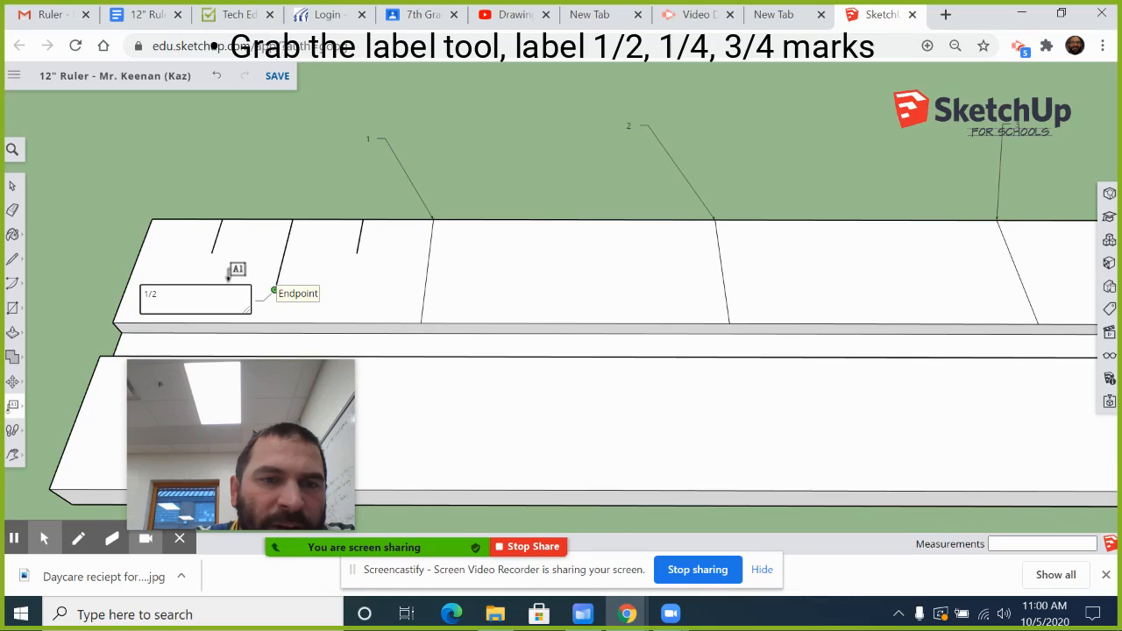
click(266, 257)
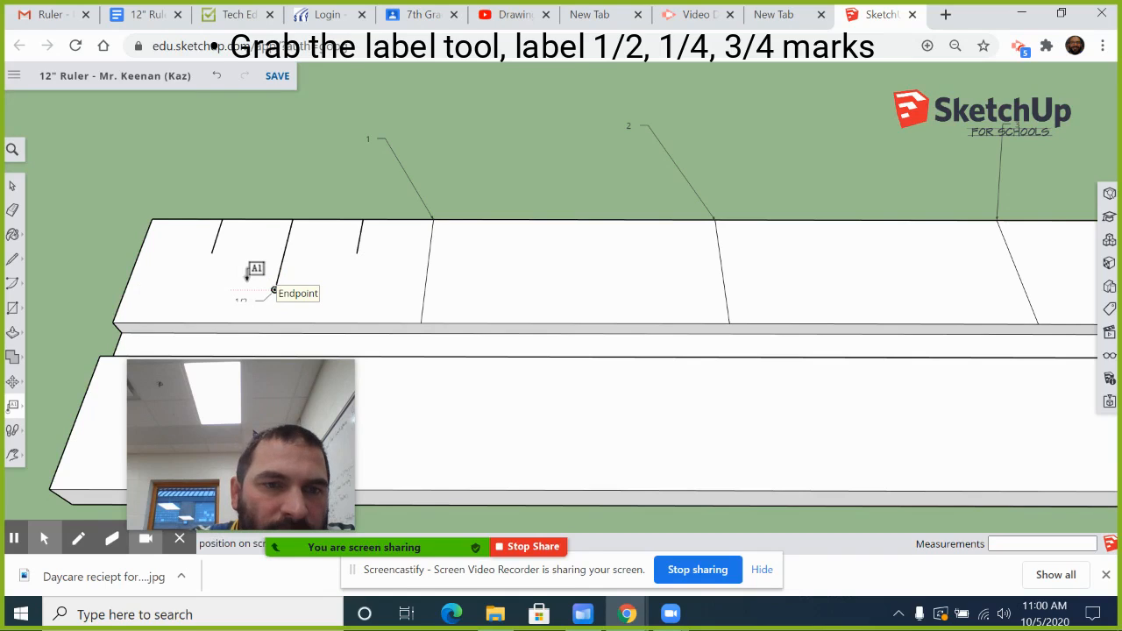
Label the half-inch mark 1/2 with short leader text beside its lower endpoint.
mouse_move(249, 276)
middle_down()
mouse_move(237, 293)
mouse_move(254, 303)
middle_up()
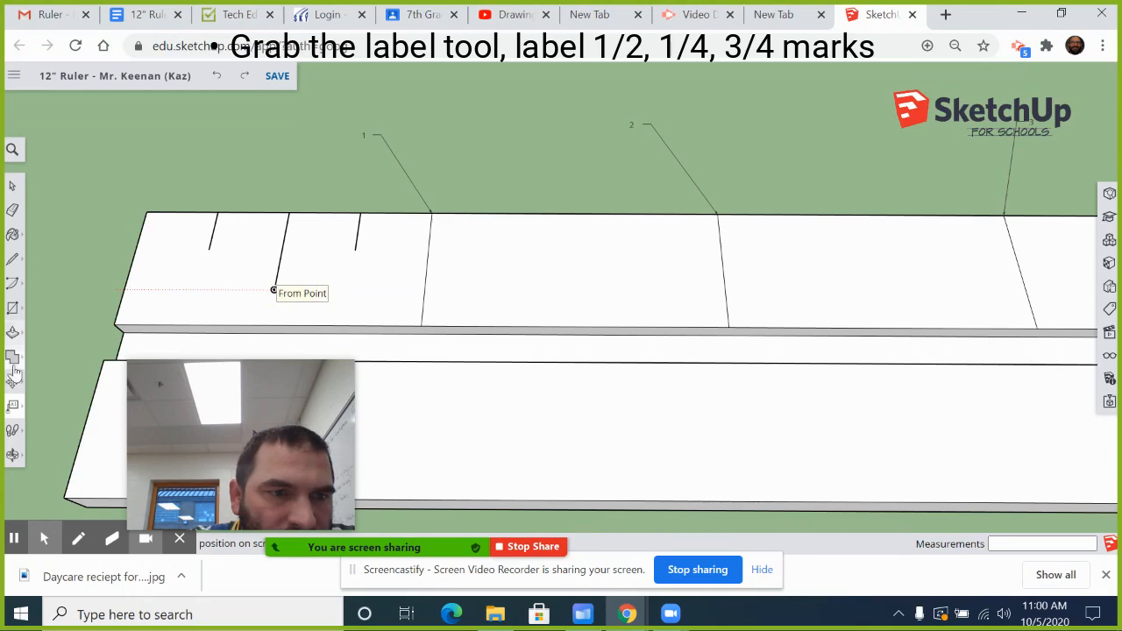
click(13, 406)
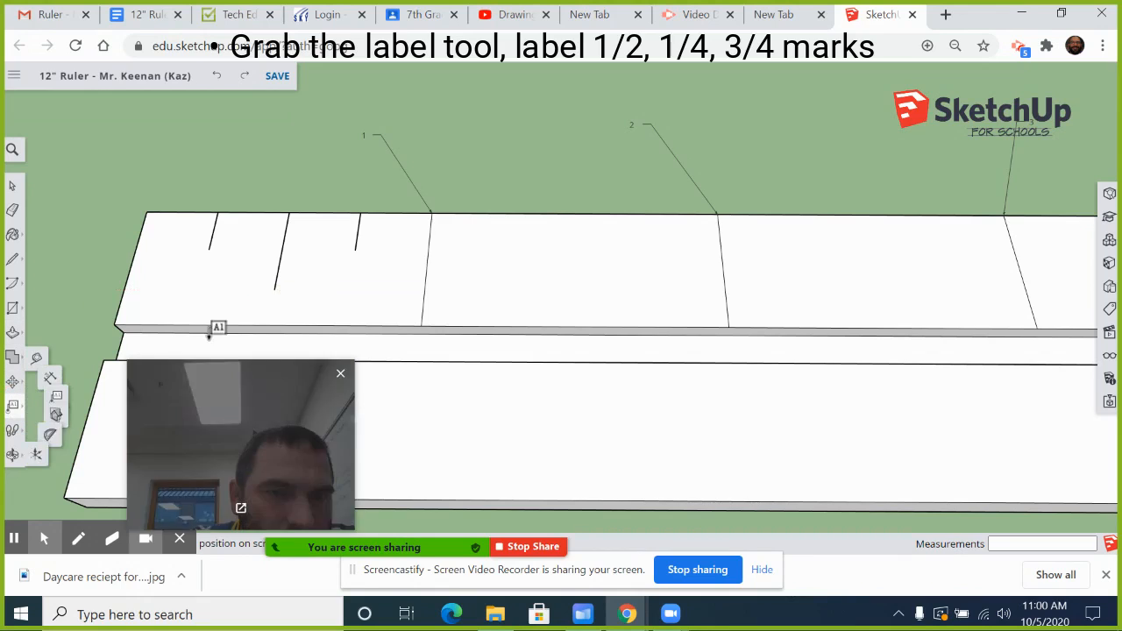
click(275, 288)
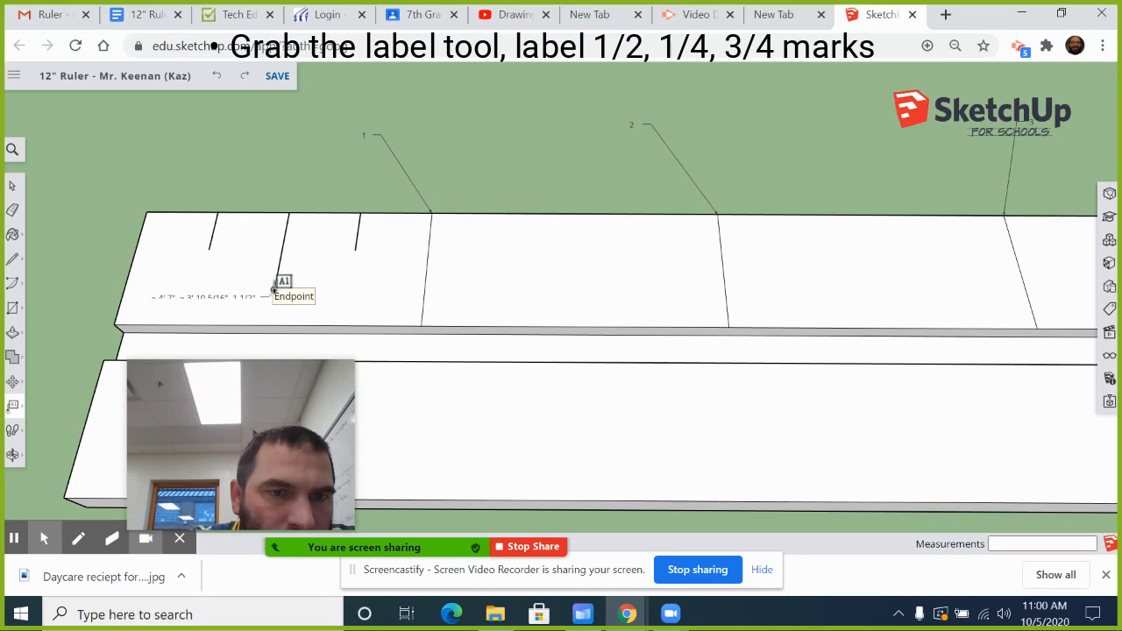
click(271, 287)
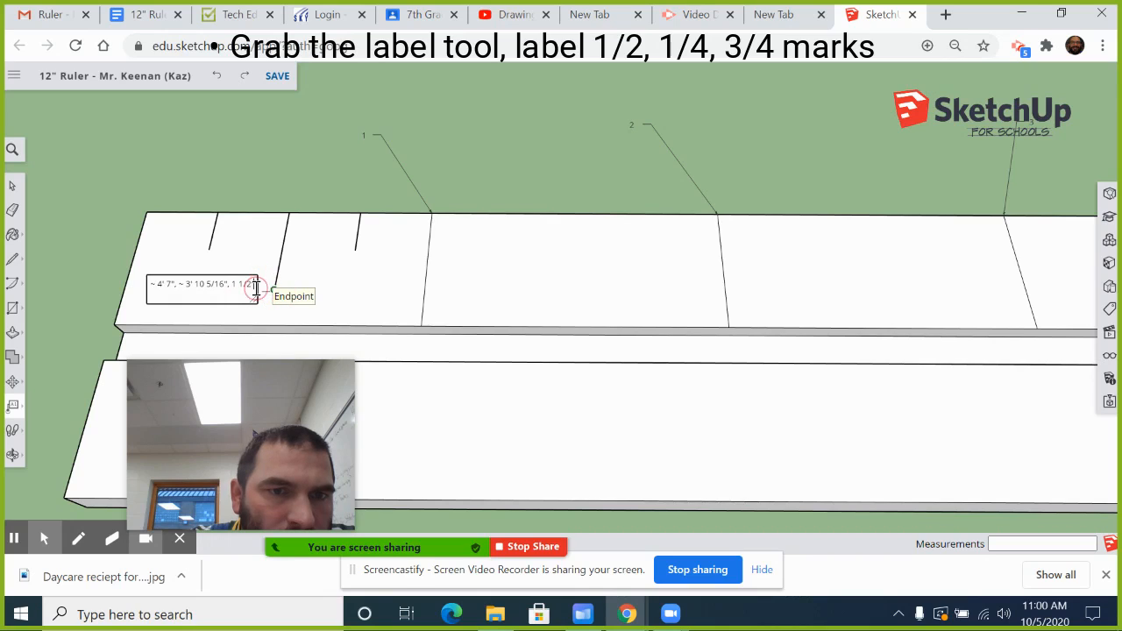
triple_click(249, 287)
text(1/2)
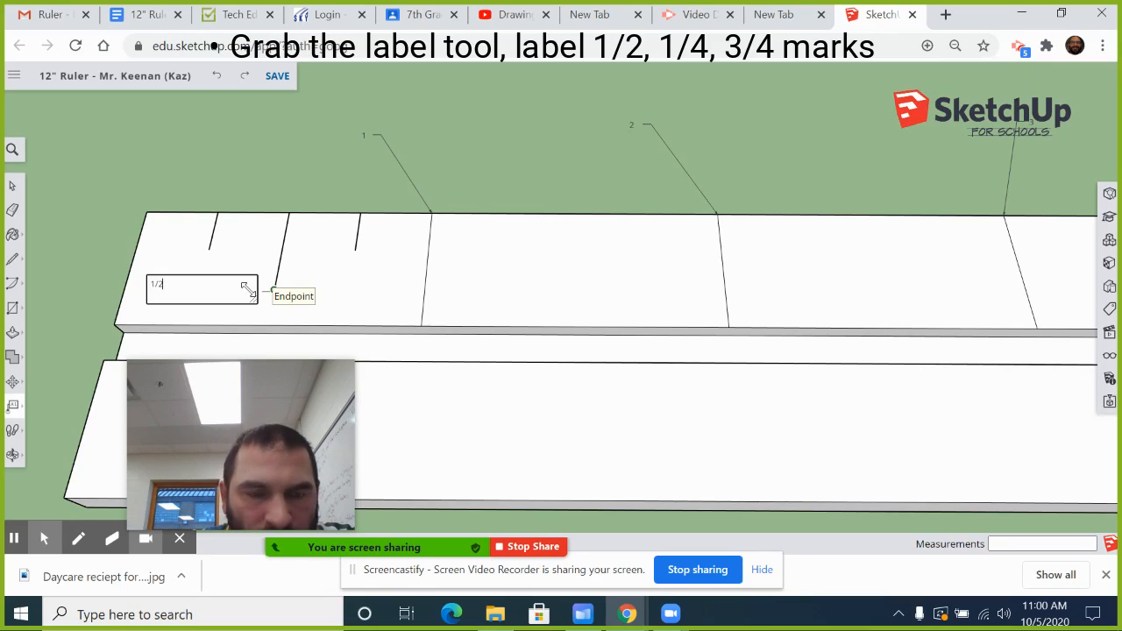
key(Return)
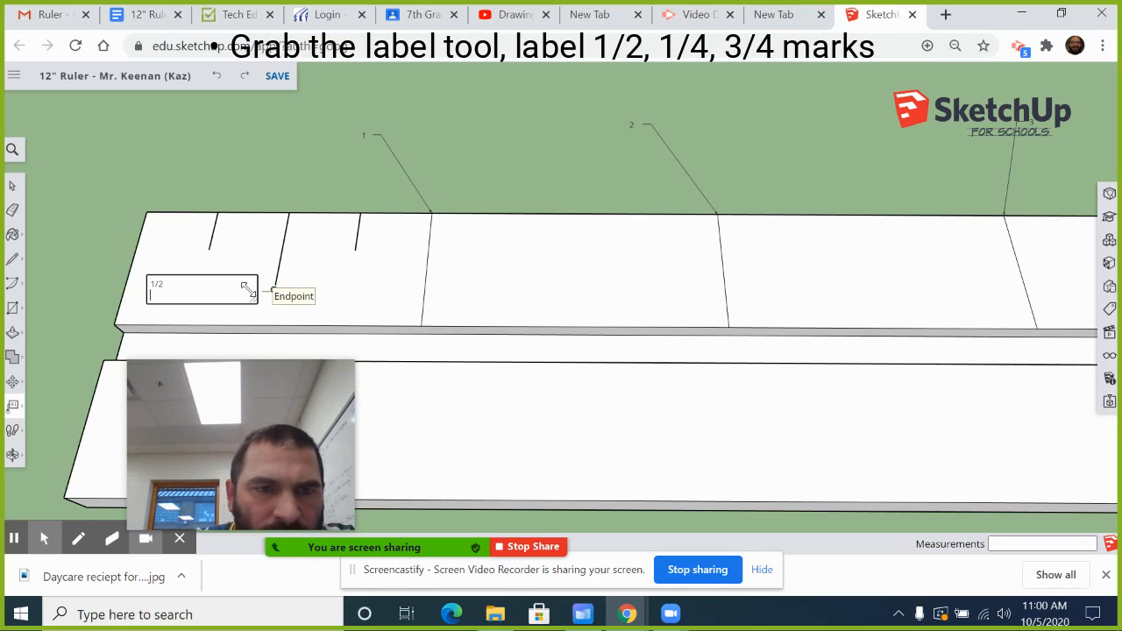
click(352, 282)
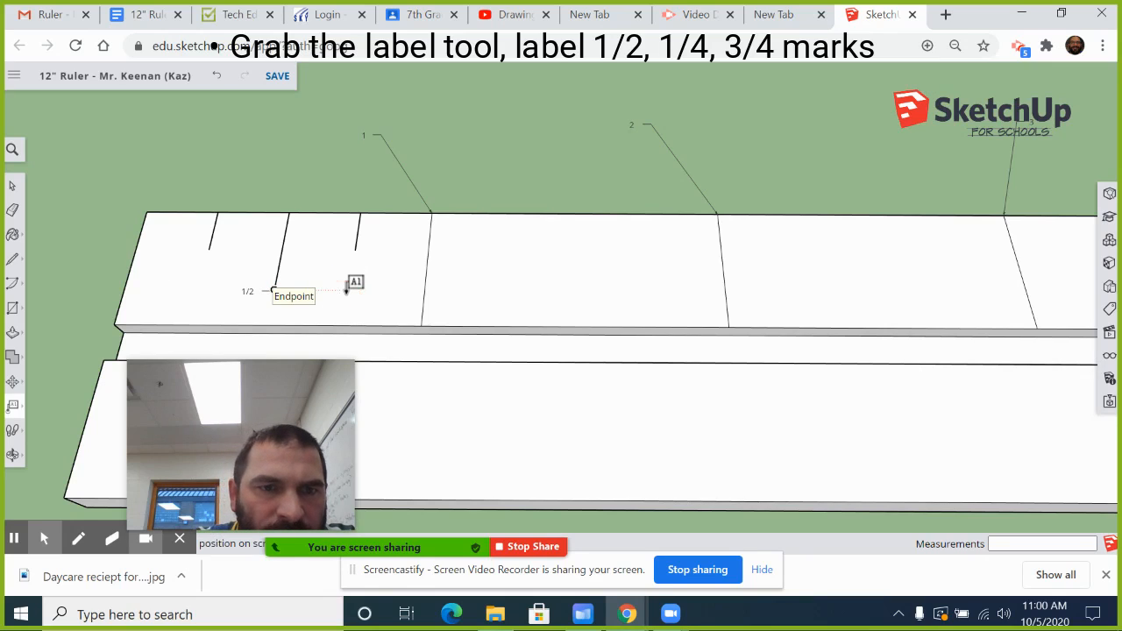
Label the quarter-inch mark 1/4 with leader text from its lower endpoint to just below it.
click(204, 265)
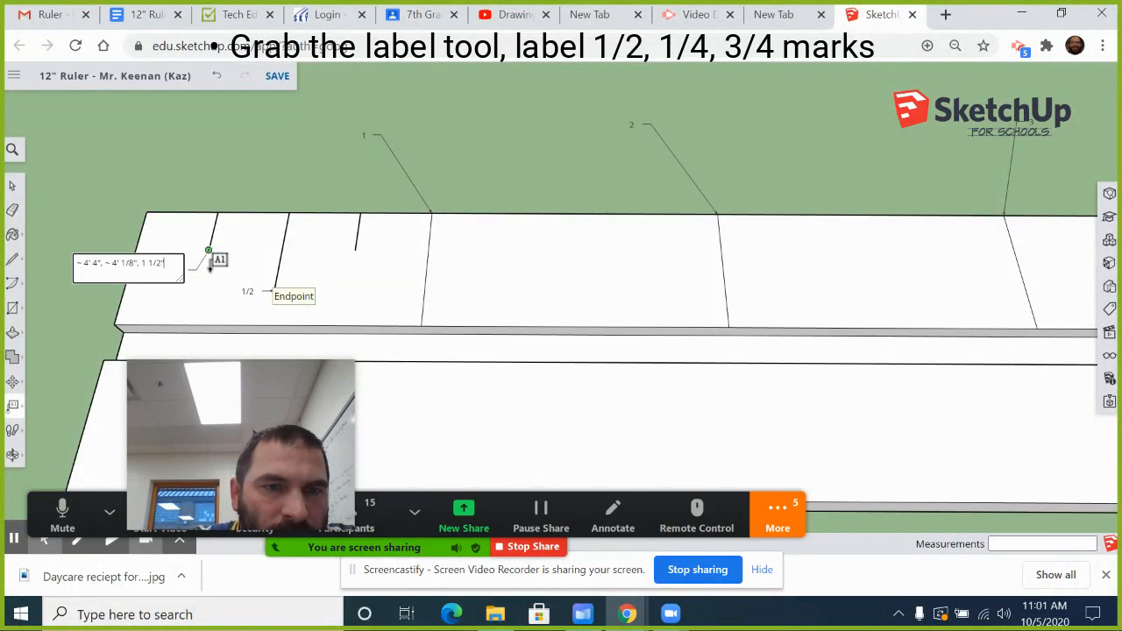
drag(169, 266, 79, 257)
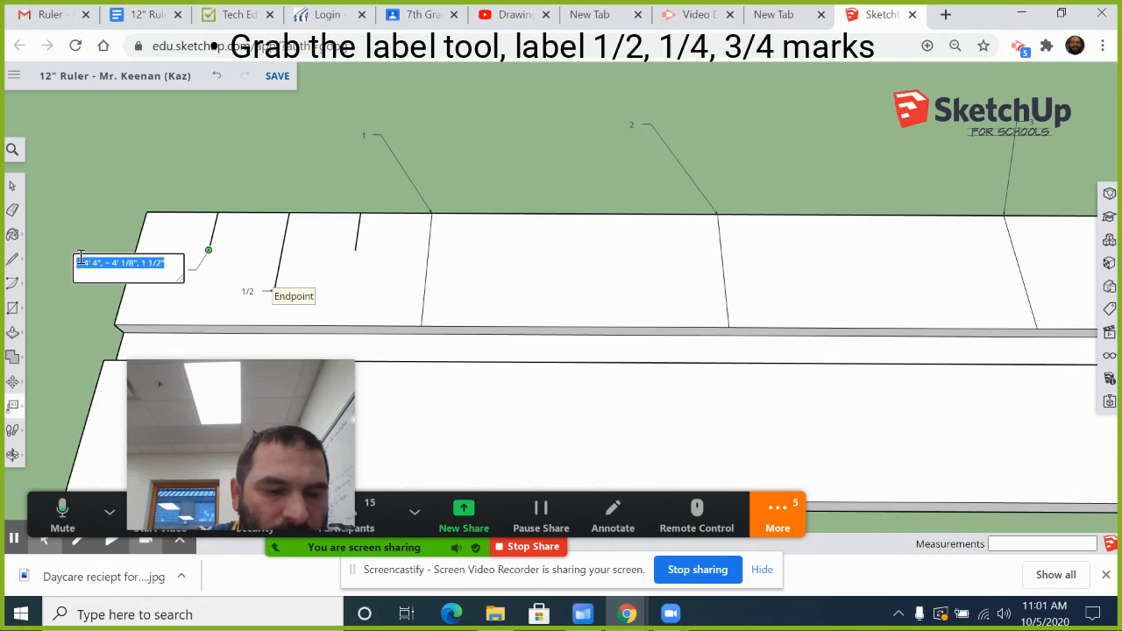
key(BackSpace)
text(1/4)
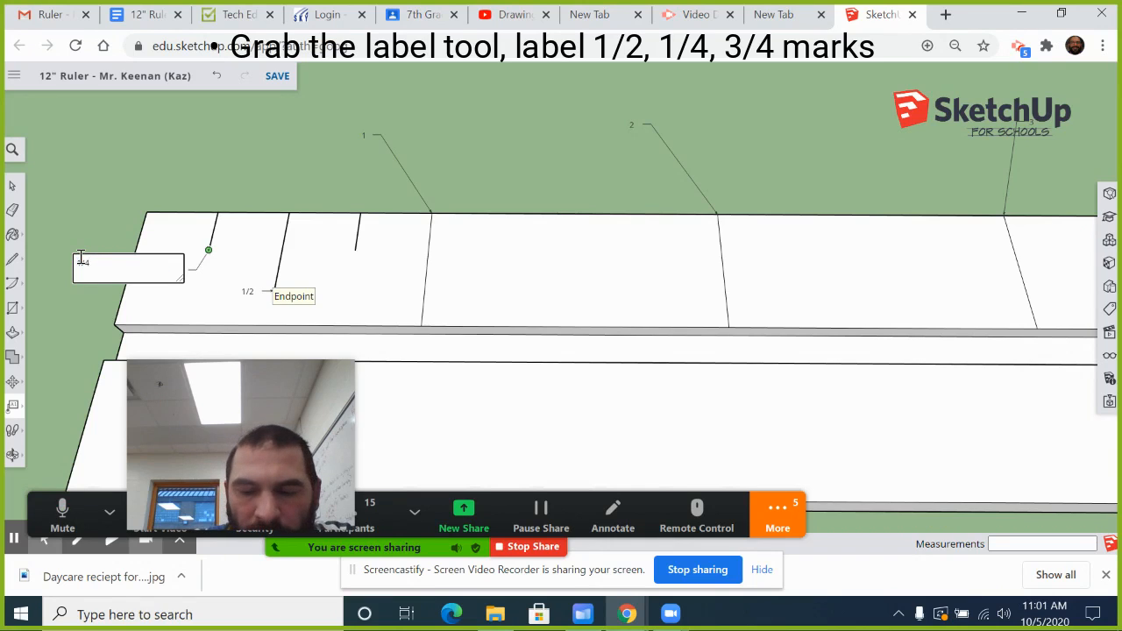
key(Return)
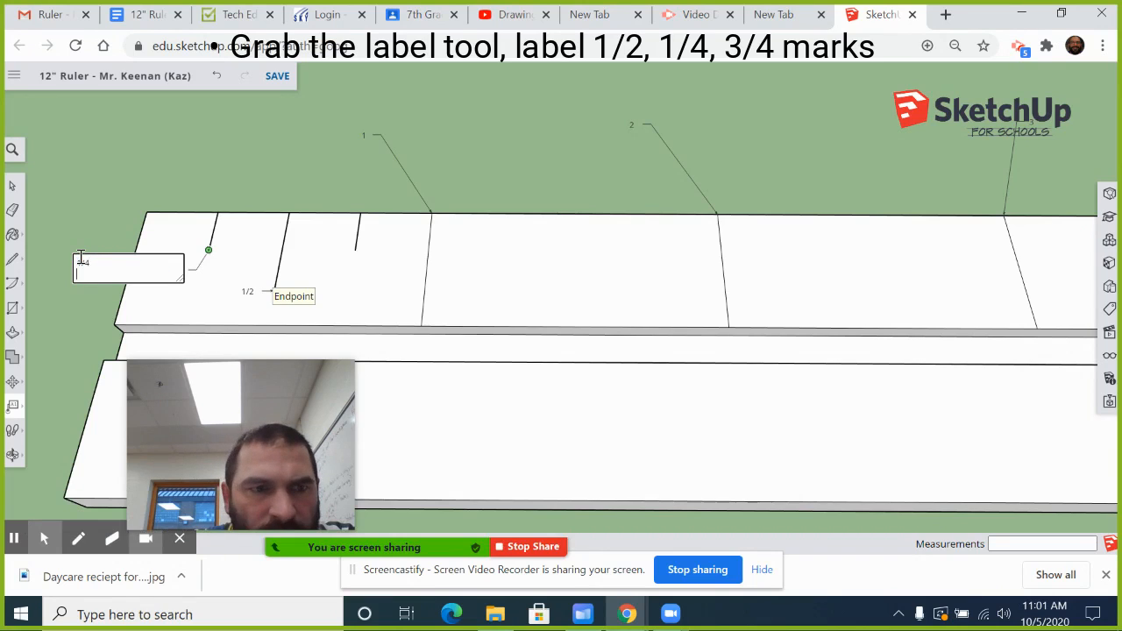
click(355, 247)
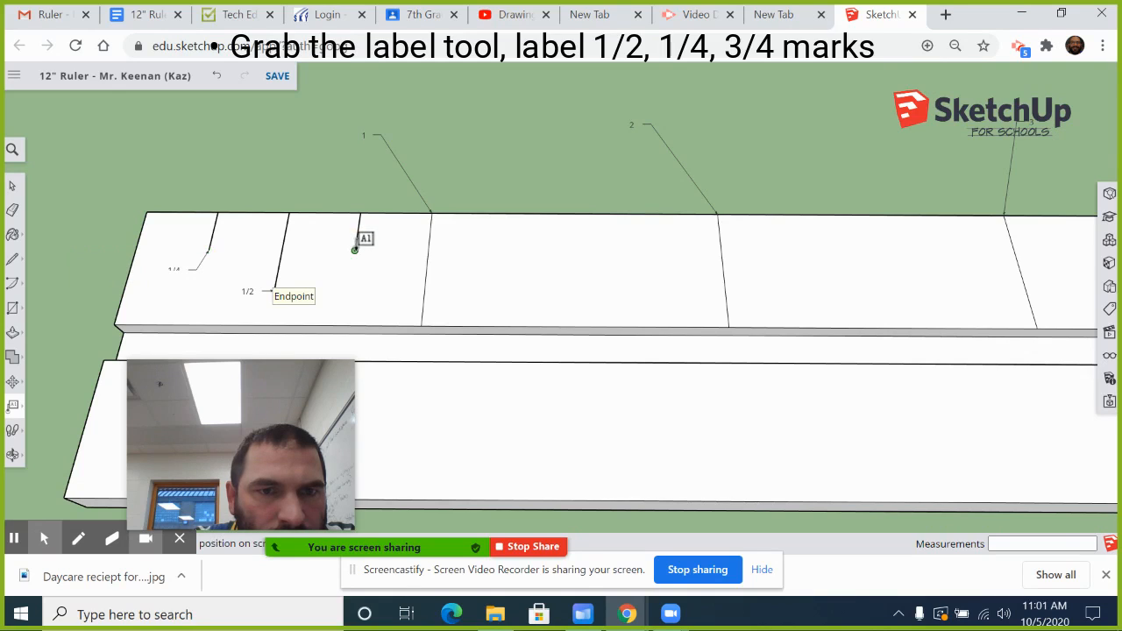
Label the three-quarter-inch mark 3/4 with leader text on the face just below its lower endpoint.
click(354, 251)
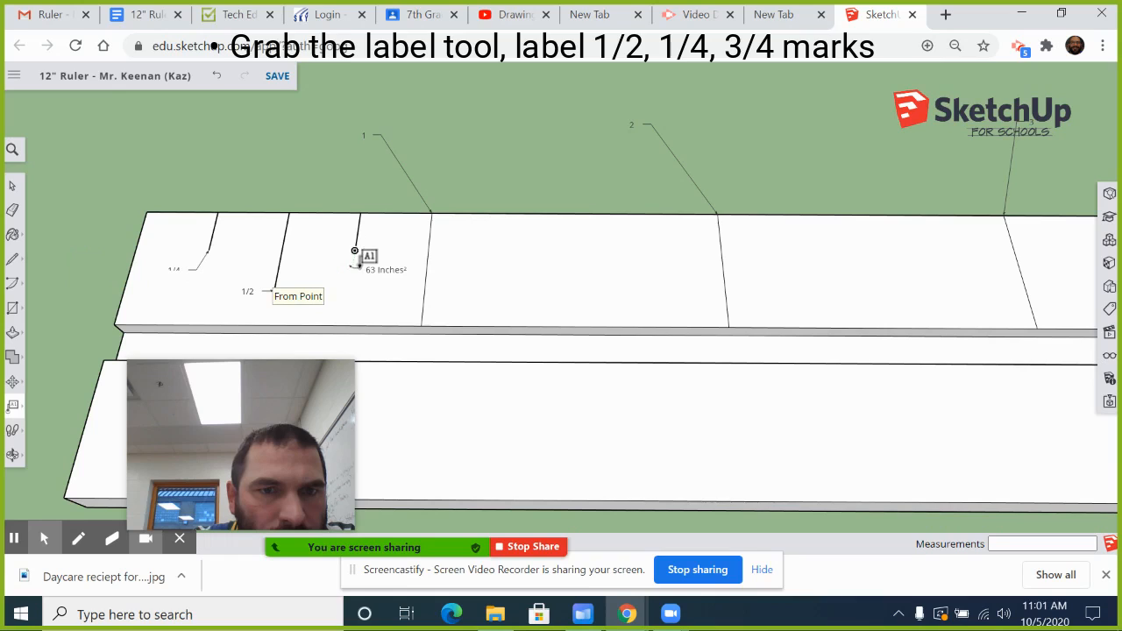
click(349, 263)
drag(303, 265, 131, 254)
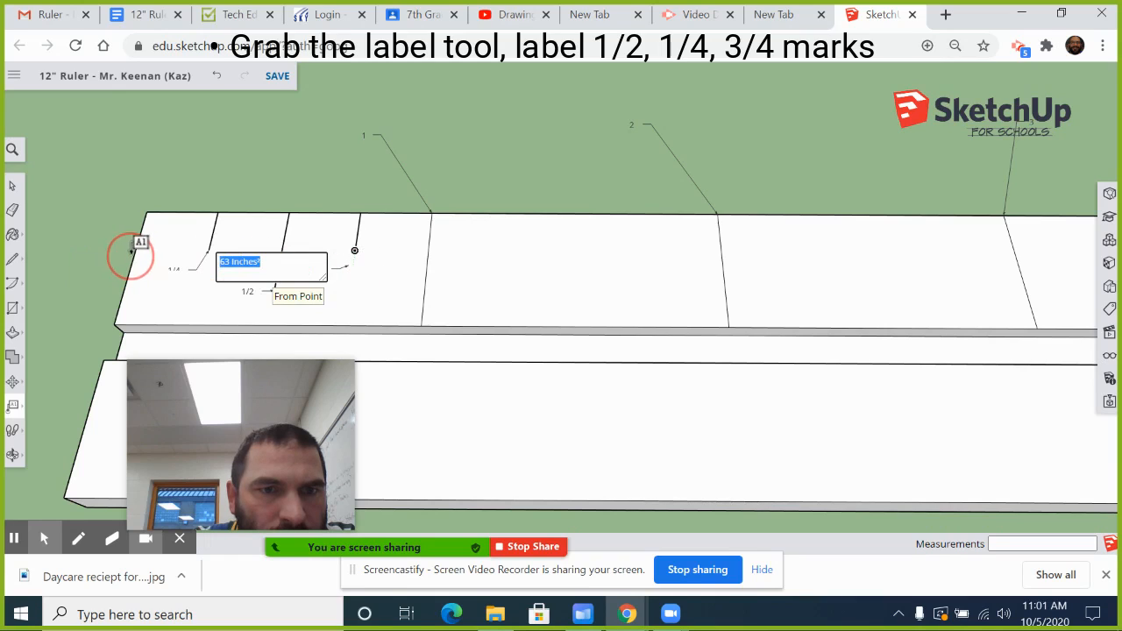
text(3/4)
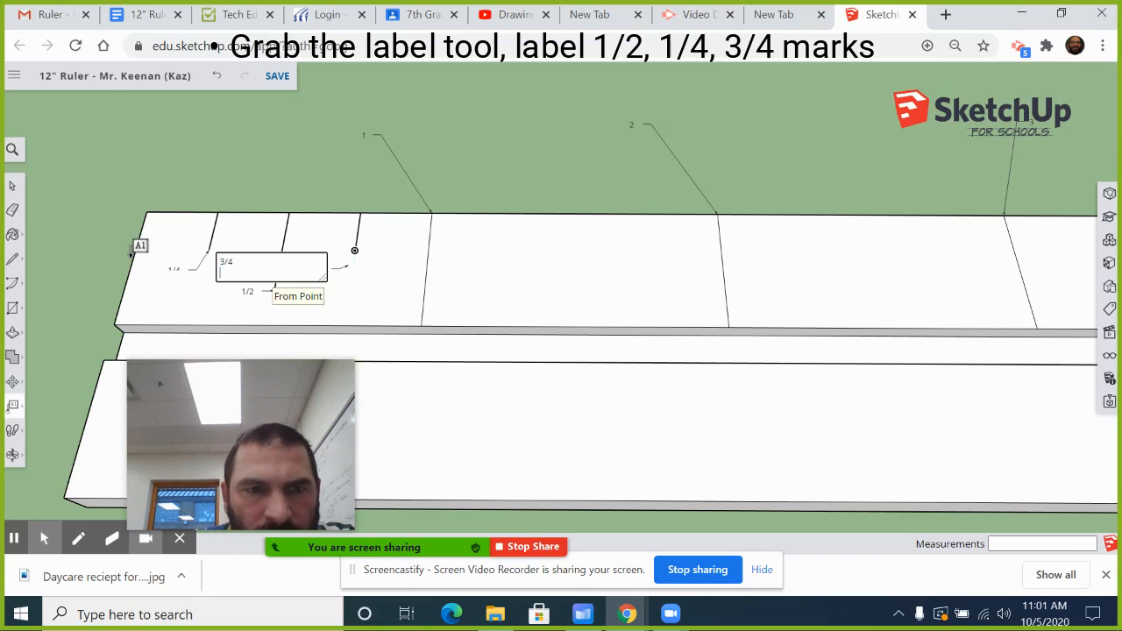
click(376, 282)
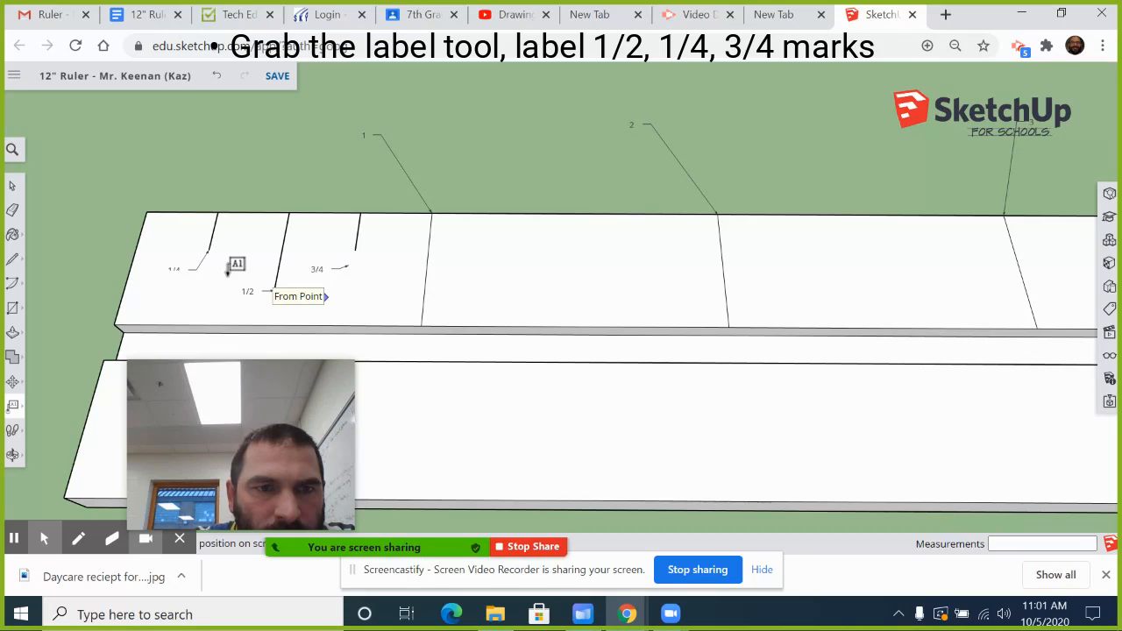
Open the Zoom meeting's chat window to check the messages.
mouse_move(290, 504)
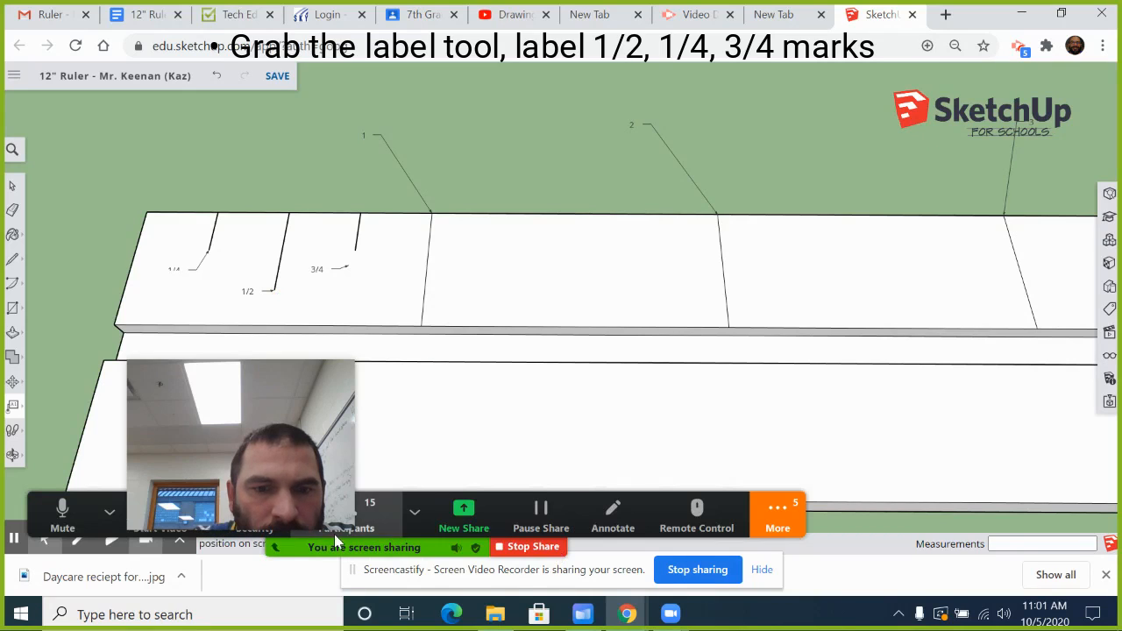
click(777, 517)
click(842, 249)
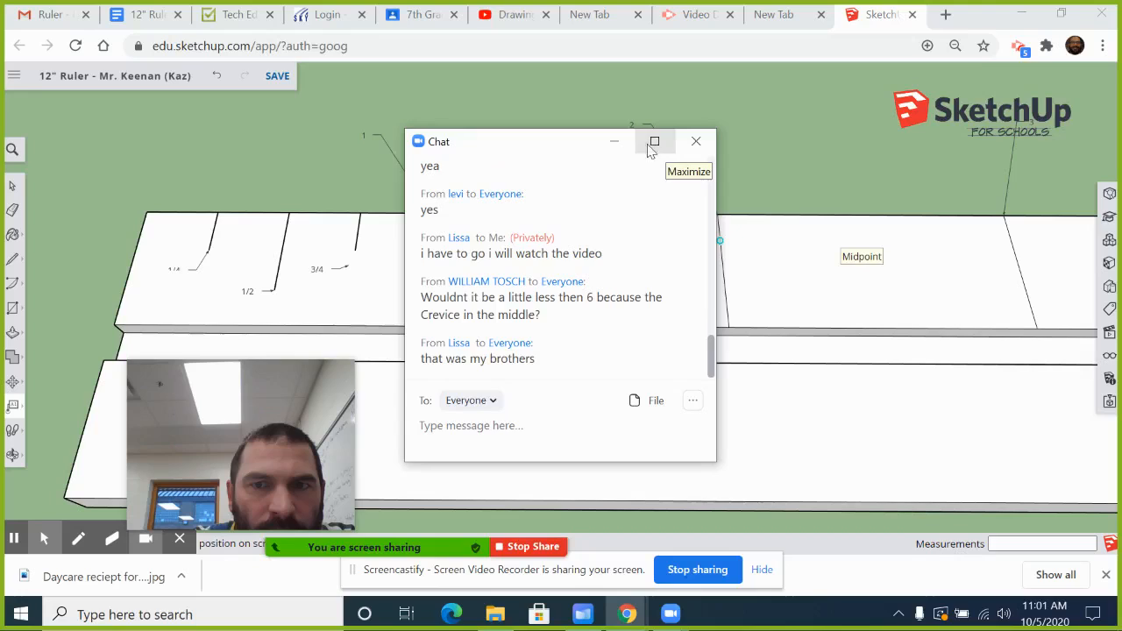
Draw 1/8 and 3/8 marks about 15/16" long down from the edge midpoints on either side of the quarter-inch mark.
click(614, 141)
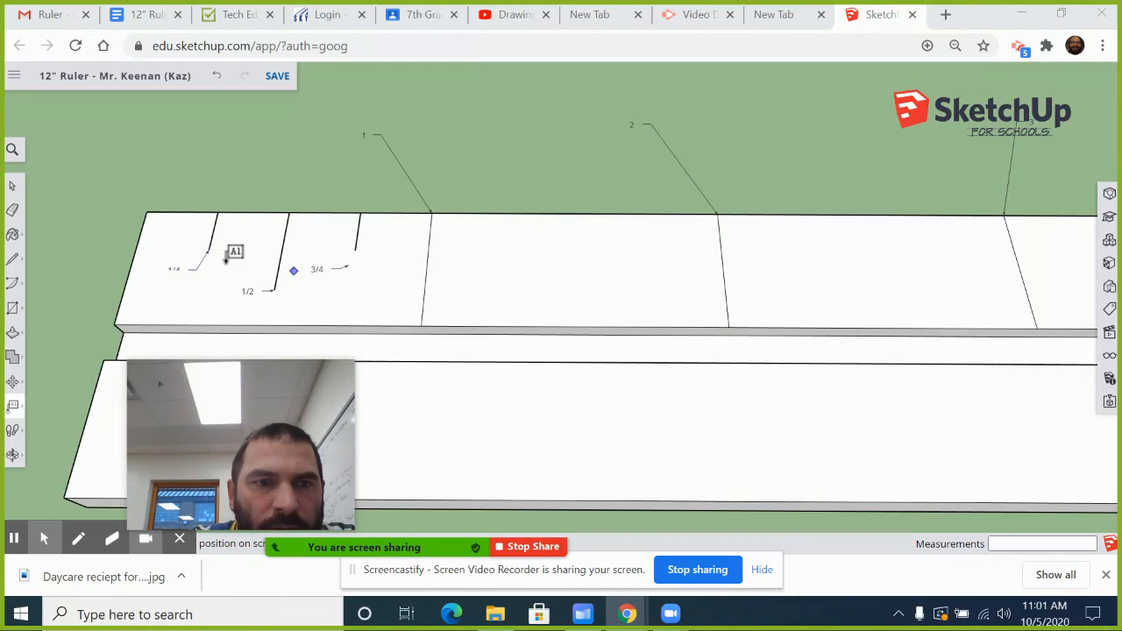
click(13, 260)
click(181, 214)
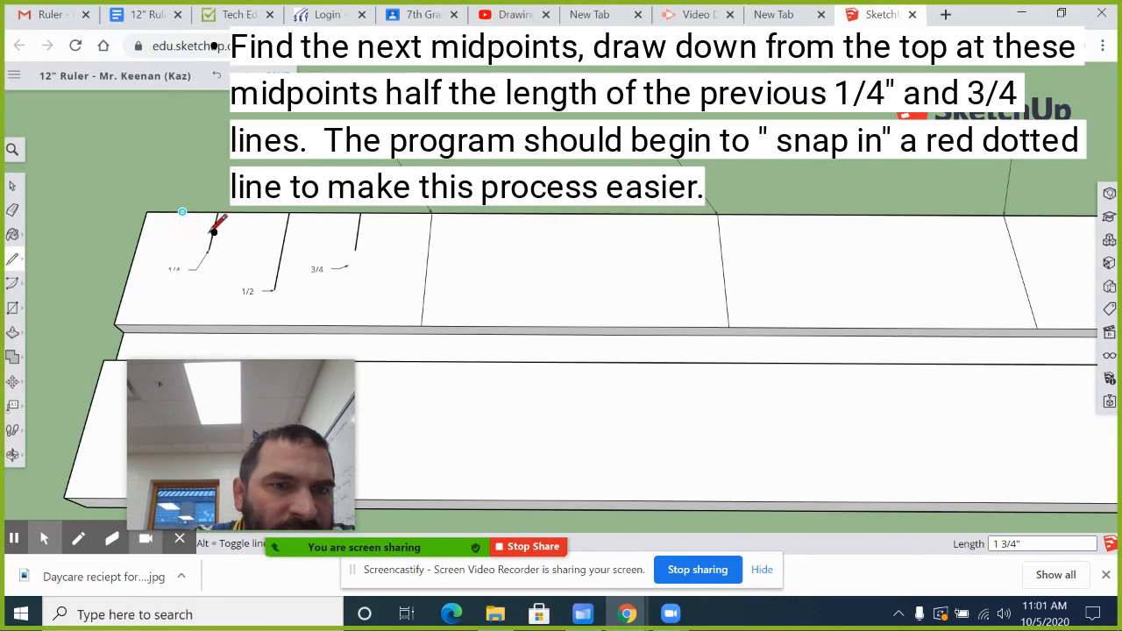
click(176, 230)
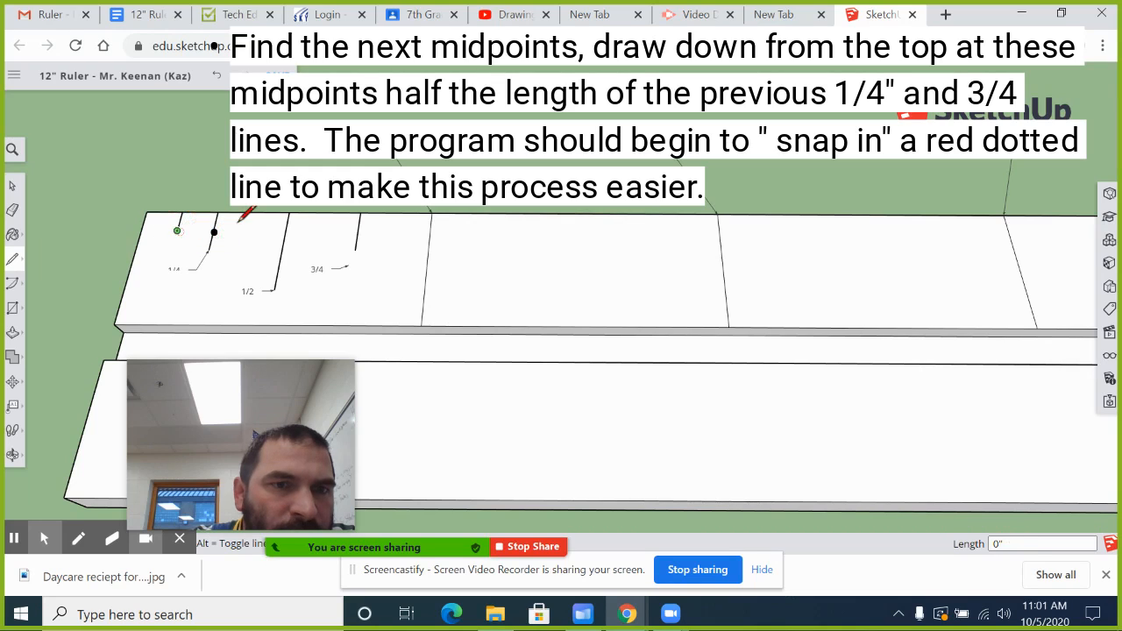
key(Escape)
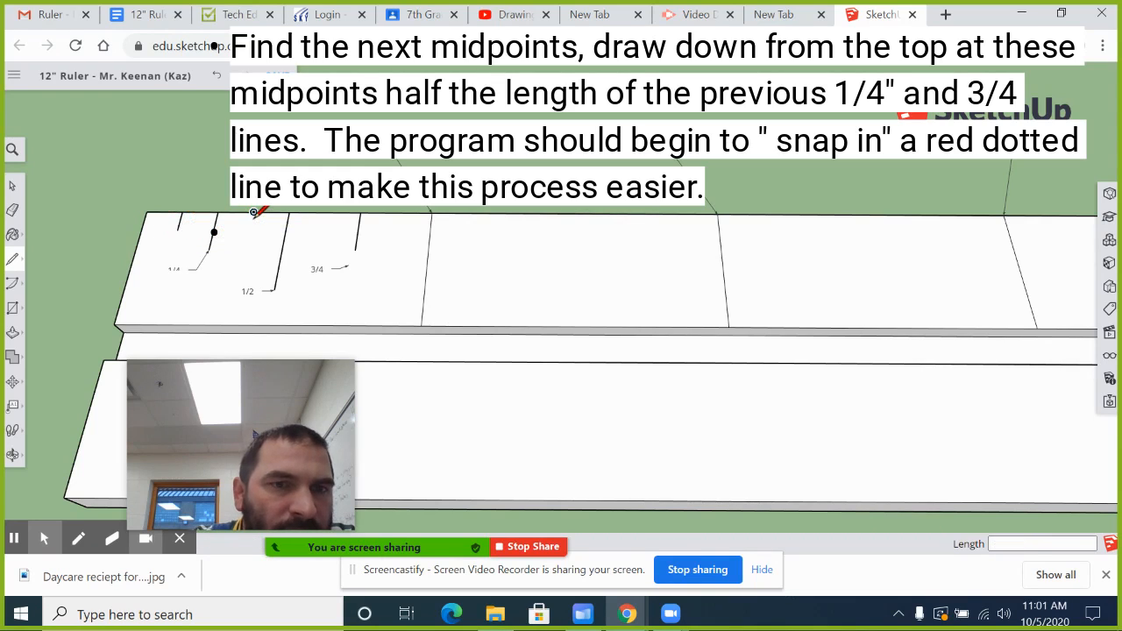
click(253, 211)
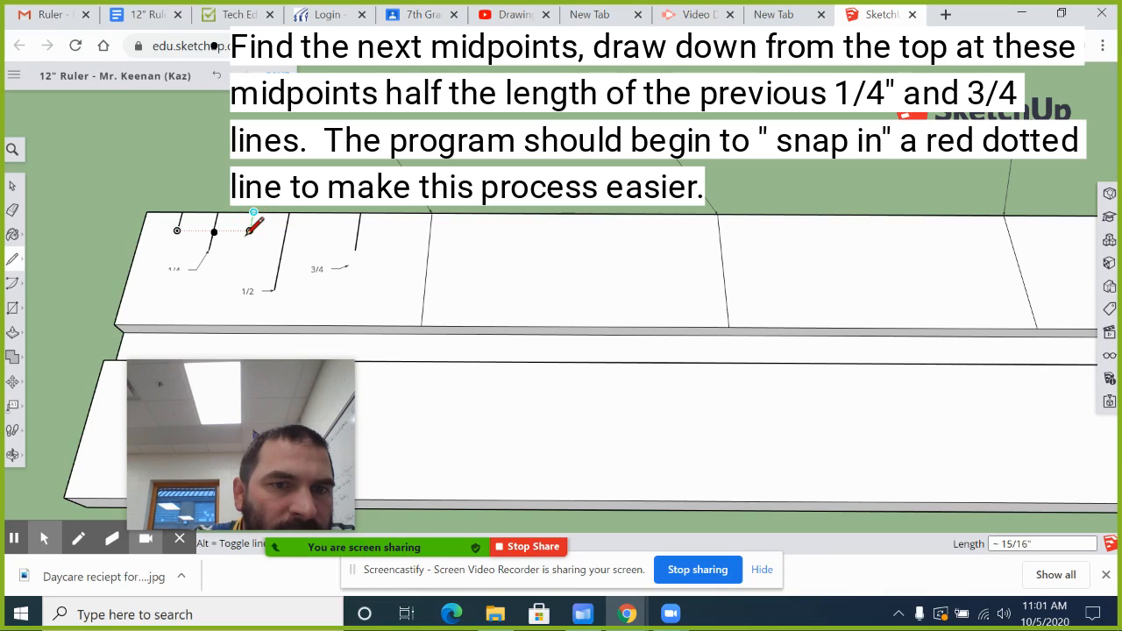
click(250, 230)
Draw matching 5/8 and 7/8 marks from the edge midpoints on either side of the three-quarter-inch mark, aligned with the 3/8 mark.
click(322, 213)
click(320, 231)
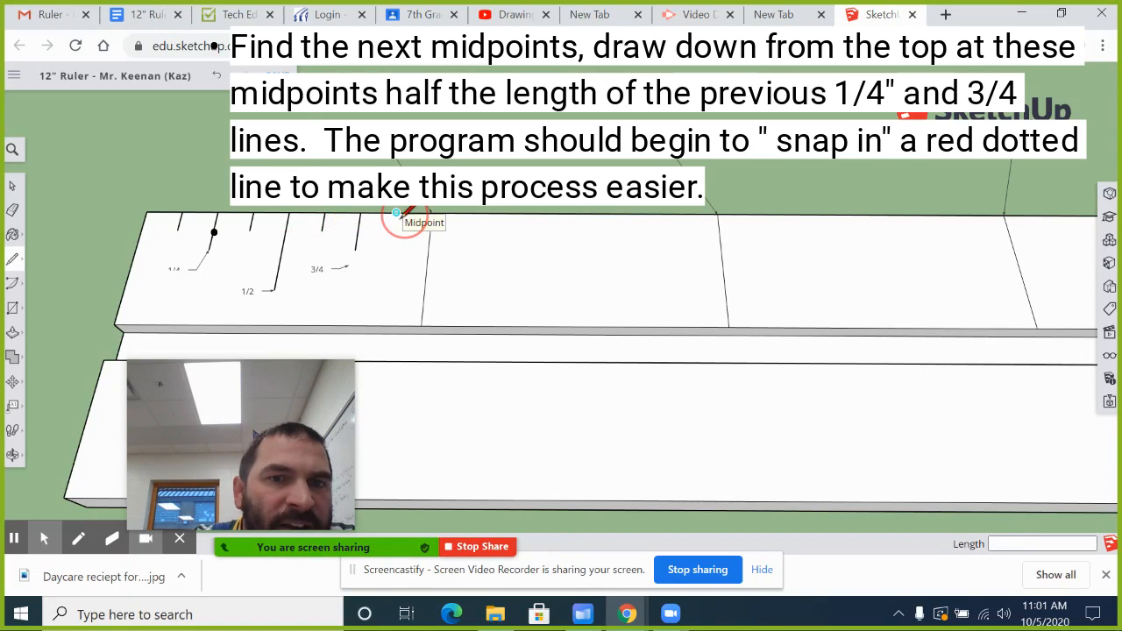
click(395, 213)
click(394, 231)
key(Escape)
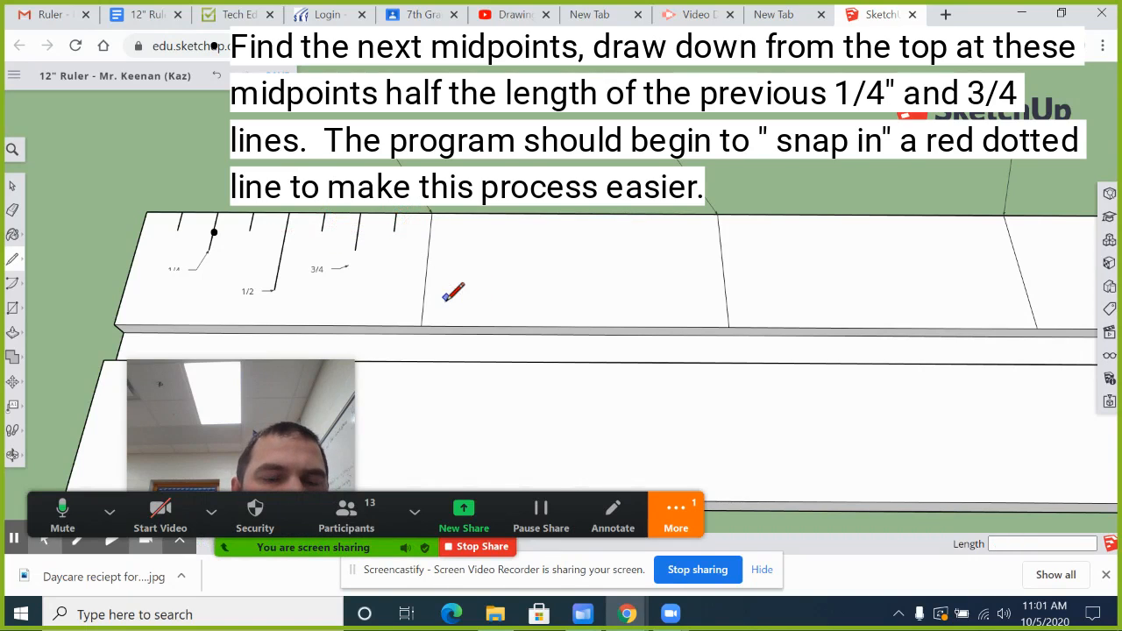
Send the reply "yes" to everyone in the Zoom meeting chat and close the chat window.
click(676, 513)
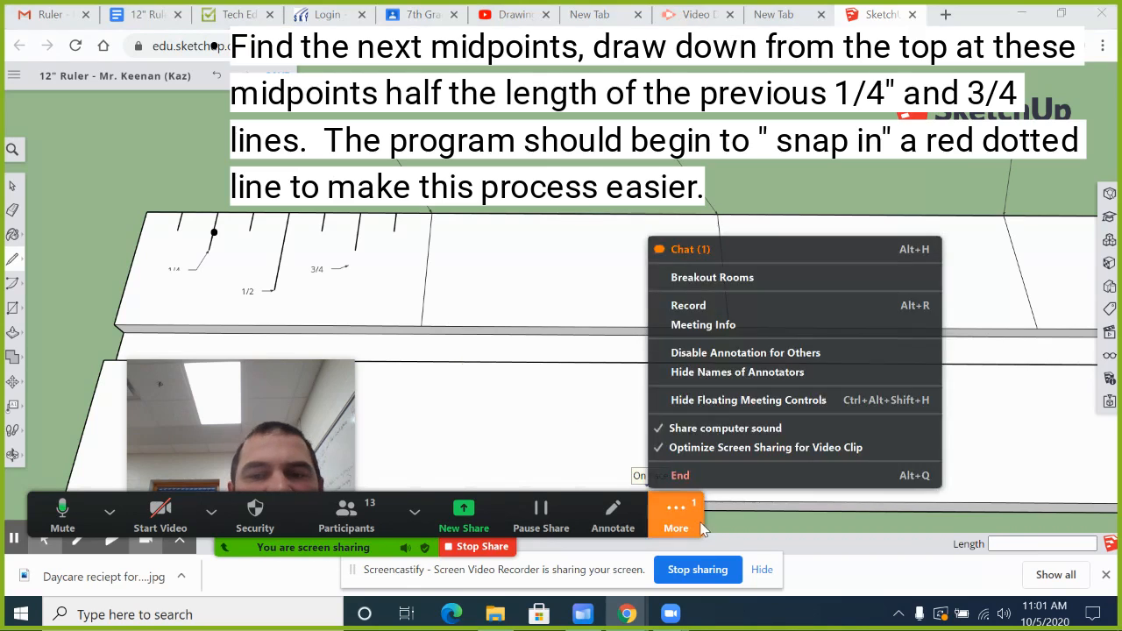
click(701, 249)
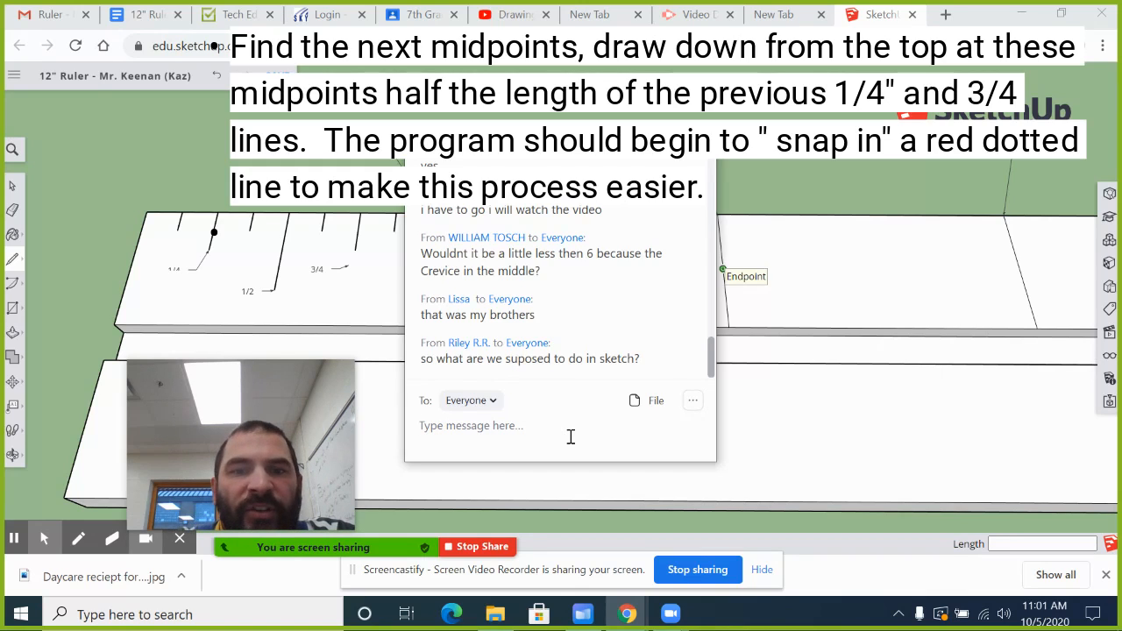
text(yes)
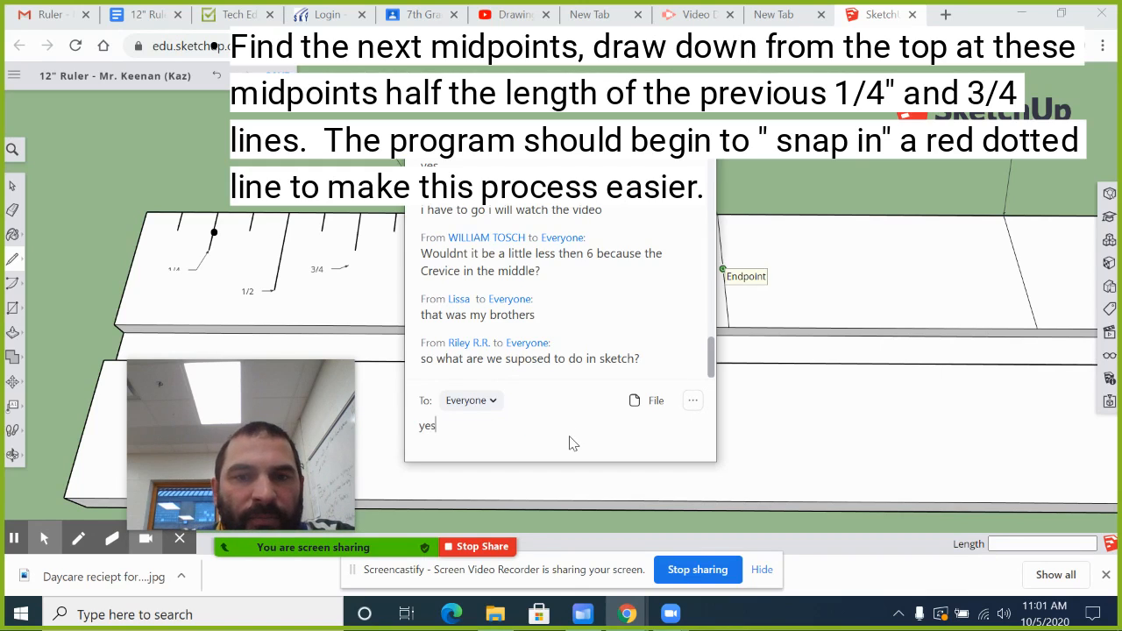
key(Return)
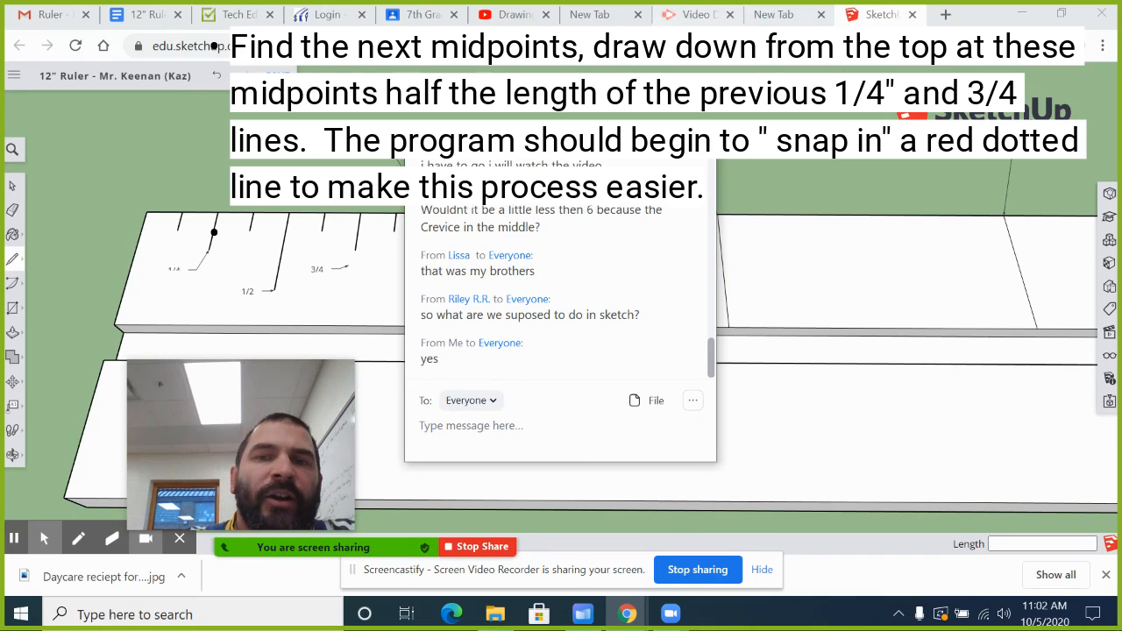
click(701, 142)
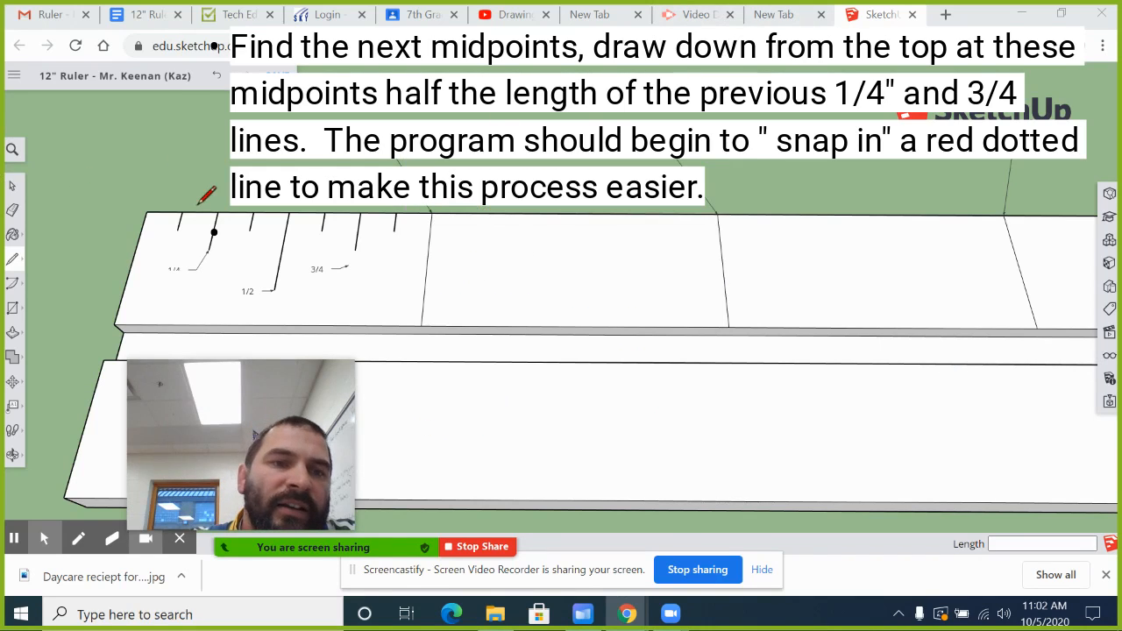
Draw the 1/16 and 3/16 marks from the edge midpoints beside the 1/8 mark, half as long as the eighth marks.
click(164, 212)
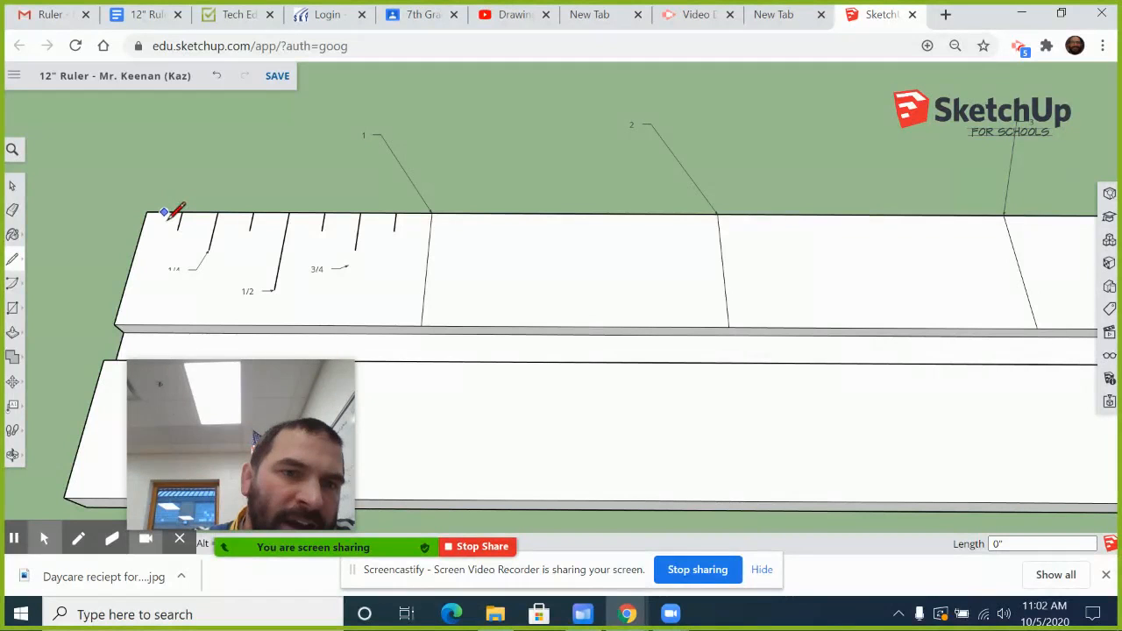
scroll(175, 219, up, 2)
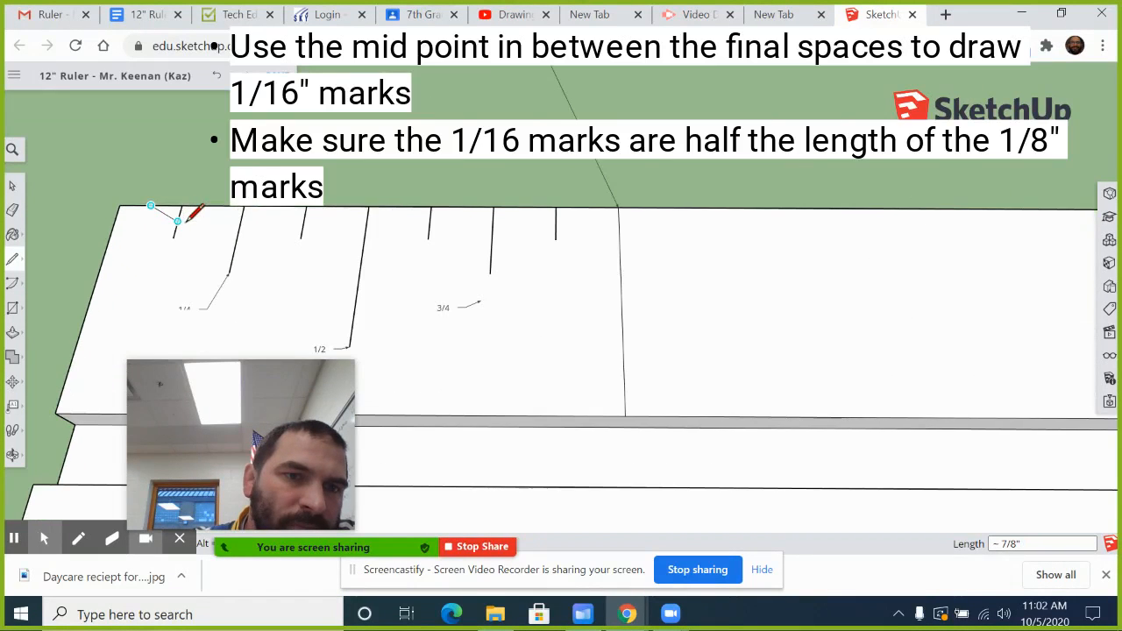
scroll(186, 219, up, 1)
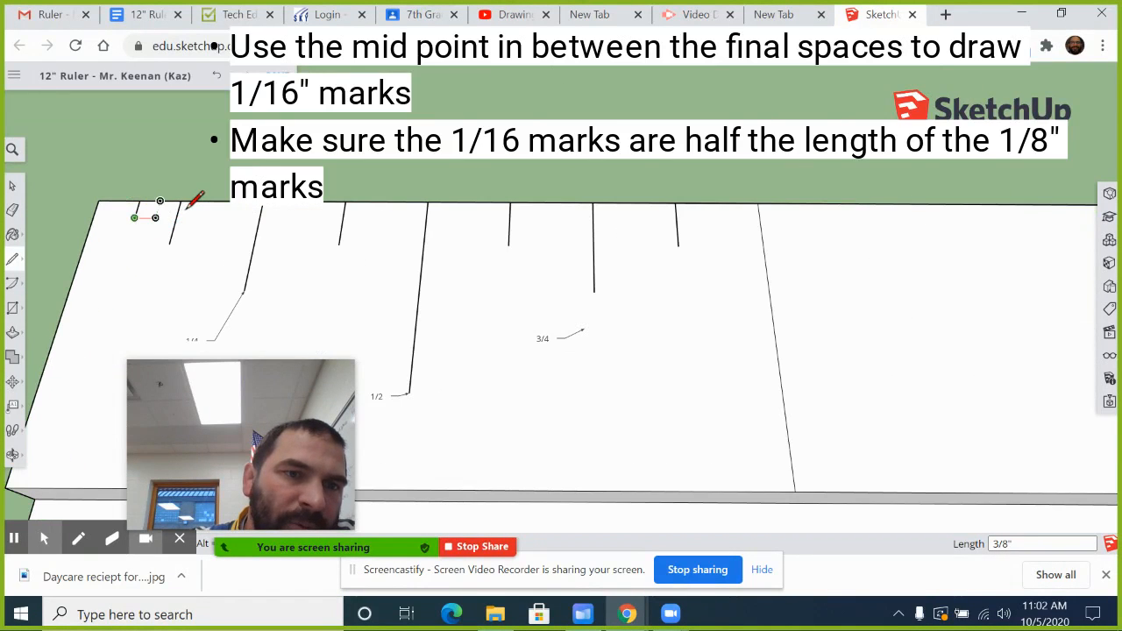
key(Escape)
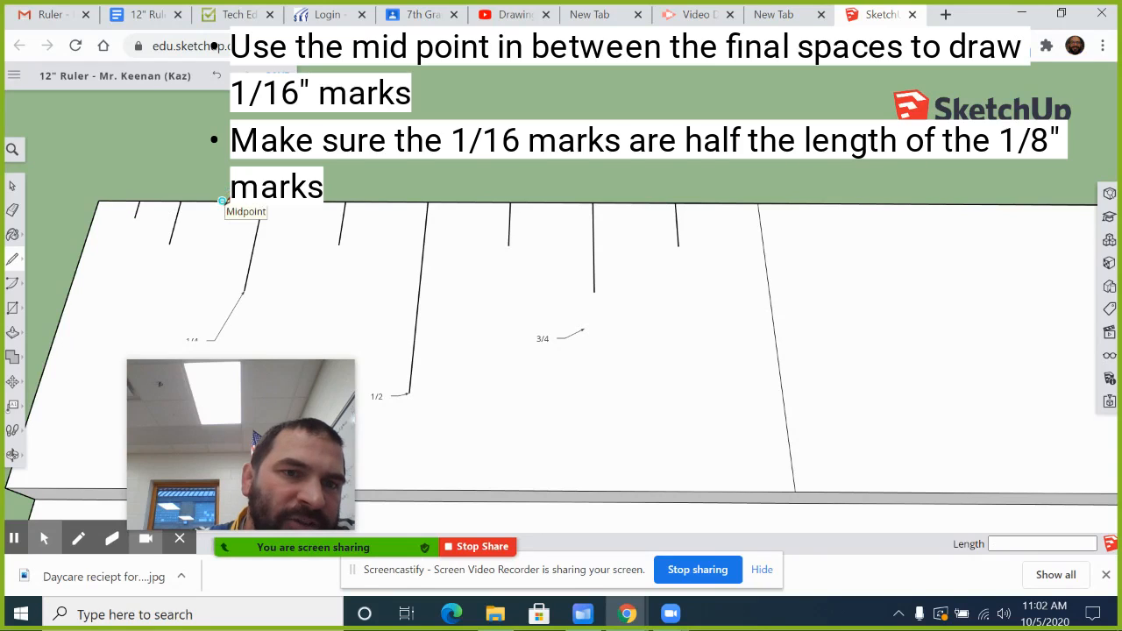
click(223, 202)
click(218, 217)
key(Escape)
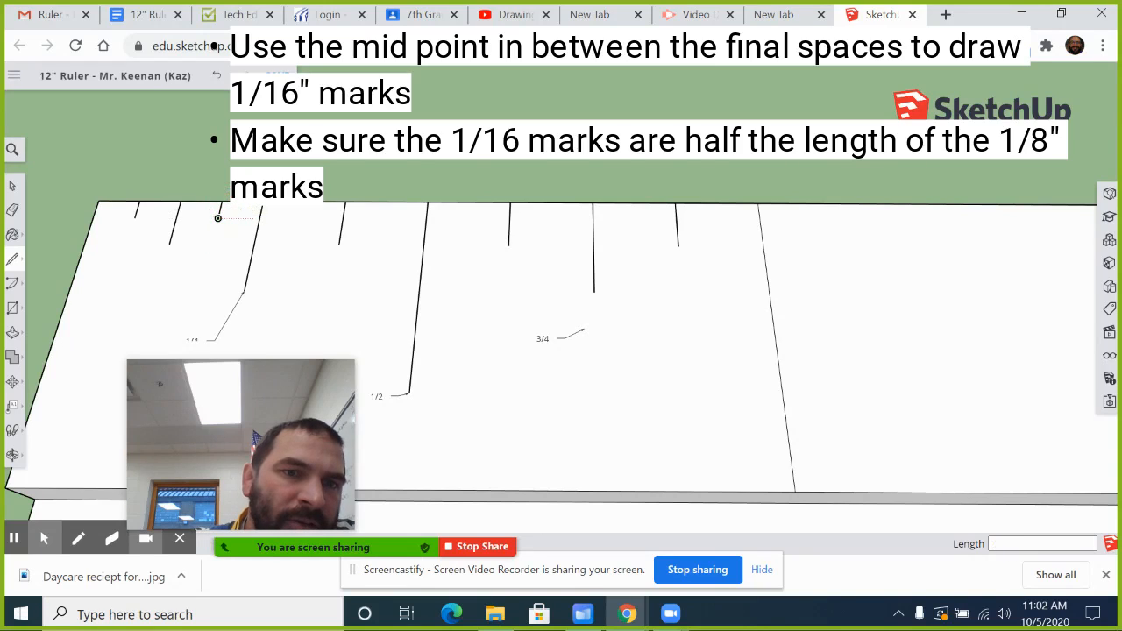
Draw the 5/16 and 7/16 marks 3/8" long from the edge midpoints beside the 3/8 mark, aligned with the earlier sixteenth marks.
click(307, 204)
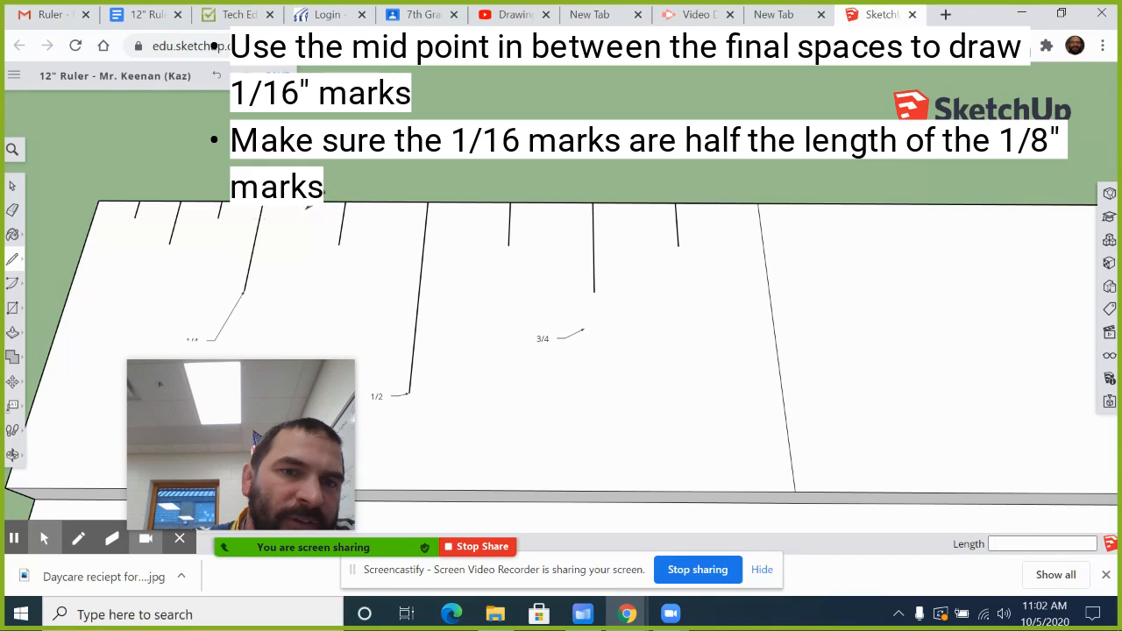
click(304, 203)
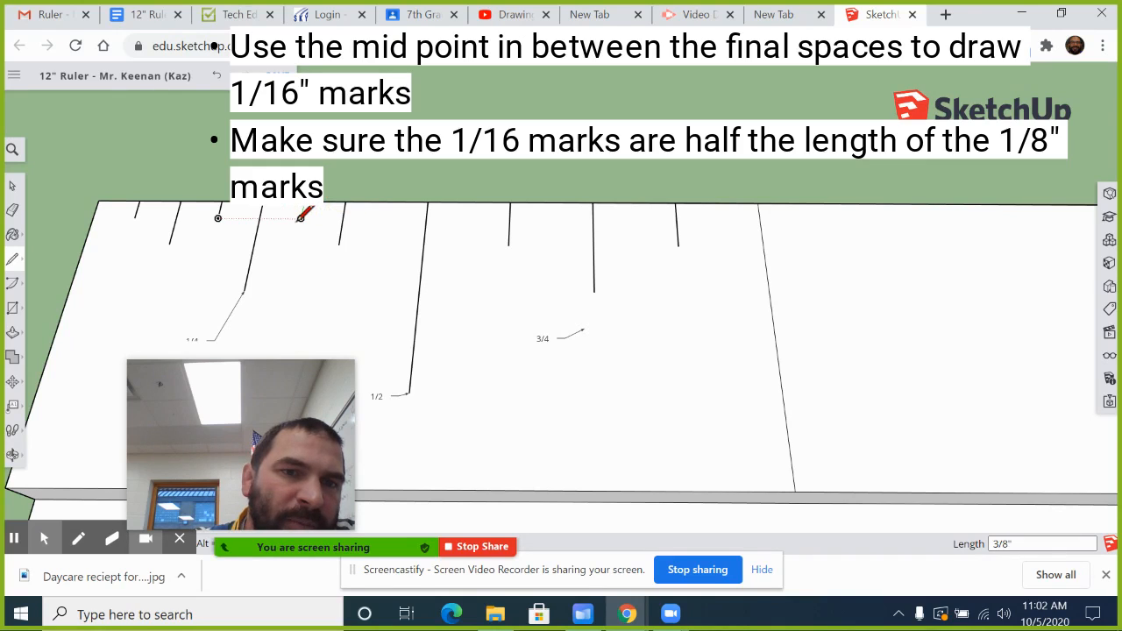
click(301, 218)
key(Escape)
click(386, 204)
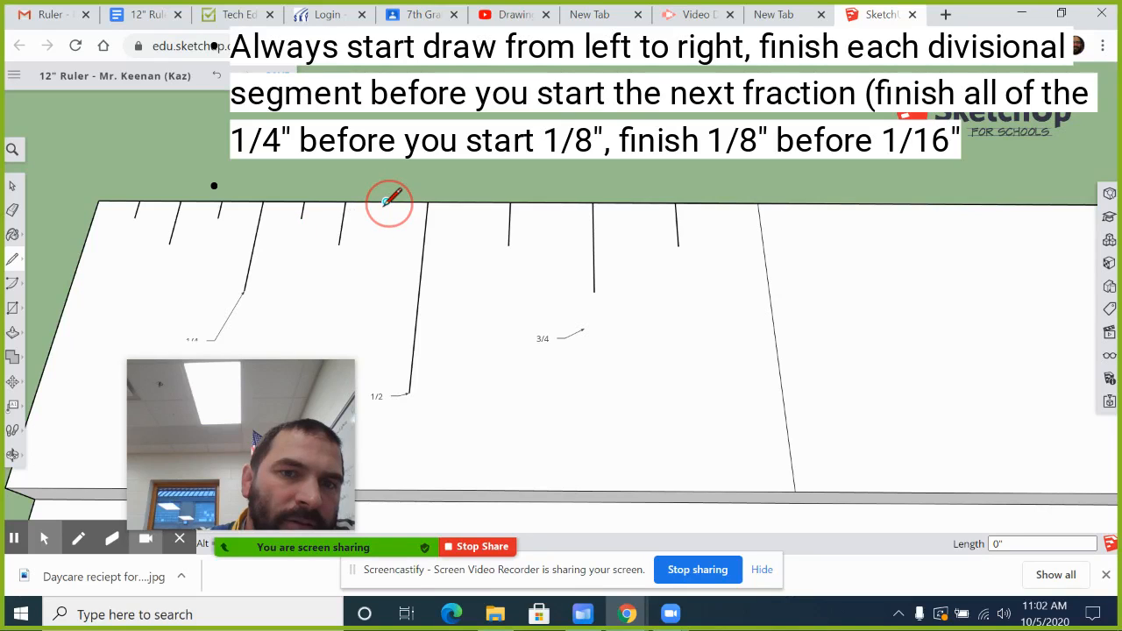
click(384, 219)
key(Escape)
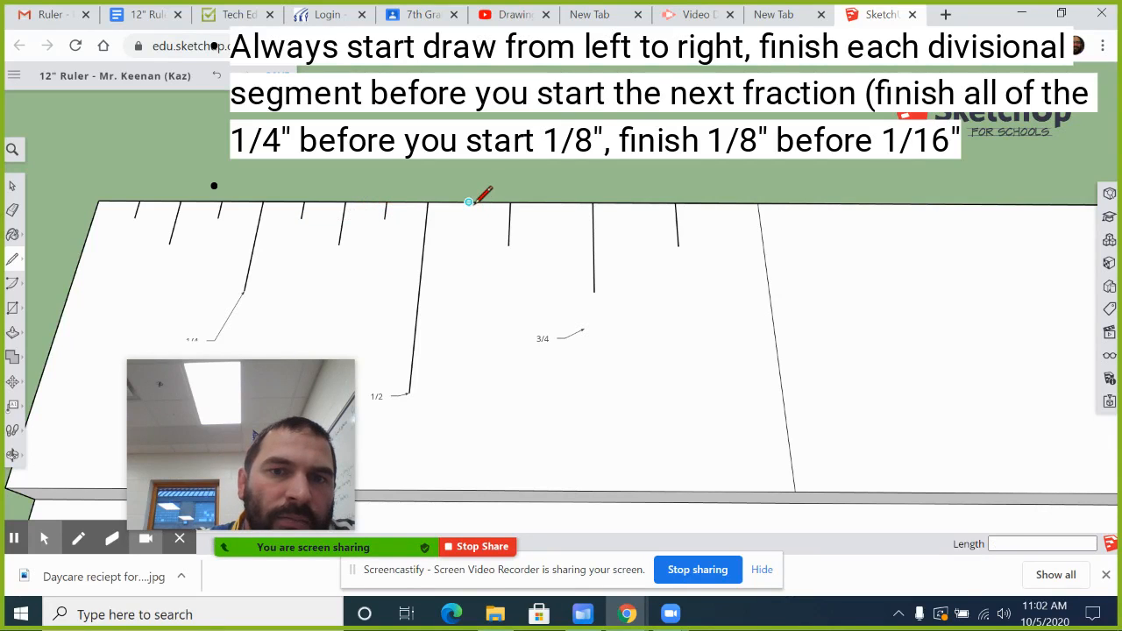
Draw the 9/16 and 11/16 marks from the edge midpoints beside the 5/8 mark, matching the other sixteenth marks' length.
click(468, 203)
click(467, 218)
key(Escape)
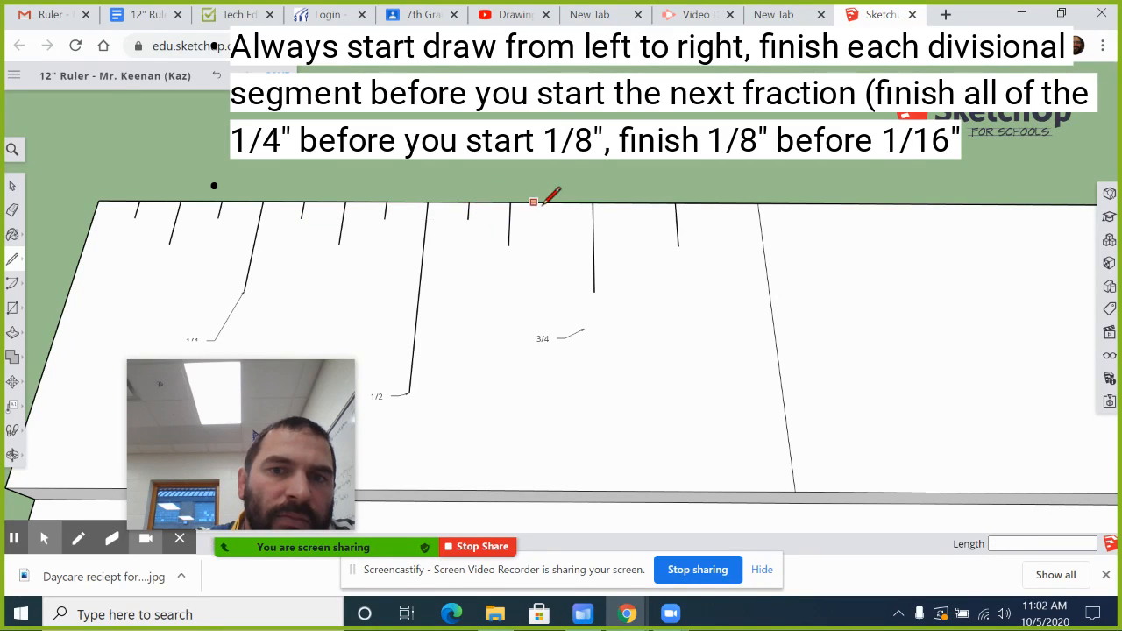
click(551, 204)
click(550, 218)
key(Escape)
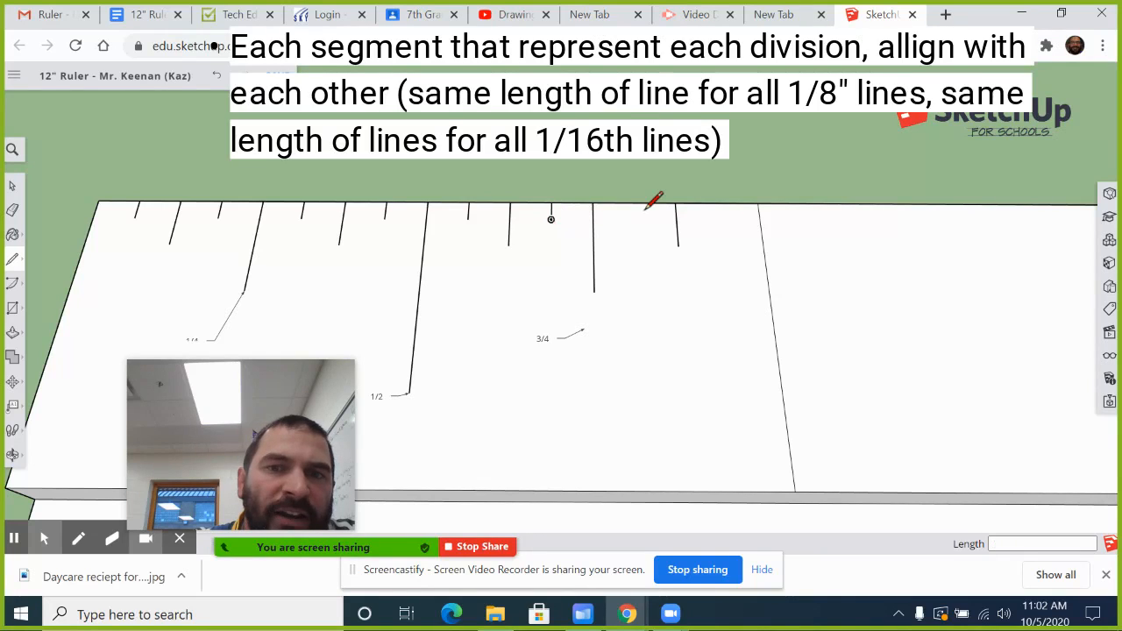
Draw the 13/16 and 15/16 marks 3/8" long from the edge midpoints beside the 7/8 mark.
click(634, 203)
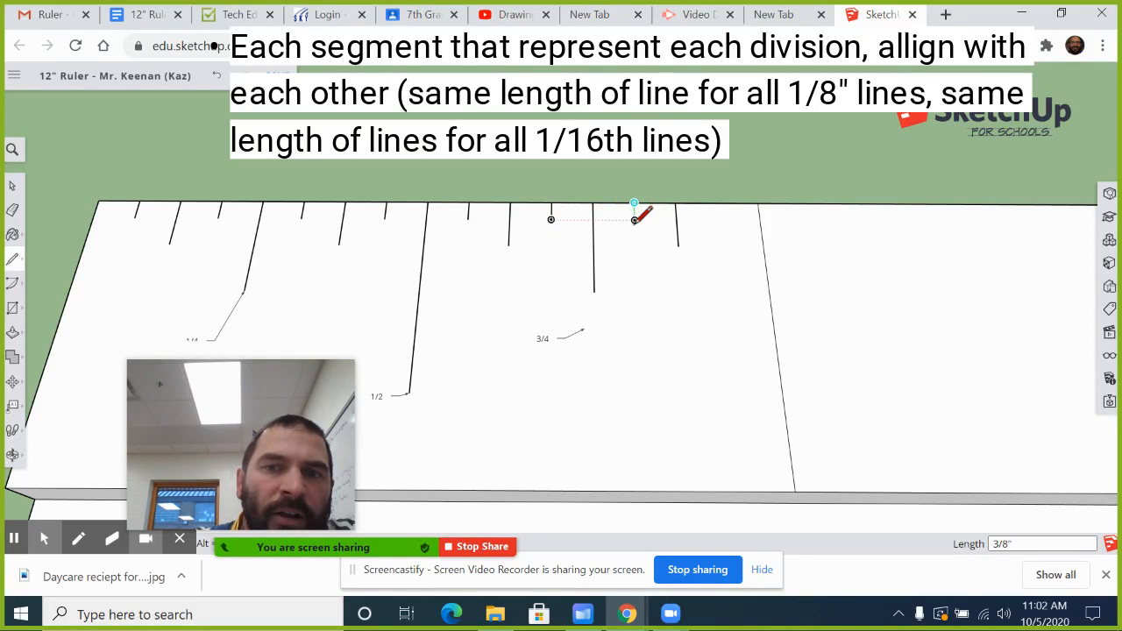
click(633, 219)
key(Escape)
click(717, 205)
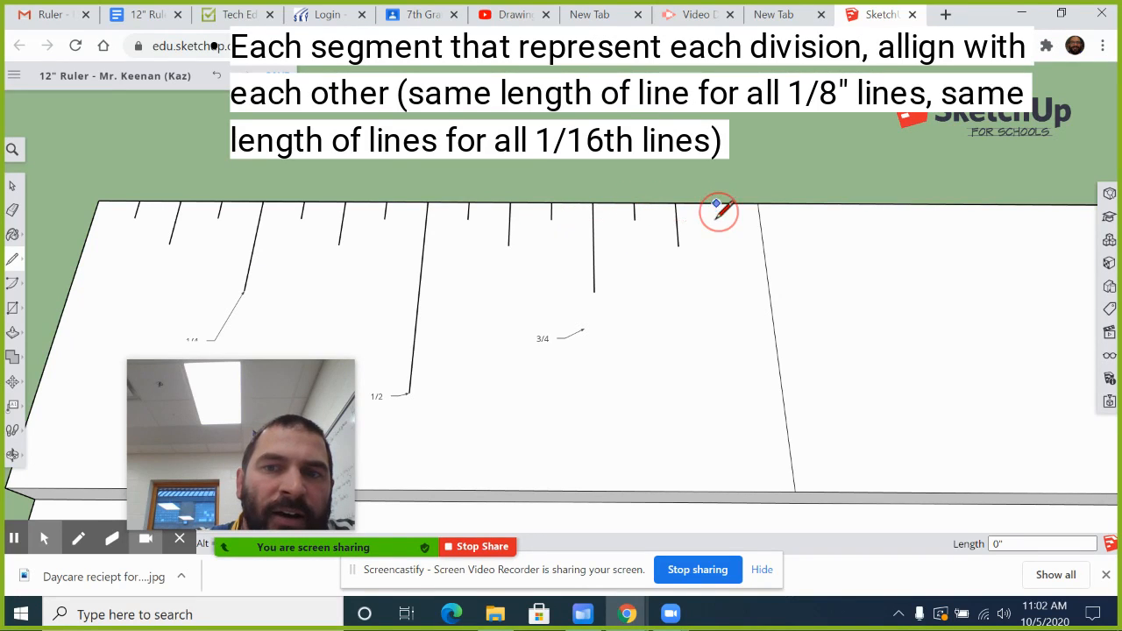
click(718, 220)
key(Escape)
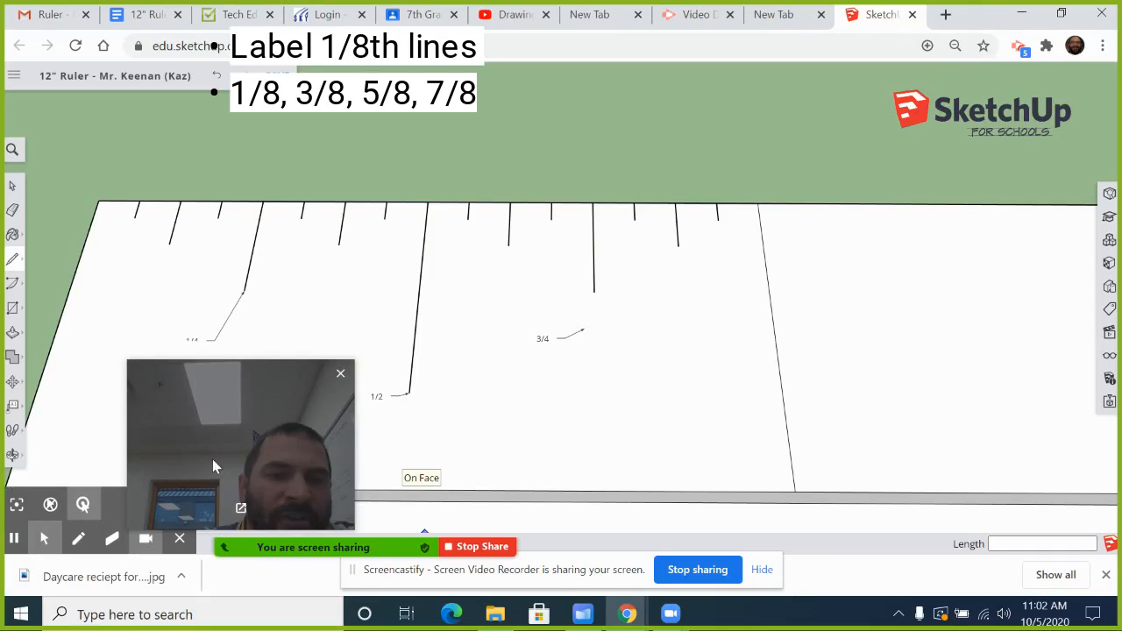
Label the first eighth-inch mark 1/8 with leader text from its lower endpoint to just below it.
click(13, 407)
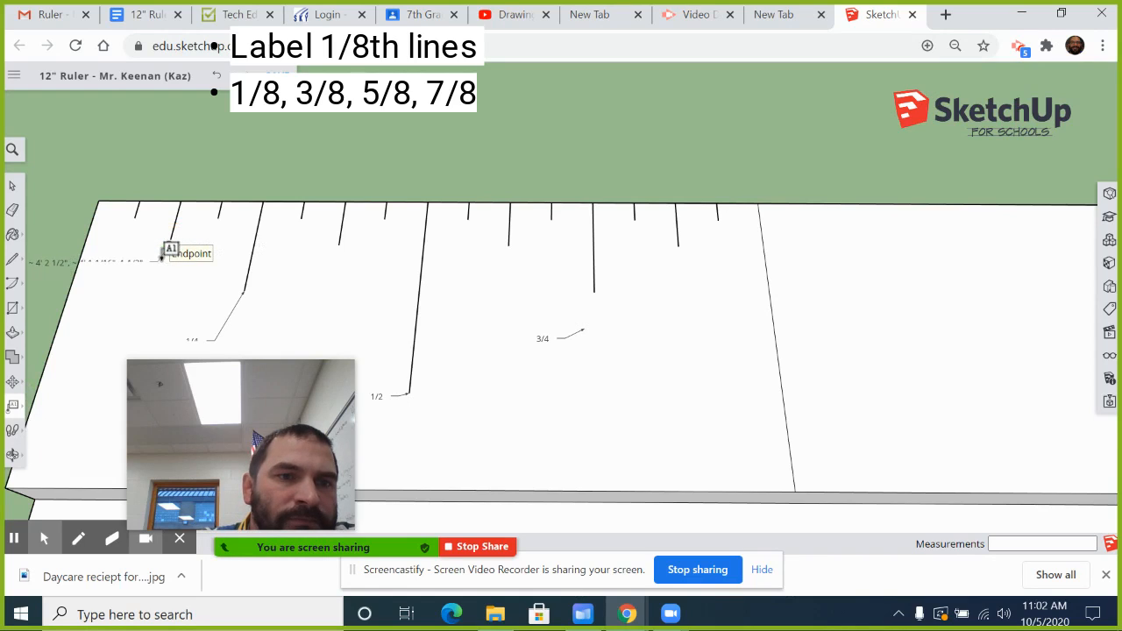
mouse_move(165, 252)
middle_down()
mouse_move(167, 293)
mouse_move(171, 260)
middle_up()
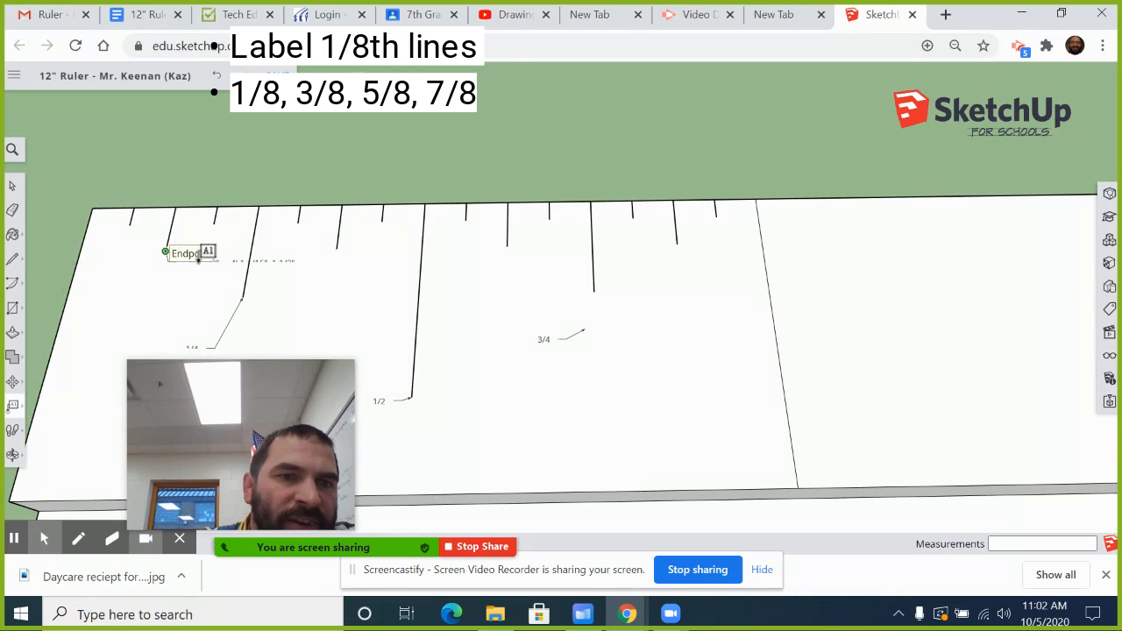
scroll(601, 305, up, 1)
scroll(1021, 311, down, 4)
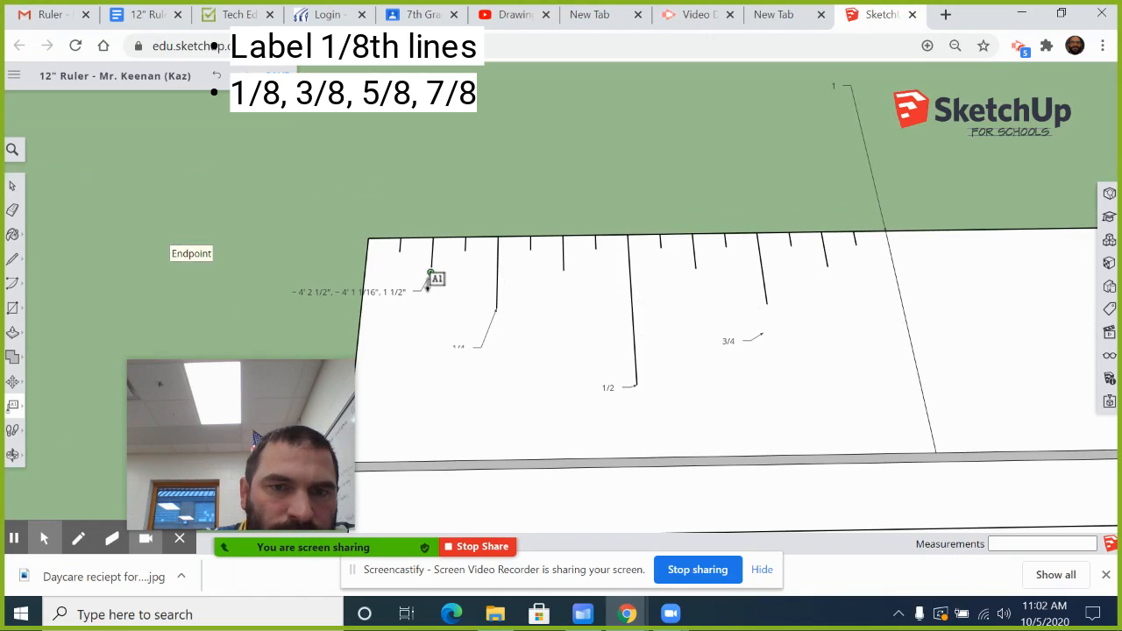
click(415, 289)
triple_click(411, 289)
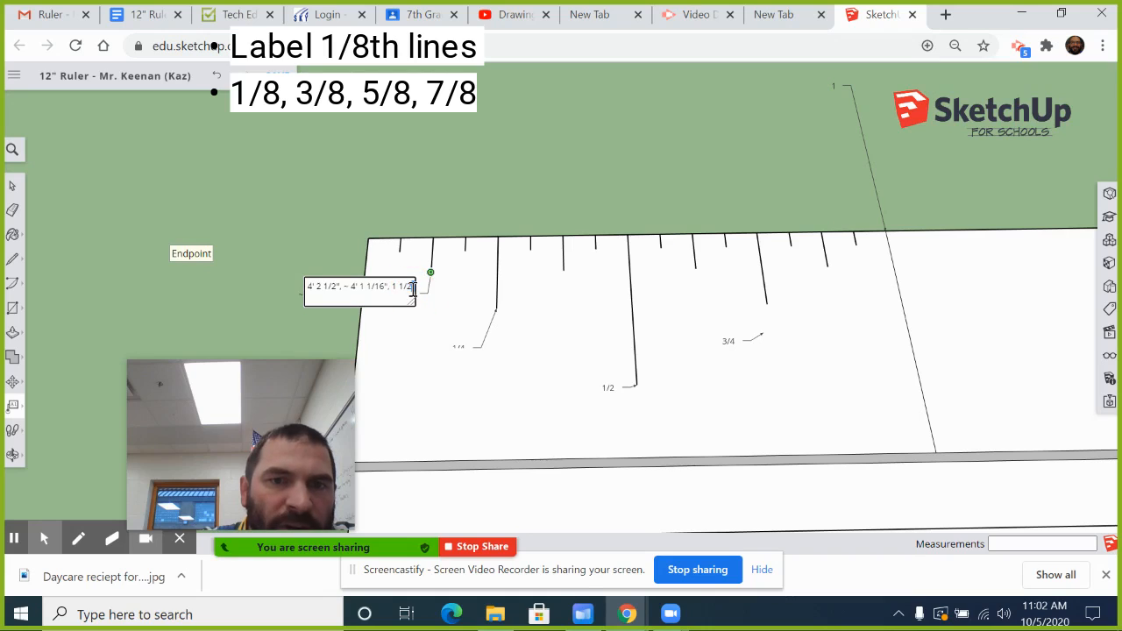
text(1/8)
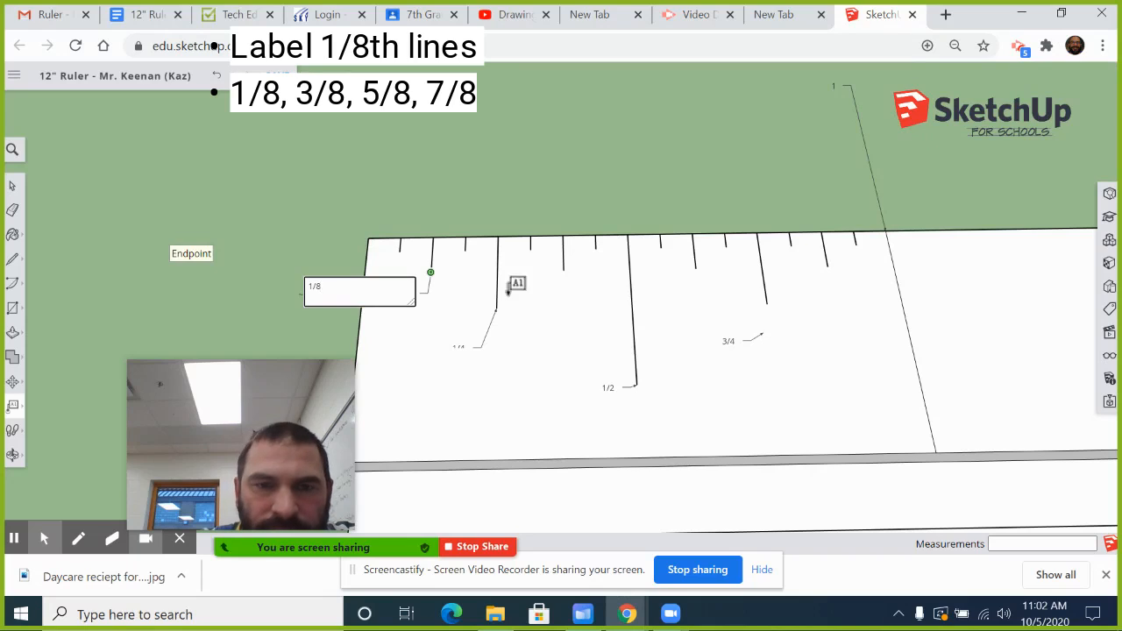
click(554, 277)
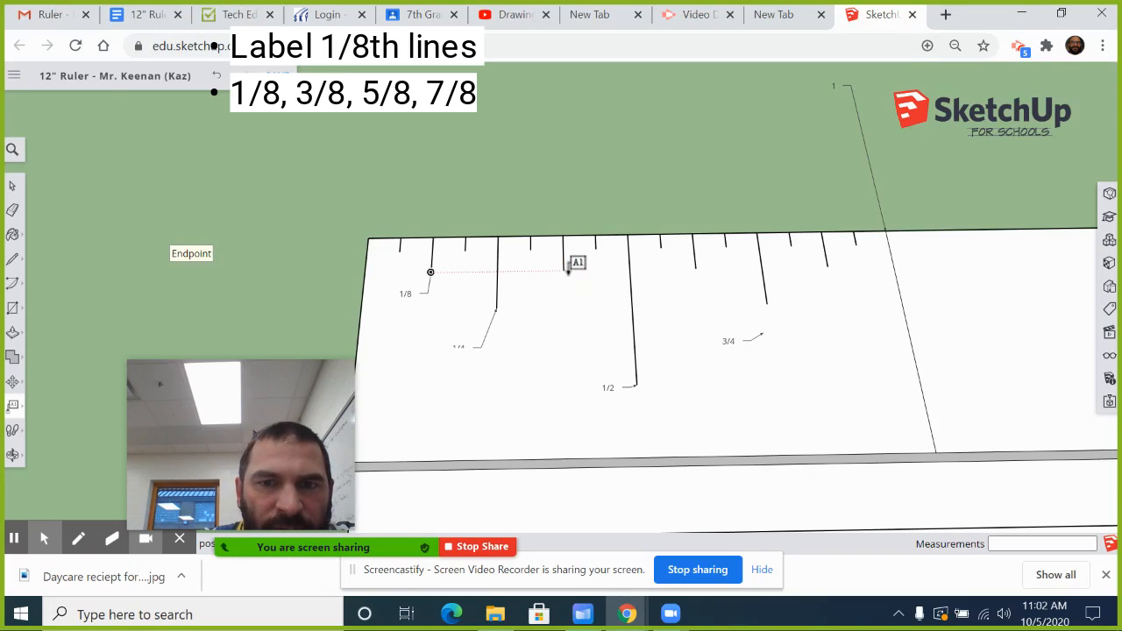
Label the 3/8 mark with leader text reading 3/8, running from its lower endpoint to just below it.
click(562, 272)
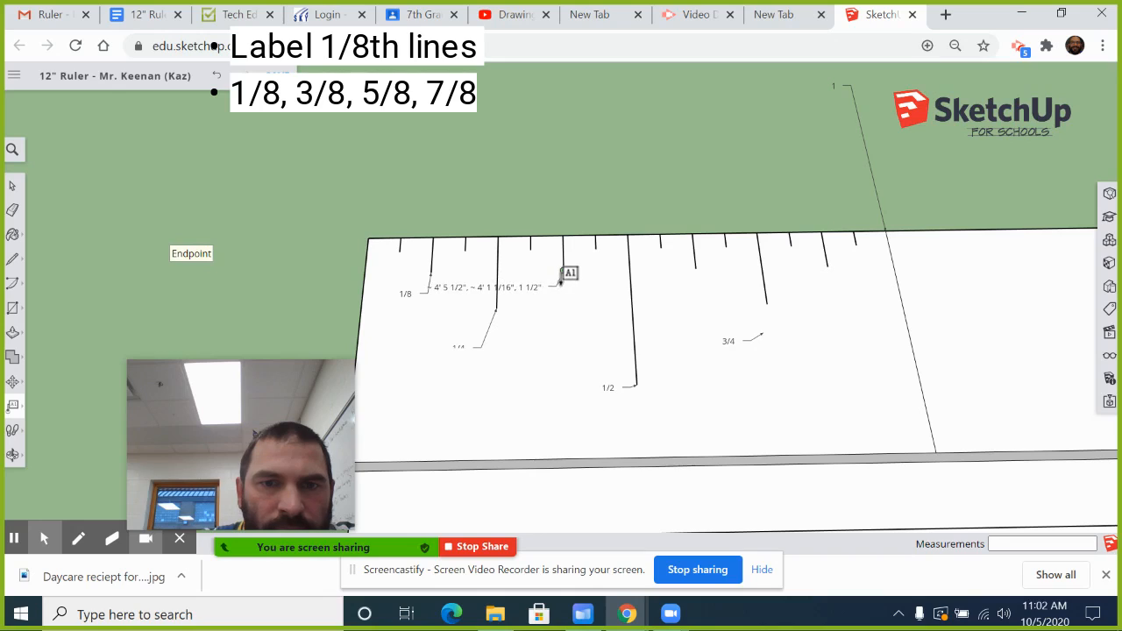
click(561, 281)
triple_click(531, 284)
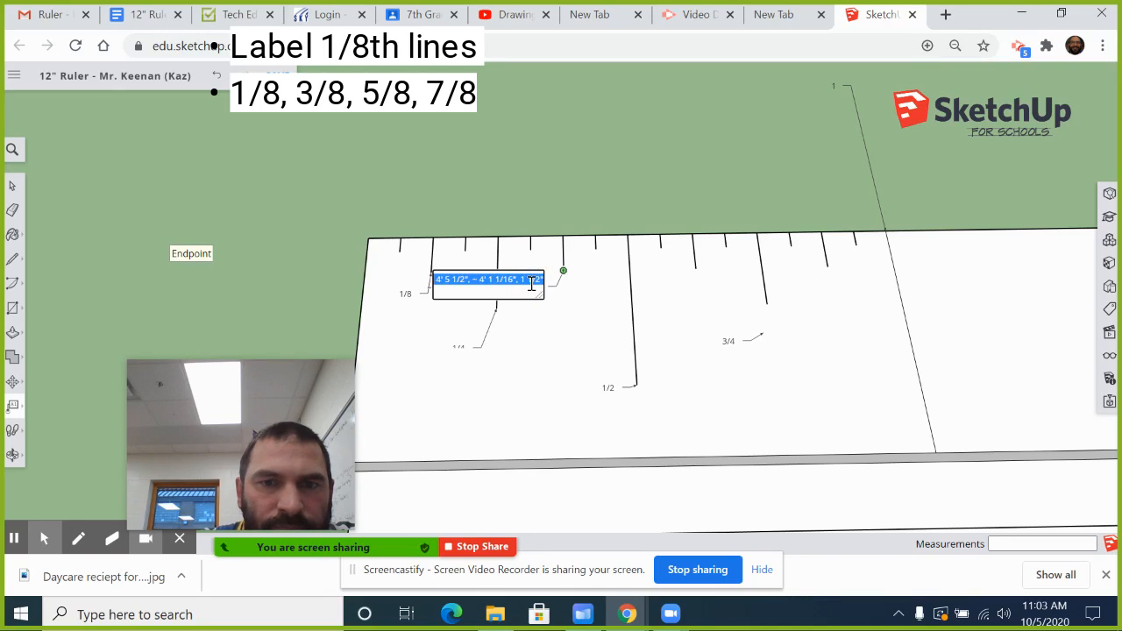
text(3)
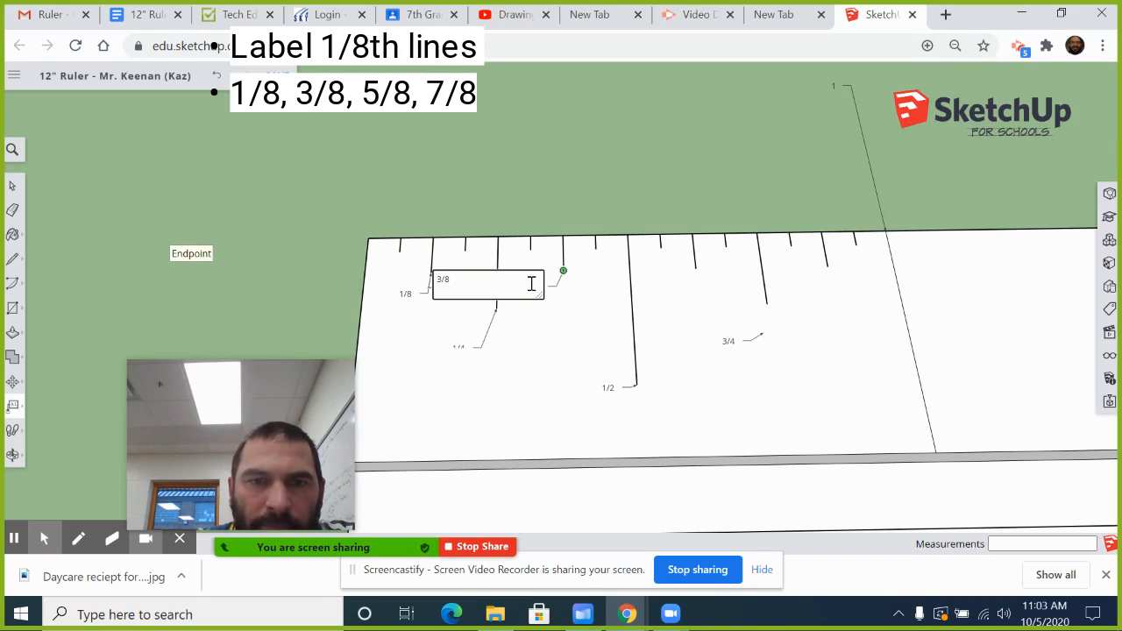
text(/8)
click(597, 309)
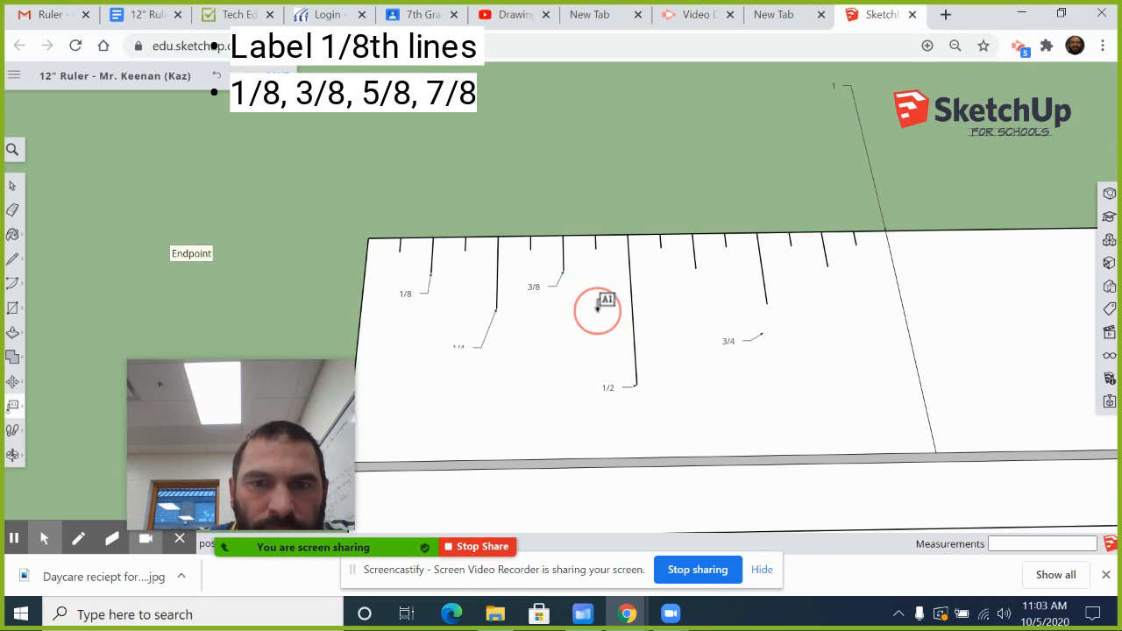
Label the 5/8 mark with leader text reading 5/8 from its lower endpoint, level with the 3/8 label.
click(694, 268)
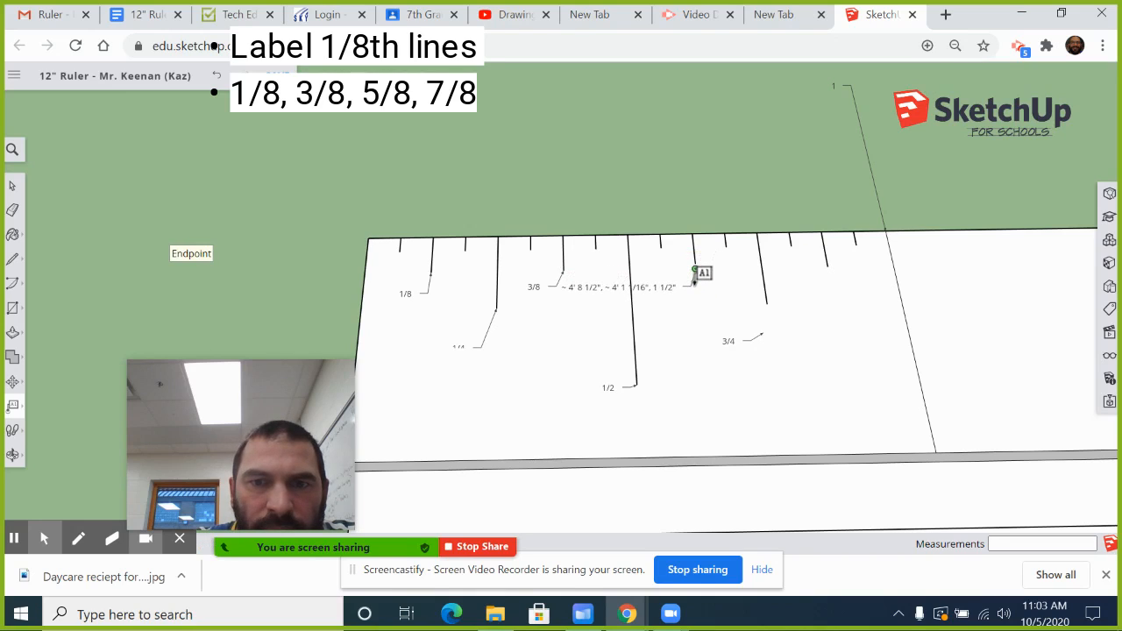
click(695, 276)
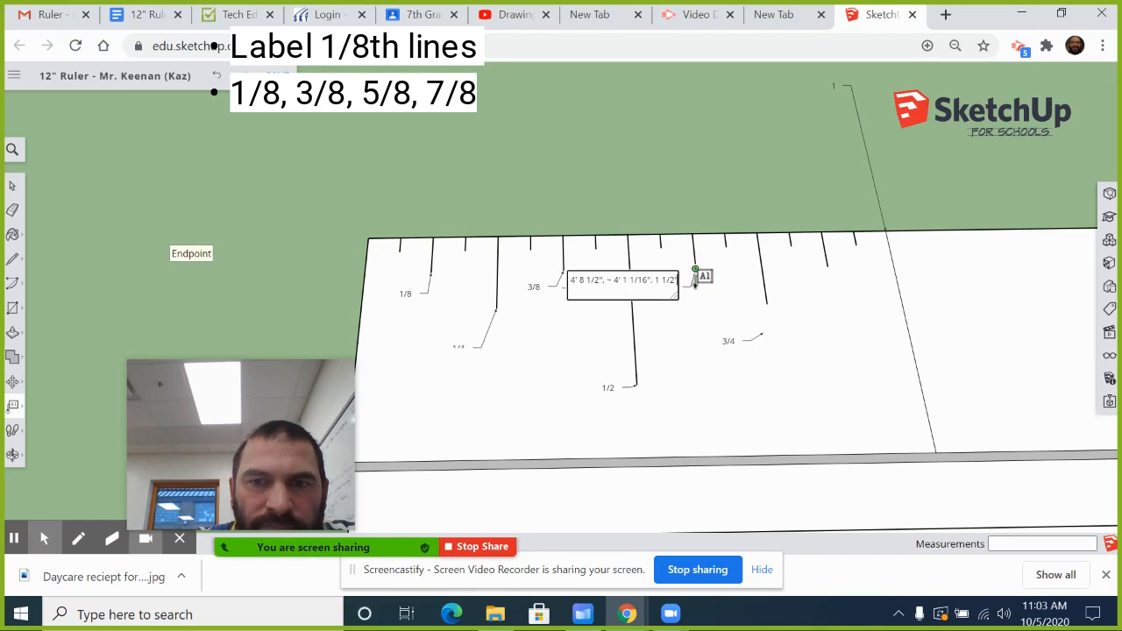
triple_click(640, 289)
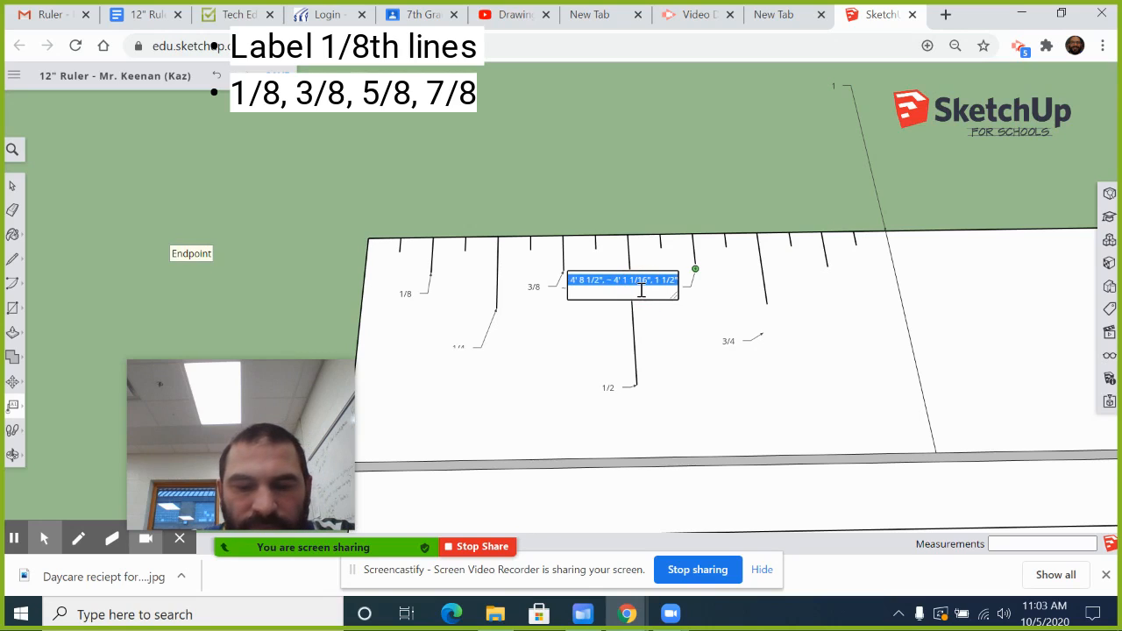
text(5/8)
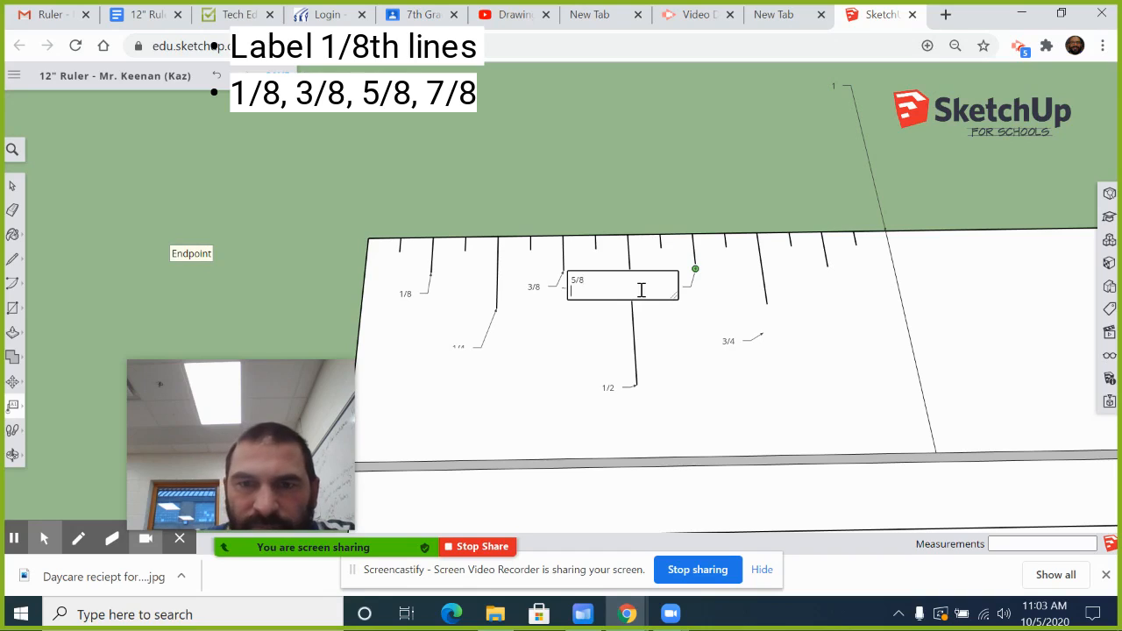
click(730, 307)
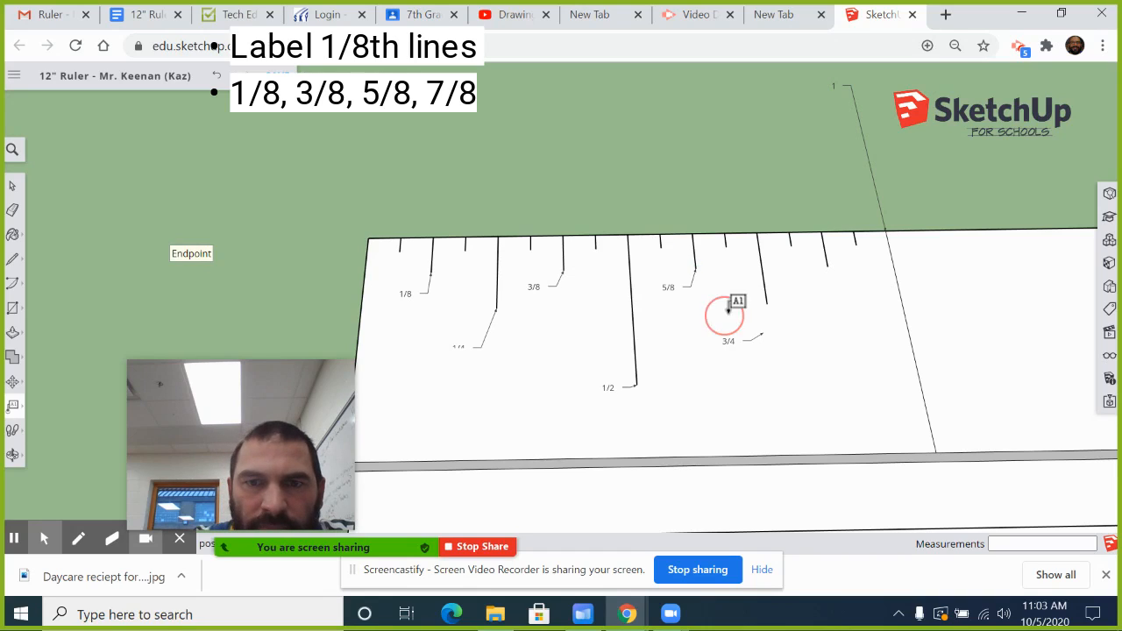
Add leader text reading 7/8 just below the lower endpoint of the last eighth-inch mark.
click(826, 268)
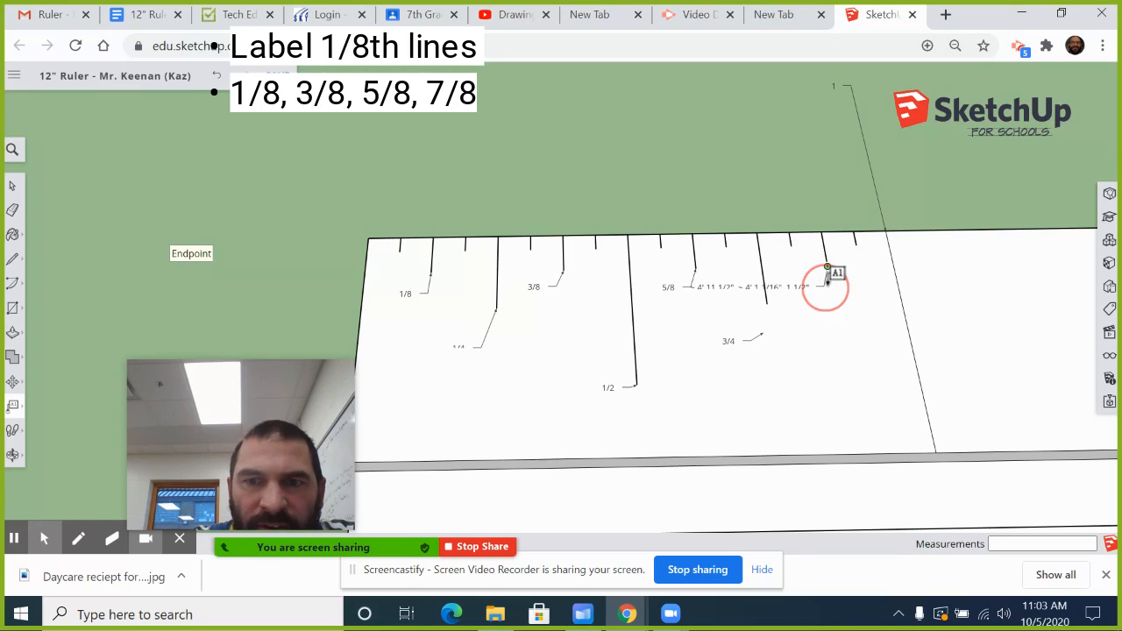
triple_click(788, 279)
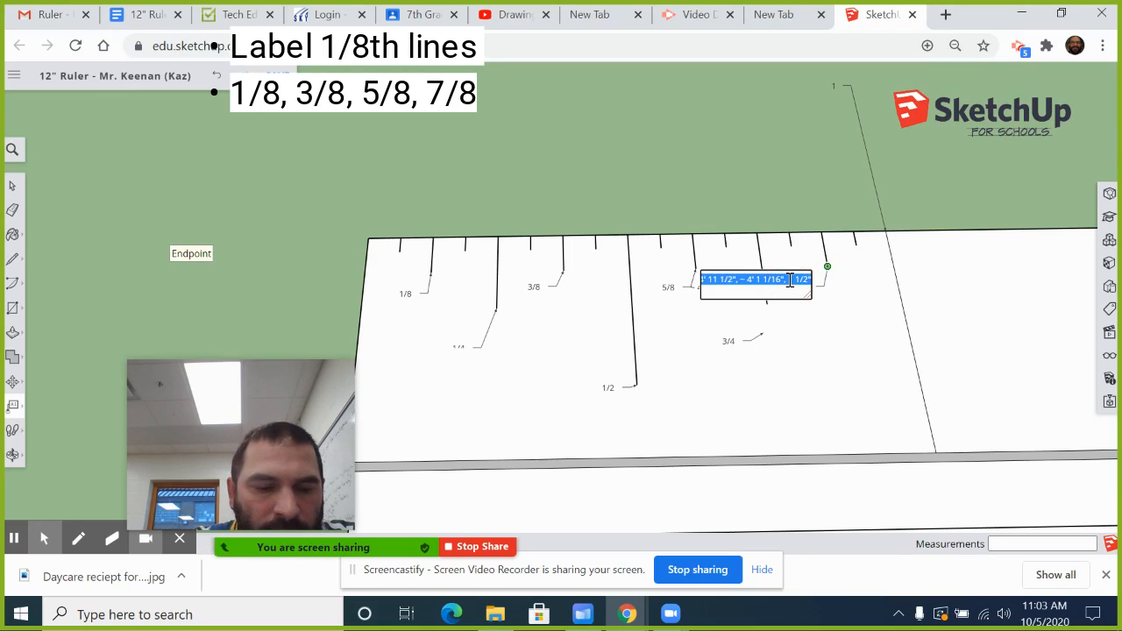
text(7)
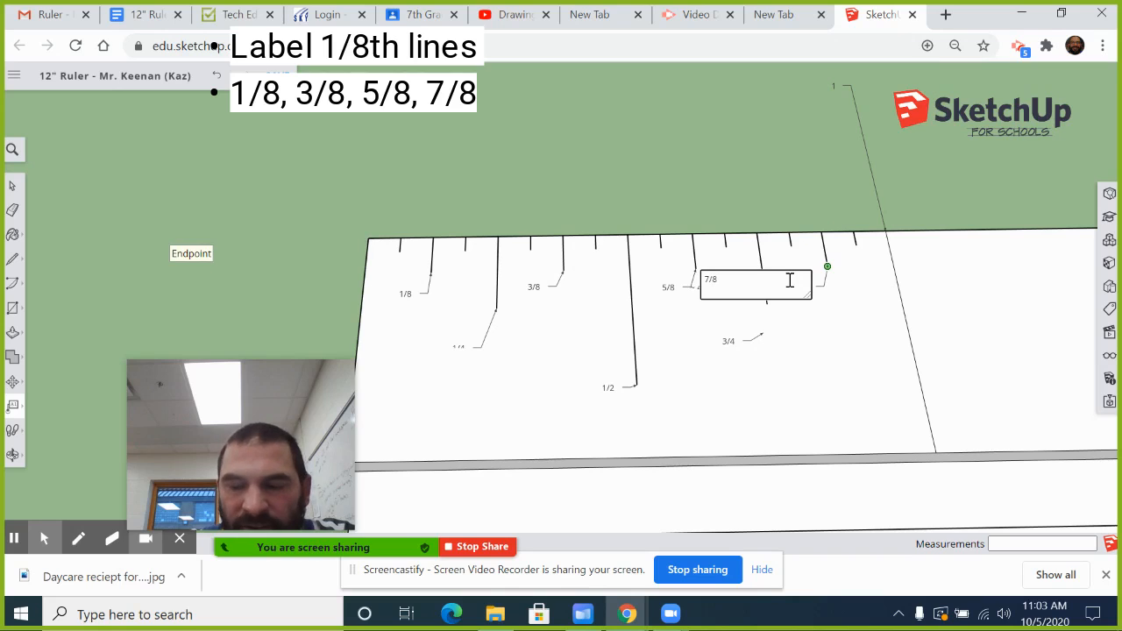
text(/8)
click(834, 371)
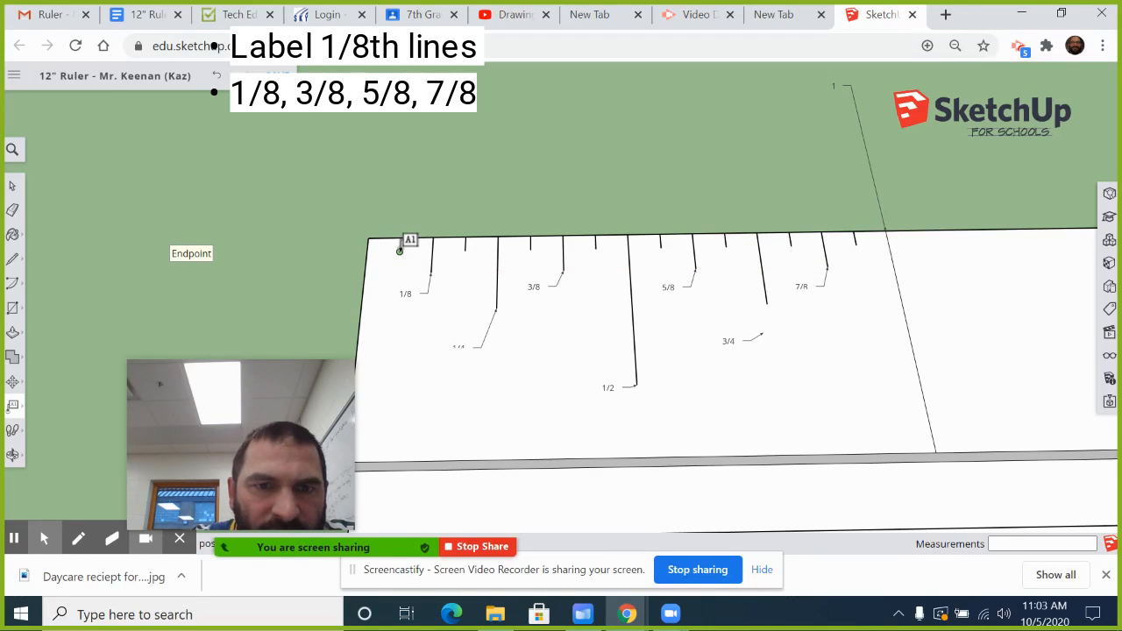
Label the first sixteenth-inch mark 1/16 with leader text from its lower endpoint toward the ruler's end.
click(400, 252)
click(372, 268)
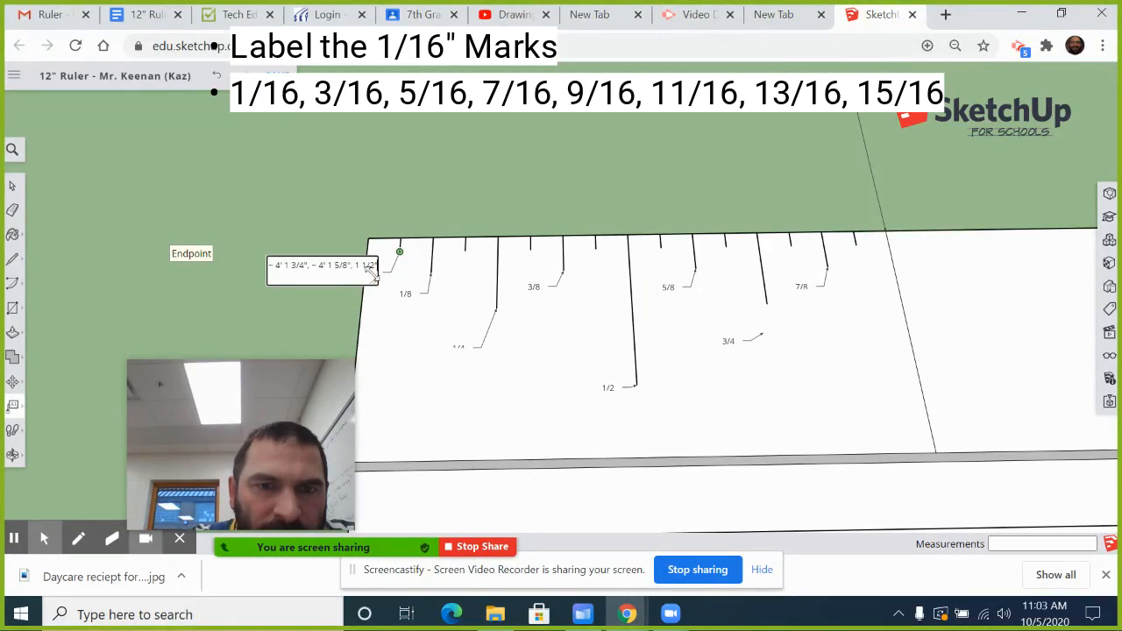
triple_click(361, 265)
text(1/16)
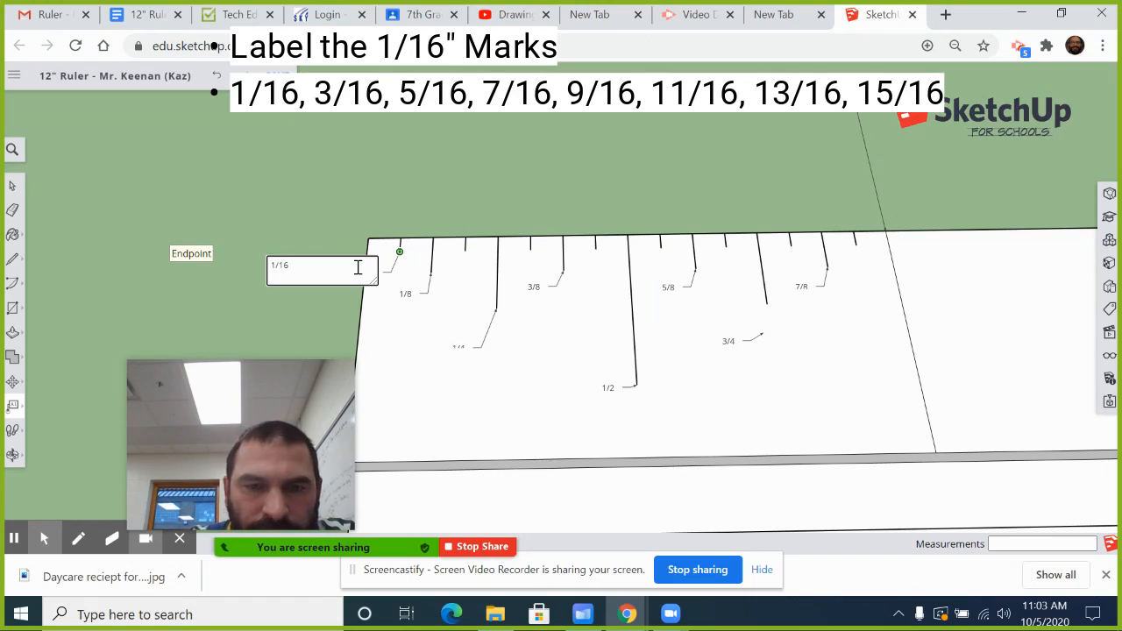
Label the sixteenth-inch mark between 1/8 and 1/4 as 3/16 with leader text starting just below the mark.
click(464, 254)
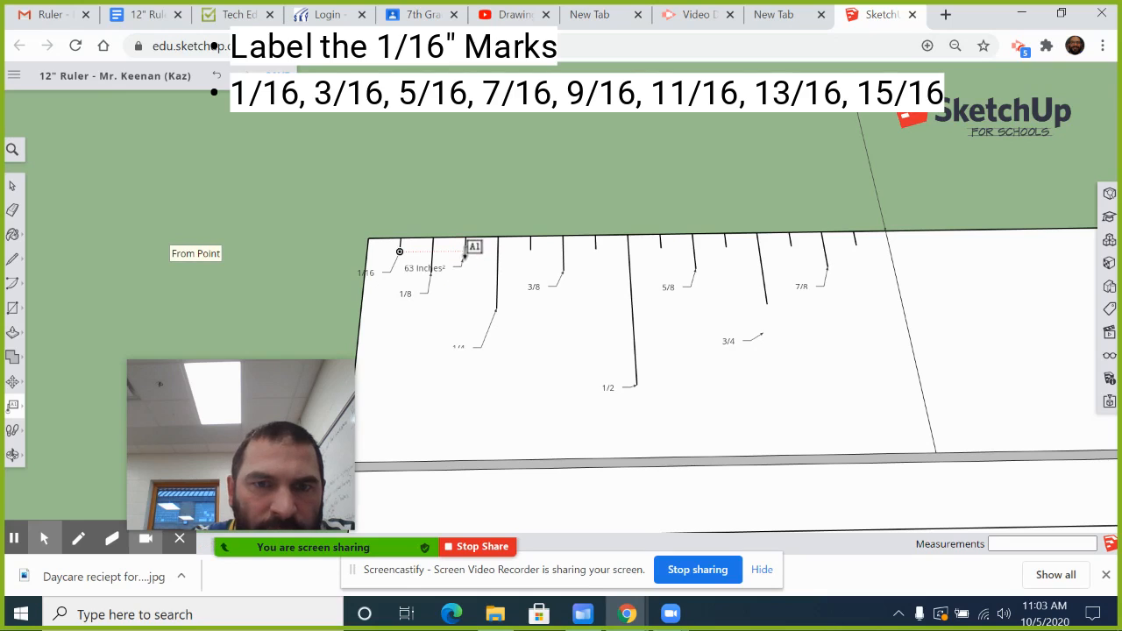
click(464, 260)
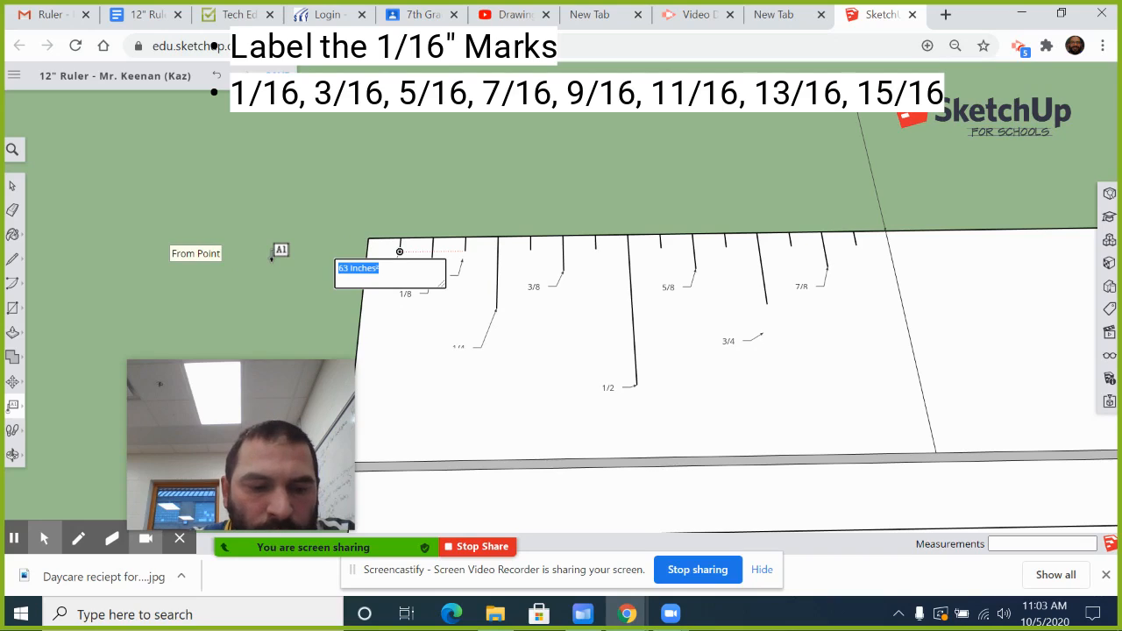
text(3)
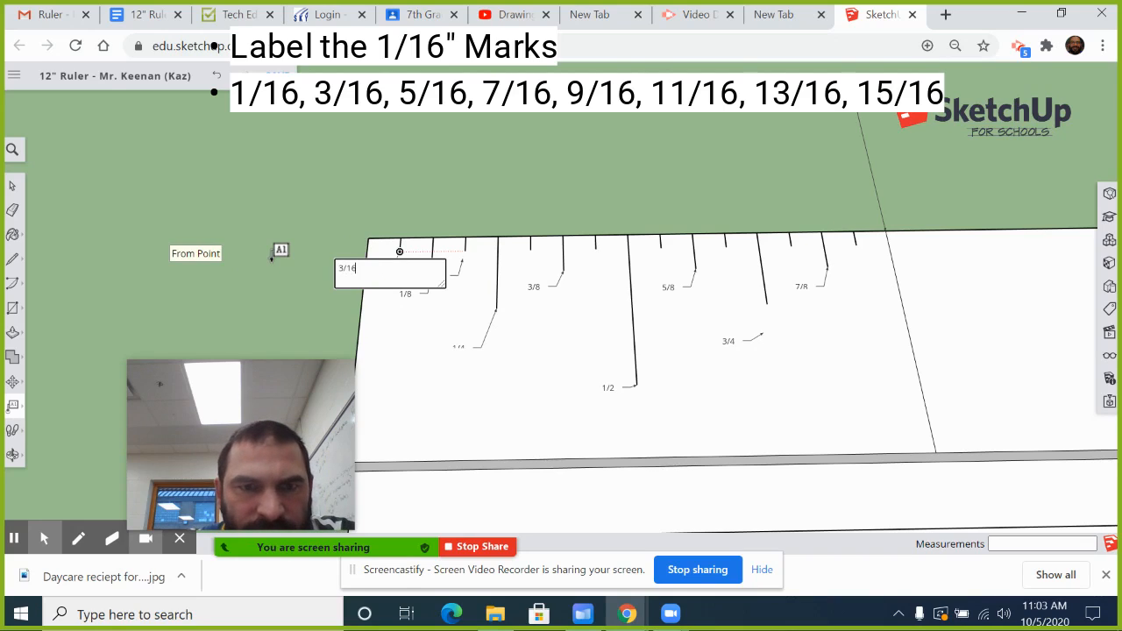
text(/16)
key(Return)
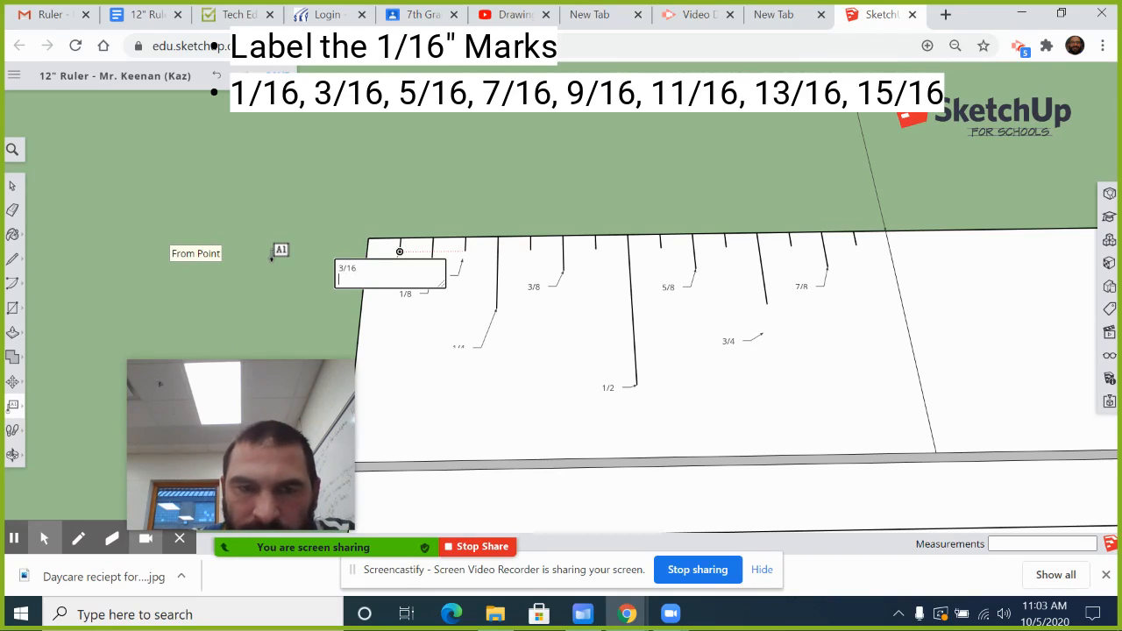
click(531, 249)
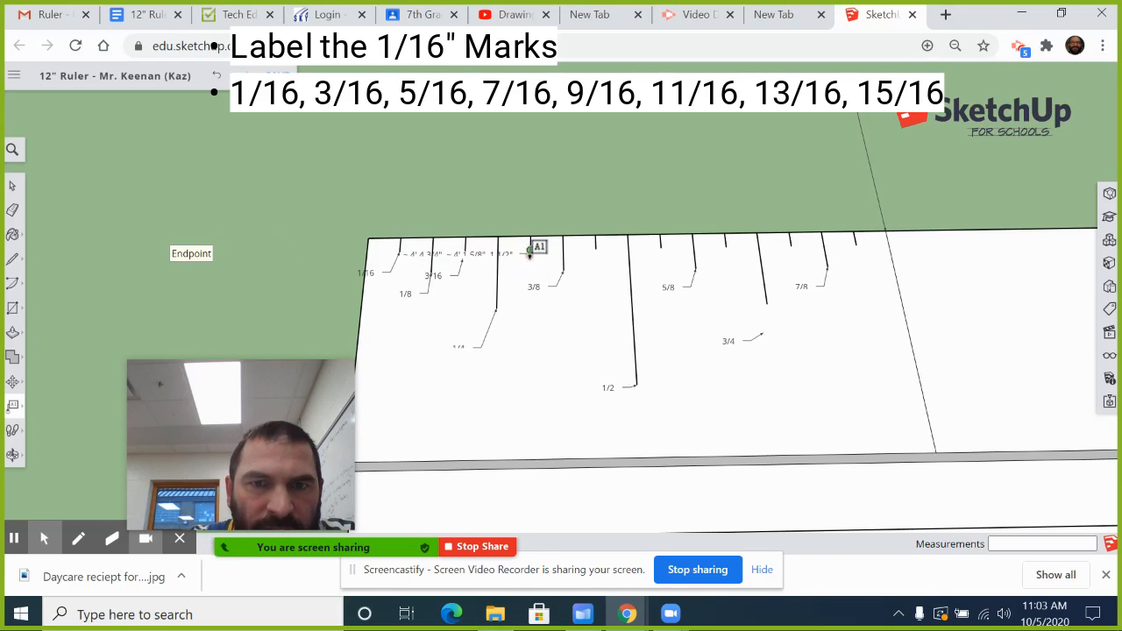
Label the sixteenth-inch mark between 1/4 and 3/8 as 5/16 with leader text from its lower endpoint.
click(531, 249)
click(527, 268)
triple_click(497, 270)
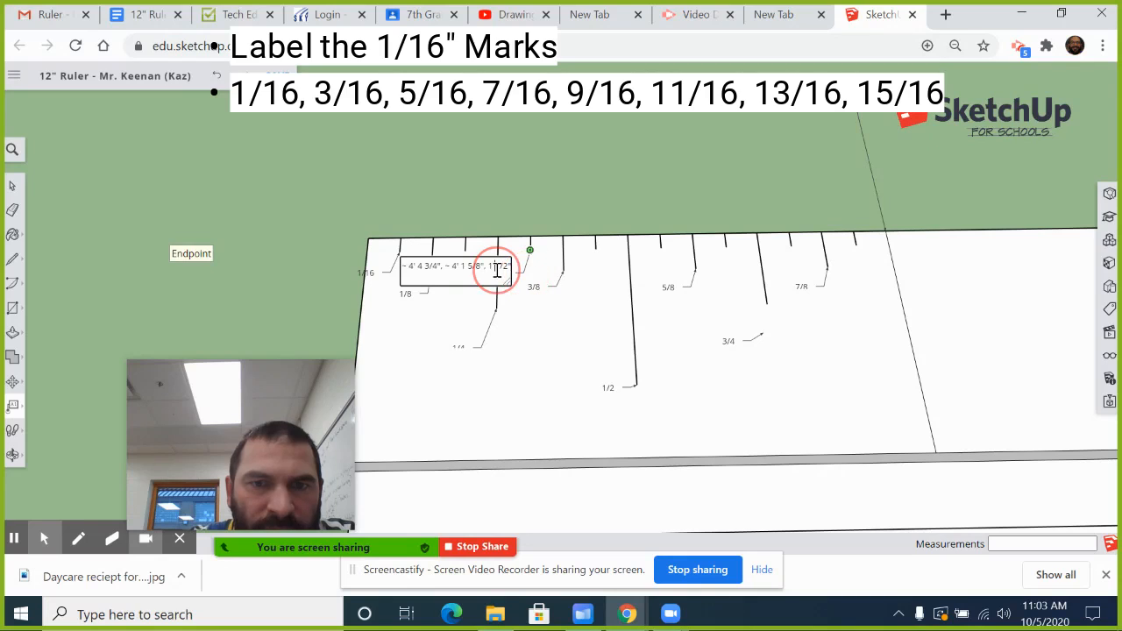
text(5)
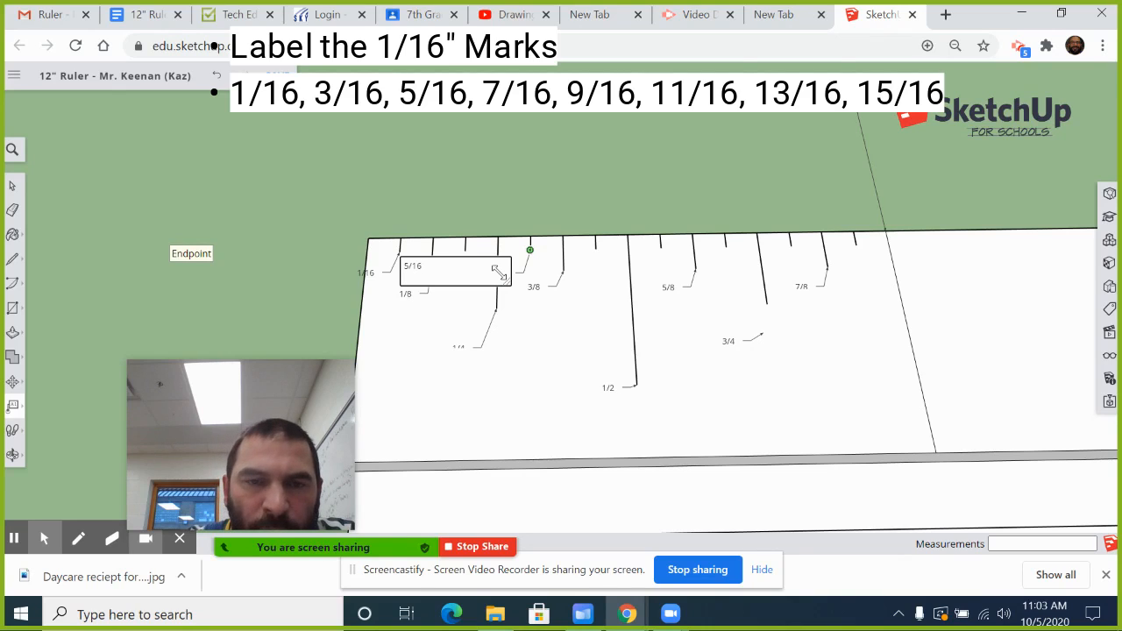
text(/16)
click(554, 252)
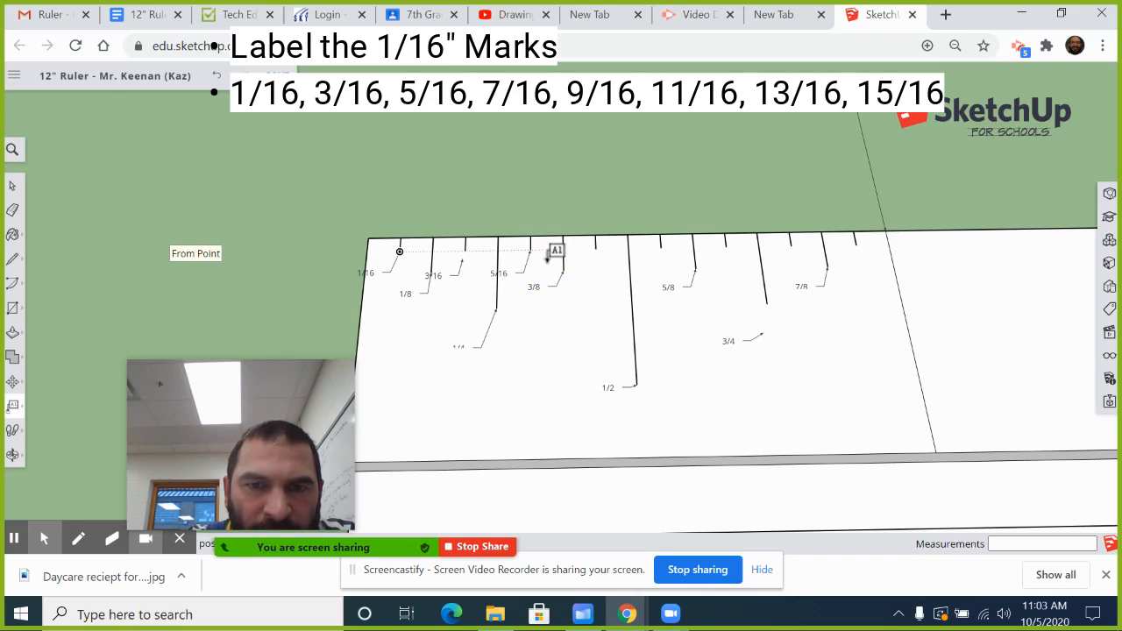
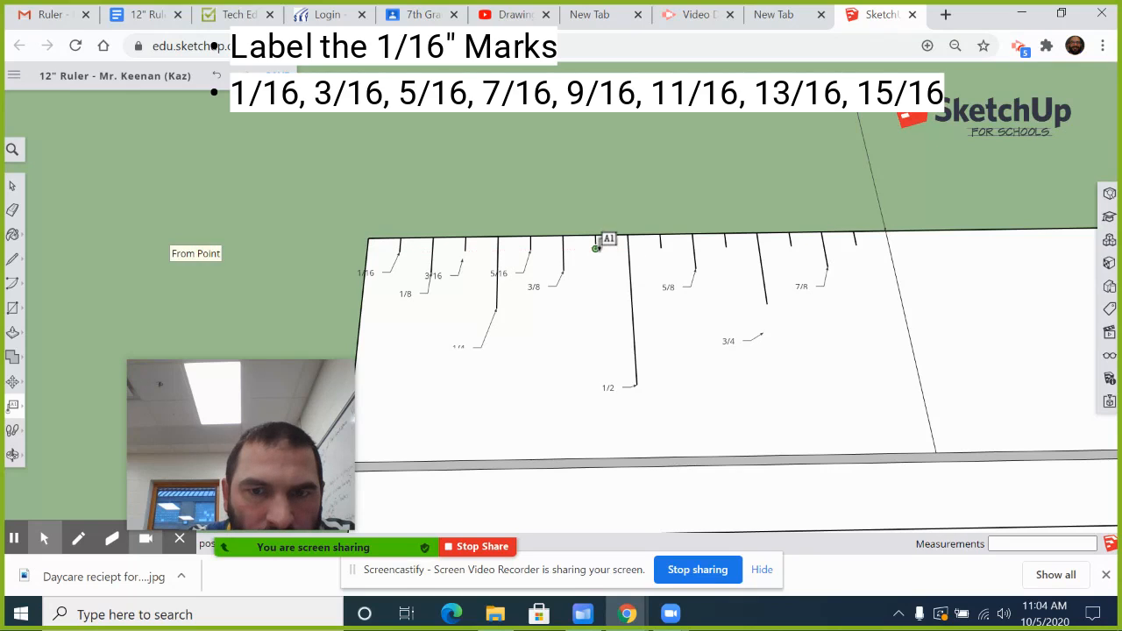
Label the sixteenth-inch mark just before the 1/2 mark as 7/16 with leader text from its lower endpoint.
click(595, 248)
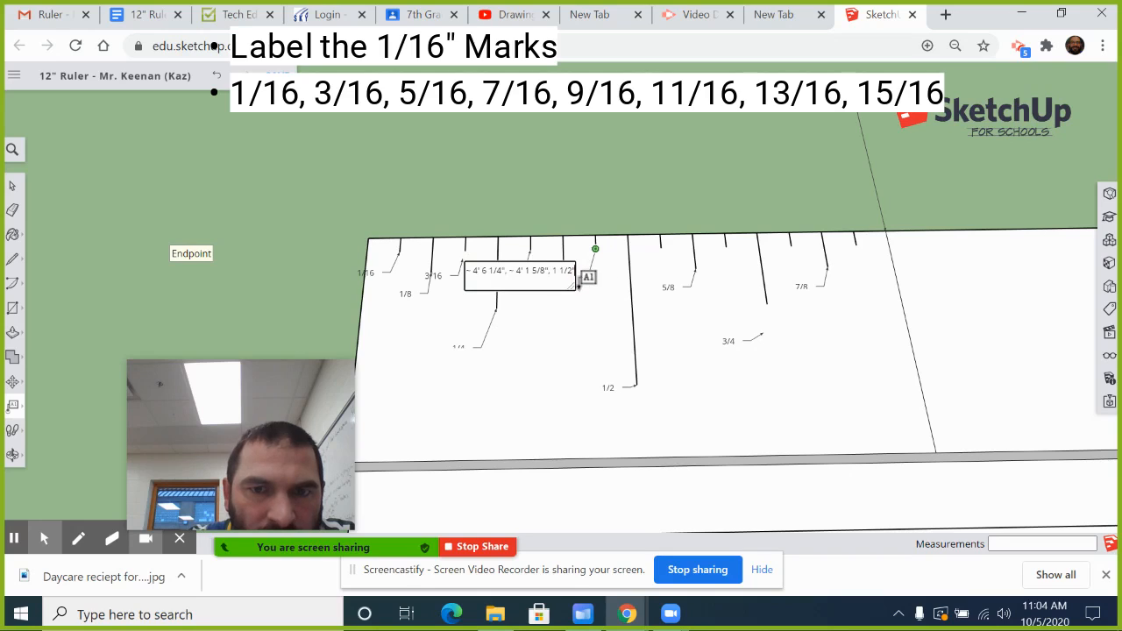
click(546, 272)
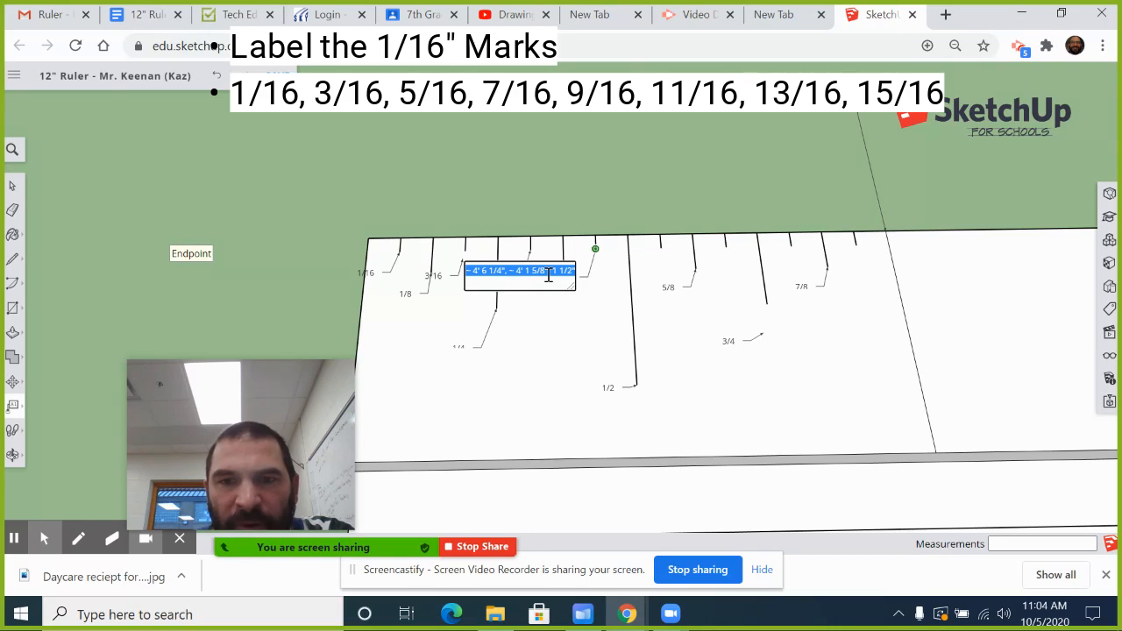
text(7/16)
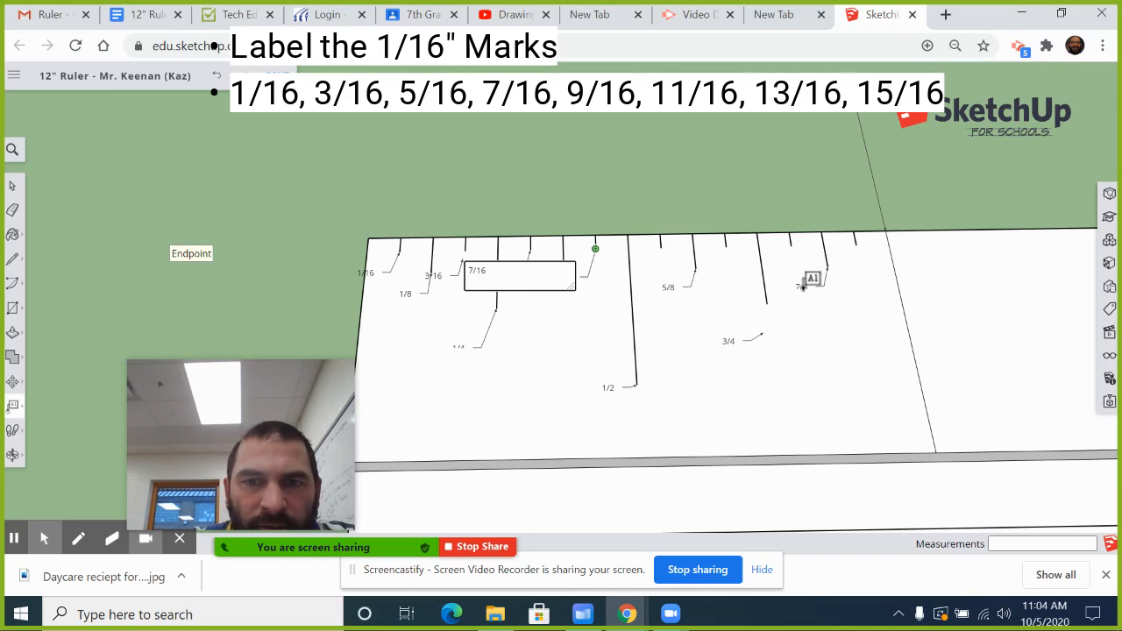
click(695, 293)
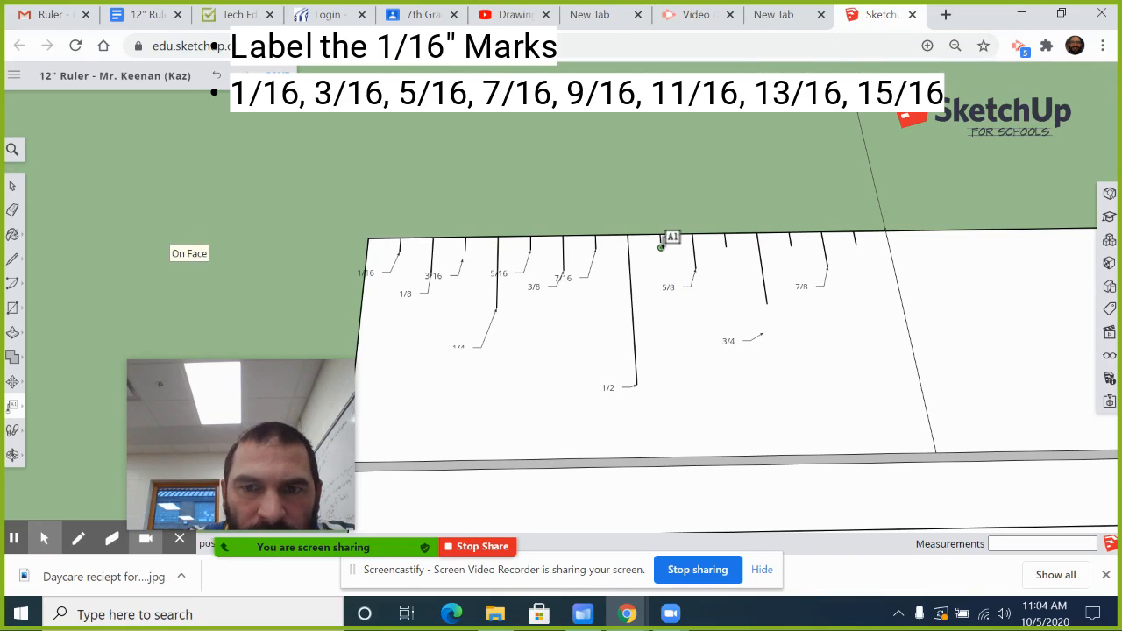
Label the sixteenth-inch mark just after the 1/2 mark as 9/16 with leader text from its lower endpoint.
click(661, 247)
click(656, 265)
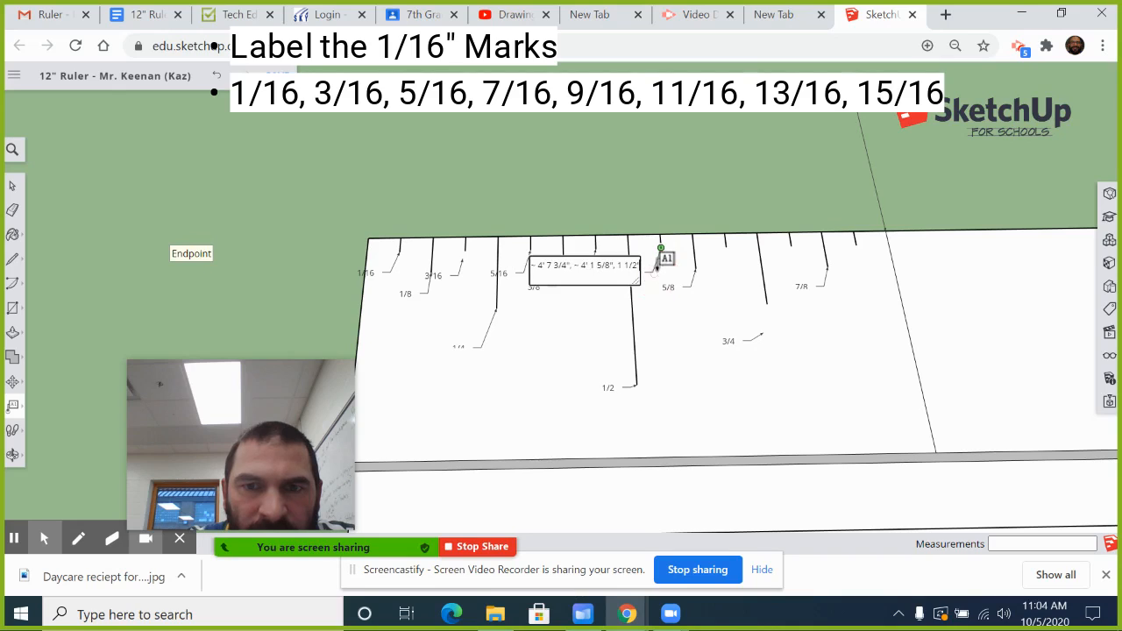
click(628, 268)
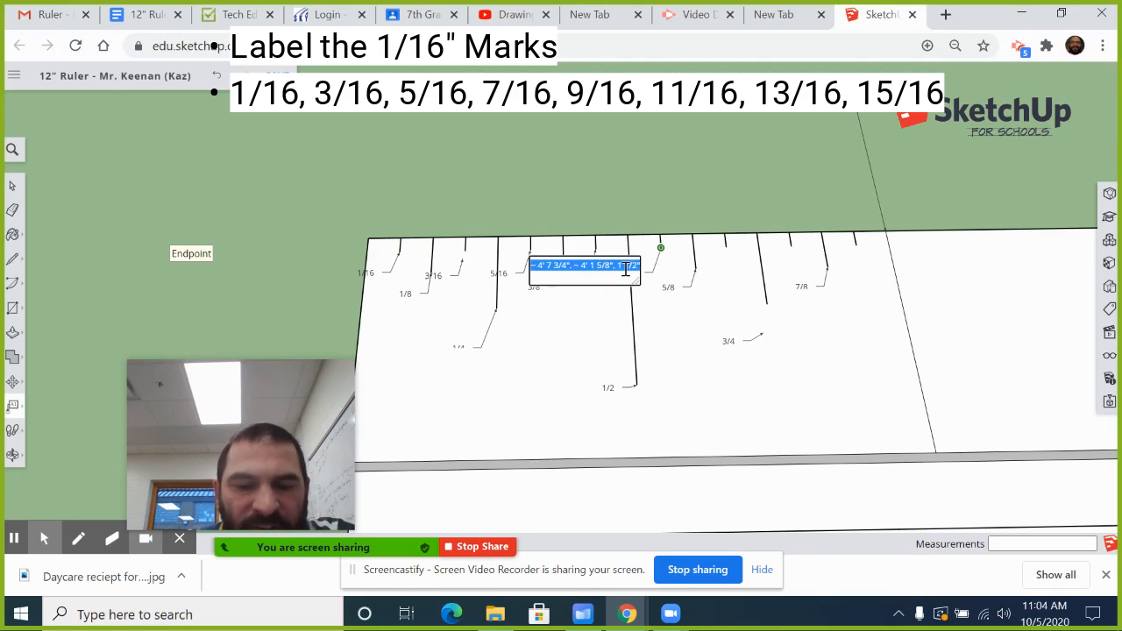
text(9/16)
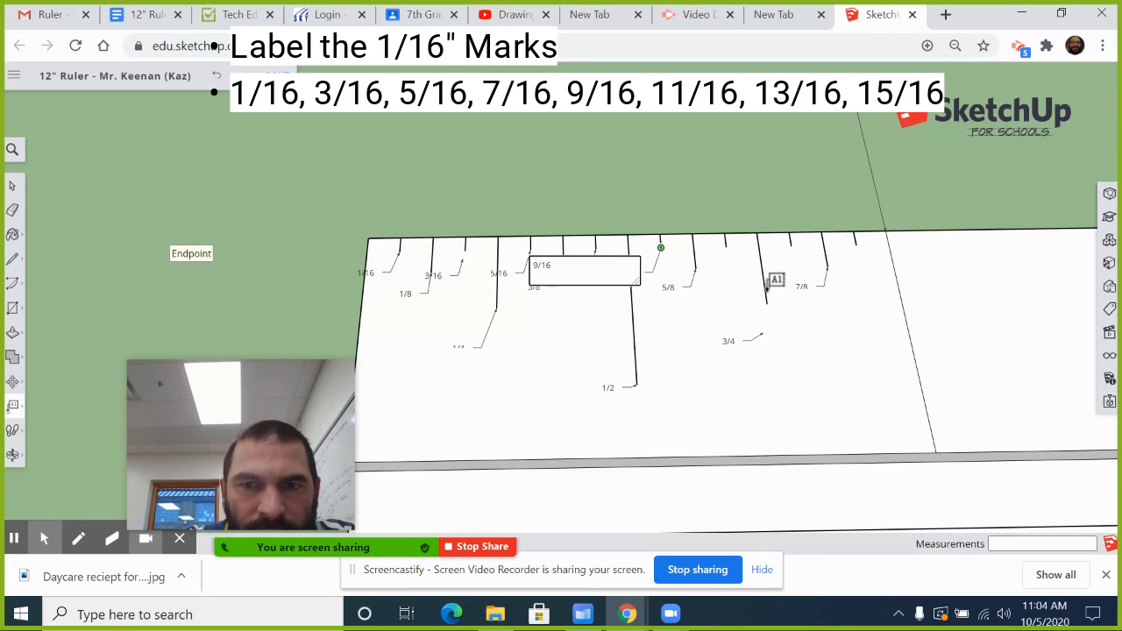
click(741, 289)
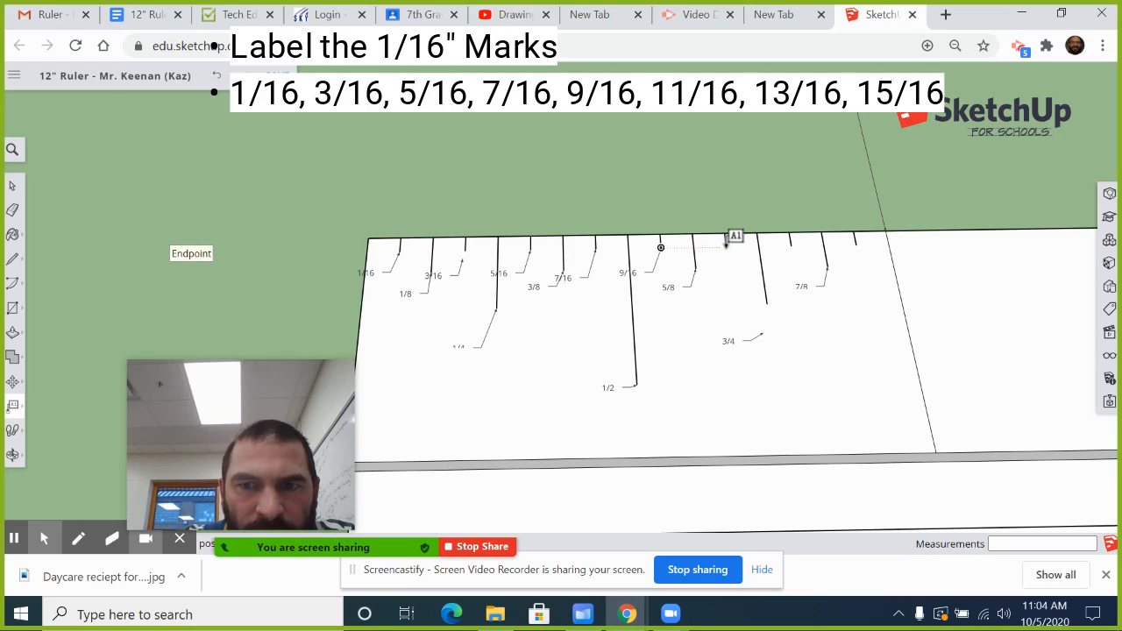
Label the sixteenth-inch mark between 5/8 and 3/4 as 11/16 with leader text from its lower endpoint.
click(726, 247)
click(725, 269)
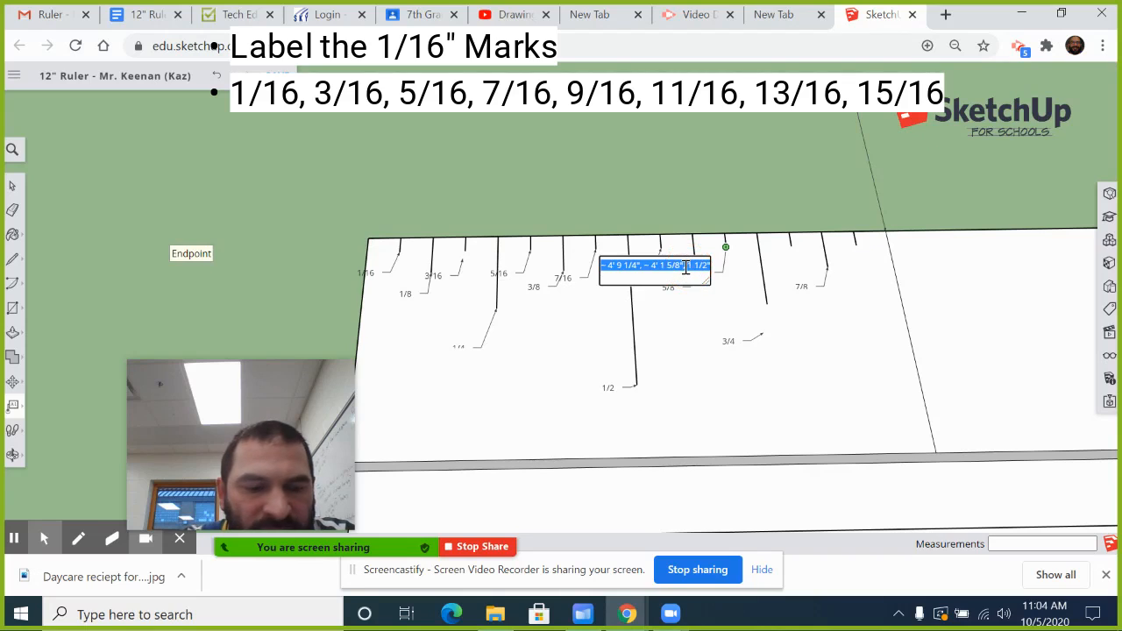
text(11)
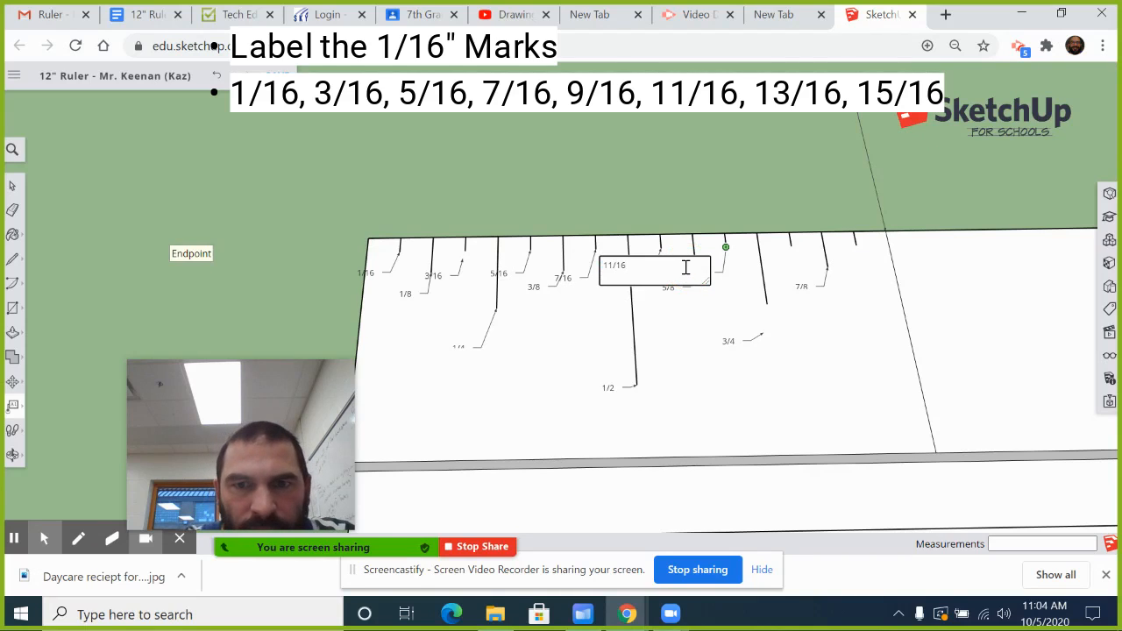
text(/16)
click(750, 272)
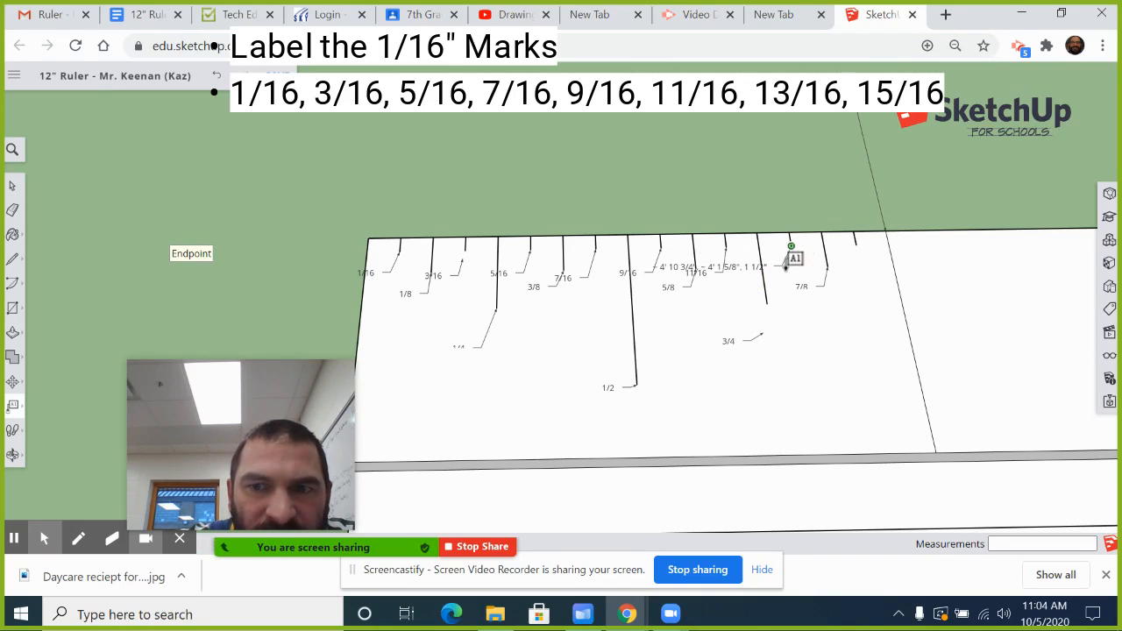
Label the sixteenth-inch mark between 3/4 and 7/8 as 13/16 with leader text from its lower endpoint.
click(791, 245)
click(747, 268)
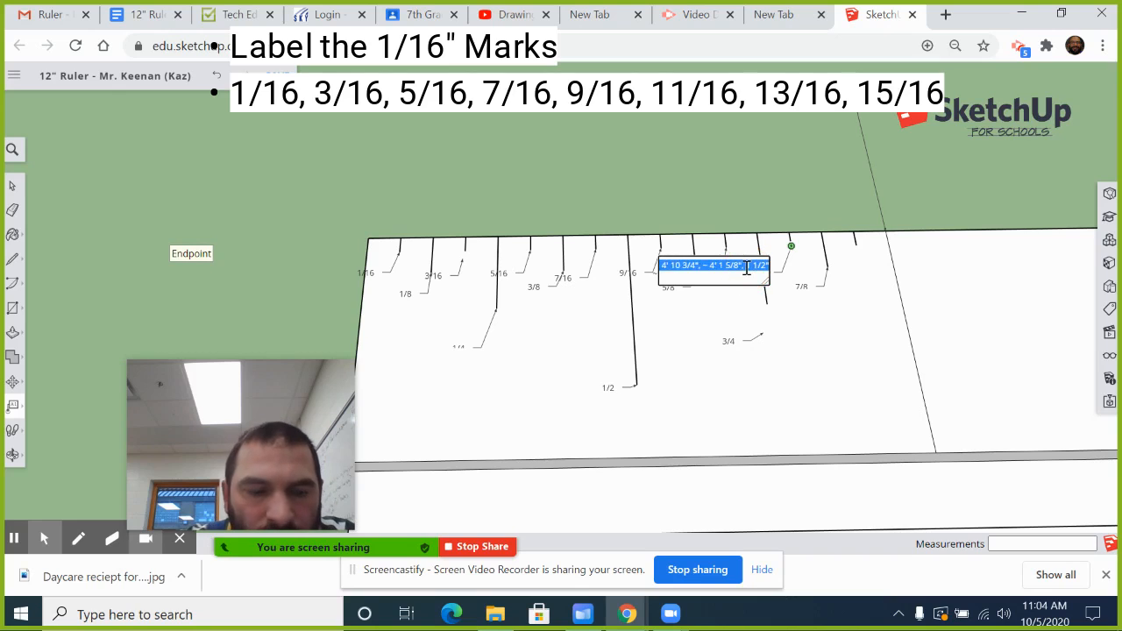
text(13/16)
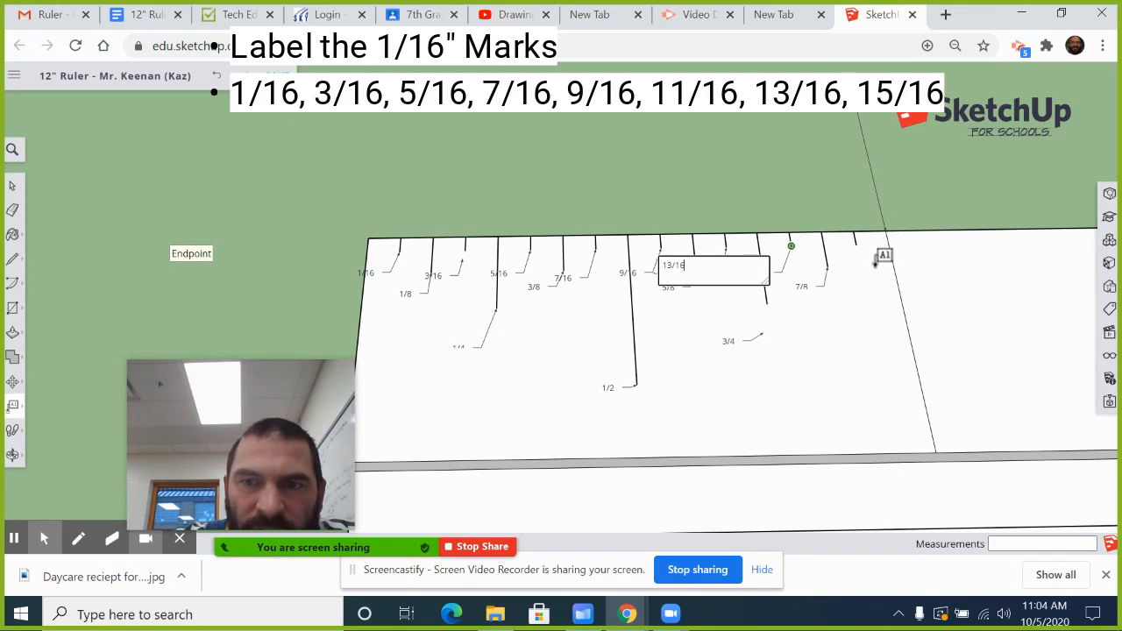
click(874, 264)
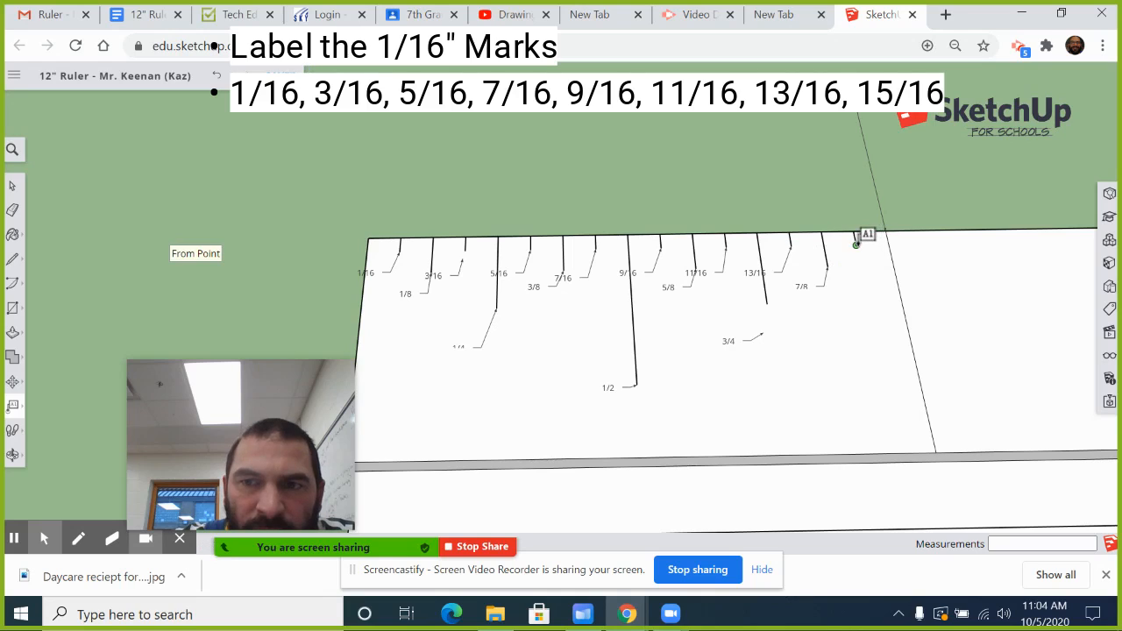
click(851, 279)
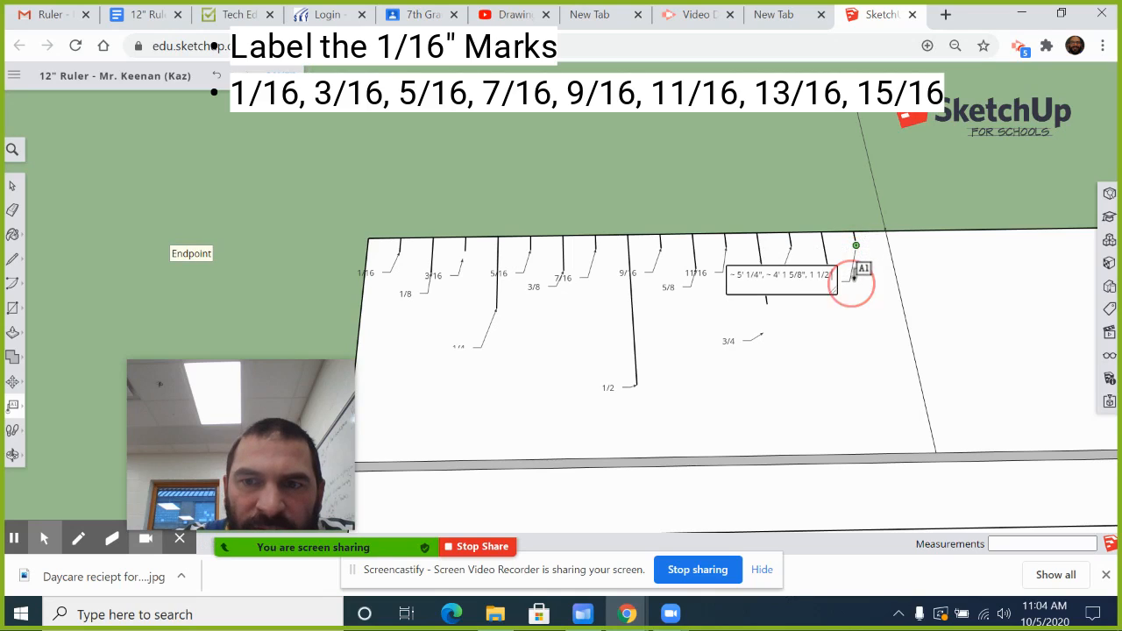
click(814, 274)
triple_click(814, 274)
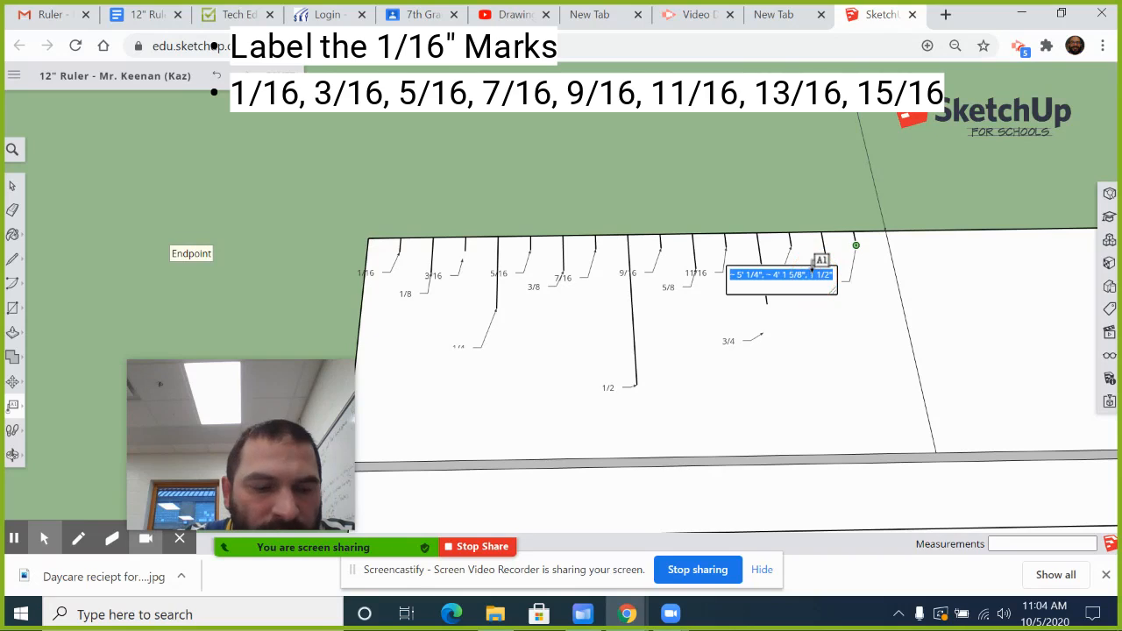
key(Escape)
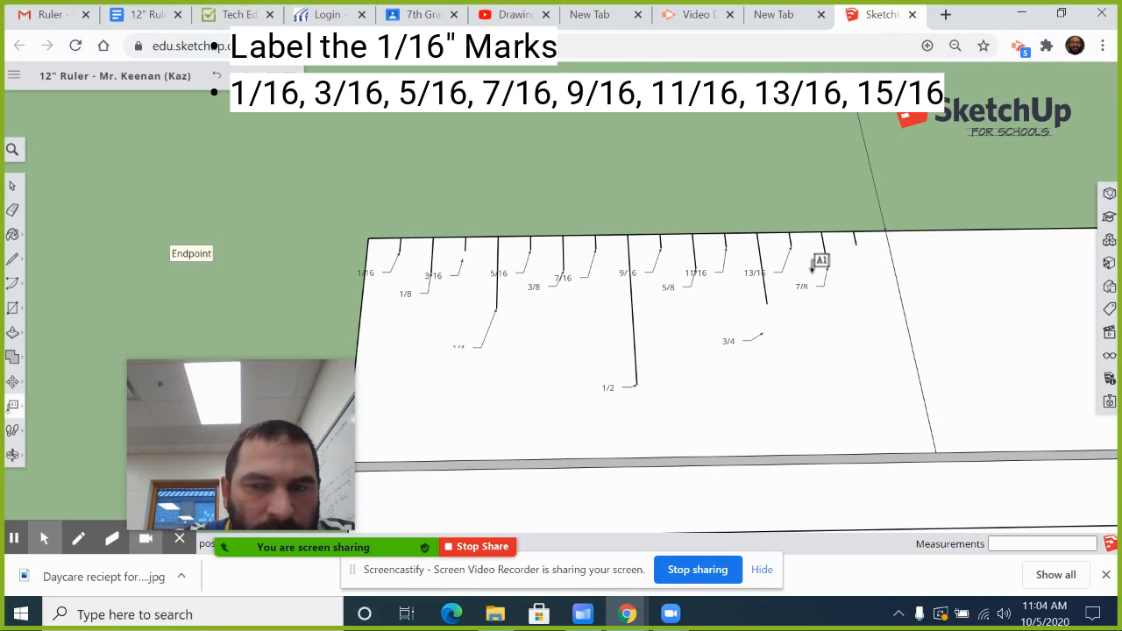
Label the last sixteenth-inch mark before the 1-inch line as 15/16 with leader text from its lower endpoint.
click(856, 246)
click(857, 276)
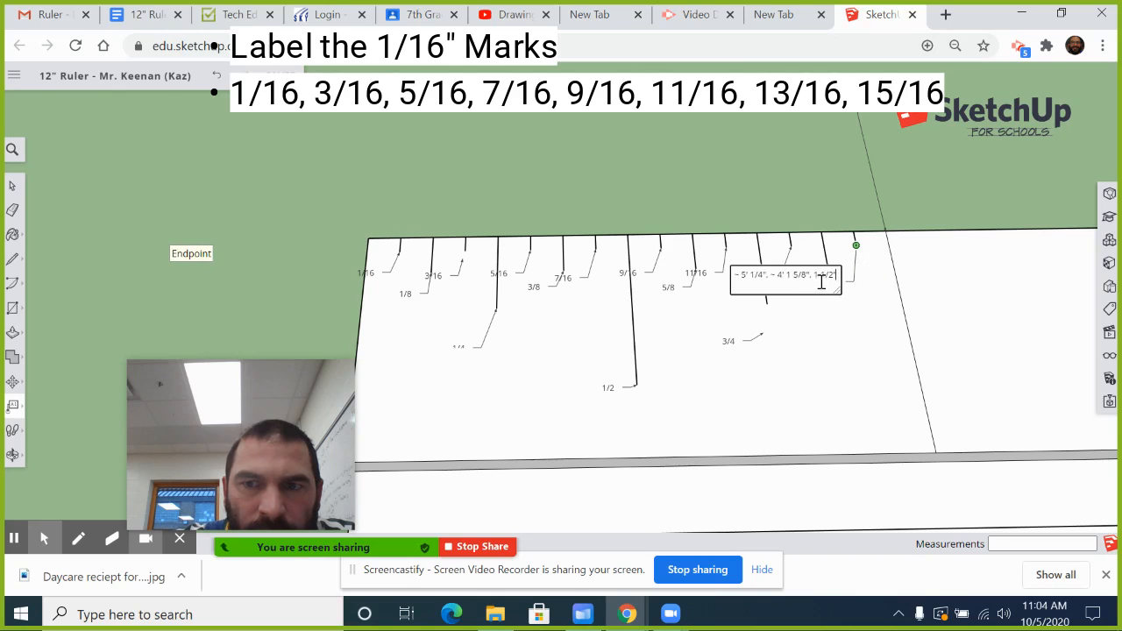
triple_click(816, 279)
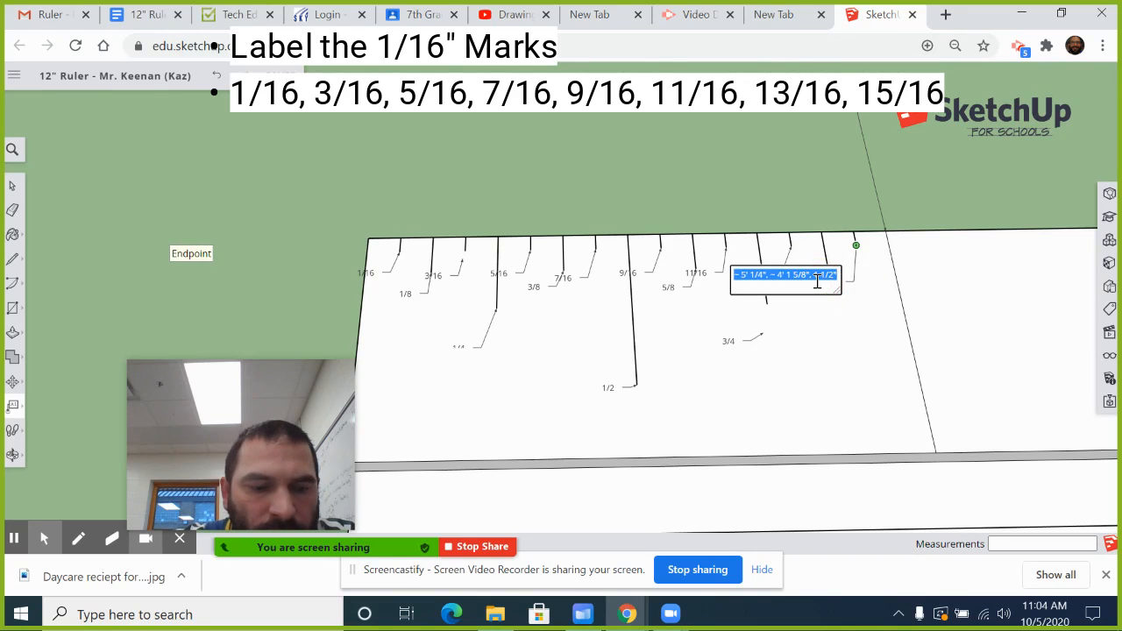
text(1)
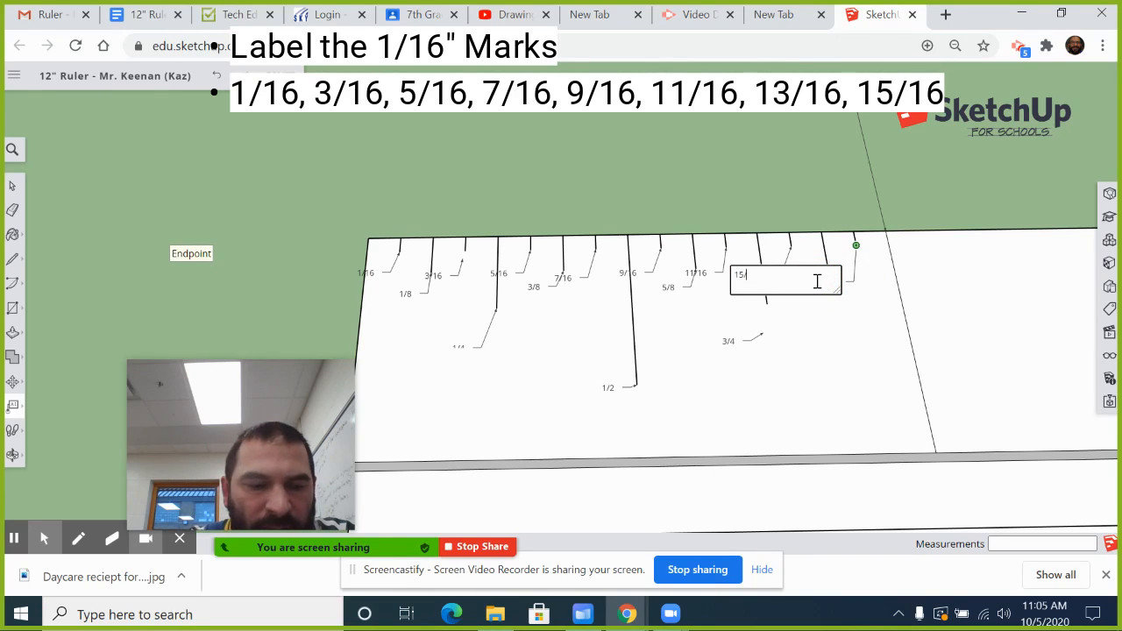
text(5/16)
click(829, 328)
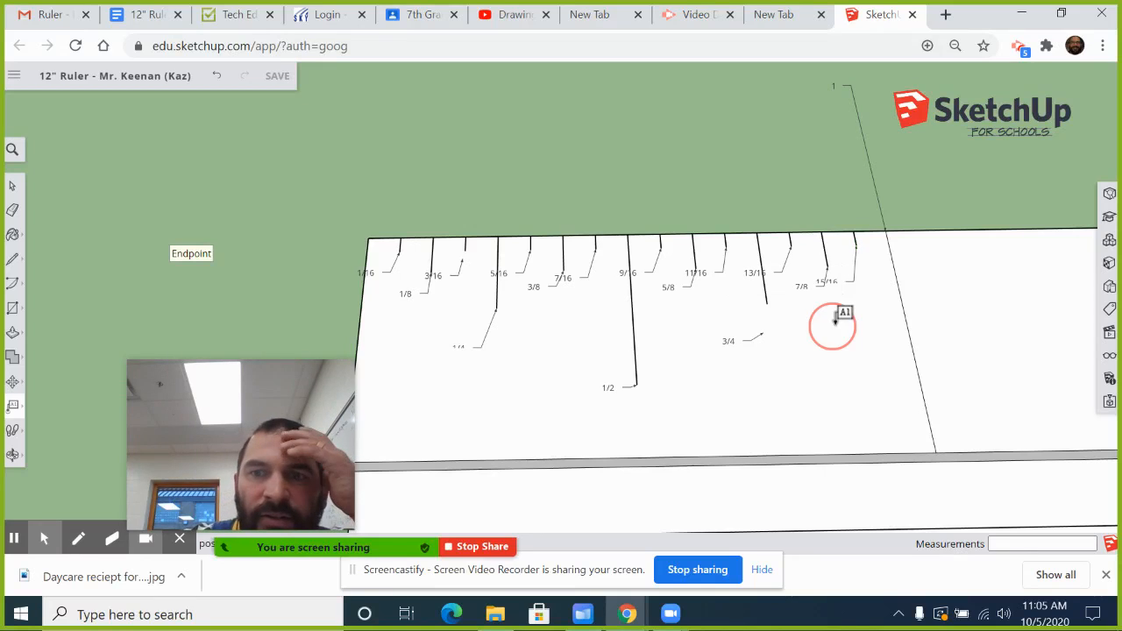
Draw the half-inch mark down from the edge midpoint between the 1-inch and 2-inch lines, matching the first inch's half-inch mark.
middle_drag(828, 339, 855, 401)
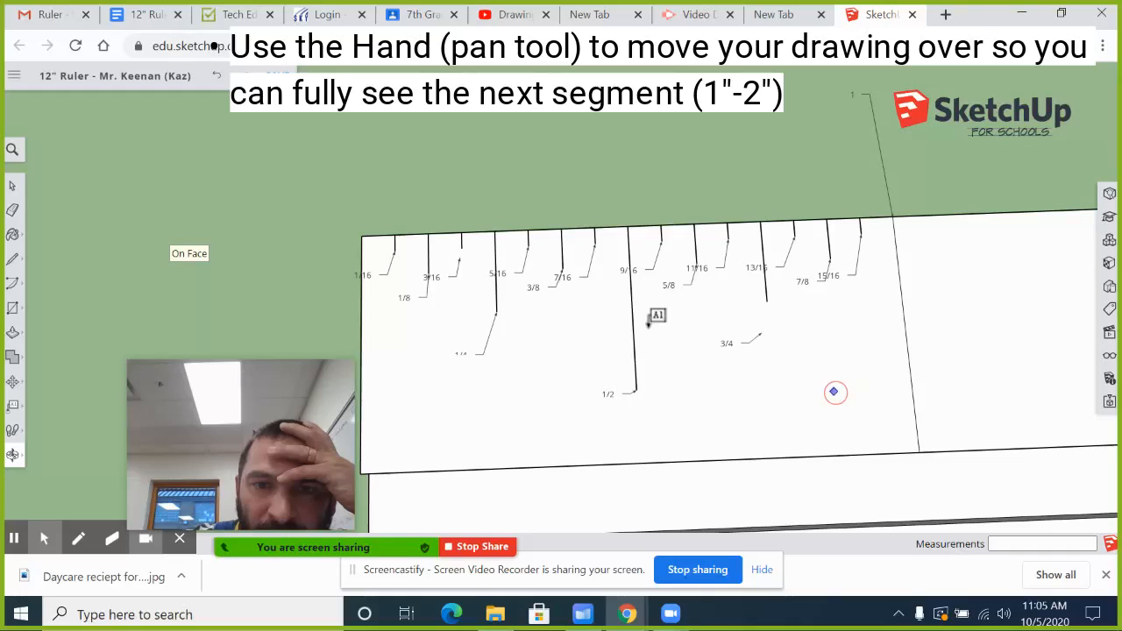
middle_drag(939, 343, 906, 371)
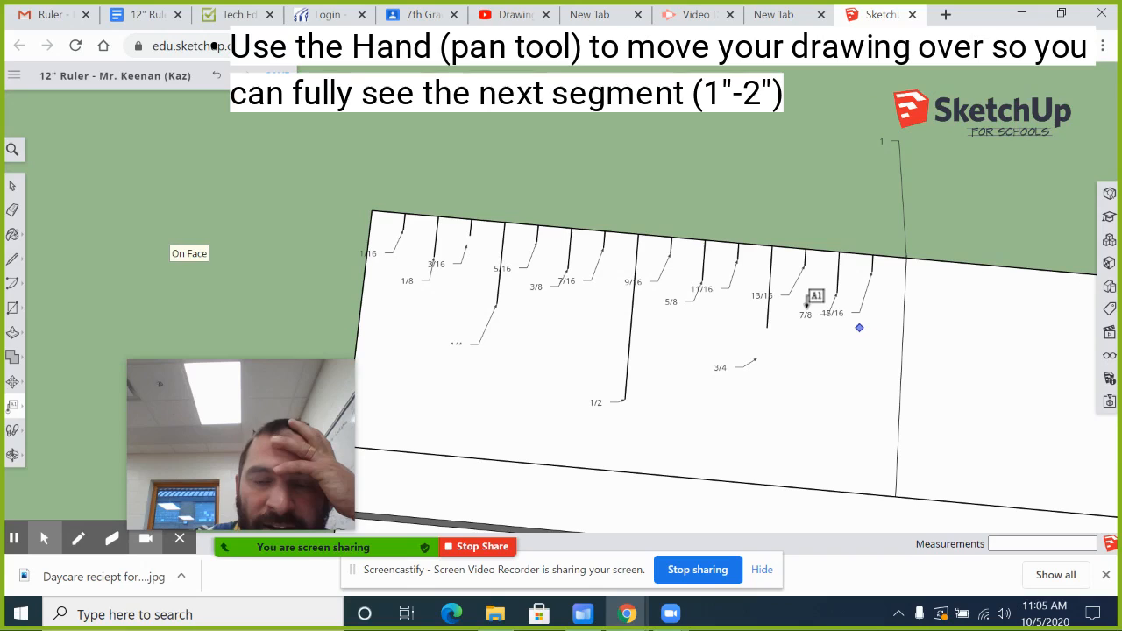
click(14, 454)
mouse_move(819, 383)
mouse_down()
mouse_move(843, 368)
mouse_move(503, 271)
mouse_move(290, 264)
mouse_move(253, 227)
mouse_up()
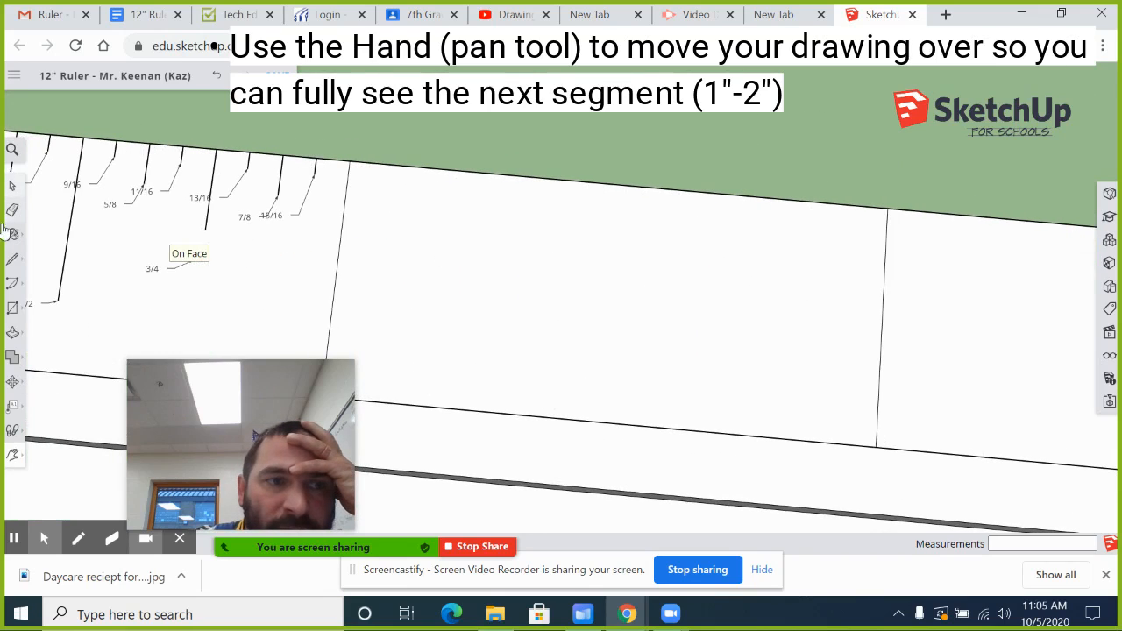
click(12, 259)
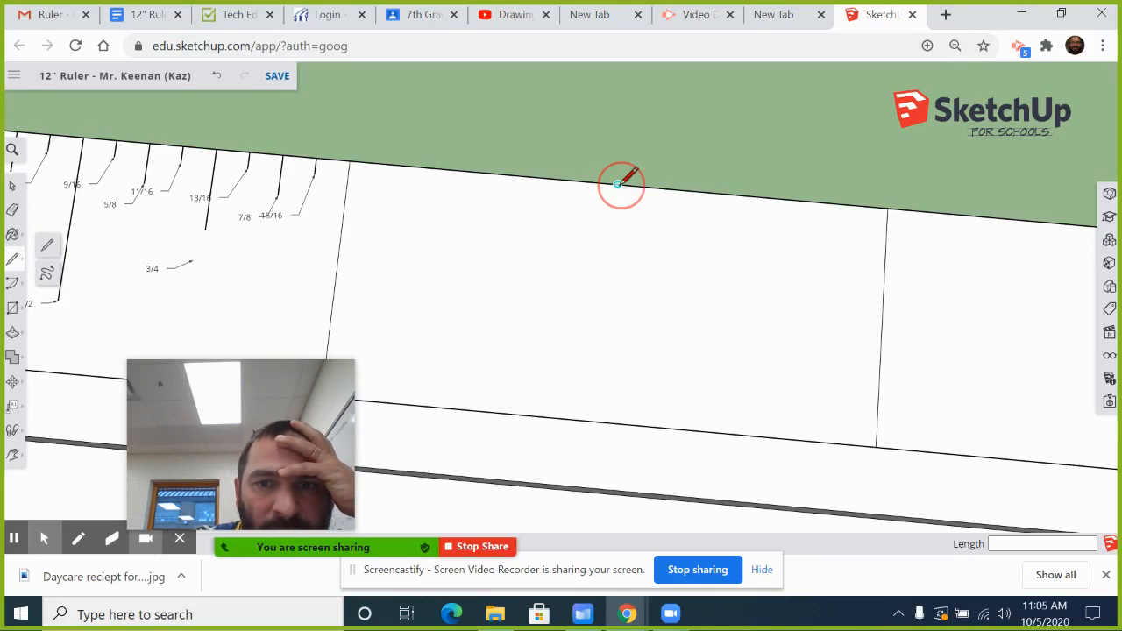
click(618, 184)
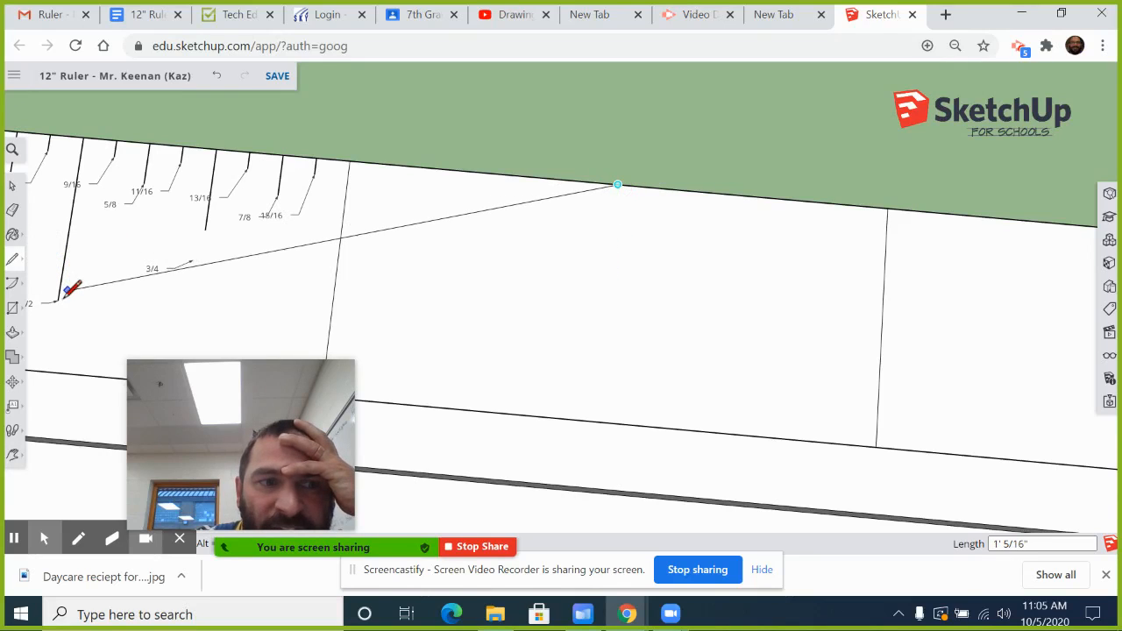
click(603, 350)
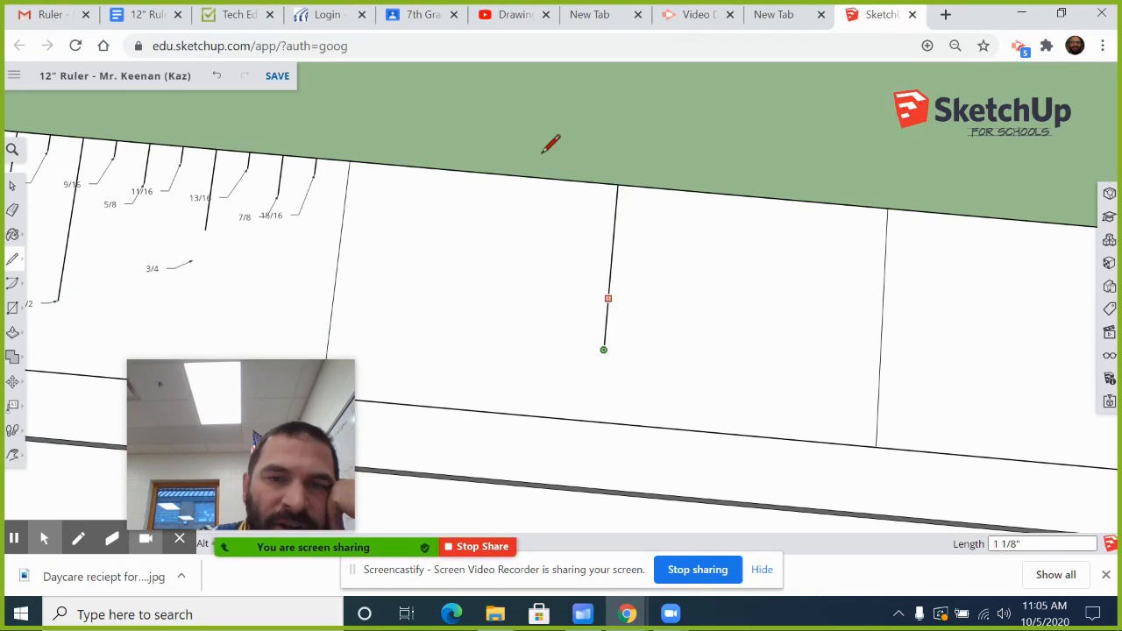
key(Escape)
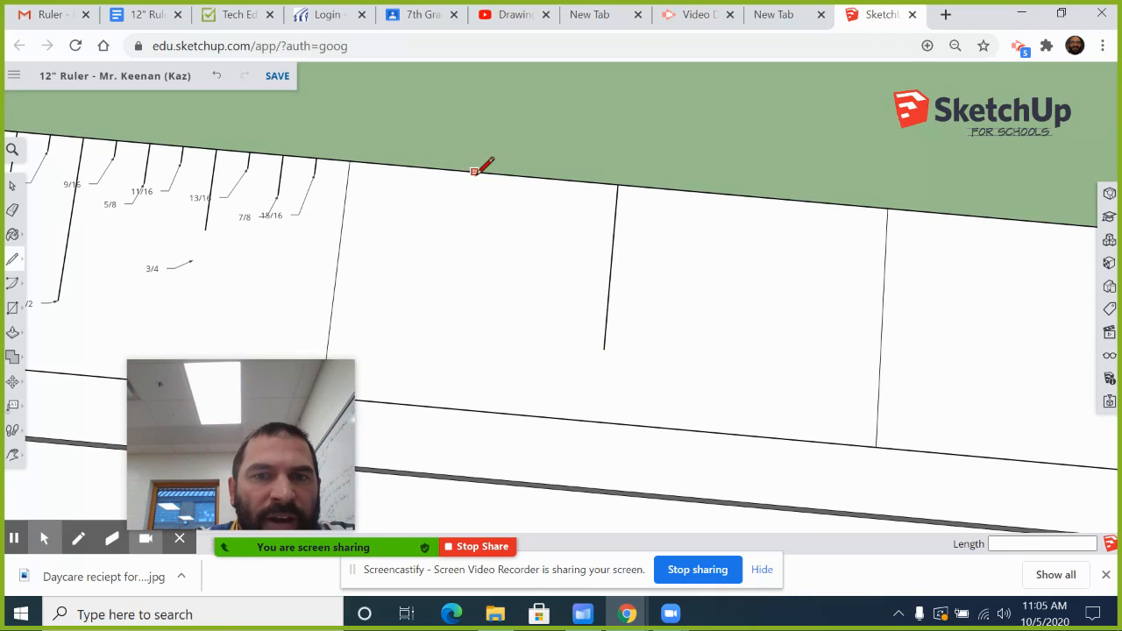
click(483, 173)
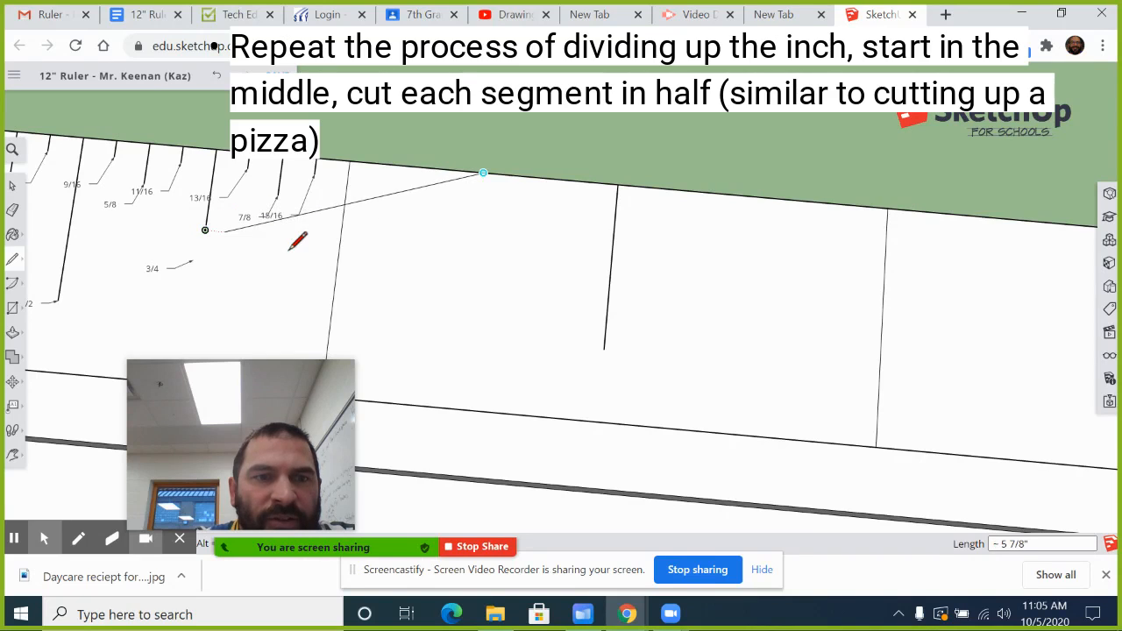
click(483, 254)
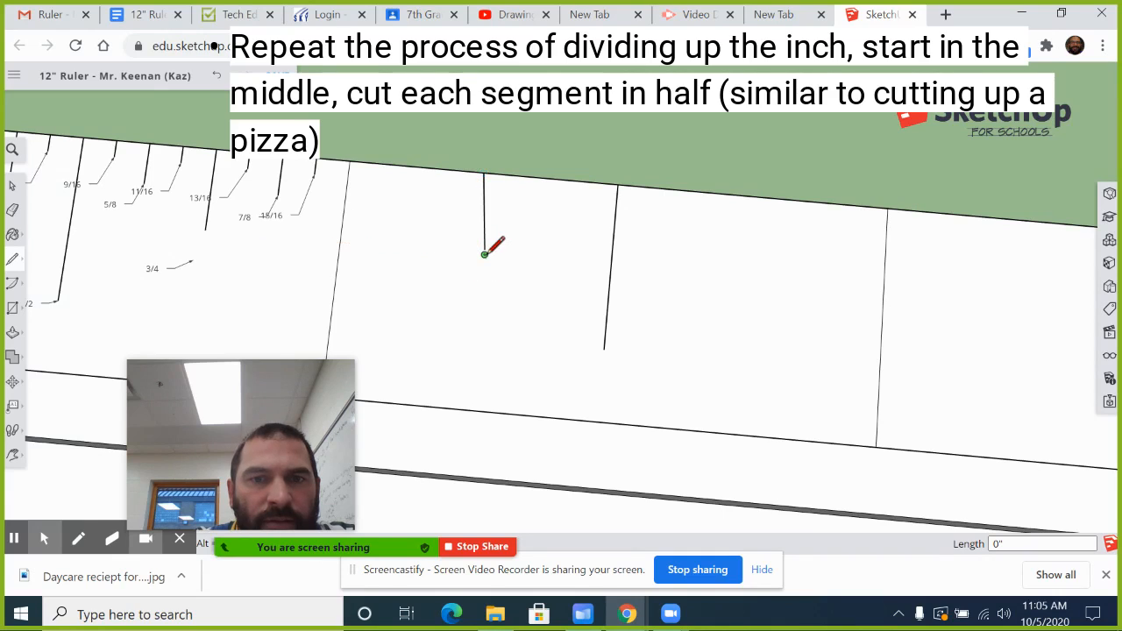
key(ctrl+z)
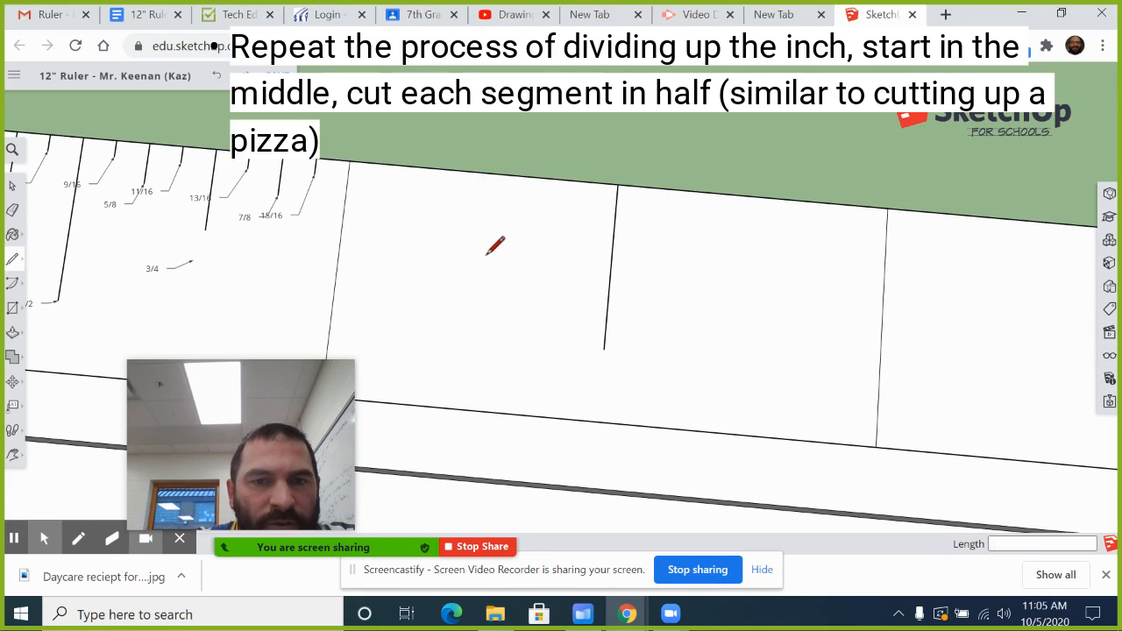
Draw the second inch's 1/4 mark, about 1 7/8" long, from the edge midpoint between the 1-inch line and the half-inch mark.
click(483, 173)
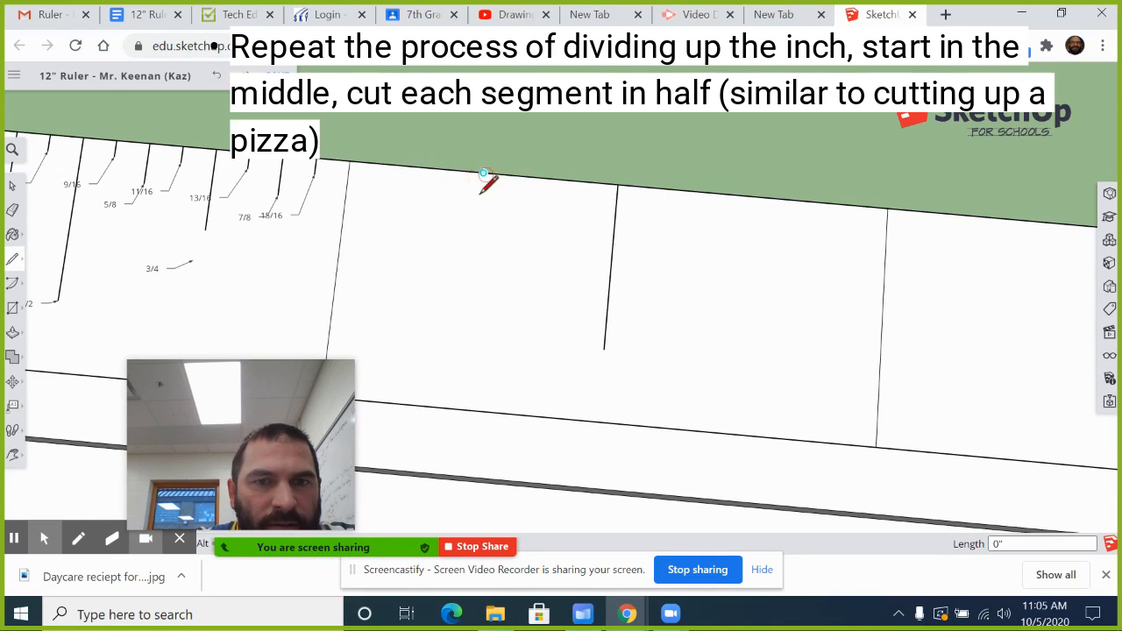
click(475, 253)
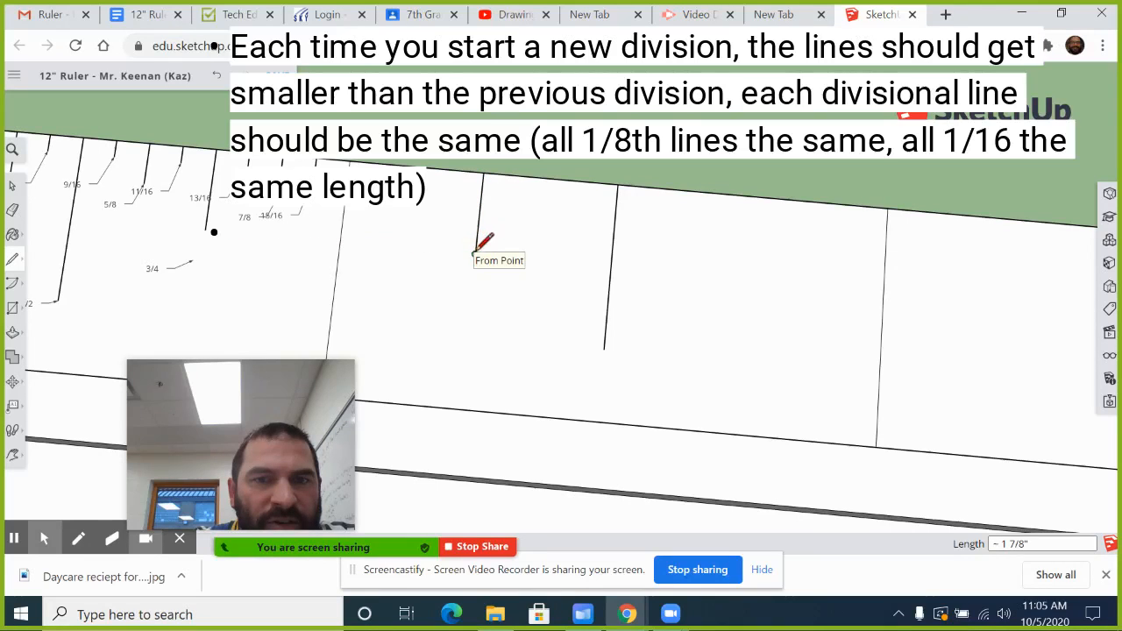
key(Escape)
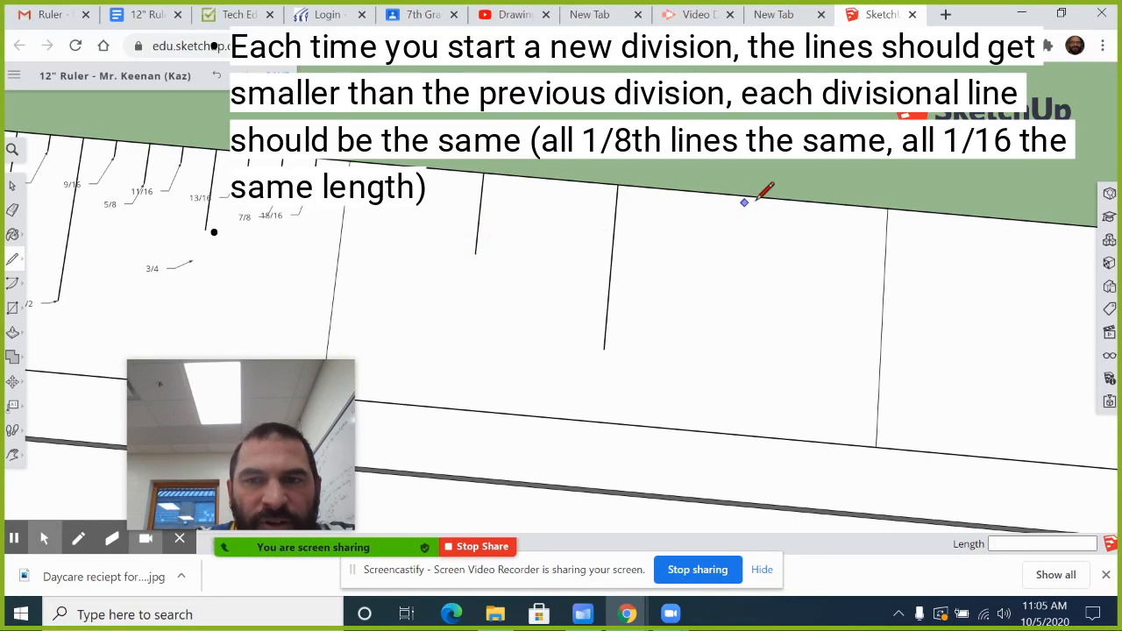
Draw the 3/4-inch mark down from the ruler edge in the inch after the labelled one, matching its 1/4-inch mark.
click(752, 197)
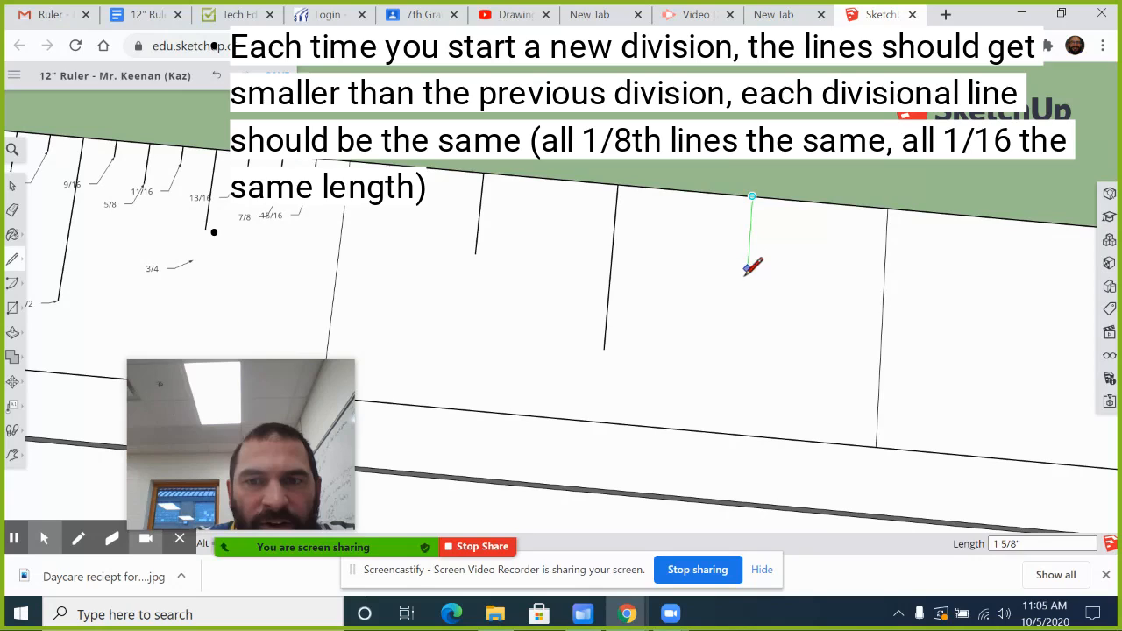
click(747, 277)
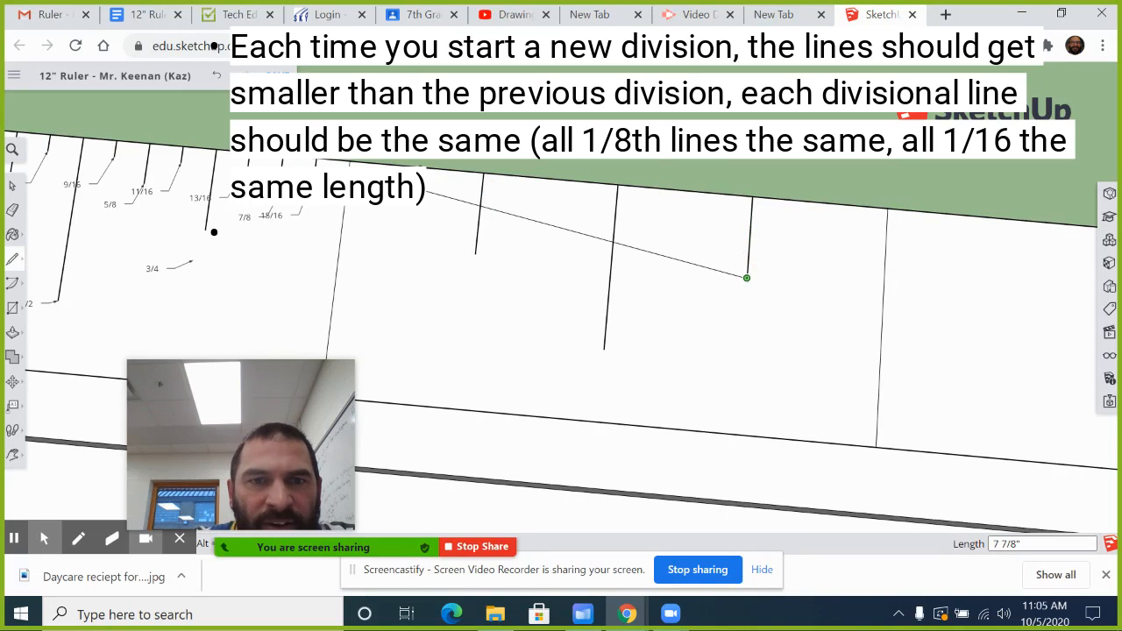
key(Escape)
Draw the four 1/8-division marks of this inch, each about 15/16" long, at the edge midpoints between the existing lines.
click(418, 165)
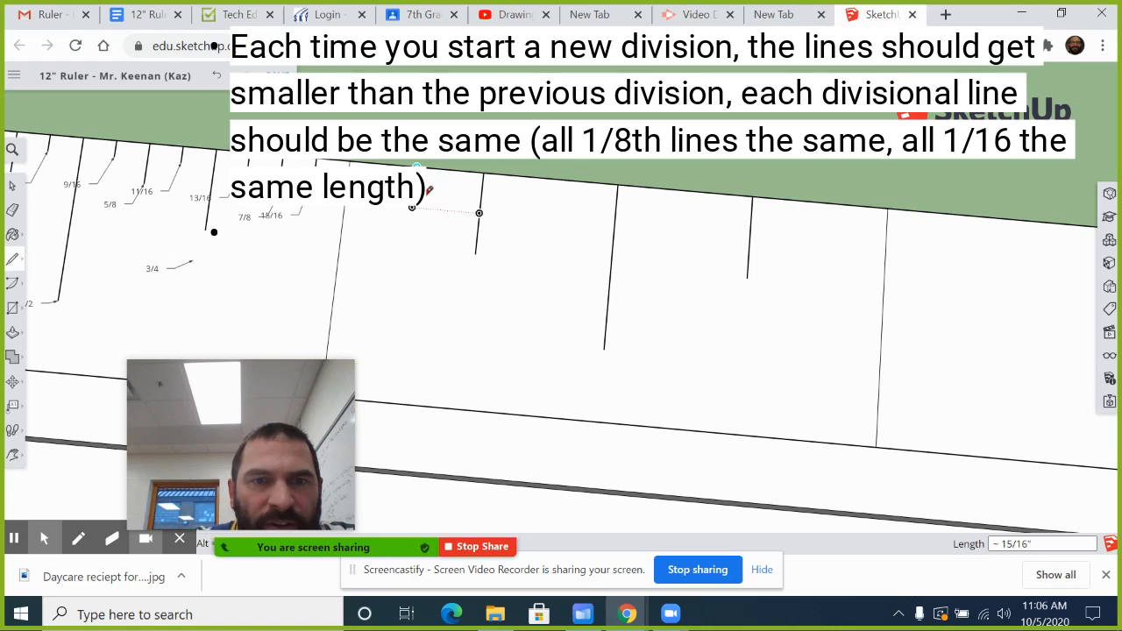
click(412, 207)
key(Escape)
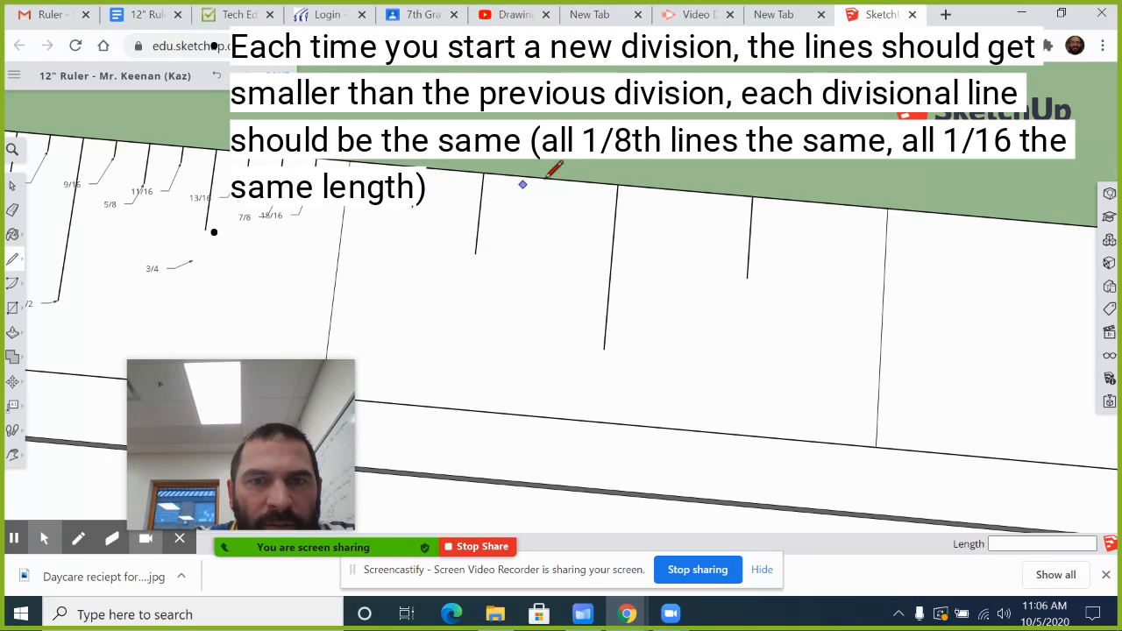
click(551, 179)
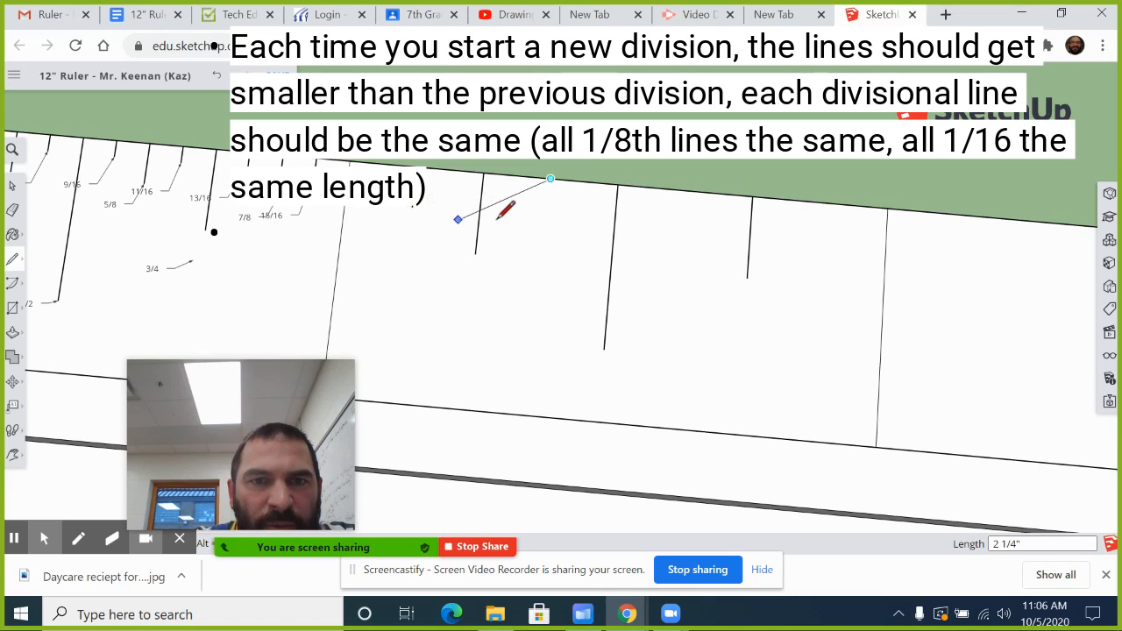
click(547, 218)
key(Escape)
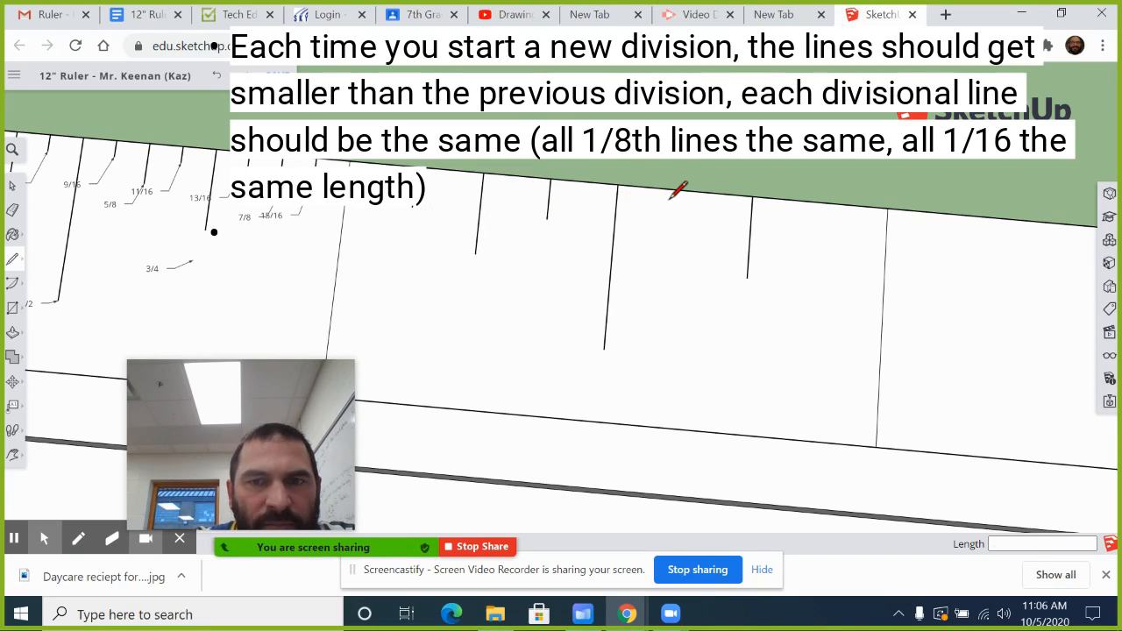
click(684, 190)
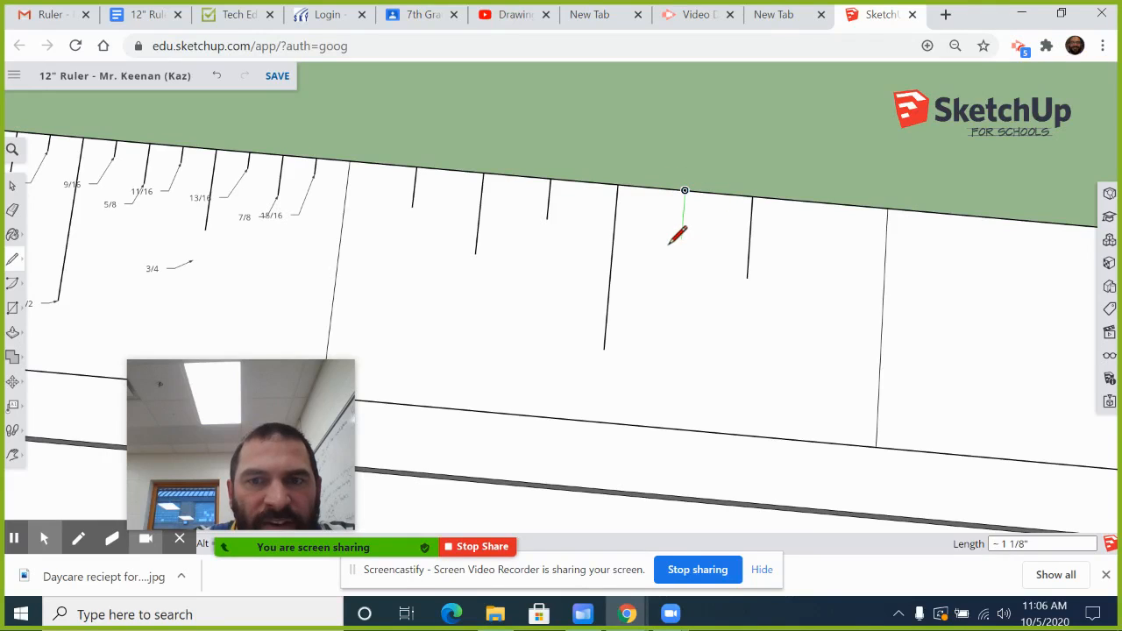
click(682, 231)
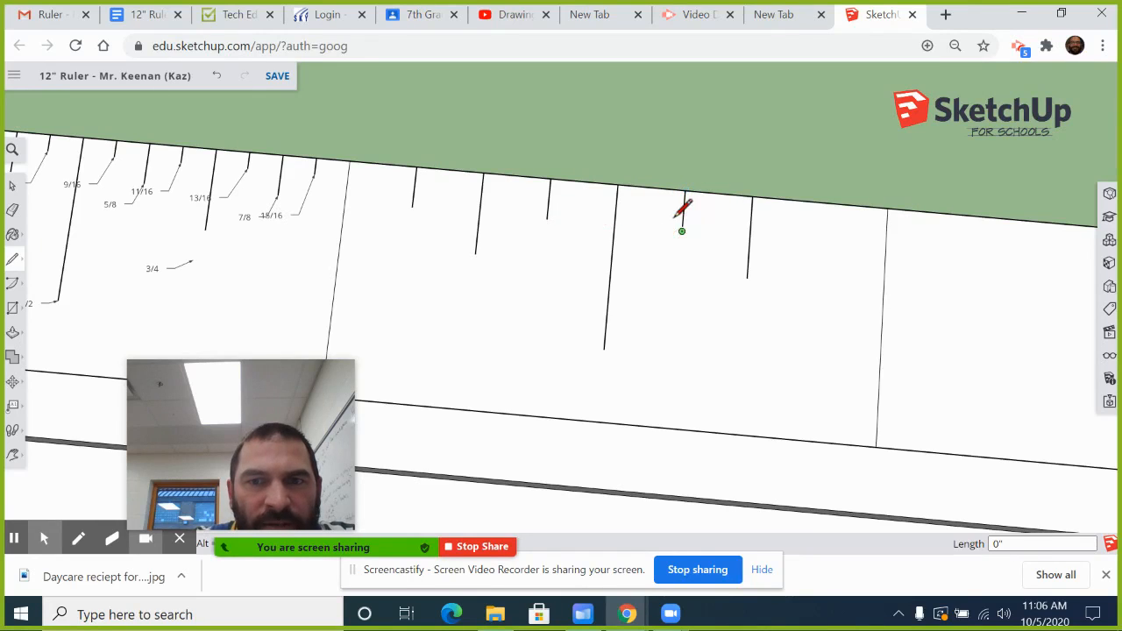
key(Escape)
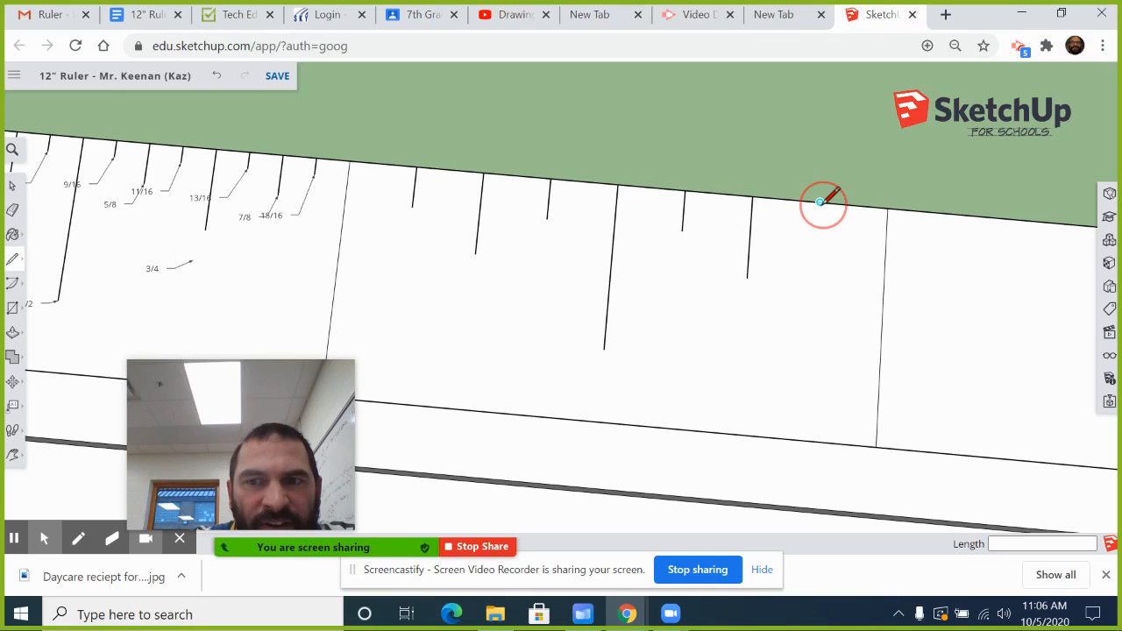
click(819, 202)
click(817, 243)
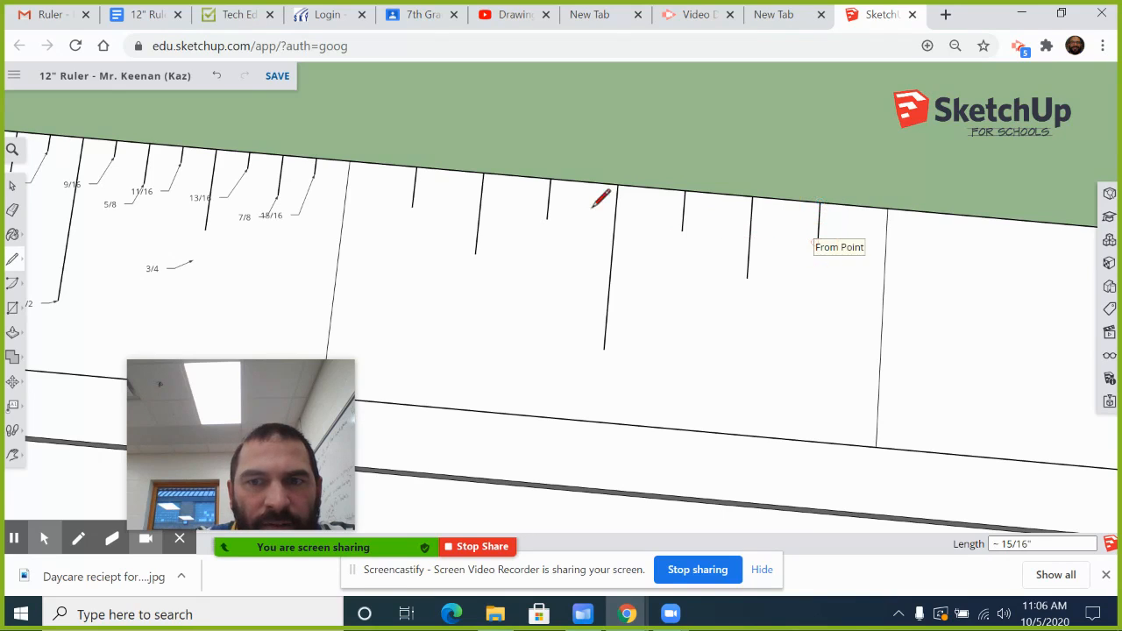
key(Escape)
Draw four 1/16-division marks, each about 3/8" long, at the edge midpoints in the first half of this inch.
click(382, 165)
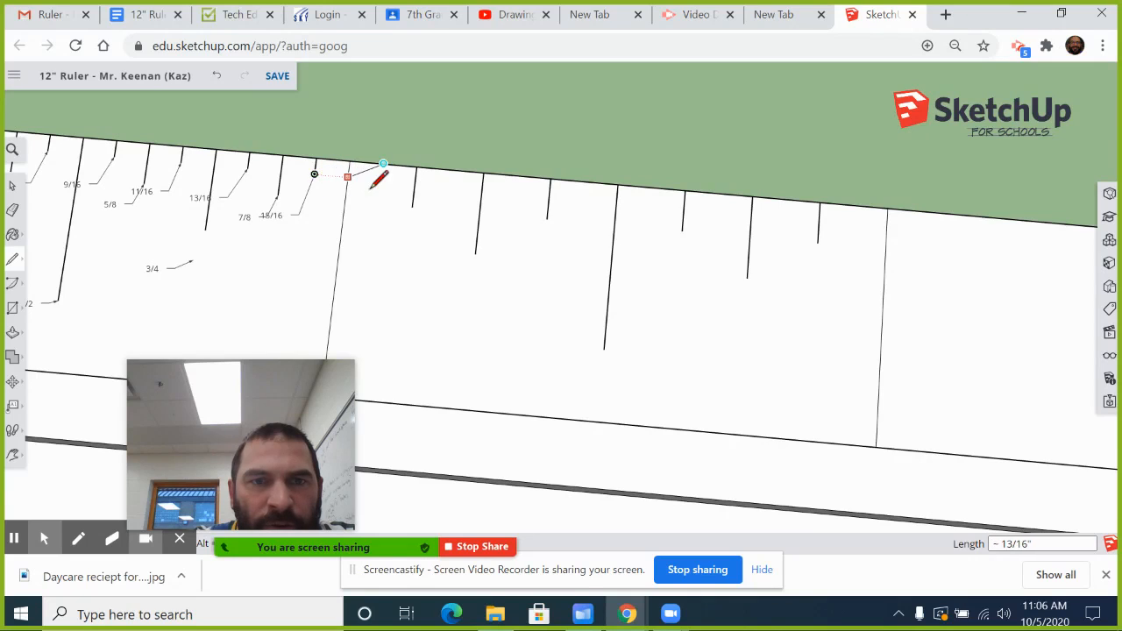
click(383, 180)
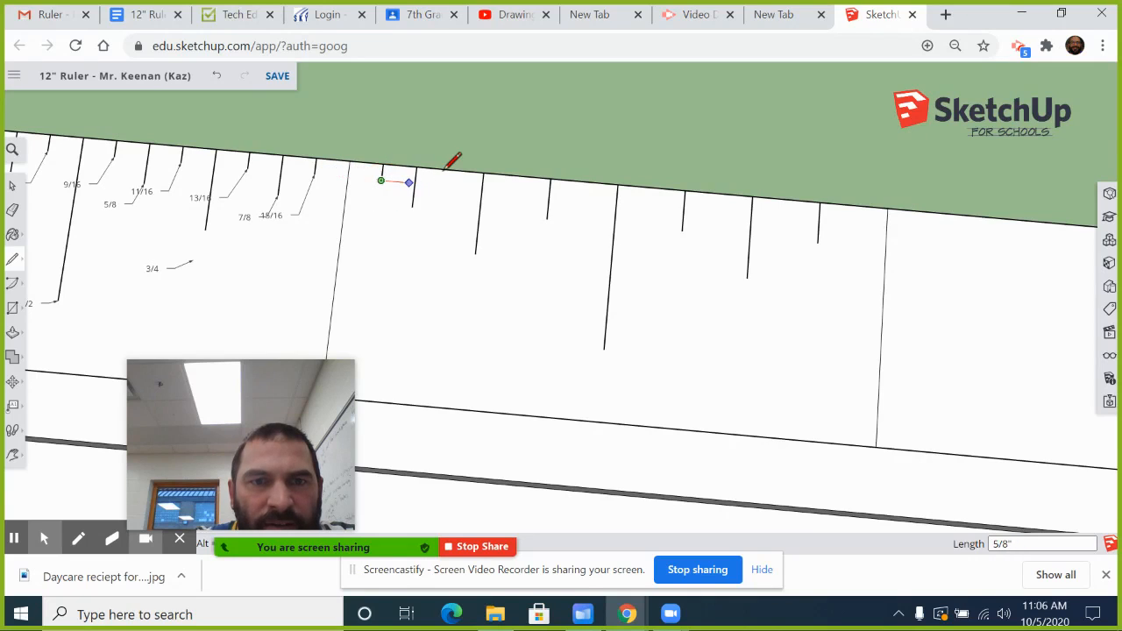
key(Escape)
click(450, 169)
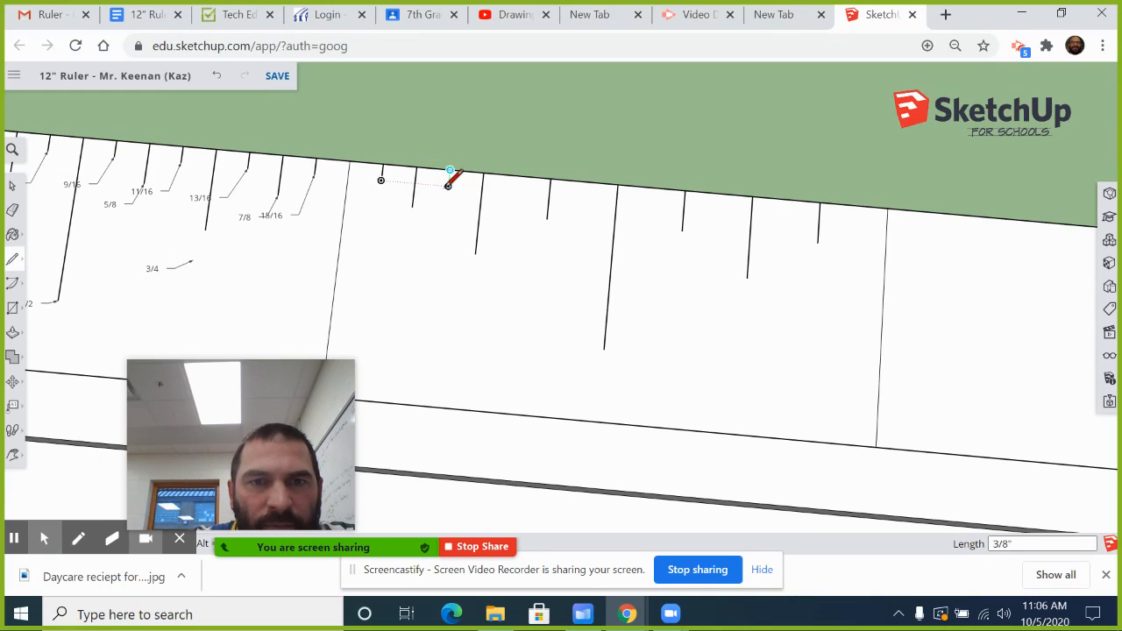
click(449, 185)
key(Escape)
click(517, 176)
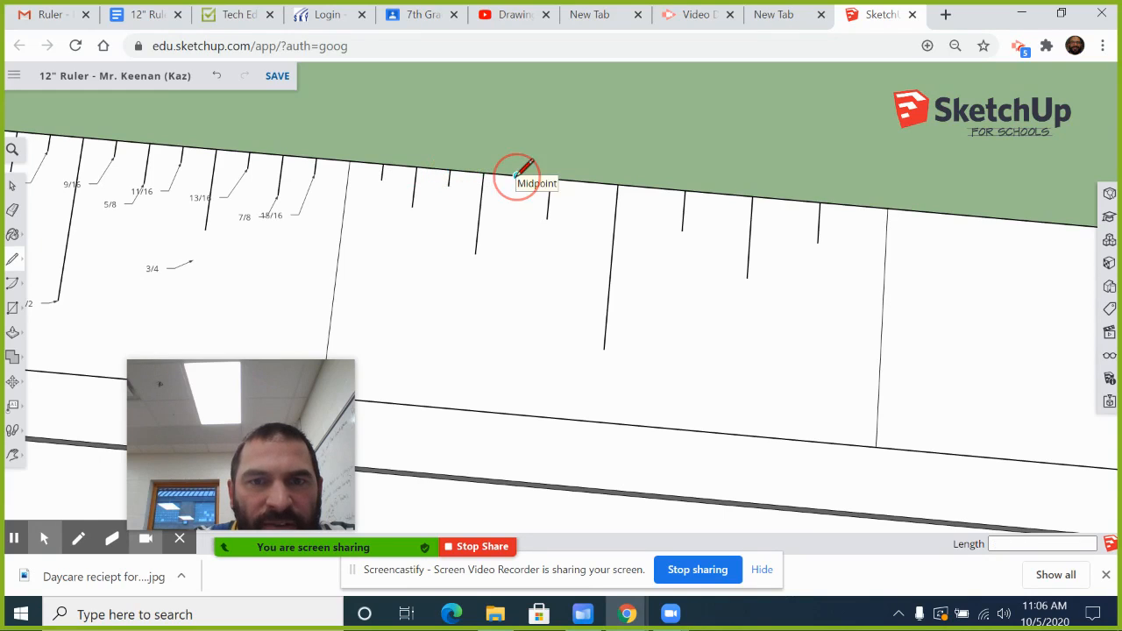
click(516, 191)
key(Escape)
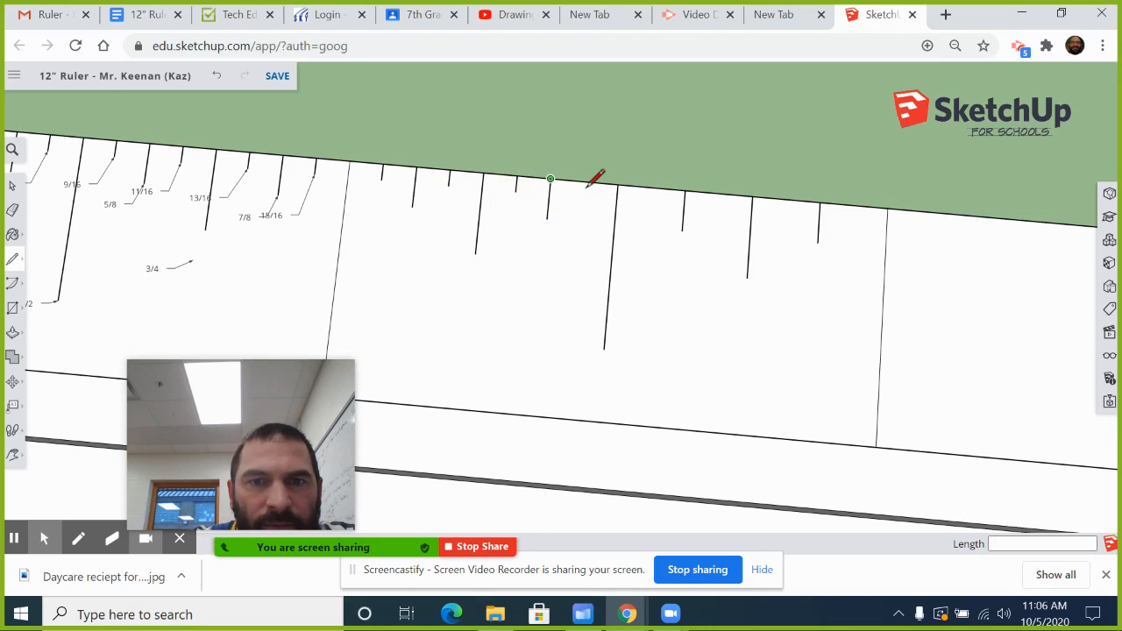
click(584, 181)
click(582, 197)
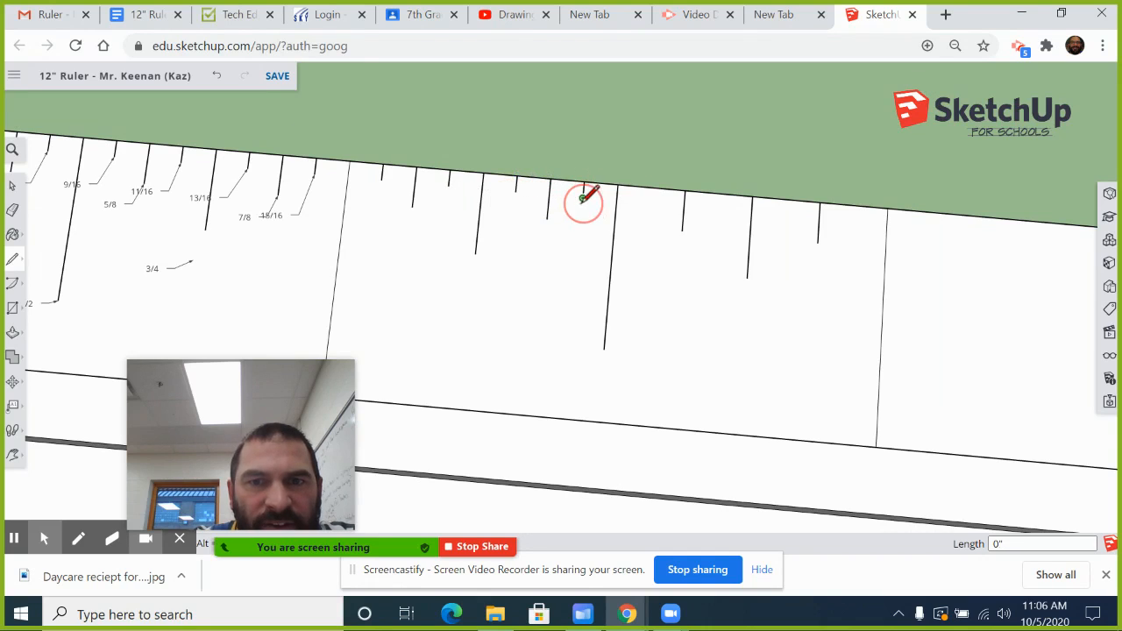
key(Escape)
Draw four 1/16-division marks, each about 3/8" long, at the edge midpoints in the second half of the same inch.
click(651, 186)
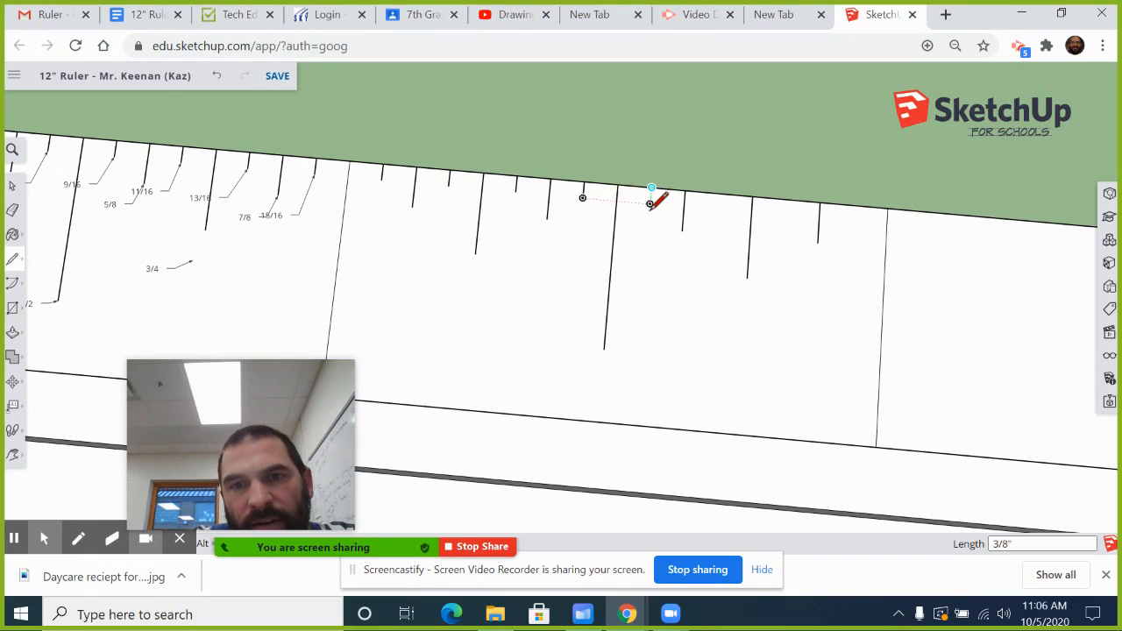
click(650, 204)
key(Escape)
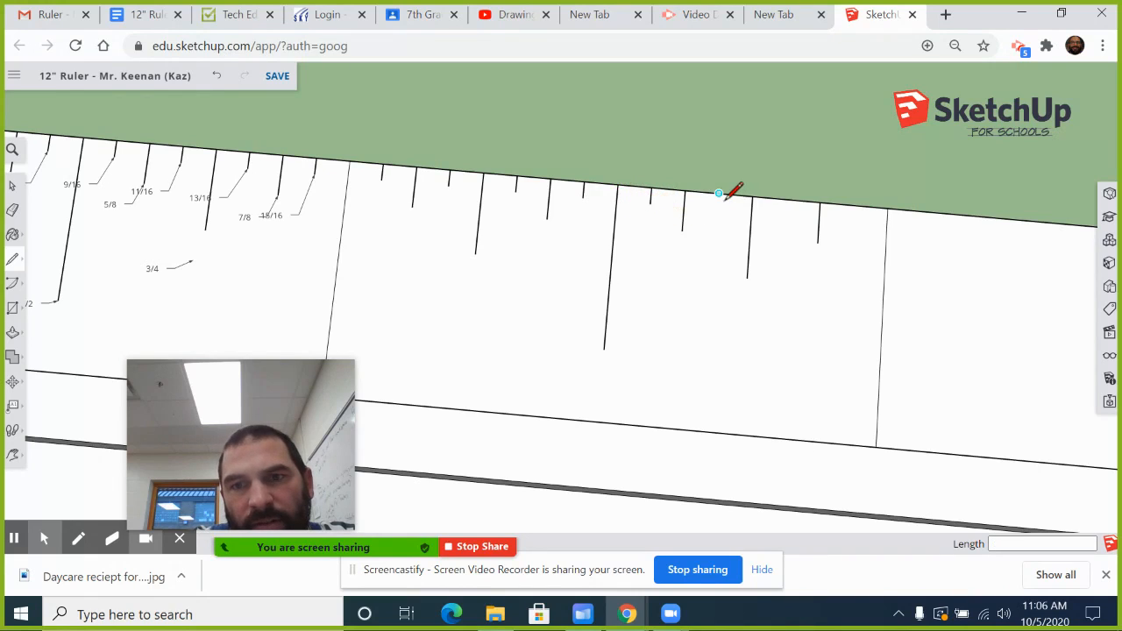
click(718, 194)
click(718, 210)
key(Escape)
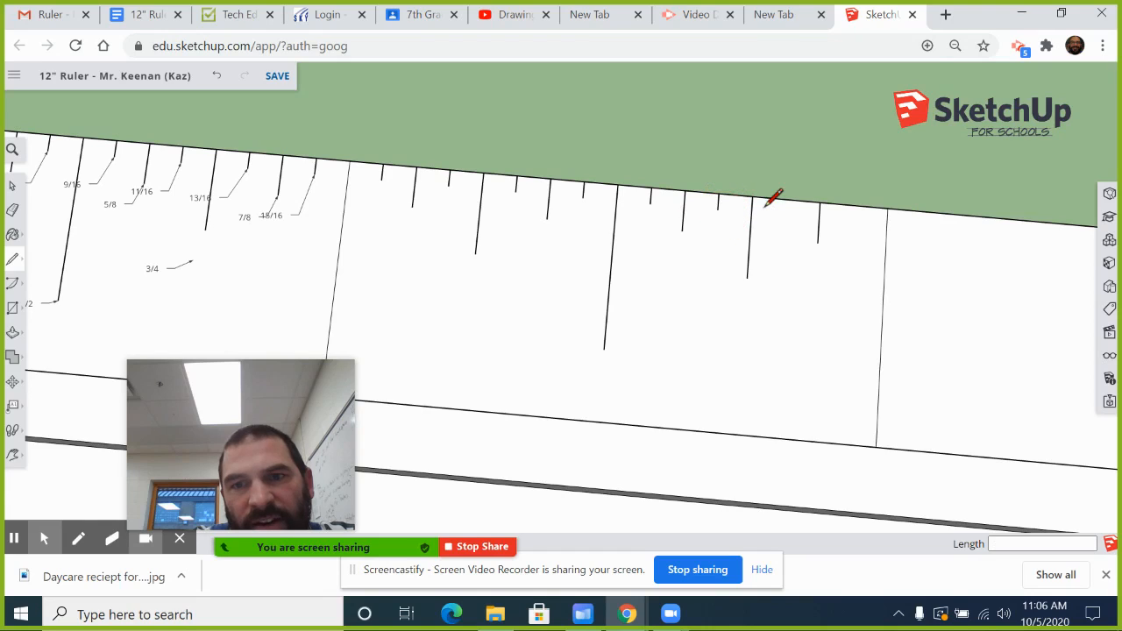
click(786, 201)
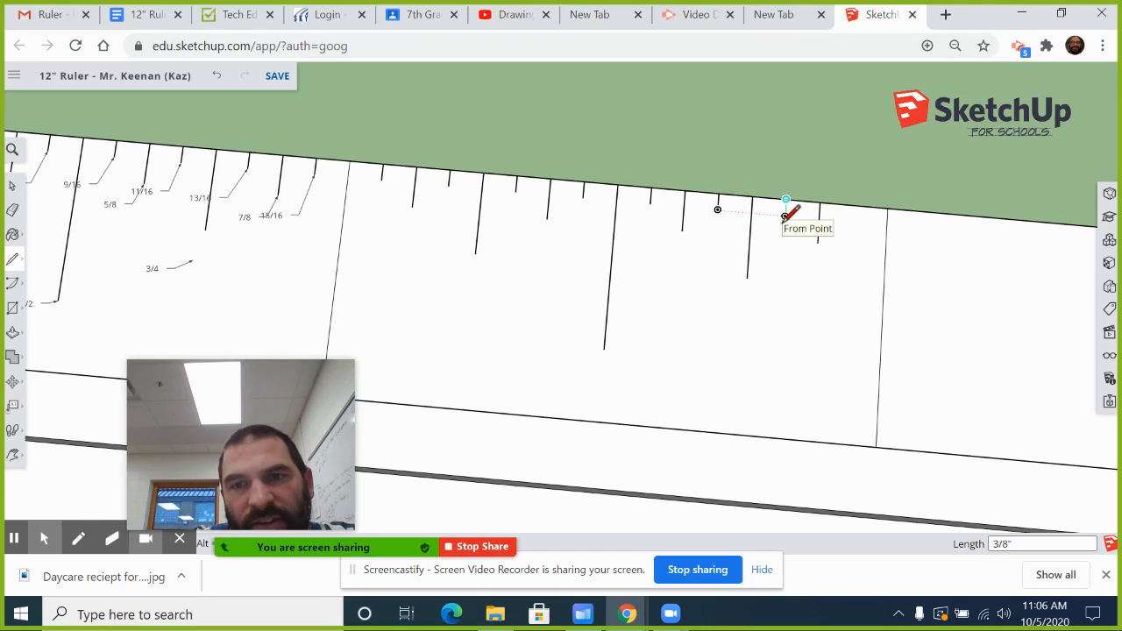
click(785, 214)
key(Escape)
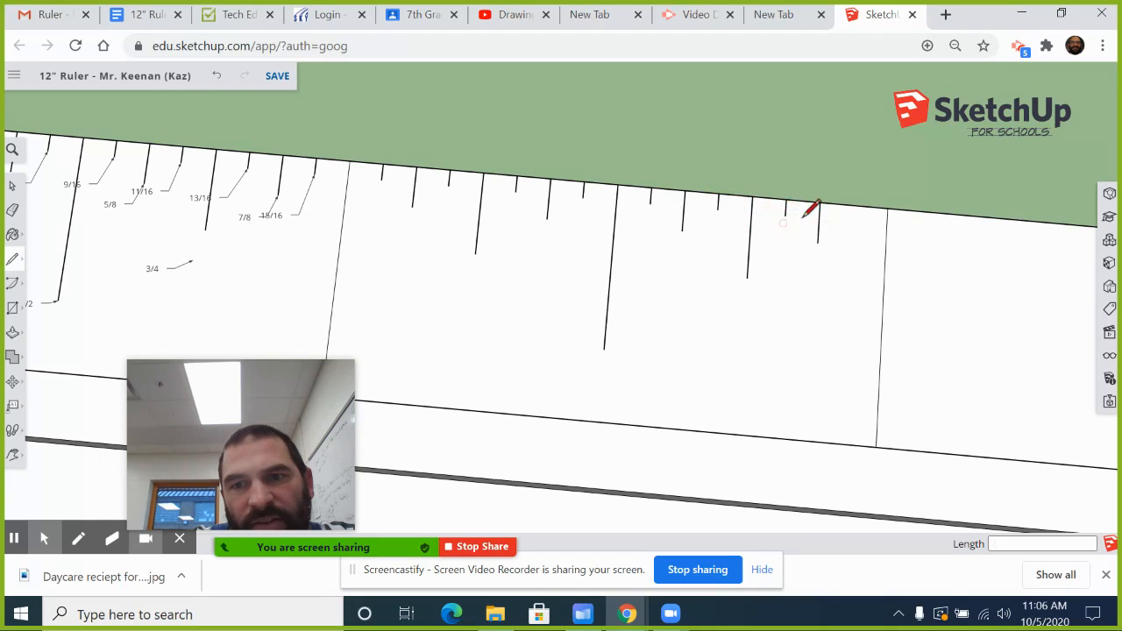
click(853, 205)
click(852, 220)
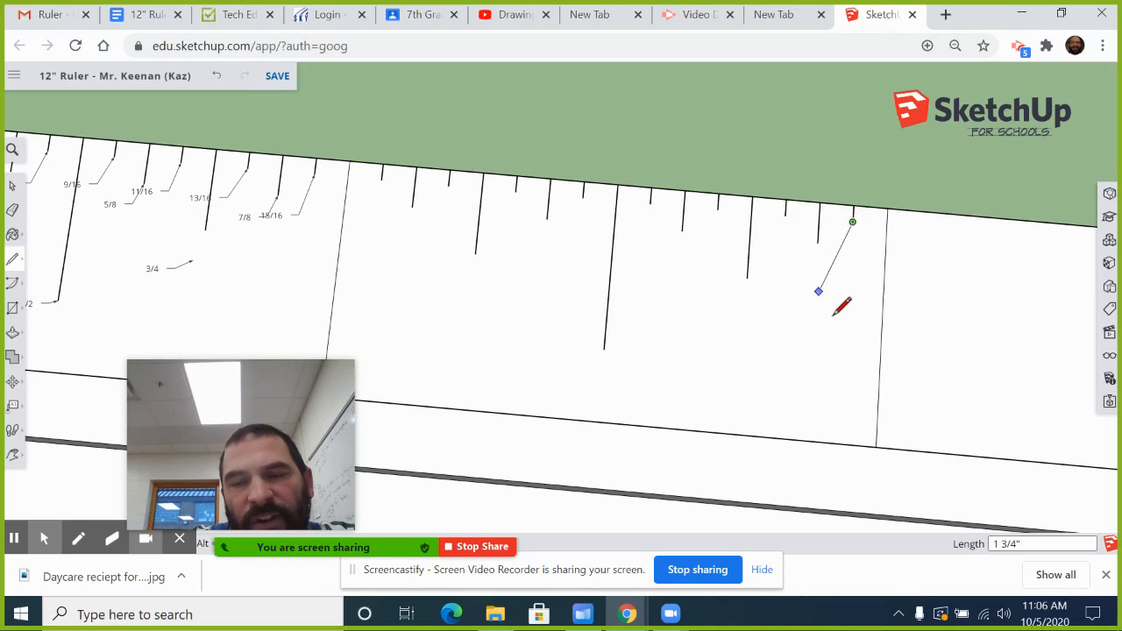
key(Escape)
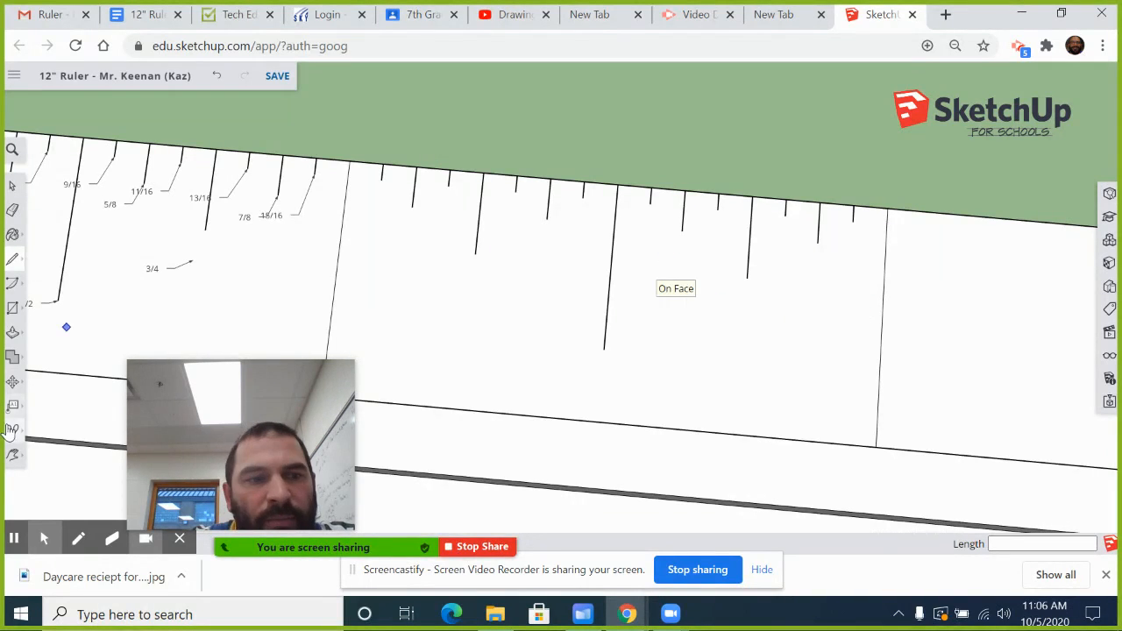
Go to the next blank inch of the ruler and ready the Line tool for its division marks.
click(14, 455)
drag(930, 355, 416, 303)
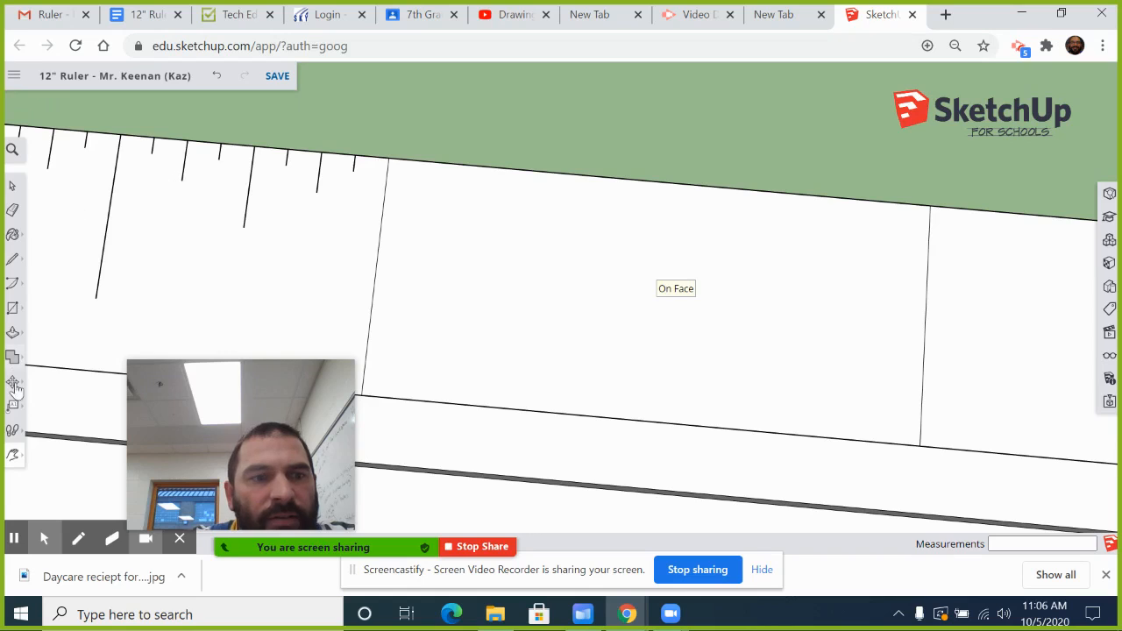
click(12, 260)
Read the new message in the Zoom meeting chat and return to the ruler model.
click(682, 519)
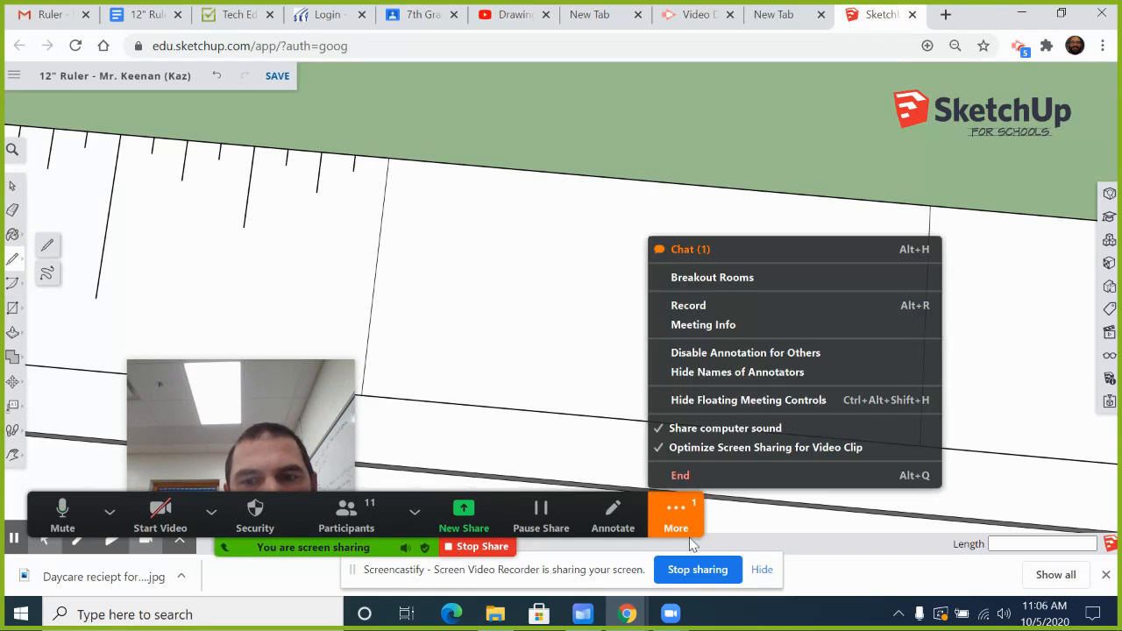
click(693, 250)
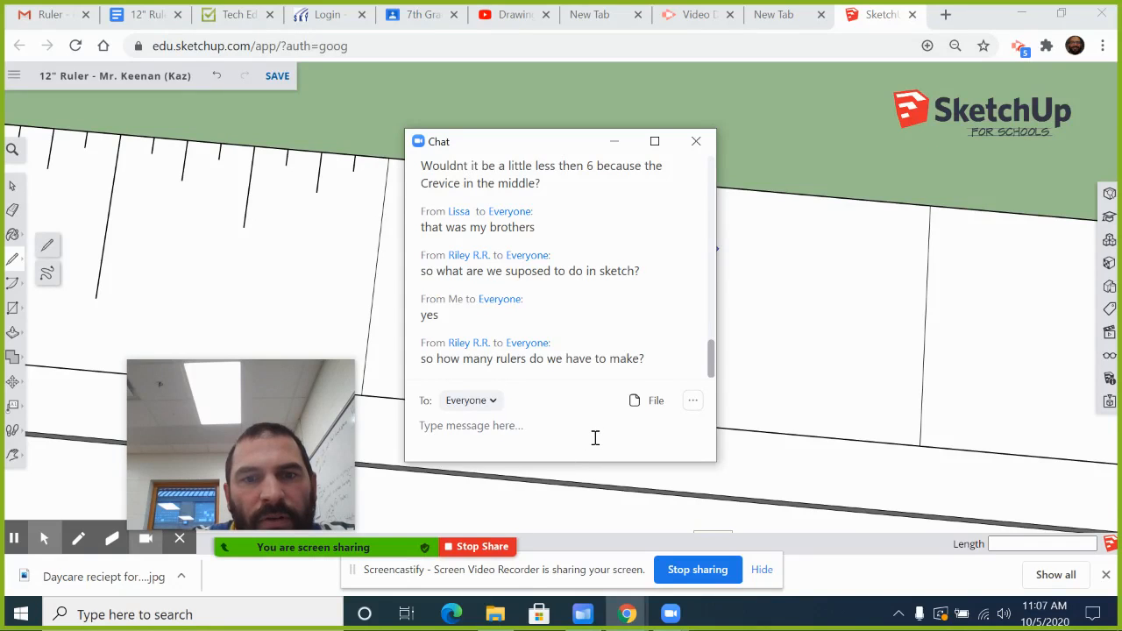
click(623, 142)
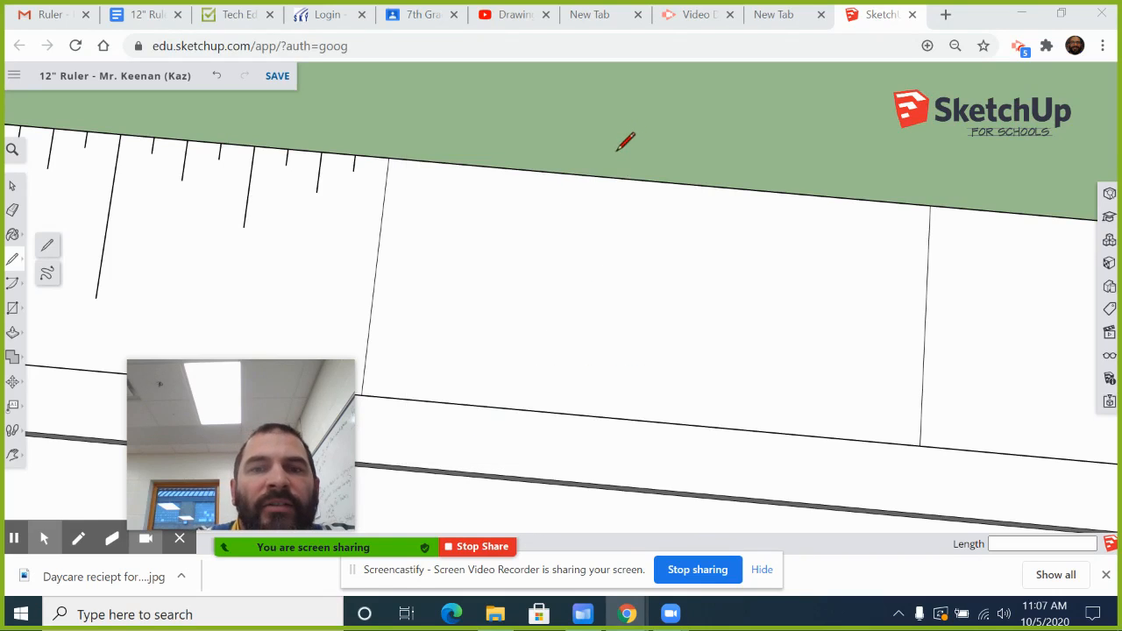
Draw the 1/2-inch mark from the edge midpoint of the blank inch, level with the previous inch's 1/2-inch mark.
click(659, 181)
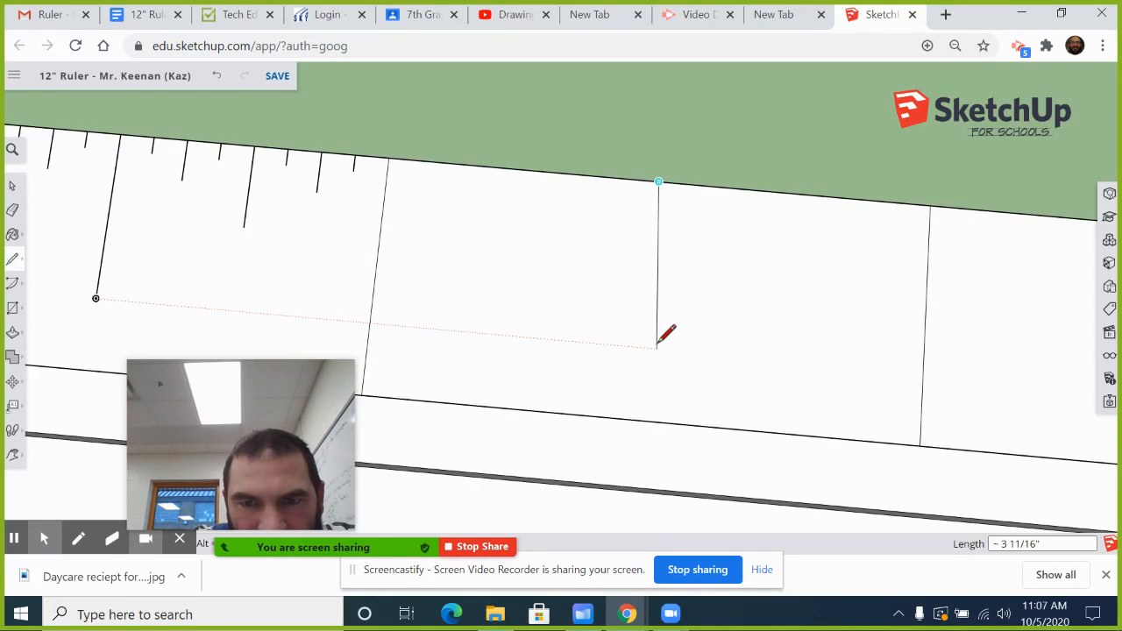
click(646, 345)
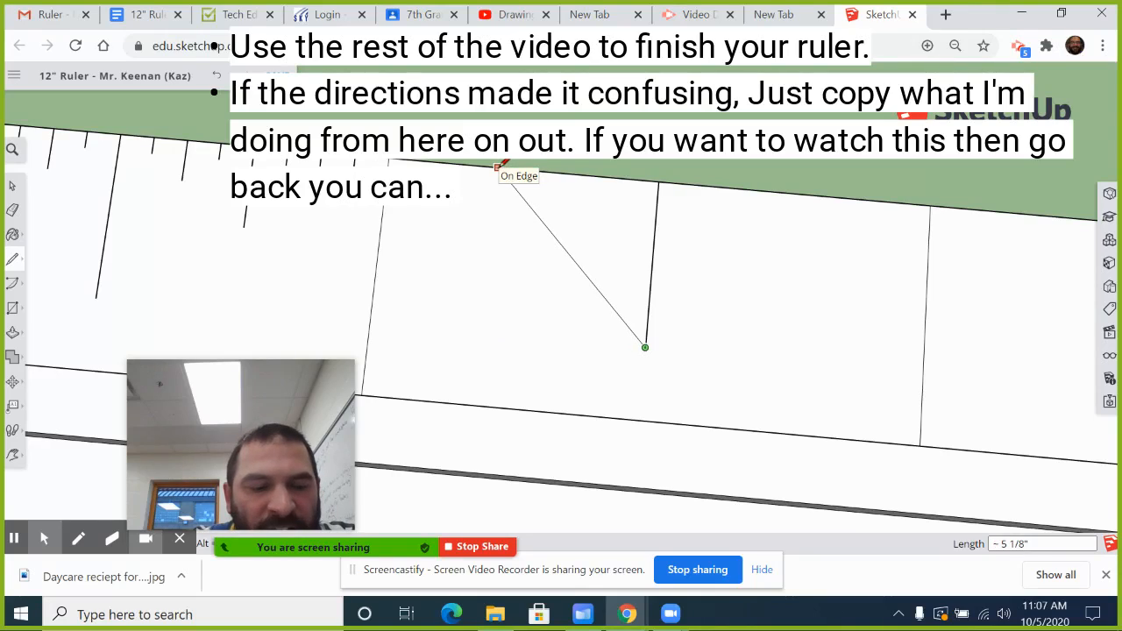
key(Escape)
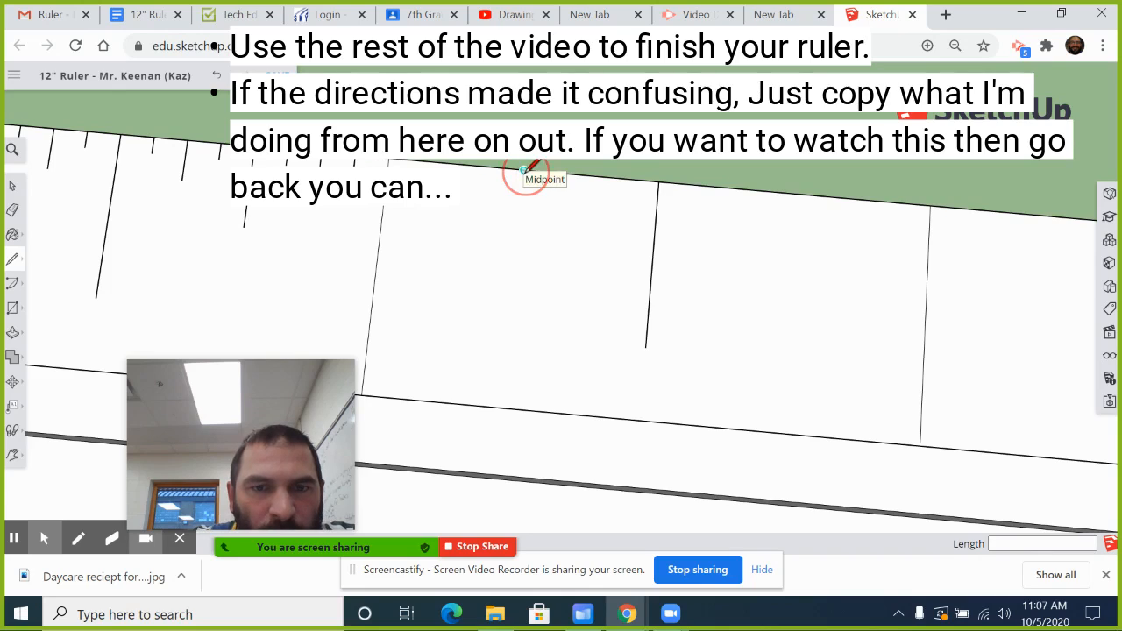
Draw the 1/4- and 3/4-inch marks, about 1 7/8" long, at the edge midpoints on both sides of the new 1/2-inch mark.
click(523, 170)
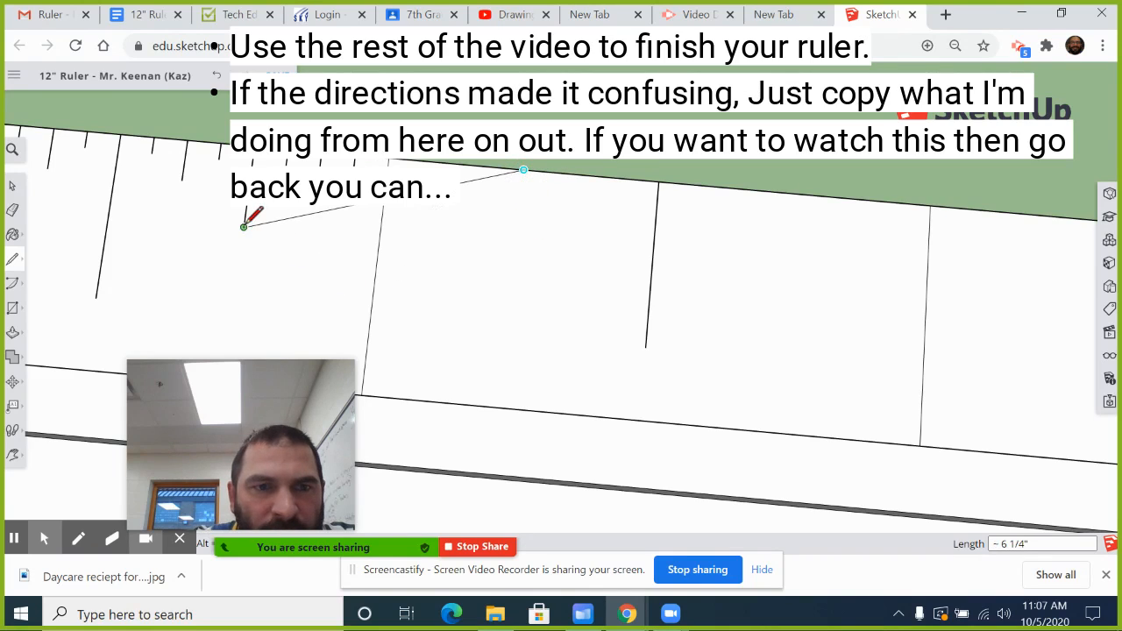
click(515, 252)
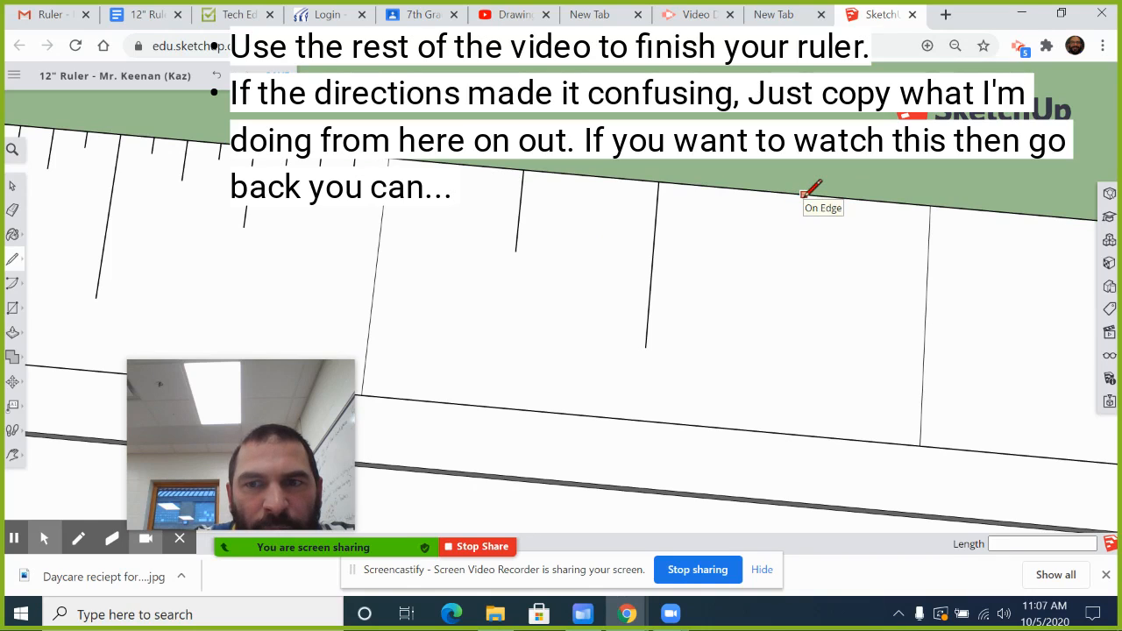
click(794, 193)
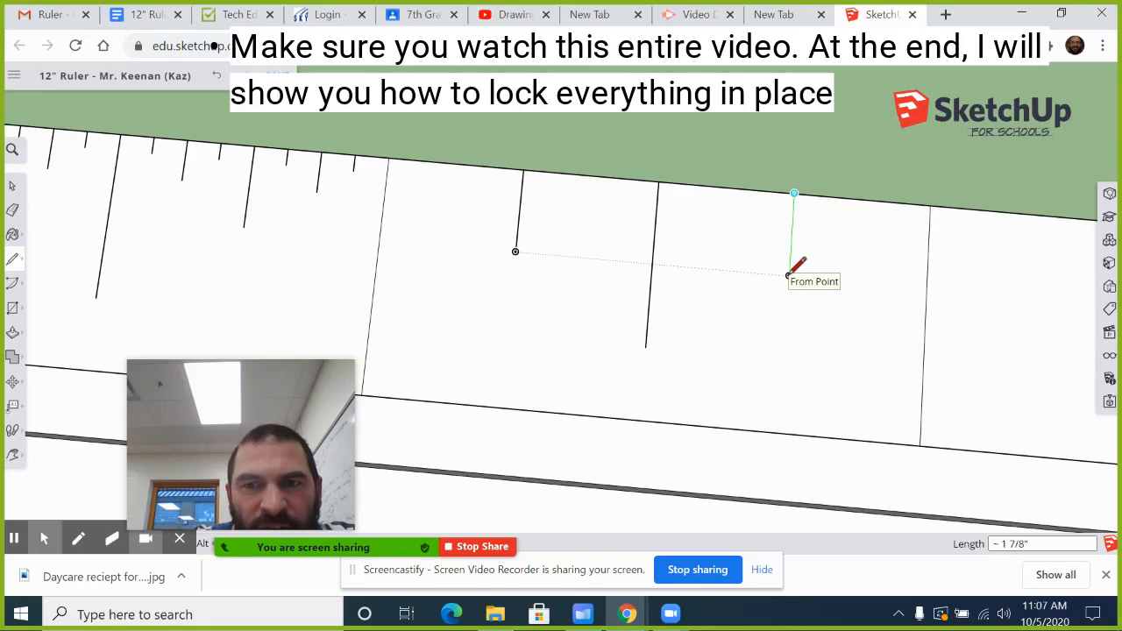
double_click(789, 274)
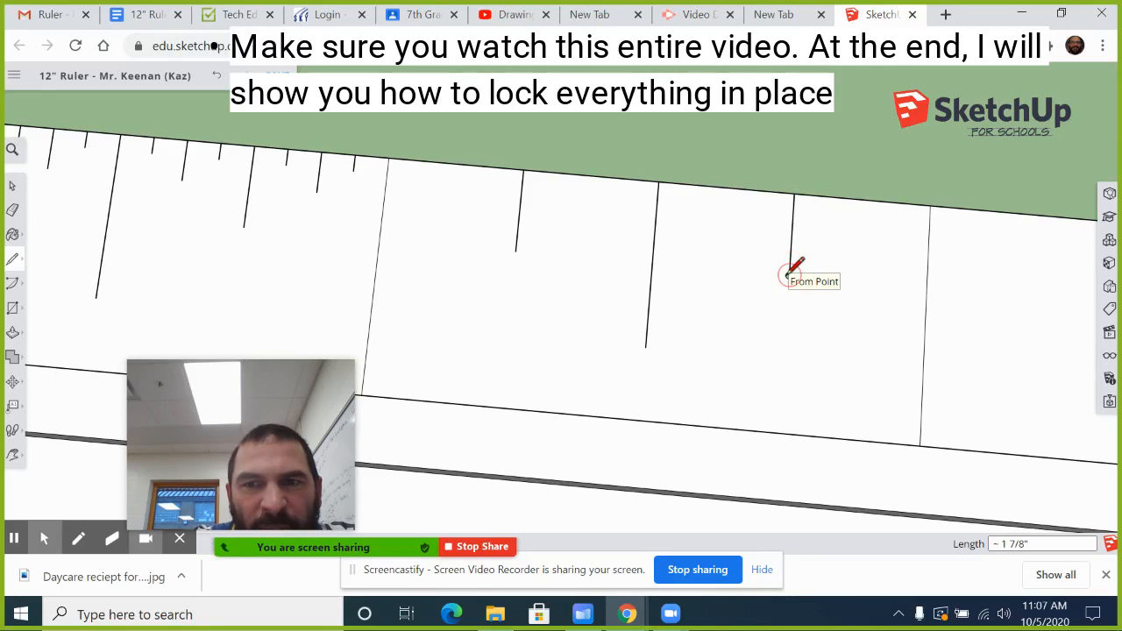
Draw the 1/8-, 3/8-, 5/8- and 7/8-inch marks, about 15/16" long, at the edge midpoints between the inch's existing marks.
click(454, 164)
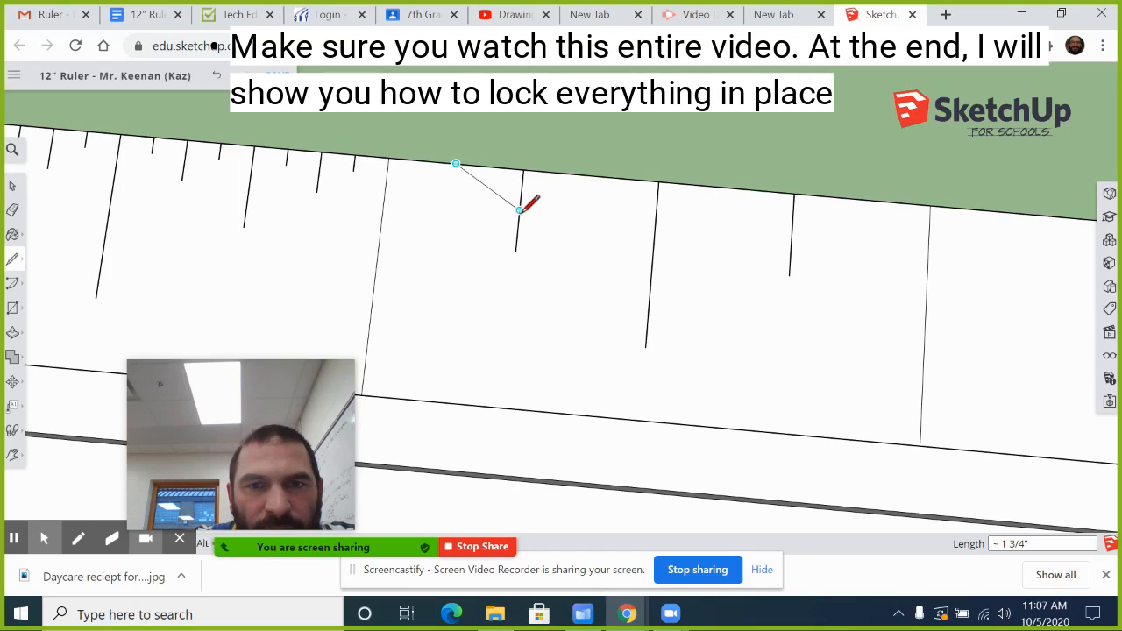
double_click(456, 202)
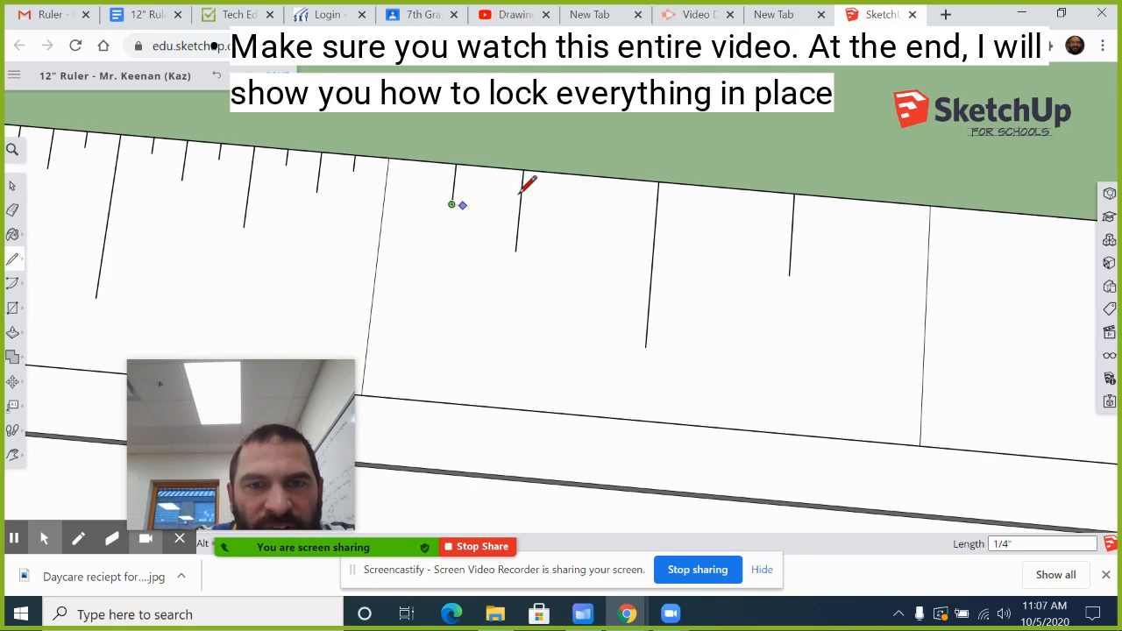
click(591, 177)
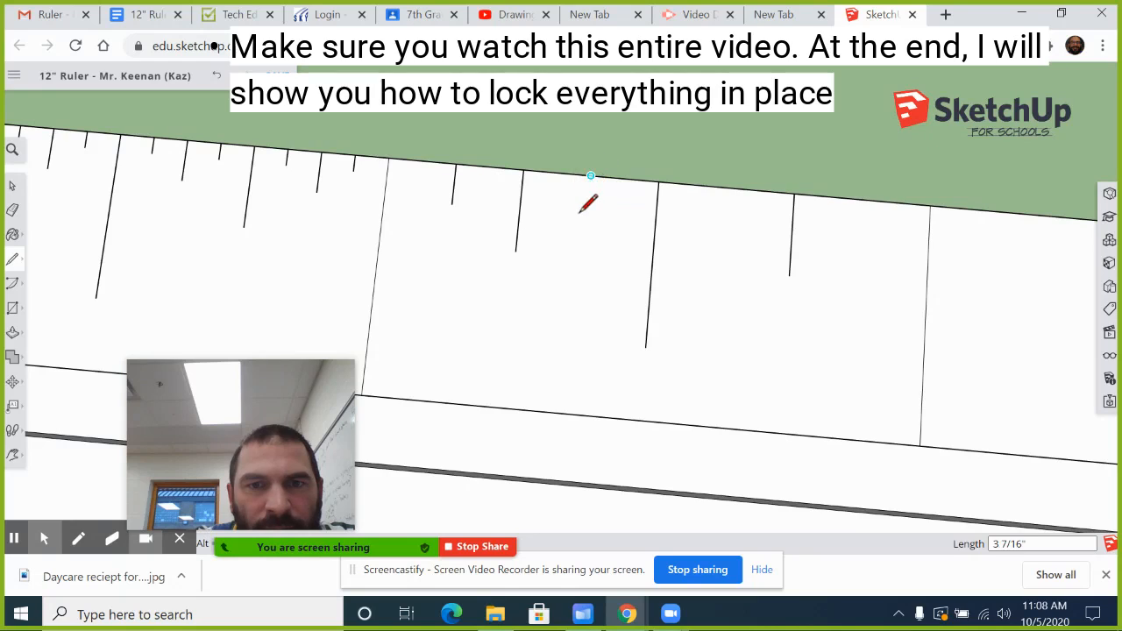
click(588, 216)
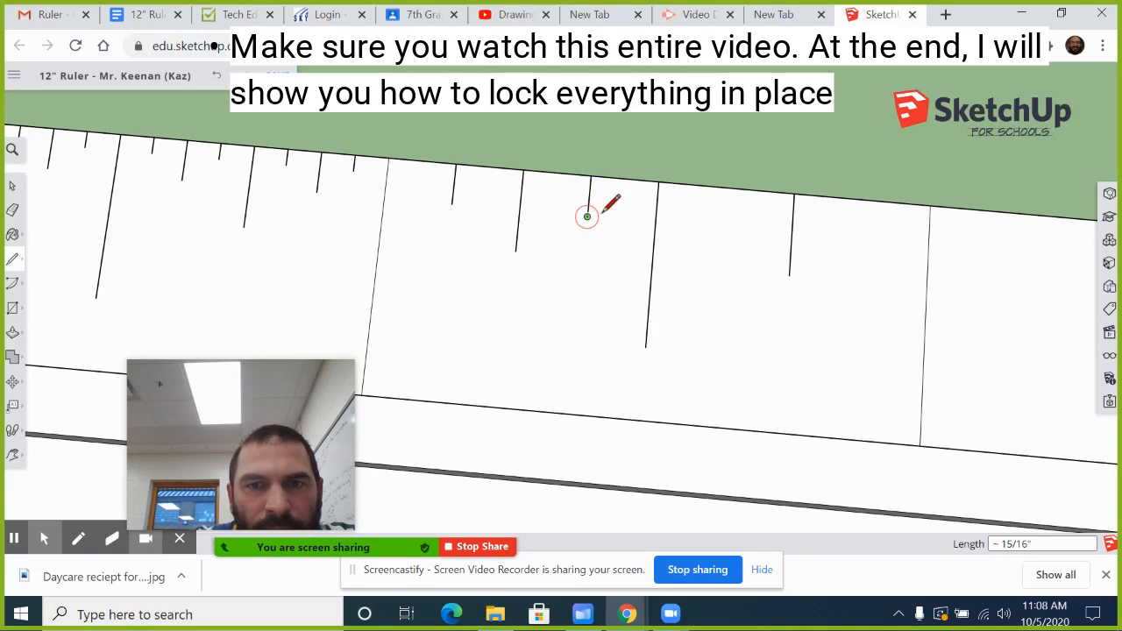
key(Escape)
click(726, 188)
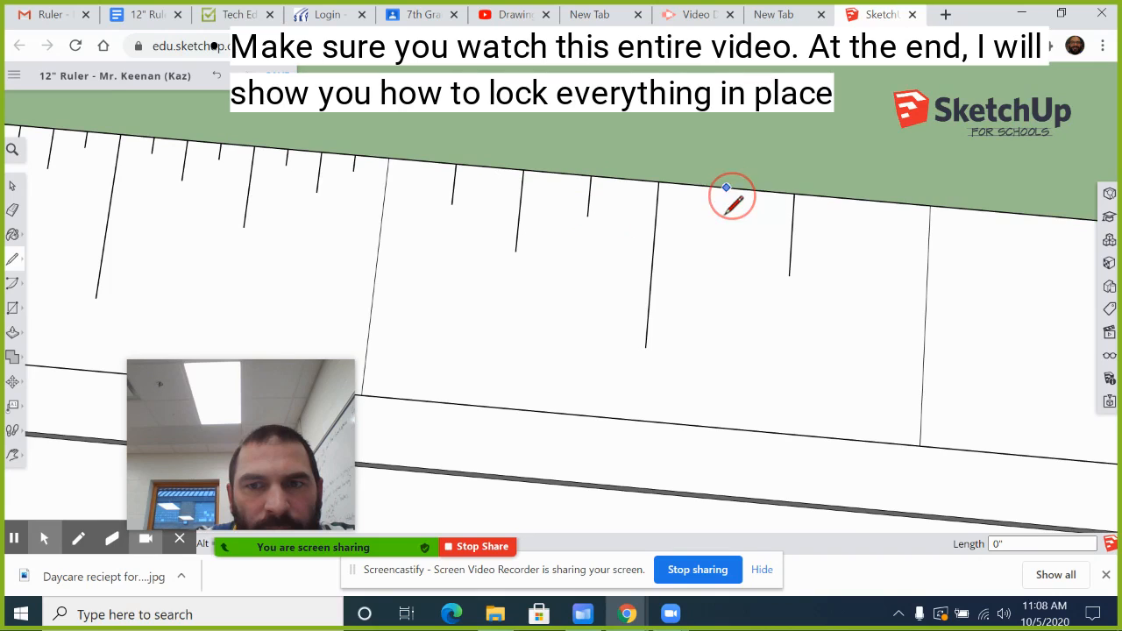
double_click(723, 228)
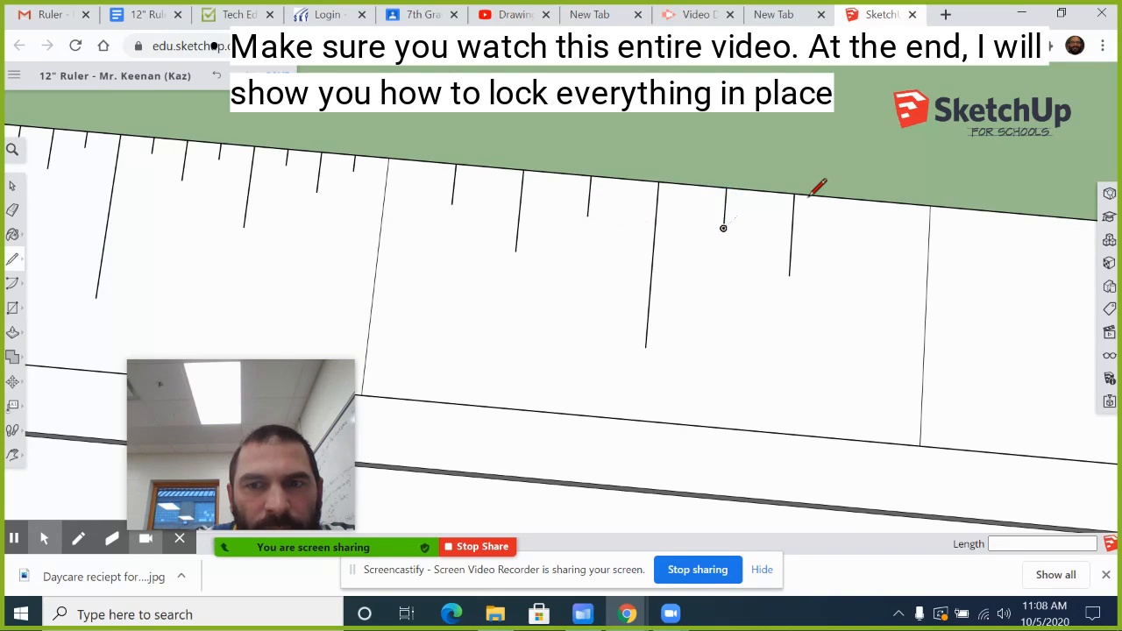
click(861, 200)
double_click(851, 241)
Draw the eight sixteenth-inch marks, from 1/16 to 15/16, at the remaining edge midpoints of the same inch, level with the previous inch's sixteenths.
click(422, 161)
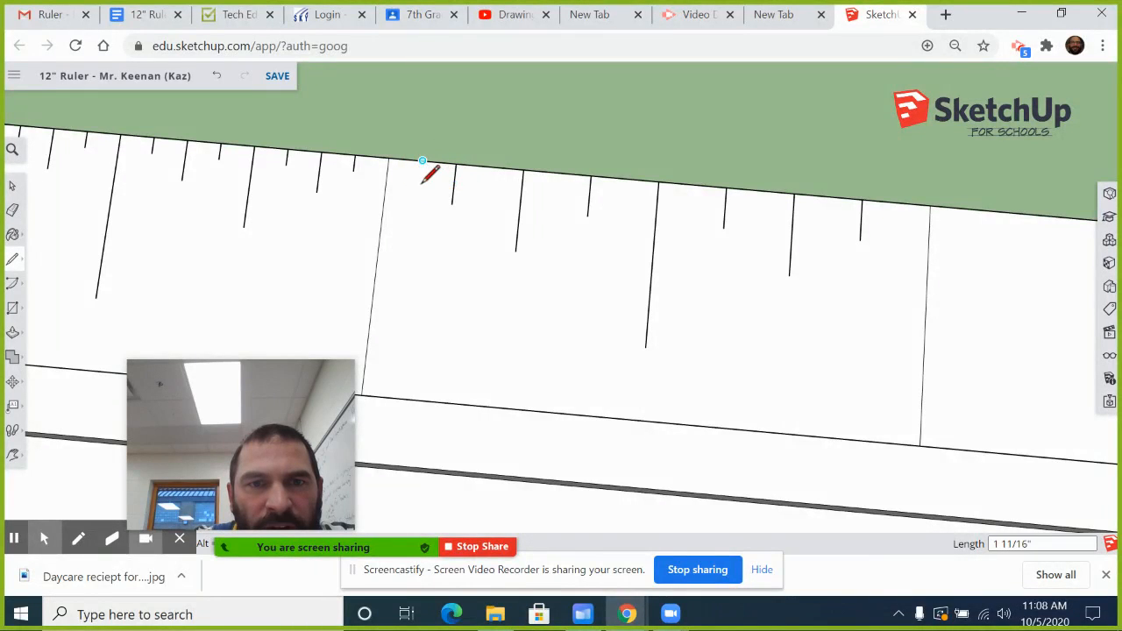
double_click(421, 179)
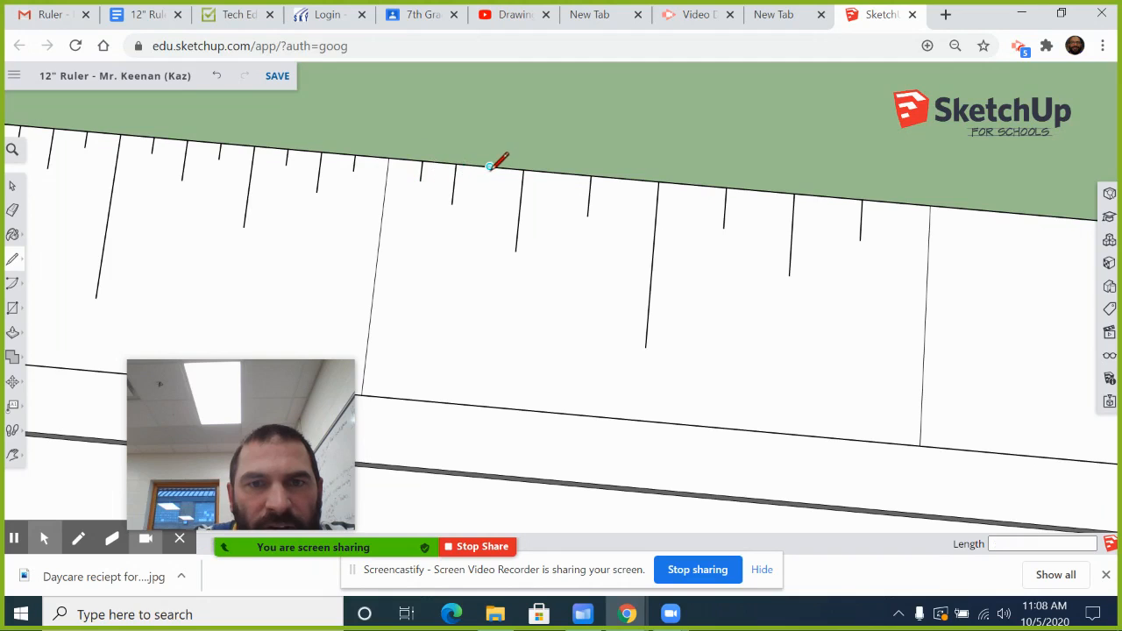
click(489, 166)
drag(486, 191, 488, 188)
drag(557, 173, 556, 193)
drag(624, 180, 624, 209)
drag(692, 185, 692, 206)
drag(760, 190, 759, 211)
drag(836, 201, 836, 219)
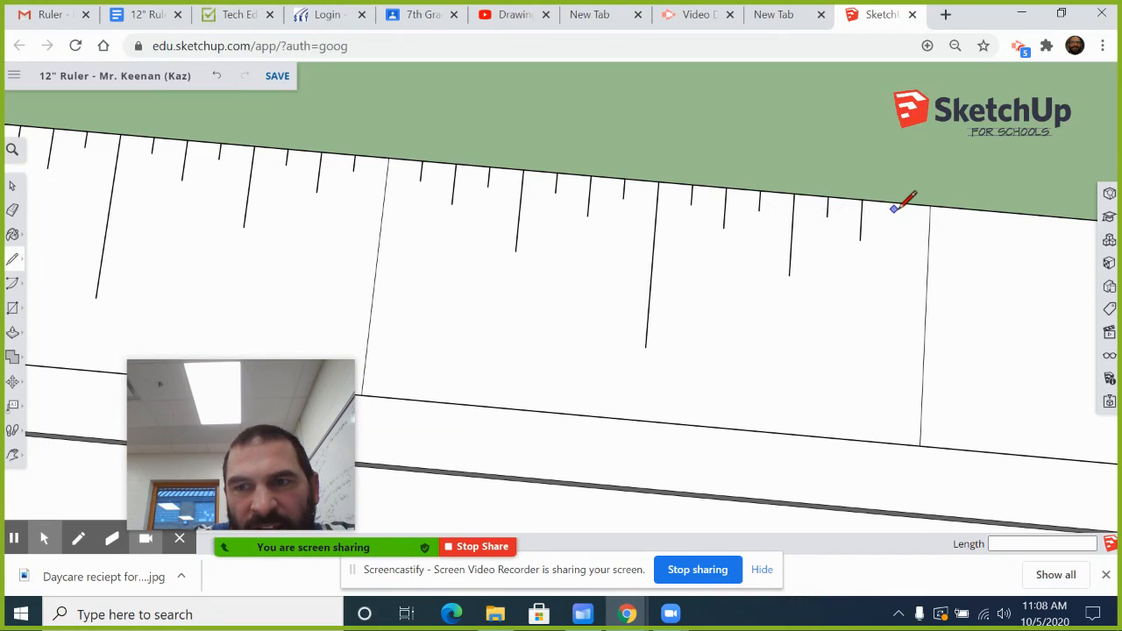
click(896, 202)
click(896, 223)
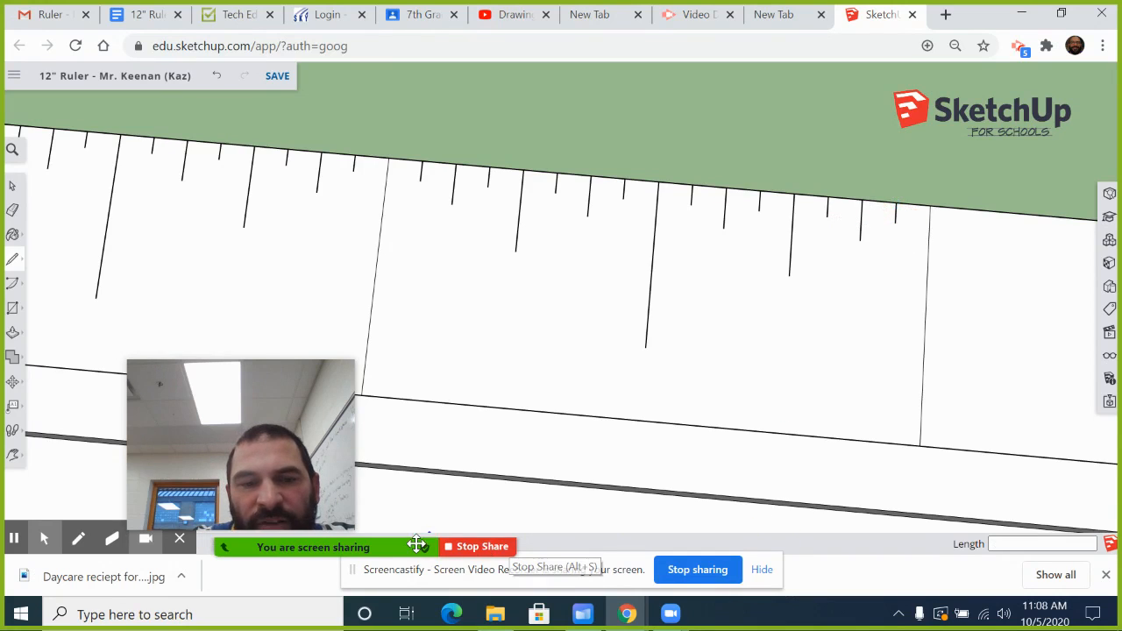
Read the unread message in the Zoom meeting chat, then minimize the chat window.
mouse_move(403, 546)
click(683, 514)
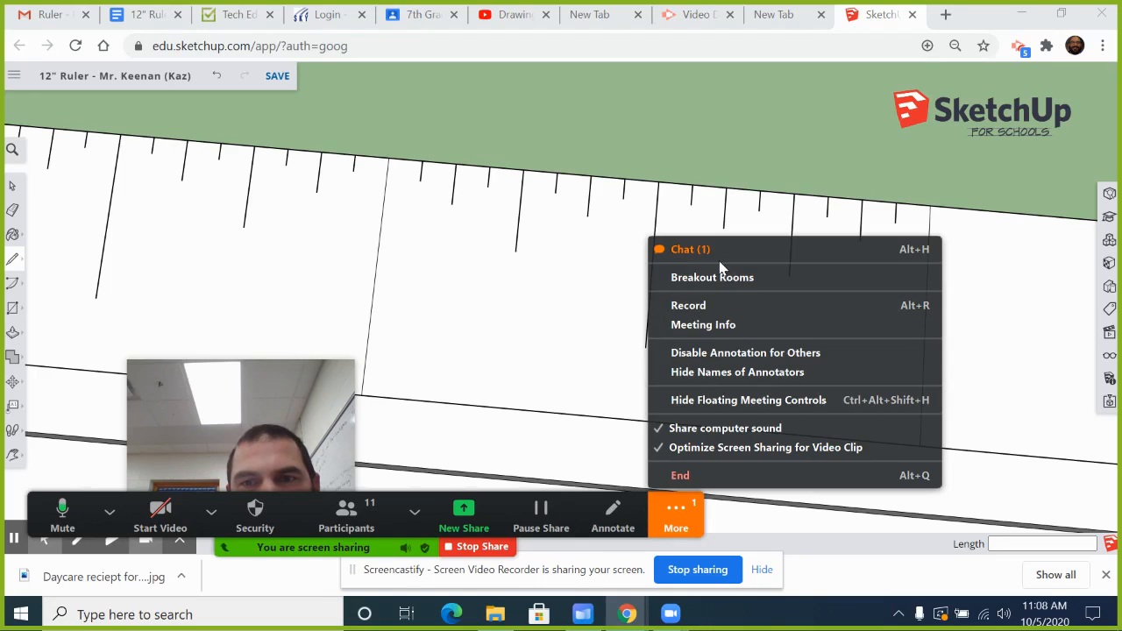
click(719, 252)
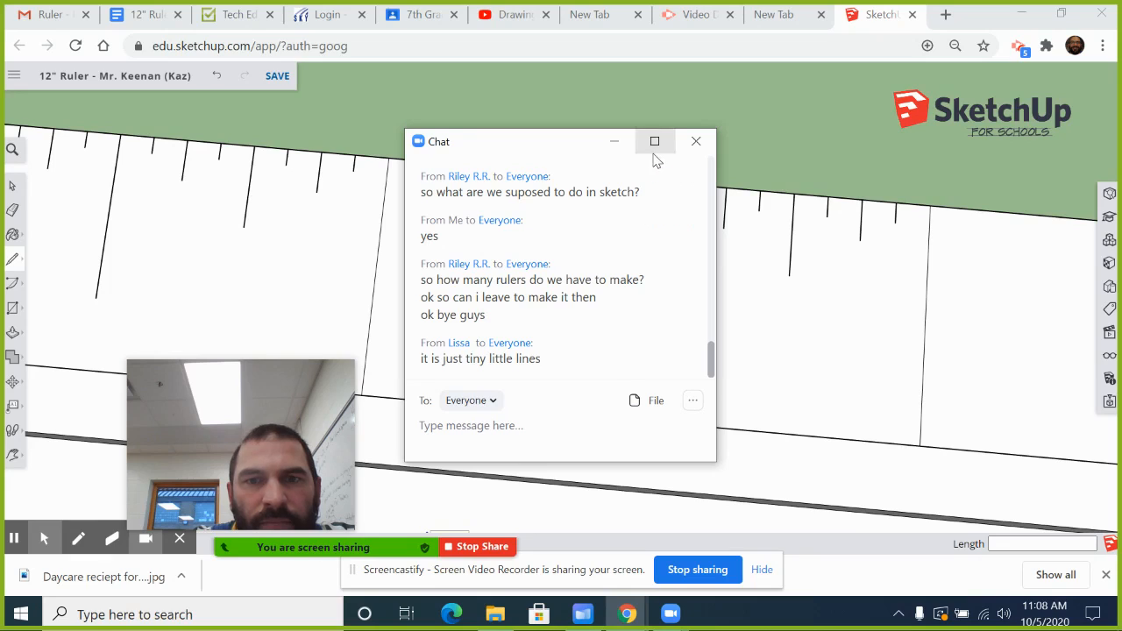
click(615, 143)
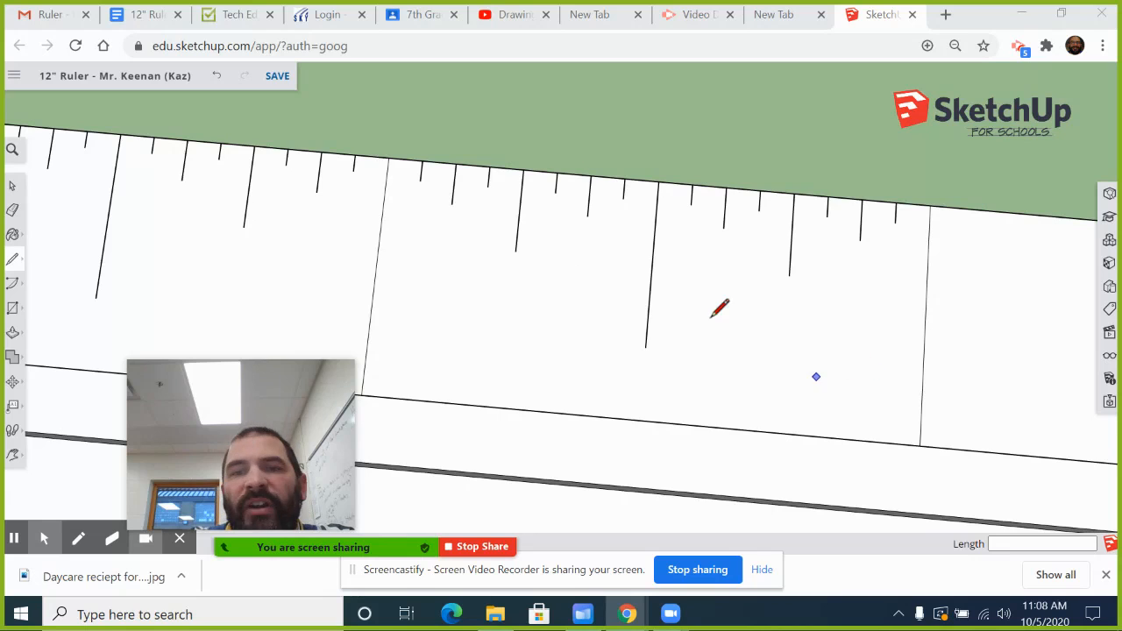
Draw the 1/2-inch mark from the edge midpoint between the 3- and 4-inch lines, level with the previous inch's 1/2-inch mark.
scroll(526, 301, down, 6)
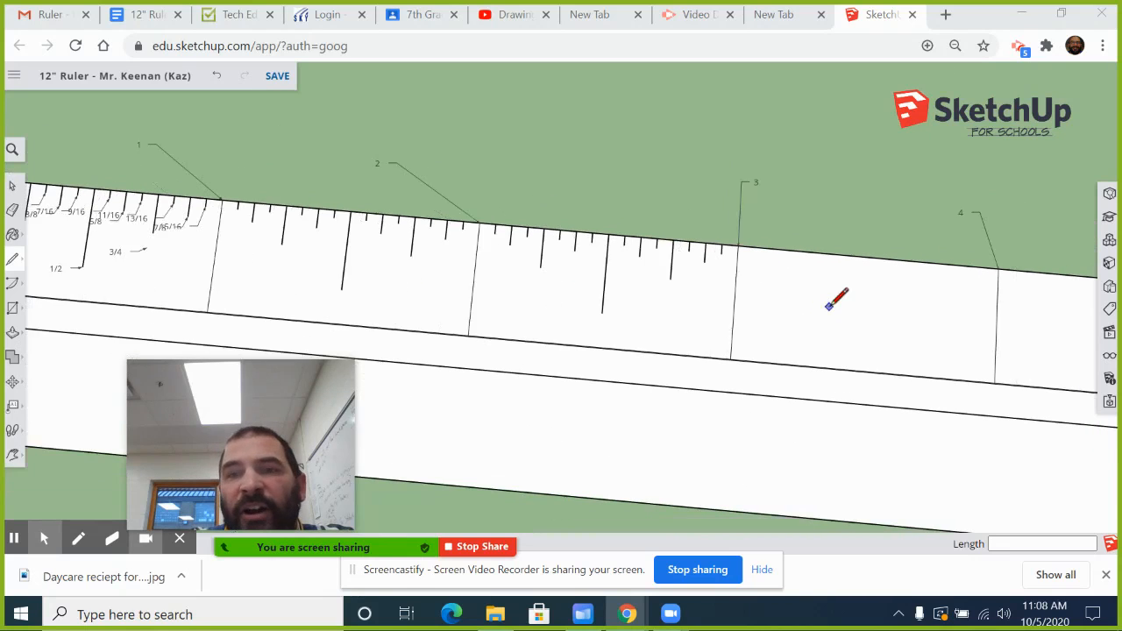
scroll(829, 305, down, 2)
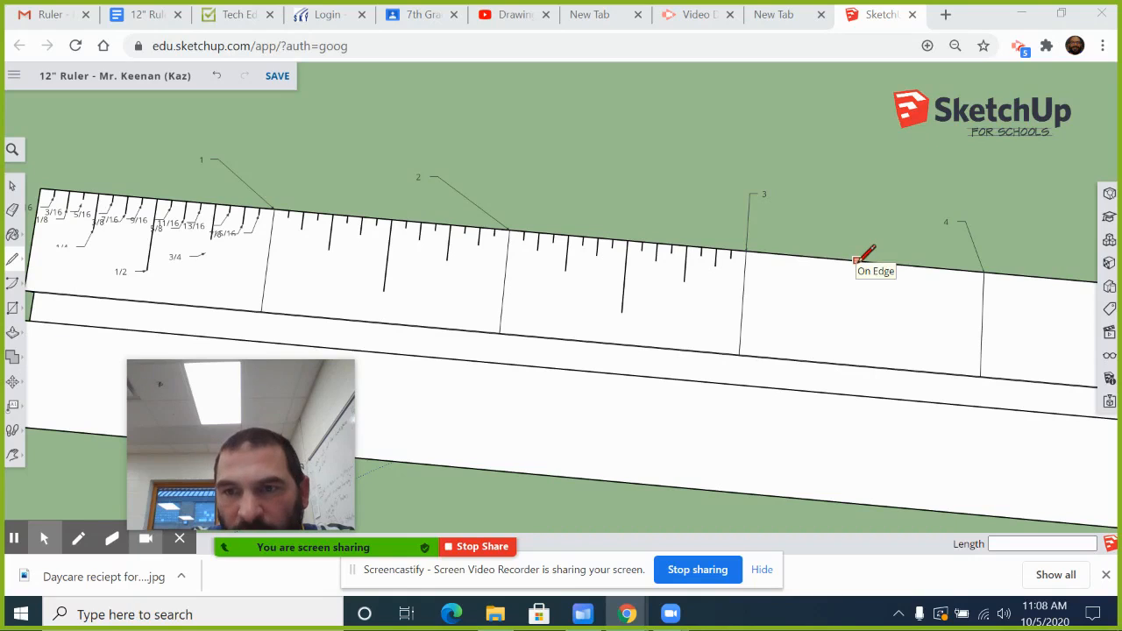
click(864, 261)
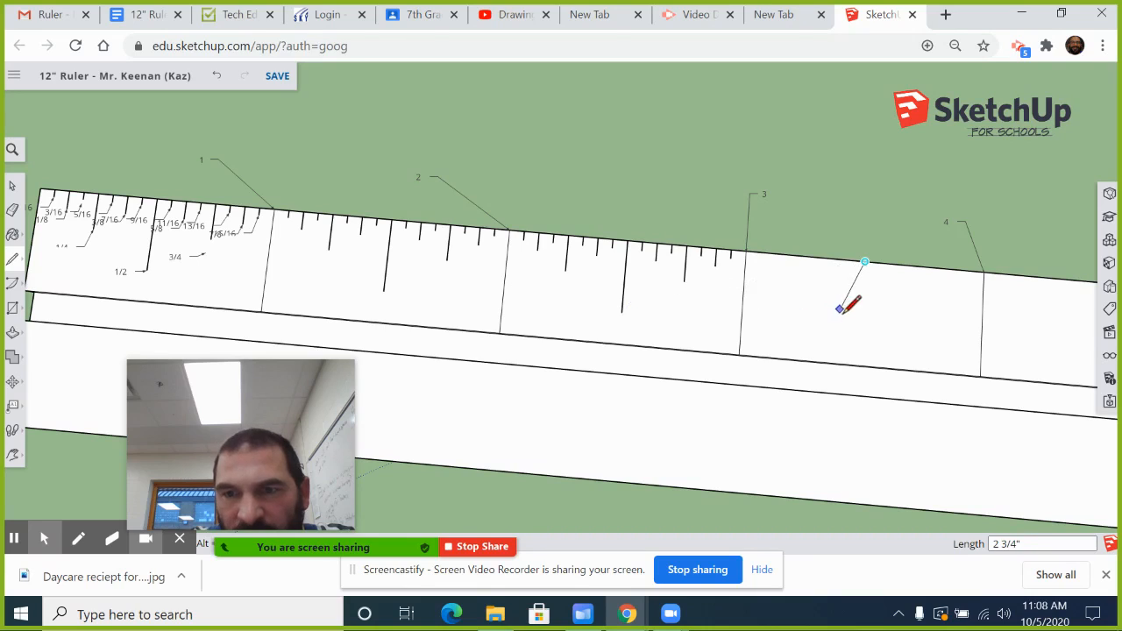
double_click(861, 333)
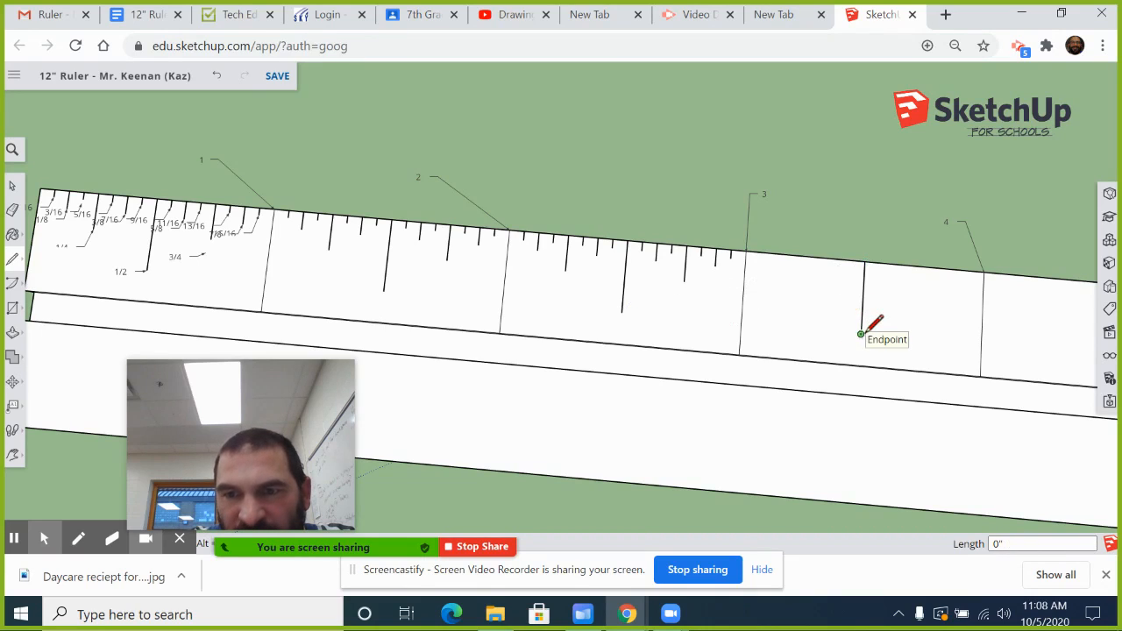
Draw the 1/4- and 3/4-inch marks, about 1 7/8" long, at the edge midpoints beside the 1/2-inch mark between inches 3 and 4.
click(804, 256)
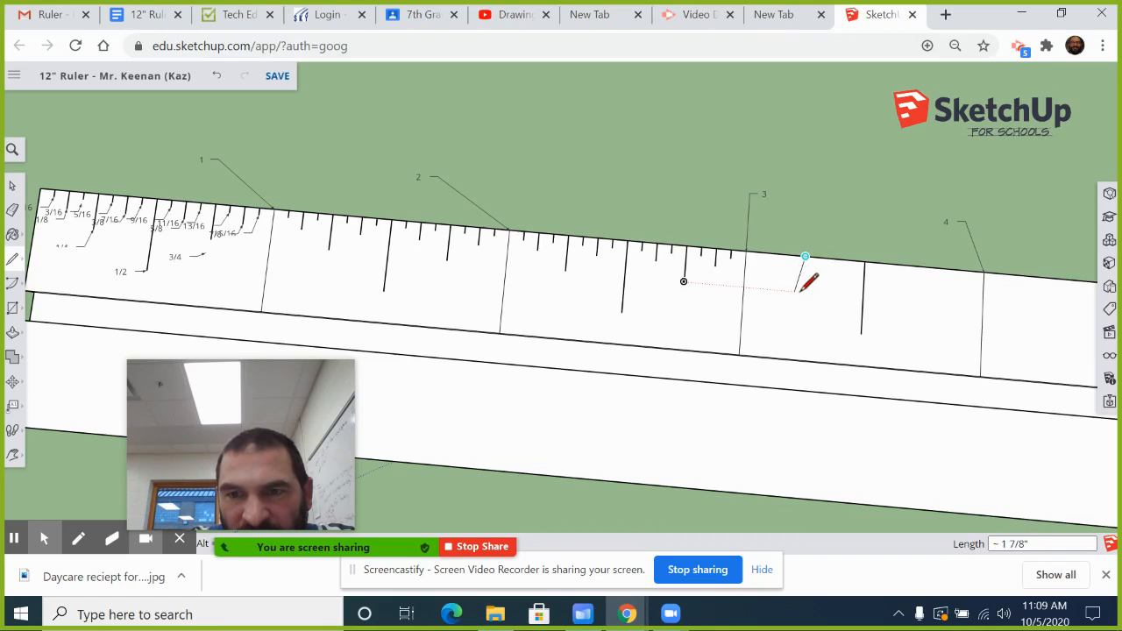
click(803, 292)
key(Escape)
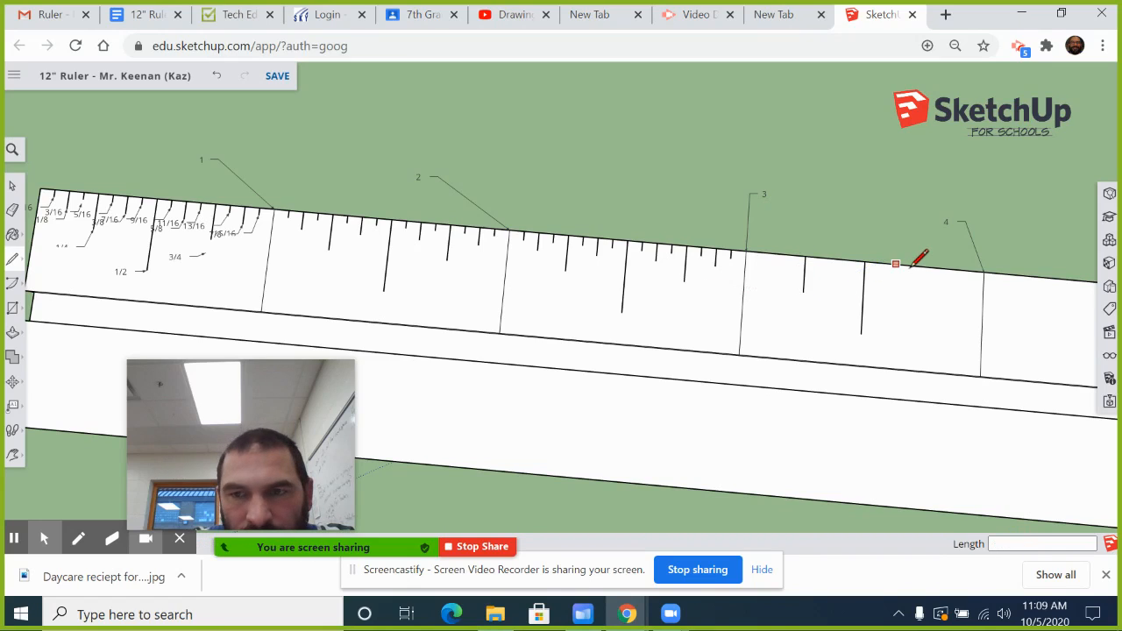
click(923, 266)
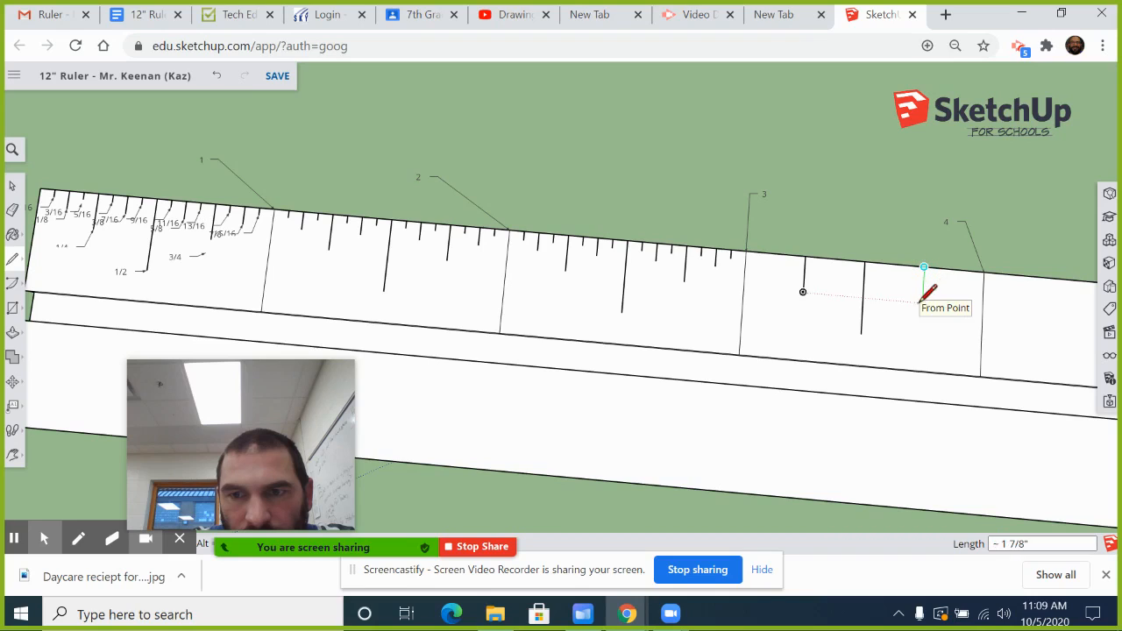
click(921, 301)
key(Escape)
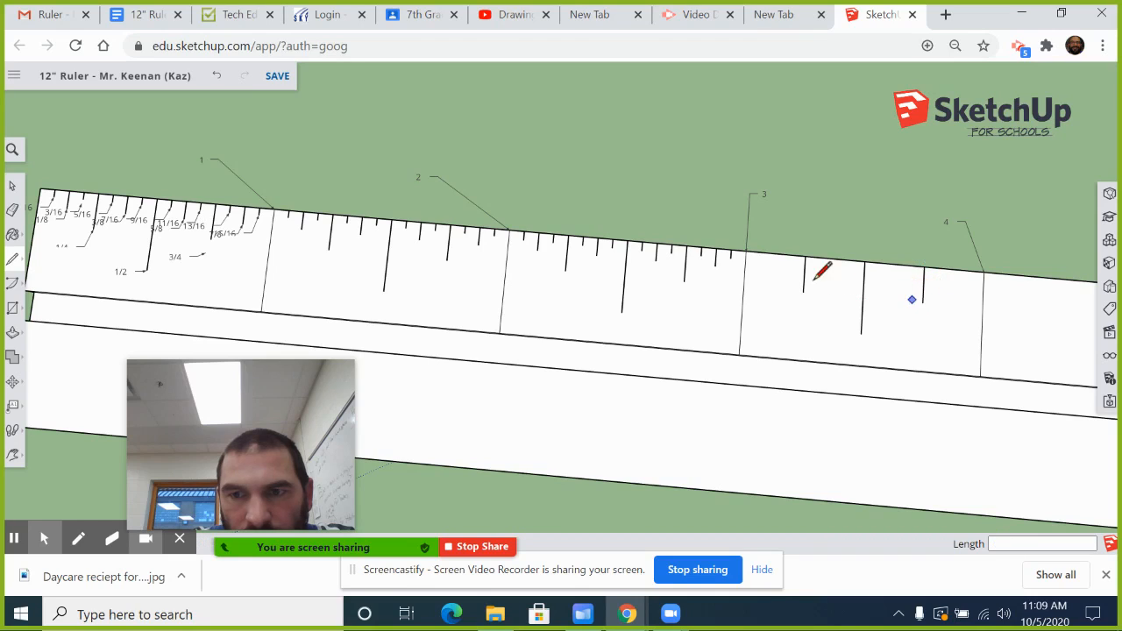
Draw the four eighth-inch marks, about 15/16" long, at the edge midpoints between the existing marks of the inch from 3 to 4.
click(775, 254)
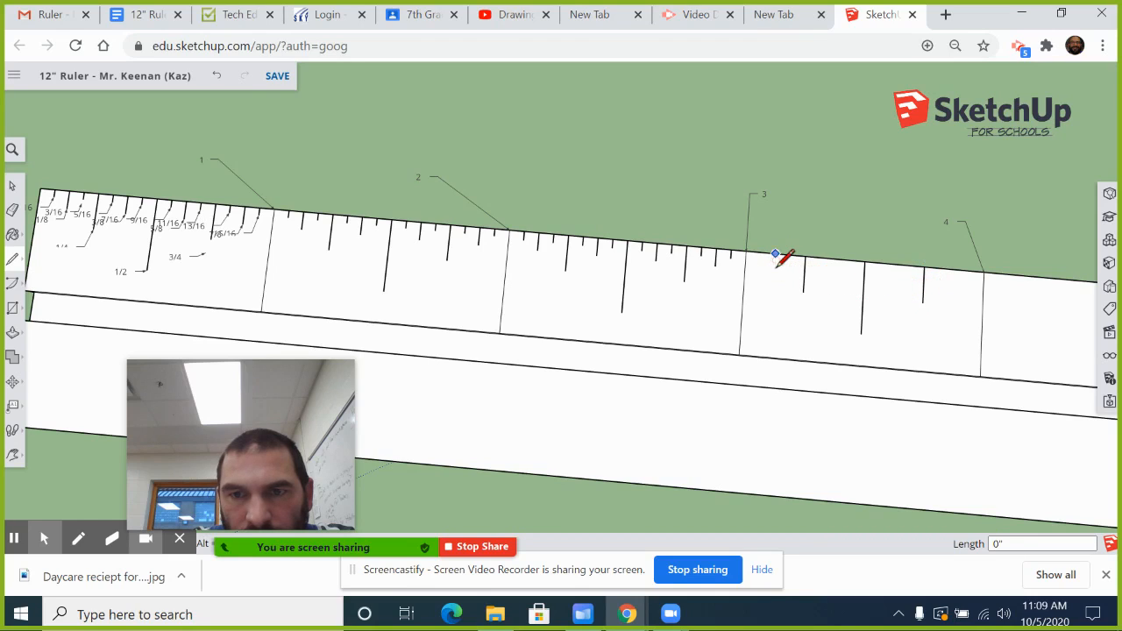
click(715, 266)
click(776, 255)
click(834, 274)
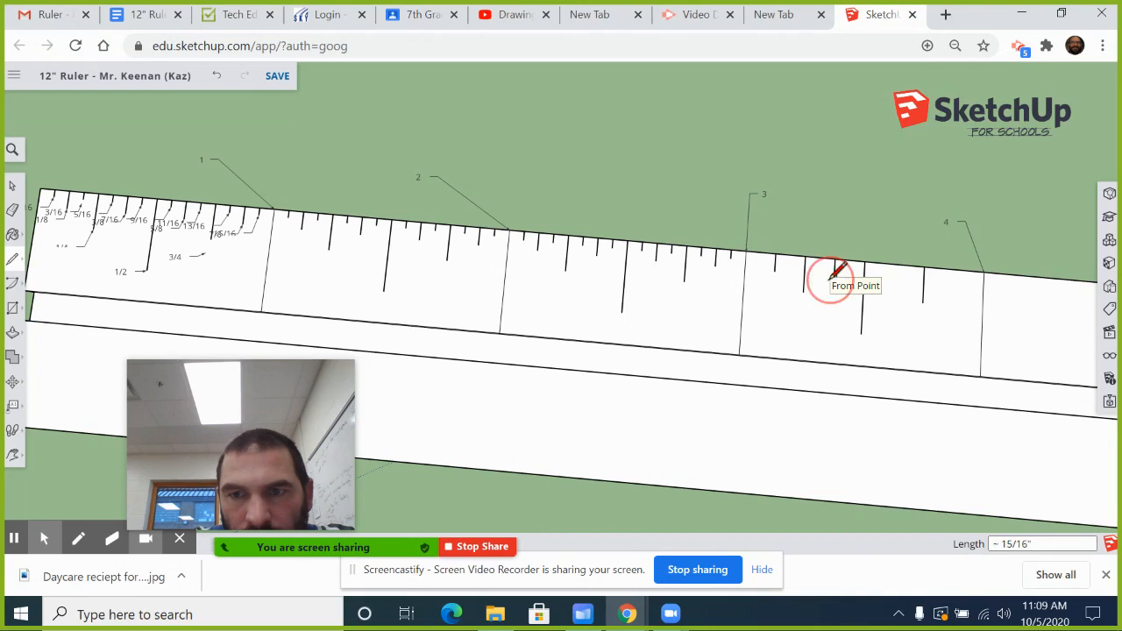
click(893, 286)
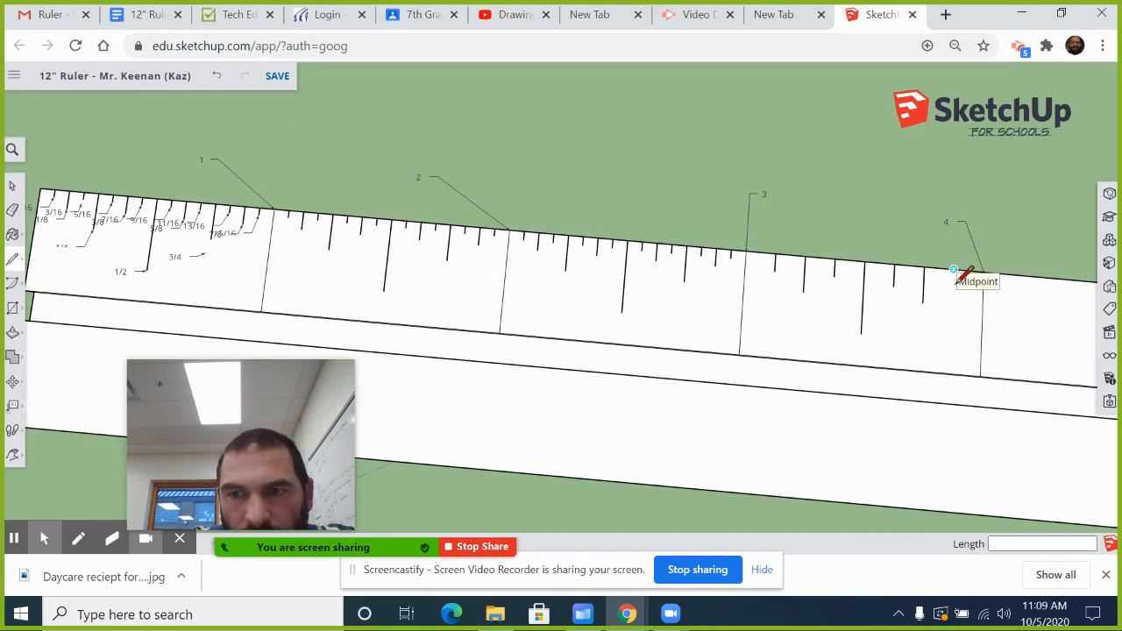
click(953, 269)
click(953, 292)
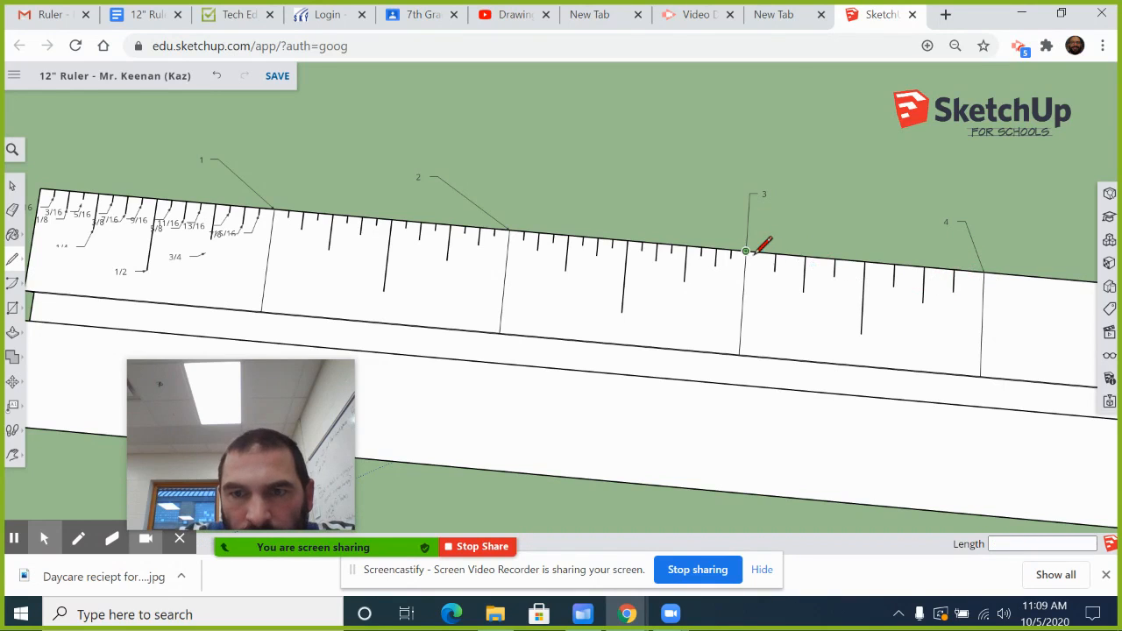
Draw the 1/16-, 3/16- and 5/16-inch marks, about 7/16" long, at the edge midpoints just past the 3-inch line.
scroll(764, 254, up, 3)
scroll(759, 263, up, 3)
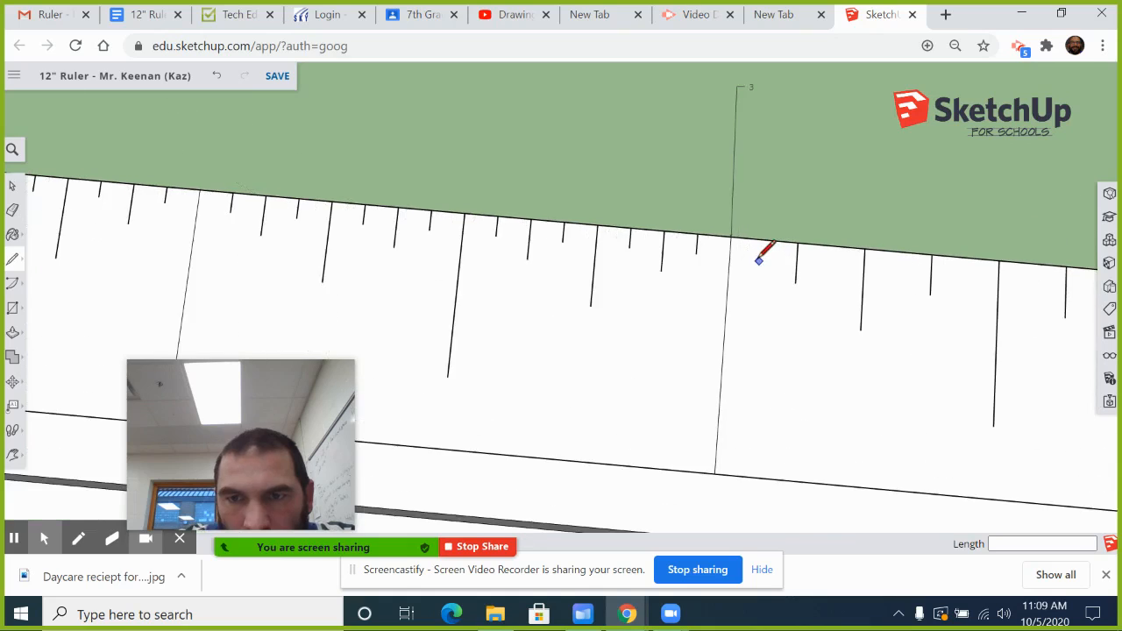
click(765, 237)
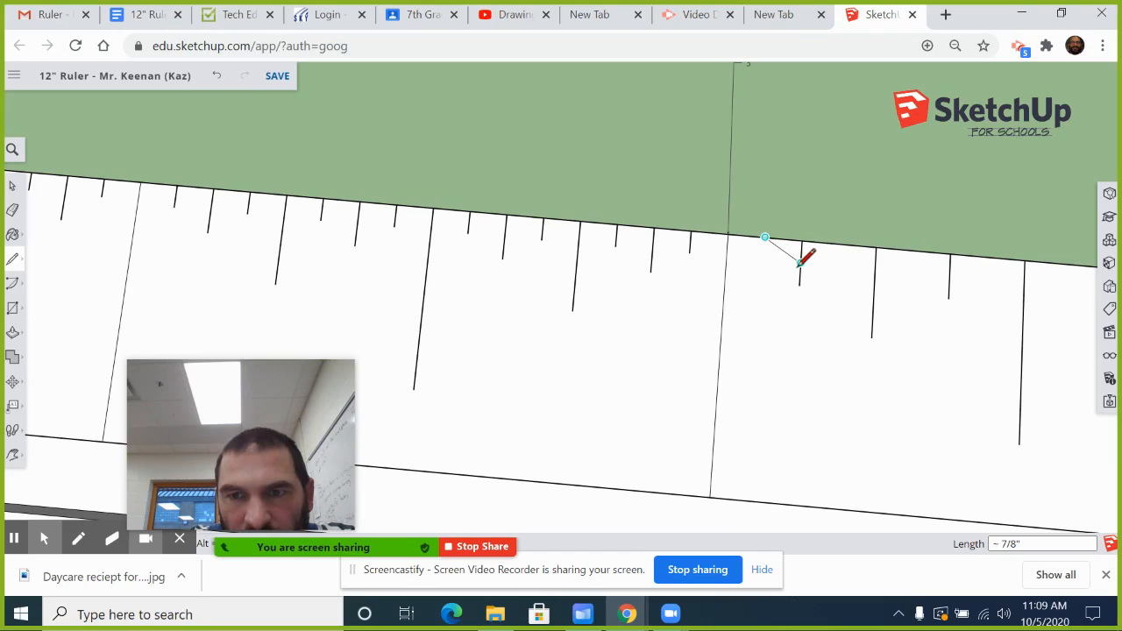
click(762, 259)
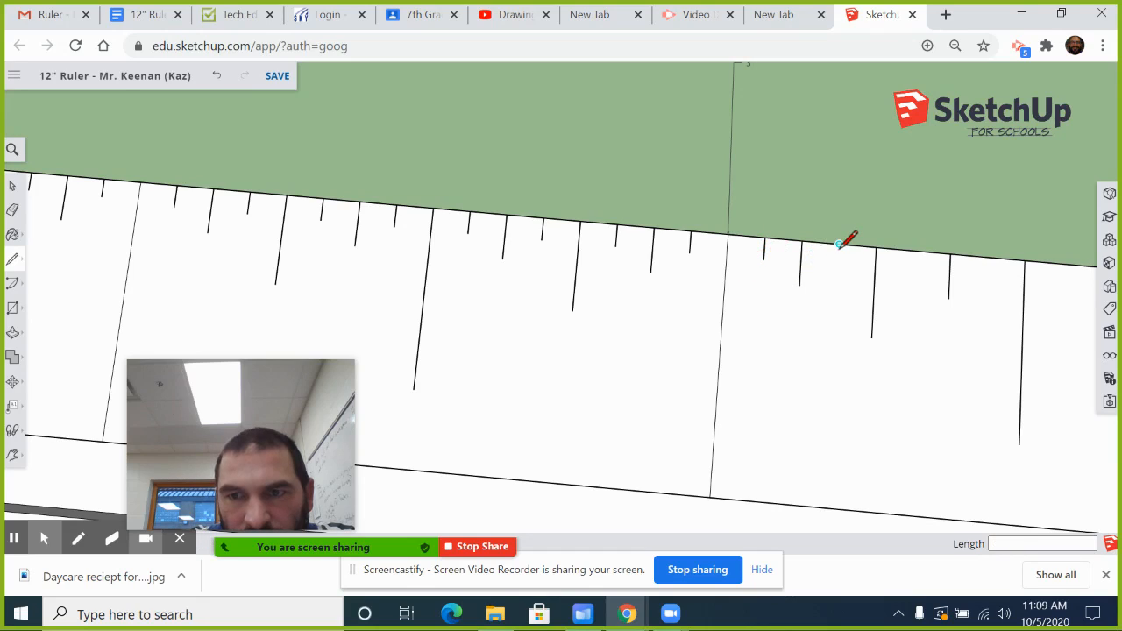
click(838, 247)
click(837, 265)
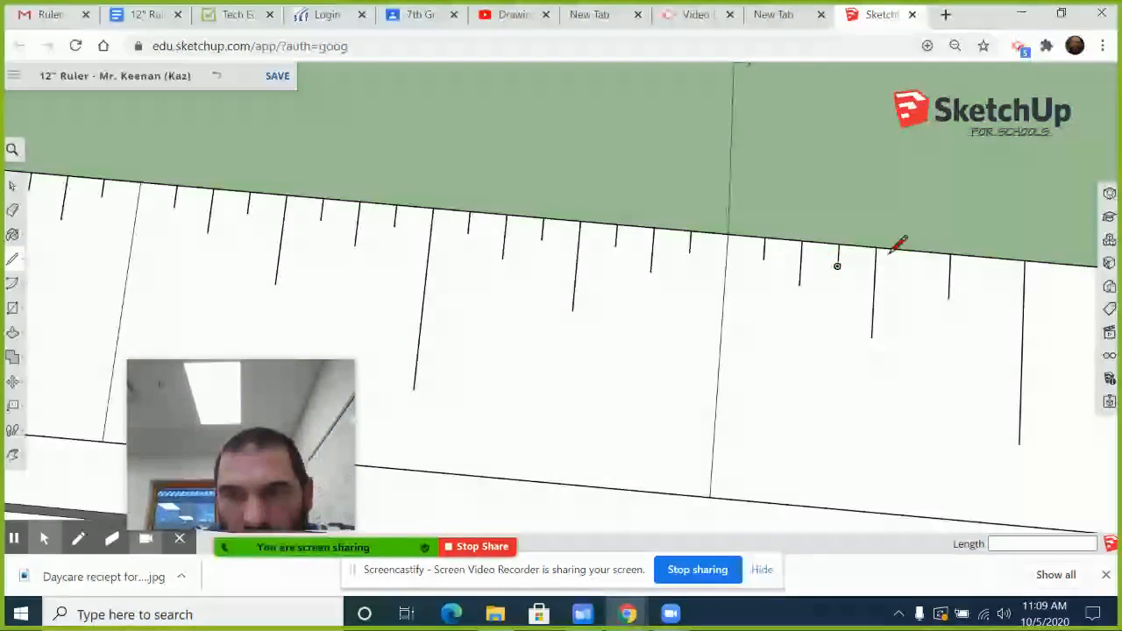
click(913, 252)
click(912, 273)
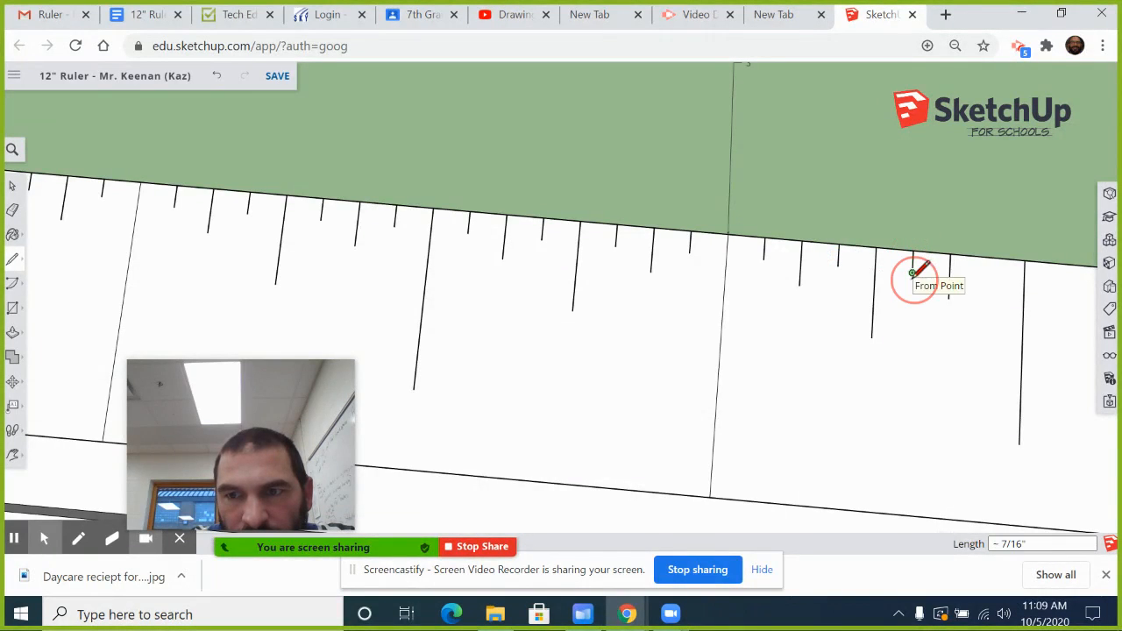
scroll(648, 274, up, 3)
scroll(392, 239, down, 2)
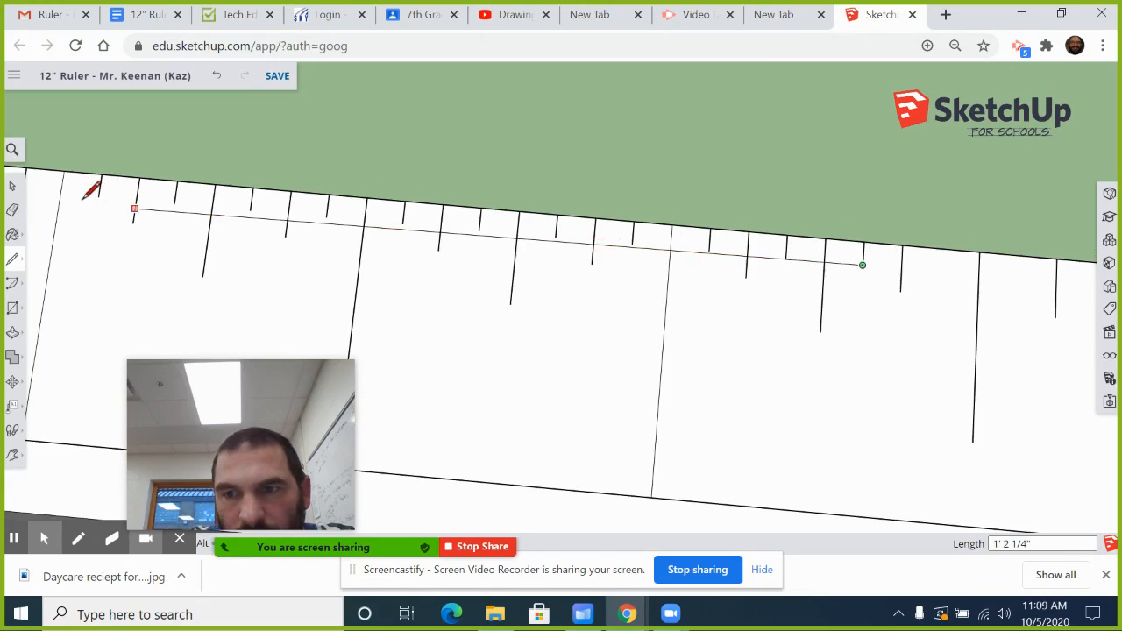
scroll(83, 199, down, 2)
key(Escape)
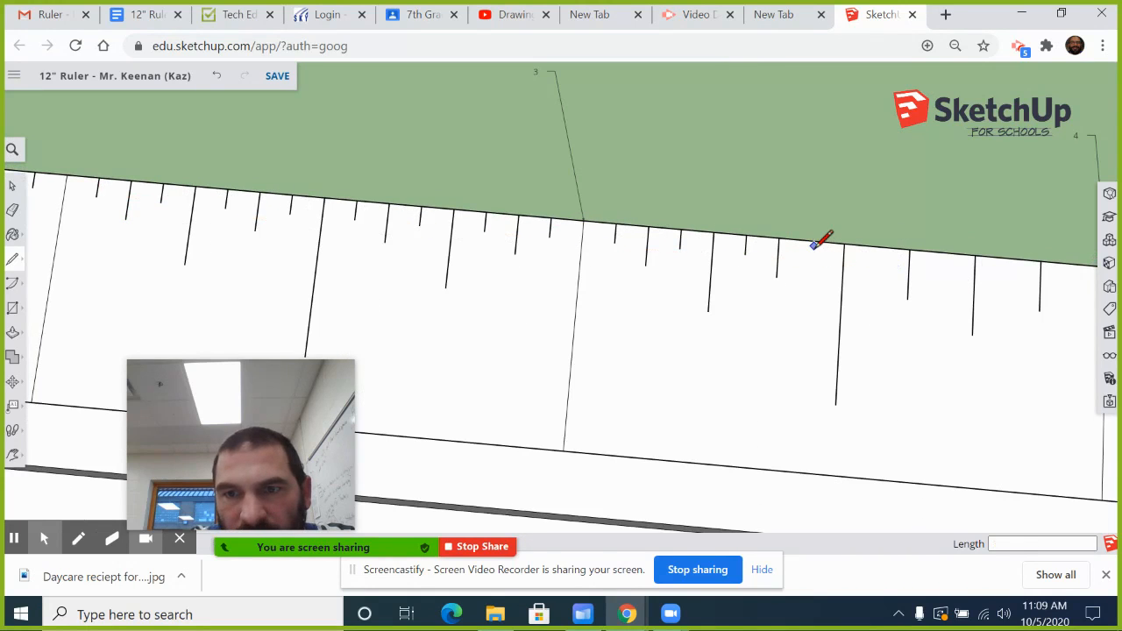
Draw the 7/16-, 9/16-, 11/16-, 13/16- and 15/16-inch marks, about 7/16" long, at the remaining edge midpoints between inches 3 and 4.
click(811, 241)
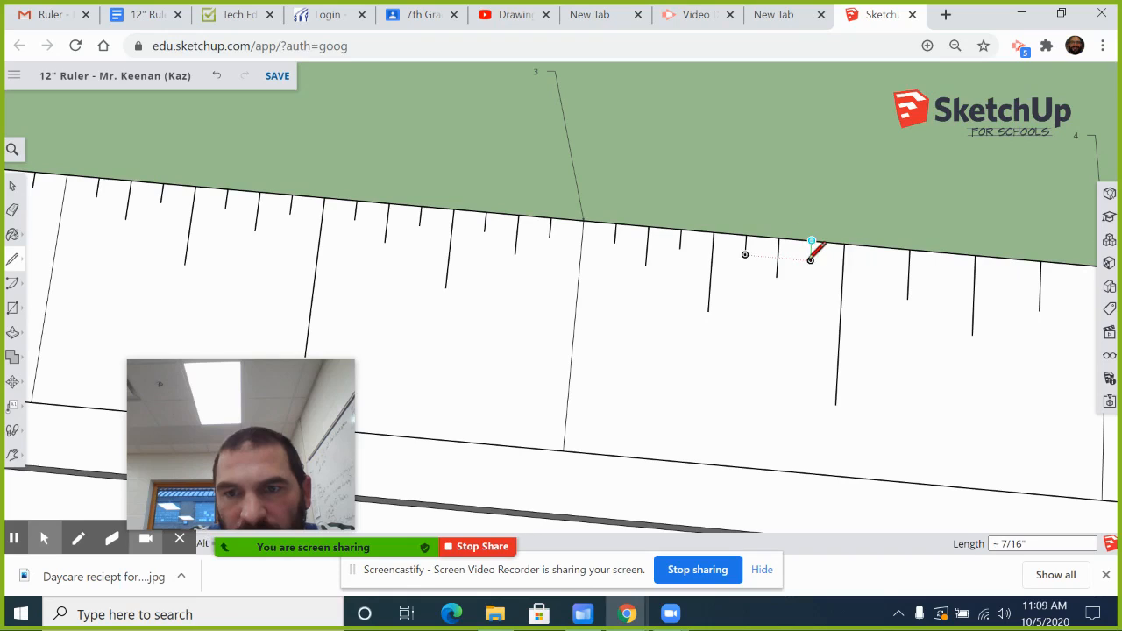
click(811, 259)
key(Escape)
click(877, 246)
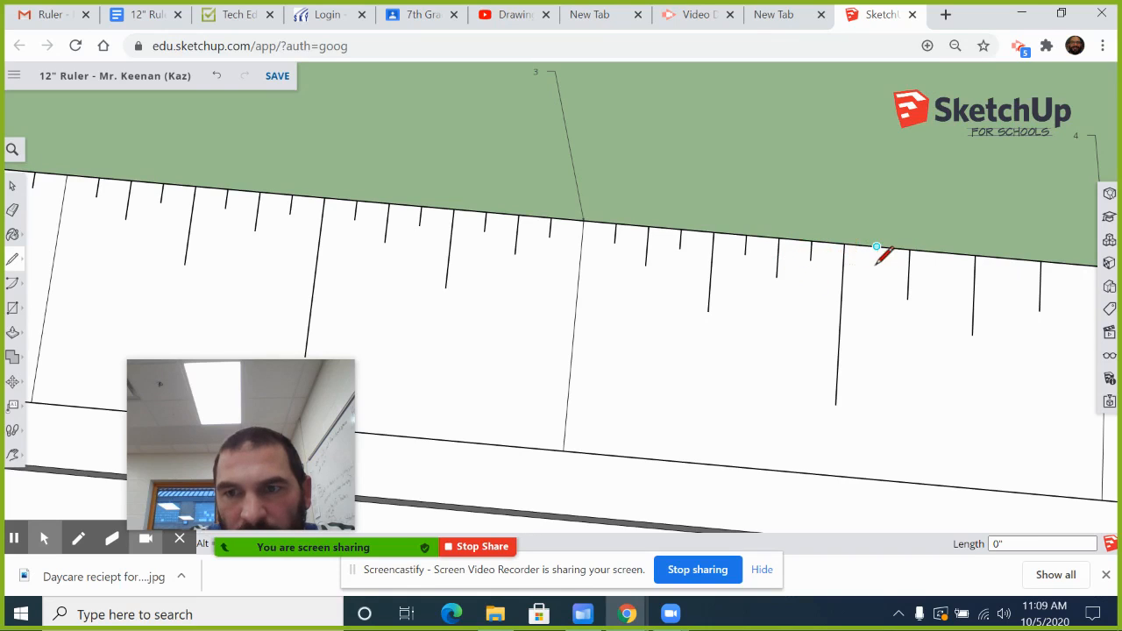
click(876, 266)
key(Escape)
click(941, 253)
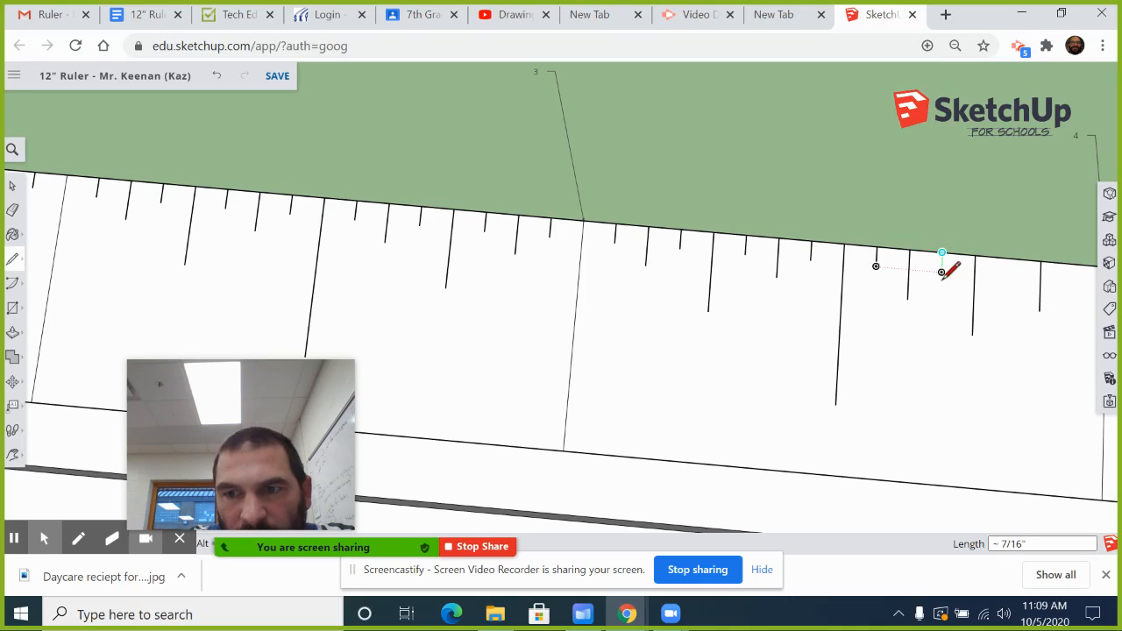
click(941, 271)
key(Escape)
click(1008, 258)
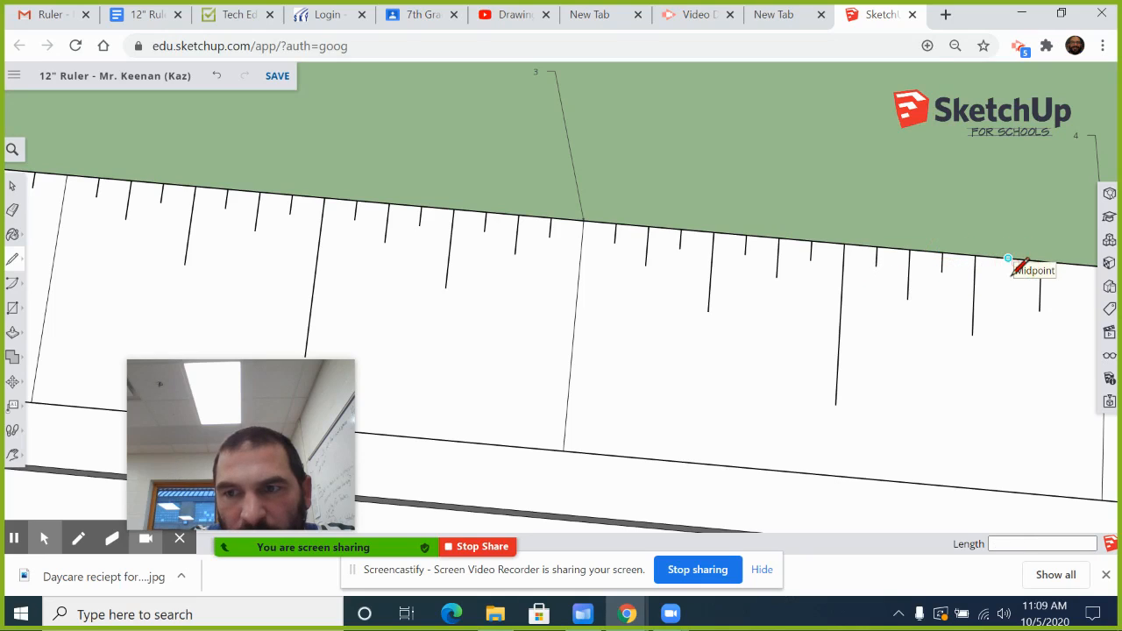
click(1007, 278)
key(Escape)
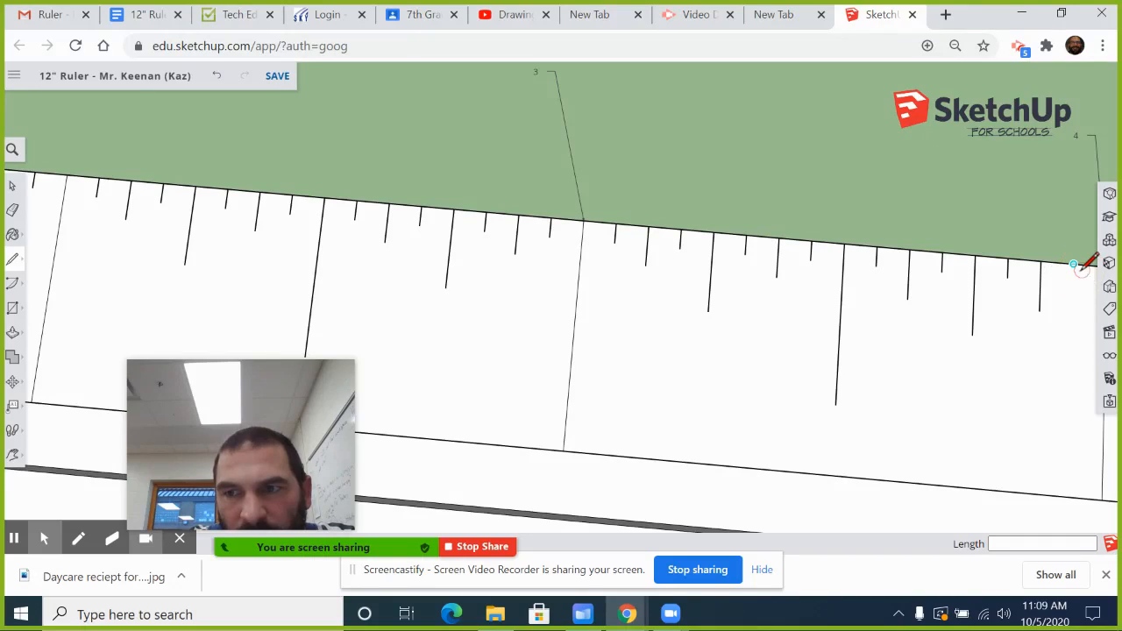
click(1072, 283)
key(Escape)
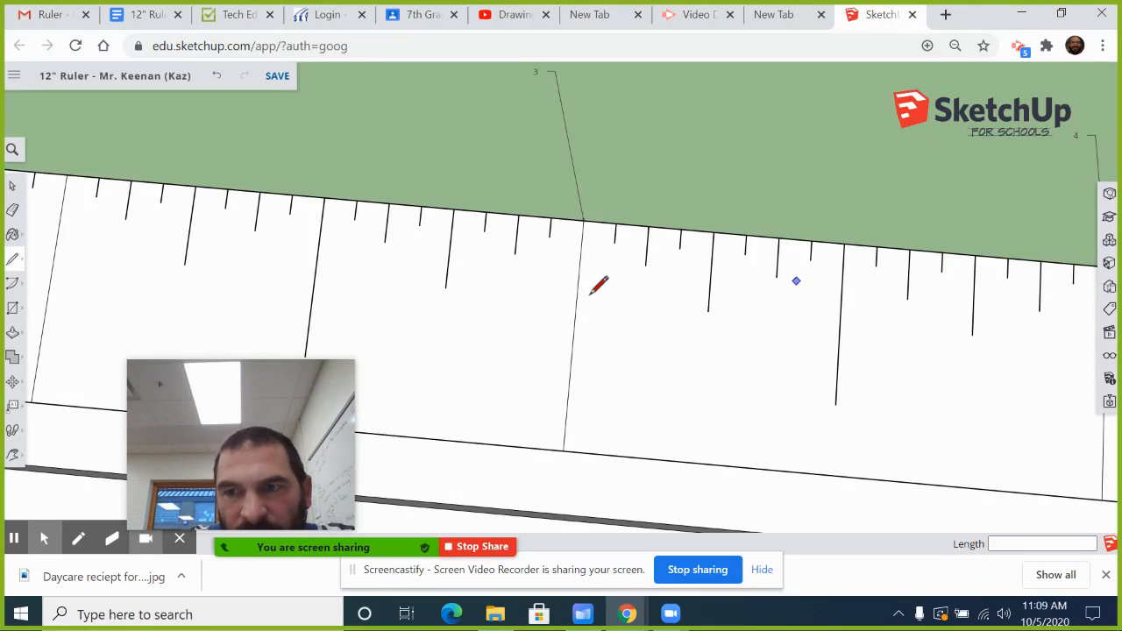
Draw the 1/2-inch mark from the edge midpoint between the 4- and 5-inch lines, level with the previous inch's 1/2-inch mark.
scroll(302, 281, down, 4)
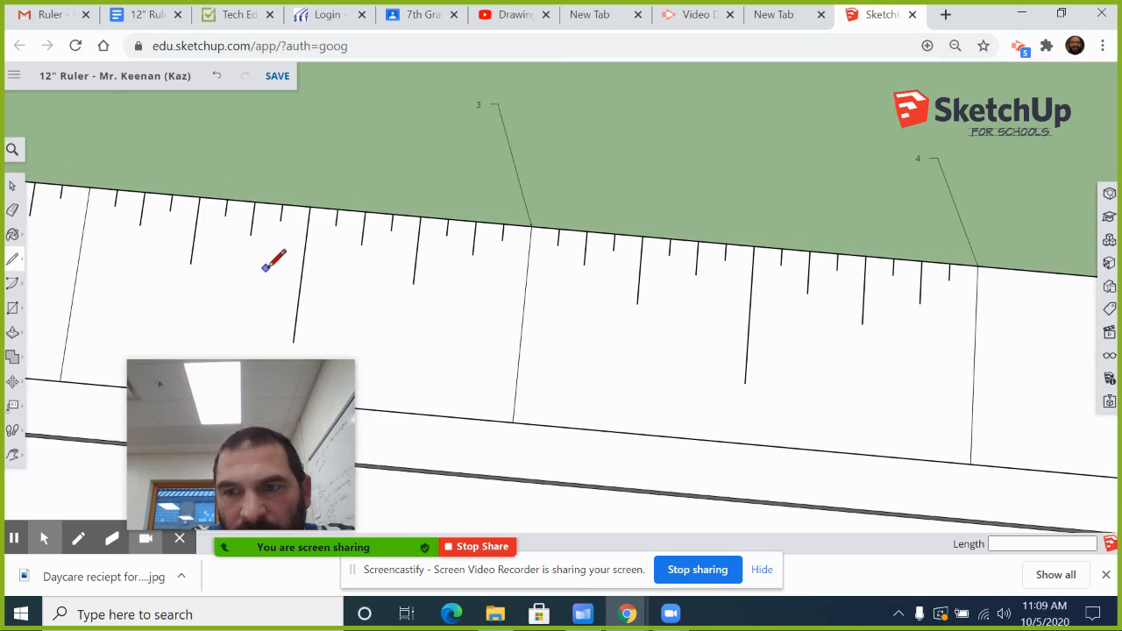
scroll(294, 265, down, 3)
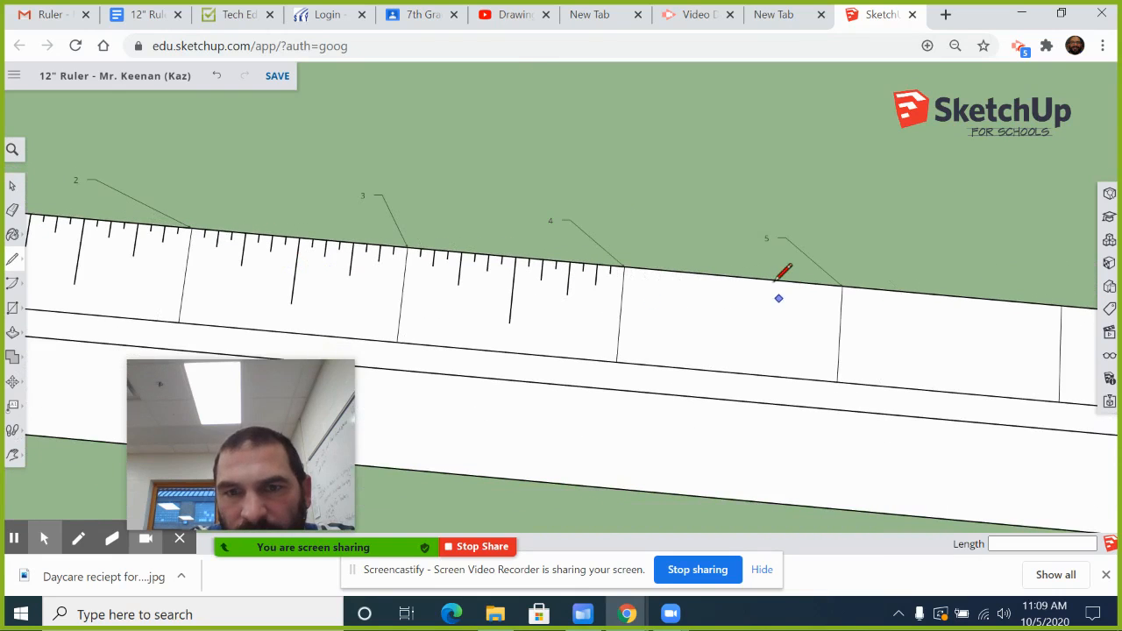
scroll(734, 273, up, 3)
scroll(719, 279, up, 1)
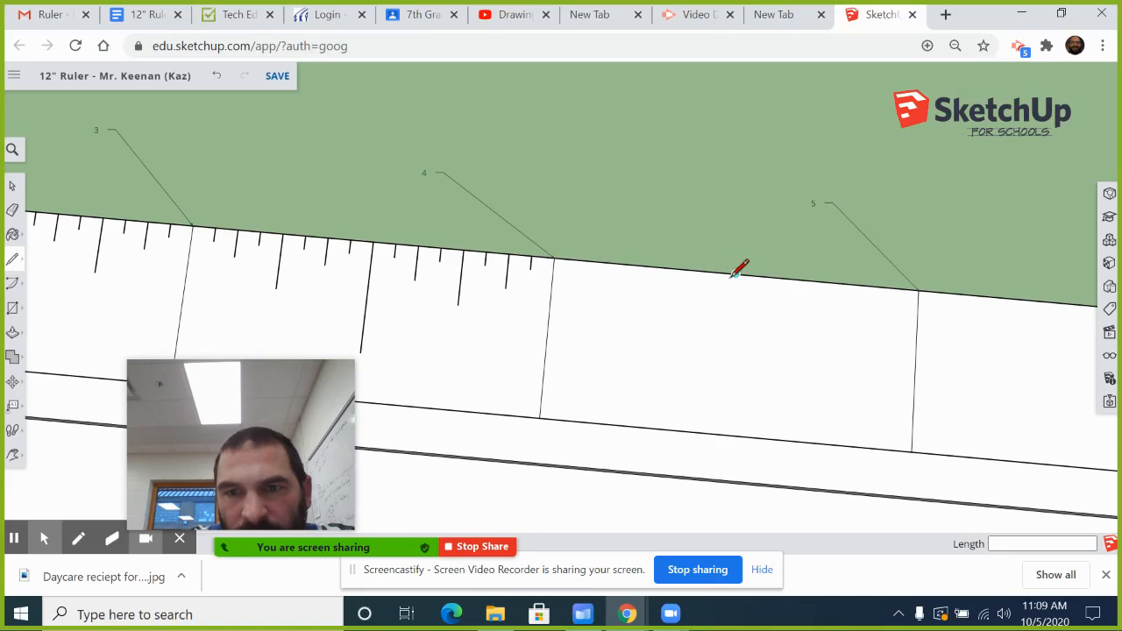
click(736, 274)
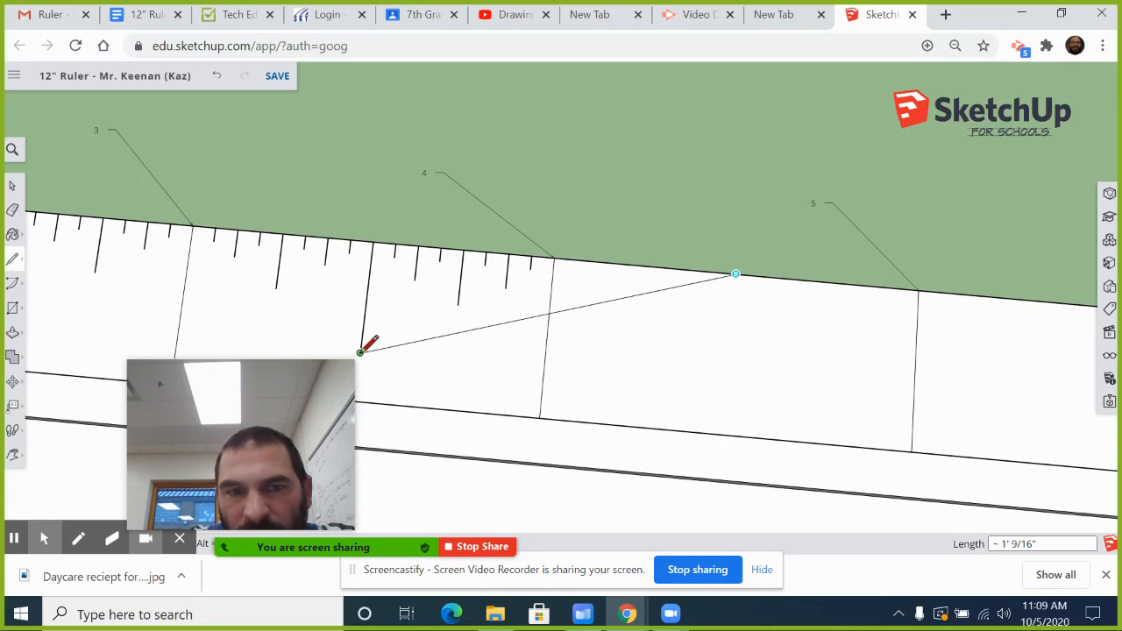
click(727, 384)
key(Escape)
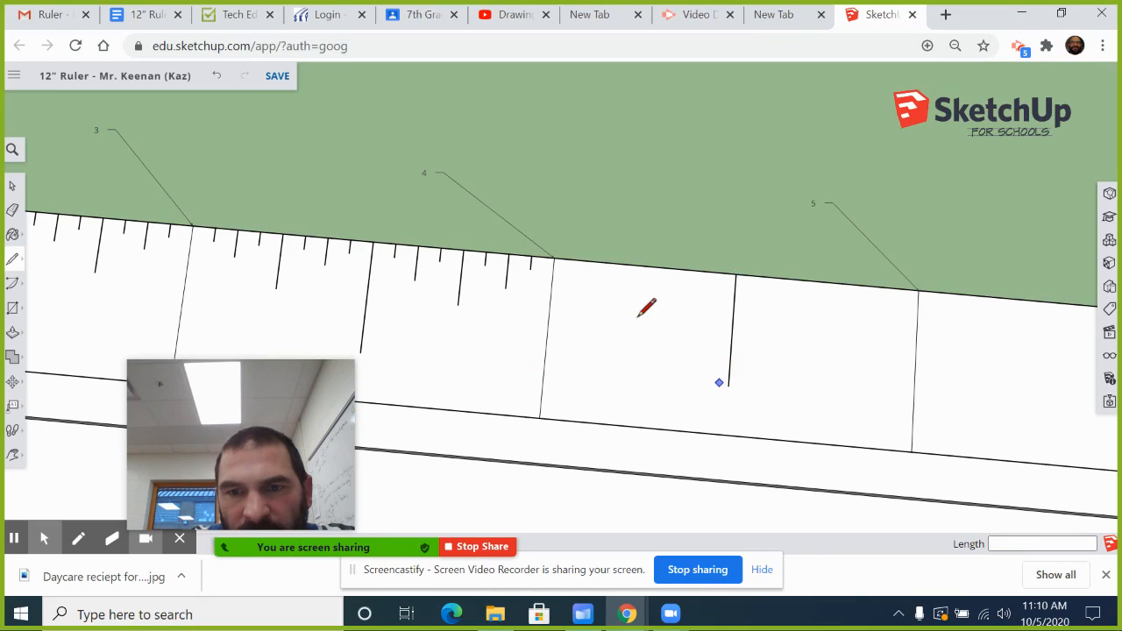
Draw the 1/4- and 3/4-inch marks between inches 4 and 5, about 1 7/8" long, level with the 1/2-inch mark's midpoint.
click(645, 266)
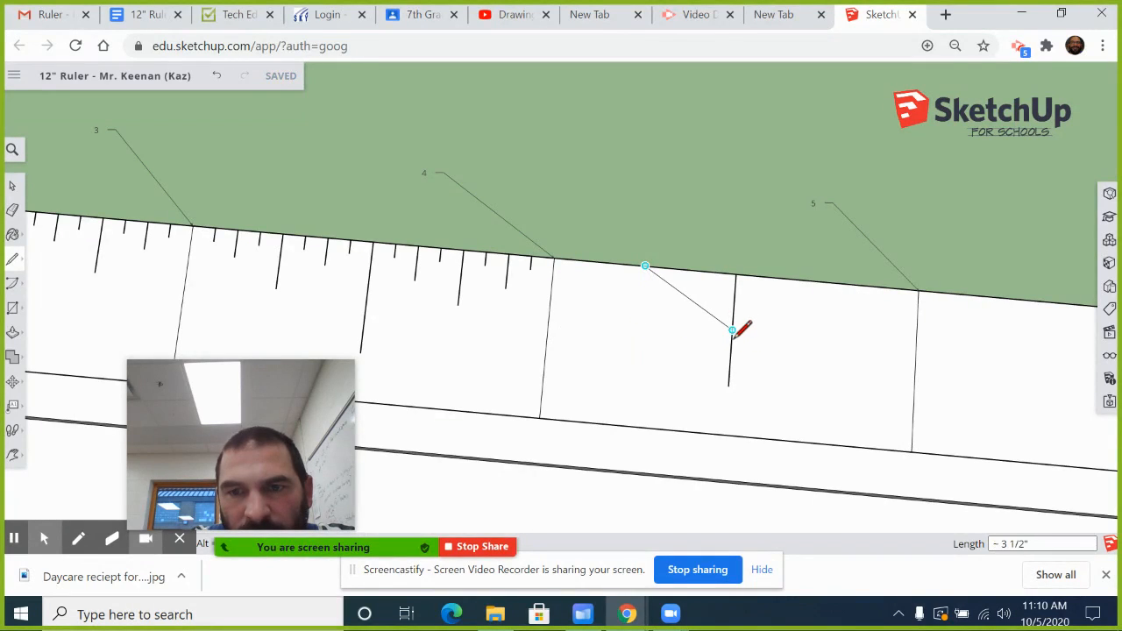
click(641, 322)
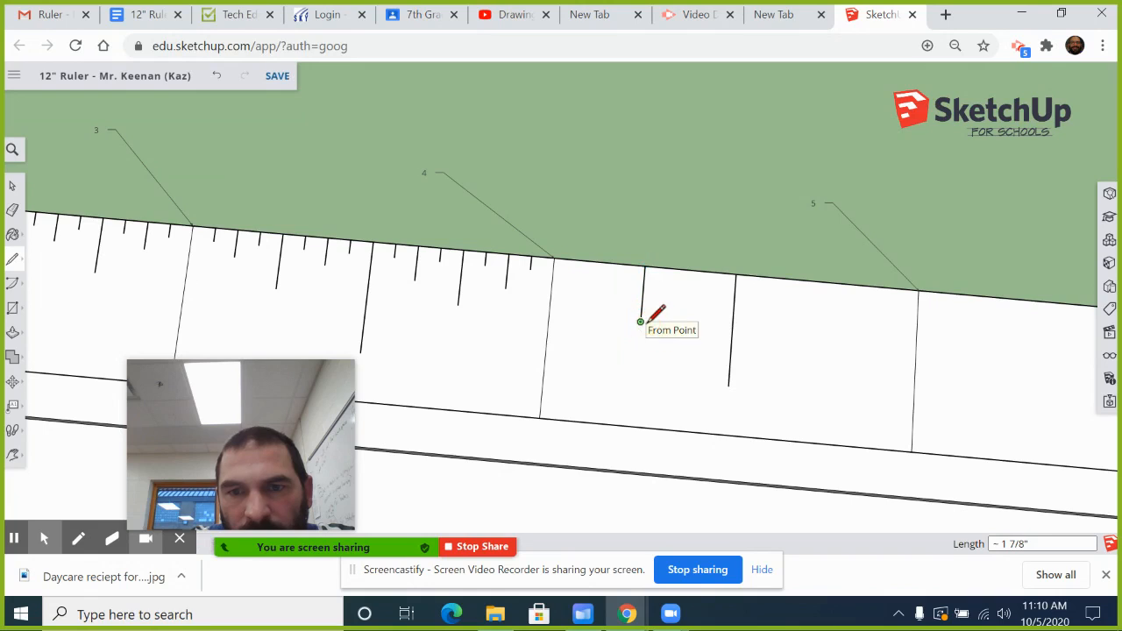
click(826, 282)
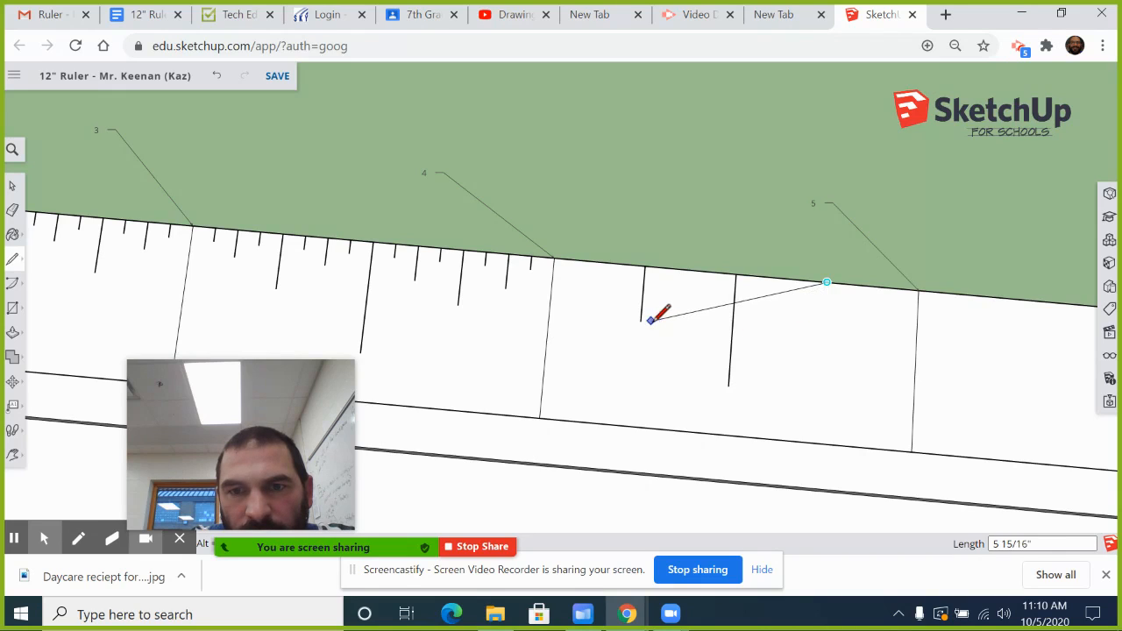
click(732, 329)
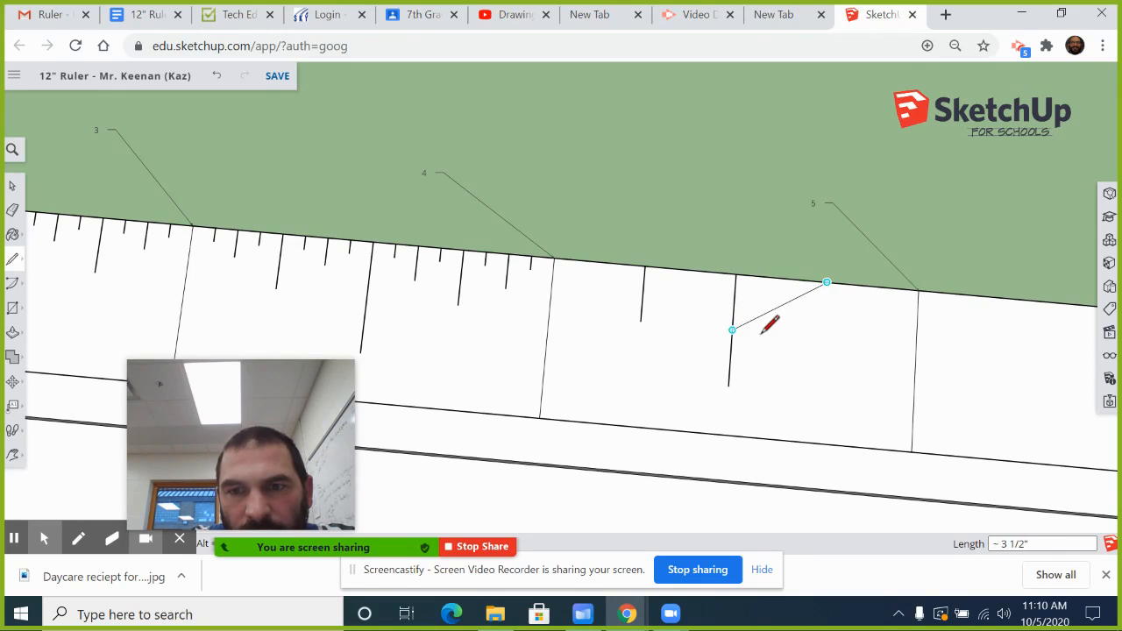
click(824, 337)
key(Escape)
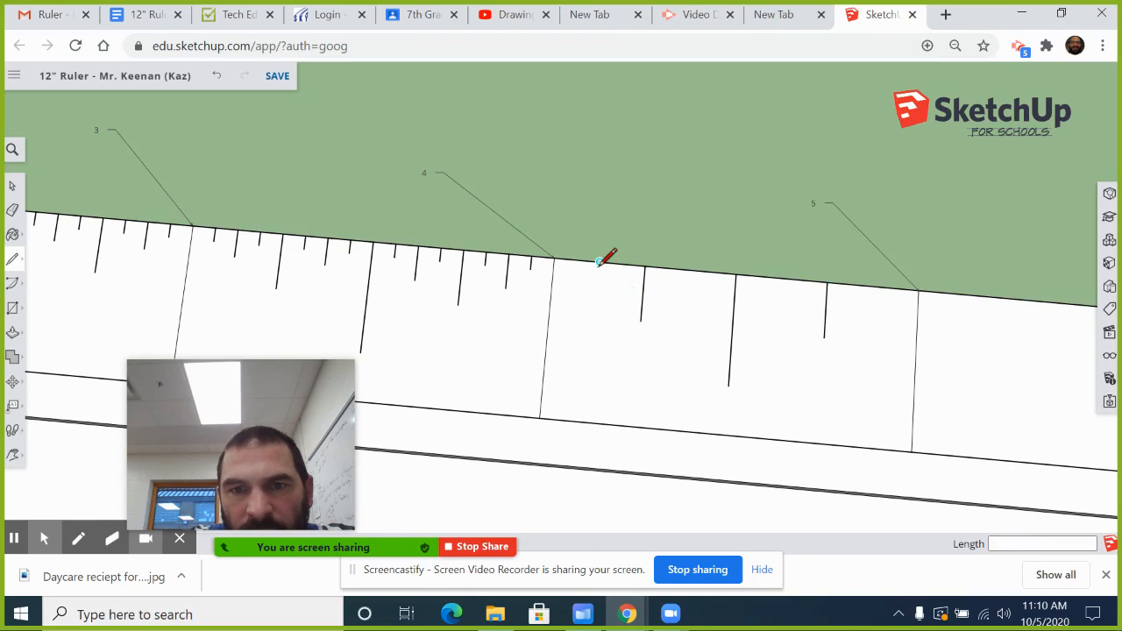
Draw the four eighth-inch marks, about 15/16" long, at the edge midpoints between the existing marks of the inch from 4 to 5.
click(599, 261)
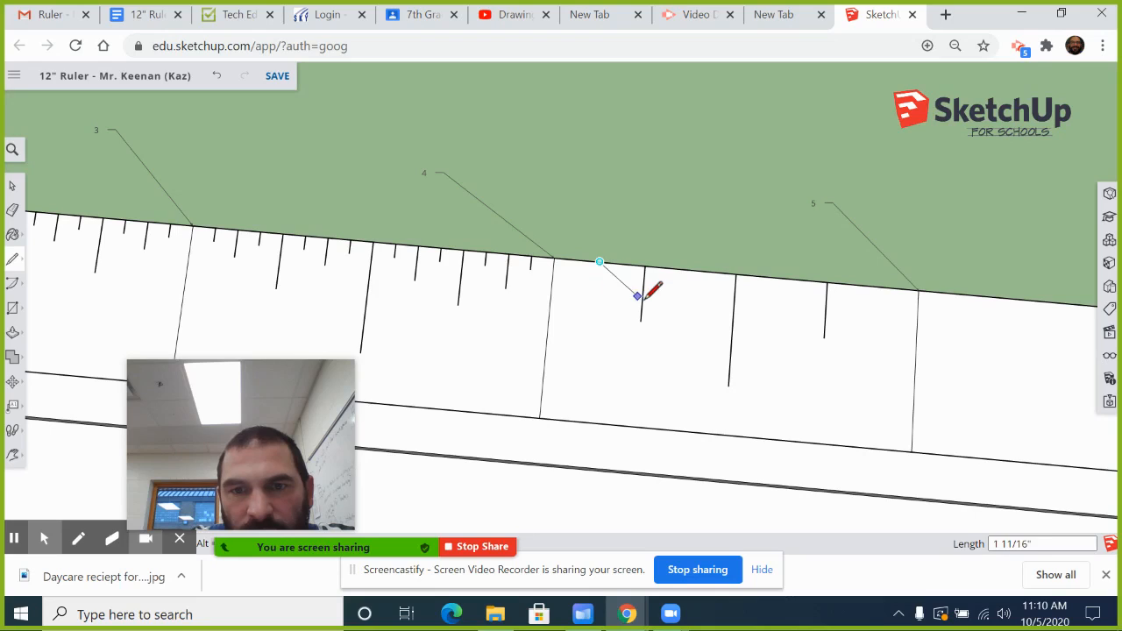
click(596, 289)
key(Escape)
click(691, 269)
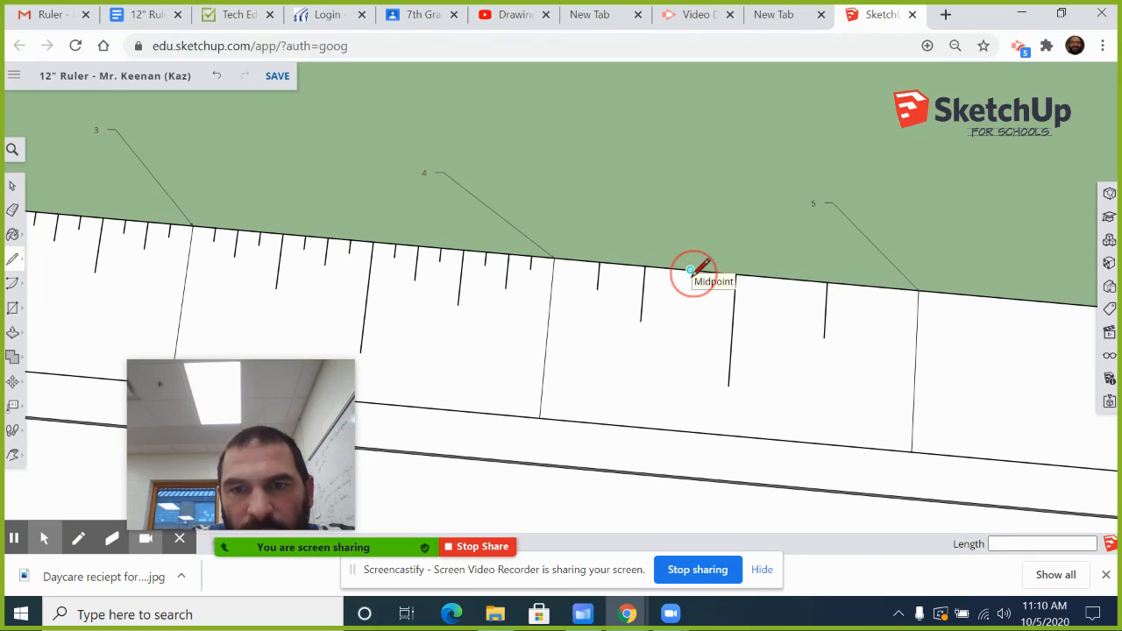
click(688, 296)
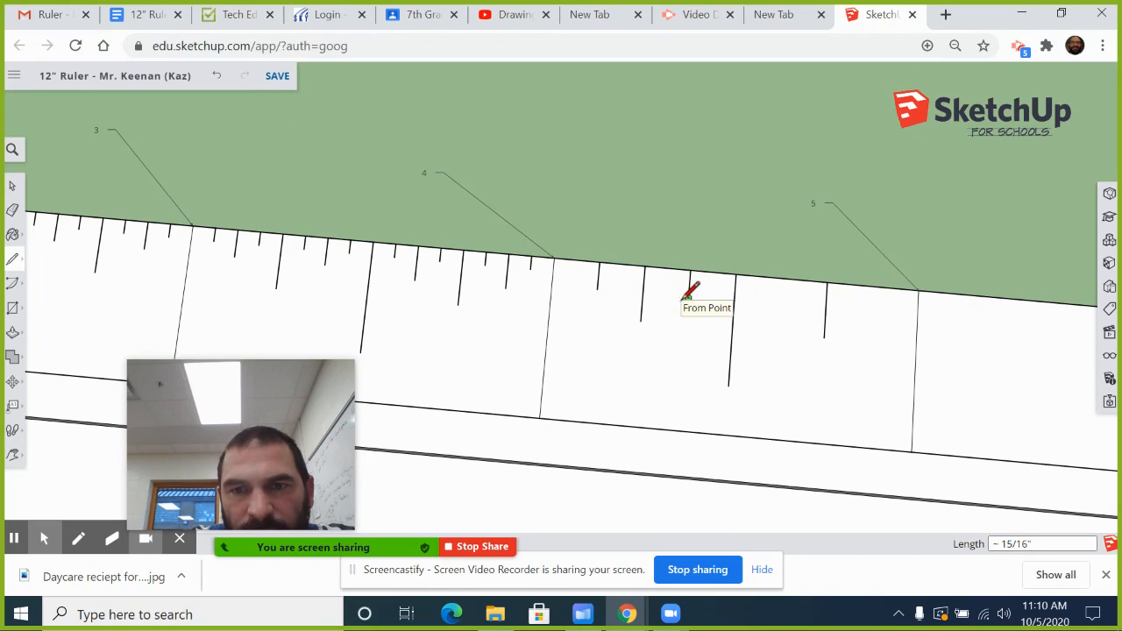
click(779, 305)
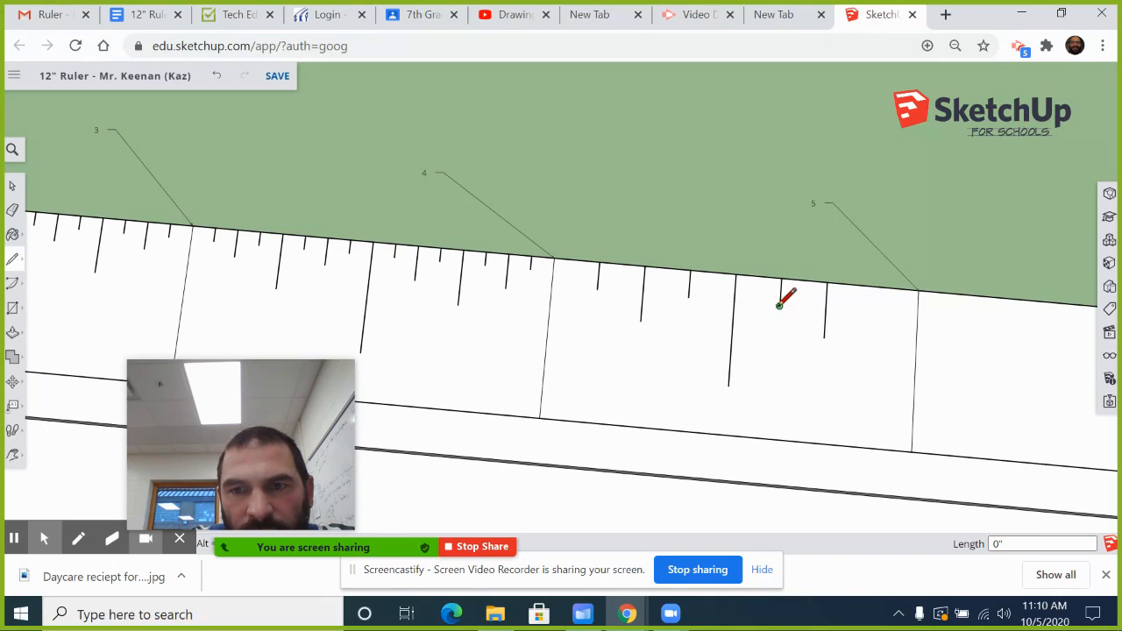
click(872, 288)
click(872, 315)
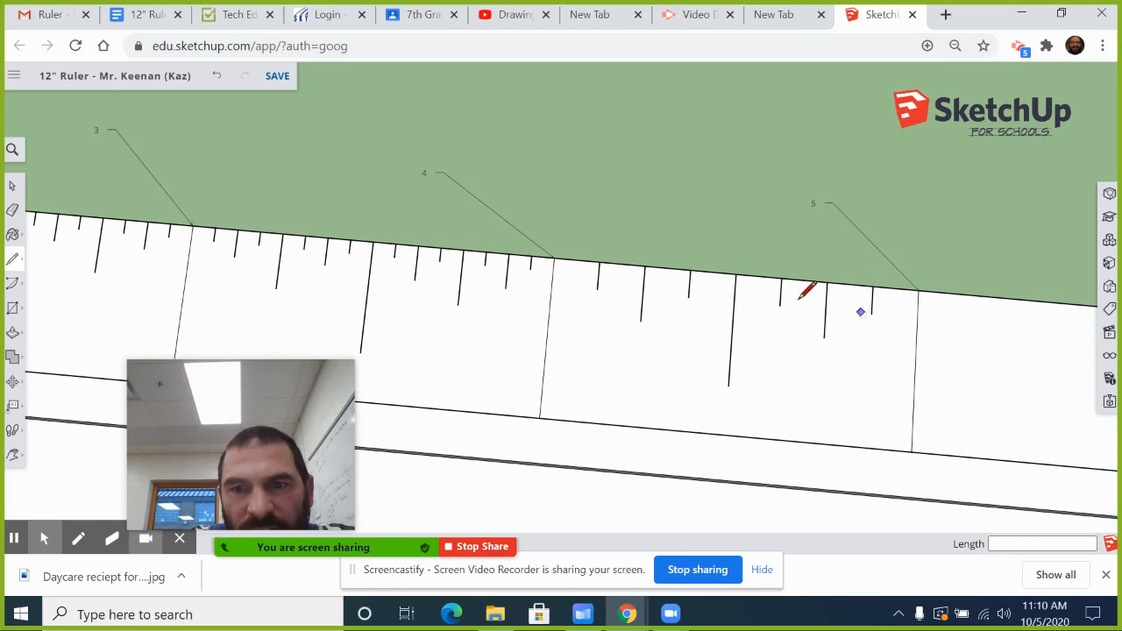
Draw the 1/16-, 3/16-, 5/16- and 7/16-inch marks, about 7/16" long, in the first half of the inch from 4 to 5.
click(575, 260)
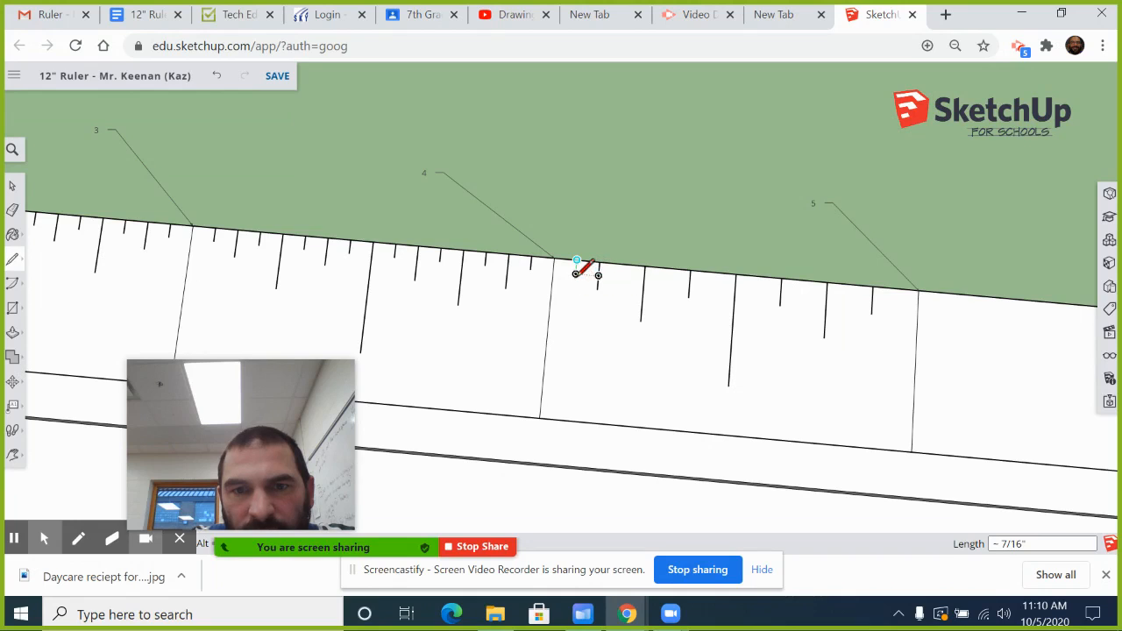
click(575, 274)
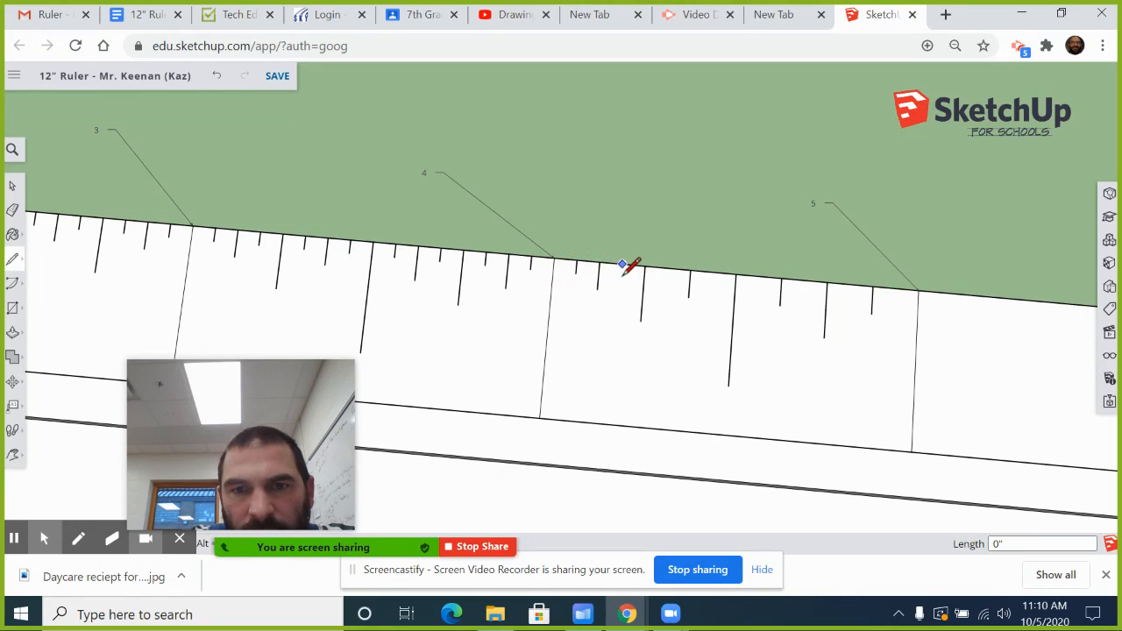
click(621, 279)
click(667, 268)
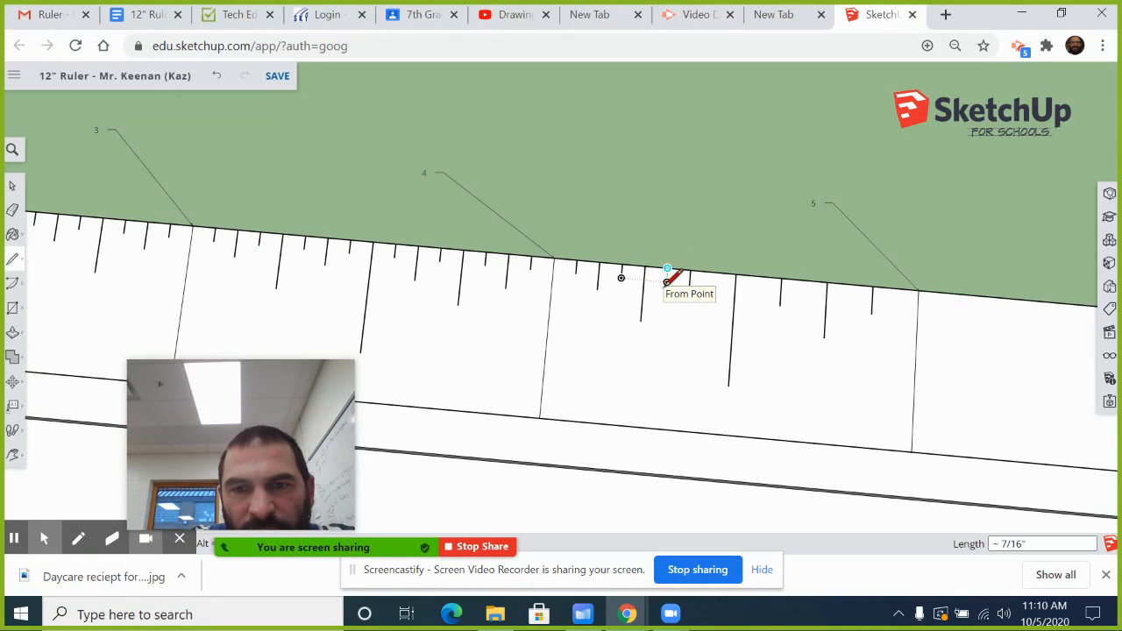
click(667, 281)
click(713, 273)
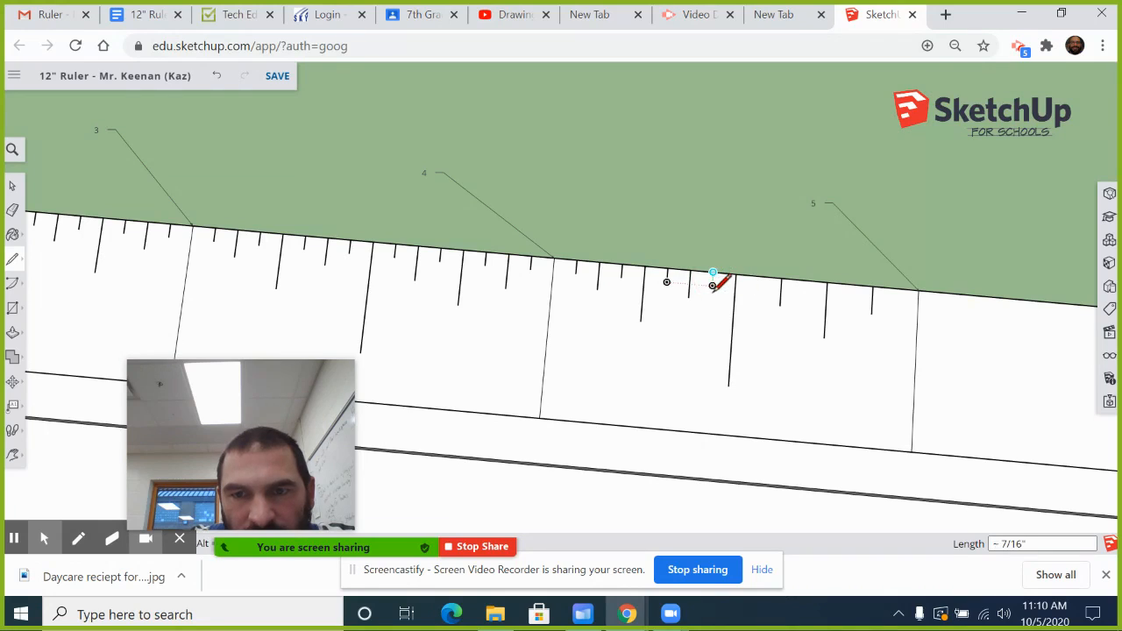
click(713, 286)
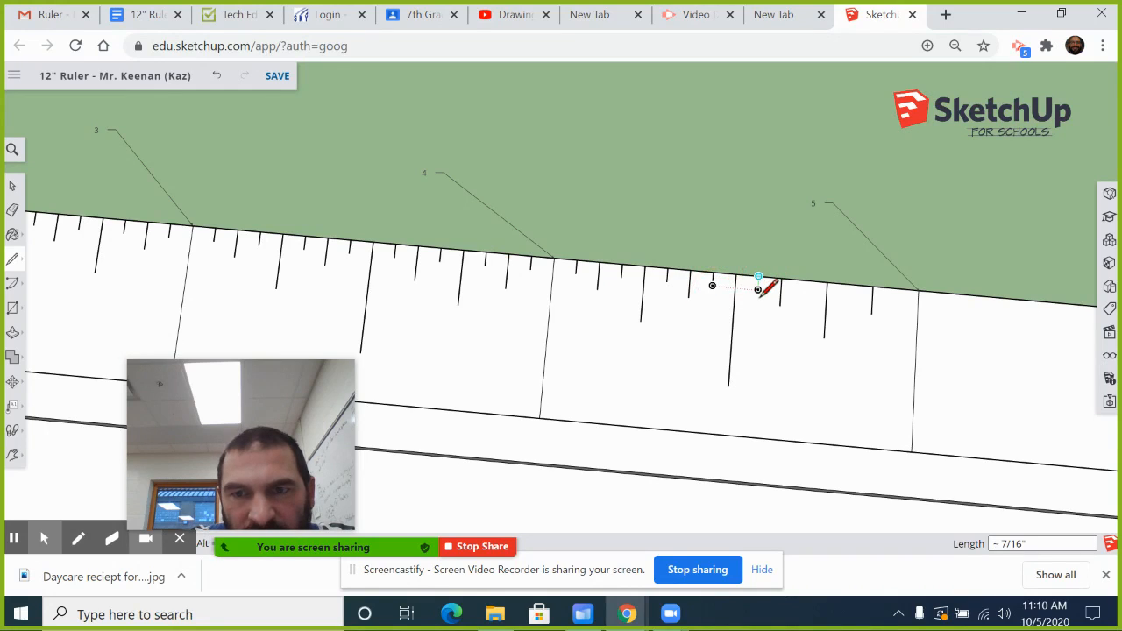
Draw the 9/16-, 11/16-, 13/16- and 15/16-inch marks between the 4 1/2-inch mark and the 5-inch line, level with the previous sixteenth marks.
click(761, 294)
key(Escape)
click(808, 281)
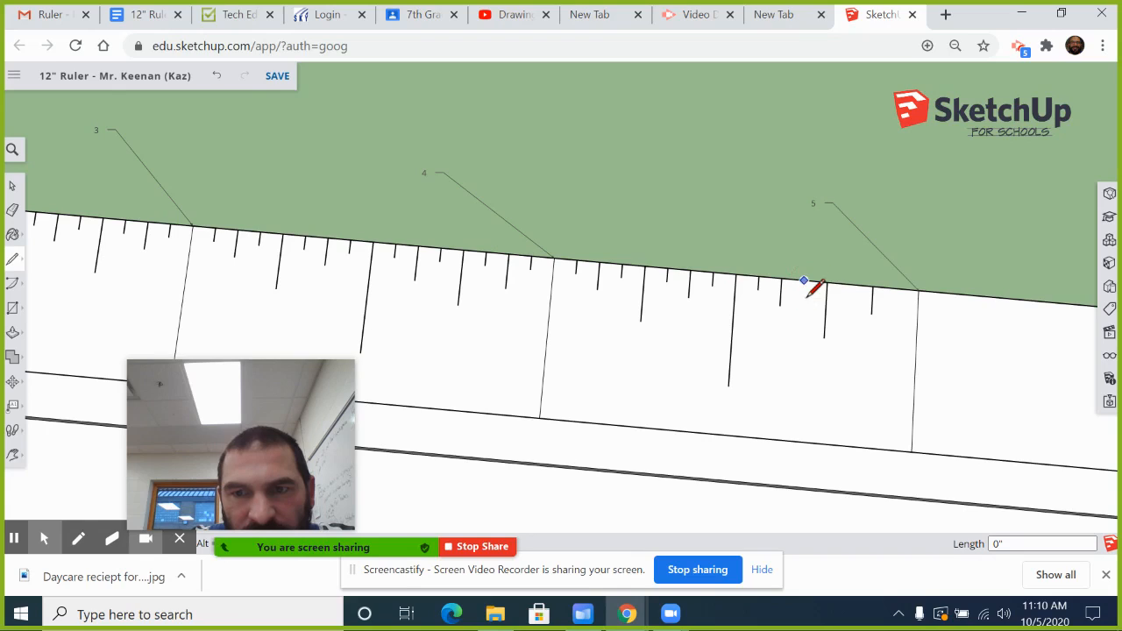
click(805, 294)
key(Escape)
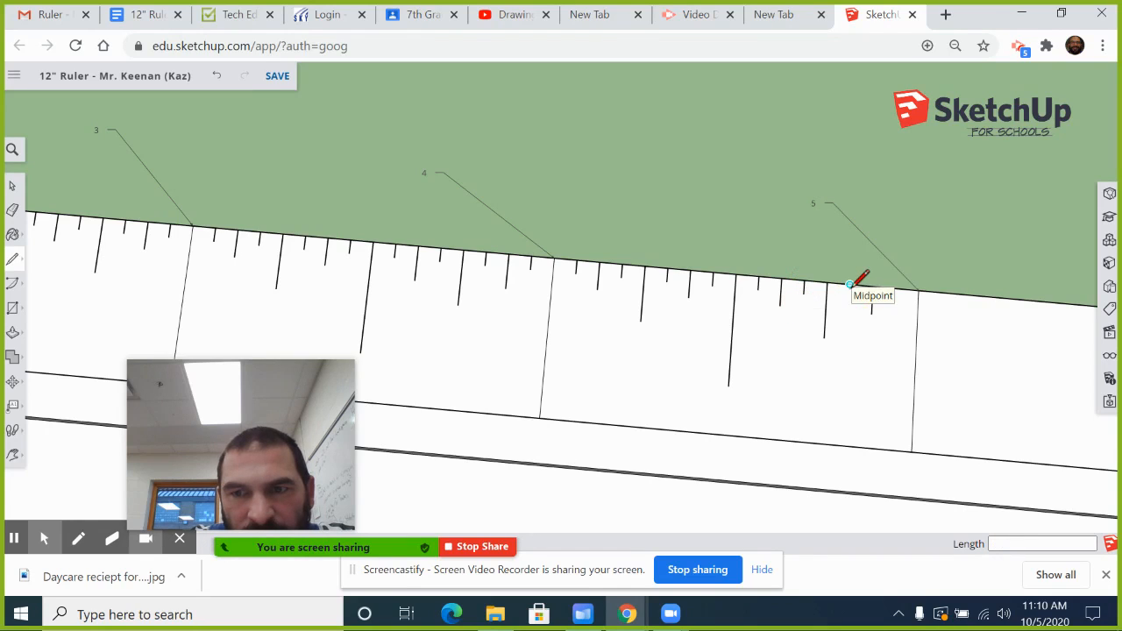
click(849, 284)
click(849, 297)
key(Escape)
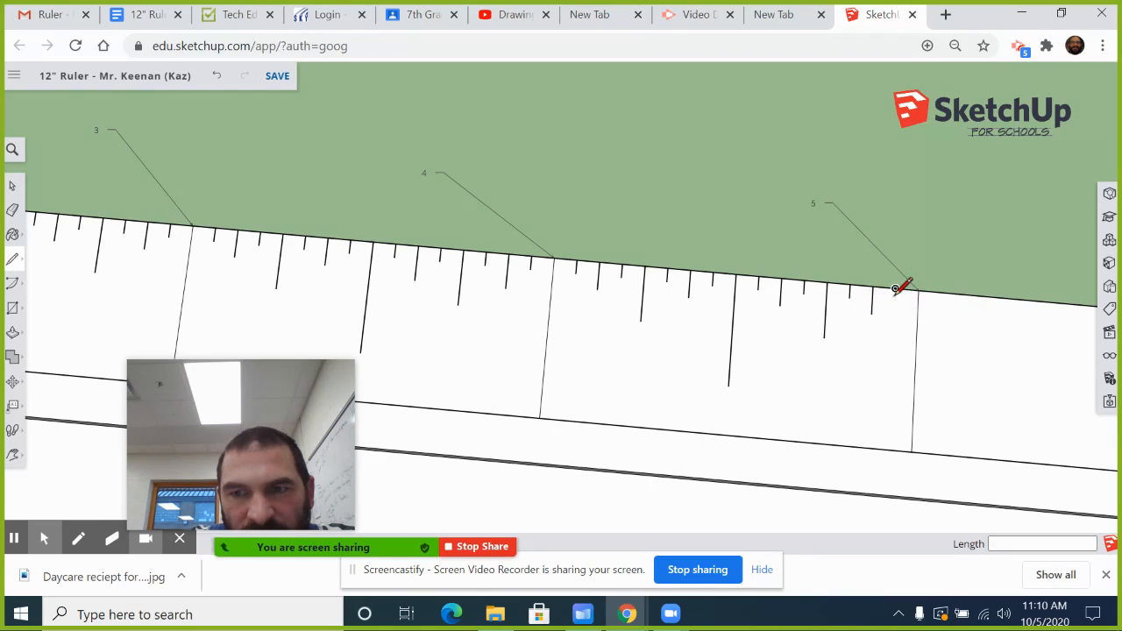
click(895, 301)
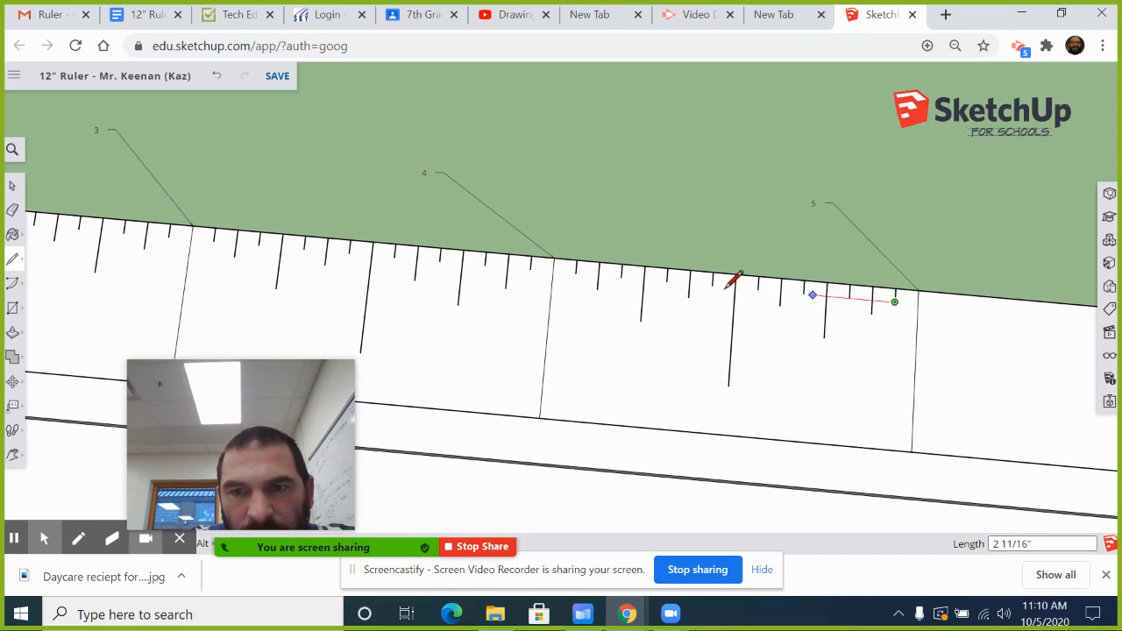
scroll(696, 275, up, 2)
scroll(593, 271, down, 2)
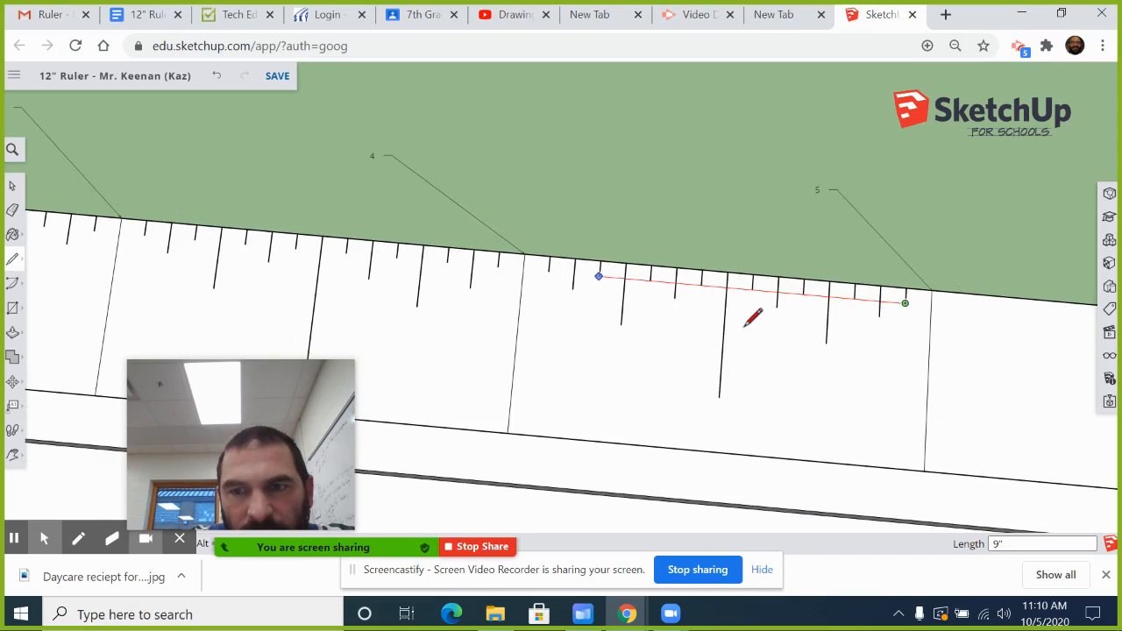
key(Escape)
Draw the 1/2-inch mark from the edge midpoint between the 5-inch line and the next inch line, level with the previous 1/2-inch mark.
middle_click(858, 346)
right_click(859, 345)
click(898, 405)
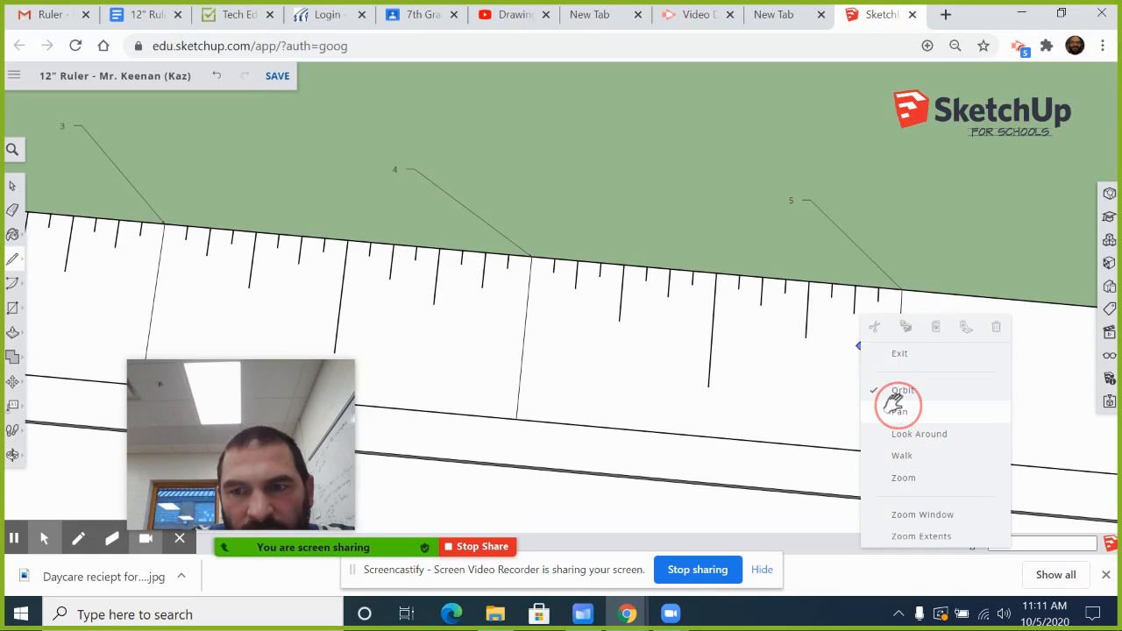
drag(859, 333, 491, 271)
key(l)
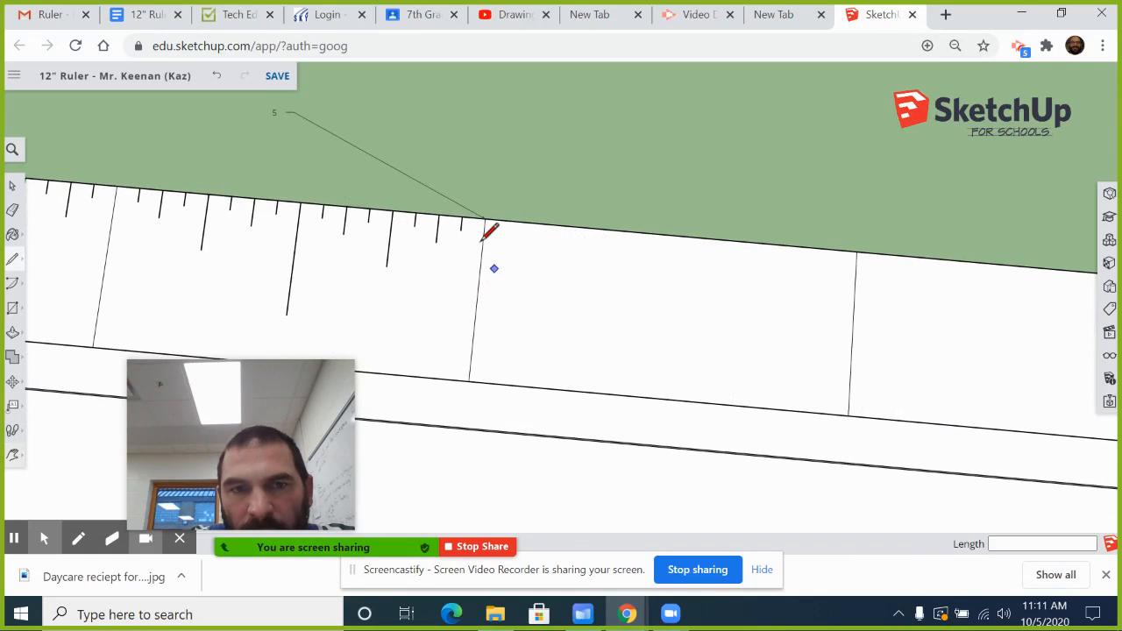
click(670, 234)
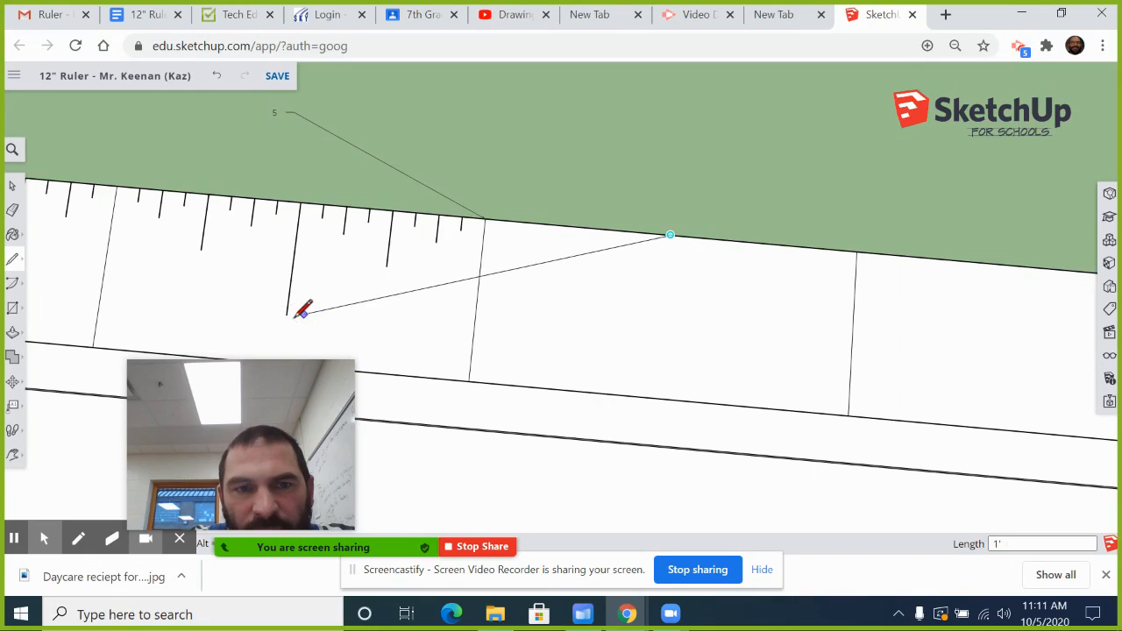
click(662, 349)
key(Escape)
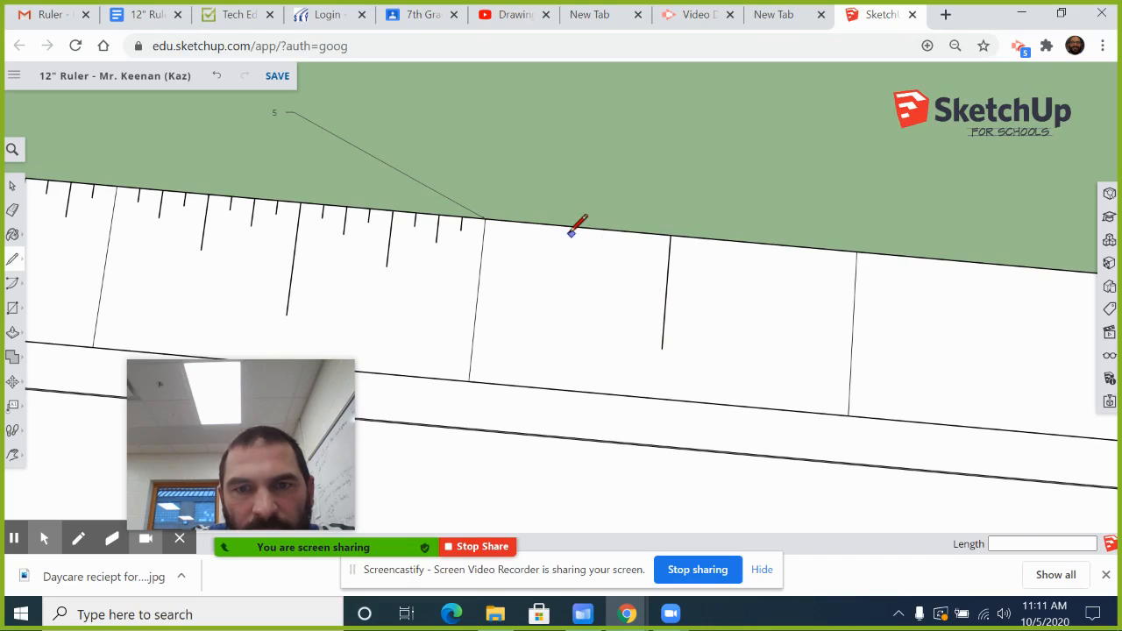
Draw the two quarter-inch marks of the inch from 5 to 6 from the edge midpoints, level with the midpoint of the 1/2-inch mark.
click(569, 226)
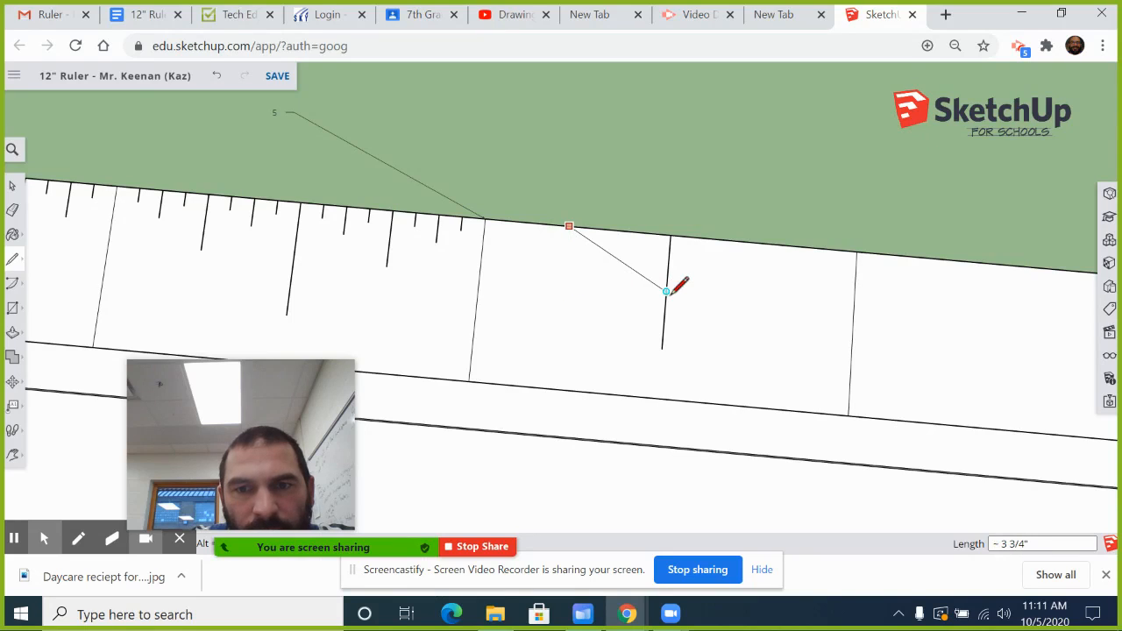
click(563, 282)
key(Escape)
click(764, 248)
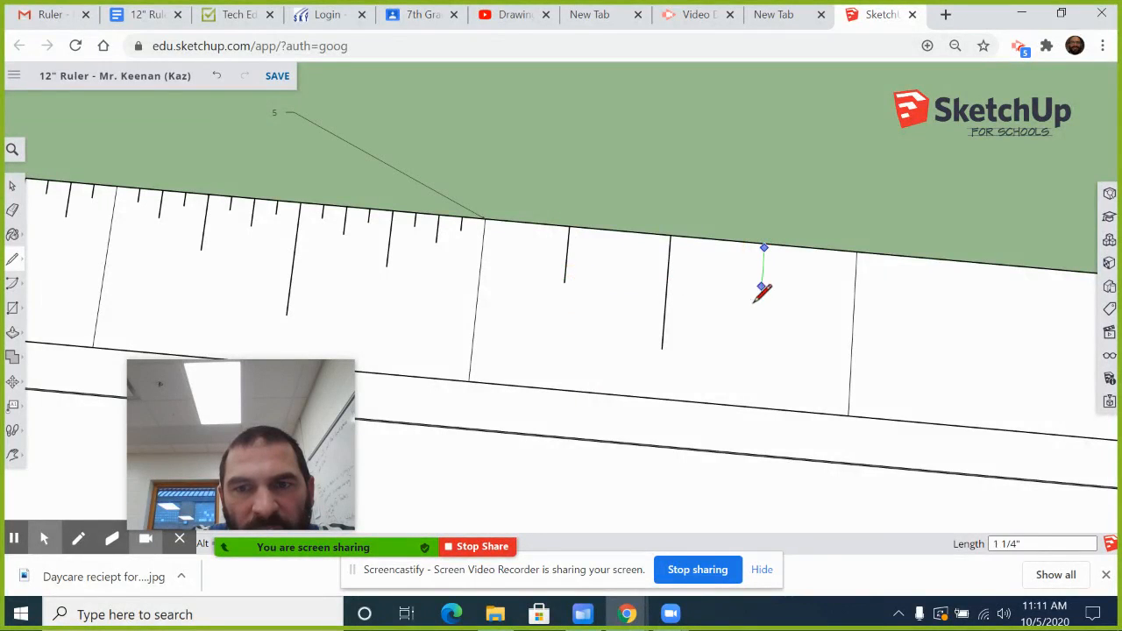
key(Escape)
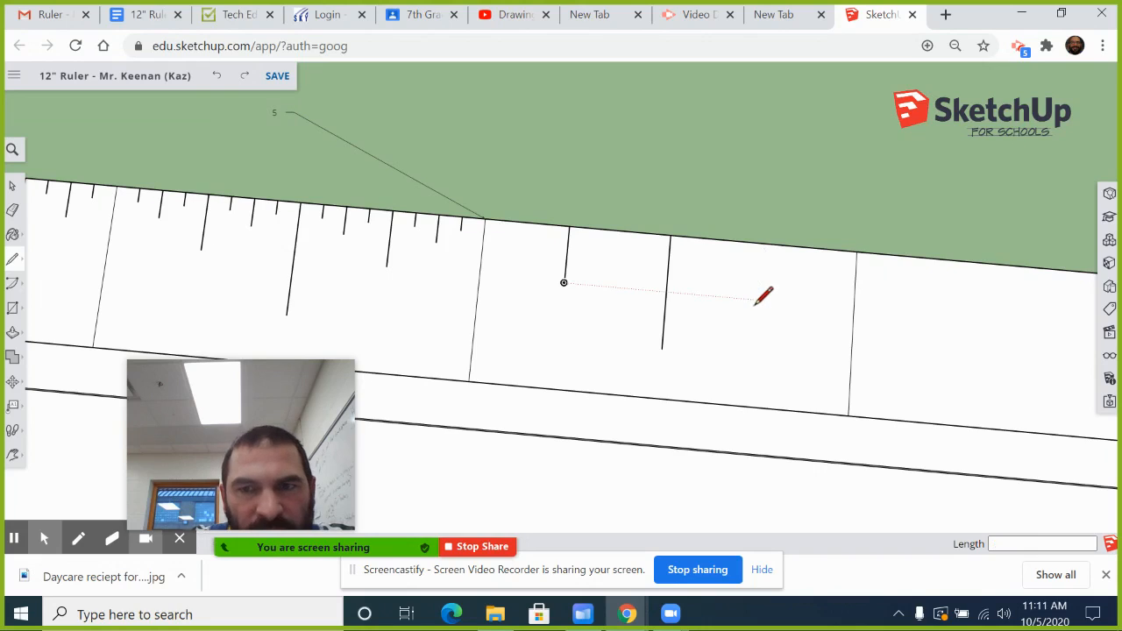
click(762, 243)
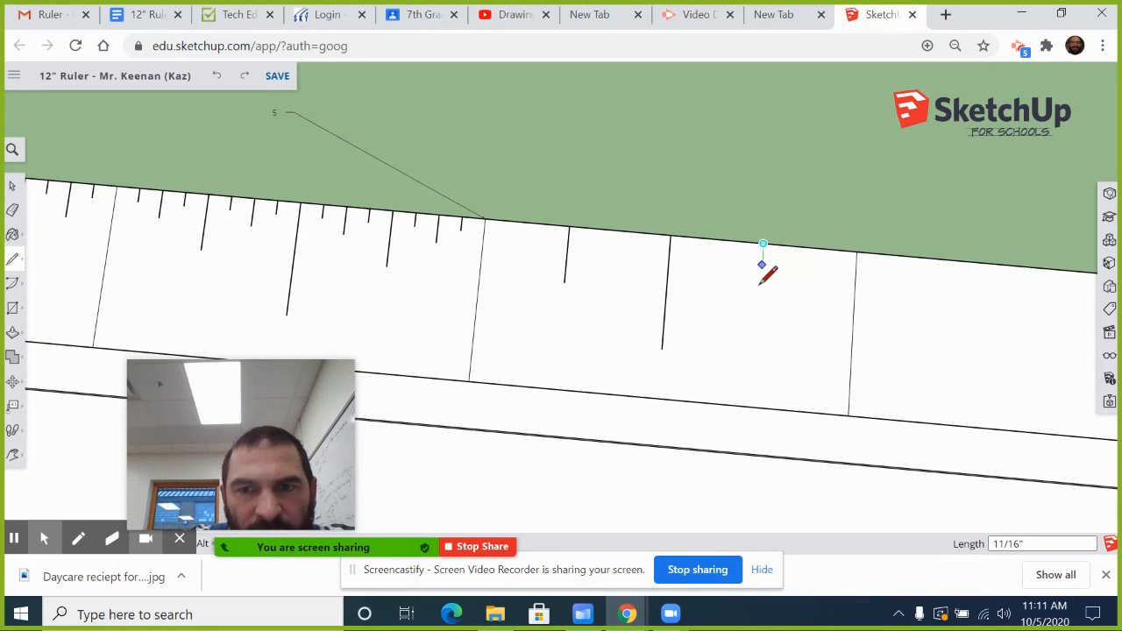
click(759, 300)
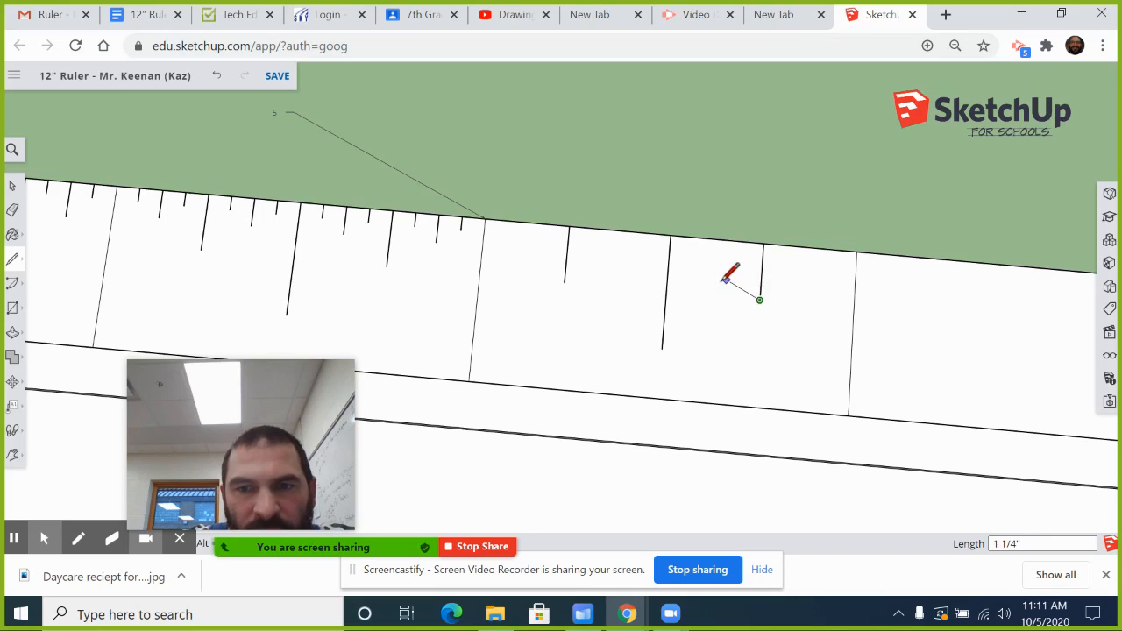
key(Escape)
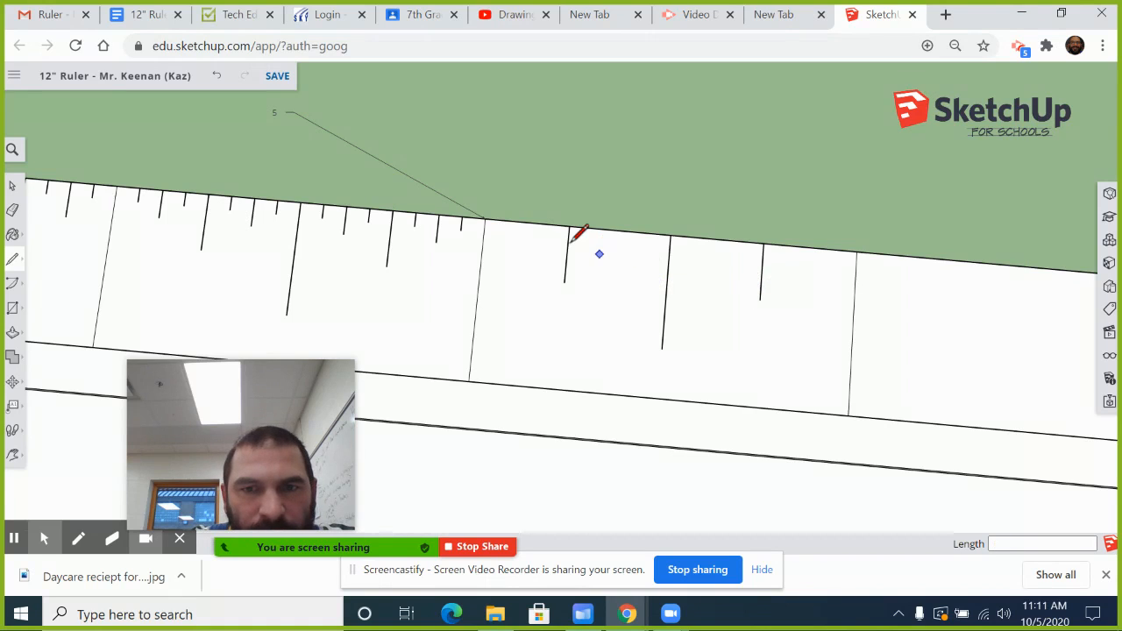
Draw the four eighth-inch marks, about 15/16" long, at the edge midpoints between the existing marks of the inch from 5 to 6.
click(527, 223)
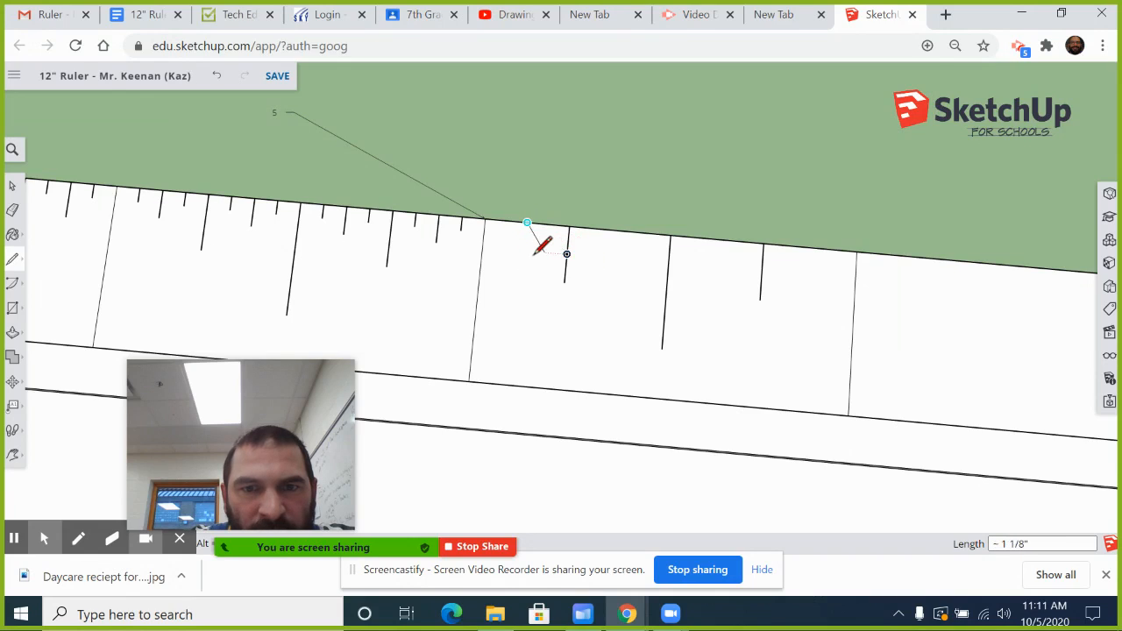
click(526, 251)
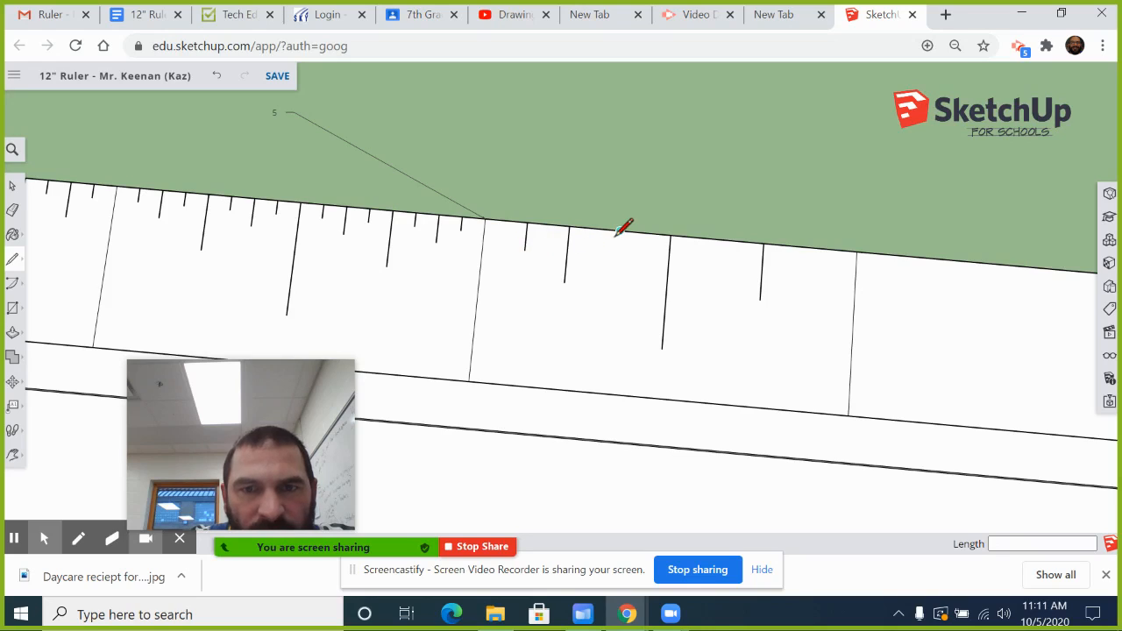
click(619, 228)
click(618, 259)
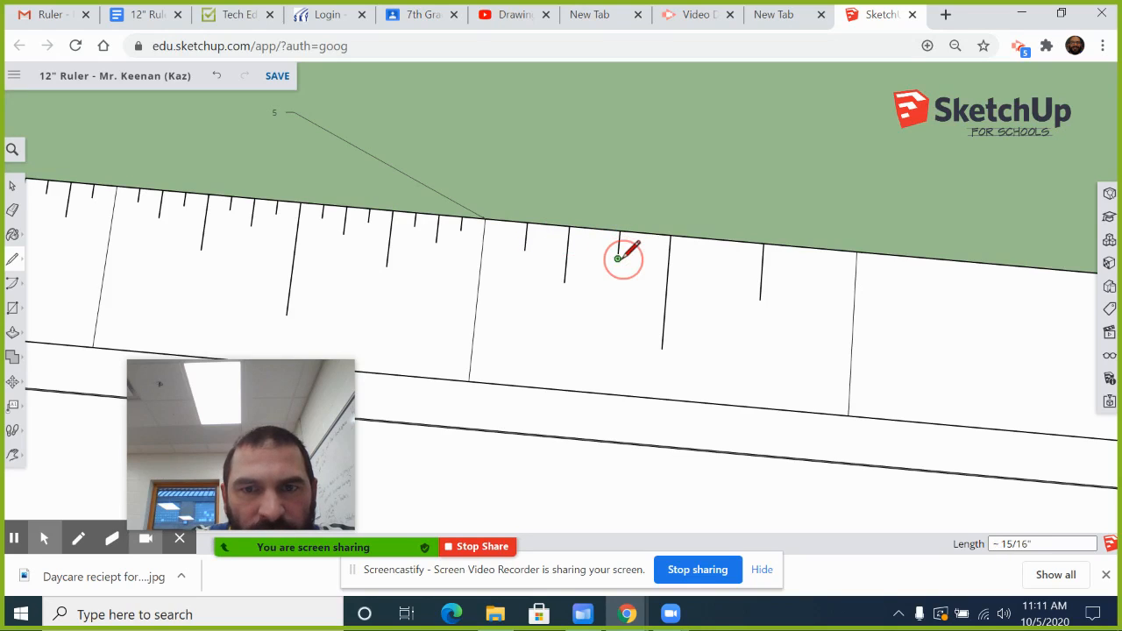
click(716, 238)
click(716, 266)
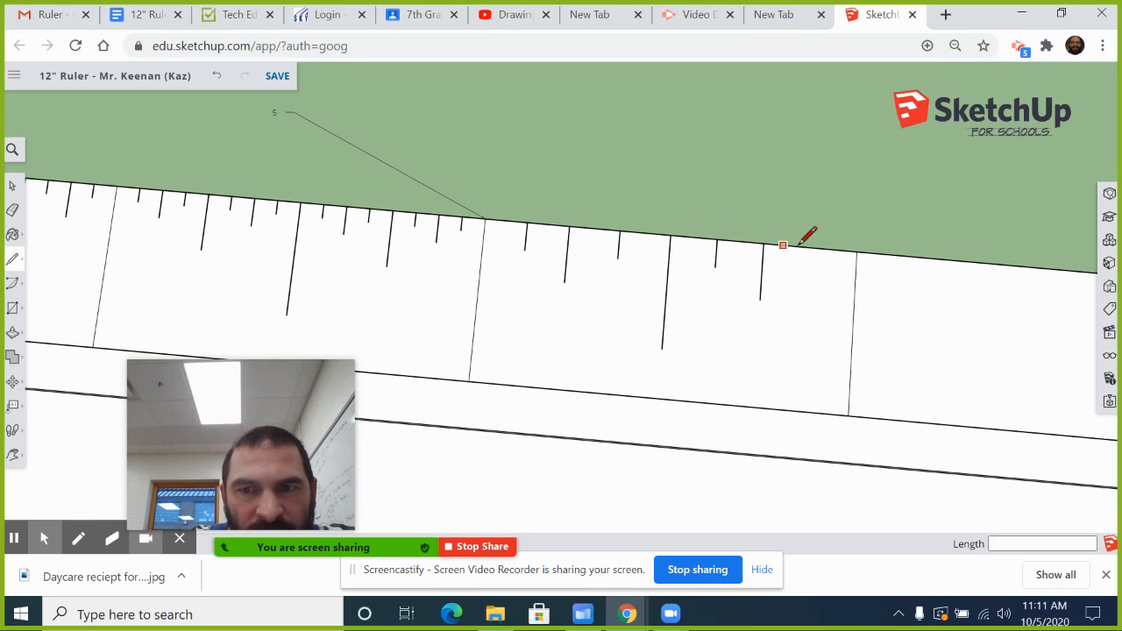
click(807, 274)
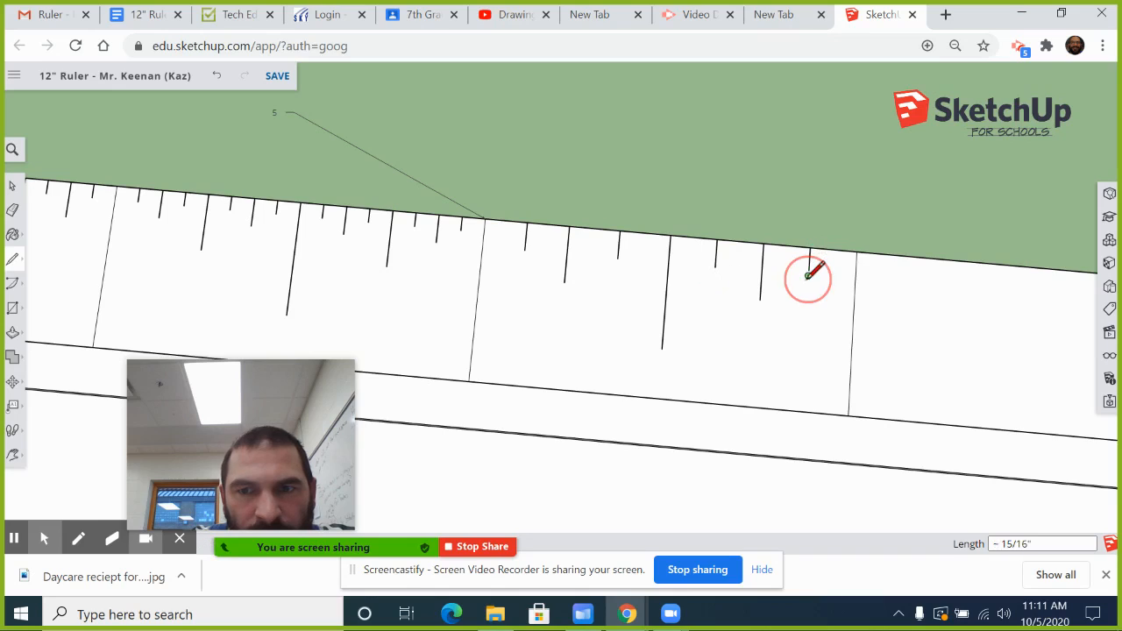
Draw the 1/16-, 3/16-, 5/16- and 7/16-inch marks, about 7/16" long, in the first half of the inch from 5 to 6.
click(506, 220)
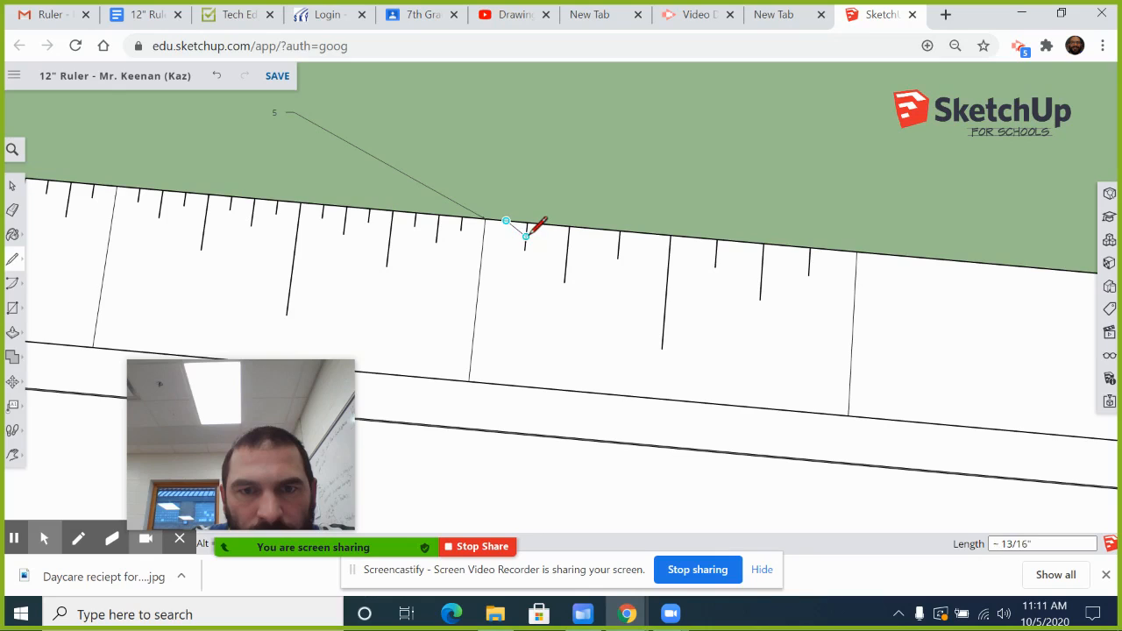
click(505, 234)
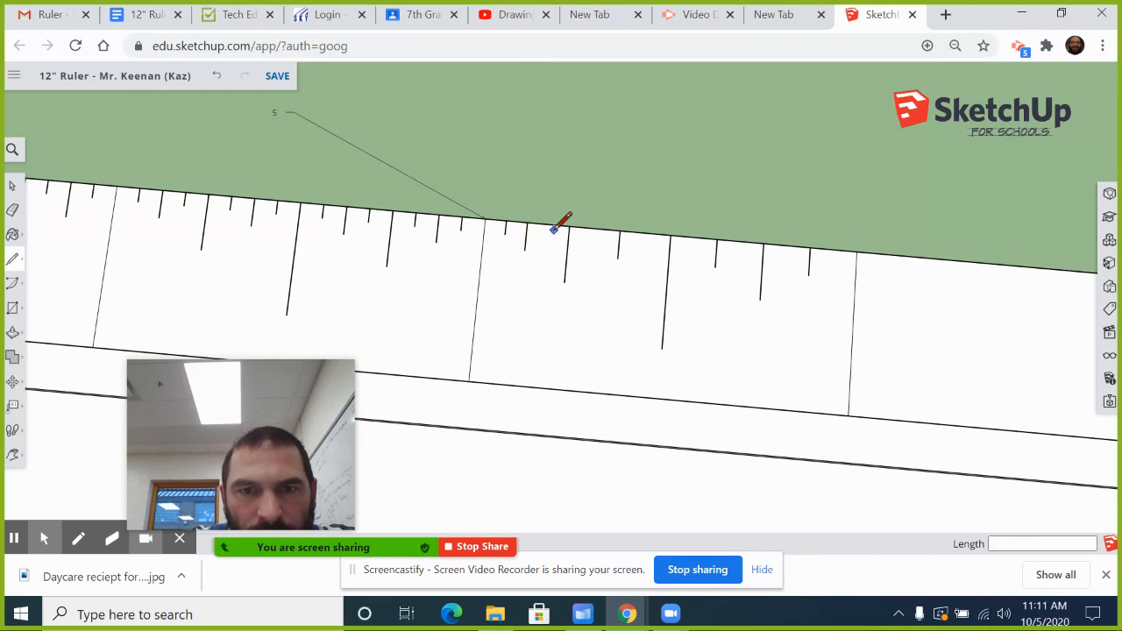
click(549, 224)
click(548, 238)
key(Escape)
click(594, 229)
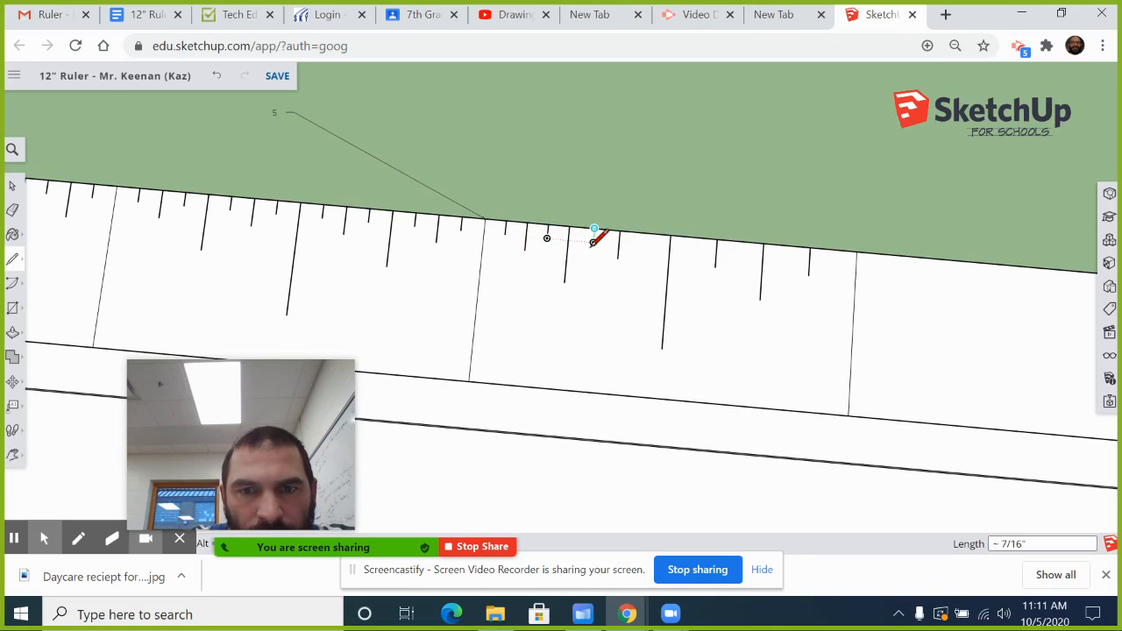
click(592, 242)
key(Escape)
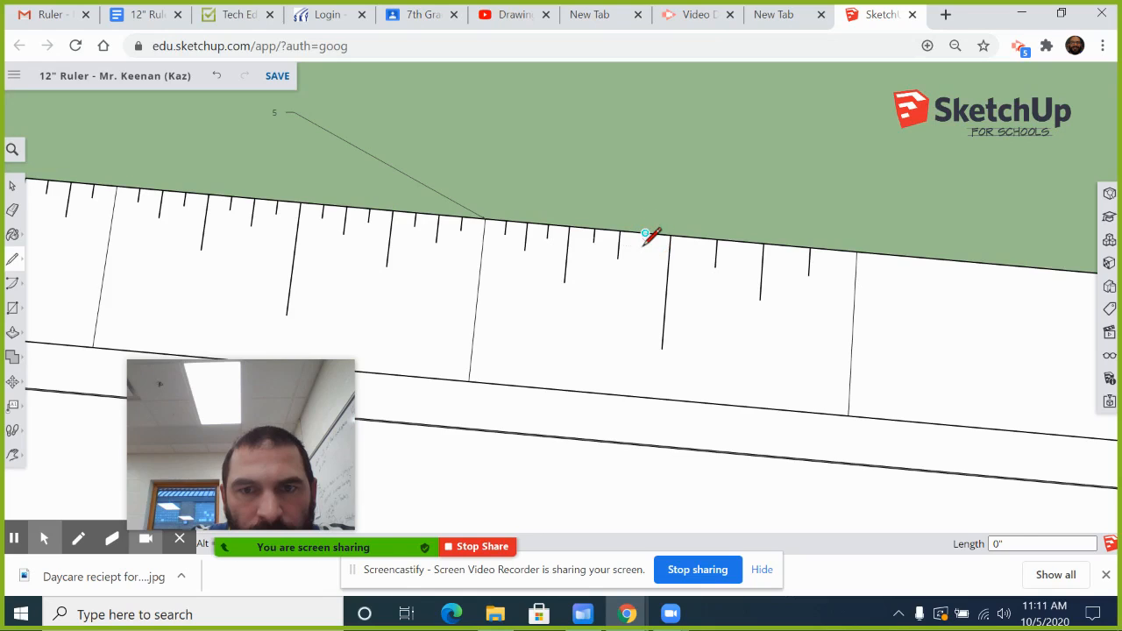
click(644, 247)
key(Escape)
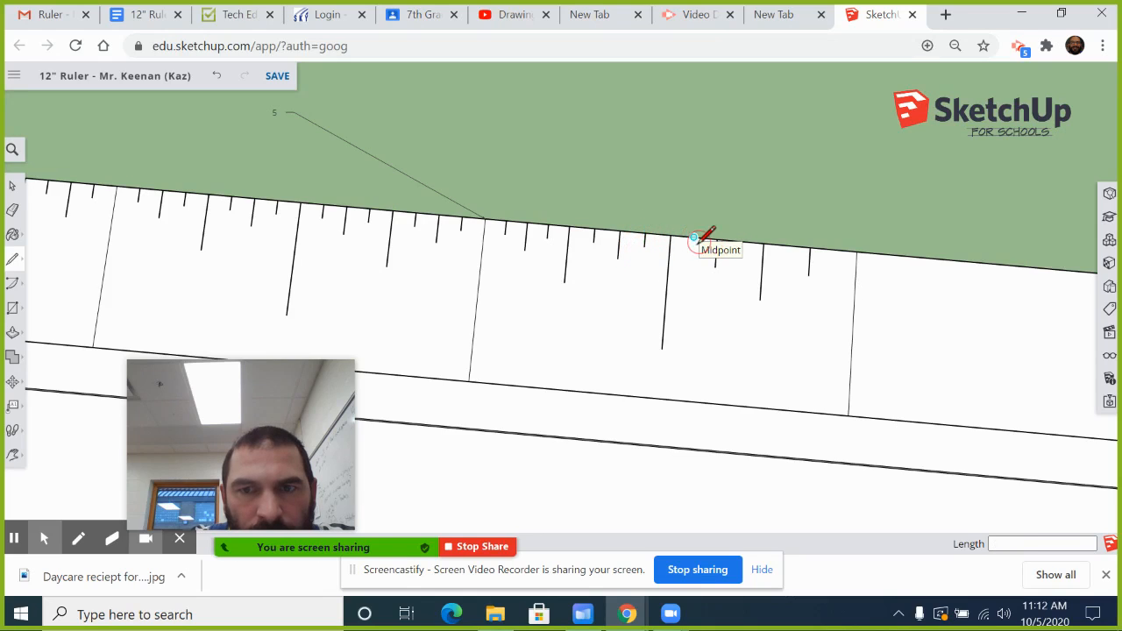
Draw the 9/16-inch mark just past the 5 1/2-inch mark, level with the previous sixteenth marks.
click(693, 239)
click(693, 253)
key(Escape)
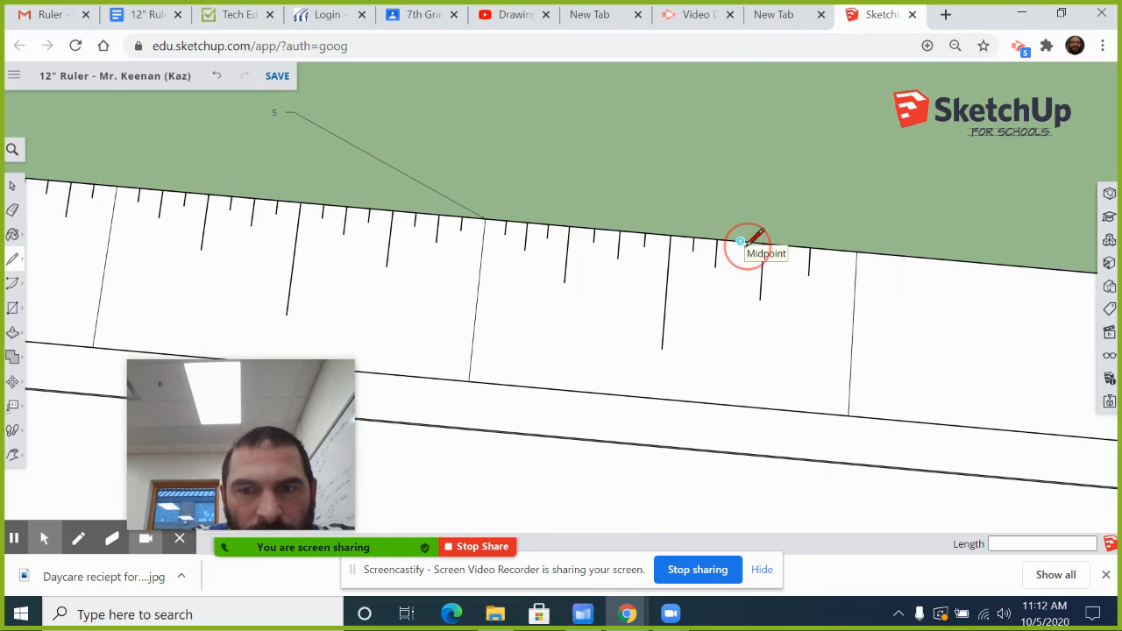
click(743, 242)
click(739, 264)
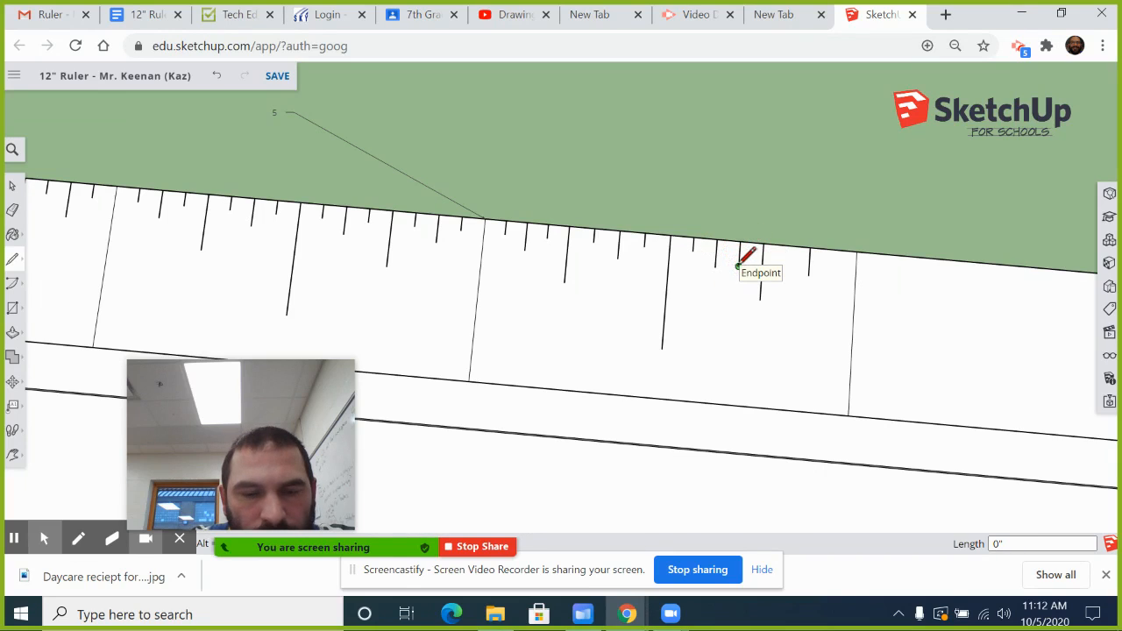
key(Escape)
Draw the 11/16-, 13/16- and 15/16-inch marks, about 7/16" long, in the second half of the inch from 5 to 6.
click(741, 242)
key(alt)
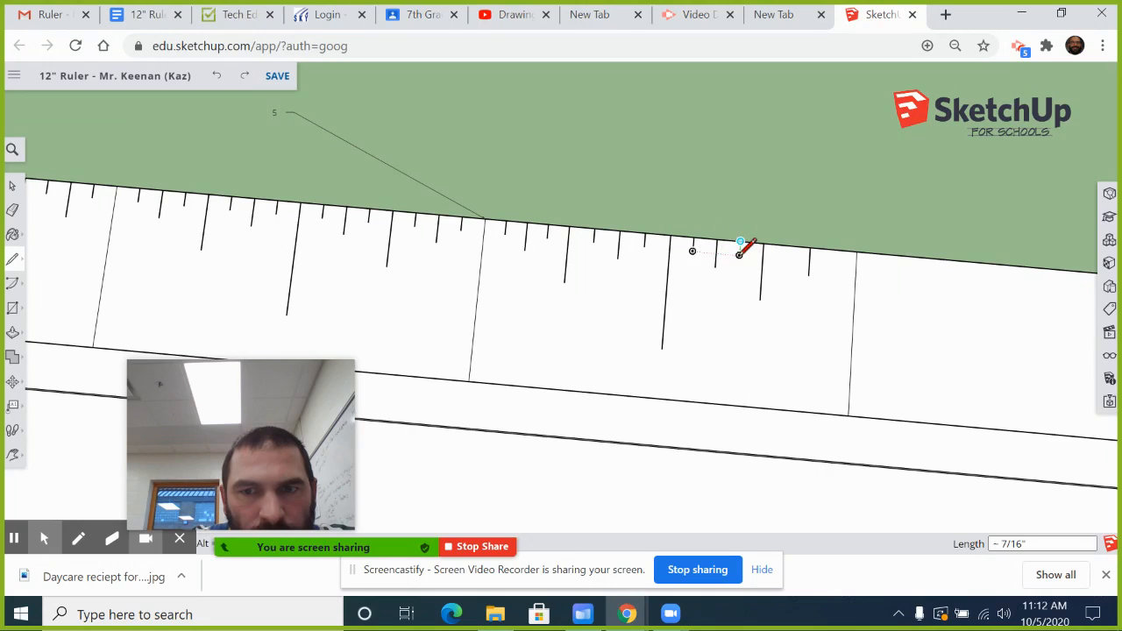
key(Escape)
click(794, 248)
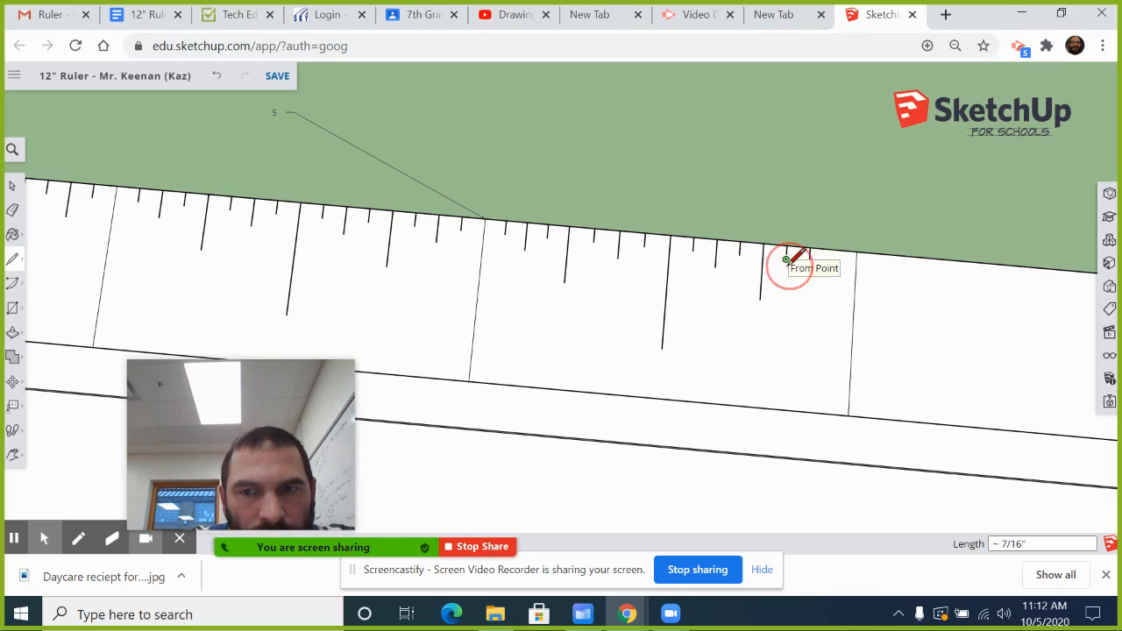
key(Escape)
click(834, 253)
key(alt)
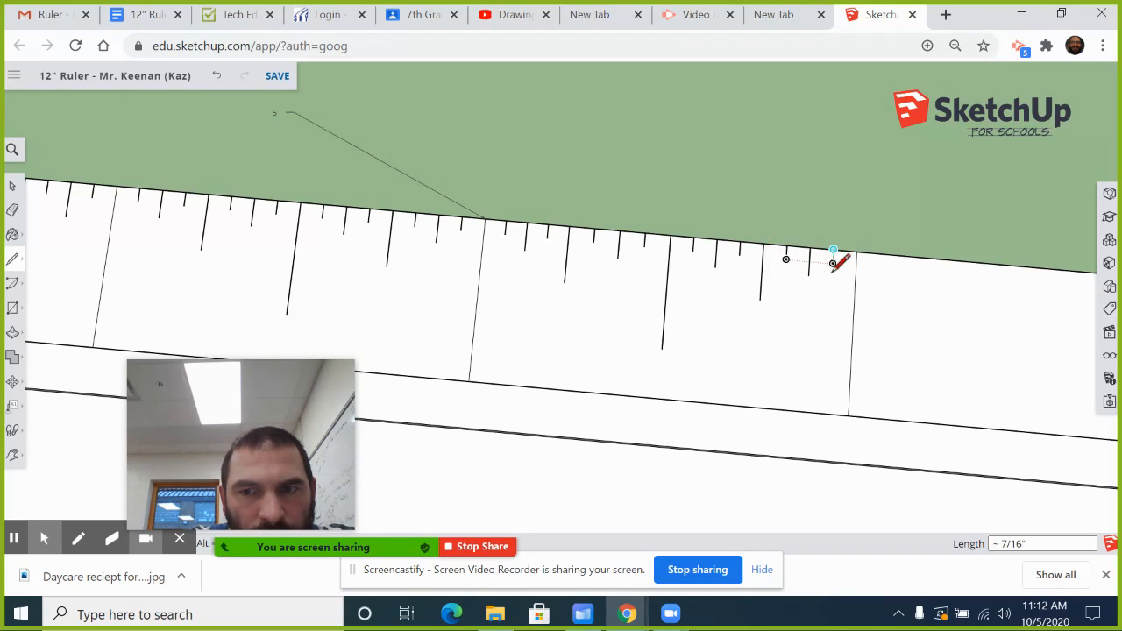
click(833, 264)
key(Escape)
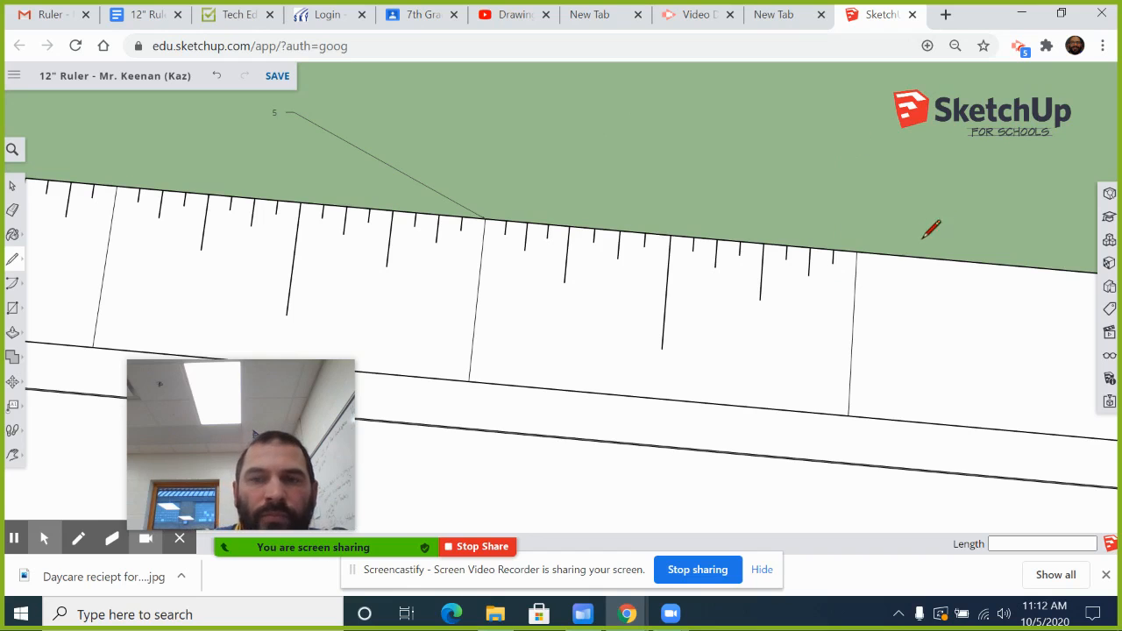
Draw the 1/2-inch mark from the edge midpoint between the 6-inch and 7-inch lines, level with the previous 1/2-inch mark.
scroll(698, 275, up, 3)
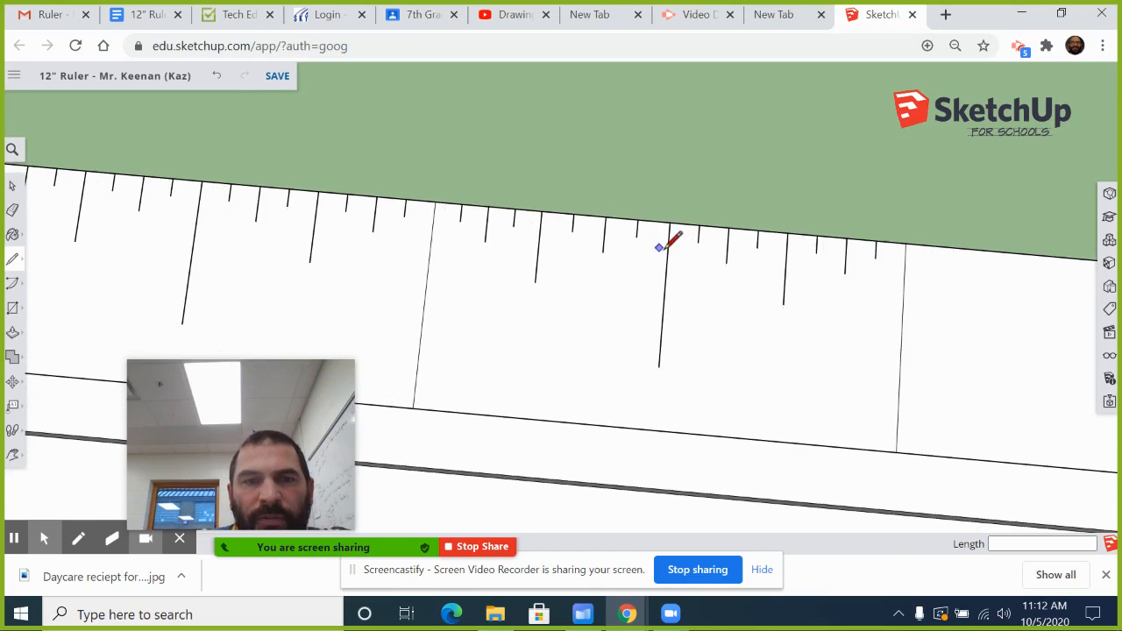
scroll(670, 249, down, 4)
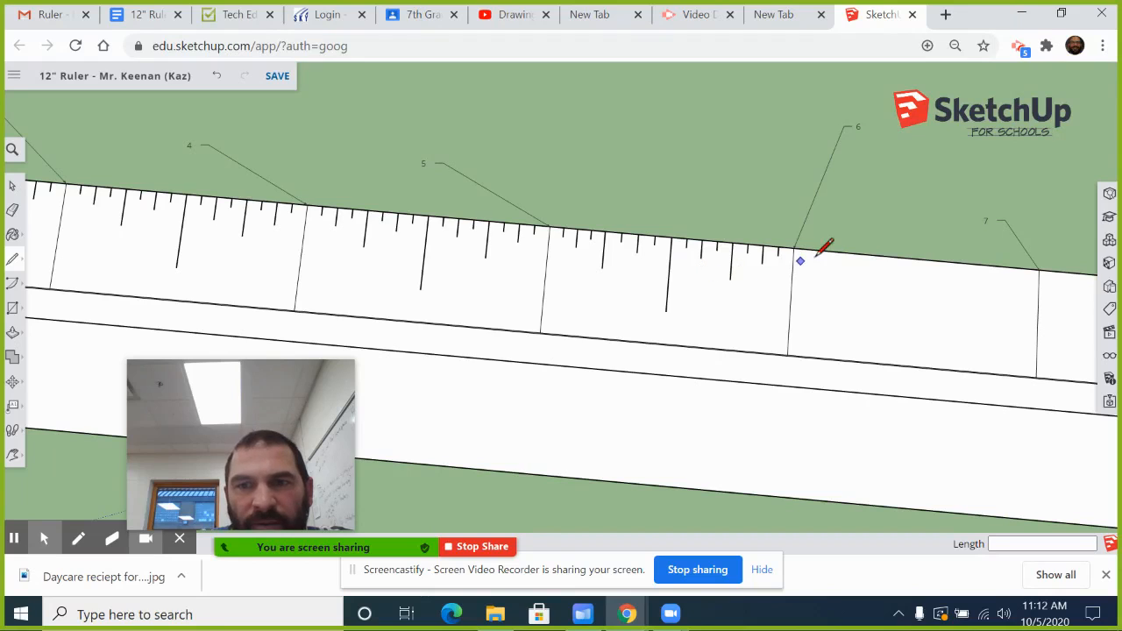
right_click(840, 254)
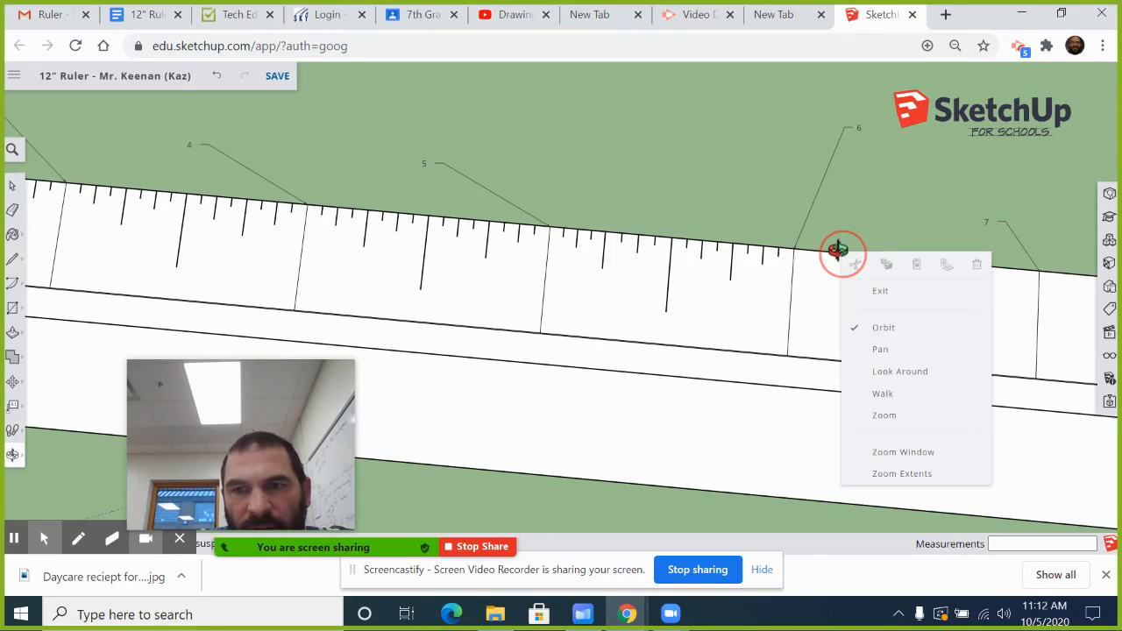
click(903, 349)
mouse_move(922, 328)
mouse_down()
mouse_move(683, 260)
mouse_move(361, 235)
mouse_move(118, 248)
mouse_up()
click(12, 259)
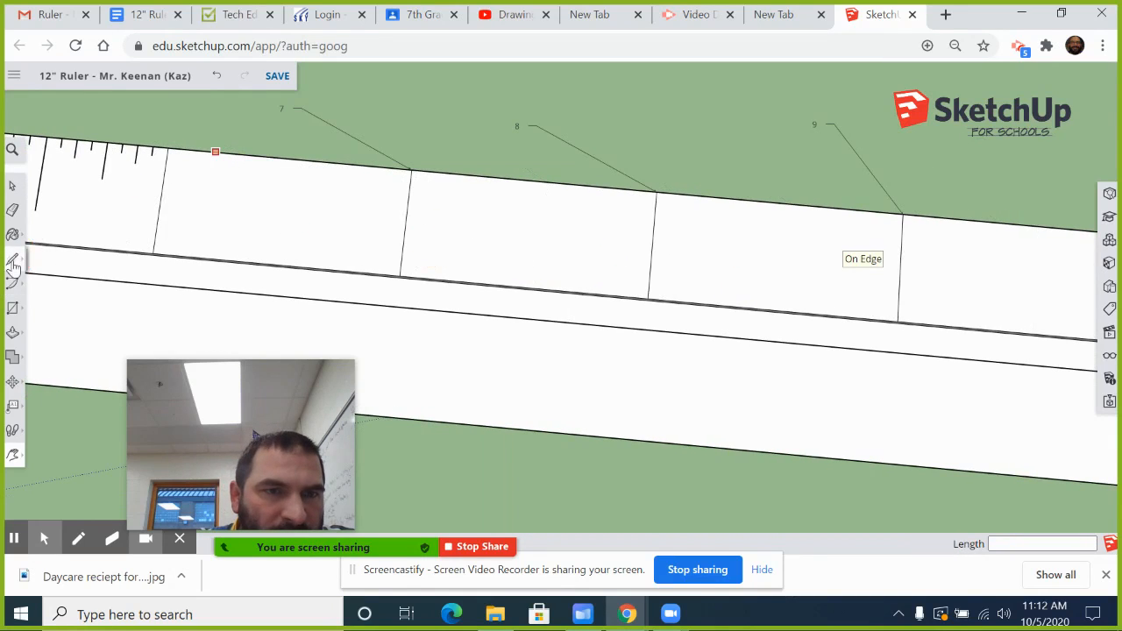
click(289, 158)
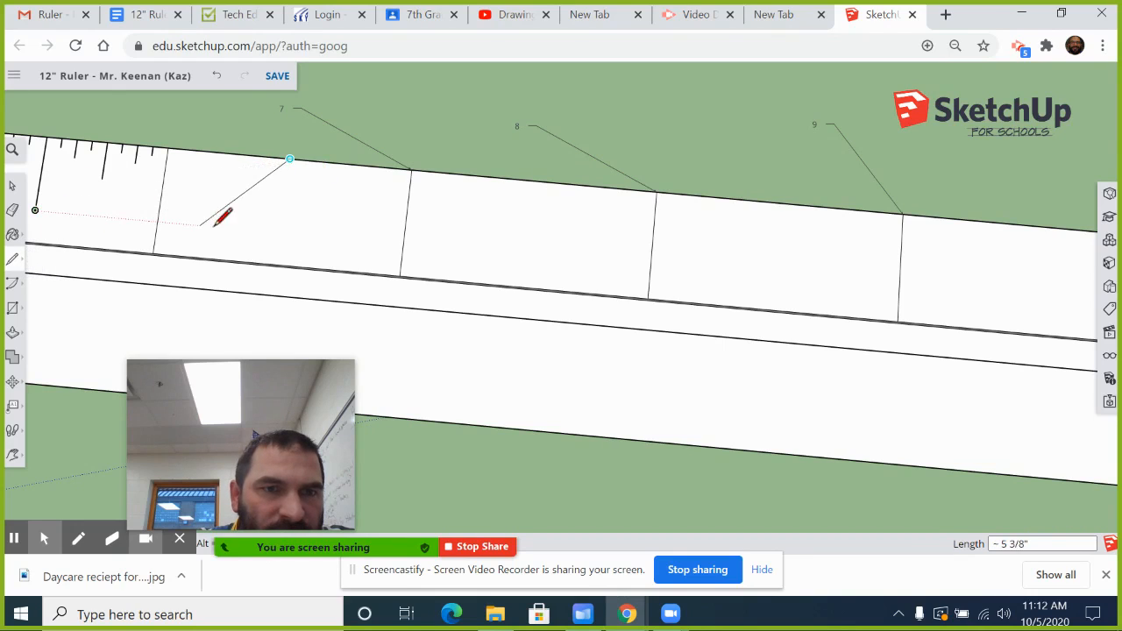
click(279, 233)
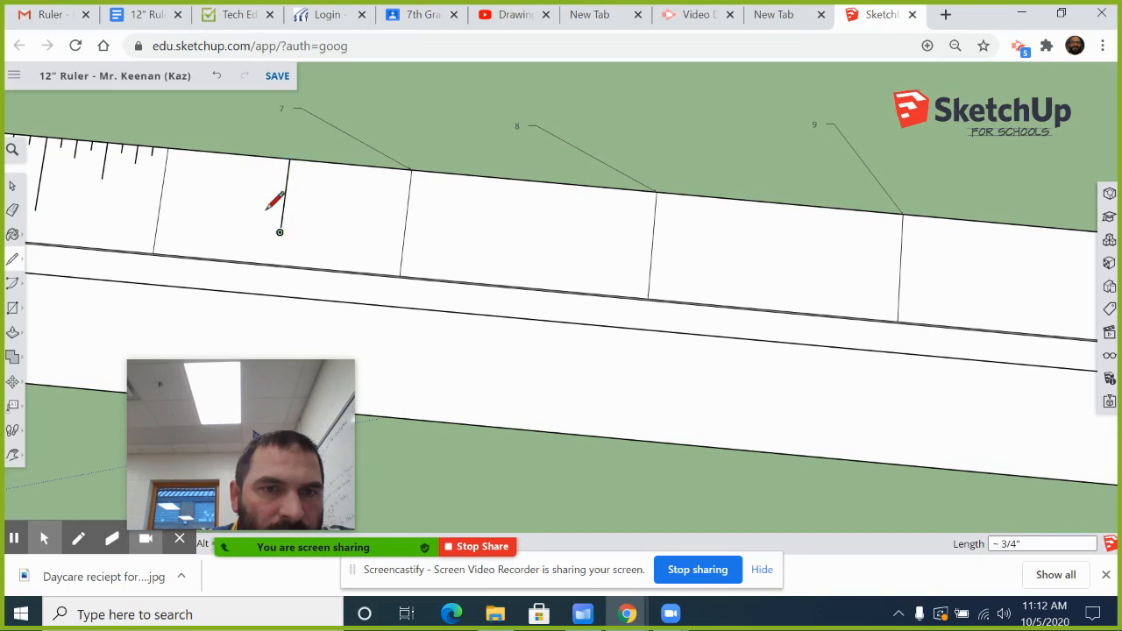
Draw the two quarter-inch marks of the inch from 6 to 7 from the edge midpoints, level with the midpoint of the 1/2-inch mark.
click(227, 154)
click(227, 188)
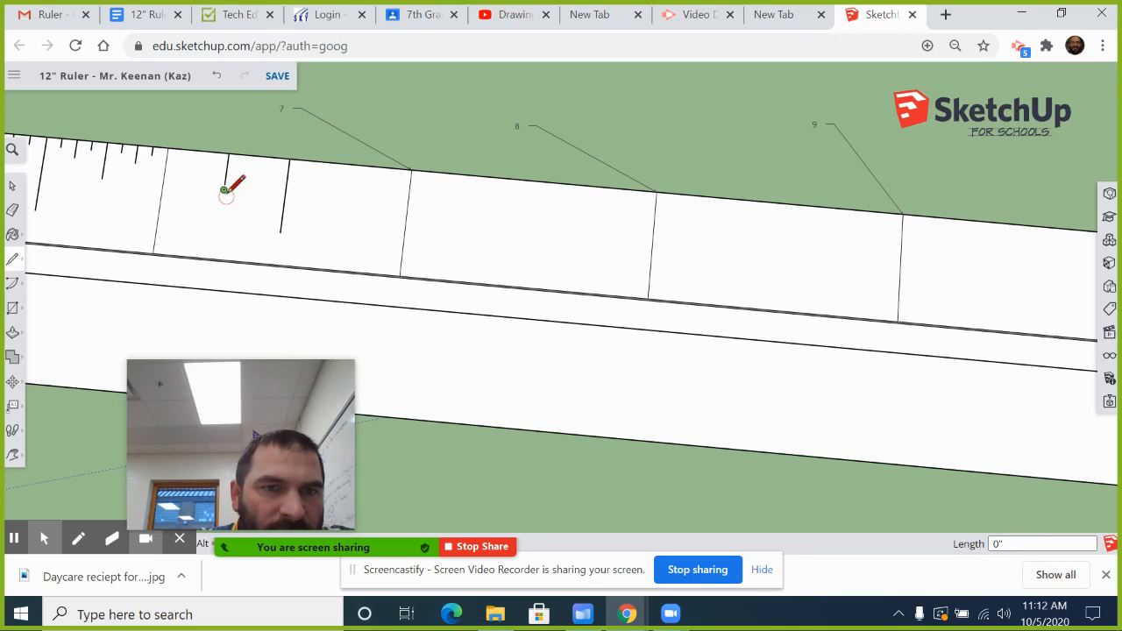
click(351, 164)
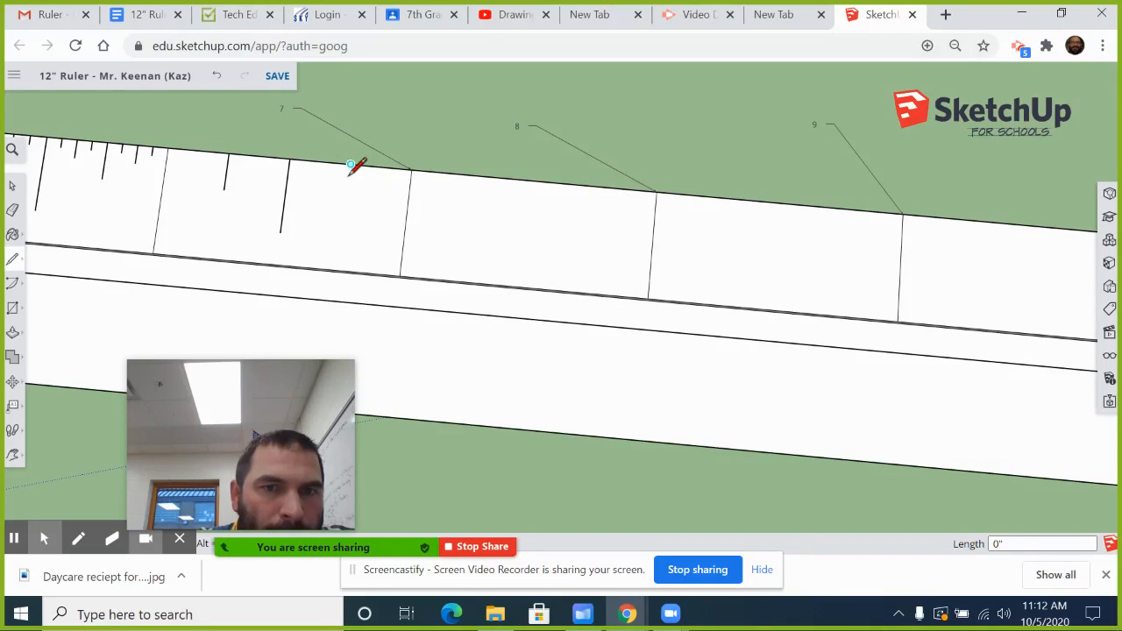
click(345, 200)
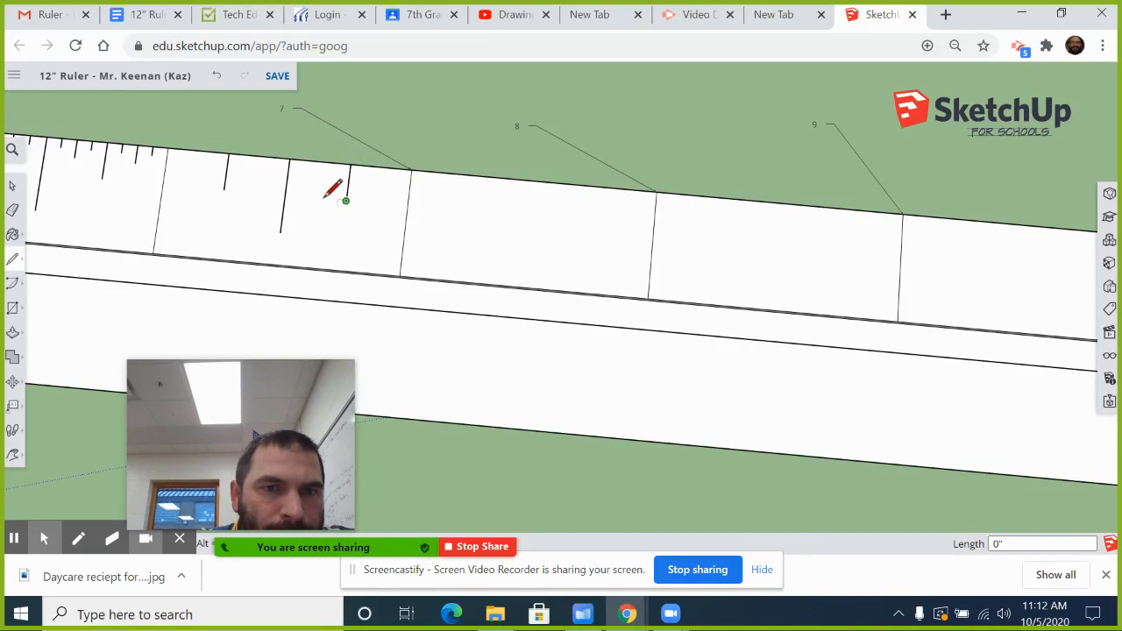
Draw the four eighth-inch marks, about 15/16" long, at the edge midpoints between the existing marks of the inch from 6 to 7.
click(199, 152)
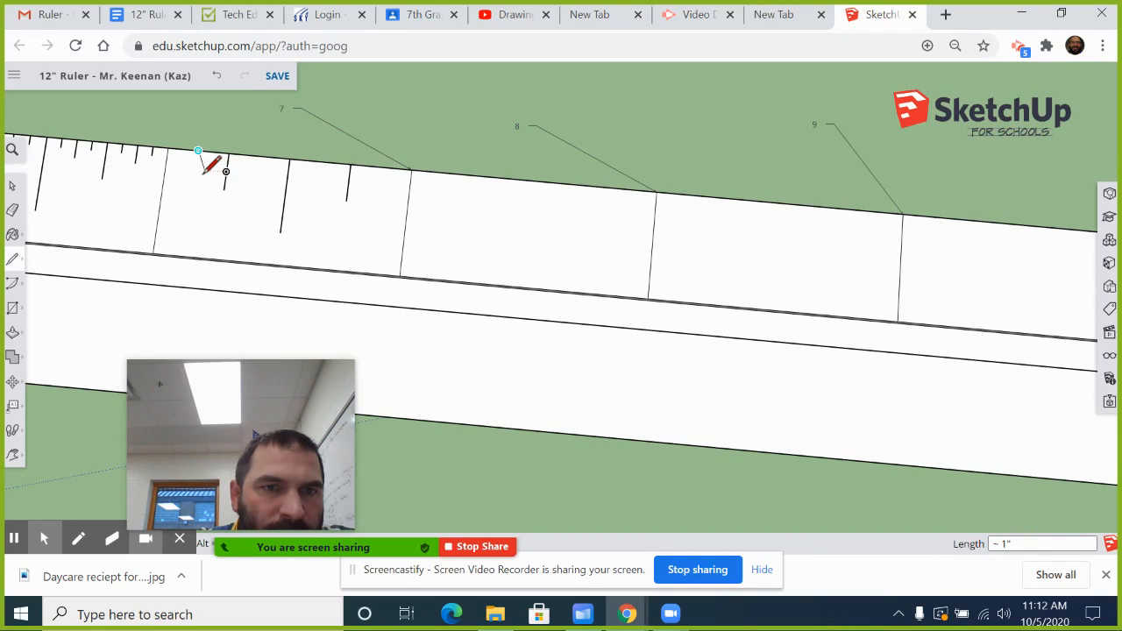
click(197, 168)
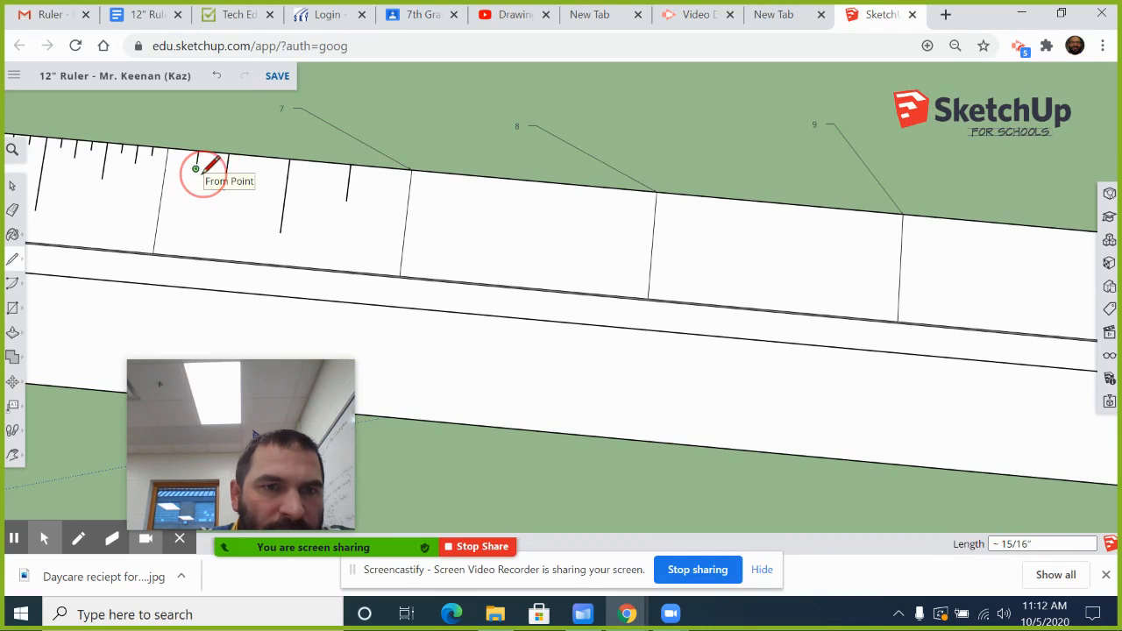
click(256, 175)
click(321, 161)
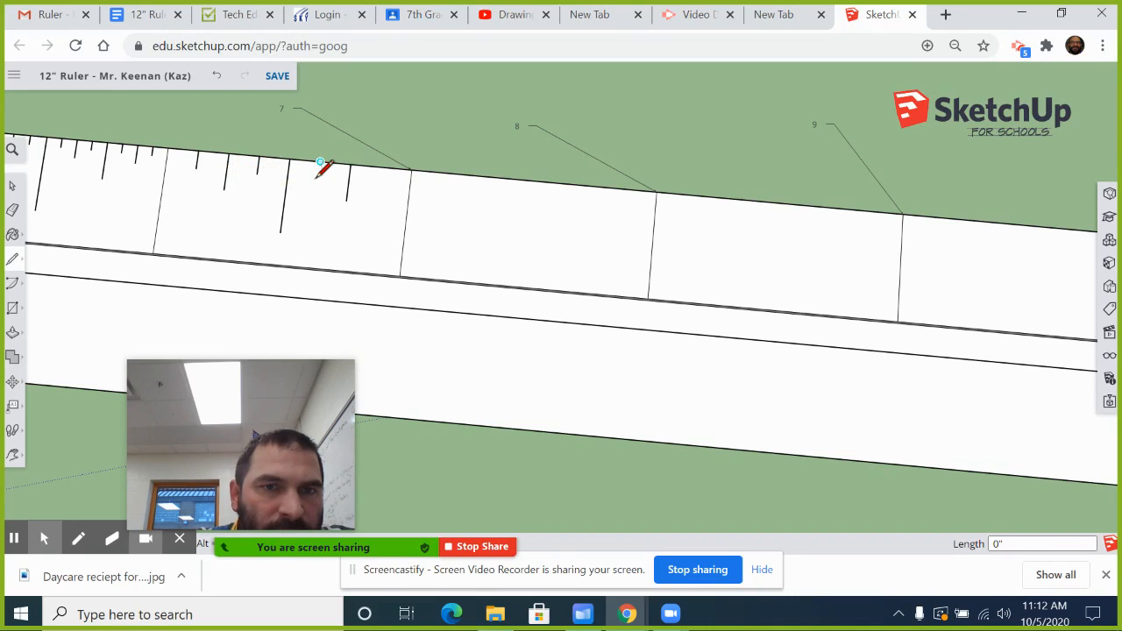
click(318, 179)
click(380, 168)
Draw the 1/16-, 3/16-, 5/16- and 7/16-inch marks, about 7/16" long, in the first half of the inch from 6 to 7.
click(182, 150)
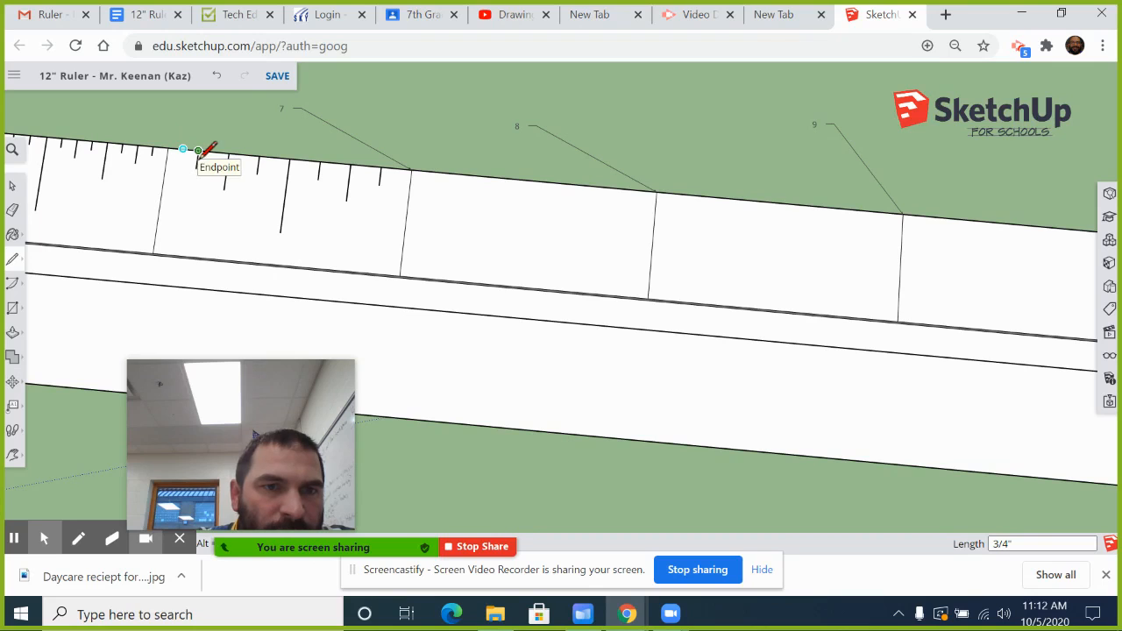
scroll(203, 155, up, 4)
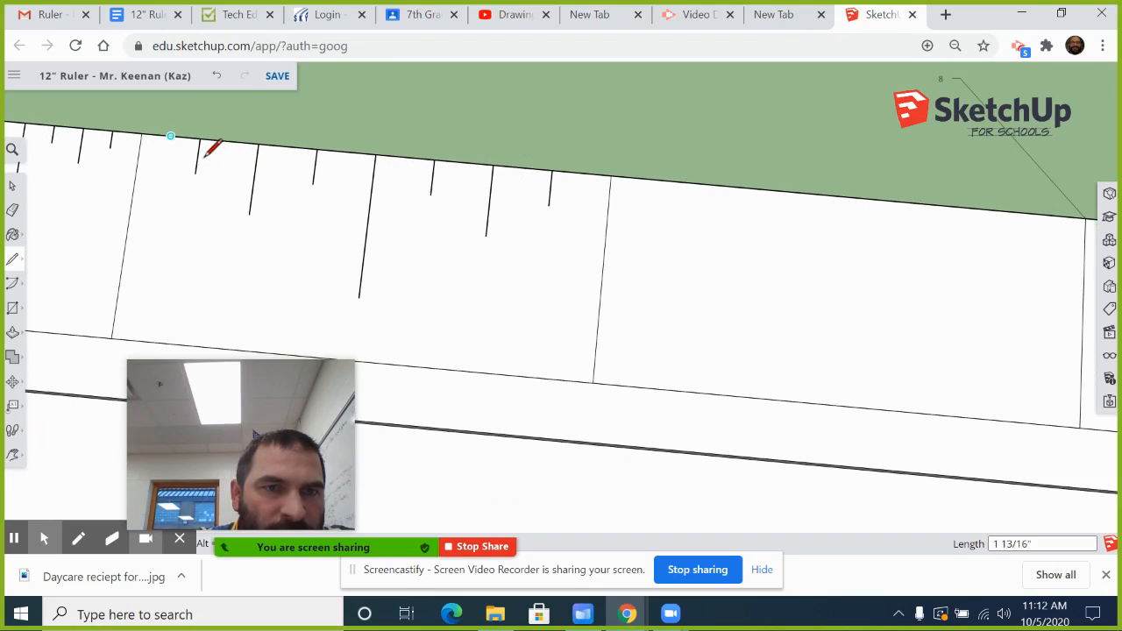
click(168, 154)
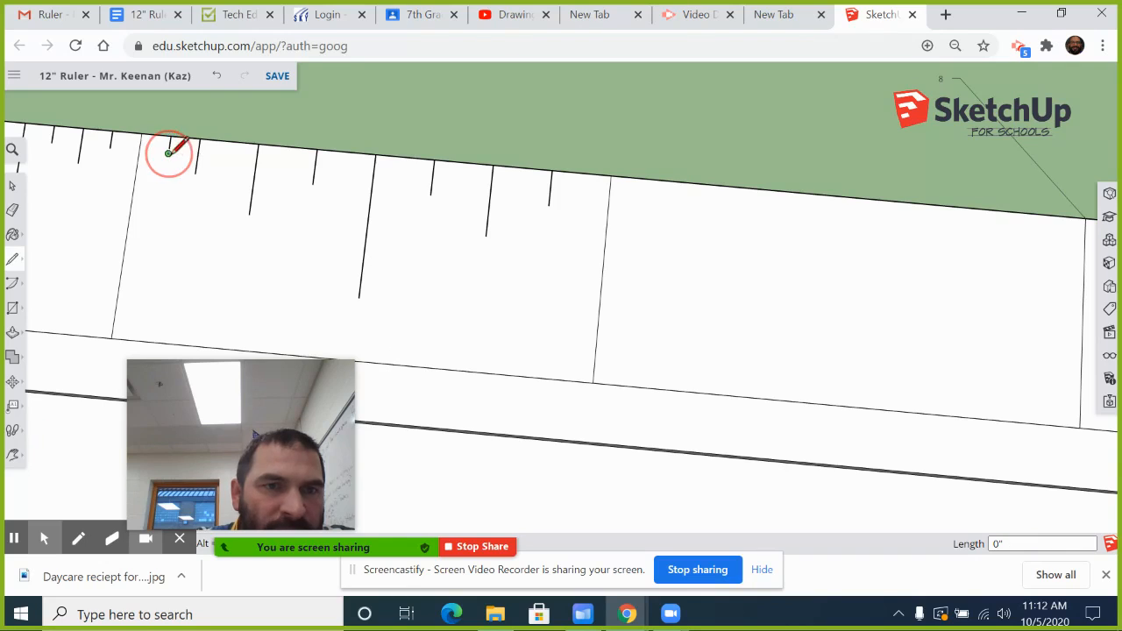
key(Escape)
click(229, 143)
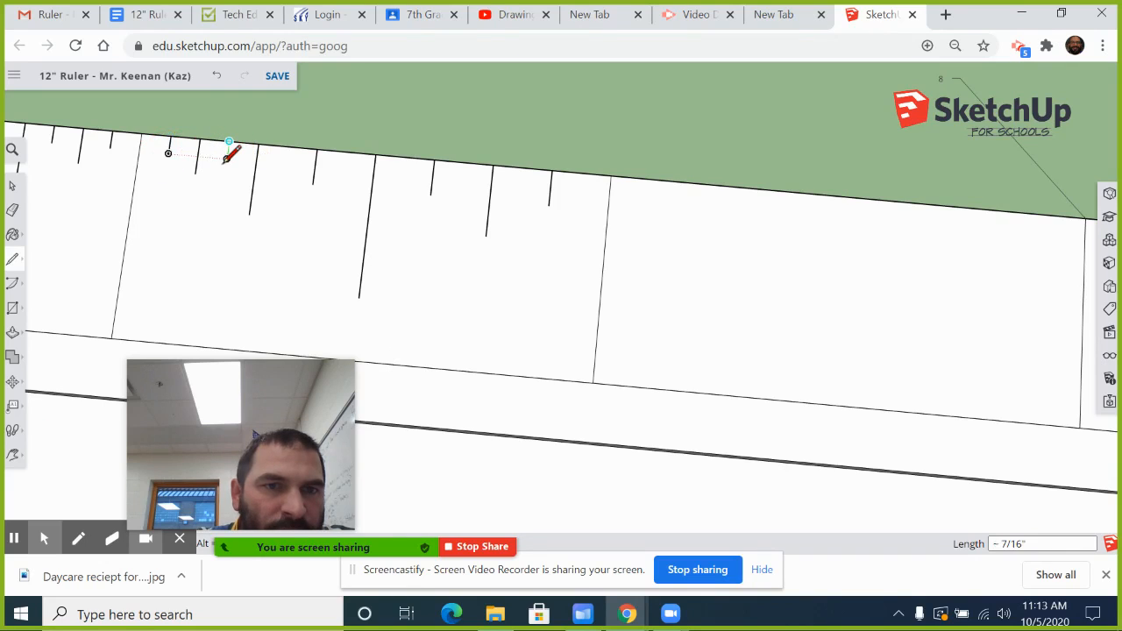
click(226, 158)
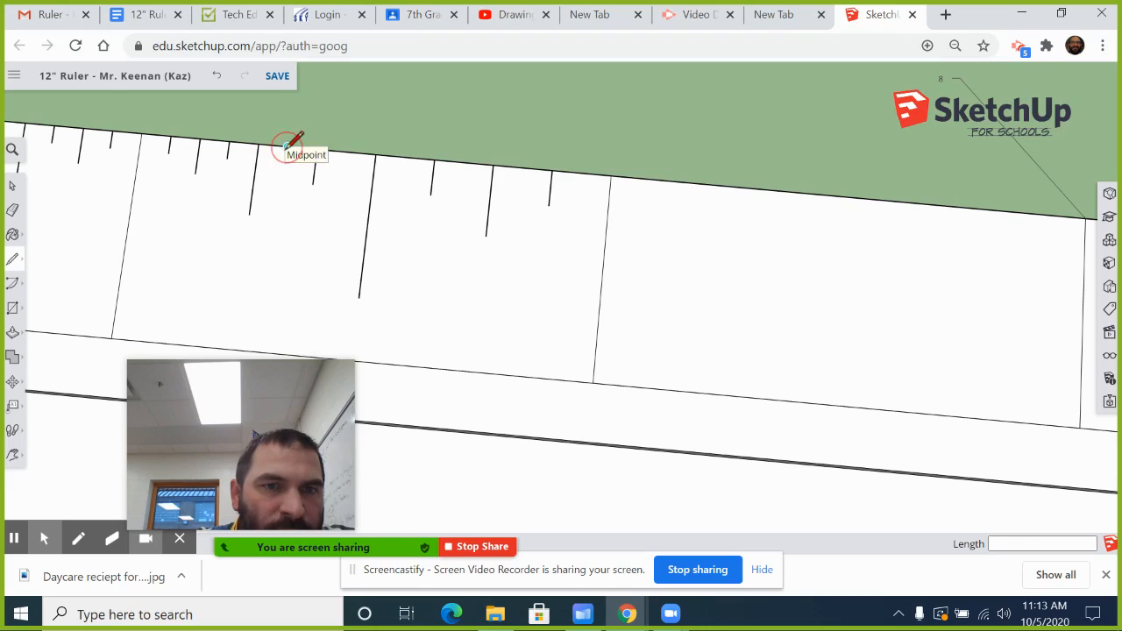
click(290, 147)
click(284, 163)
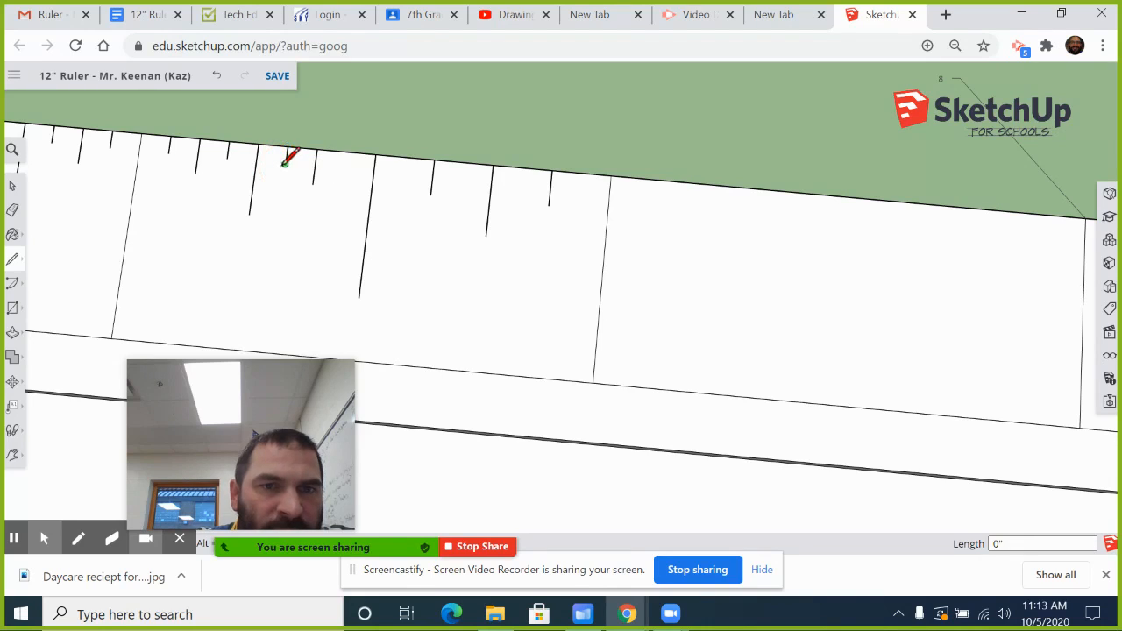
click(346, 153)
click(344, 169)
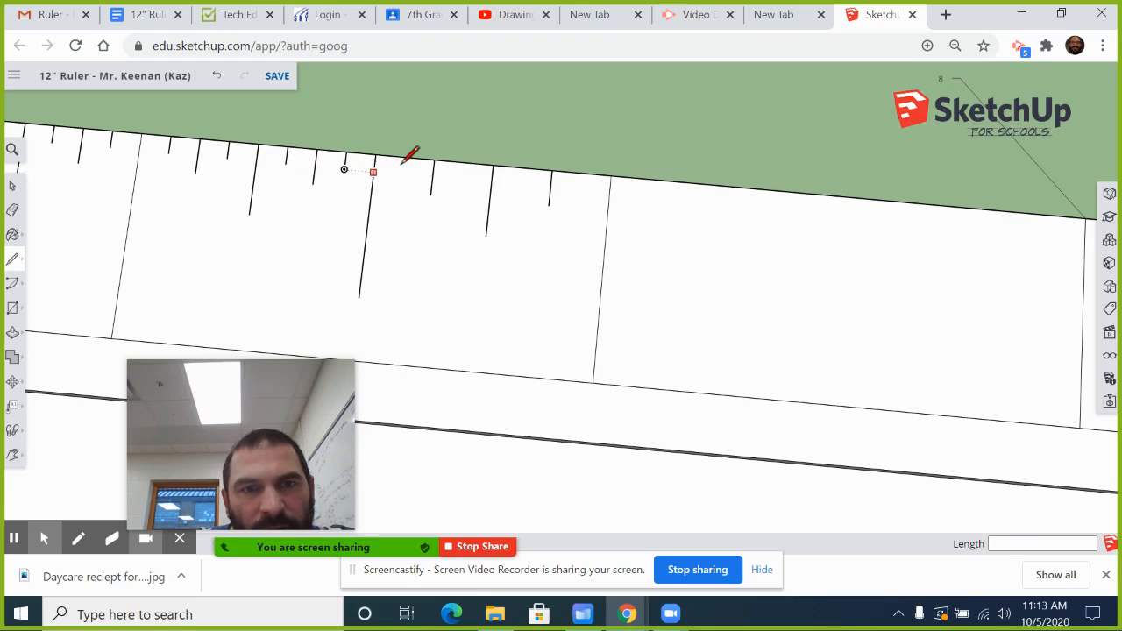
Draw the 9/16-, 11/16-, 13/16- and 15/16-inch marks, about 7/16" long, in the second half of the inch from 6 to 7.
click(404, 156)
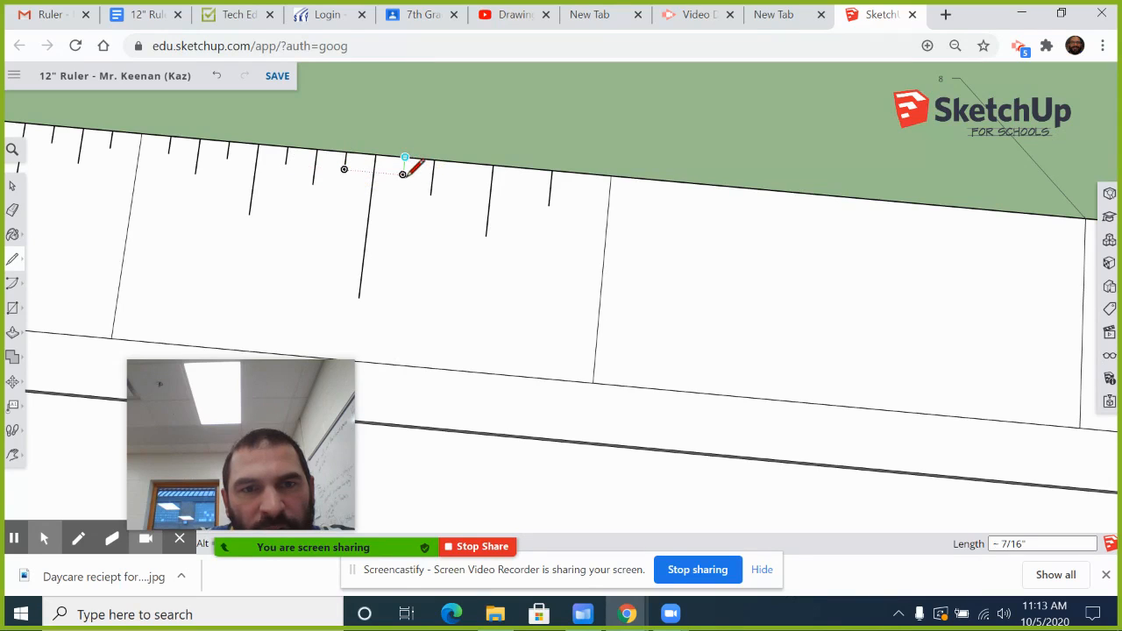
click(404, 173)
click(464, 161)
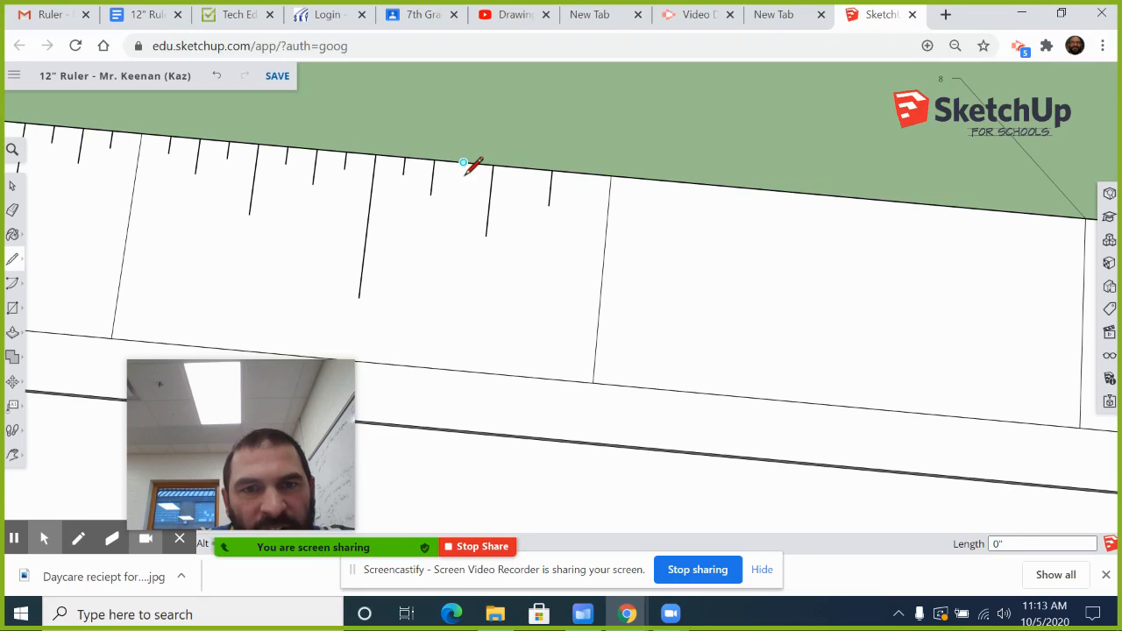
click(461, 179)
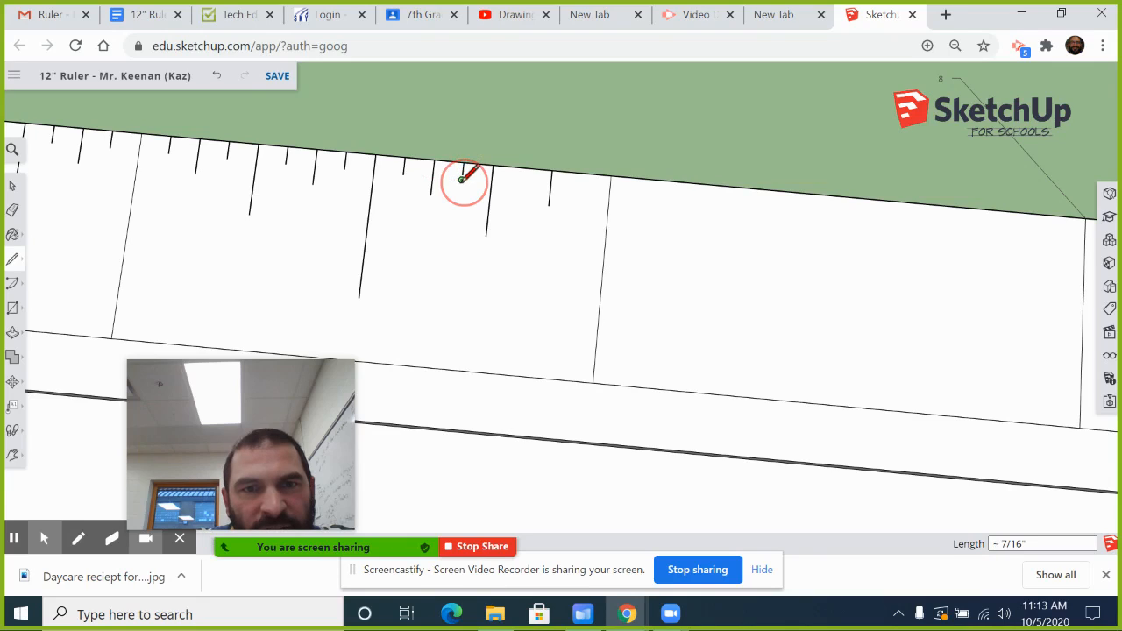
click(523, 167)
click(520, 184)
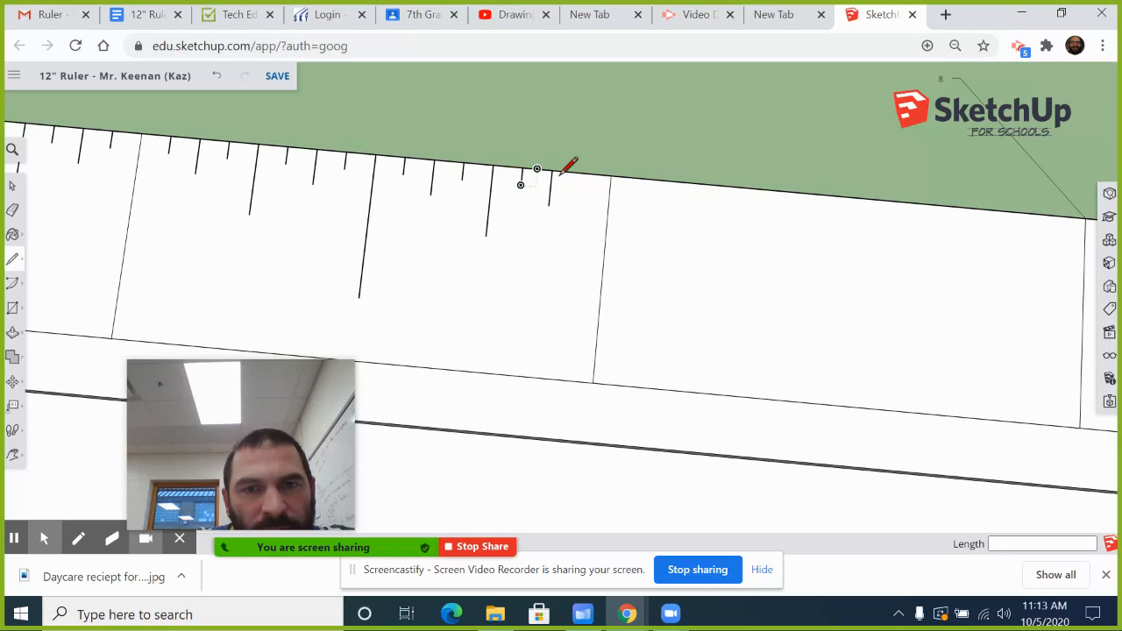
click(580, 176)
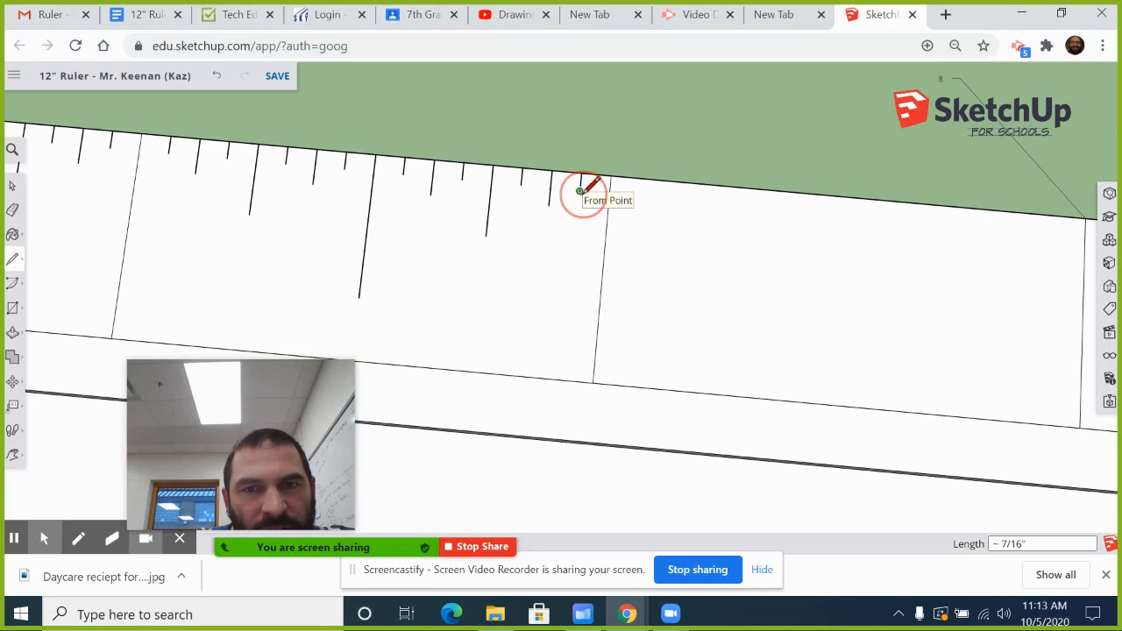
click(579, 190)
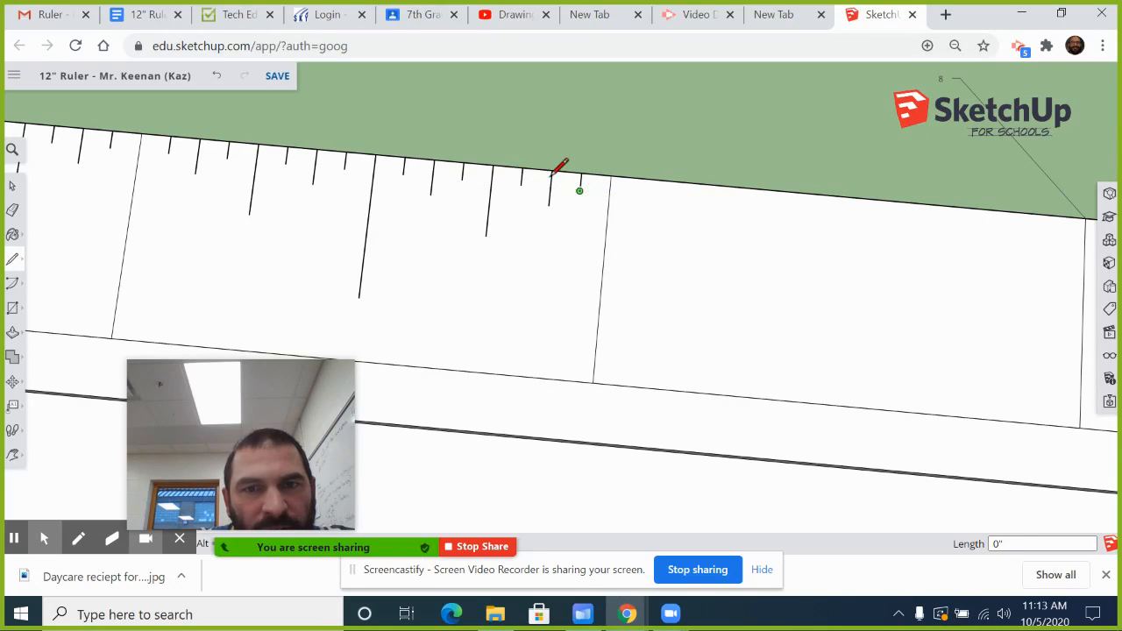
Draw the 1/2-inch mark between the 7- and 8-inch lines, level with the previous one, and two quarter-inch marks level with its midpoint.
click(847, 197)
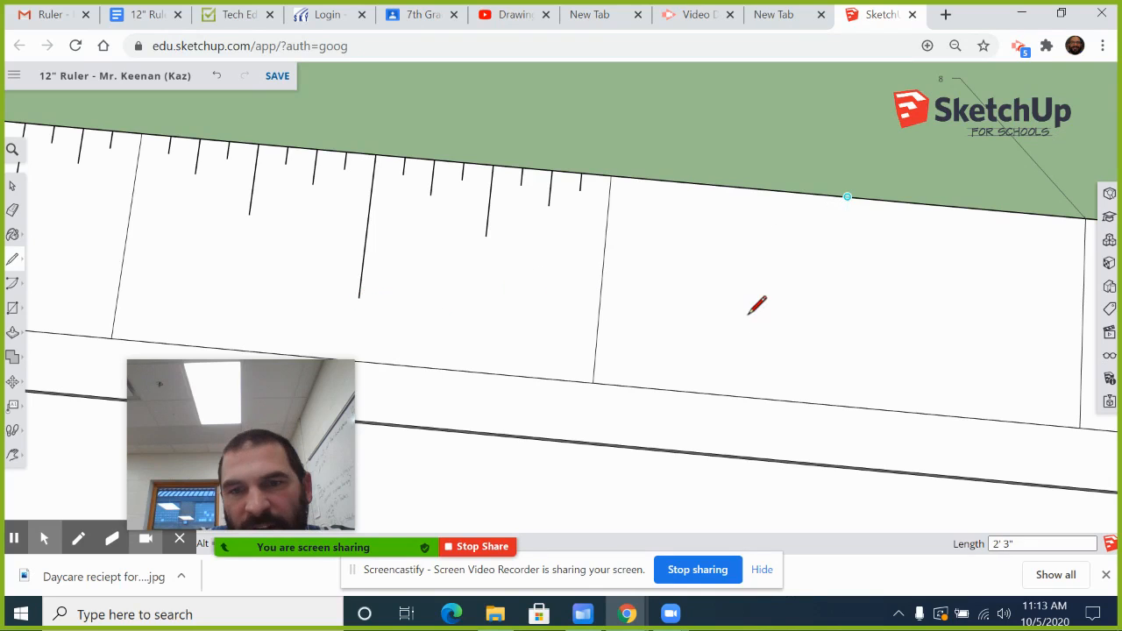
click(840, 342)
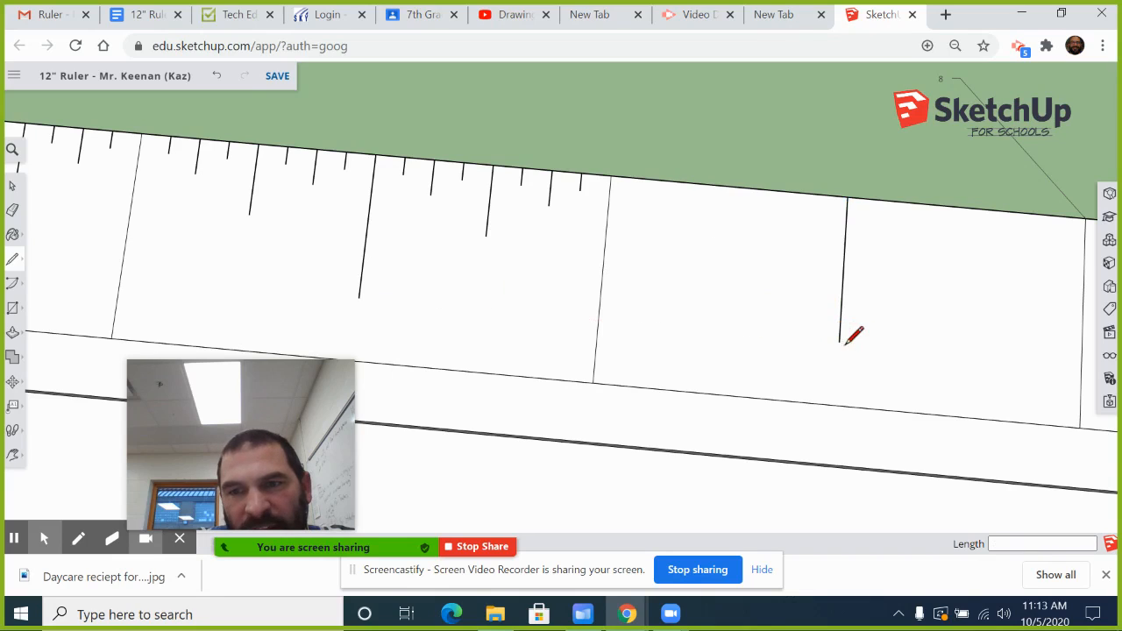
click(729, 186)
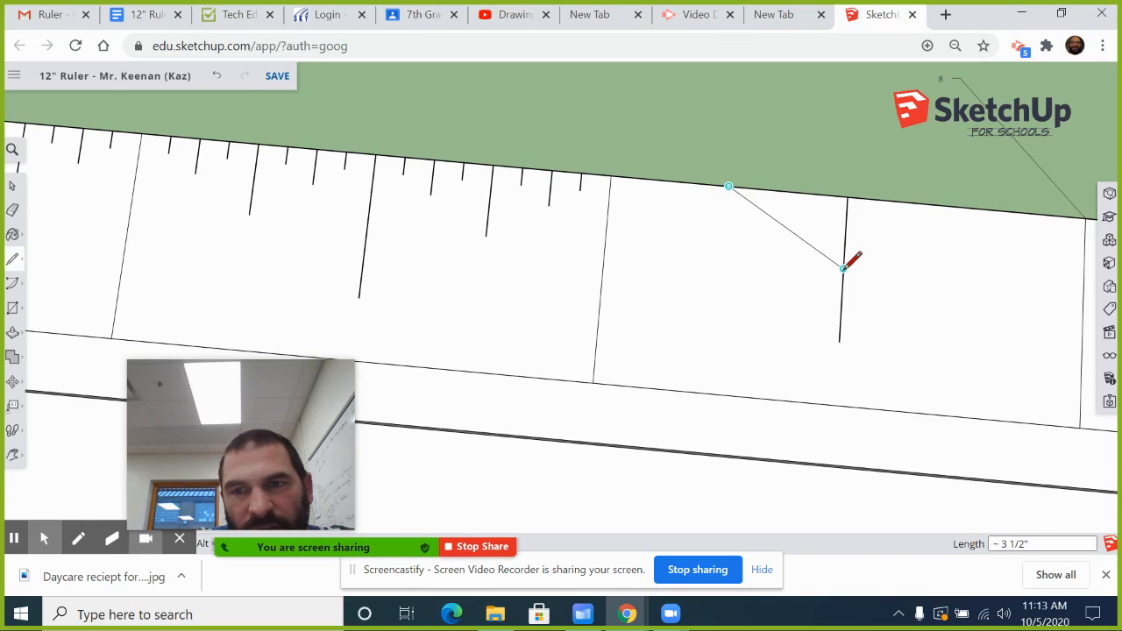
click(724, 257)
key(Escape)
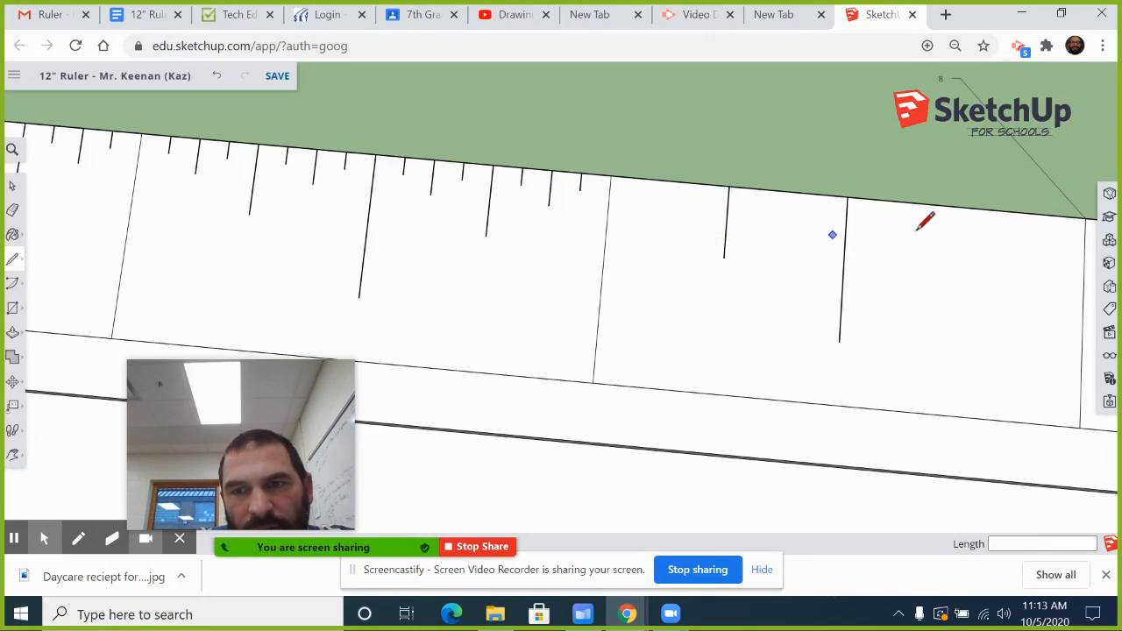
click(965, 207)
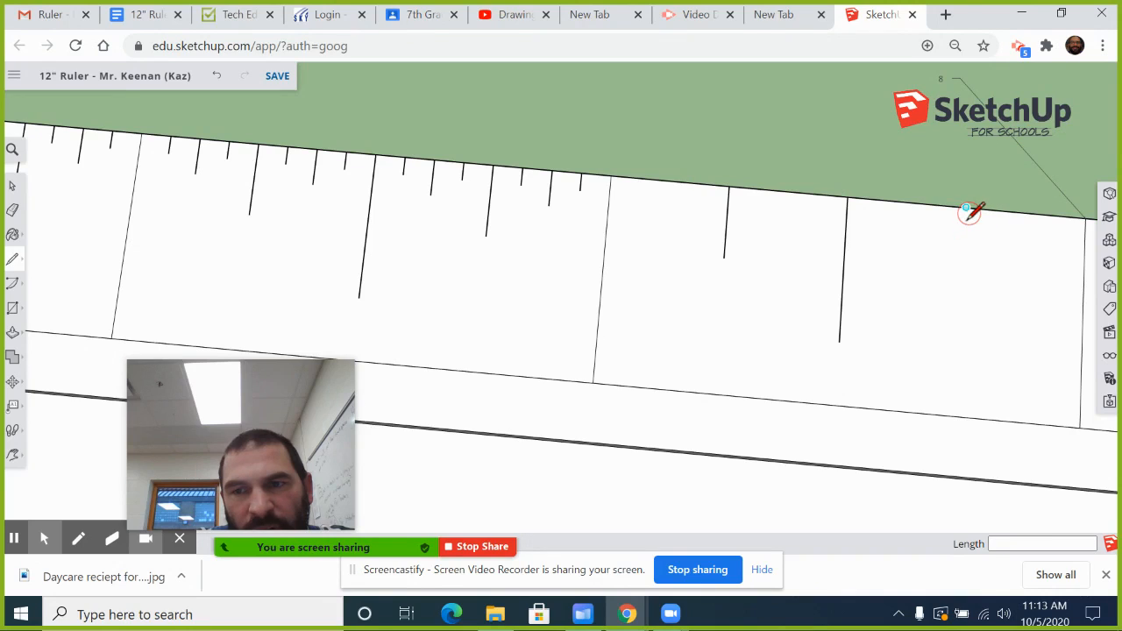
click(963, 279)
key(Escape)
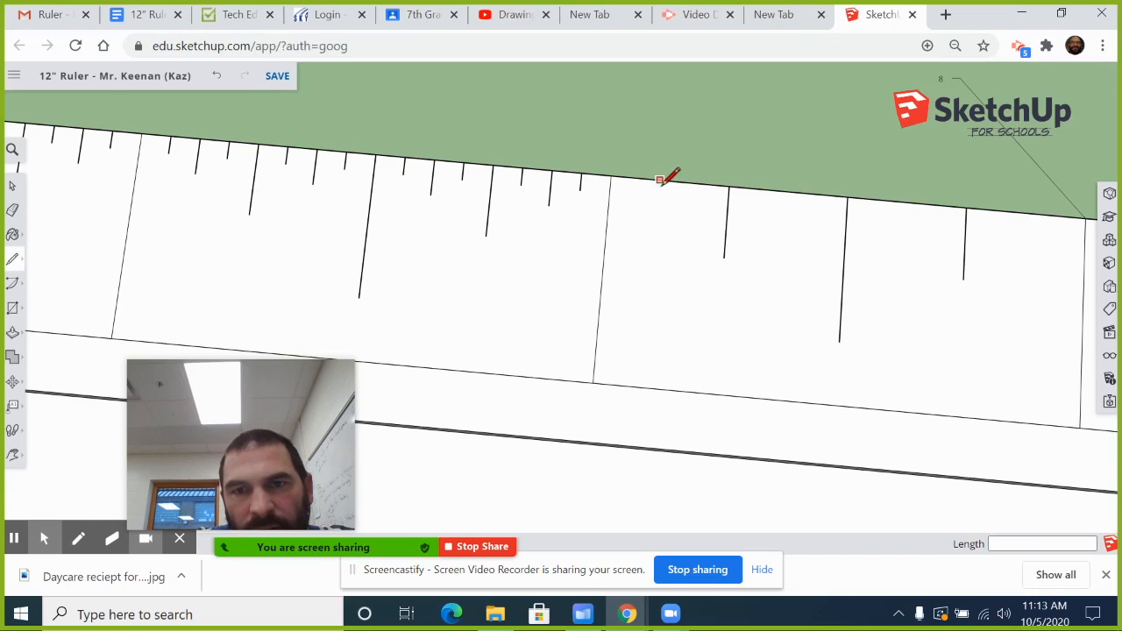
Draw the four eighth-inch marks, about 15/16" long, at the edge midpoints between the existing marks of the inch from 7 to 8.
click(669, 181)
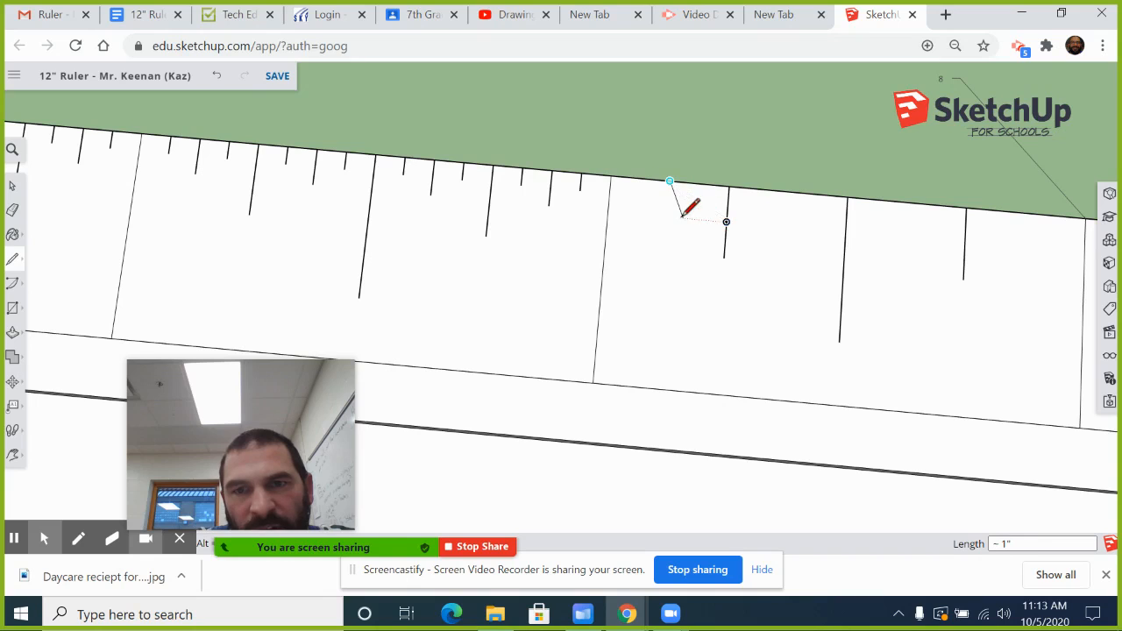
click(667, 215)
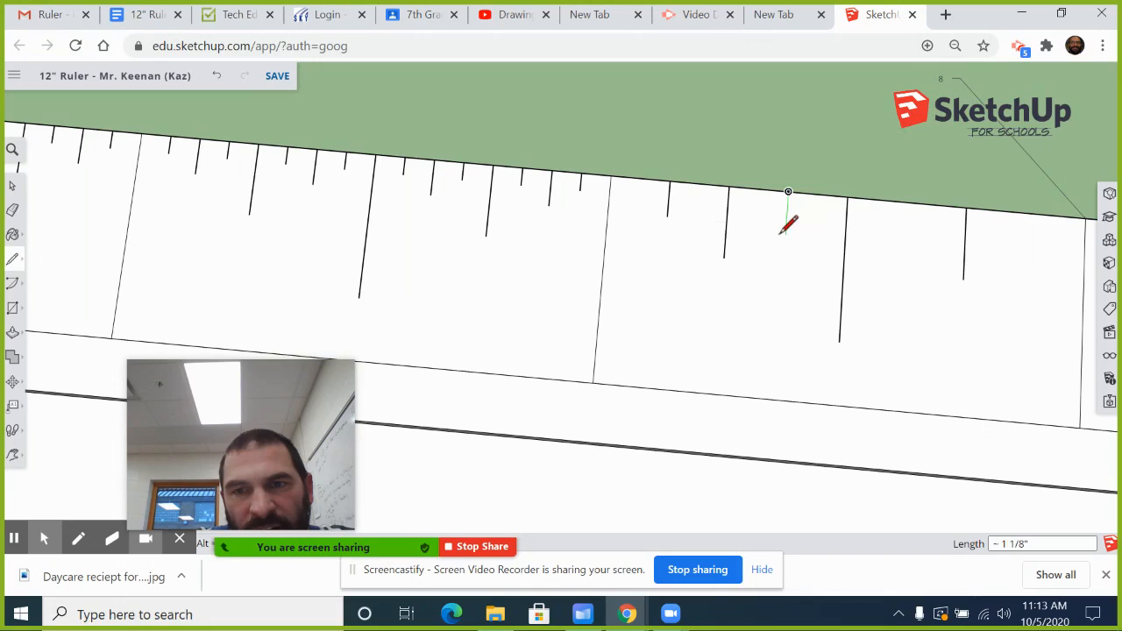
click(787, 225)
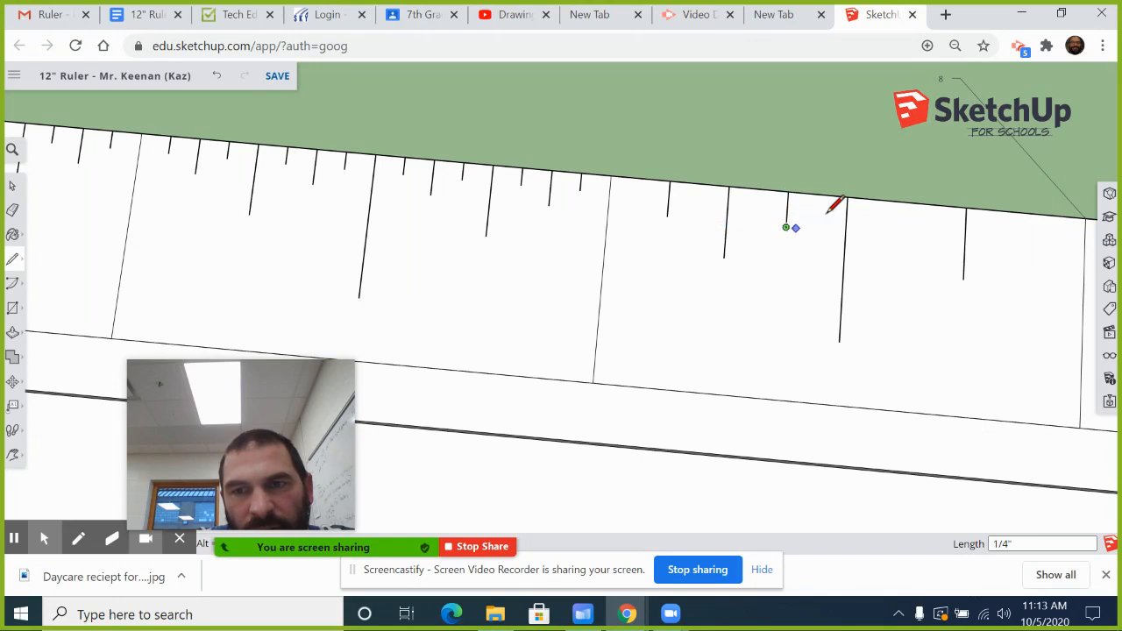
click(907, 202)
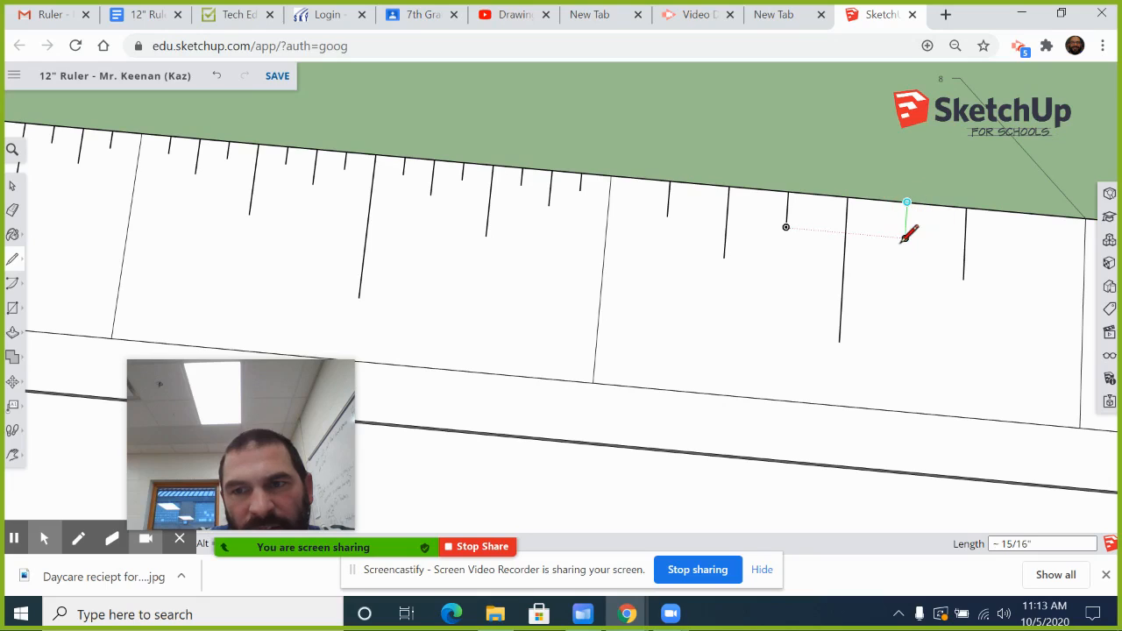
click(905, 237)
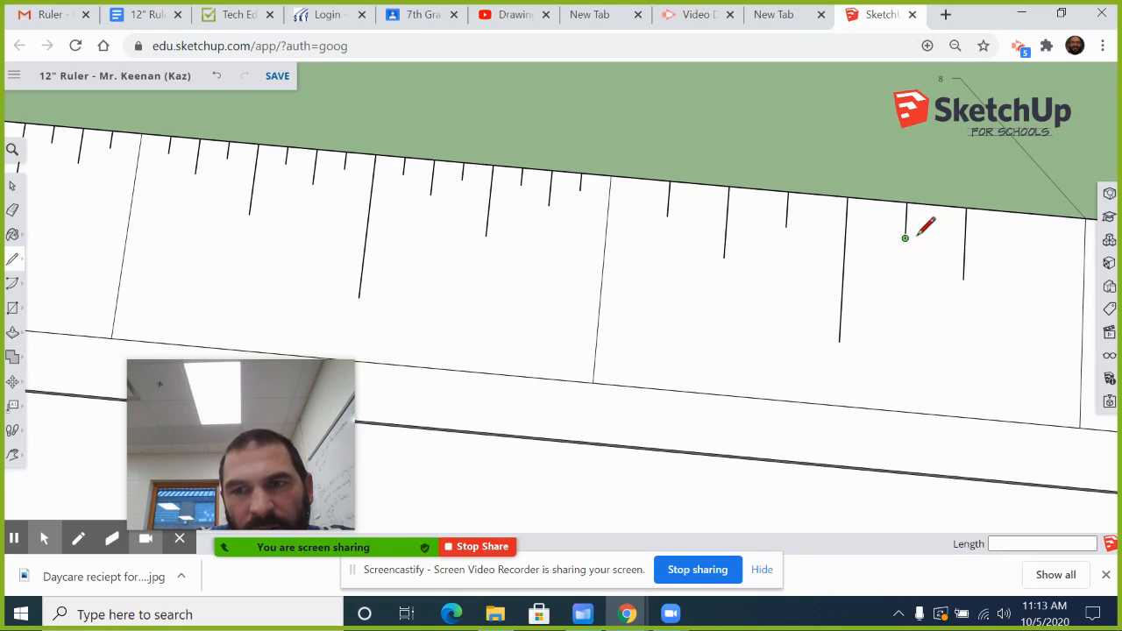
click(1025, 214)
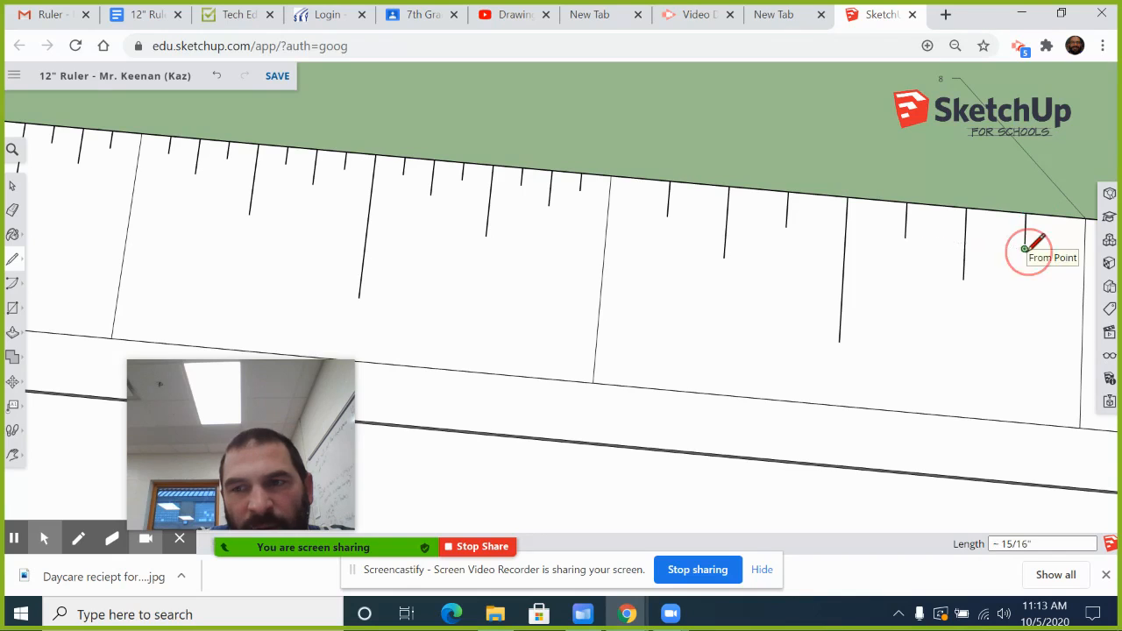
click(1024, 248)
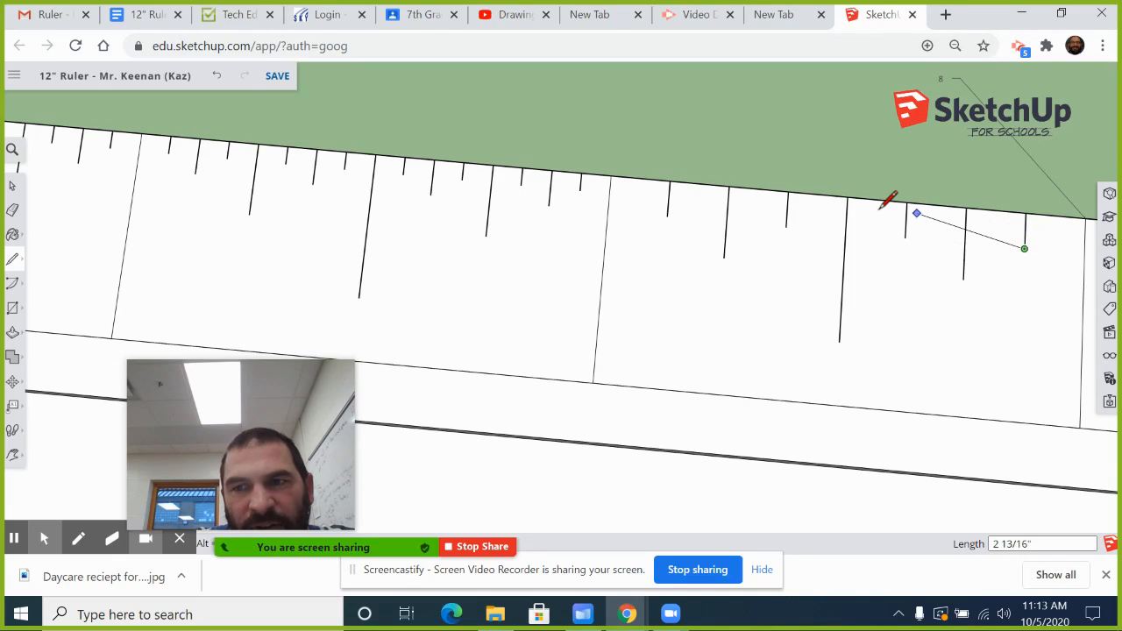
key(Escape)
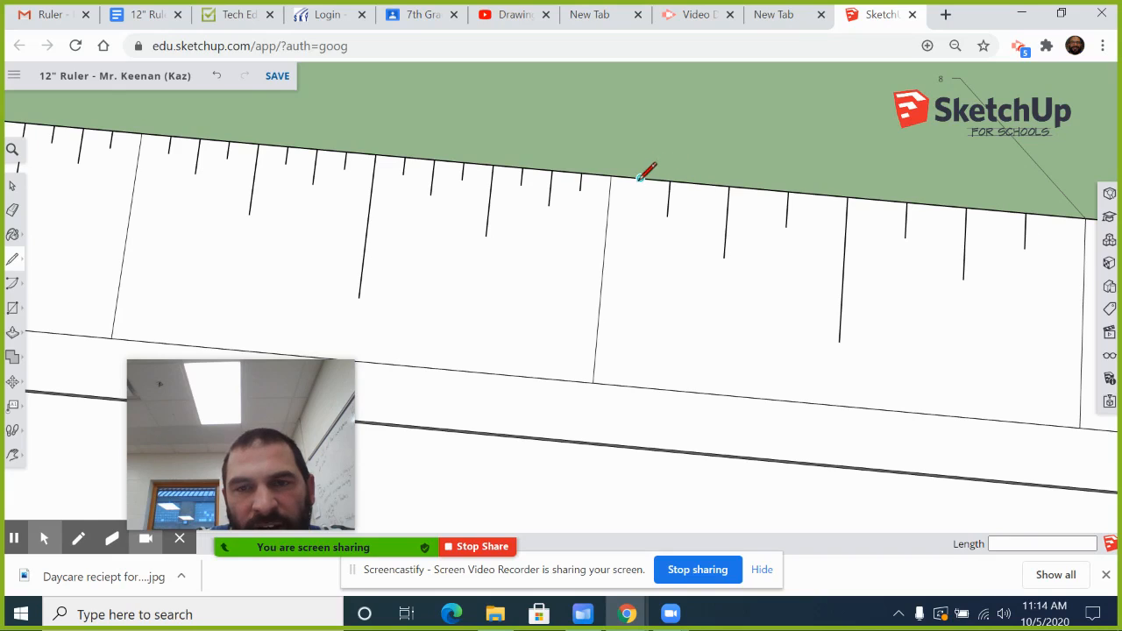
Draw the 1/16-, 3/16-, 5/16- and 7/16-inch marks, about 7/16" long, in the first half of the inch from 7 to 8.
click(640, 178)
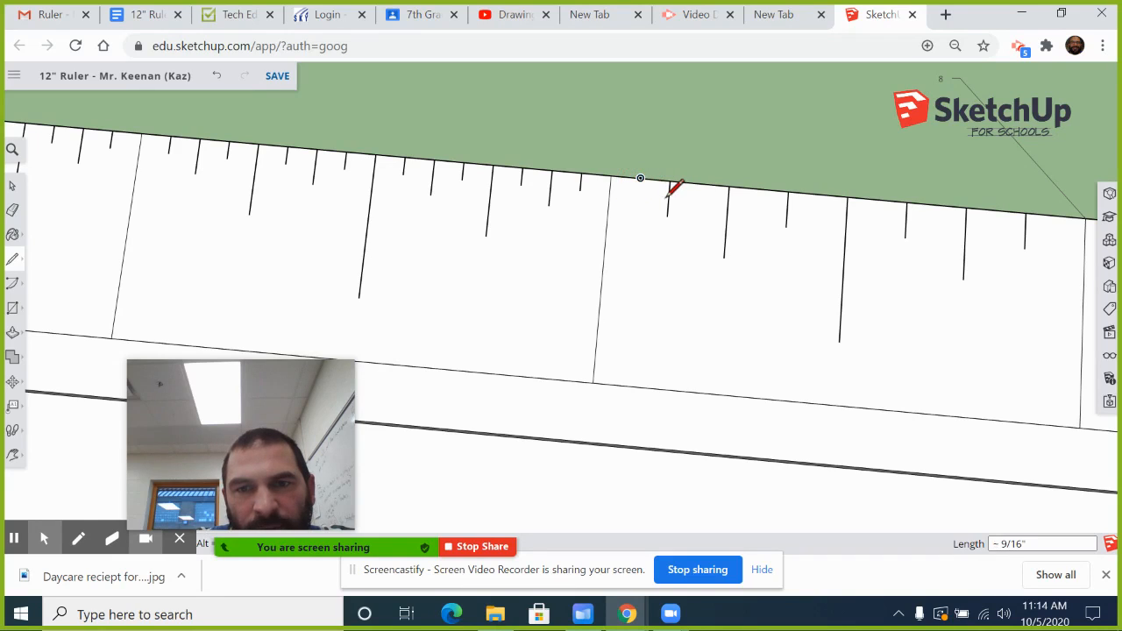
click(640, 195)
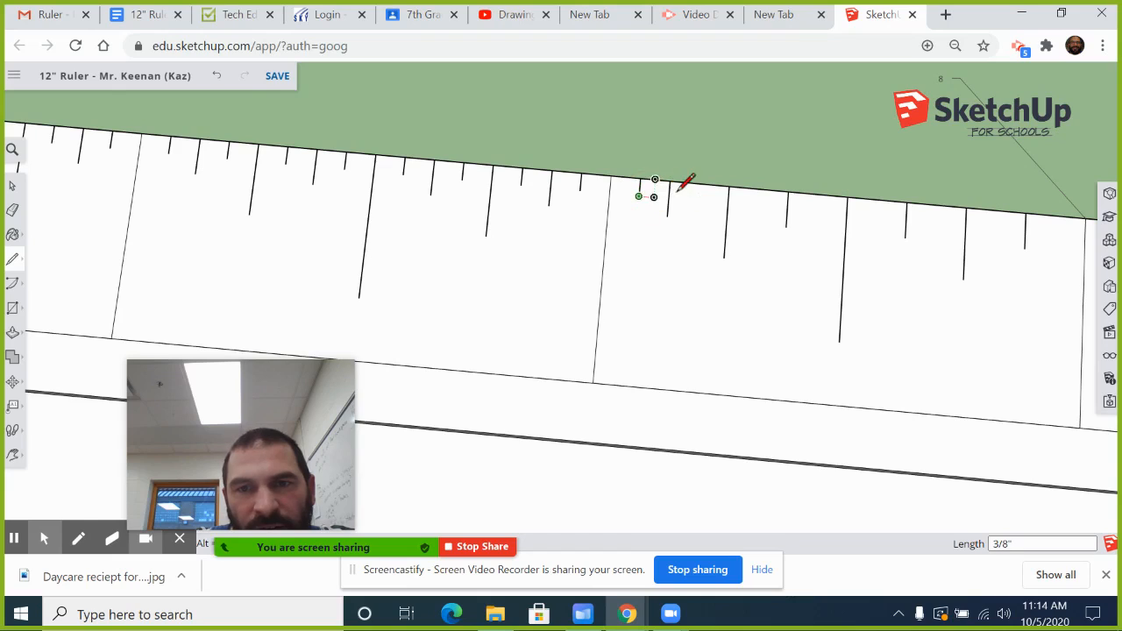
key(Escape)
click(699, 182)
click(698, 200)
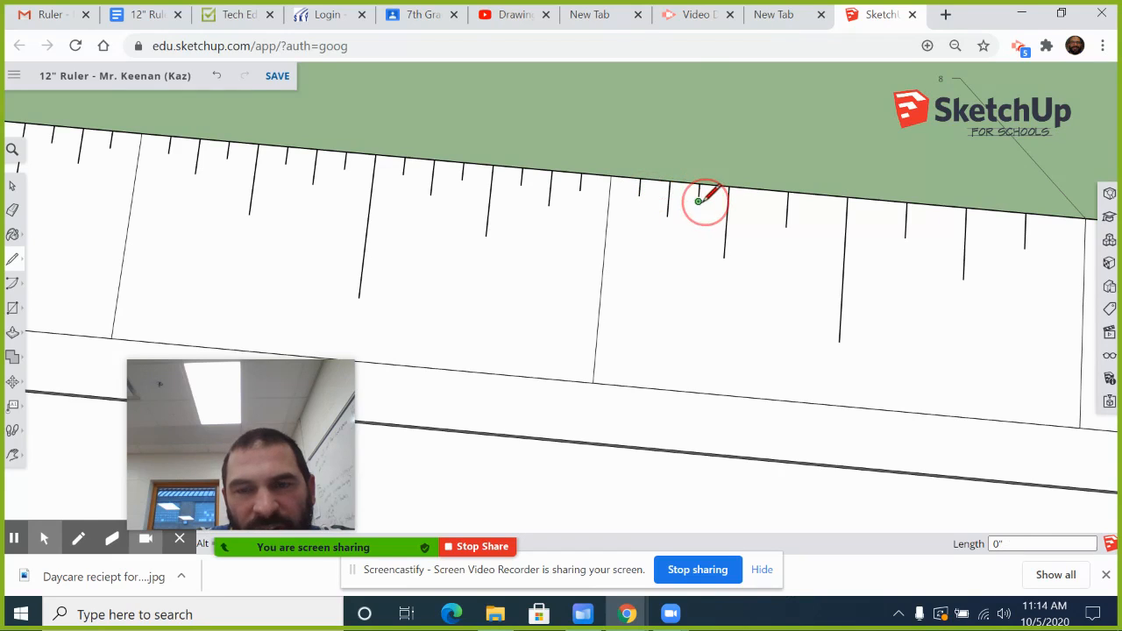
click(759, 189)
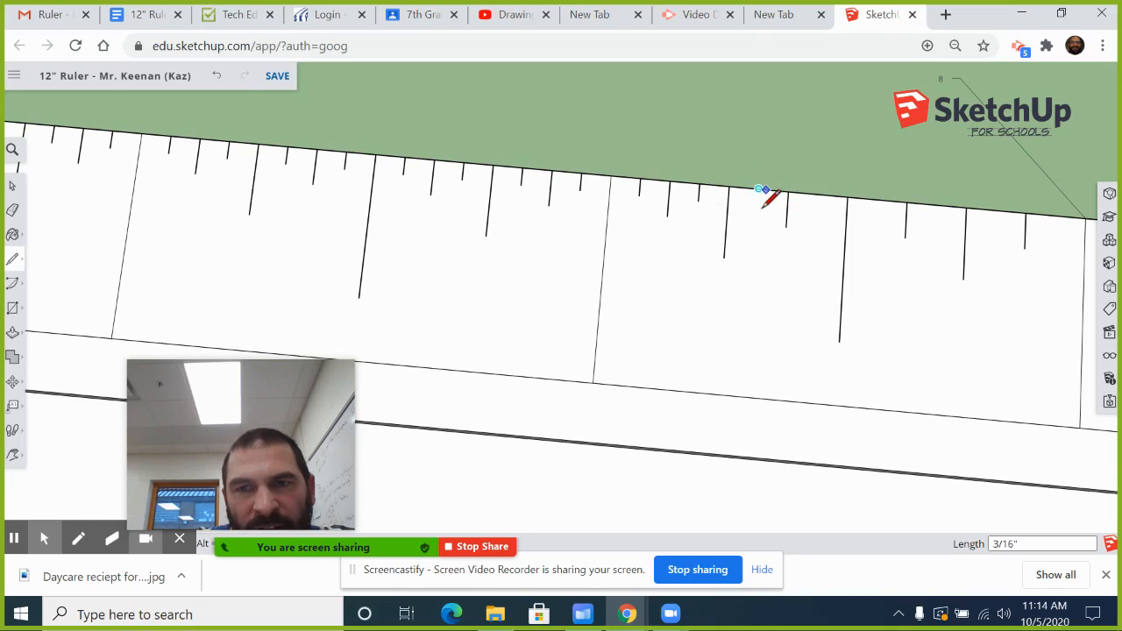
click(757, 207)
click(819, 193)
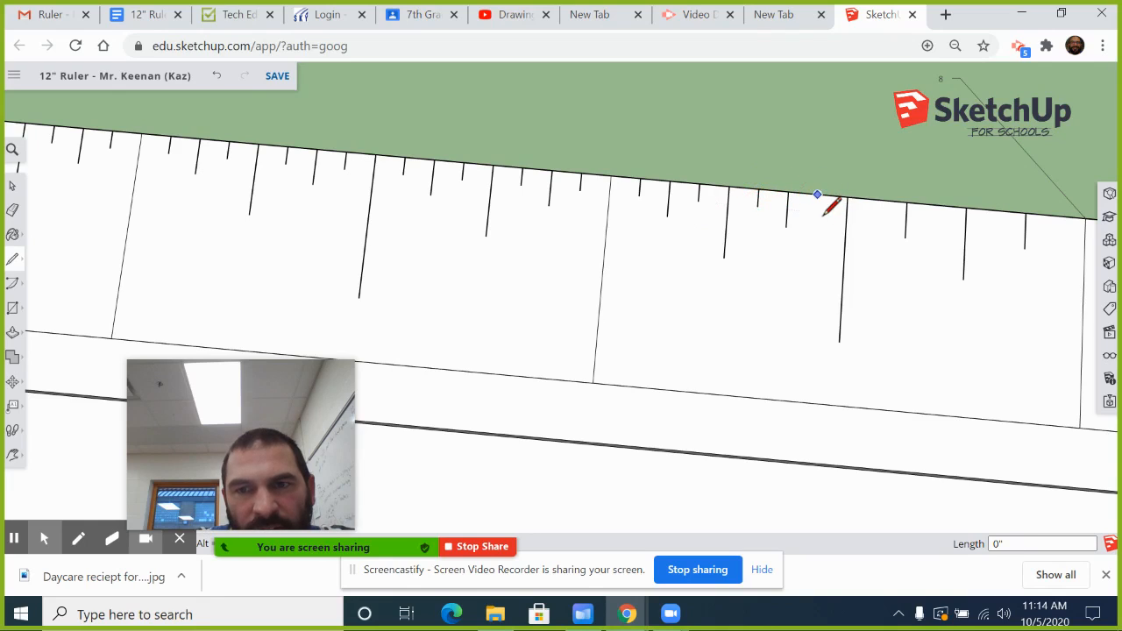
click(816, 212)
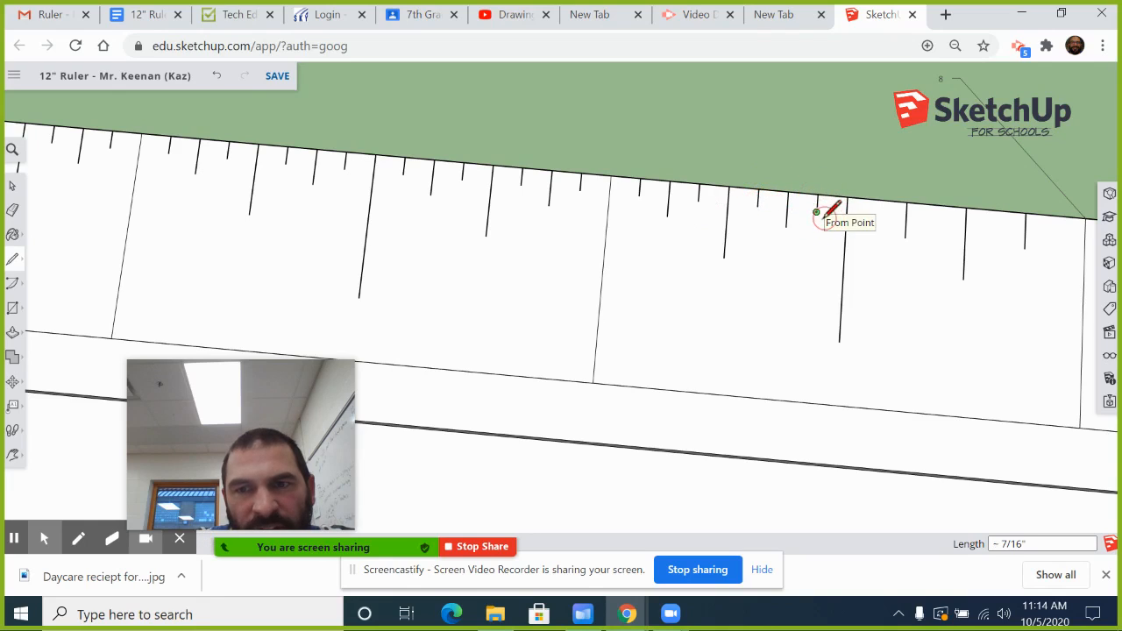
Draw the 9/16-, 11/16-, 13/16- and 15/16-inch marks, about 7/16" long, in the second half of the inch from 7 to 8.
click(877, 200)
click(876, 217)
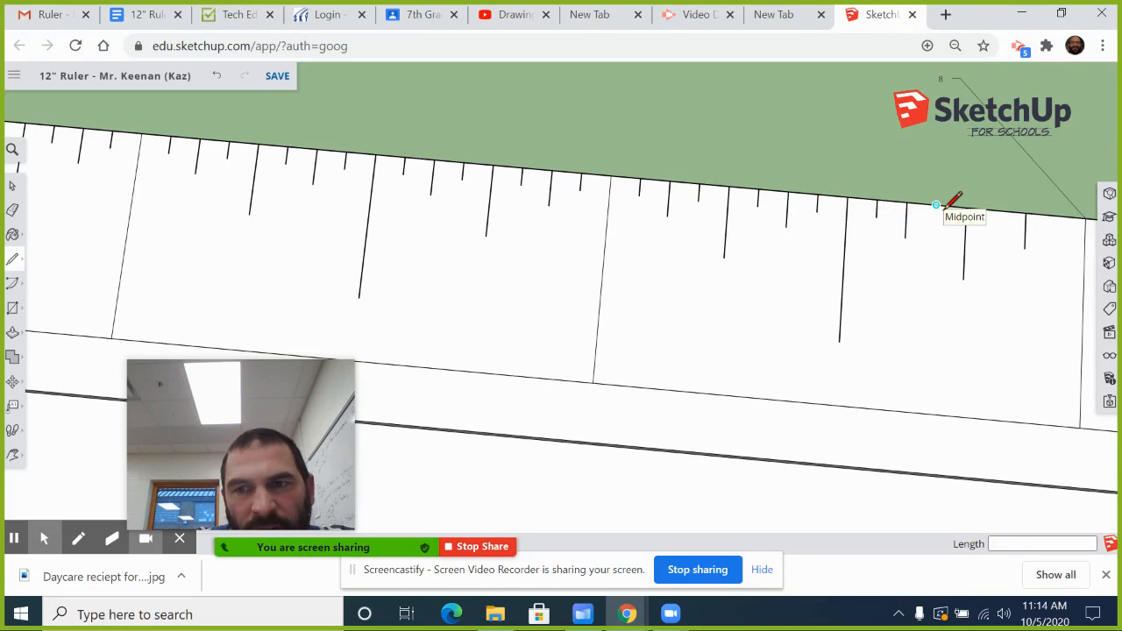
click(936, 205)
click(935, 223)
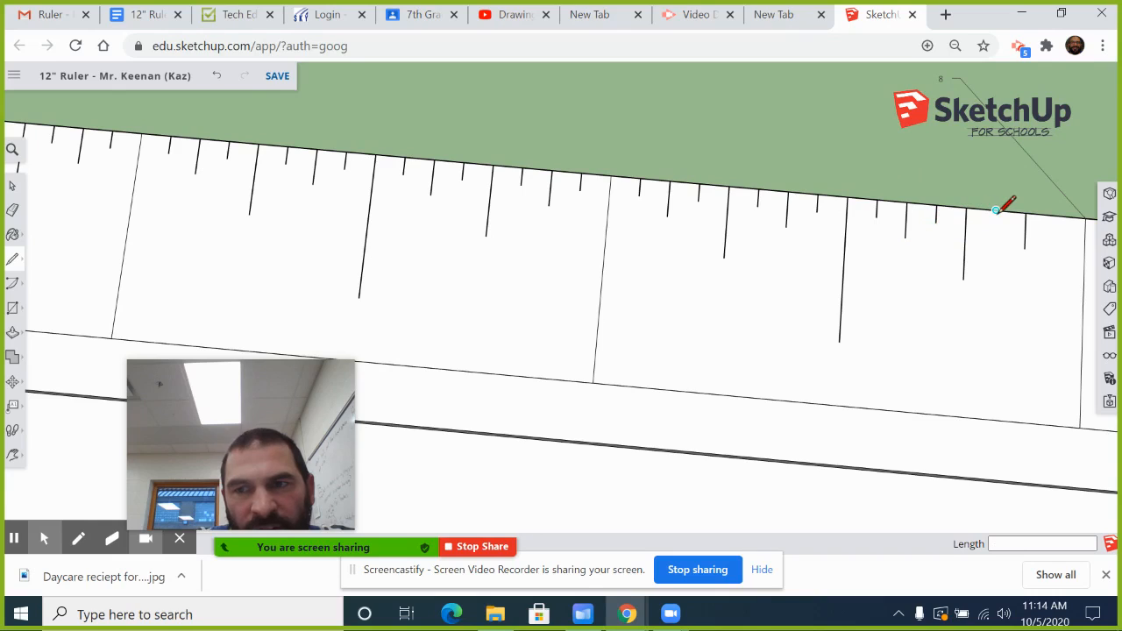
click(996, 211)
click(996, 230)
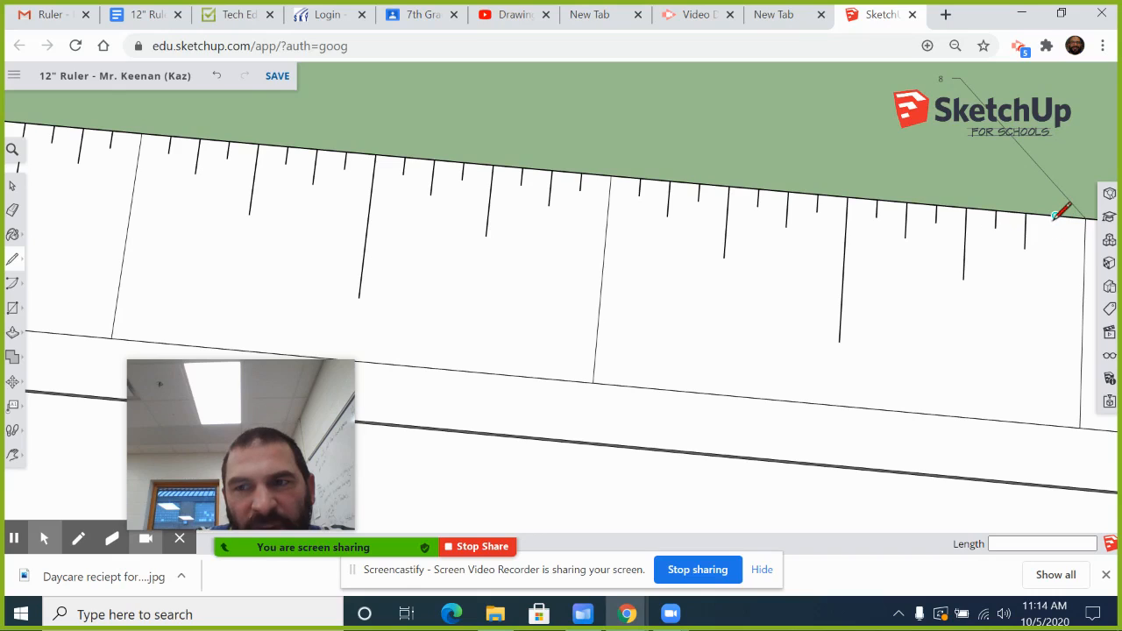
click(1055, 233)
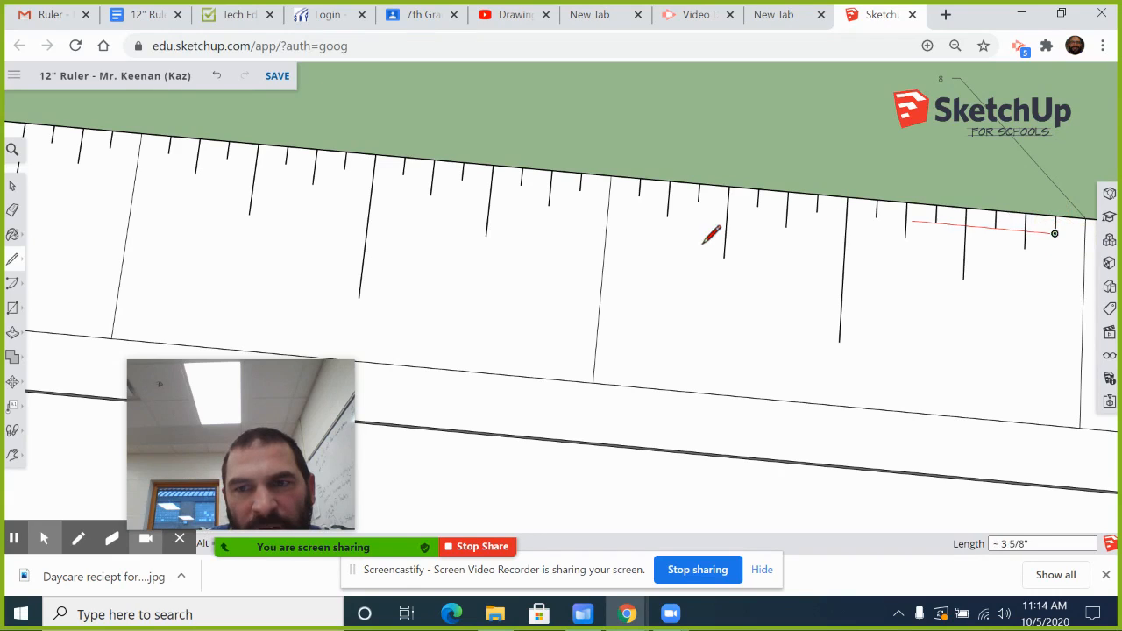
key(Escape)
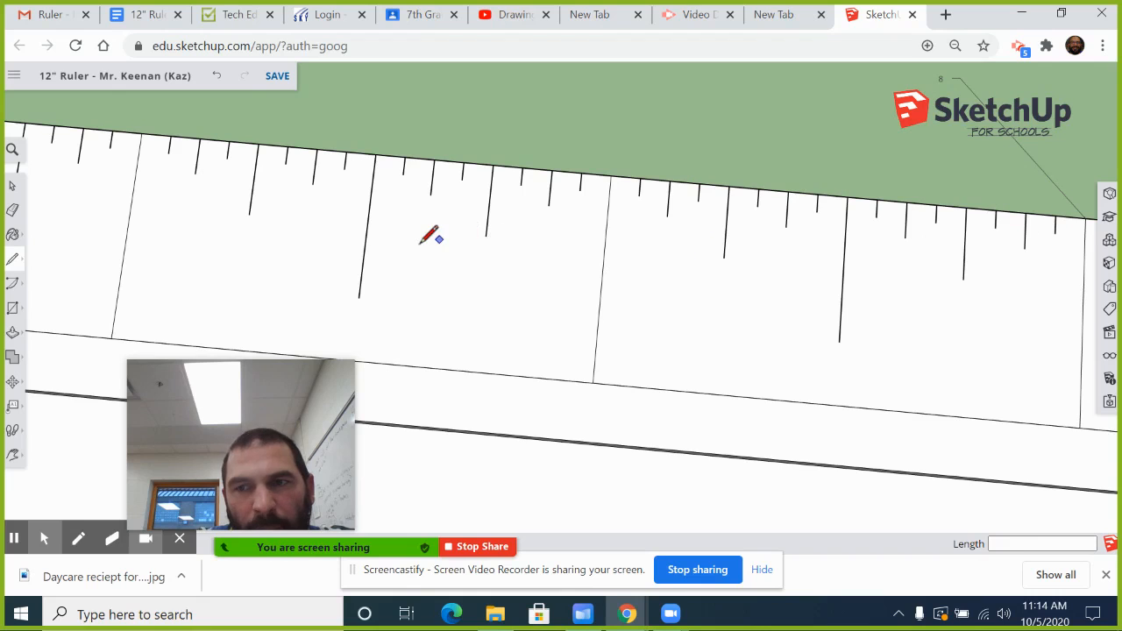
Draw the 1/2-inch mark from the edge midpoint between the 8- and 9-inch lines, level with the previous inch's half mark.
scroll(421, 243, up, 2)
scroll(317, 208, down, 4)
scroll(561, 225, down, 2)
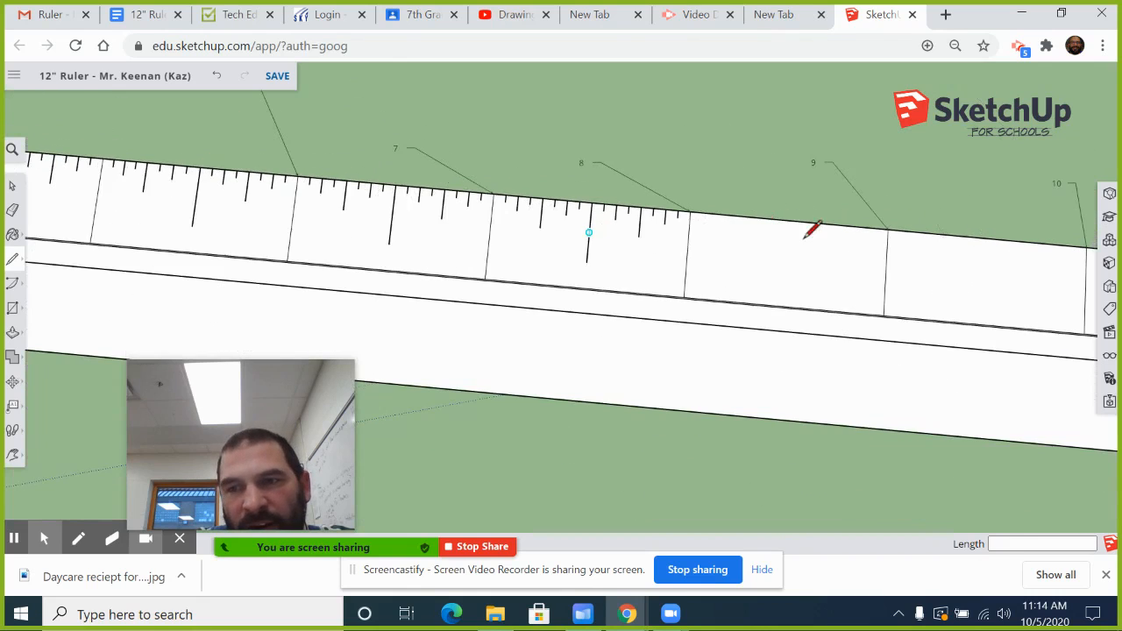
mouse_move(811, 230)
middle_down()
mouse_move(874, 237)
mouse_move(643, 220)
mouse_move(882, 234)
mouse_move(859, 231)
middle_up()
right_click(859, 232)
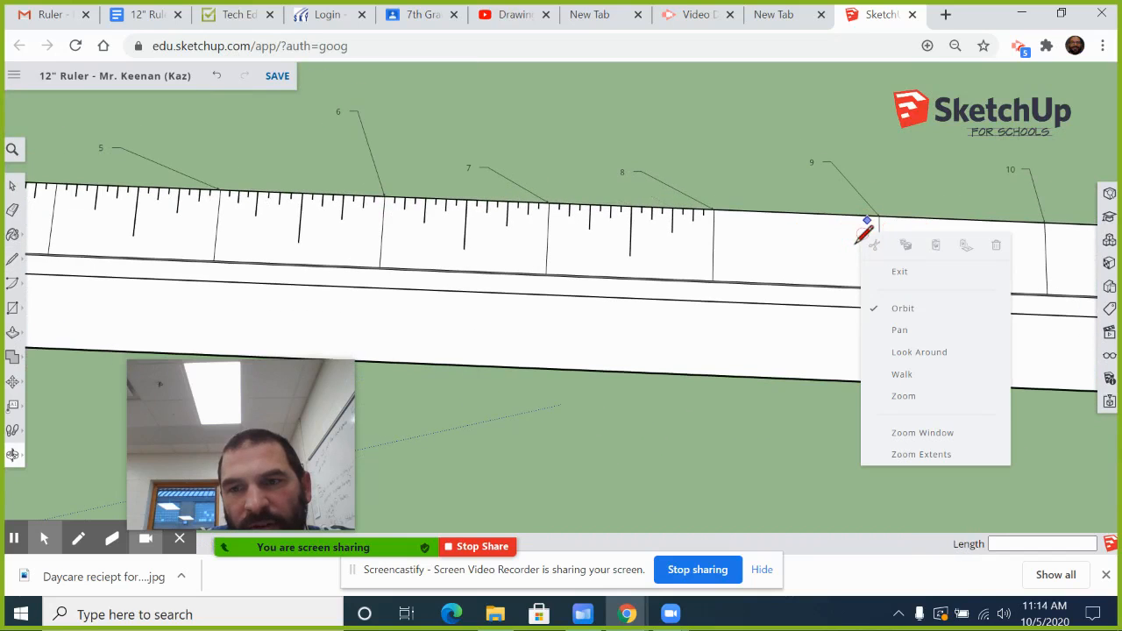
click(897, 331)
drag(886, 295, 431, 226)
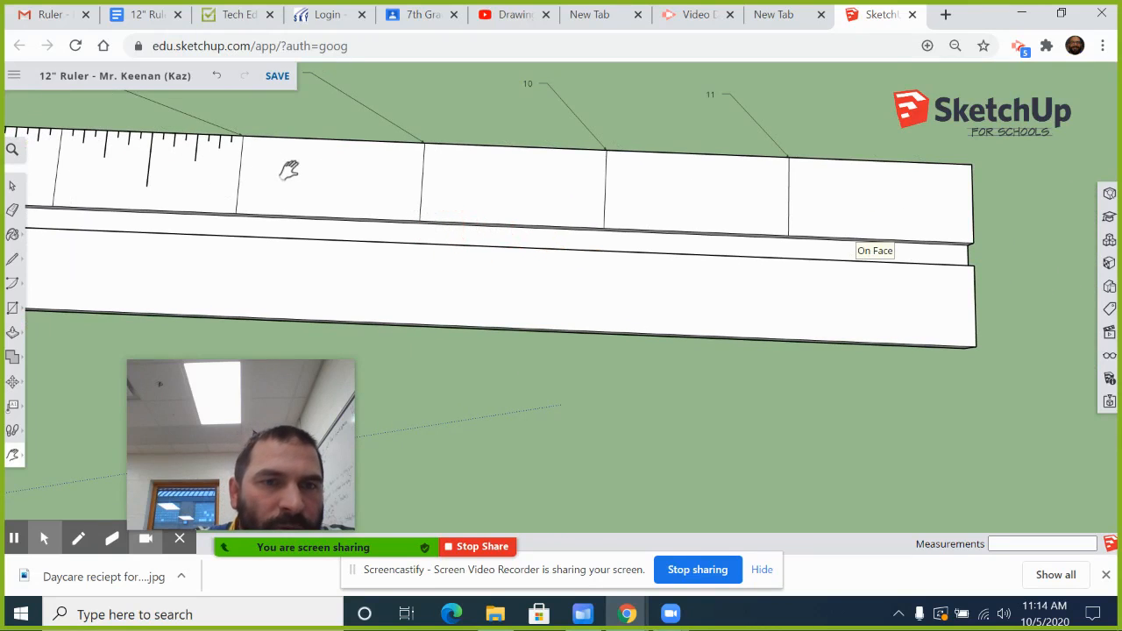
click(12, 258)
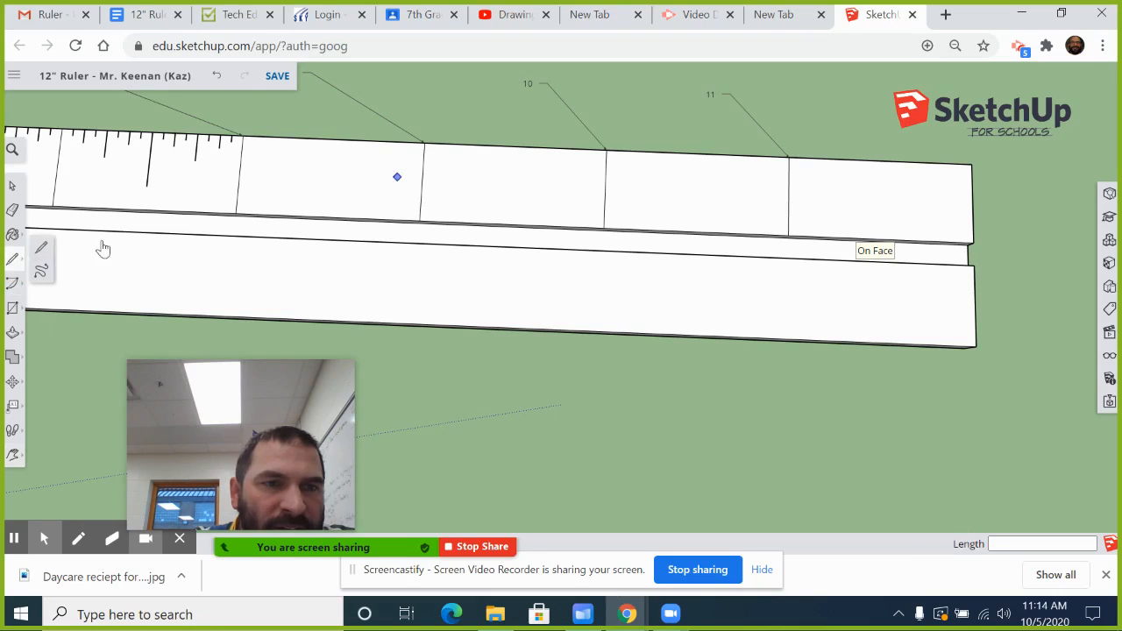
click(333, 138)
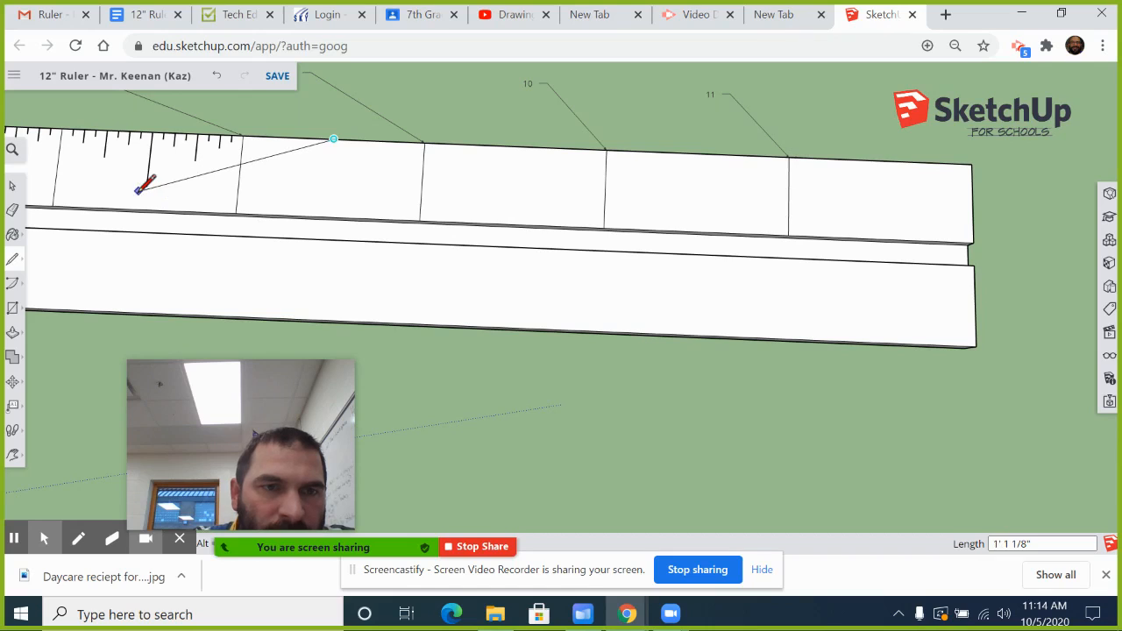
click(330, 191)
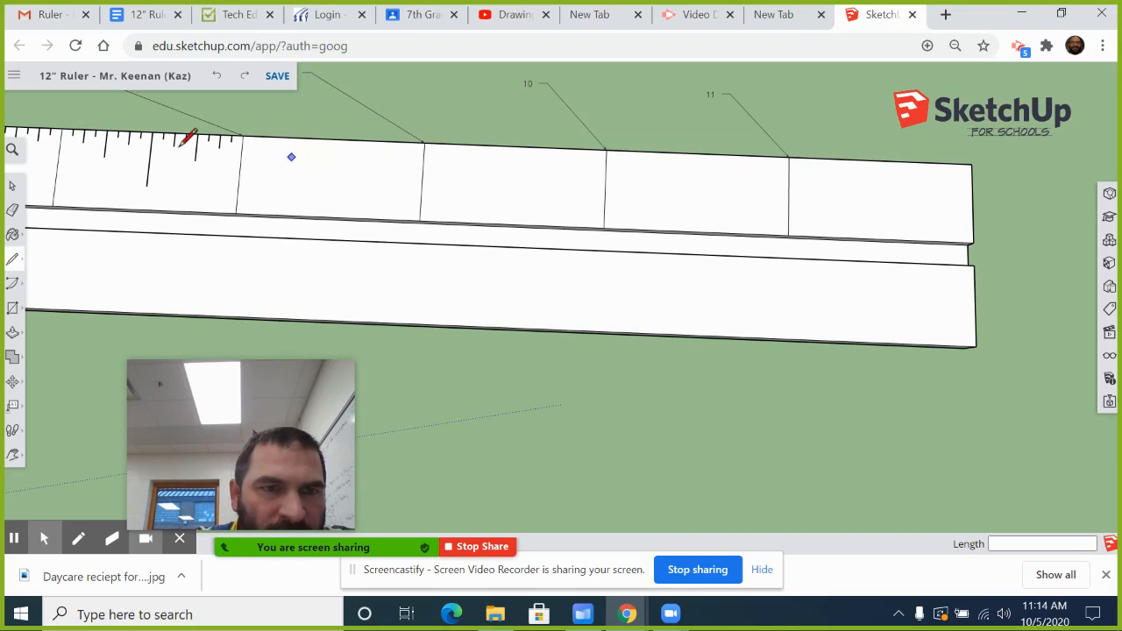
click(333, 138)
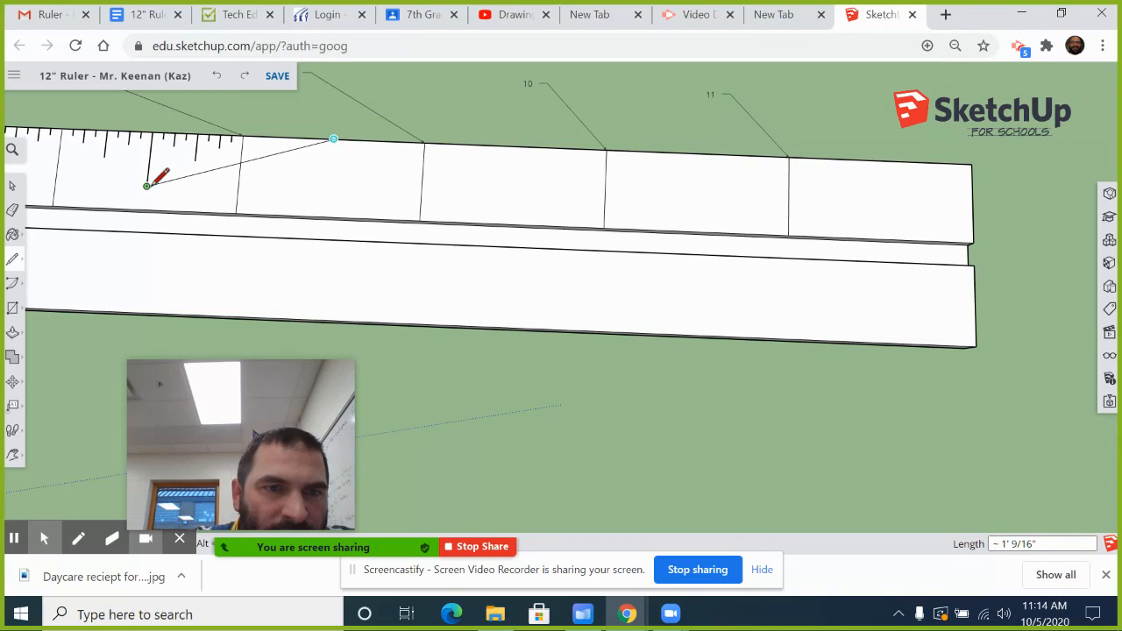
click(329, 193)
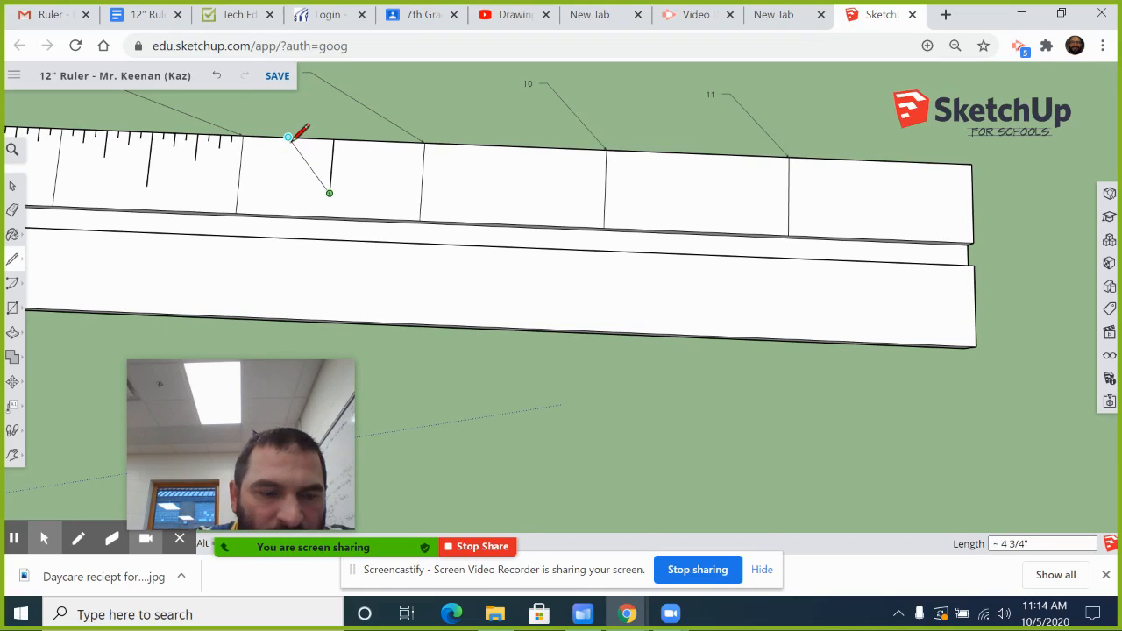
key(Escape)
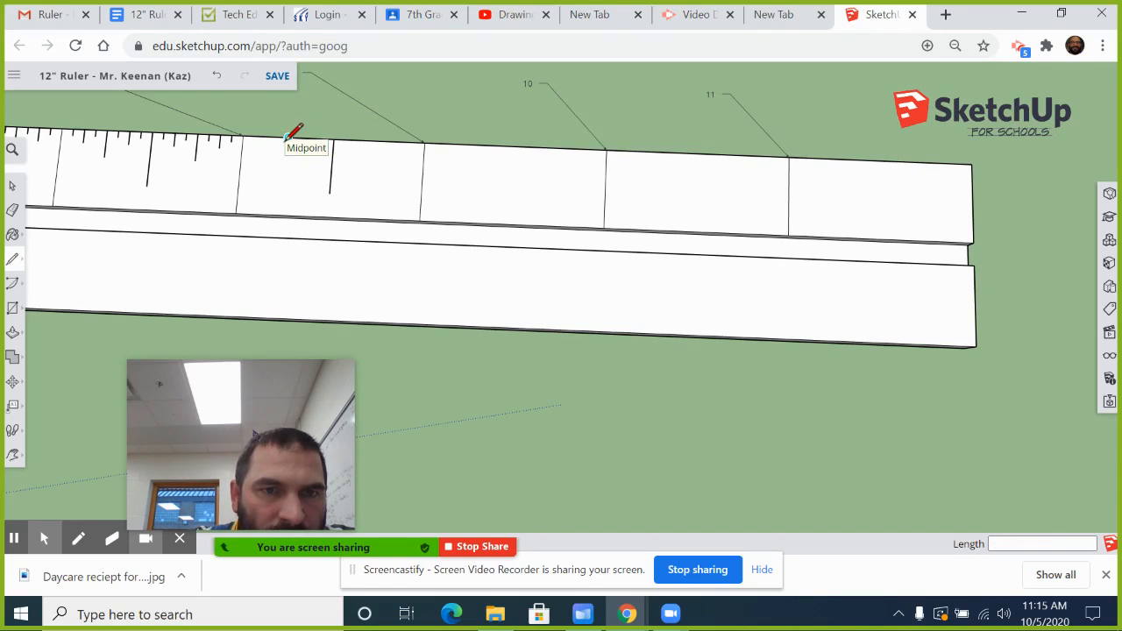
Draw two quarter-inch marks between the 8- and 9-inch lines, ending level with the midpoint of the half-inch mark.
click(288, 137)
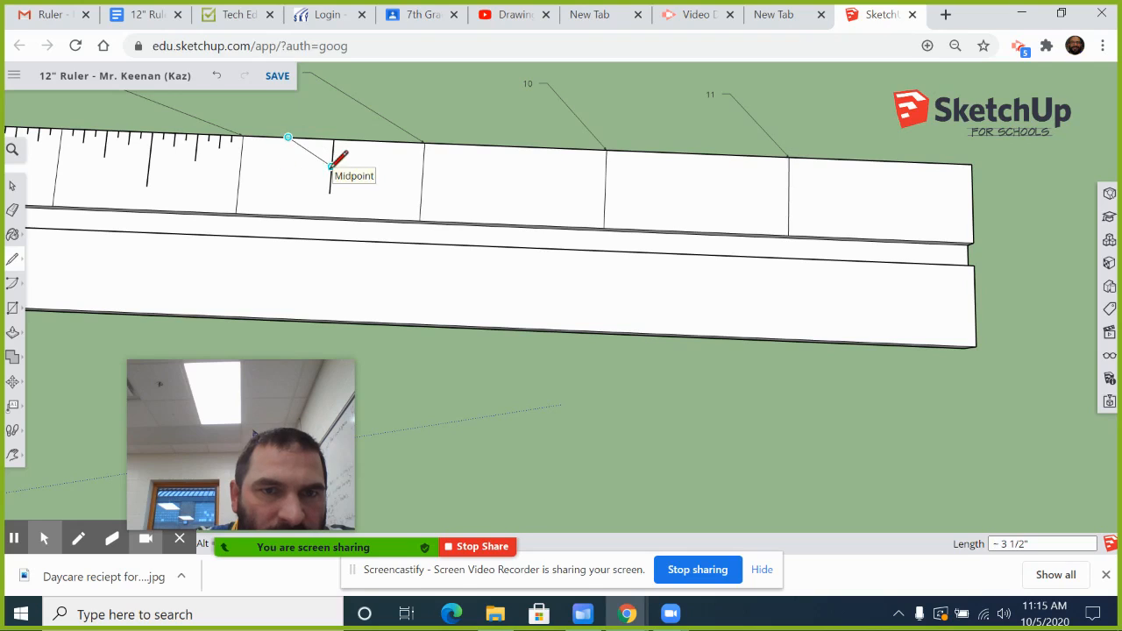
click(286, 164)
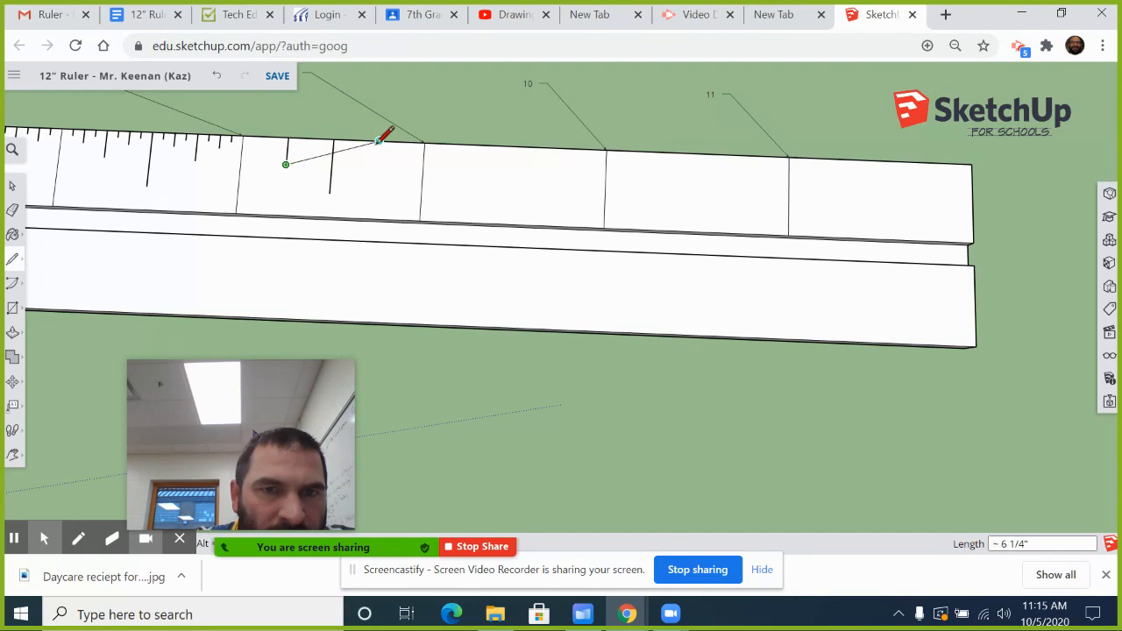
click(378, 141)
click(376, 166)
Draw the four eighth-inch marks, about 15/16" long, at the edge midpoints between the existing marks of the inch from 8 to 9.
click(266, 137)
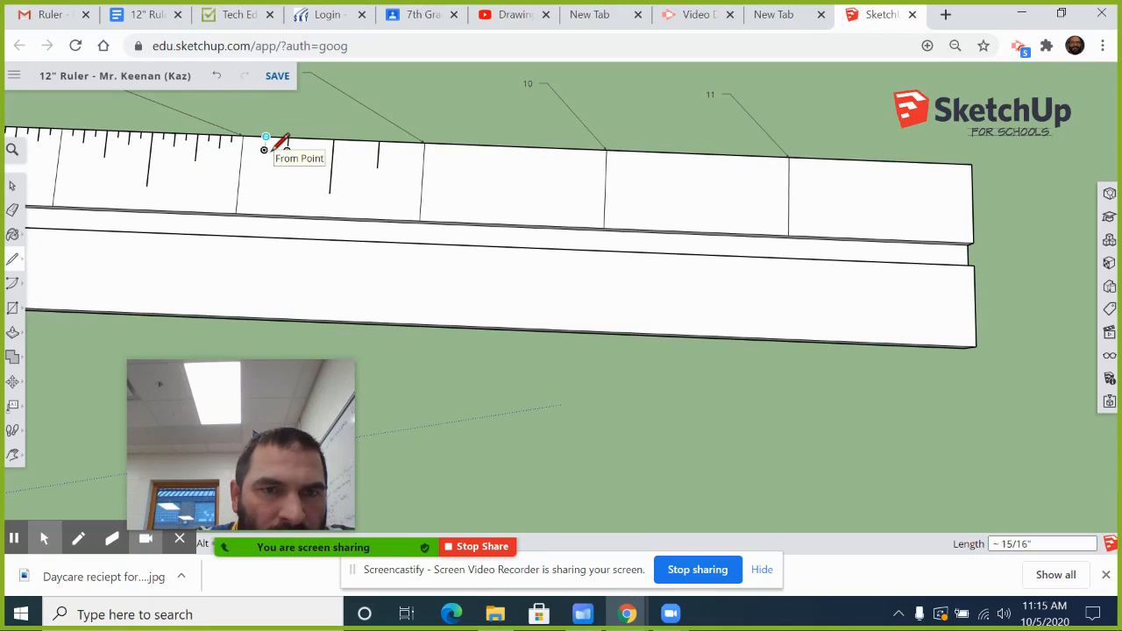
click(286, 162)
click(310, 138)
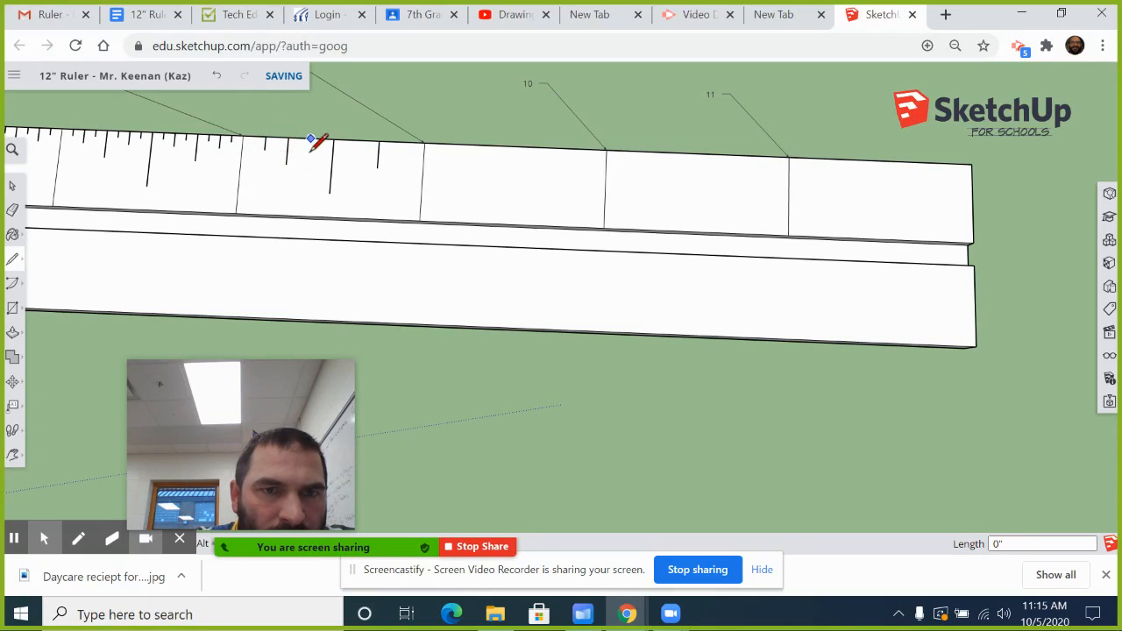
click(309, 152)
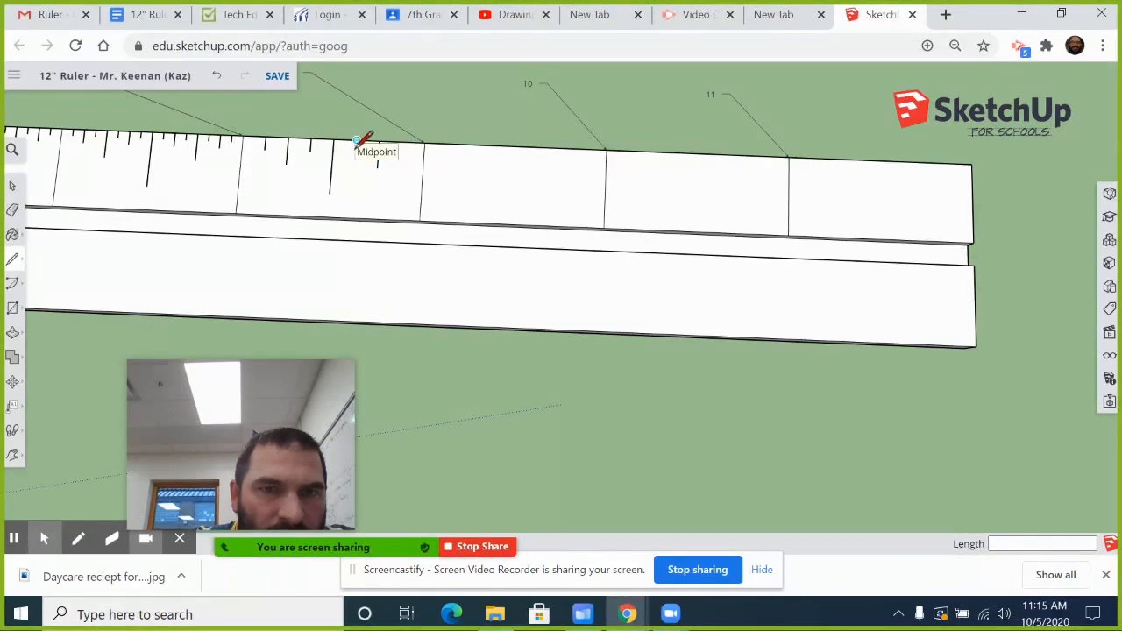
click(355, 138)
click(355, 154)
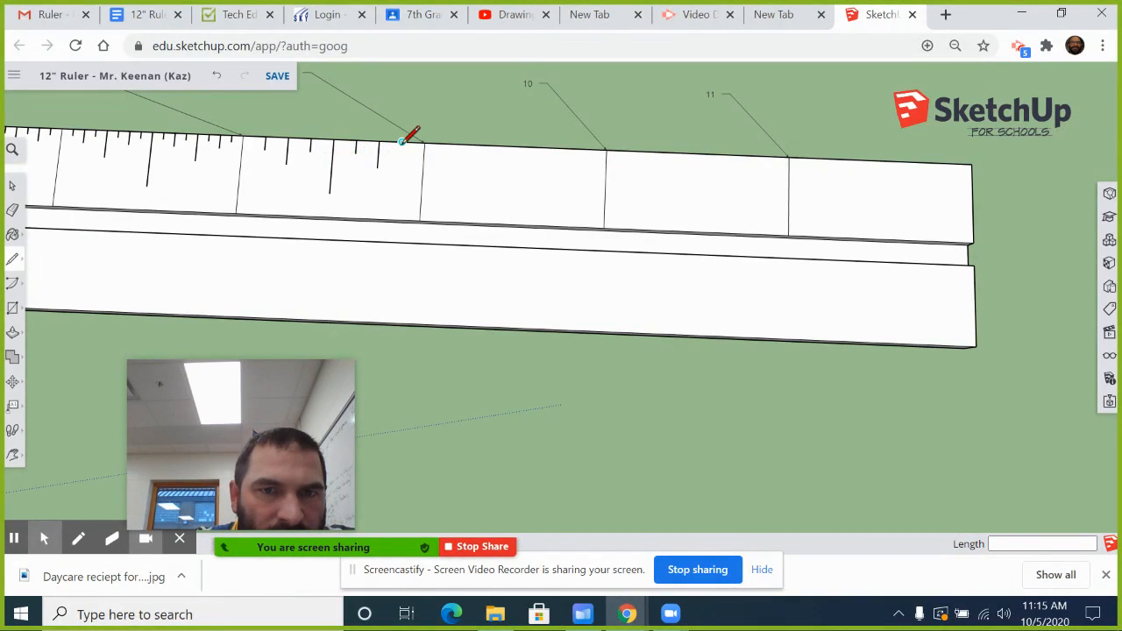
click(400, 140)
click(400, 154)
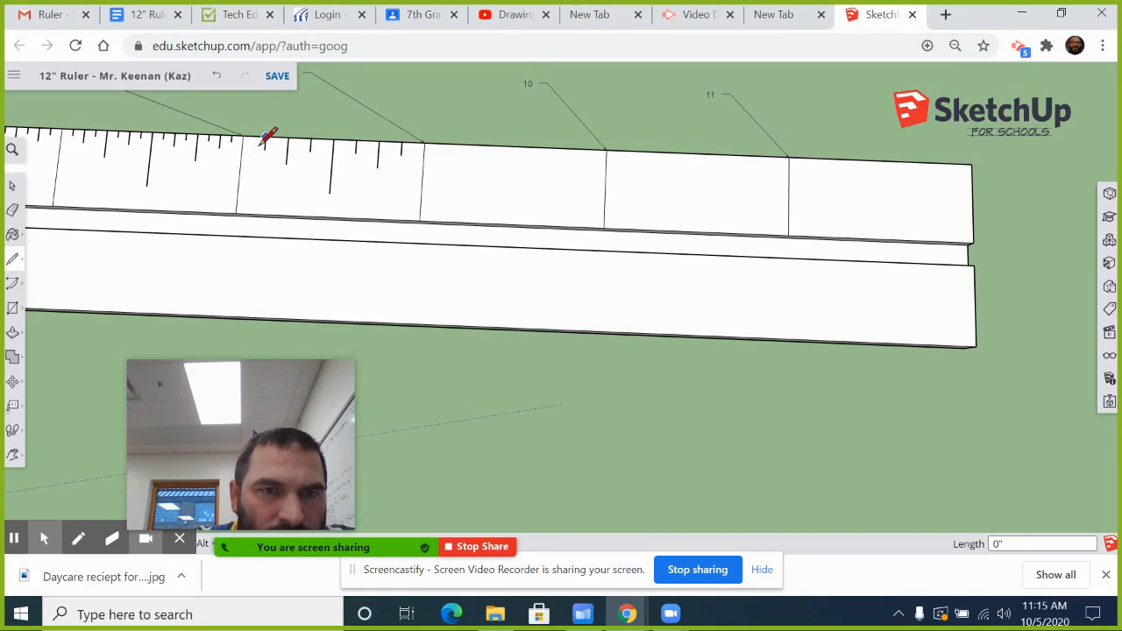
Draw the 1/16-, 3/16-, 5/16- and 7/16-inch marks, about 7/16" long, in the first half of the inch from 8 to 9.
scroll(254, 134, up, 6)
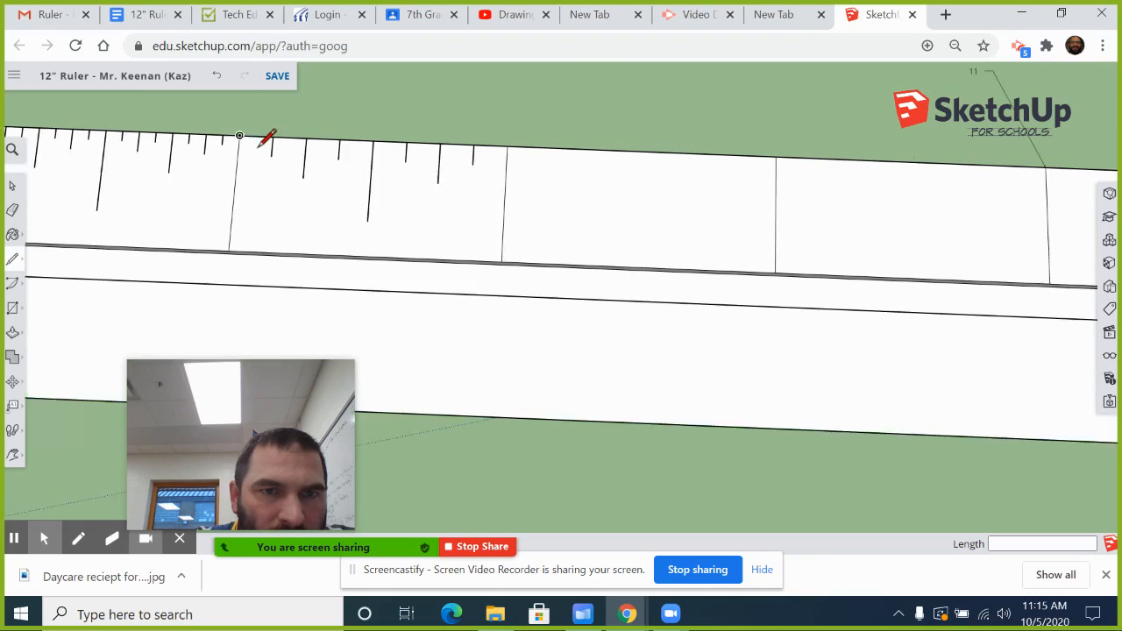
click(252, 131)
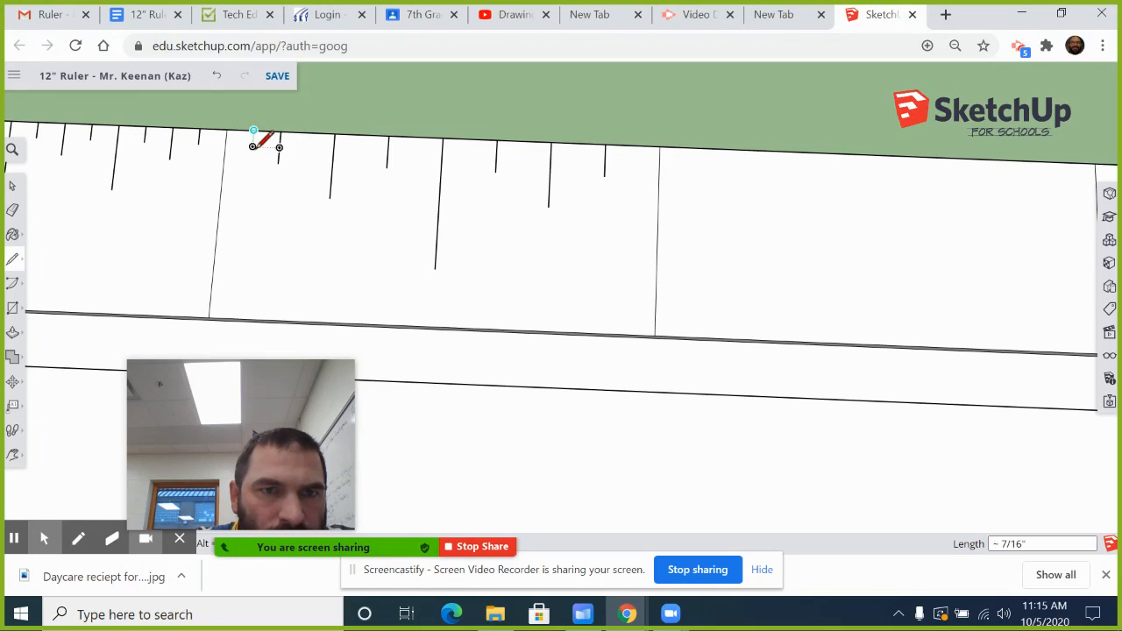
click(253, 145)
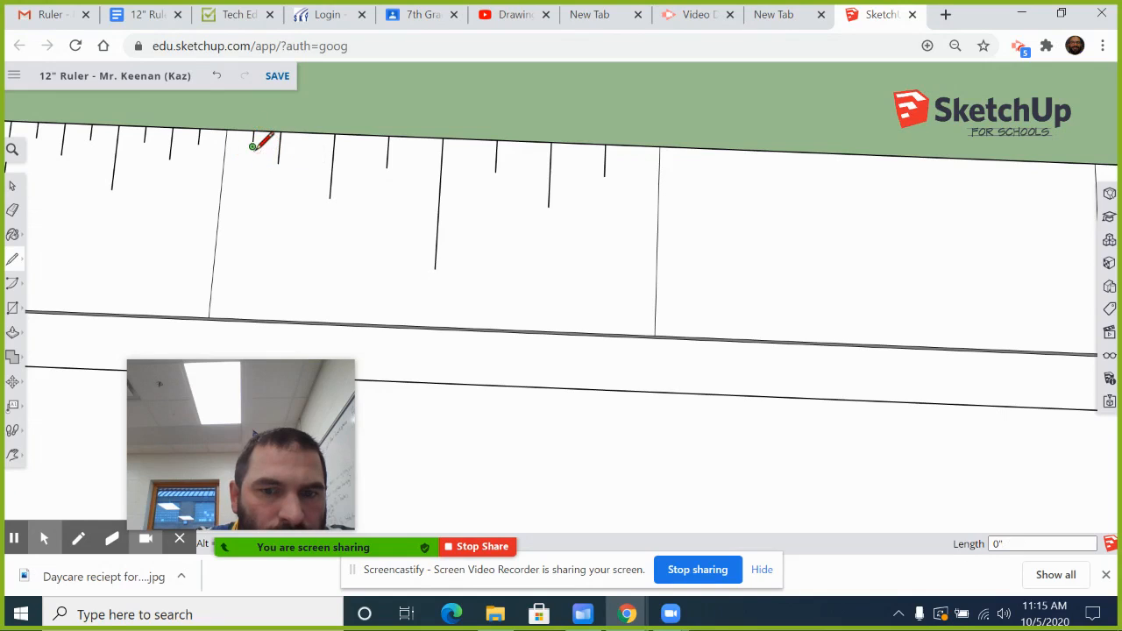
click(307, 134)
click(306, 150)
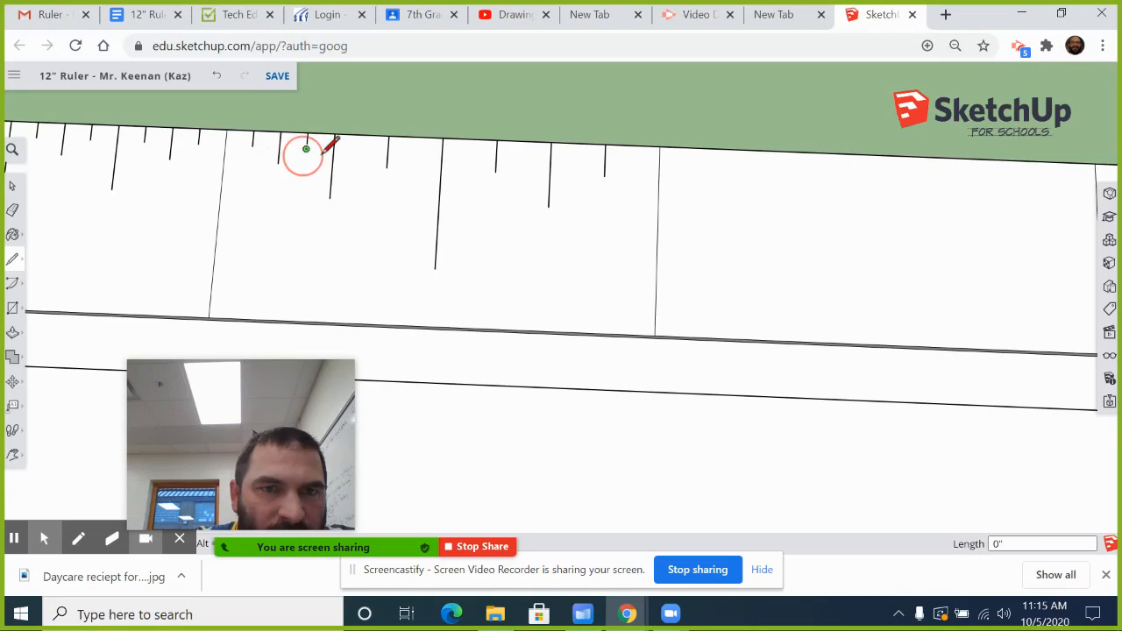
key(Escape)
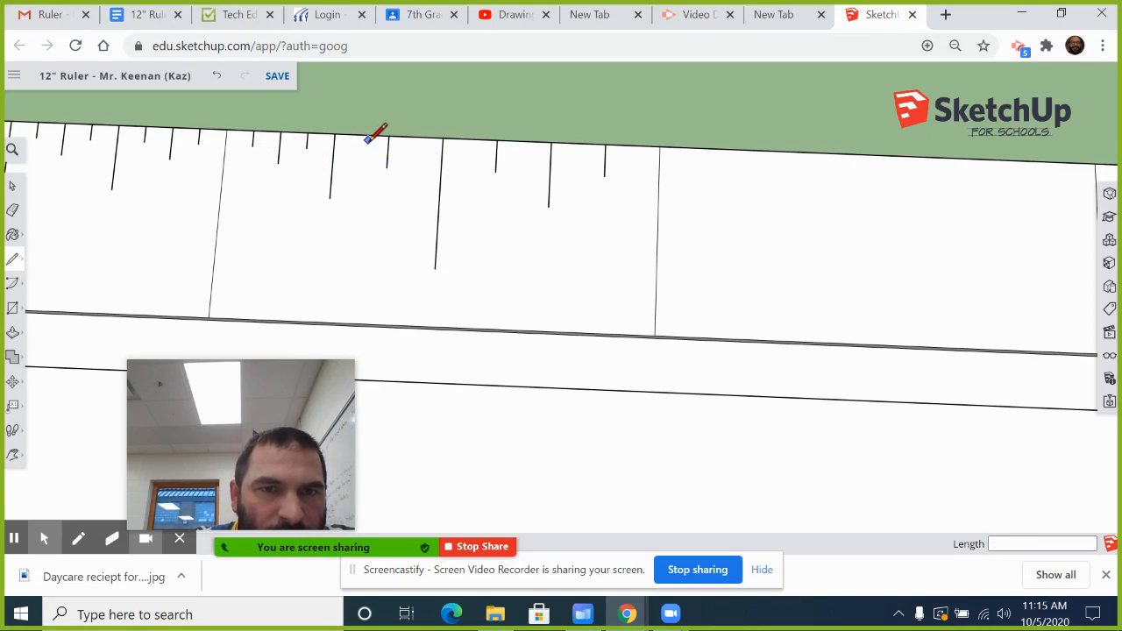
click(362, 135)
click(361, 150)
key(Escape)
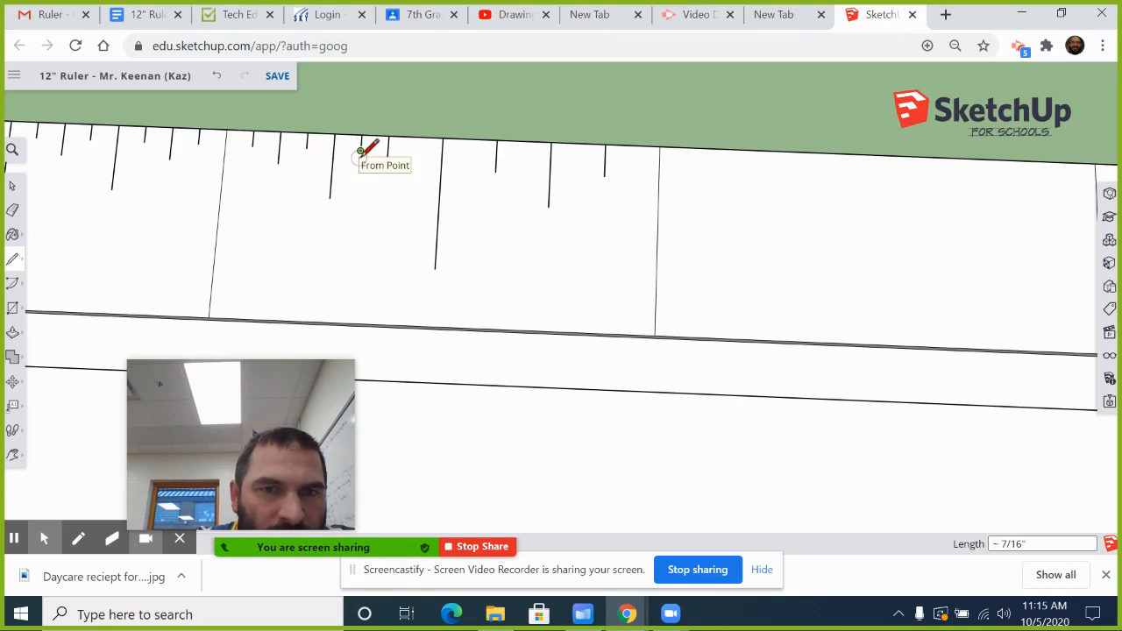
click(416, 138)
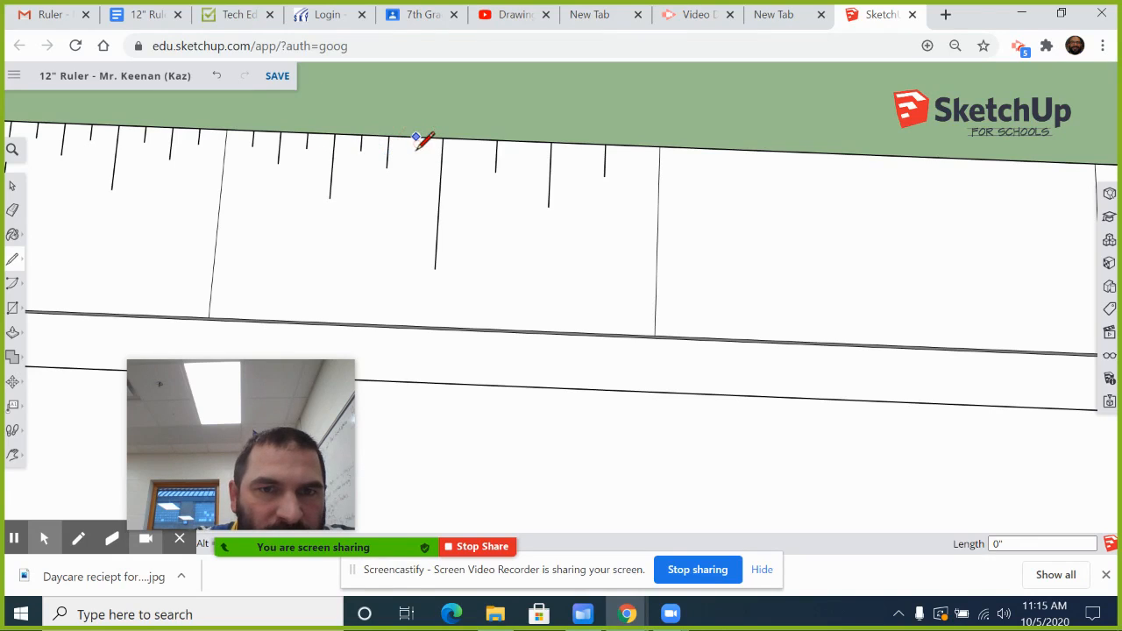
click(414, 151)
key(Escape)
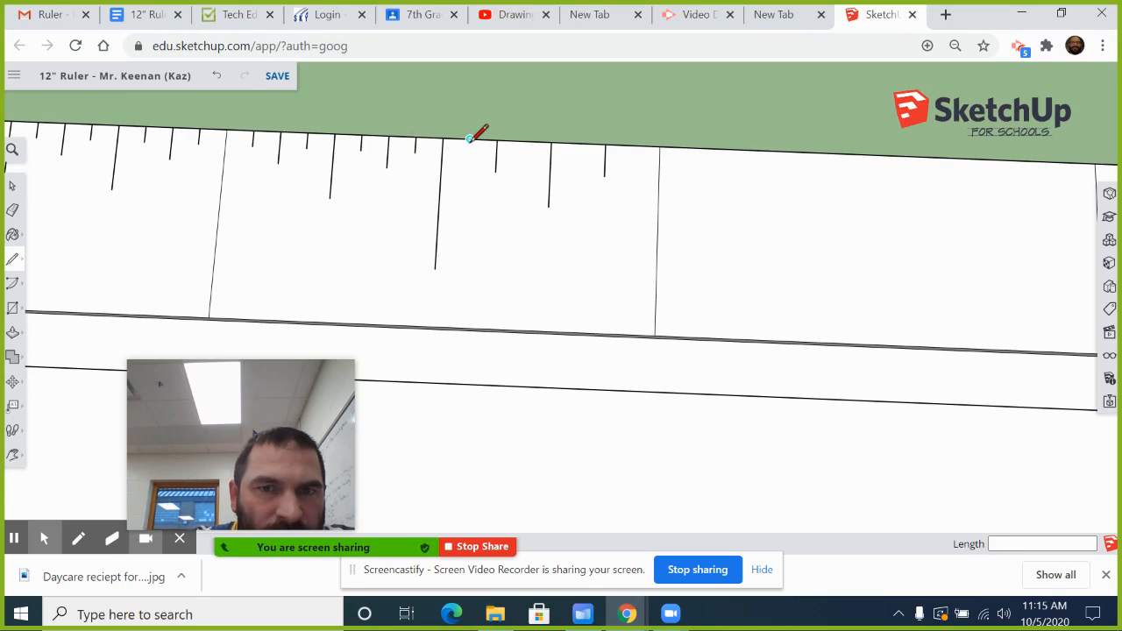
Draw the 9/16-, 11/16-, 13/16- and 15/16-inch marks, about 7/16" long, in the second half of the inch from 8 to 9.
click(469, 138)
click(470, 154)
key(Escape)
click(524, 142)
click(524, 157)
key(Escape)
click(578, 145)
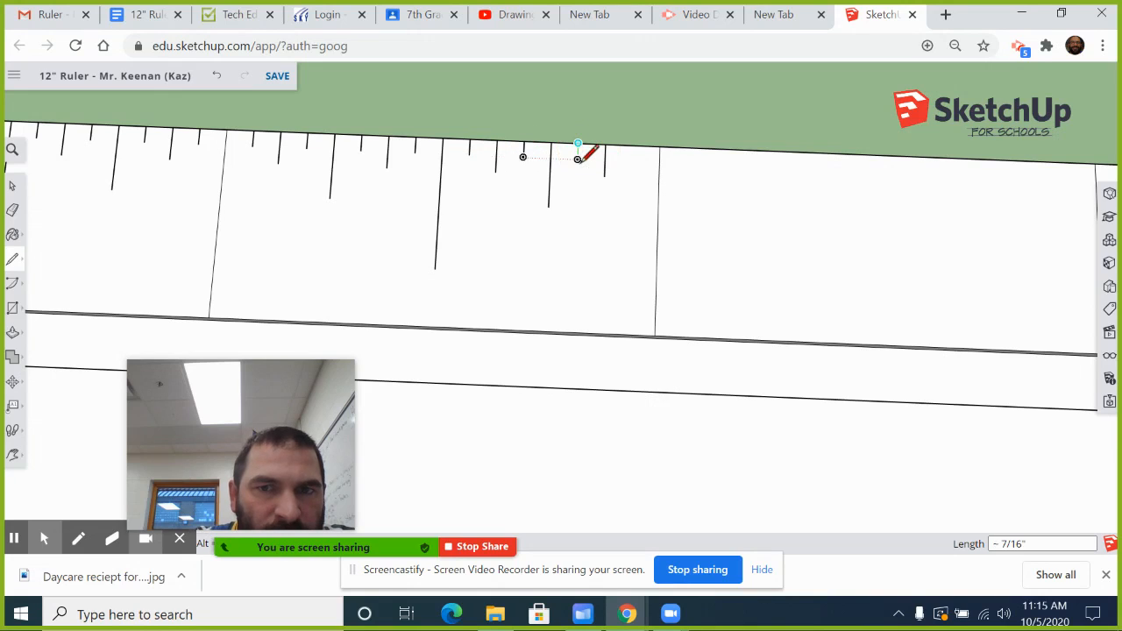
click(577, 158)
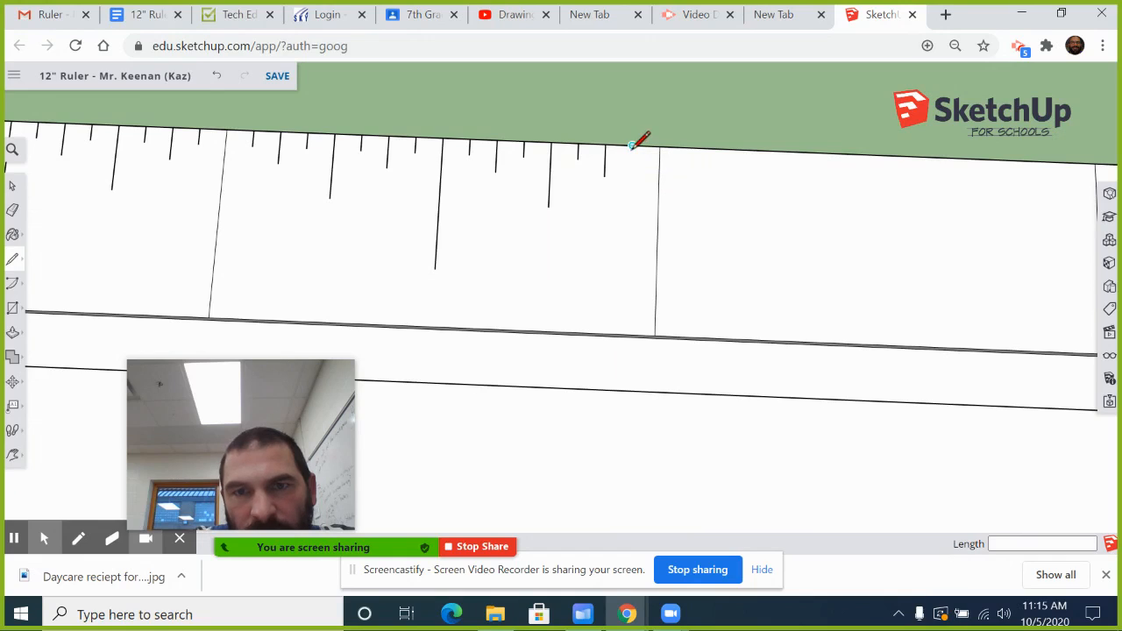
click(632, 146)
click(632, 162)
key(Escape)
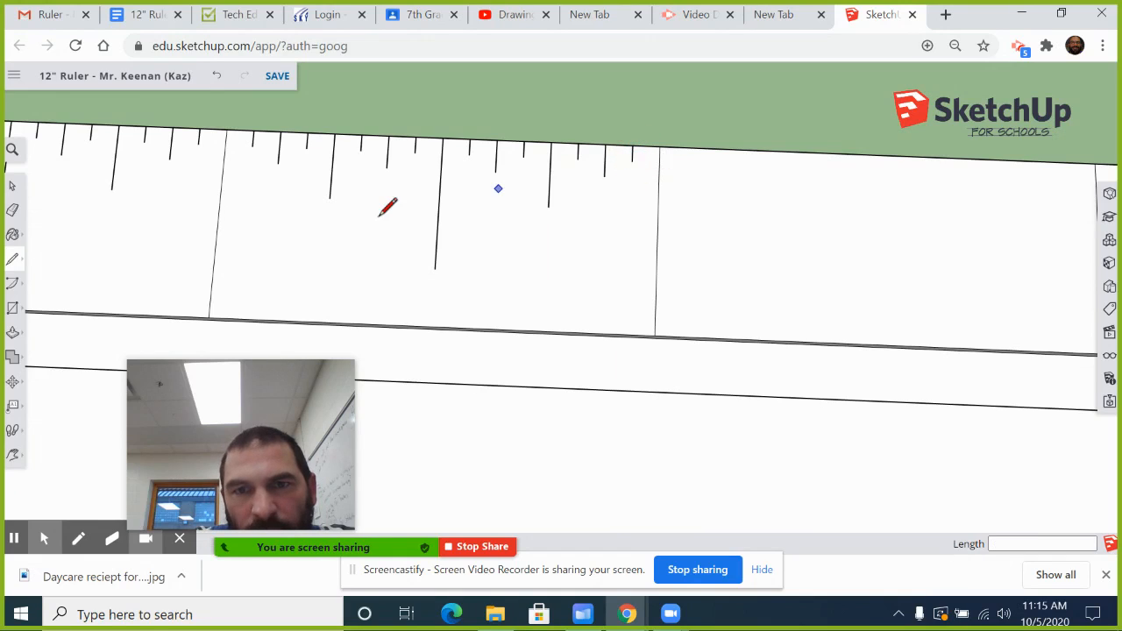
Draw the 1/2-inch mark from the edge midpoint between the 9- and 10-inch lines, level with the previous inch's half mark.
scroll(203, 183, down, 2)
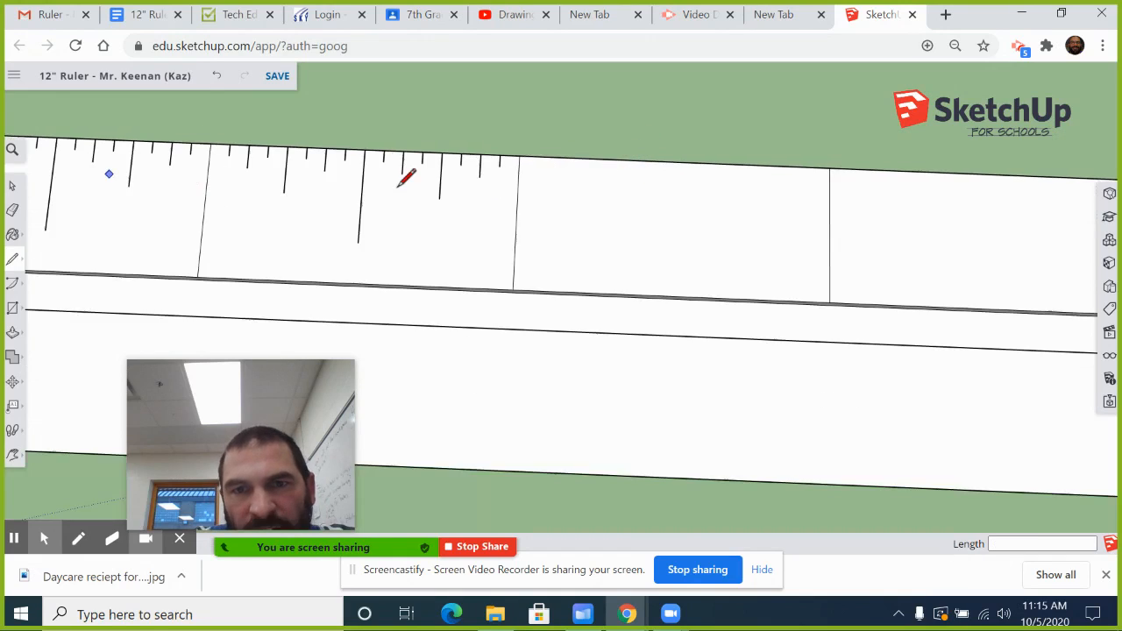
click(629, 163)
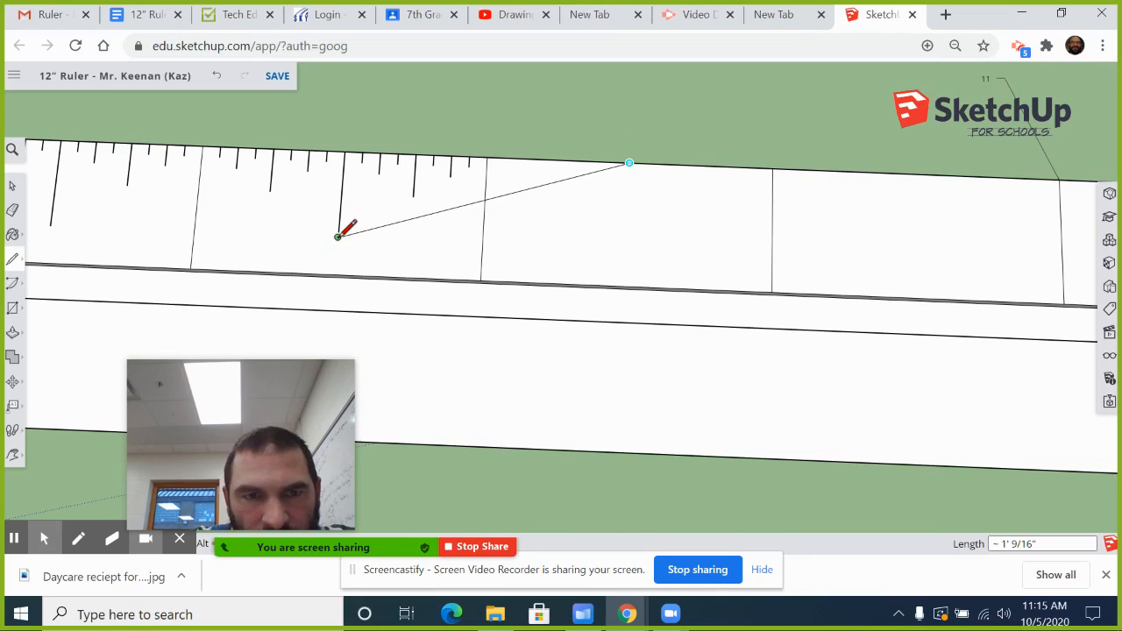
click(627, 248)
key(Escape)
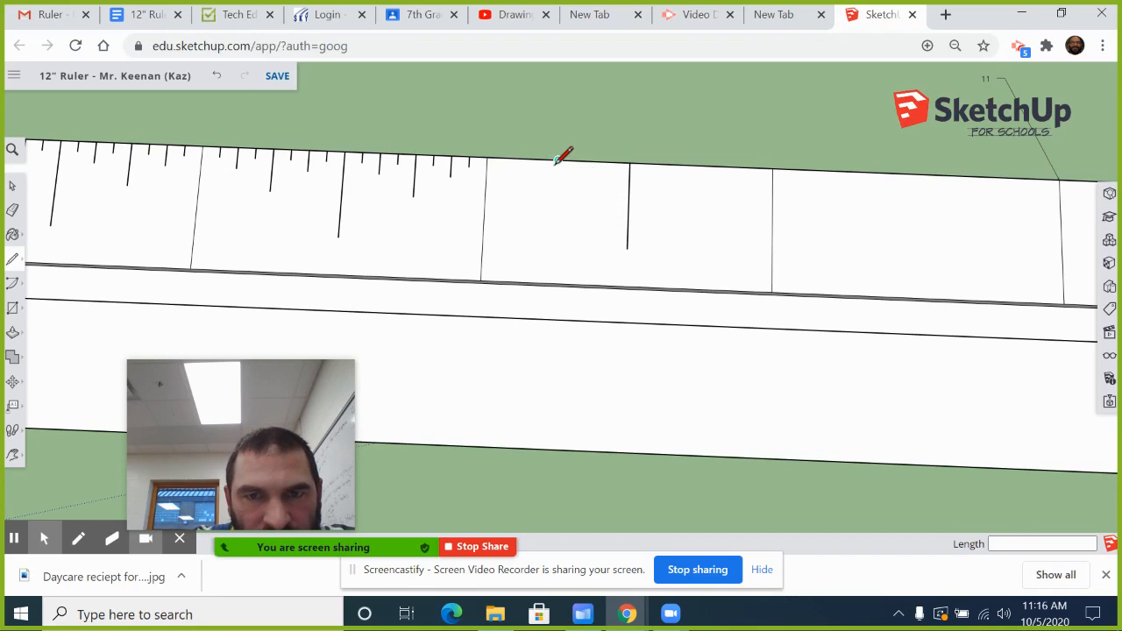
Draw the 1/4- and 3/4-inch marks of the inch from 9 to 10, ending level with the half mark's midpoint.
click(557, 161)
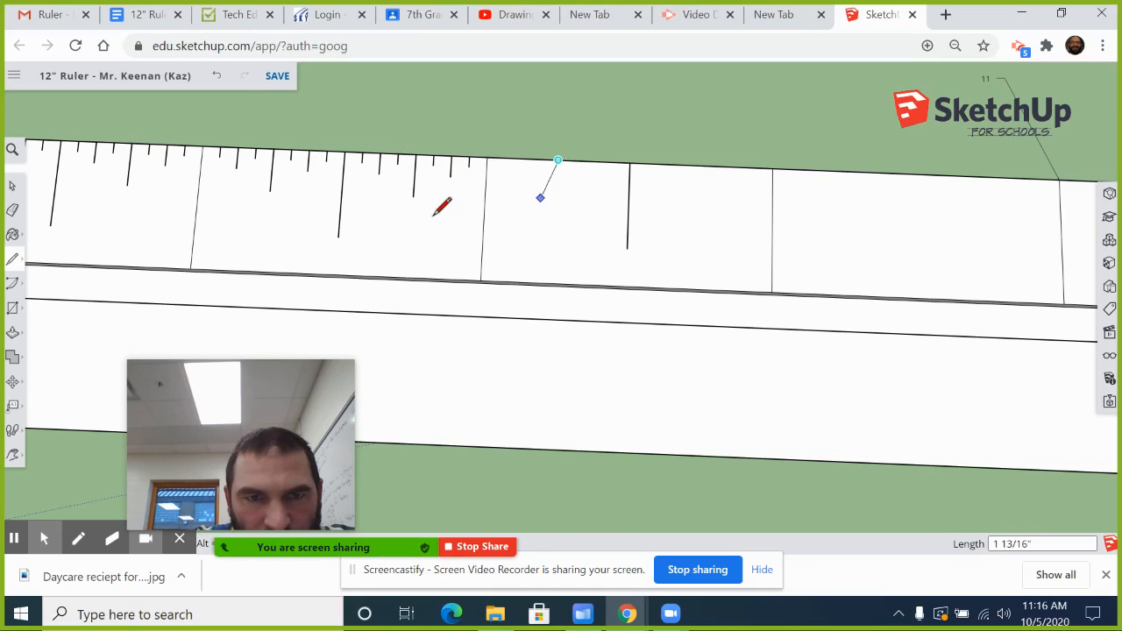
click(557, 203)
key(Escape)
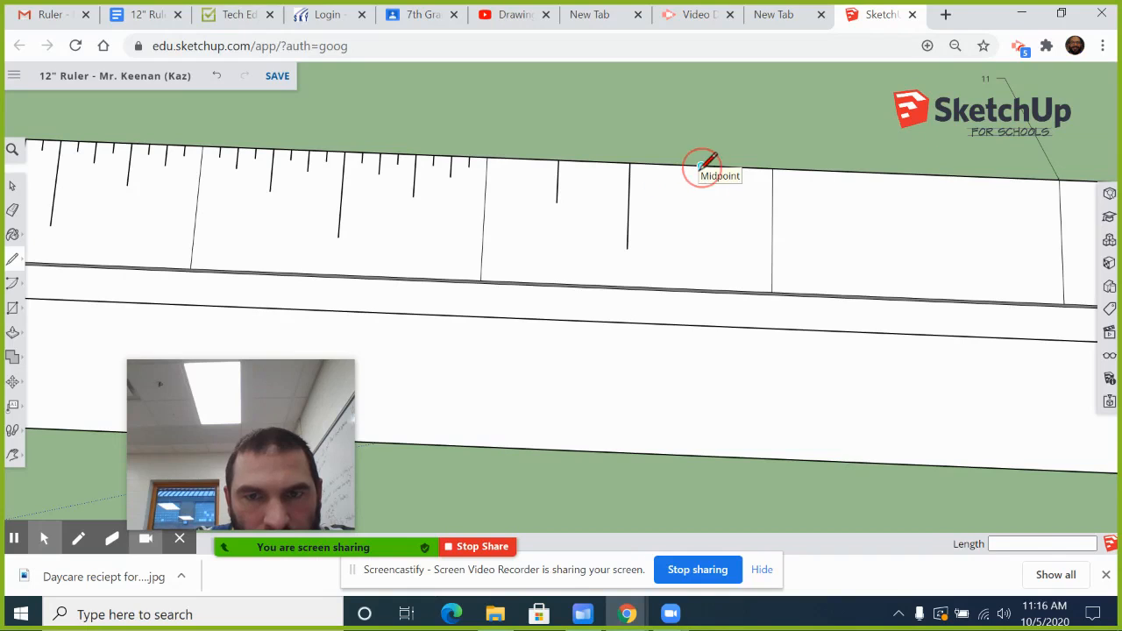
click(701, 166)
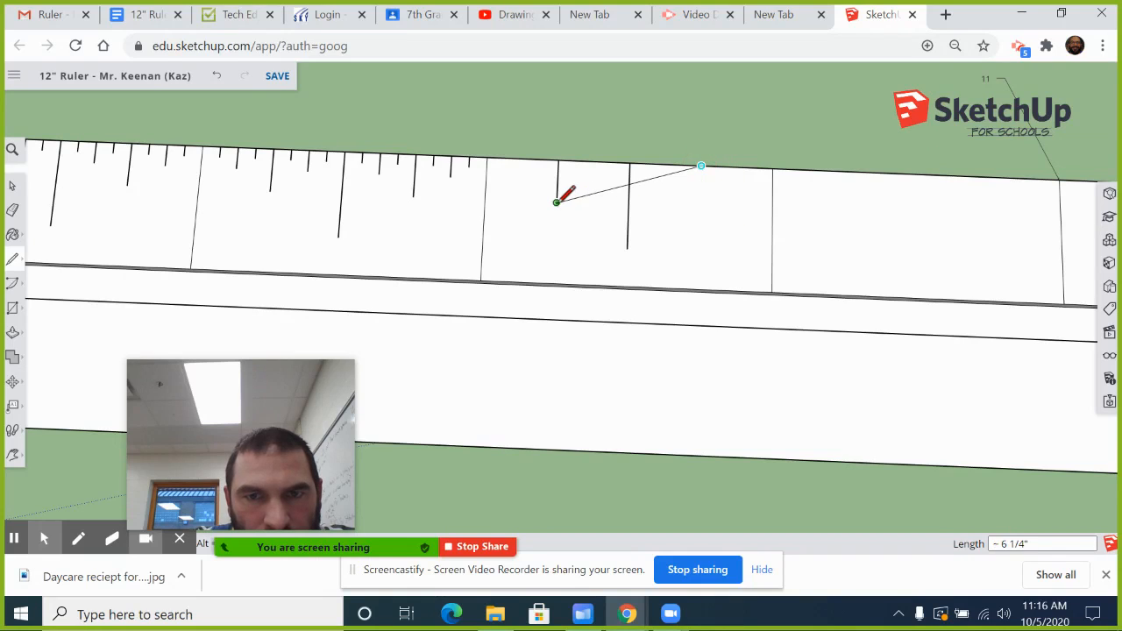
click(701, 208)
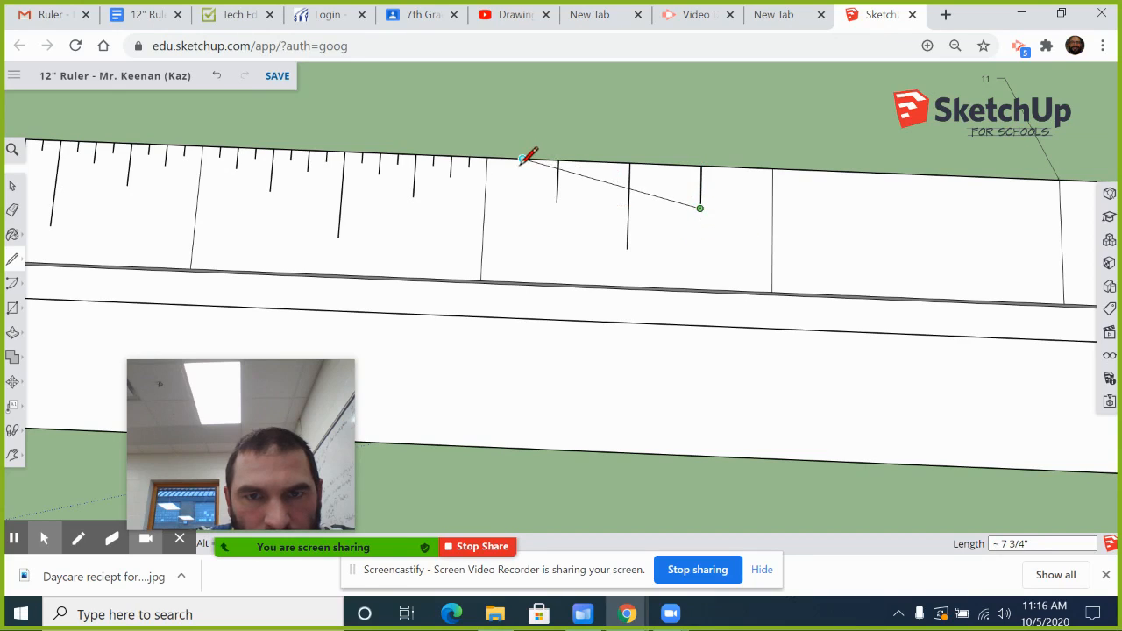
key(Escape)
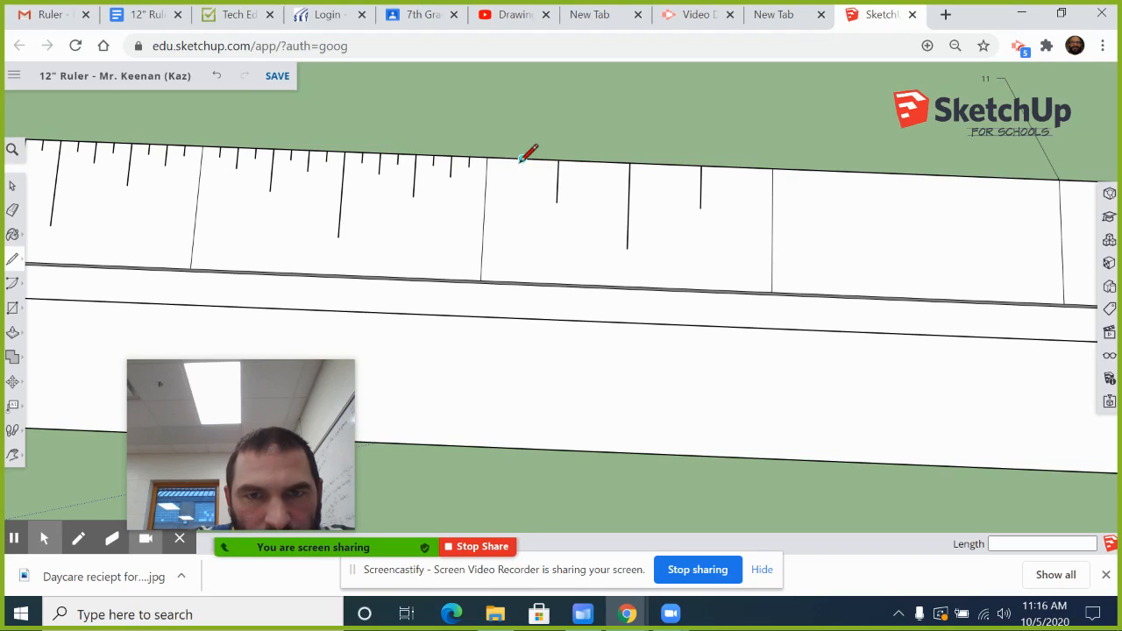
Draw the four eighth-inch marks, about 15/16" long, at the edge midpoints between the existing marks of the inch from 9 to 10.
click(523, 159)
click(522, 180)
key(Escape)
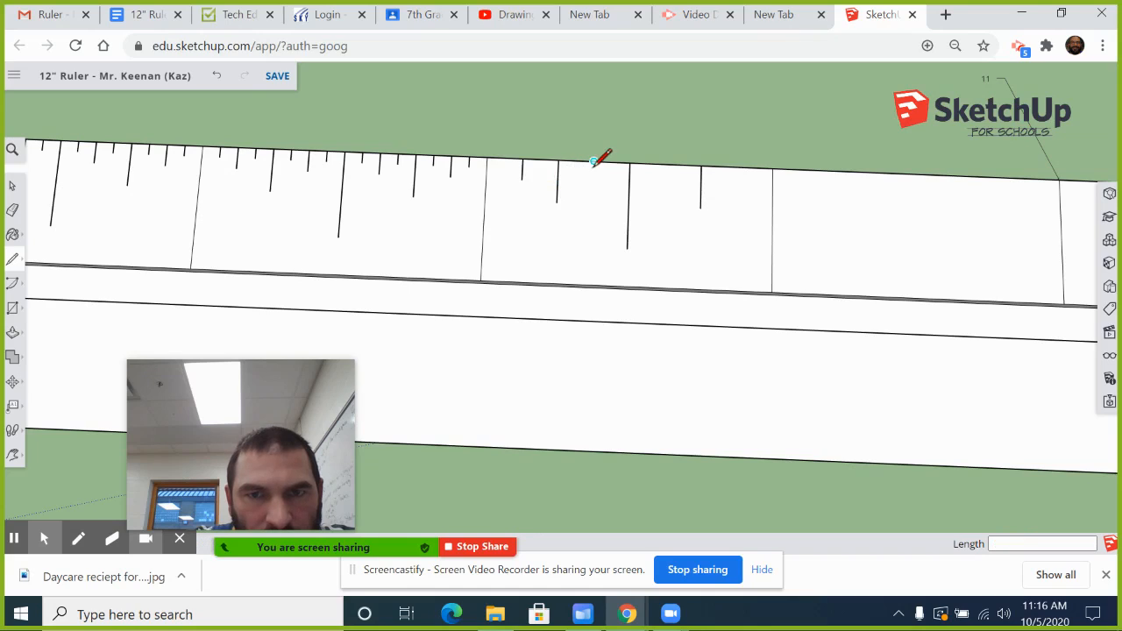
click(593, 161)
click(594, 182)
key(Escape)
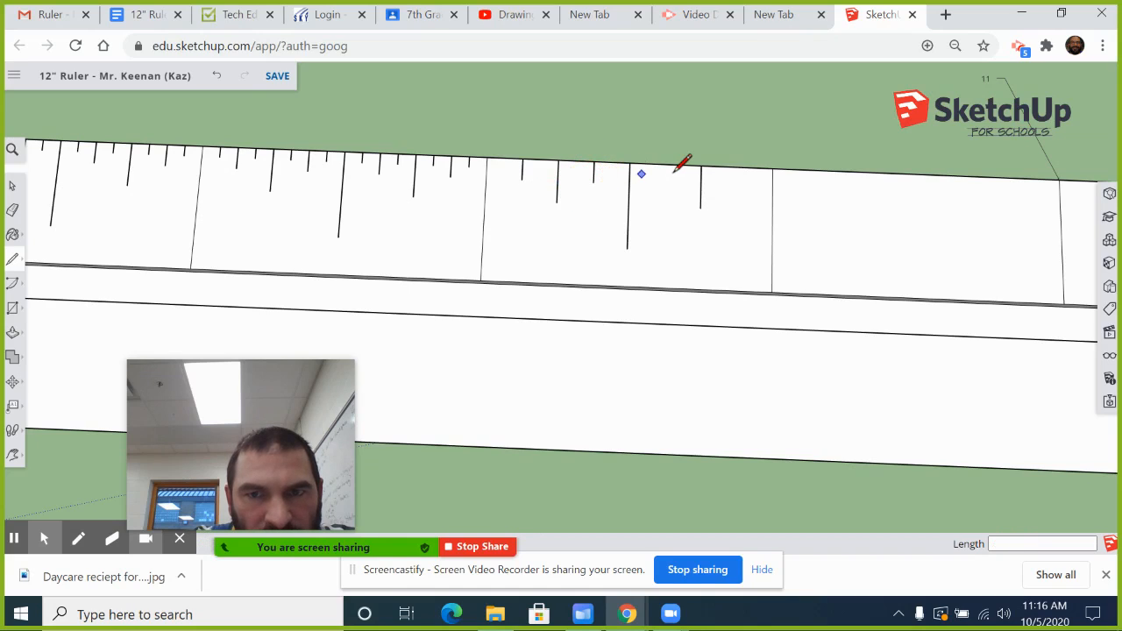
click(665, 164)
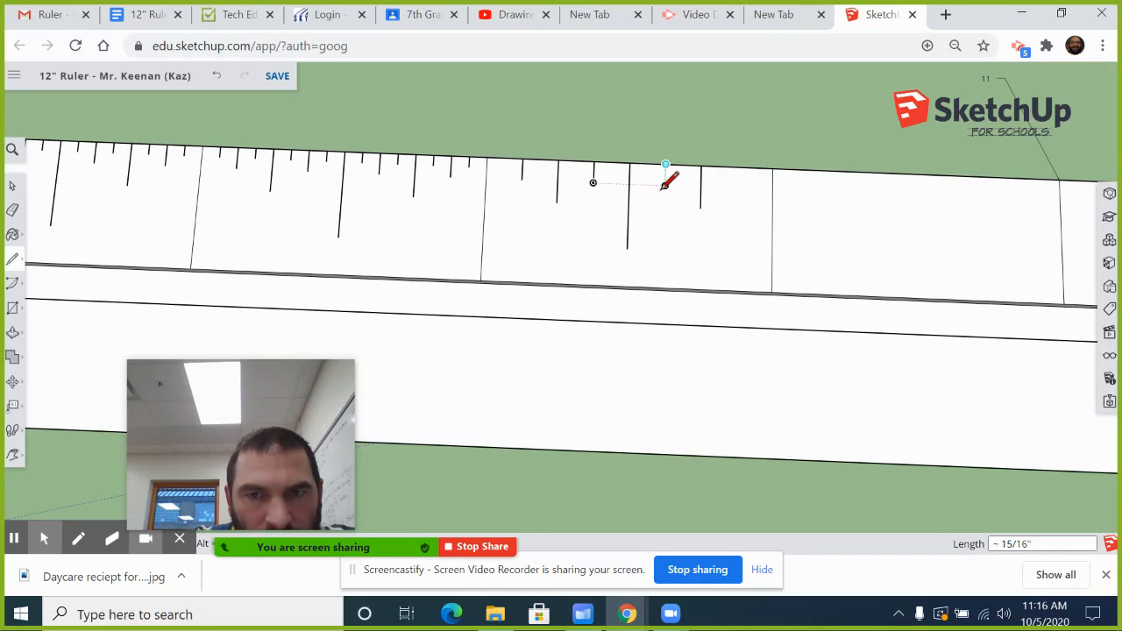
click(664, 185)
key(Escape)
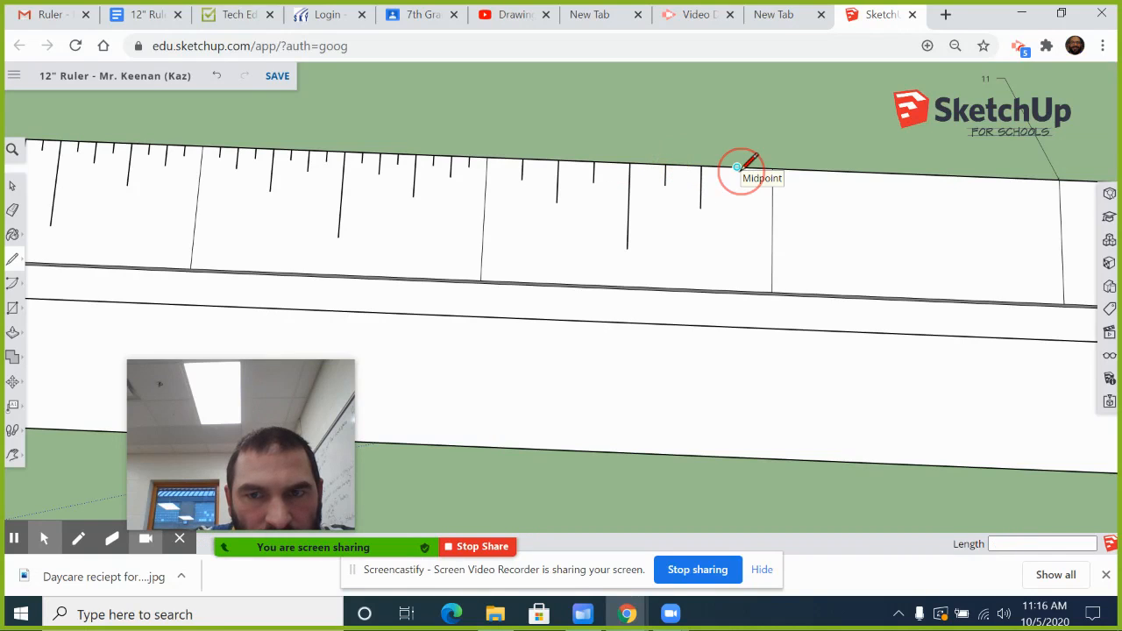
click(736, 166)
click(736, 188)
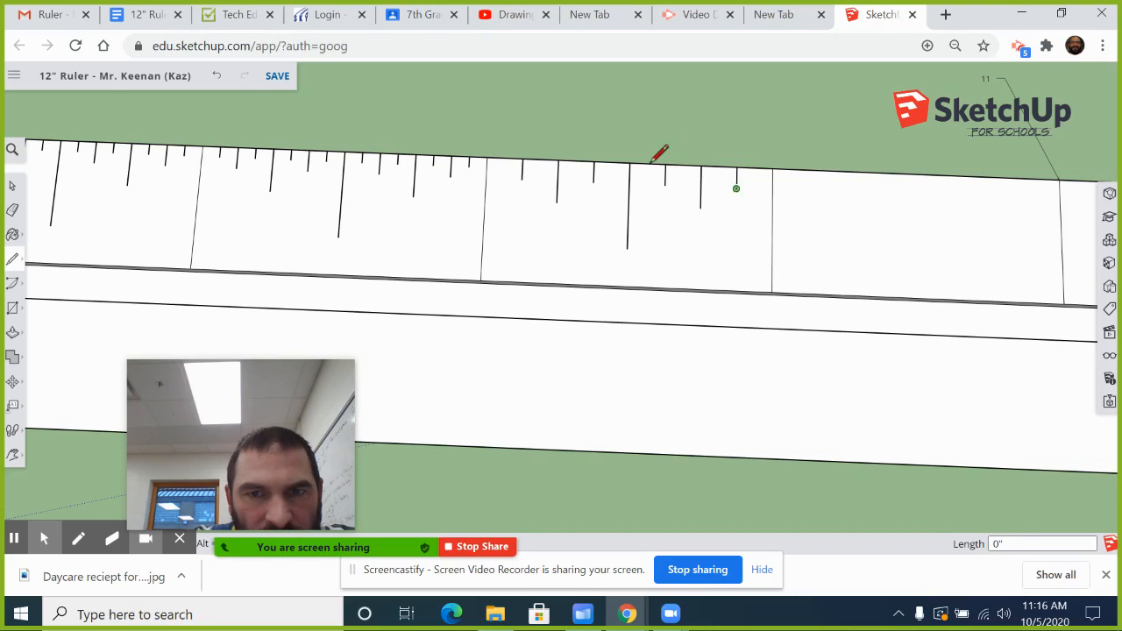
Draw the 1/16-, 3/16-, 5/16-, 7/16- and 9/16-inch marks, about 1/2" long, in the inch from 9 to 10.
click(504, 159)
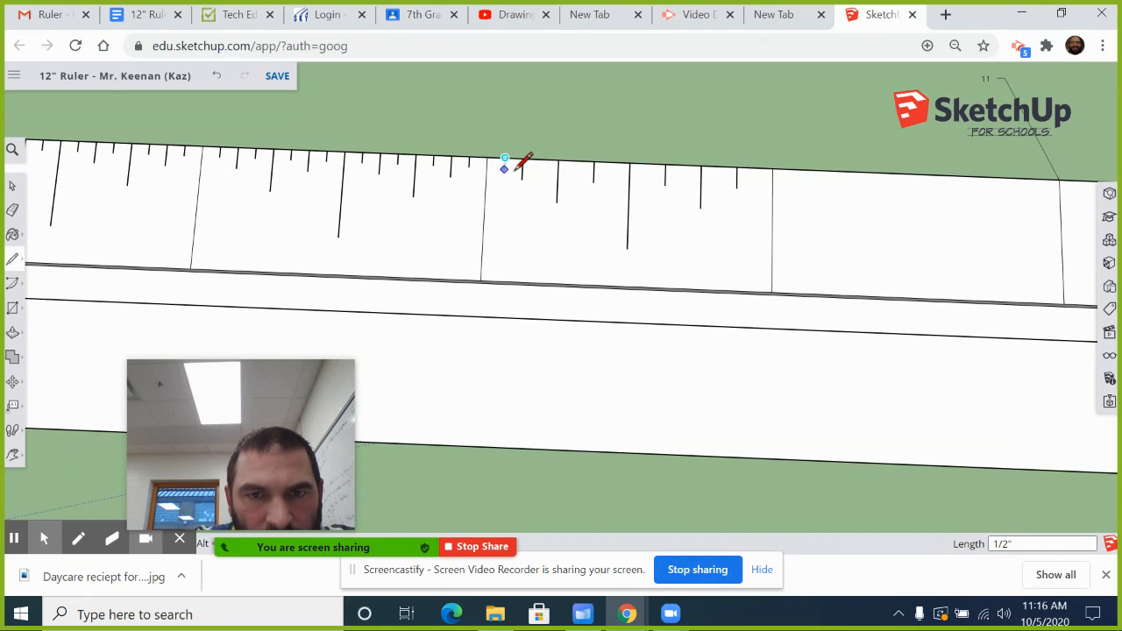
scroll(523, 165, up, 1)
scroll(526, 163, up, 1)
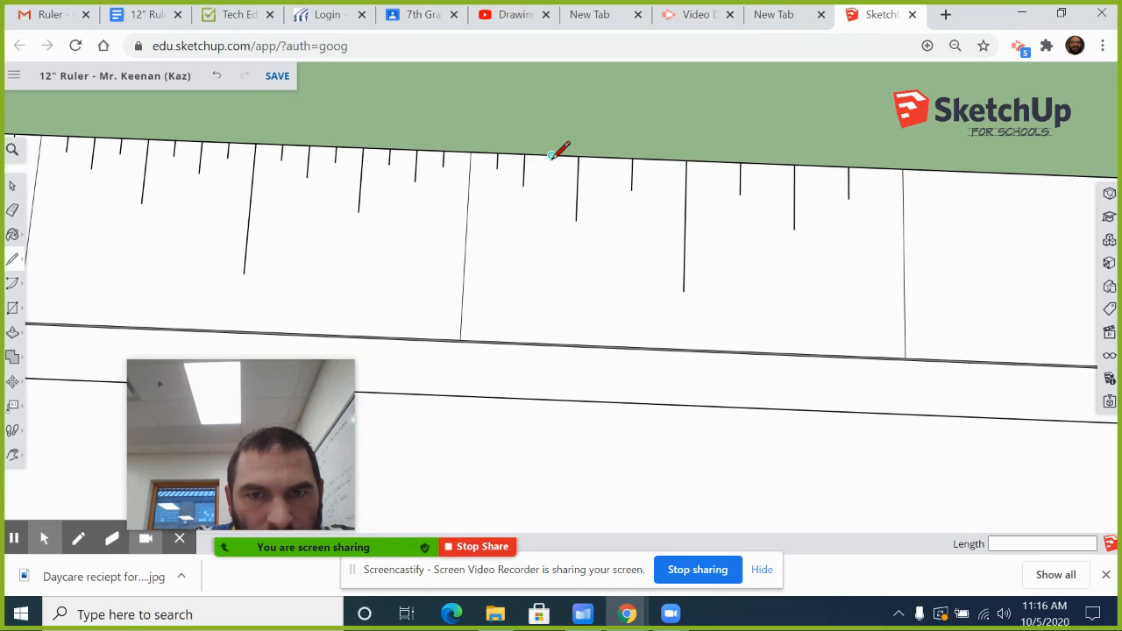
mouse_move(552, 156)
mouse_down()
mouse_move(551, 171)
mouse_move(712, 167)
mouse_move(712, 178)
mouse_move(771, 171)
mouse_move(768, 179)
mouse_up()
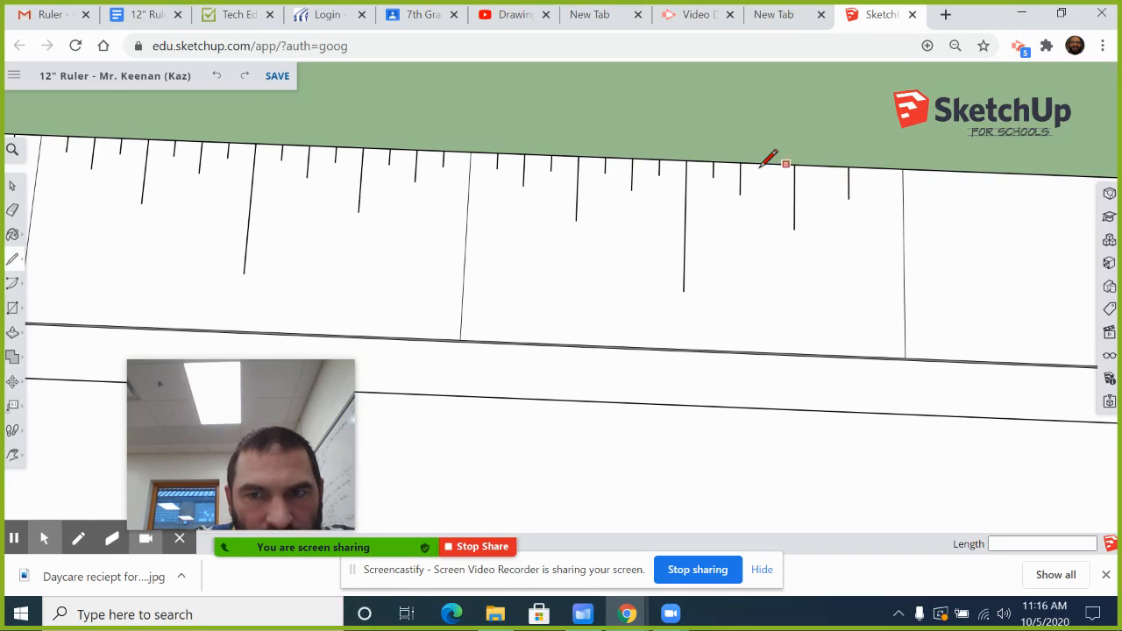
Draw the 11/16-, 13/16- and 15/16-inch marks of the inch from 9 to 10, matching the length of its other sixteenth marks.
drag(767, 164, 768, 180)
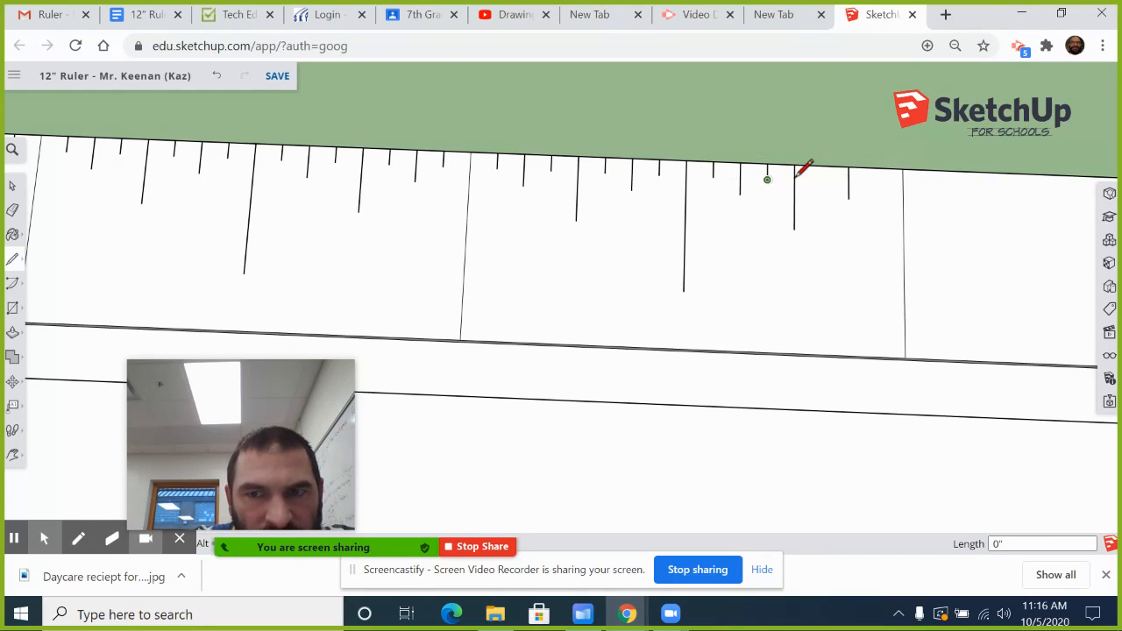
key(Escape)
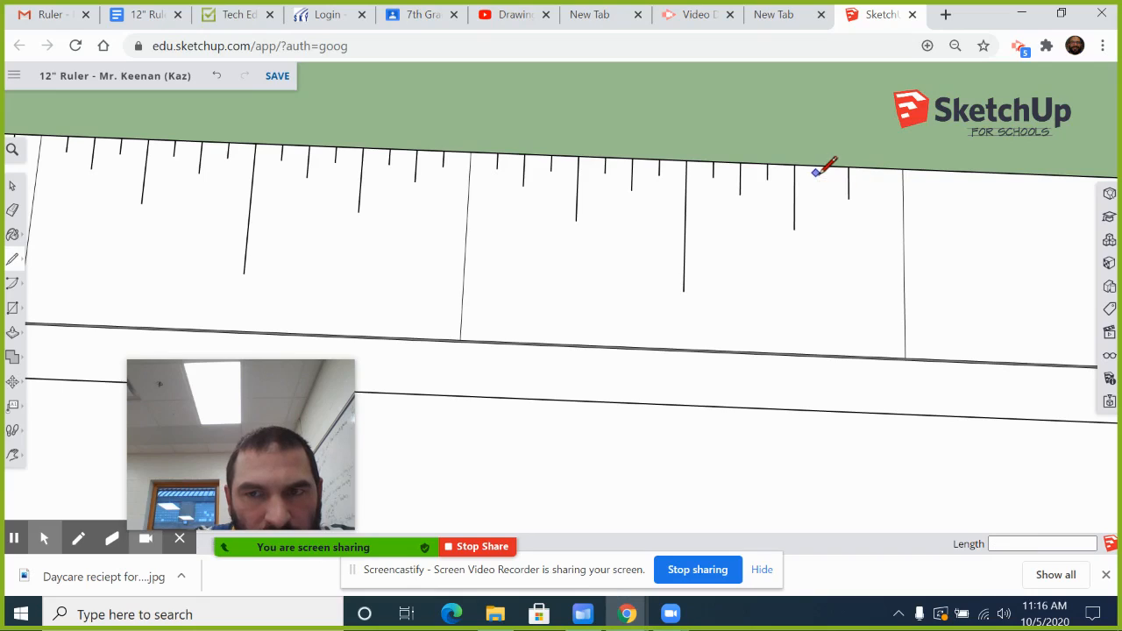
click(821, 182)
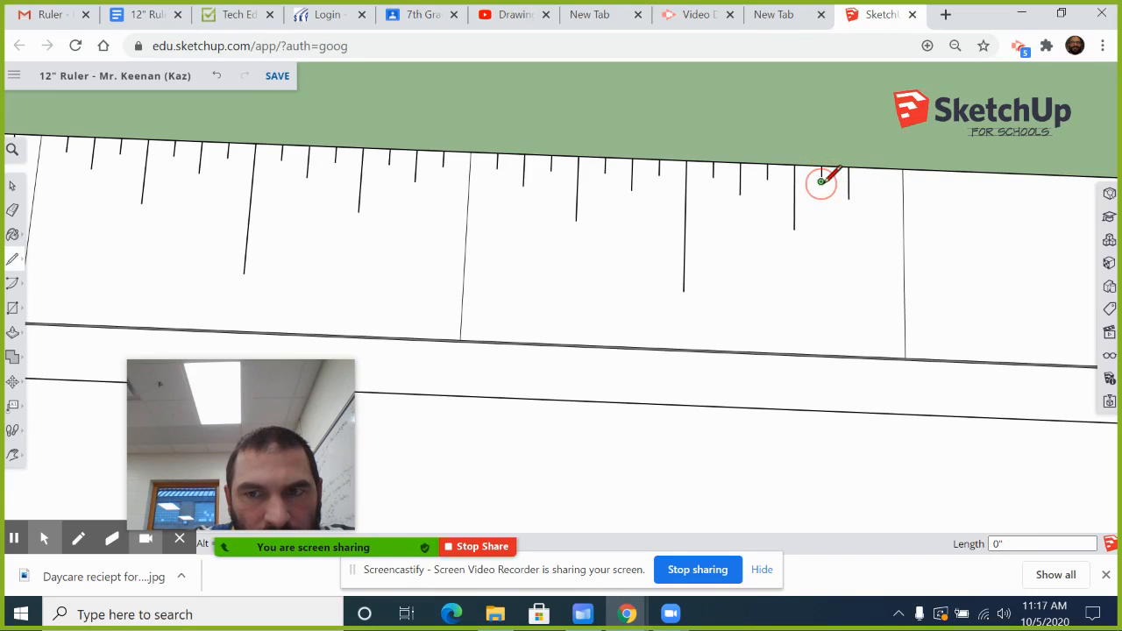
key(Escape)
click(874, 168)
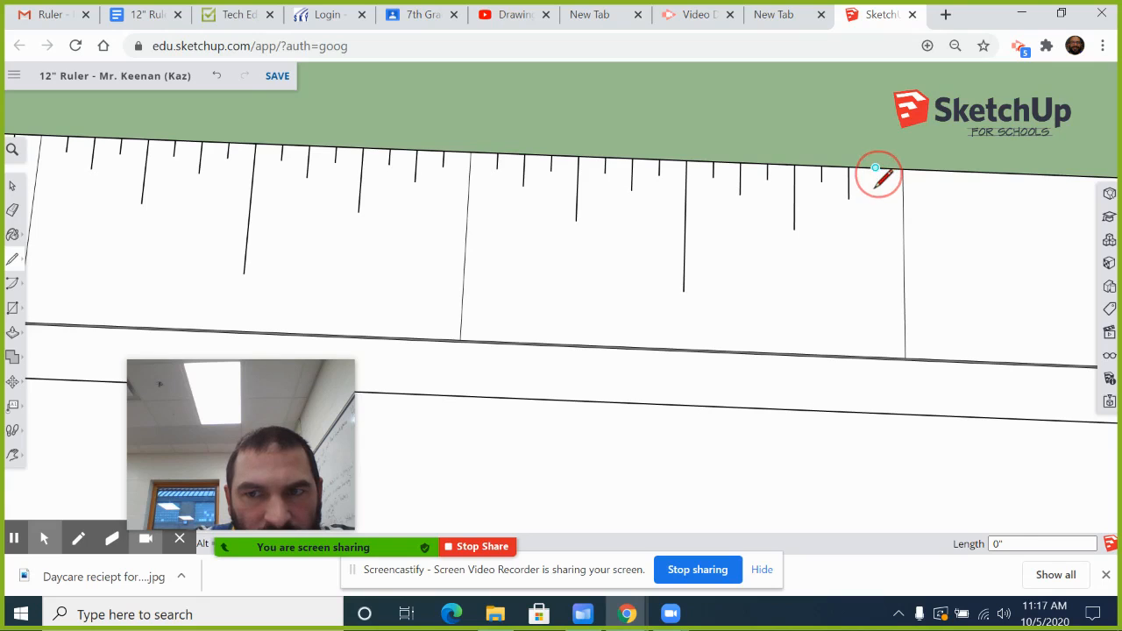
click(875, 186)
key(Escape)
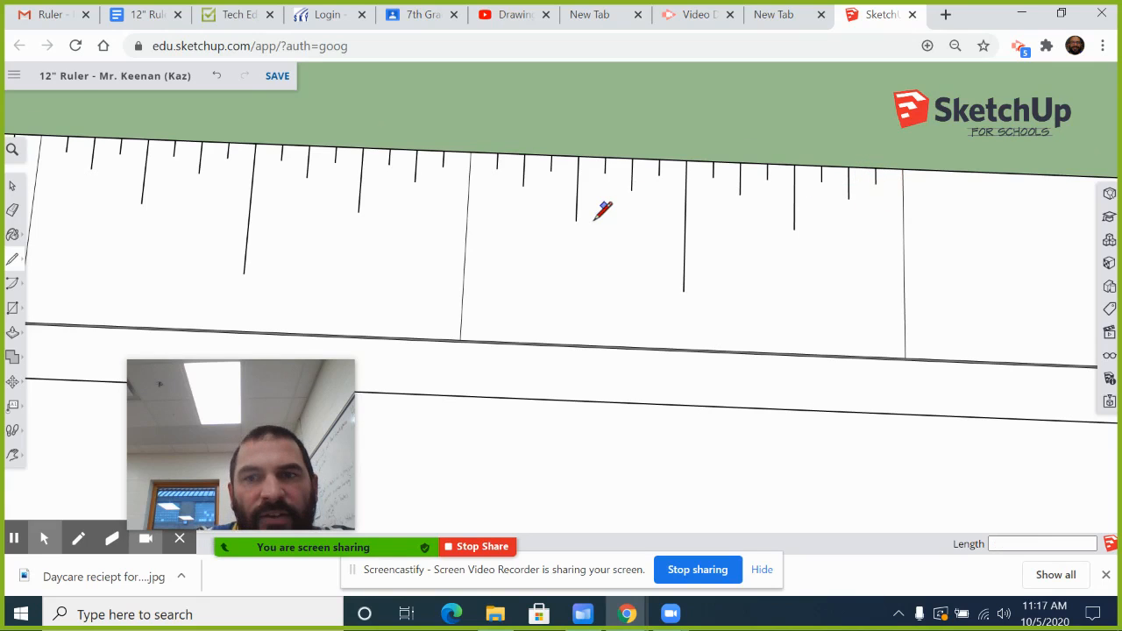
Draw the 1/2-inch mark from the edge midpoint between the 10- and 11-inch lines, level with the previous inch's half mark.
scroll(552, 212, up, 3)
scroll(421, 188, down, 4)
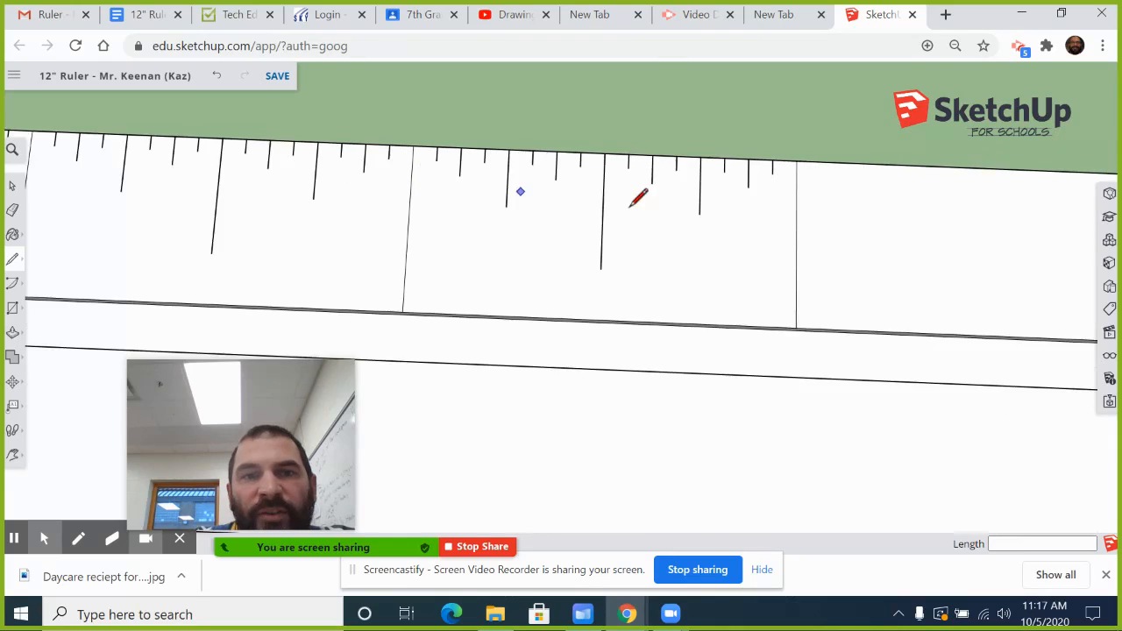
scroll(378, 150, down, 5)
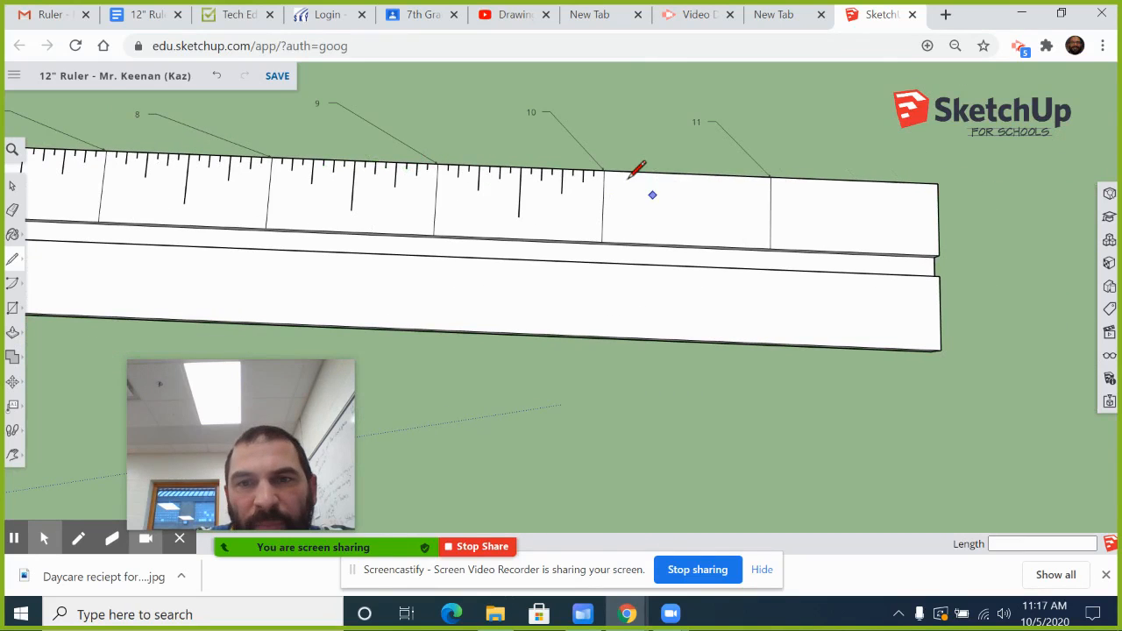
scroll(701, 180, up, 4)
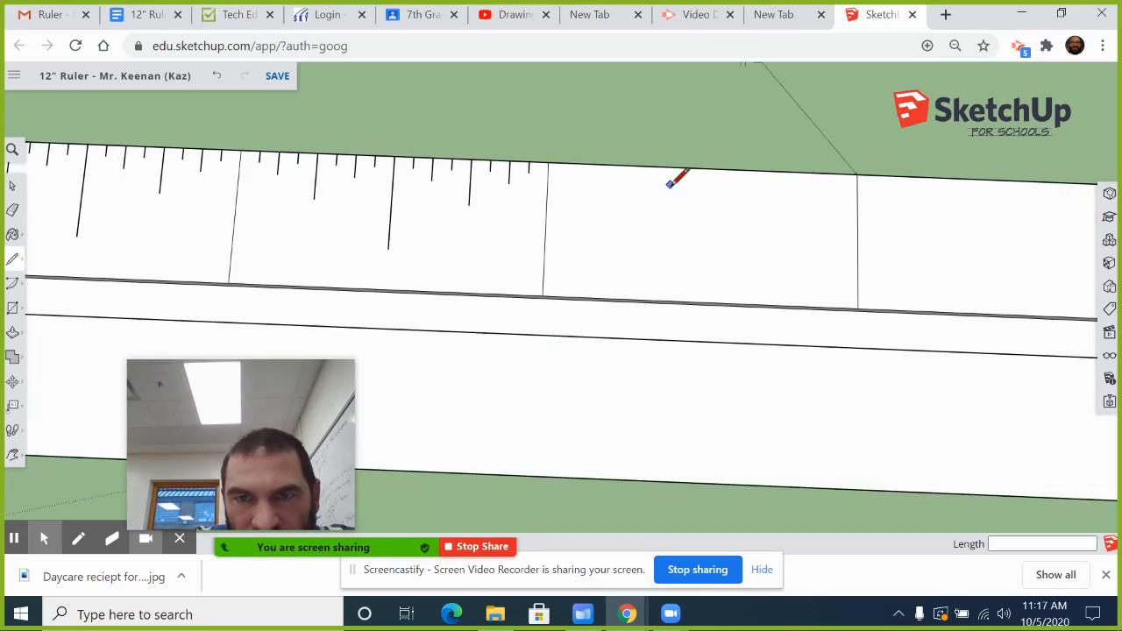
click(724, 157)
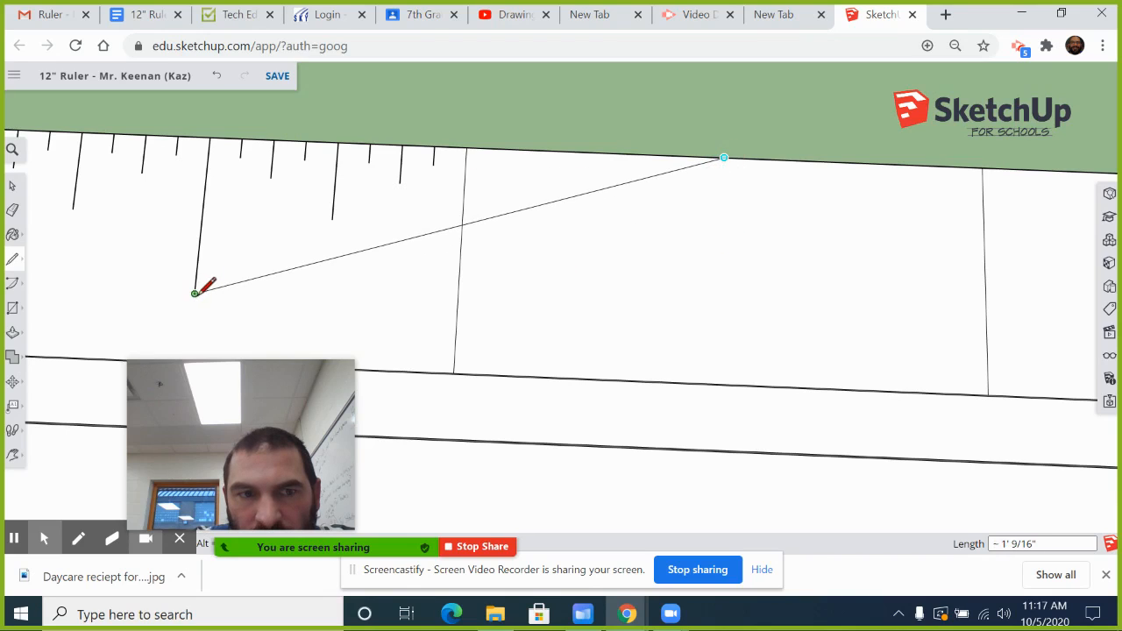
click(722, 313)
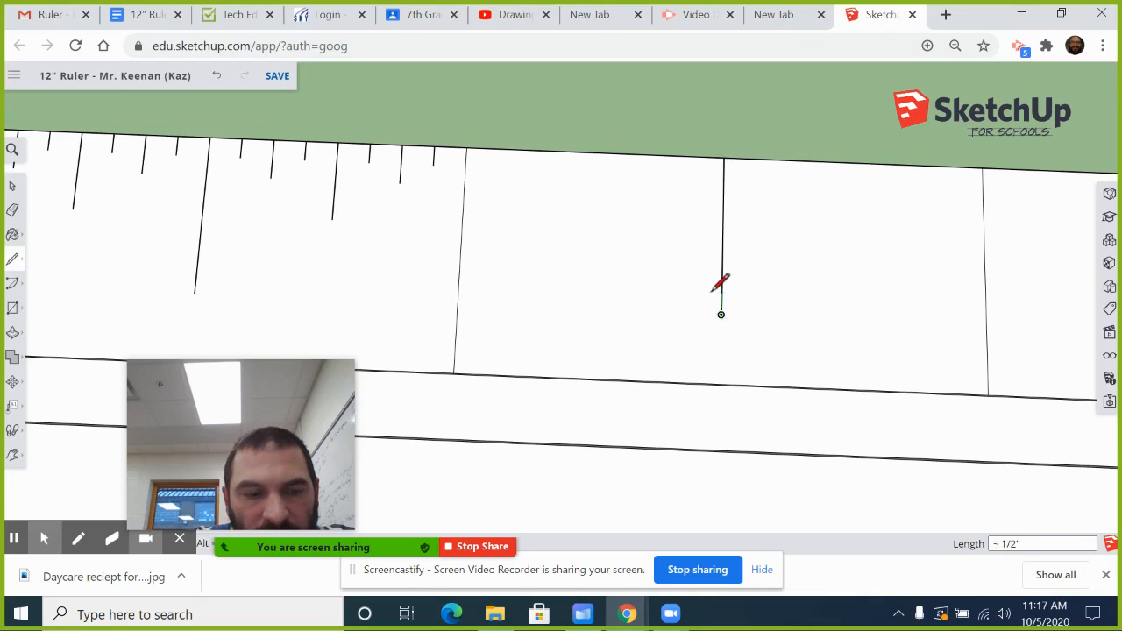
key(Escape)
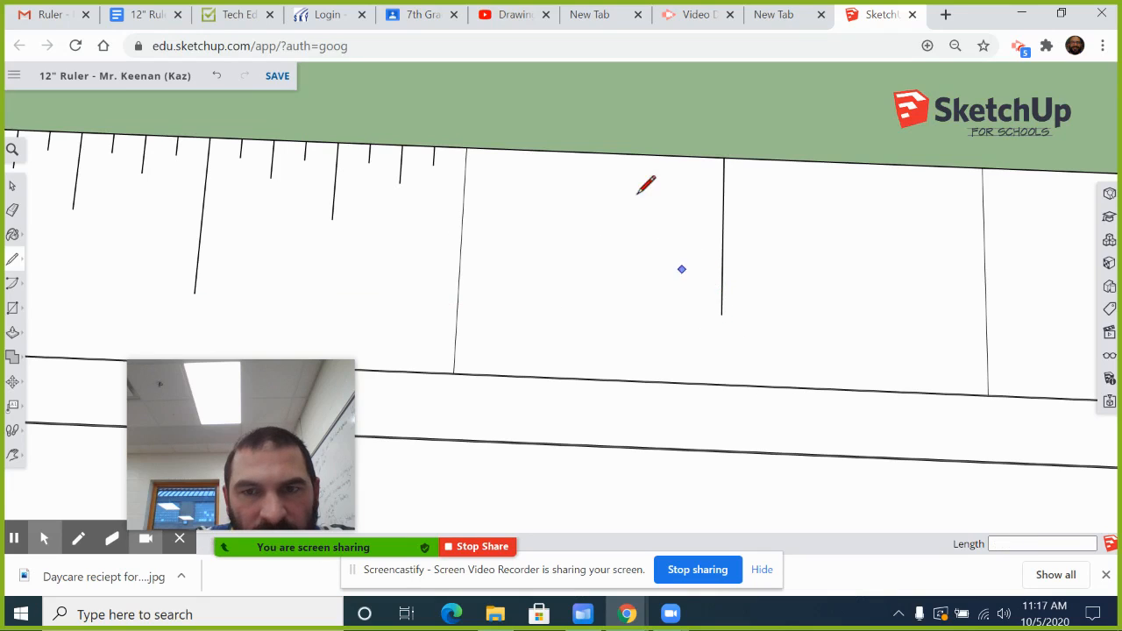
Draw the 1/4- and 3/4-inch marks of the inch from 10 to 11, ending level with the half mark's midpoint.
click(594, 153)
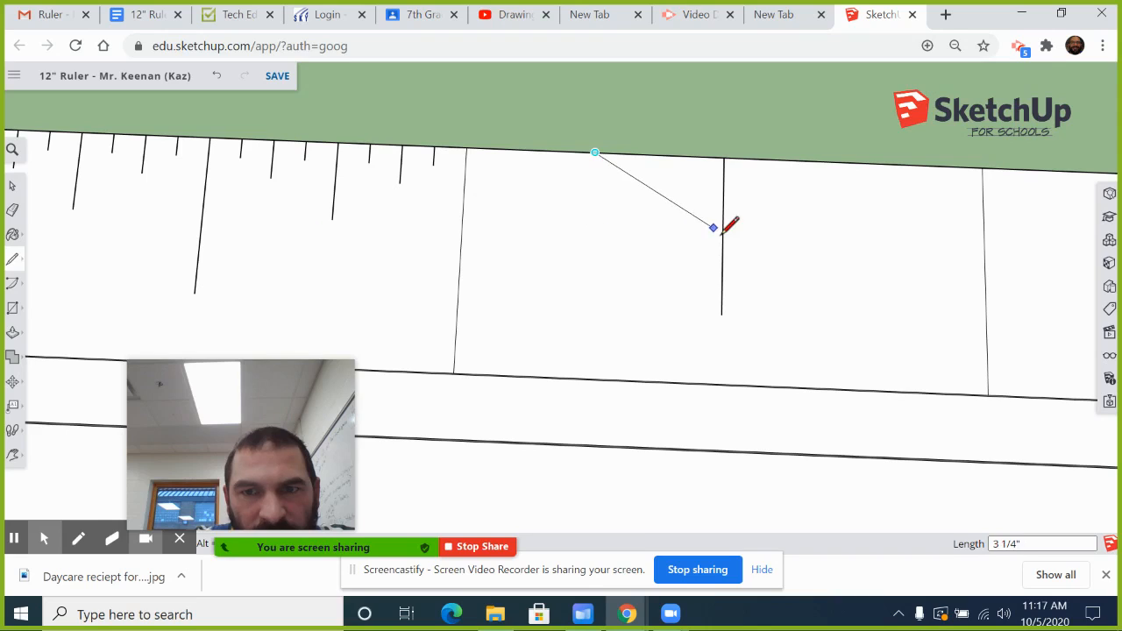
click(592, 230)
key(Escape)
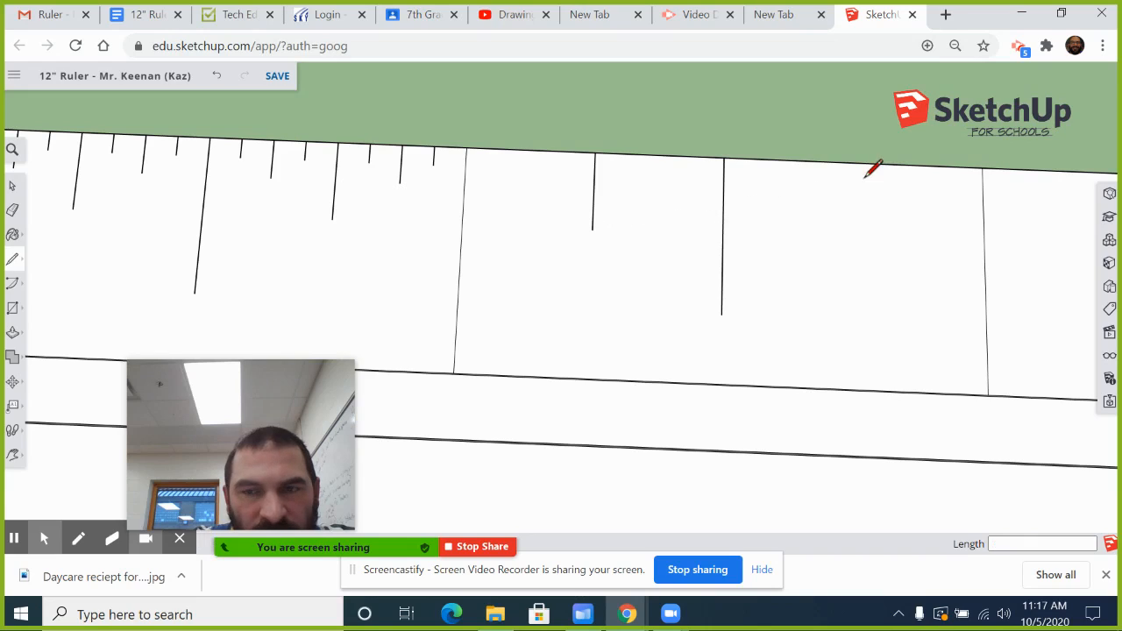
click(852, 163)
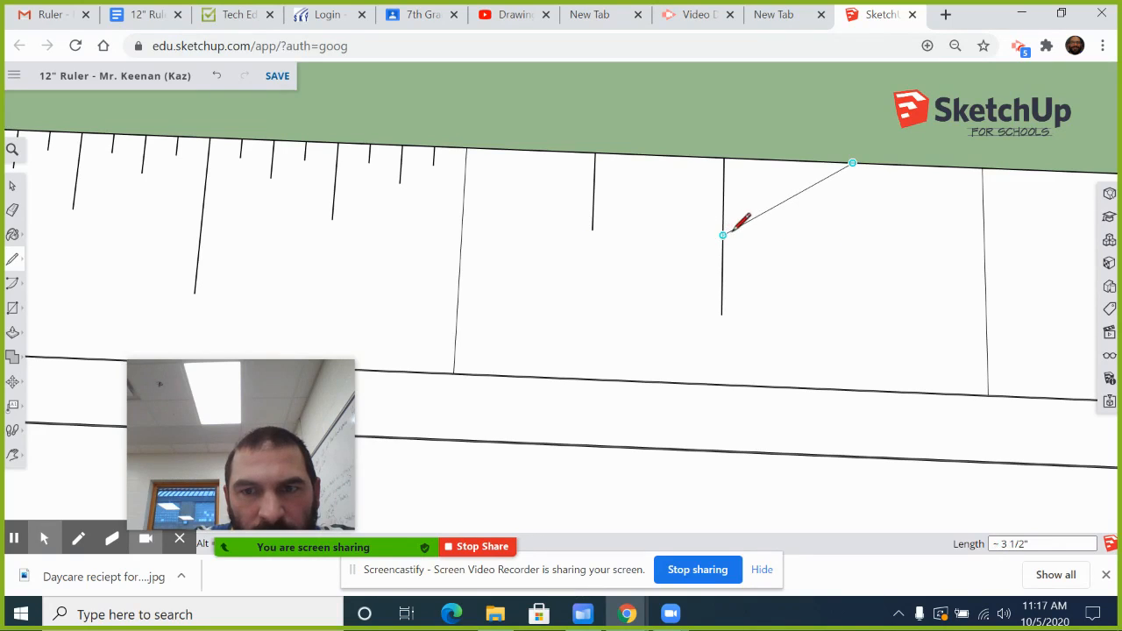
click(852, 238)
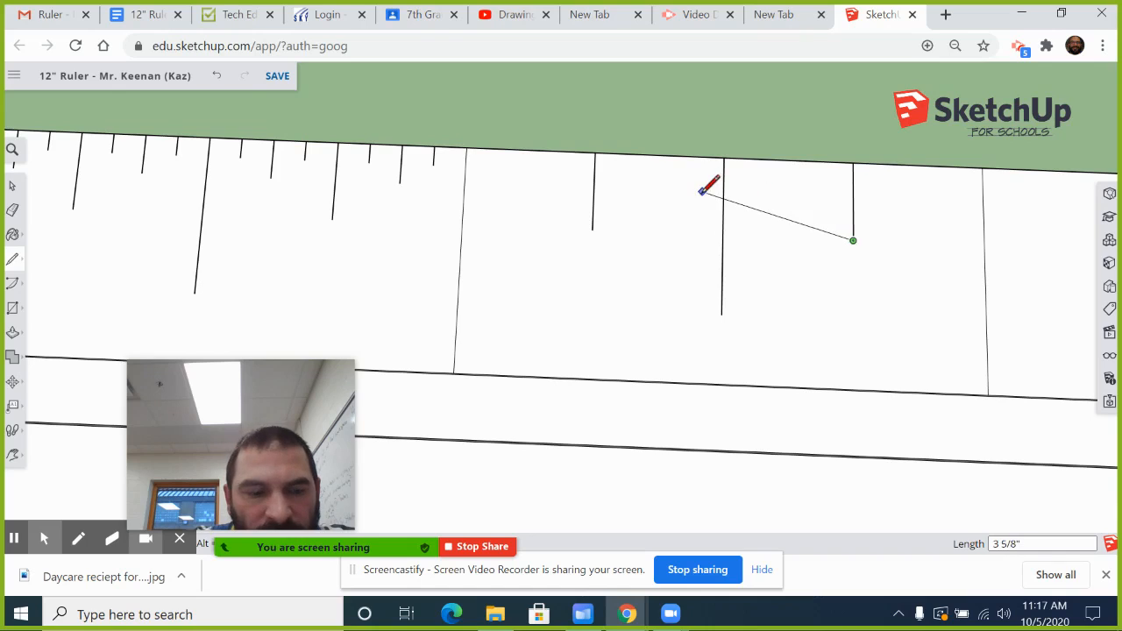
key(Escape)
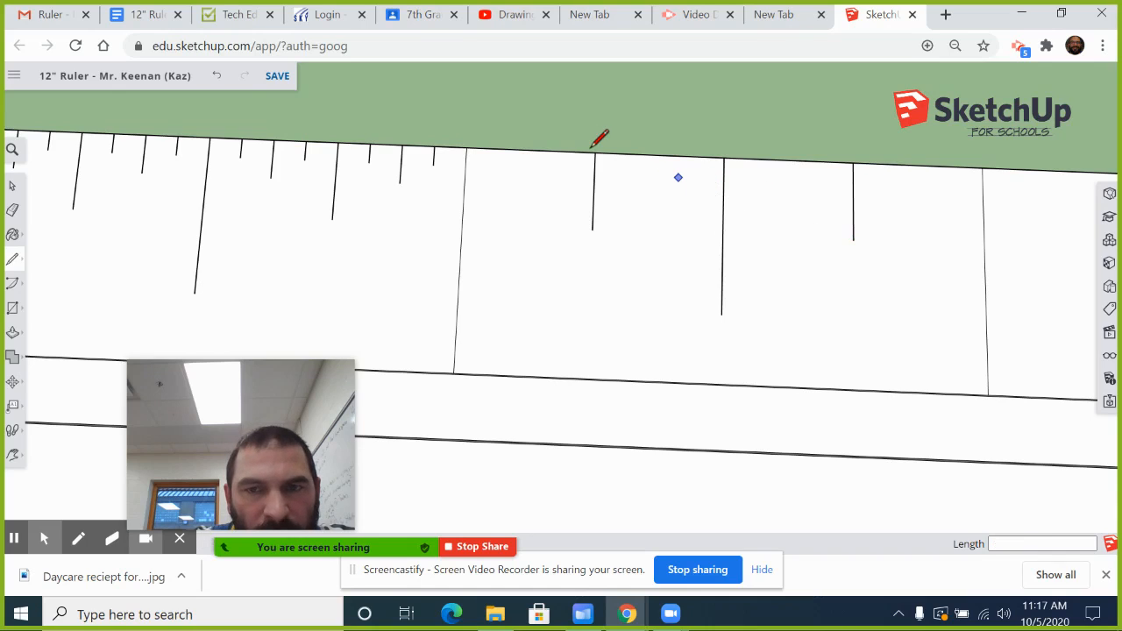
Draw the 1/8-, 3/8-, 5/8- and 7/8-inch marks of the inch from 10 to 11, about half as long as its quarter marks.
click(528, 186)
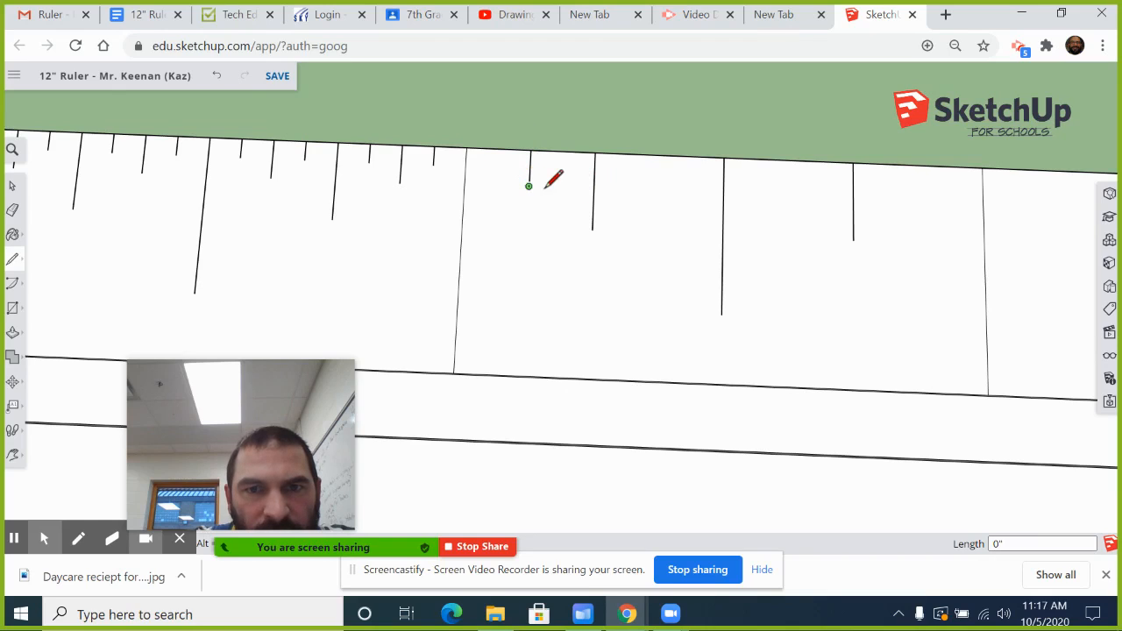
key(Escape)
click(649, 155)
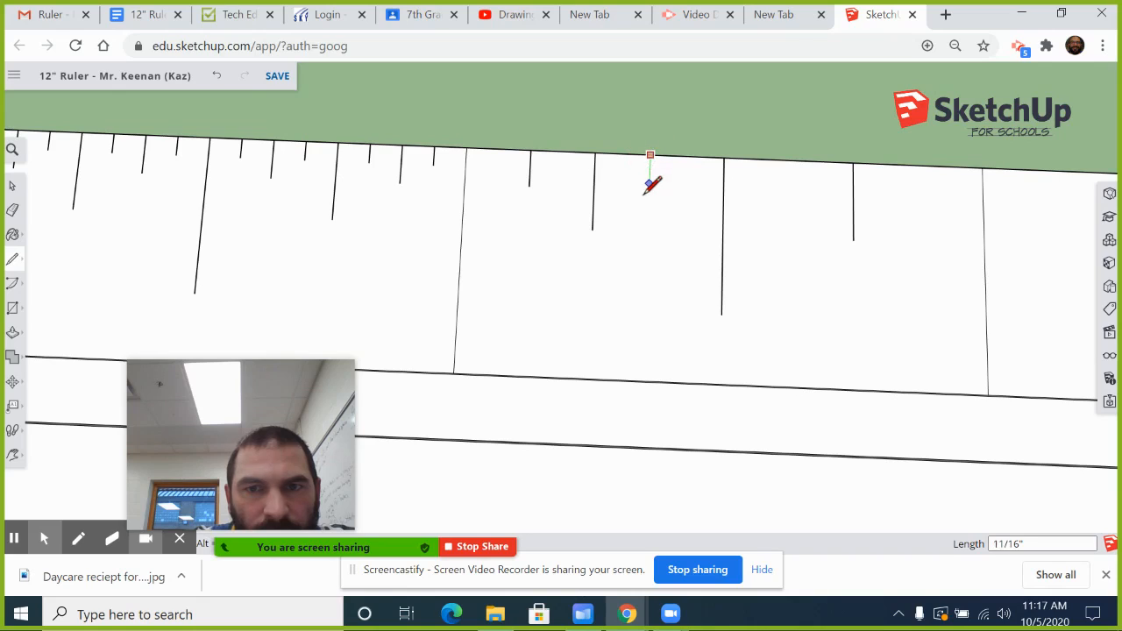
click(649, 190)
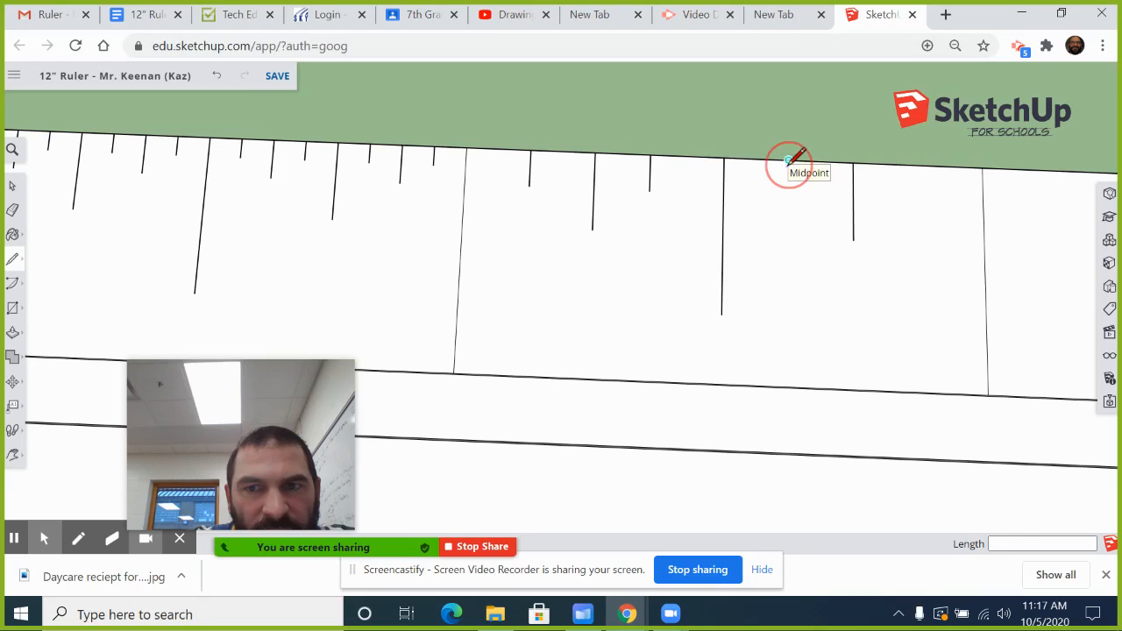
click(788, 159)
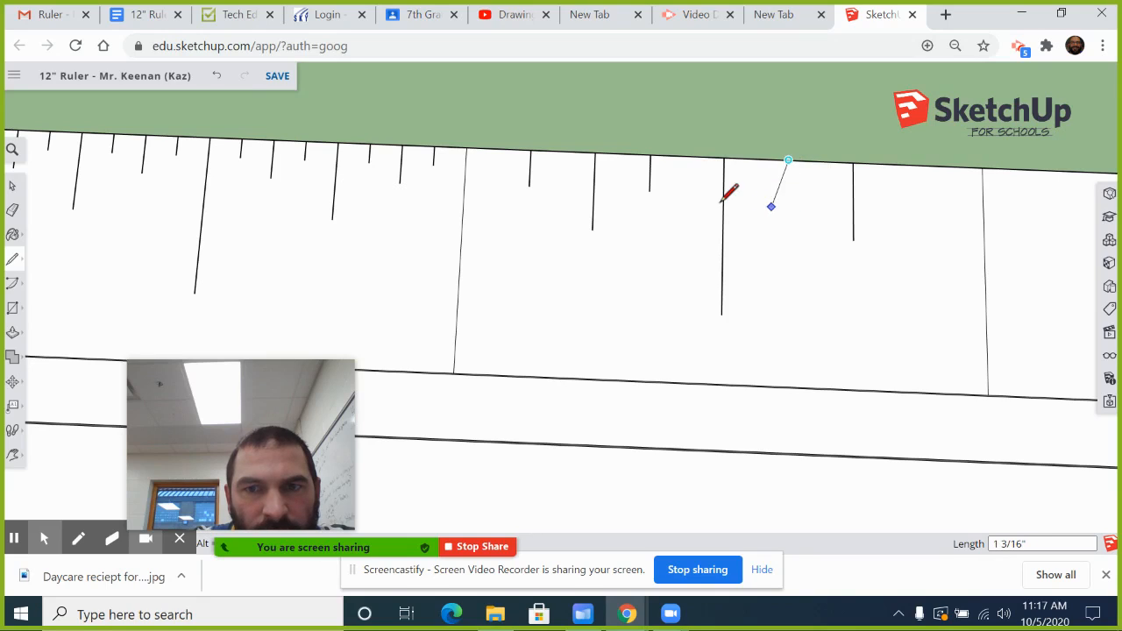
click(788, 196)
key(Escape)
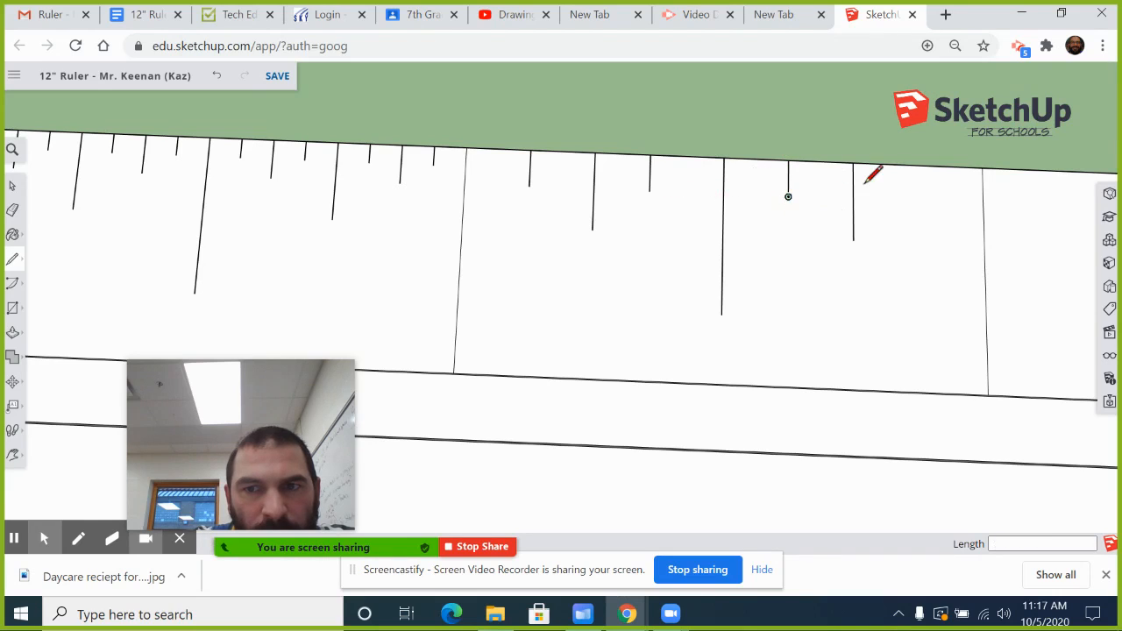
click(917, 166)
click(916, 201)
key(Escape)
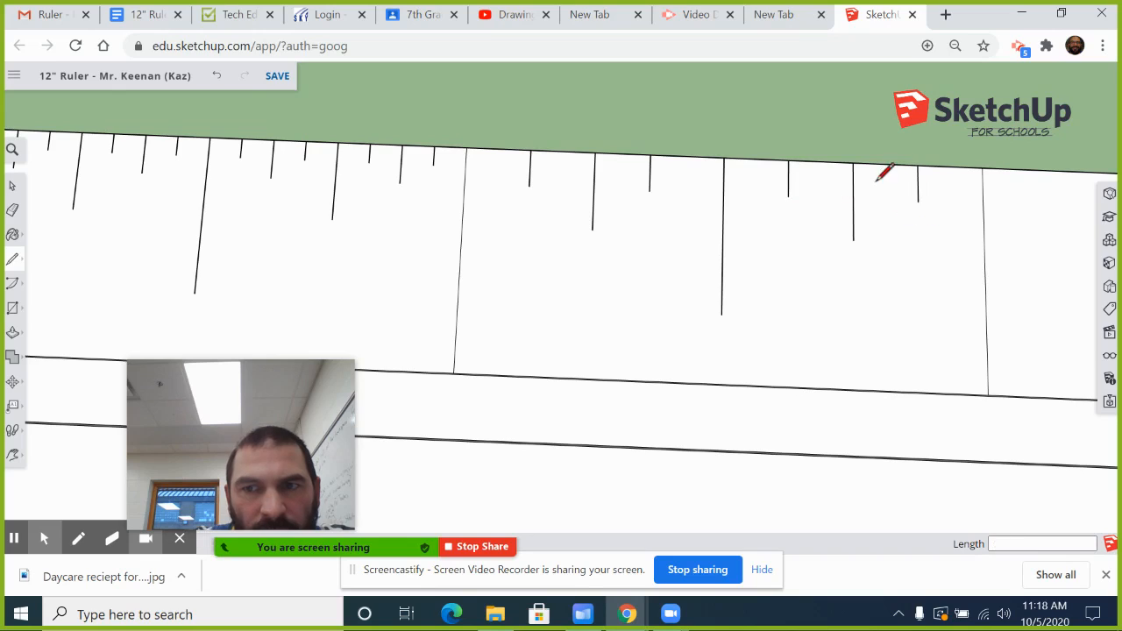
Draw the 1/16-, 3/16-, 5/16- and 7/16-inch marks of the inch from 10 to 11, each about 7/16" long.
click(498, 149)
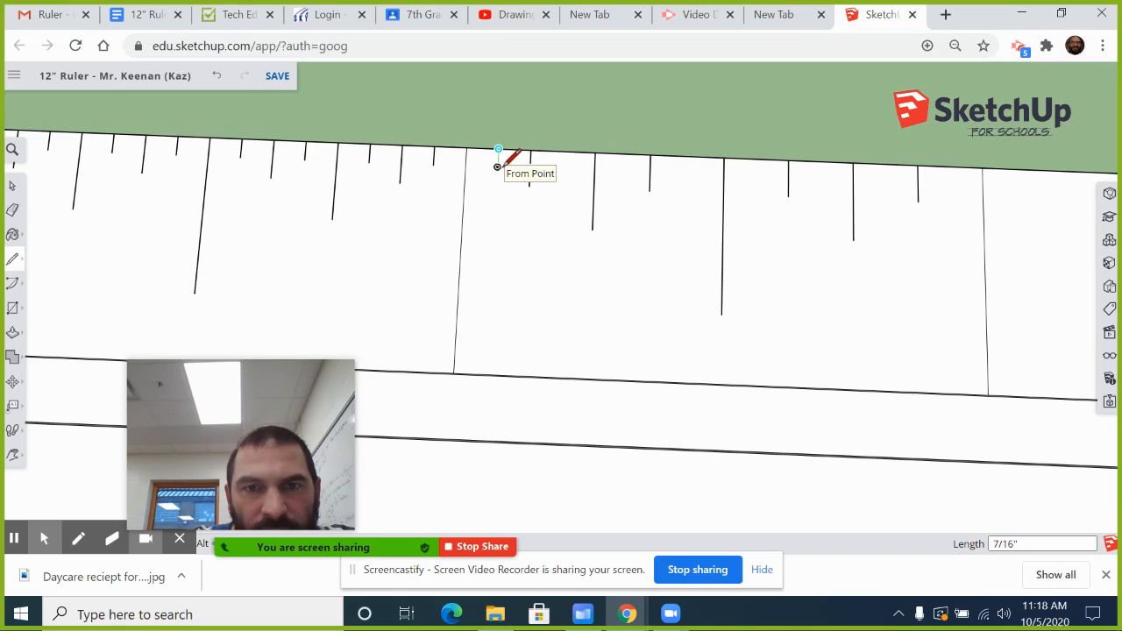
click(497, 167)
key(Escape)
click(562, 155)
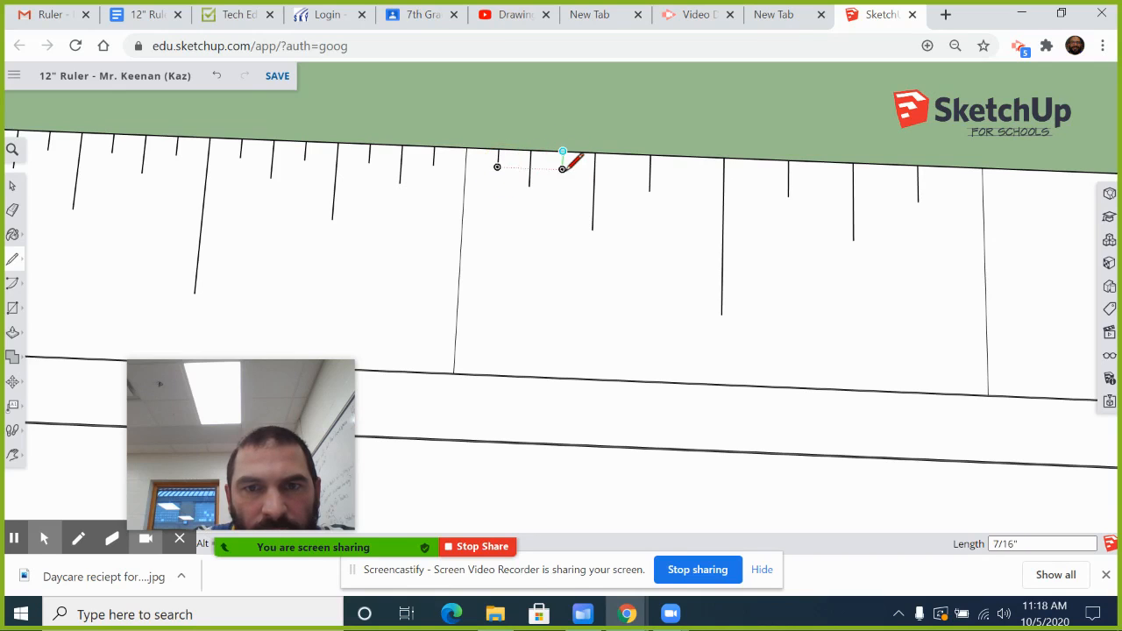
click(562, 170)
key(Escape)
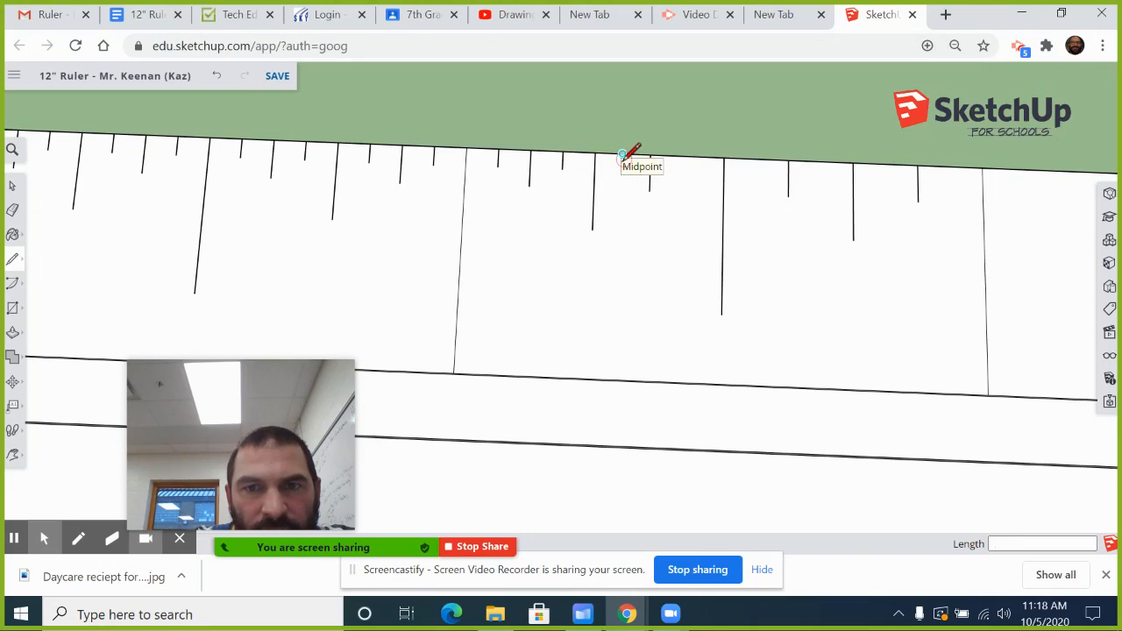
click(621, 156)
click(621, 170)
key(Escape)
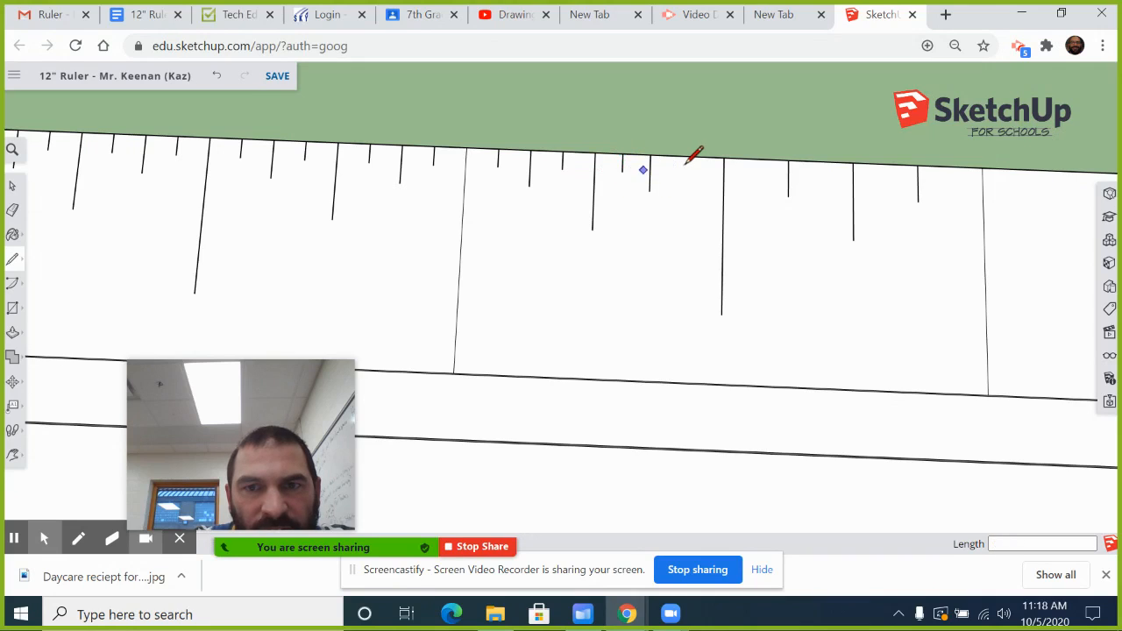
click(687, 156)
click(687, 172)
key(Escape)
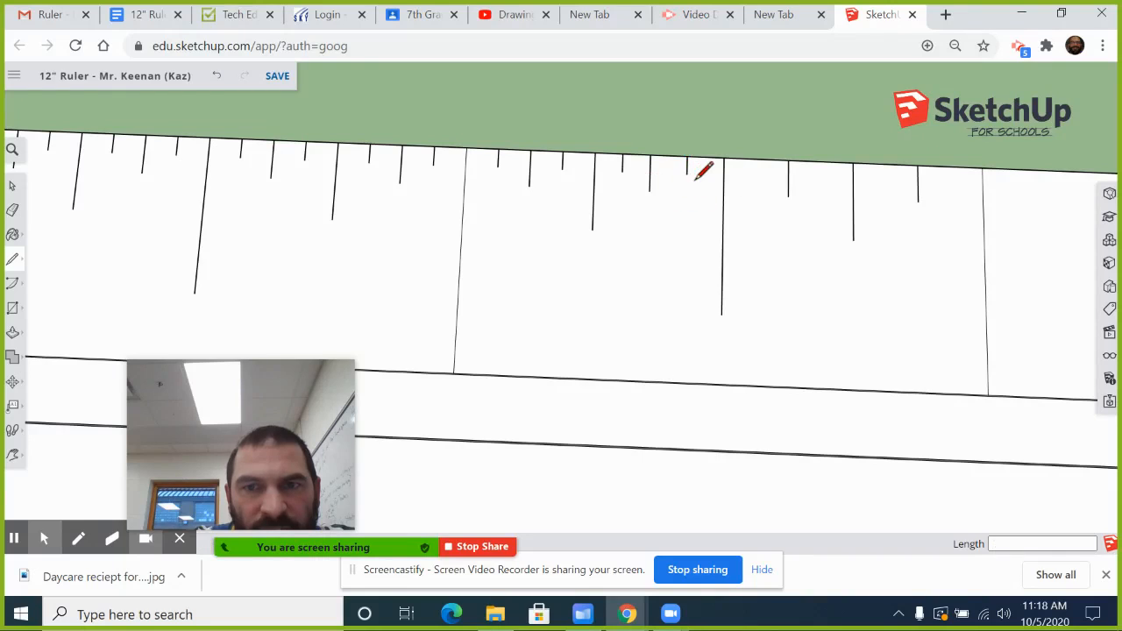
Draw the 9/16-, 11/16-, 13/16- and 15/16-inch marks of the inch from 10 to 11, level with its other sixteenth marks.
click(755, 159)
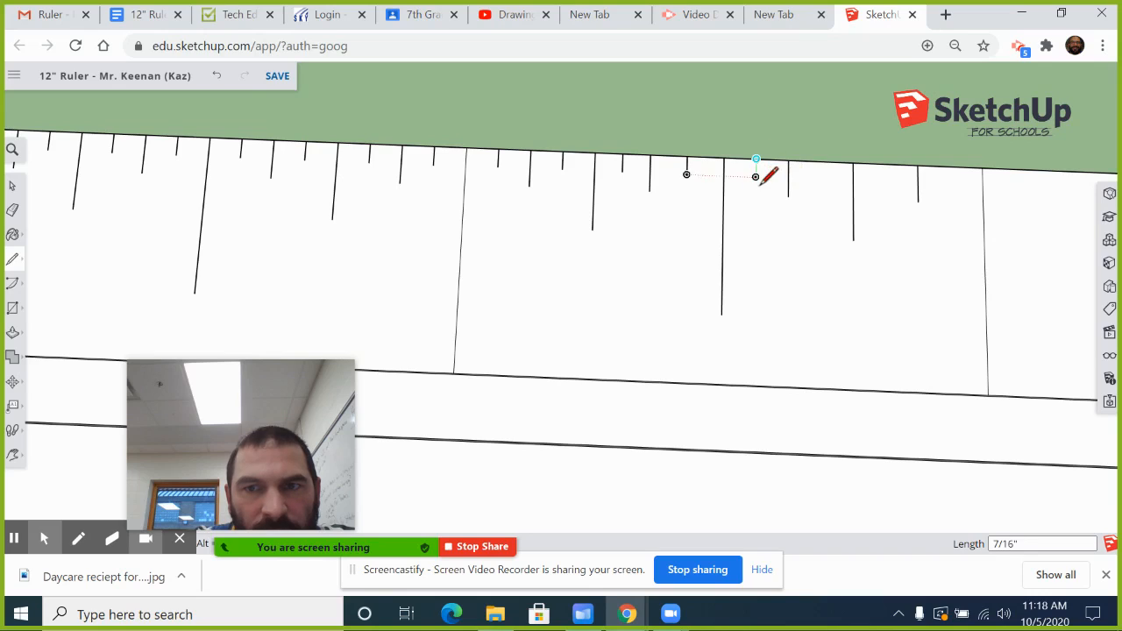
click(755, 177)
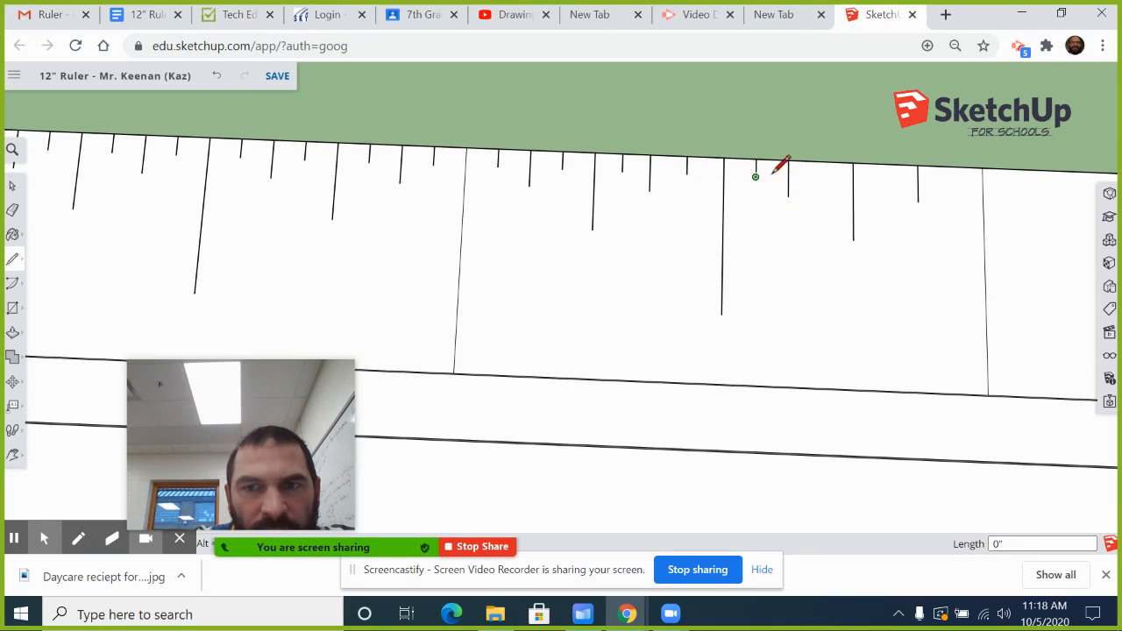
click(819, 163)
click(820, 180)
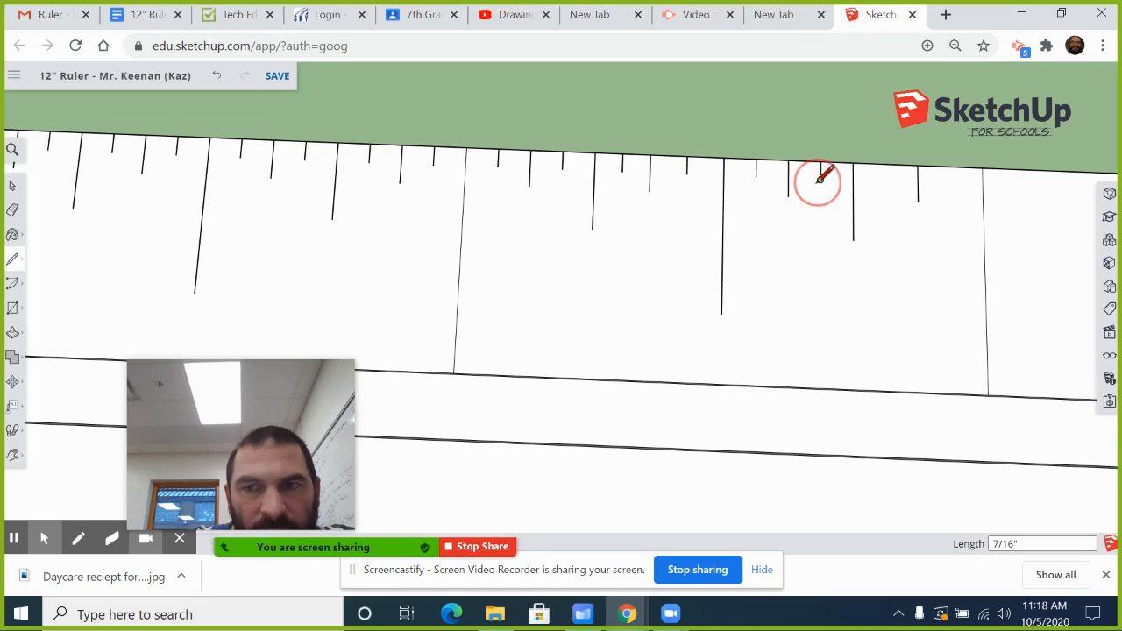
key(Escape)
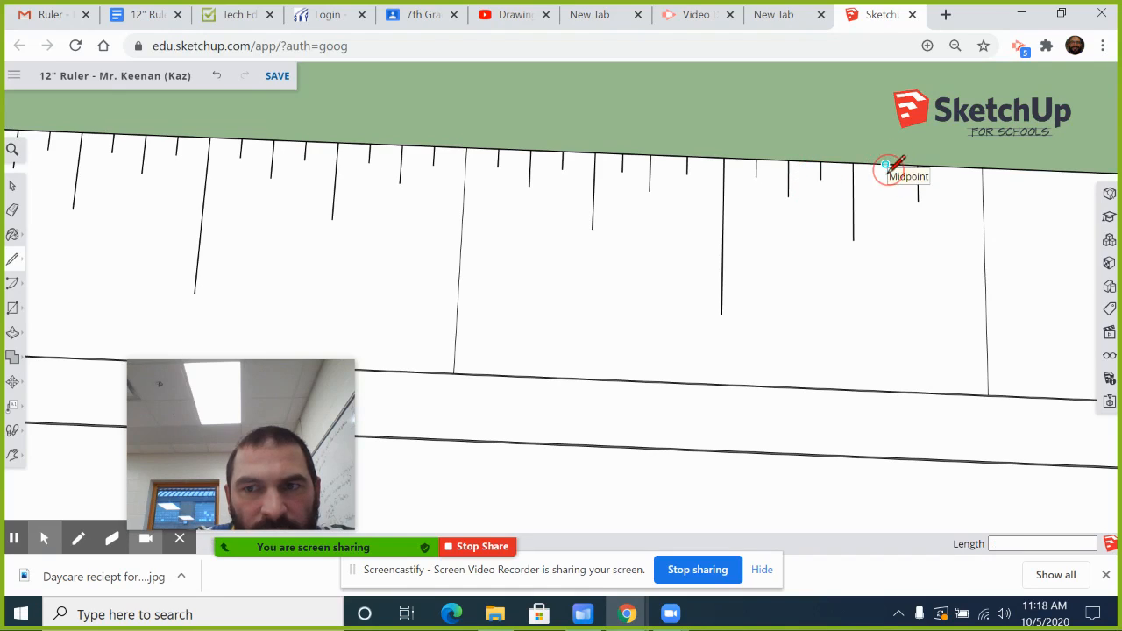
click(886, 164)
click(886, 182)
key(Escape)
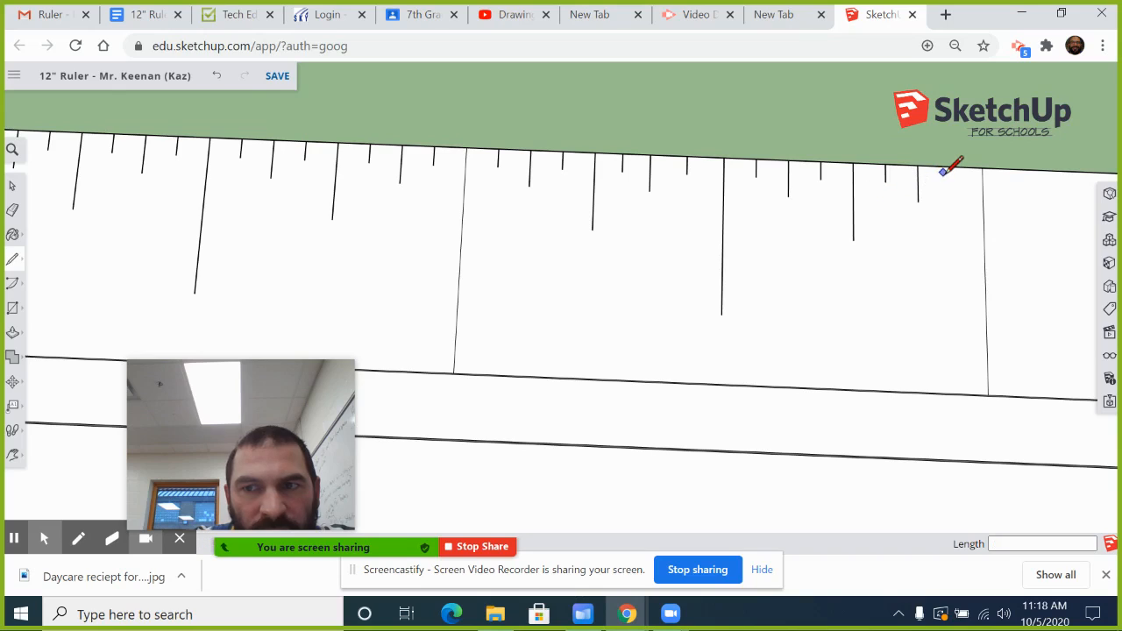
click(951, 167)
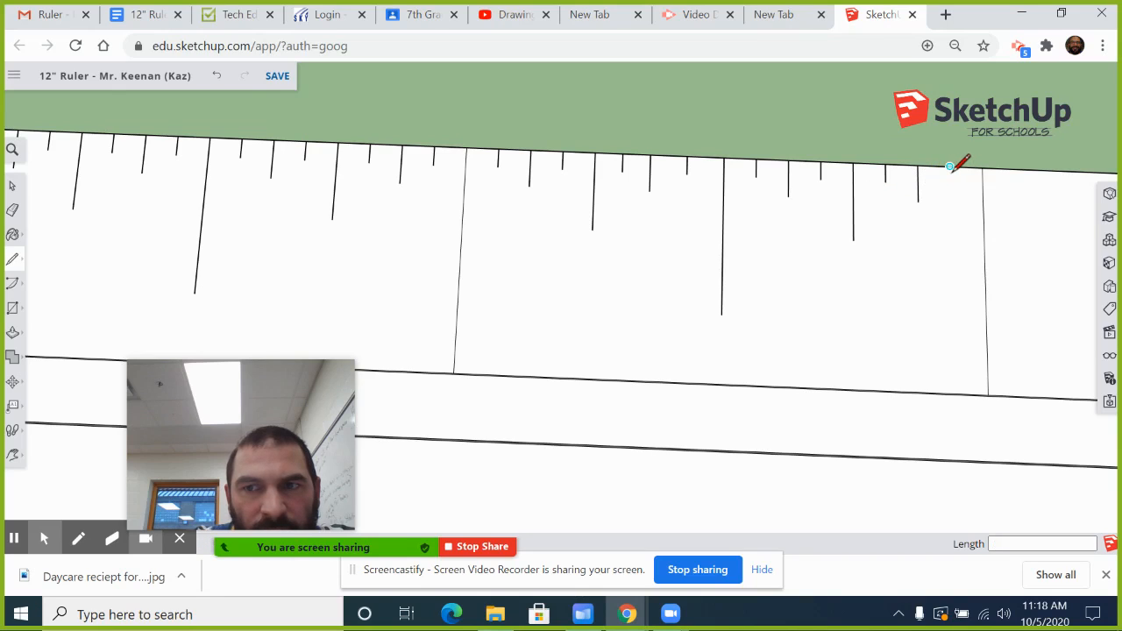
click(950, 167)
click(950, 185)
Show the Zoom meeting's participant list and admit the first person in the waiting room.
scroll(373, 213, up, 1)
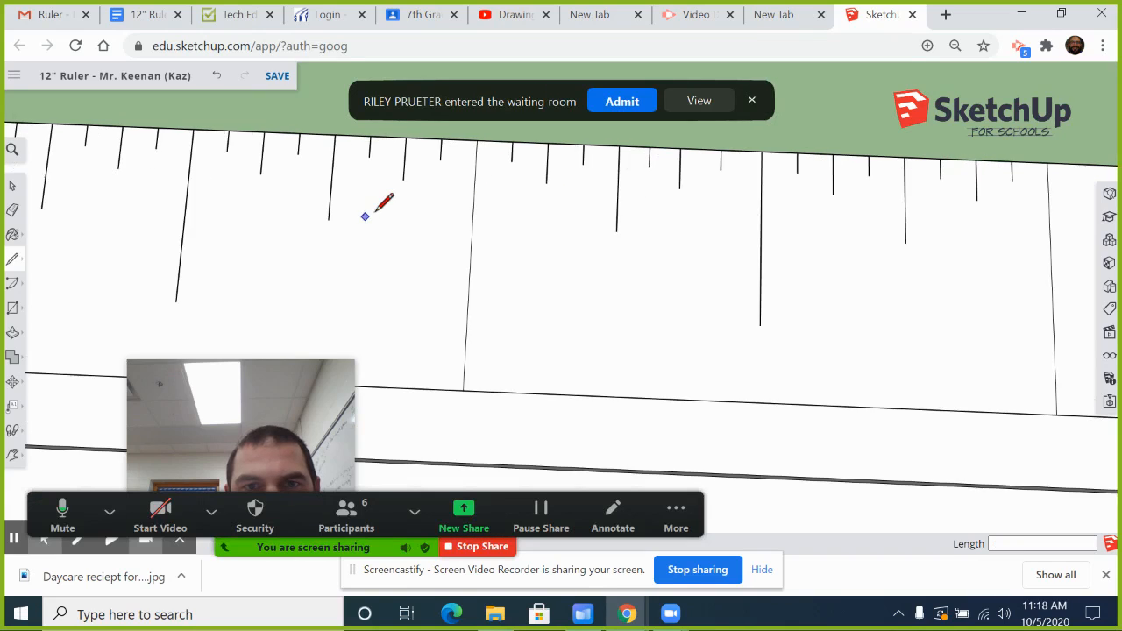
scroll(375, 213, up, 1)
click(645, 101)
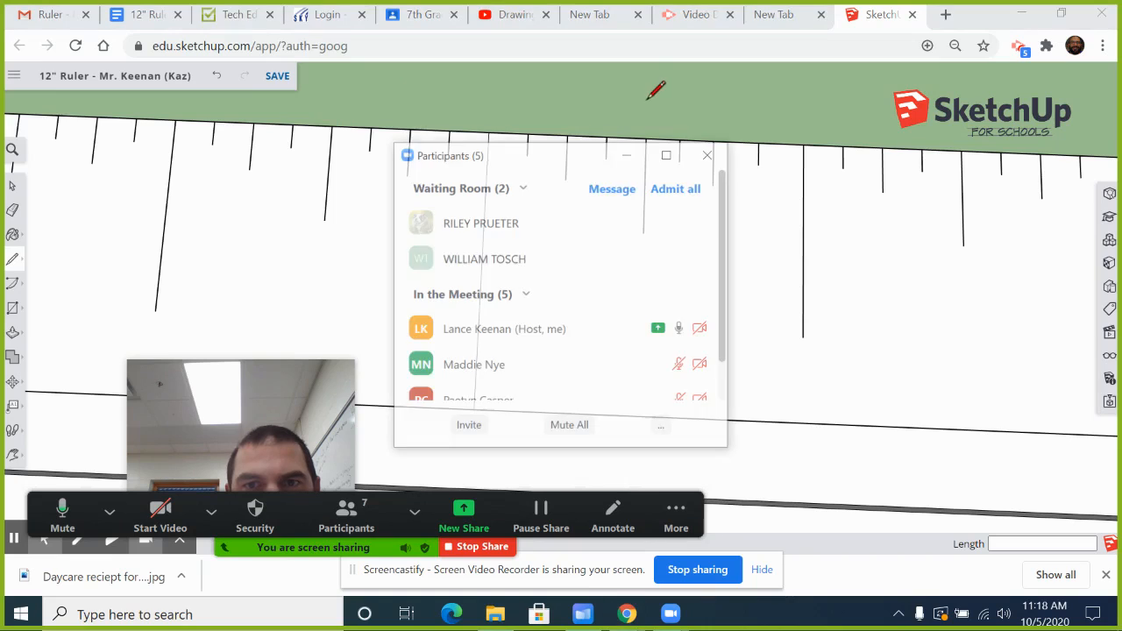
click(621, 221)
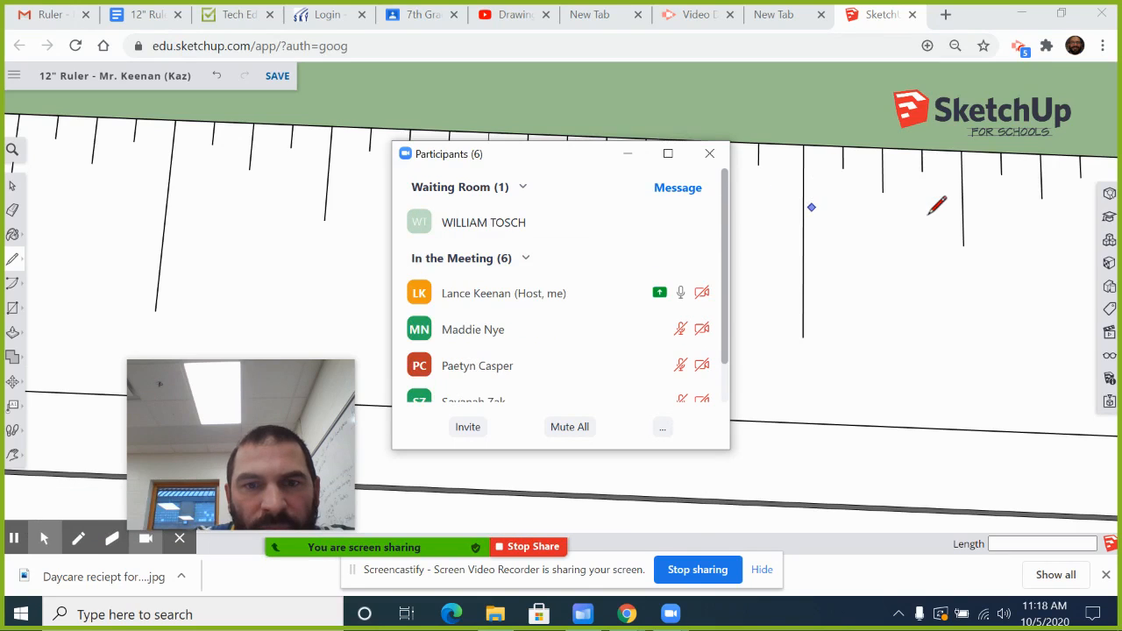
Minimize the Zoom participant list and draw the last inch's 1/2-inch mark from its edge midpoint, level with the previous inch's half mark.
scroll(828, 224, down, 2)
scroll(800, 248, down, 4)
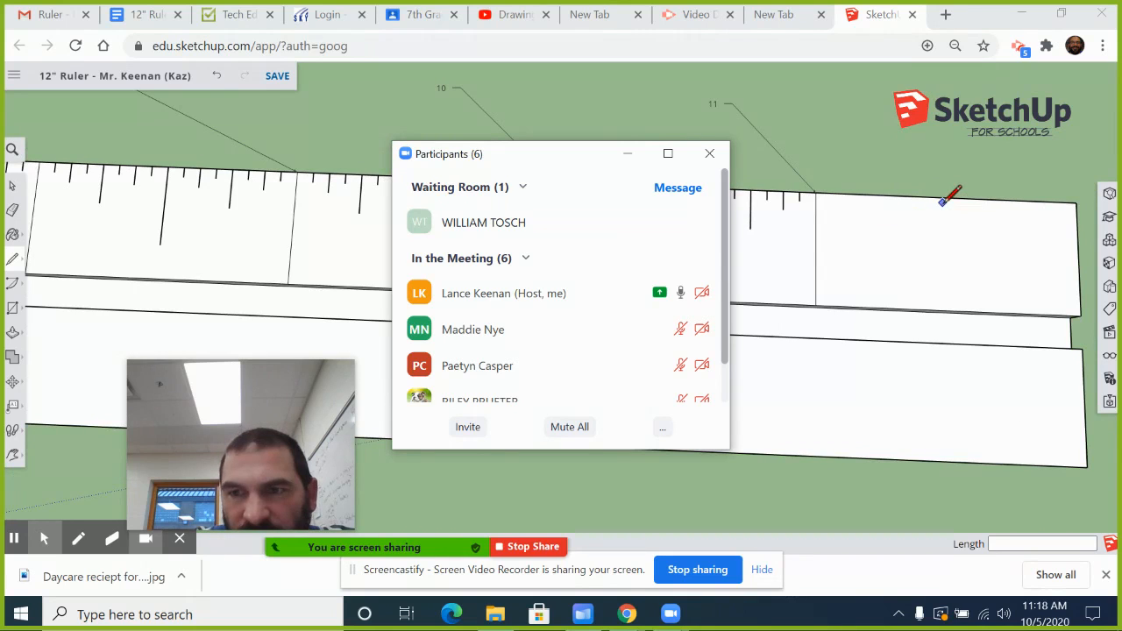
click(945, 198)
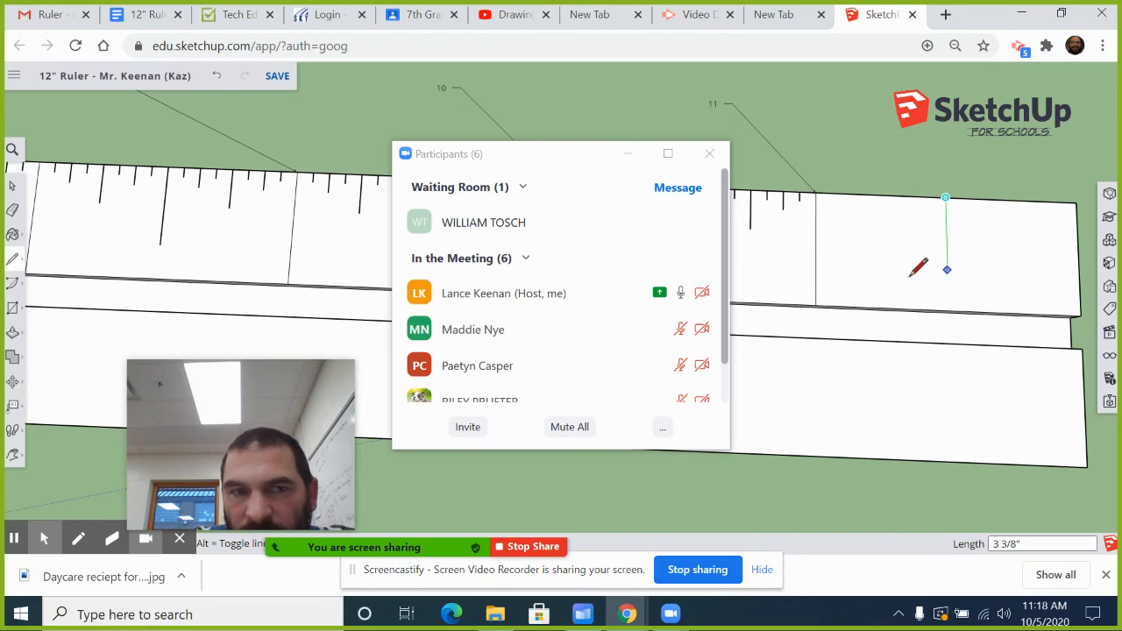
click(627, 155)
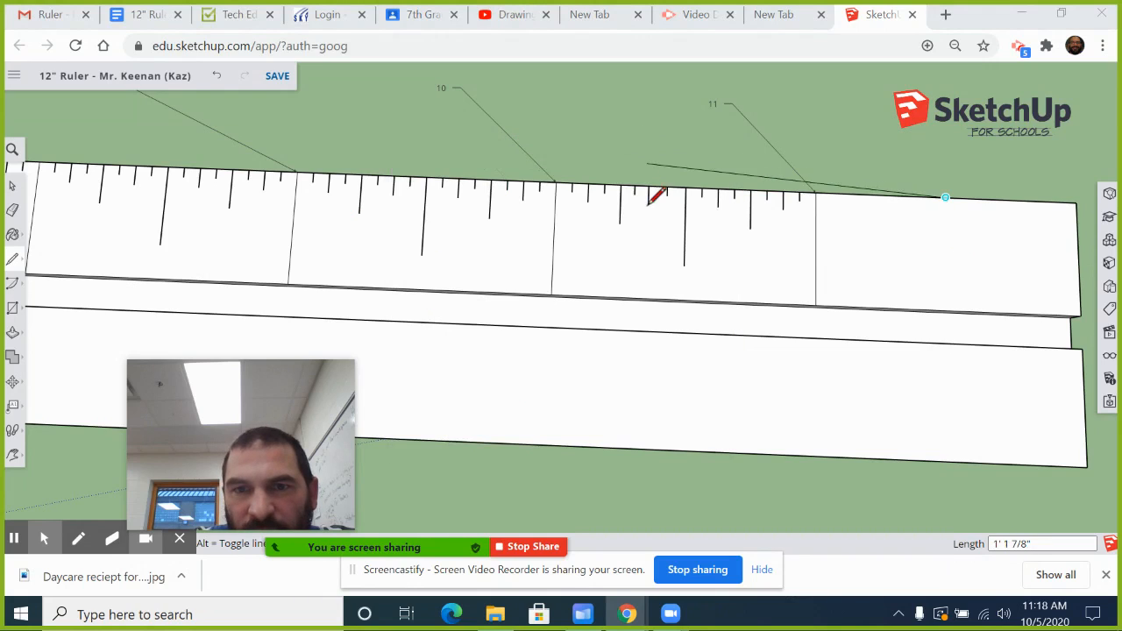
click(946, 275)
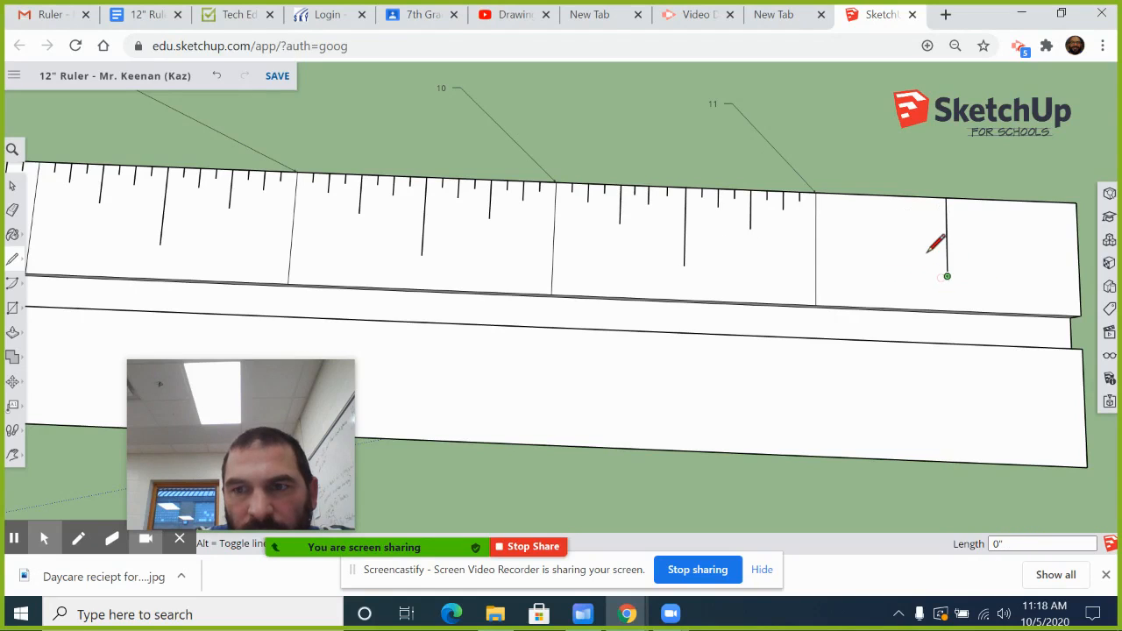
Draw the 1/4- and 3/4-inch marks of the last inch, about 1 7/8" long, ending level with the half mark's midpoint.
click(880, 194)
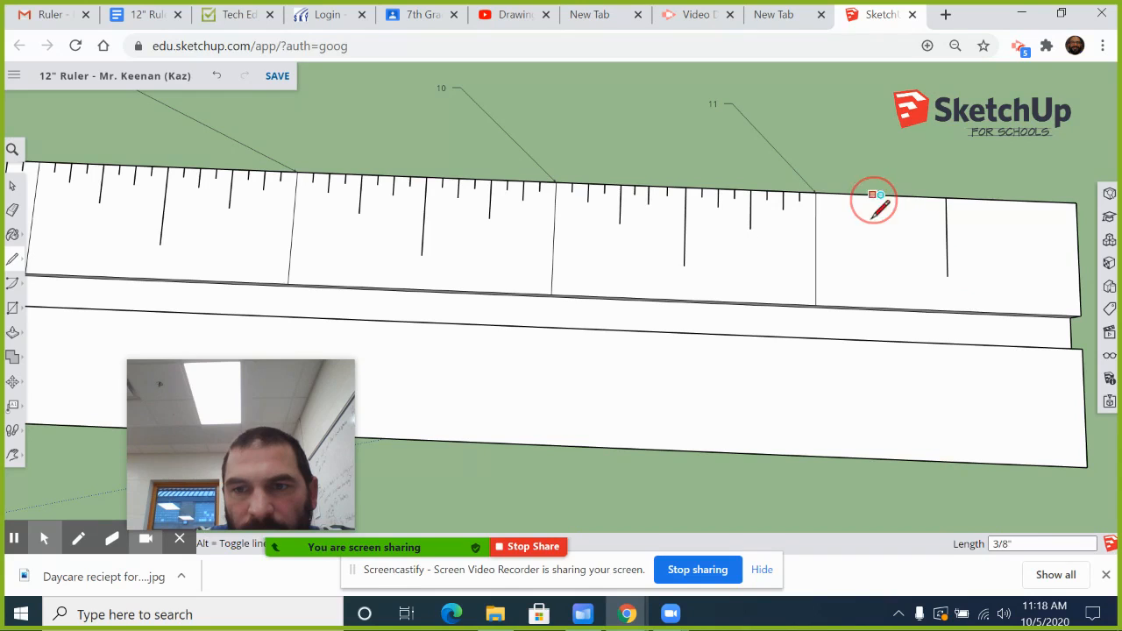
click(947, 236)
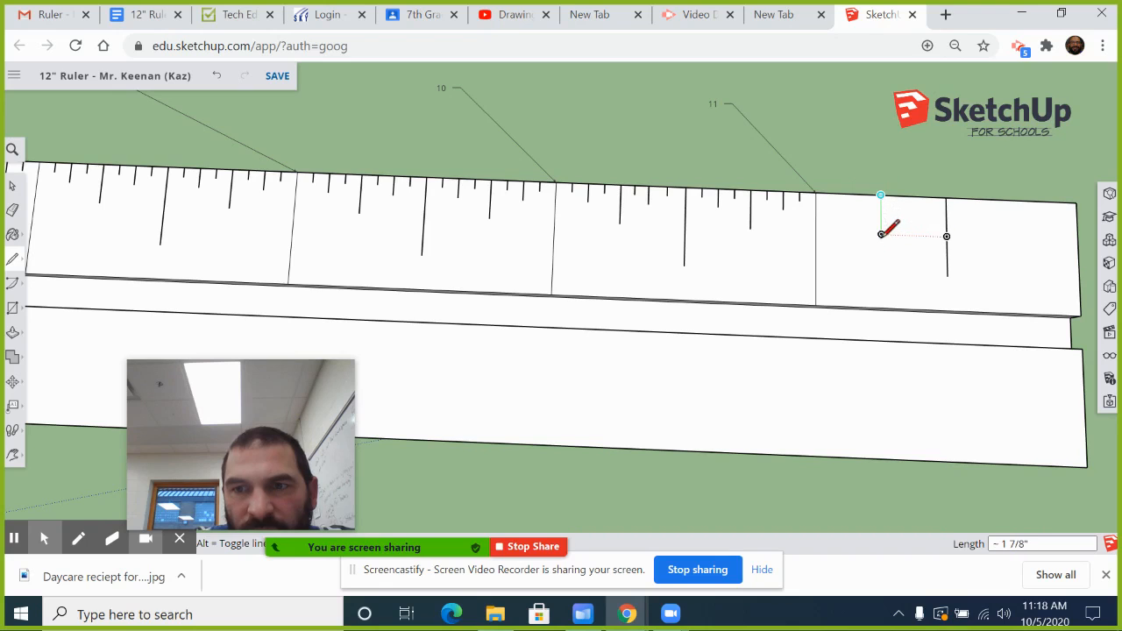
click(881, 234)
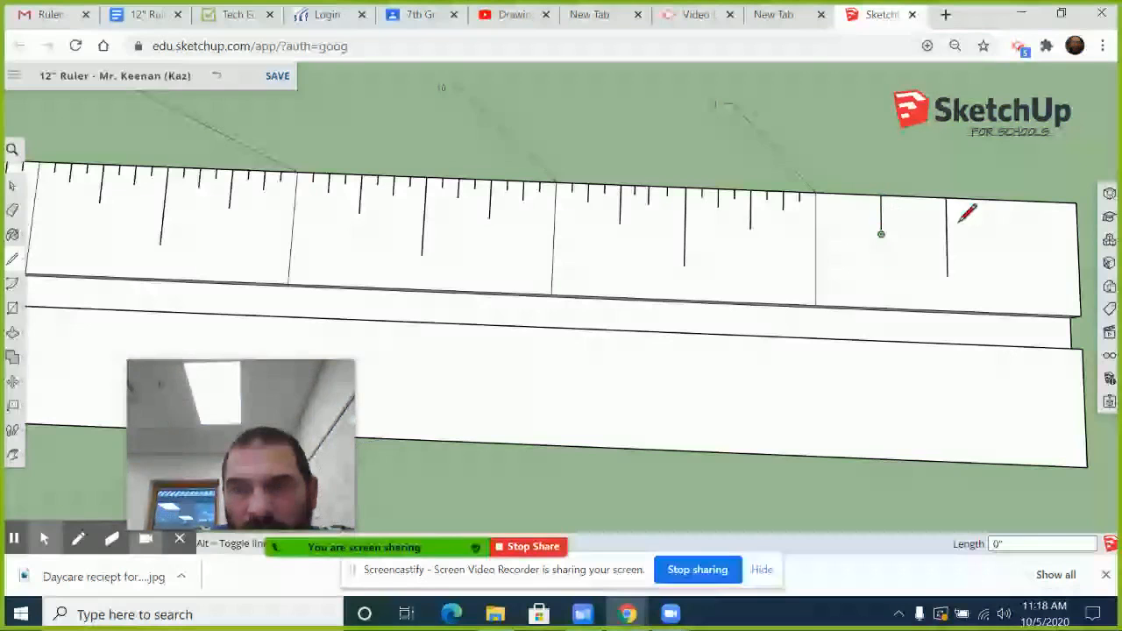
click(1011, 204)
click(1011, 238)
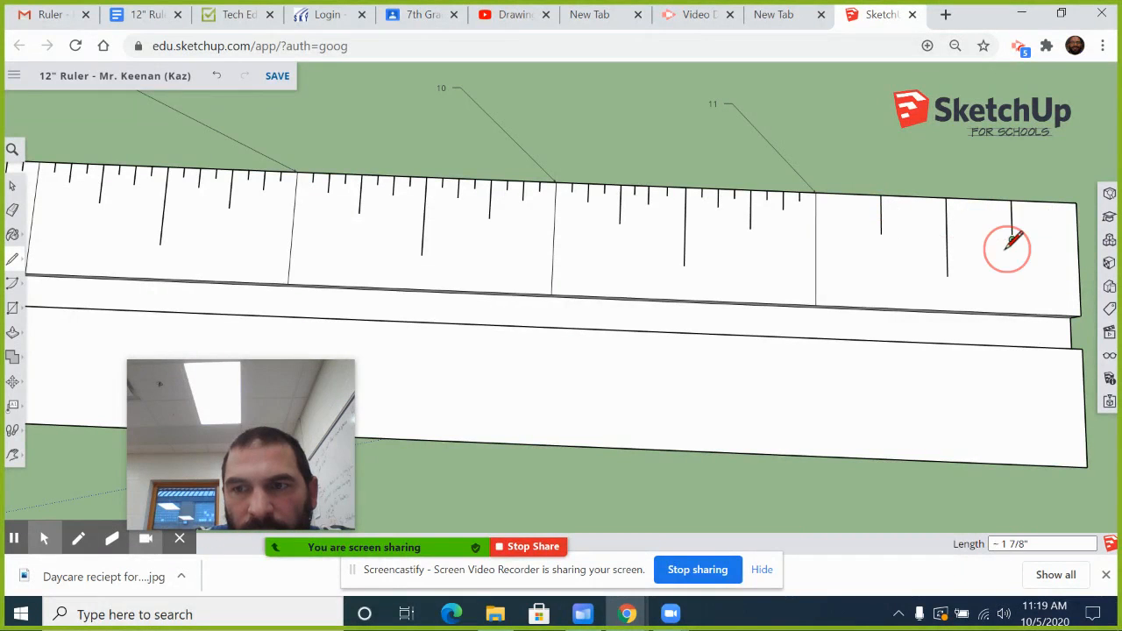
Draw the 1/8- and 3/8-inch marks of the last inch, ending level with the midpoint of its quarter mark.
click(847, 194)
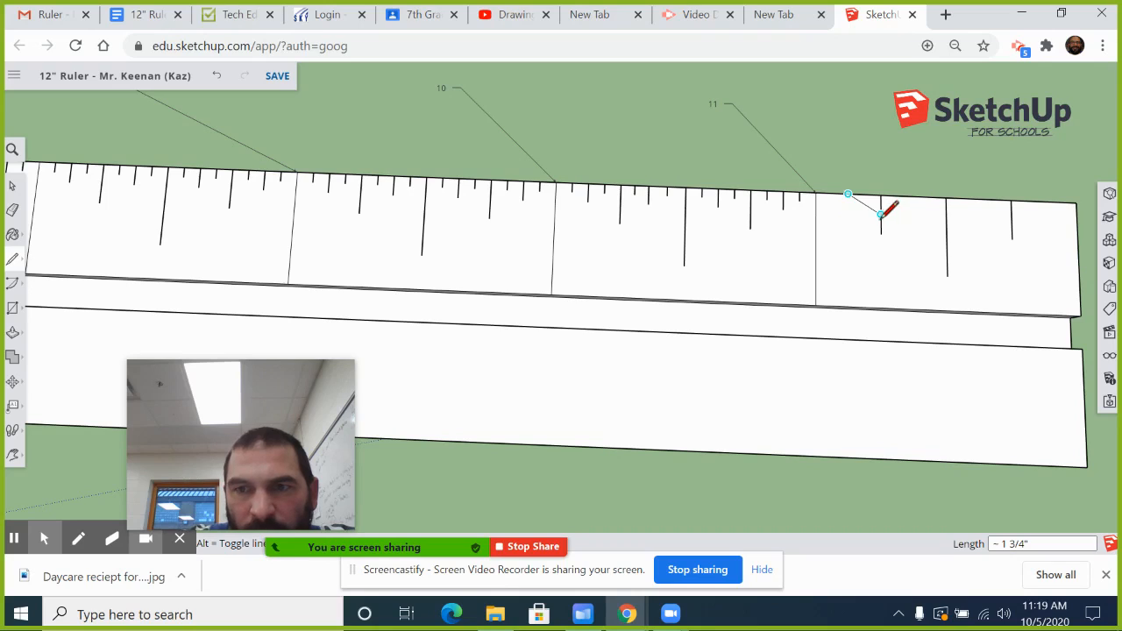
click(848, 213)
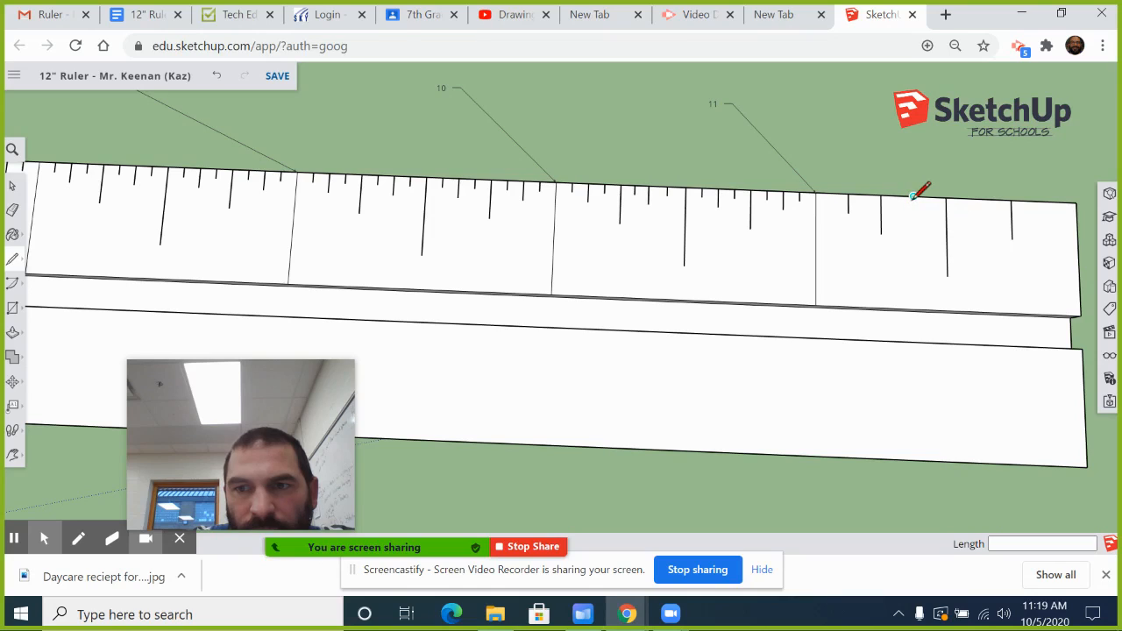
click(912, 196)
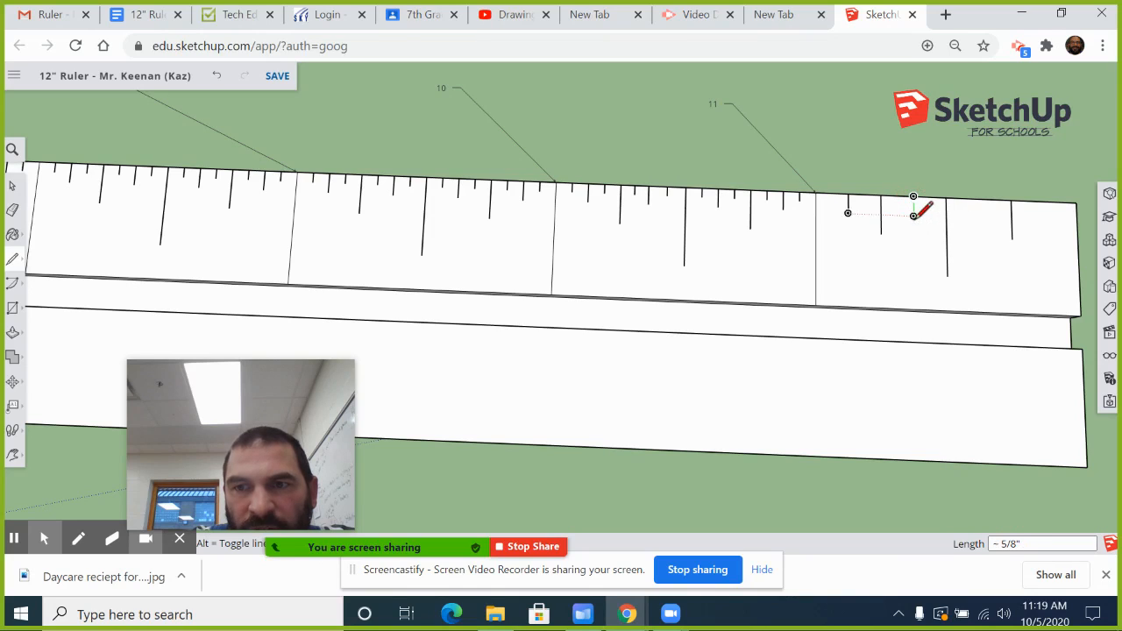
click(913, 216)
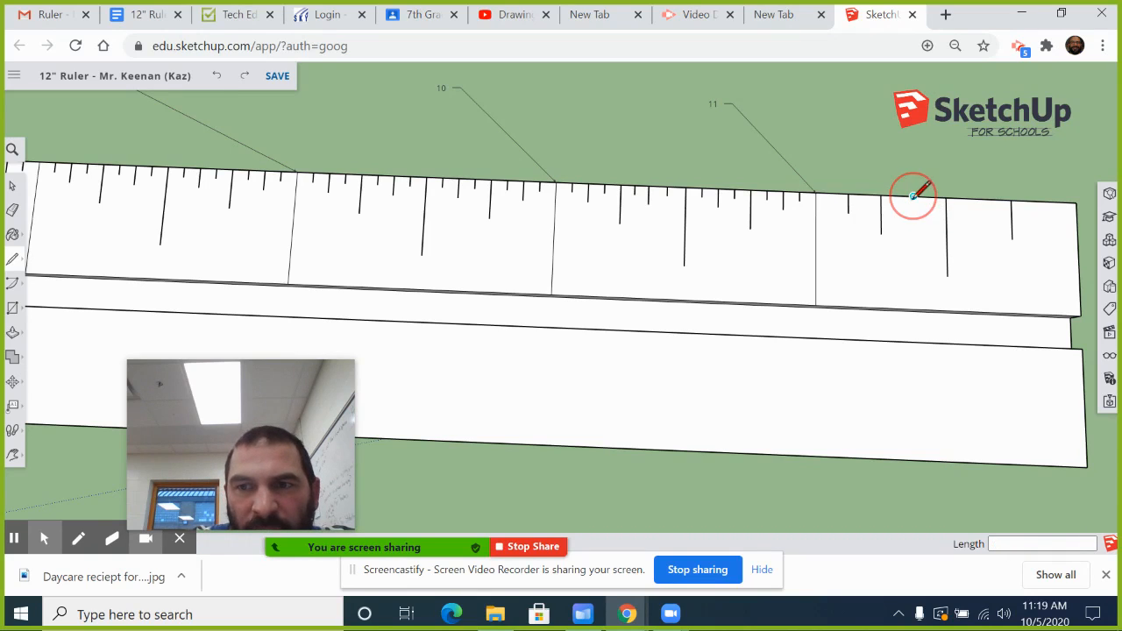
click(913, 197)
click(913, 216)
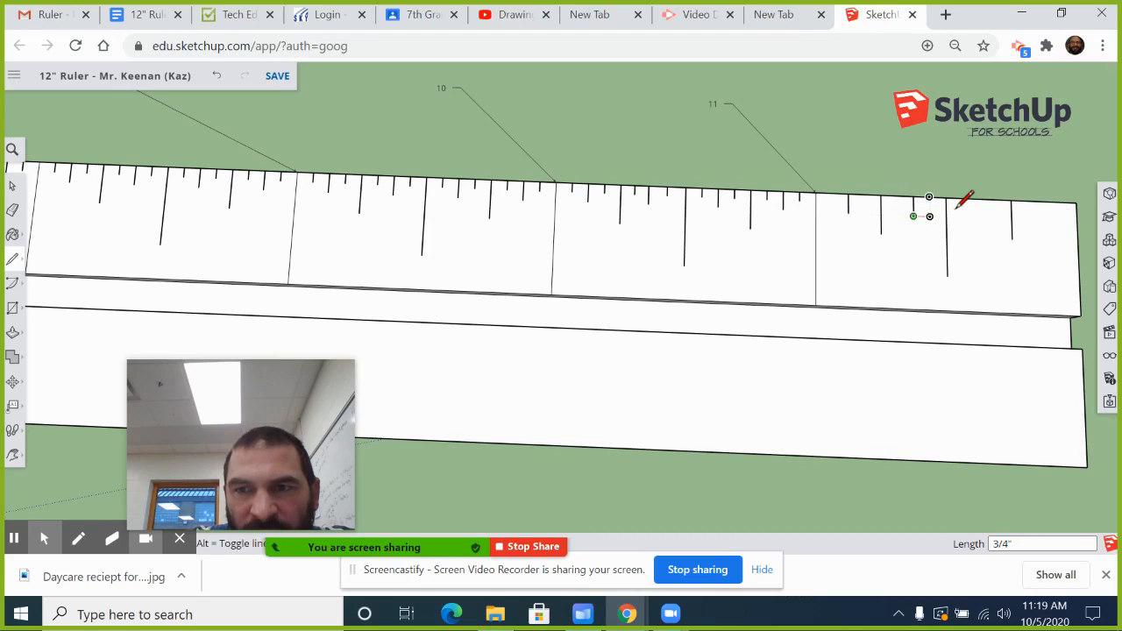
key(Escape)
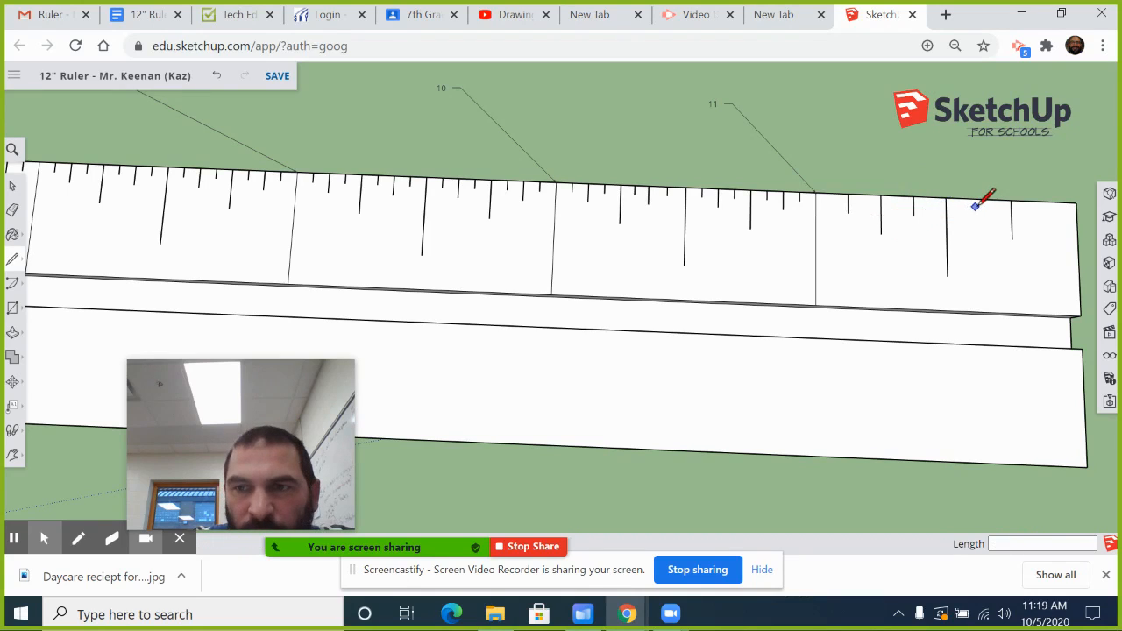
Draw the 5/8- and 7/8-inch marks of the last inch, about 15/16" long, matching its other eighth marks.
click(978, 199)
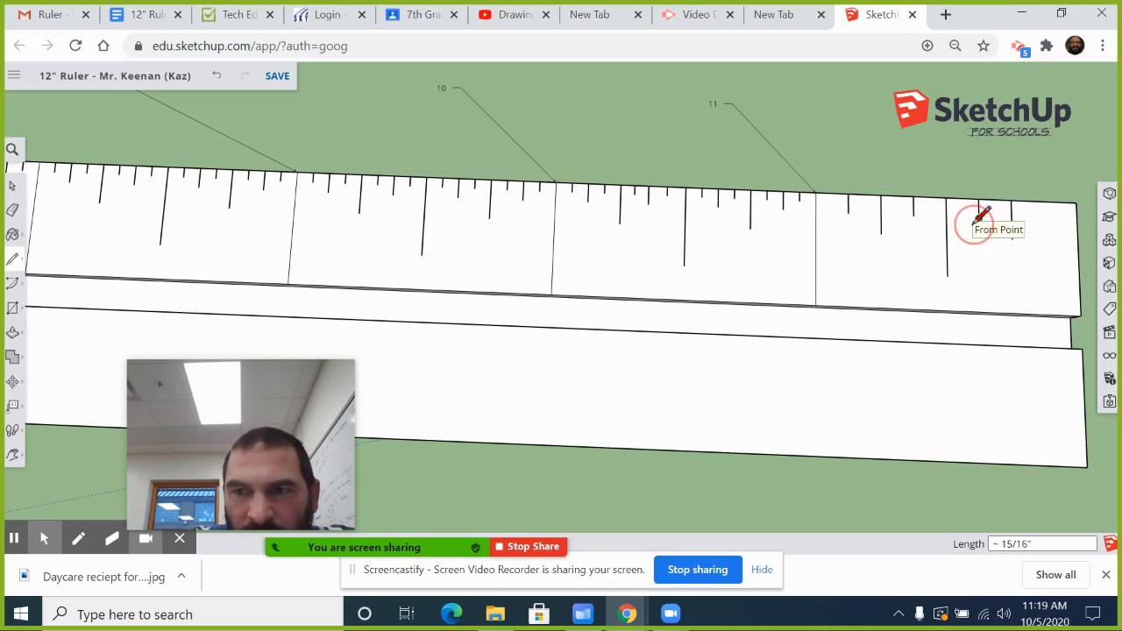
click(978, 218)
key(Escape)
click(1043, 200)
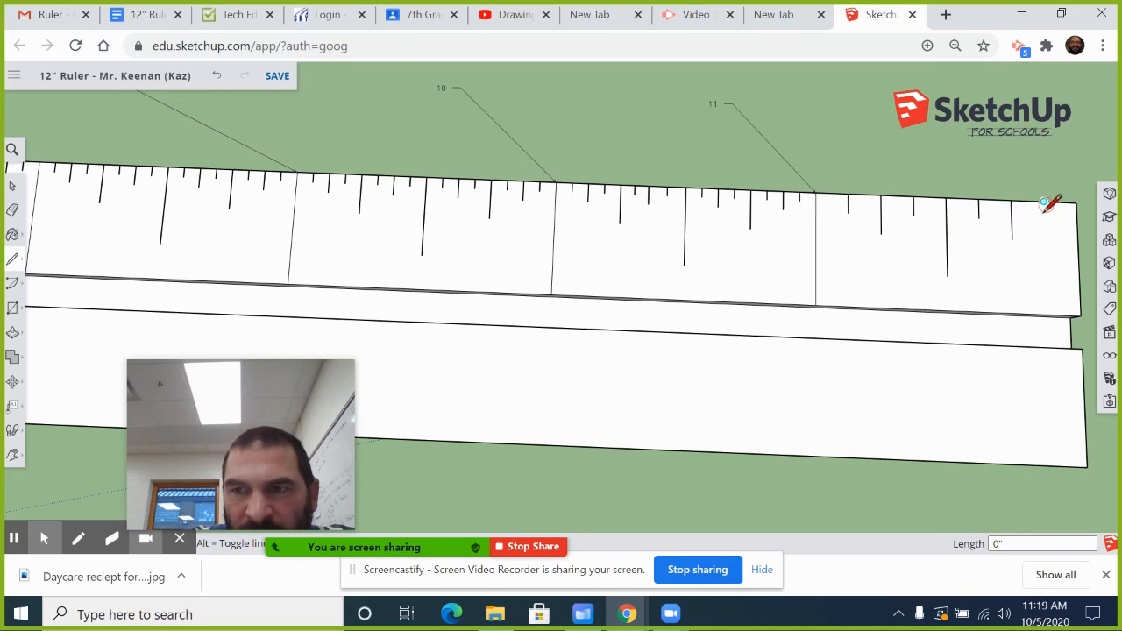
click(1044, 220)
key(Escape)
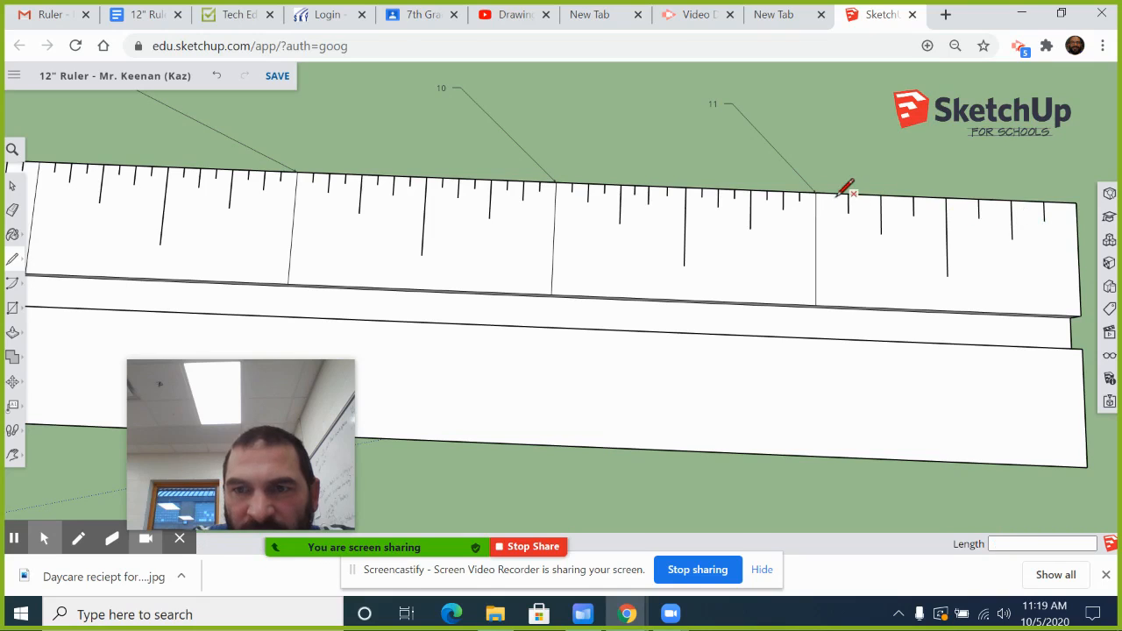
Draw the 1/16-inch mark just past the 11-inch line, about half as long as the neighbouring eighth mark.
click(831, 192)
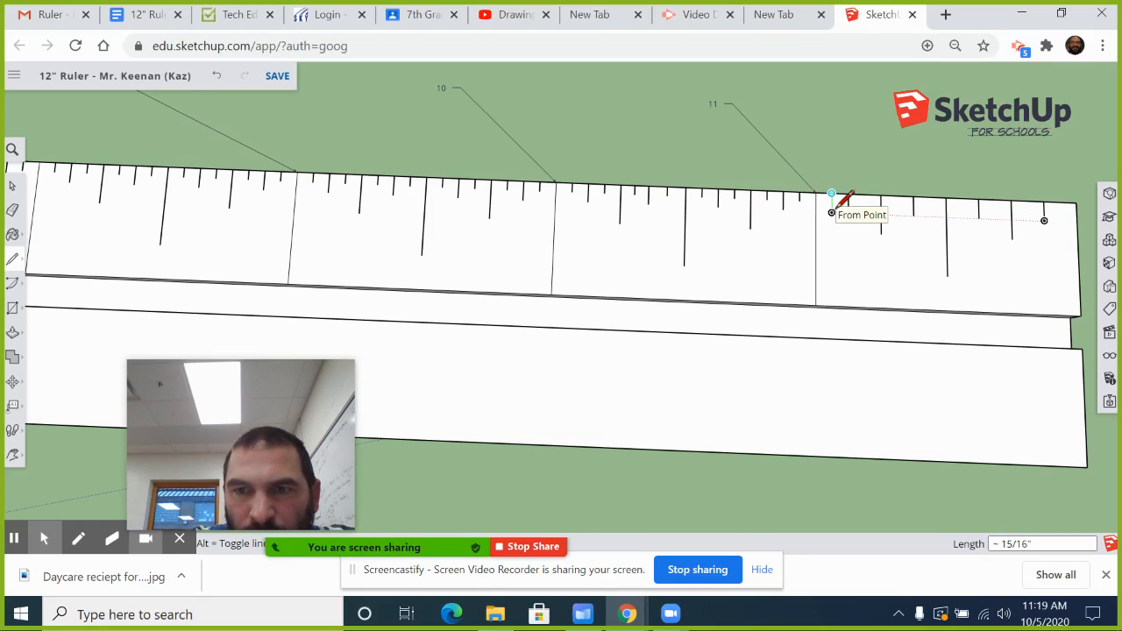
scroll(830, 195, down, 1)
scroll(834, 202, up, 3)
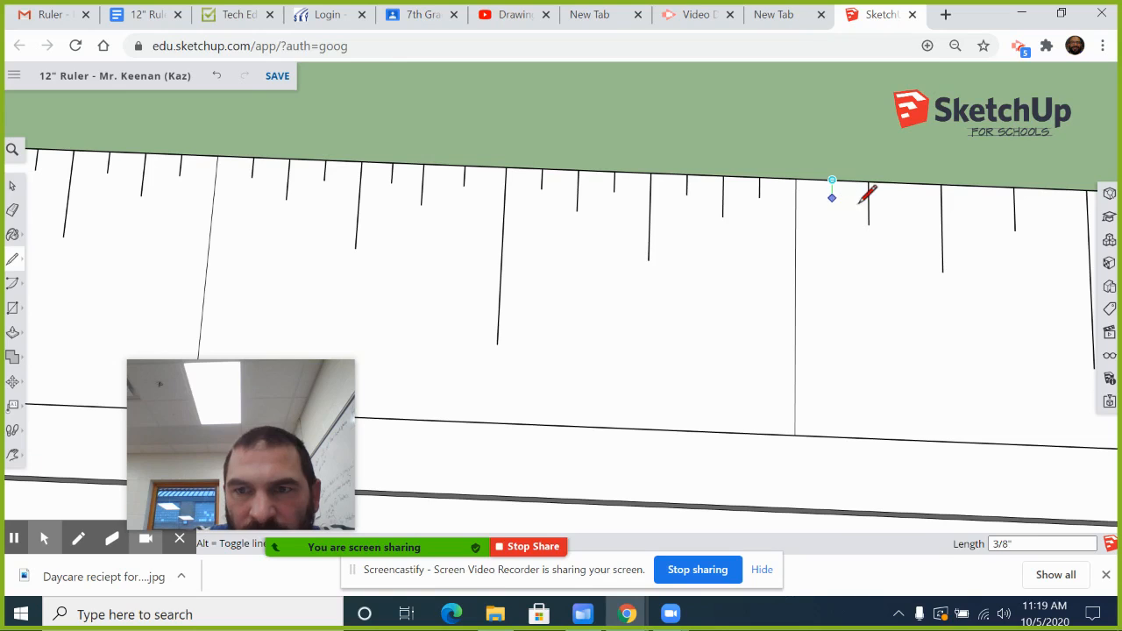
click(832, 202)
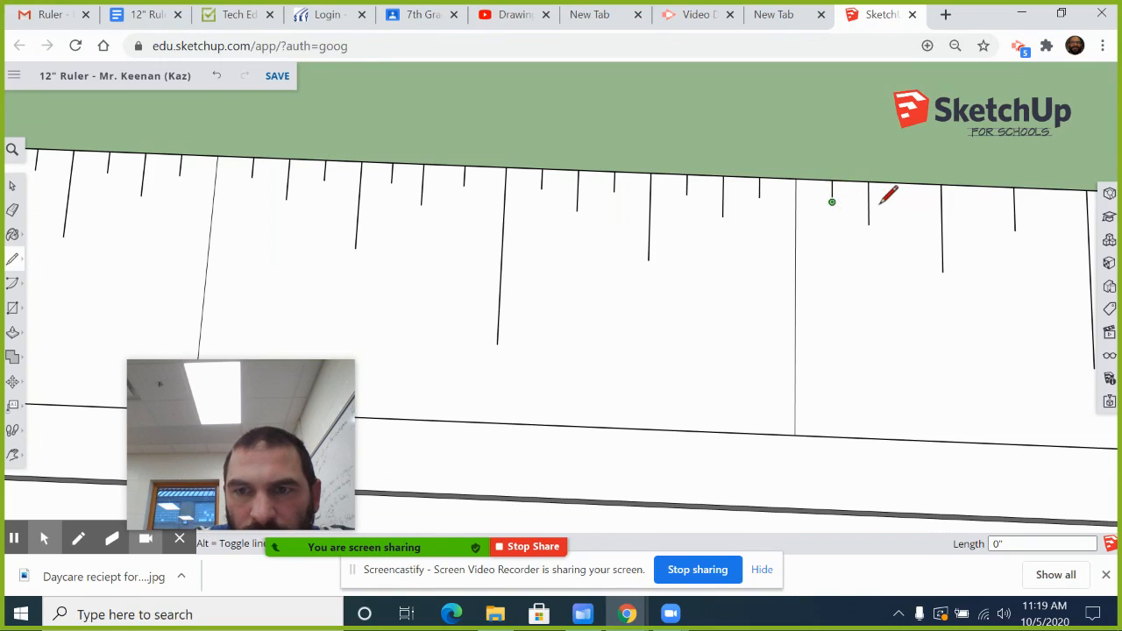
key(Escape)
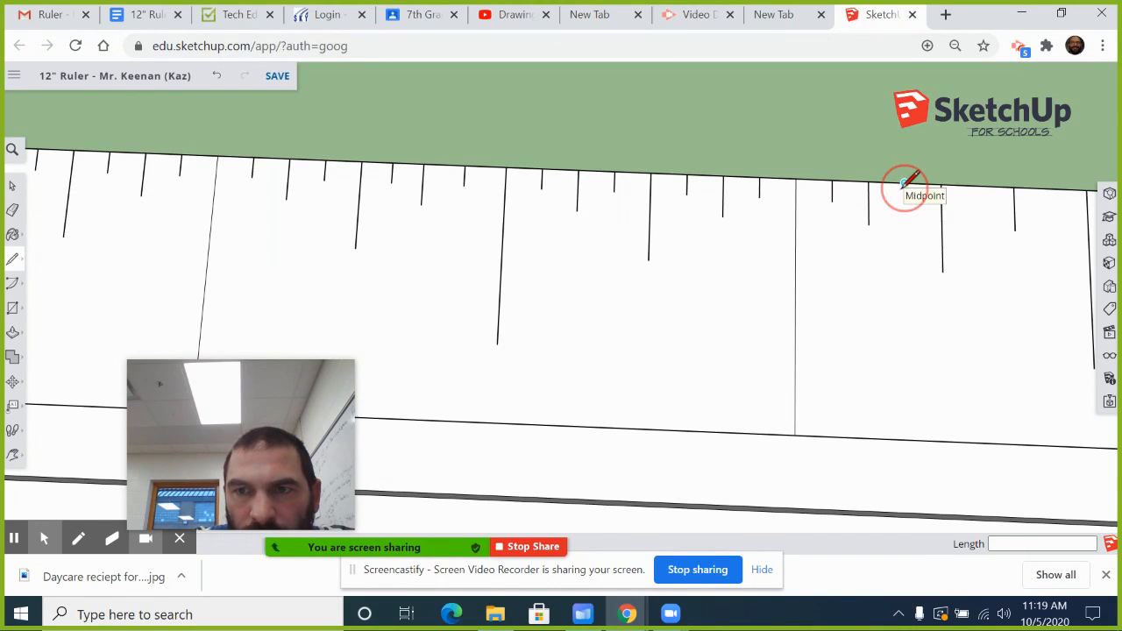
Draw the 3/16-, 5/16- and 7/16-inch marks of the last inch, each about 7/16" to 1/2" long.
click(905, 183)
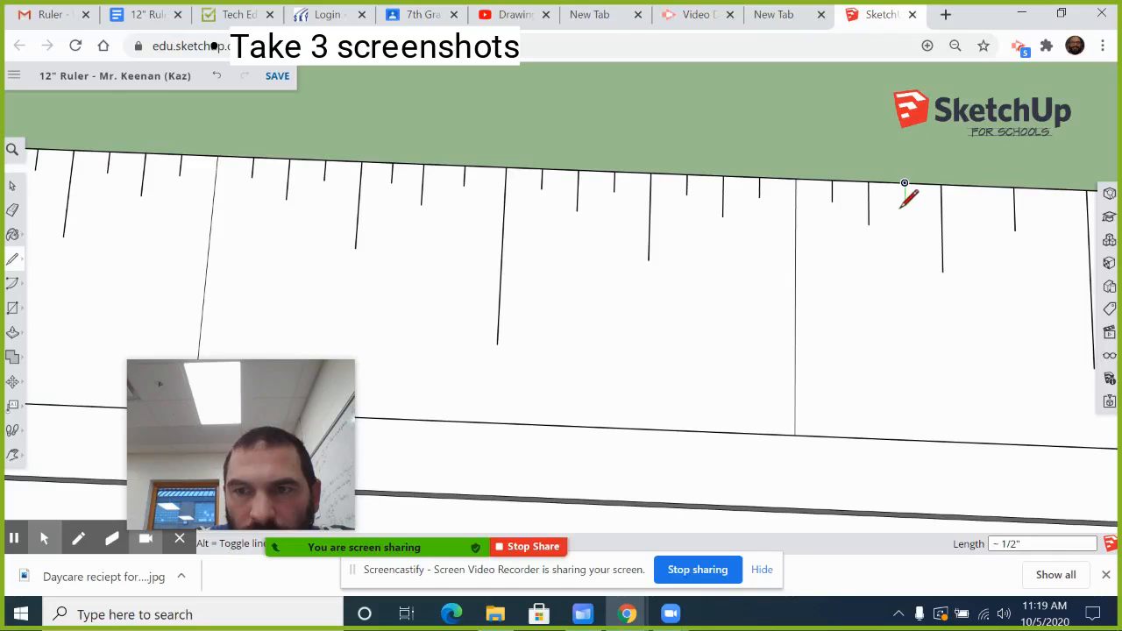
click(905, 203)
key(Escape)
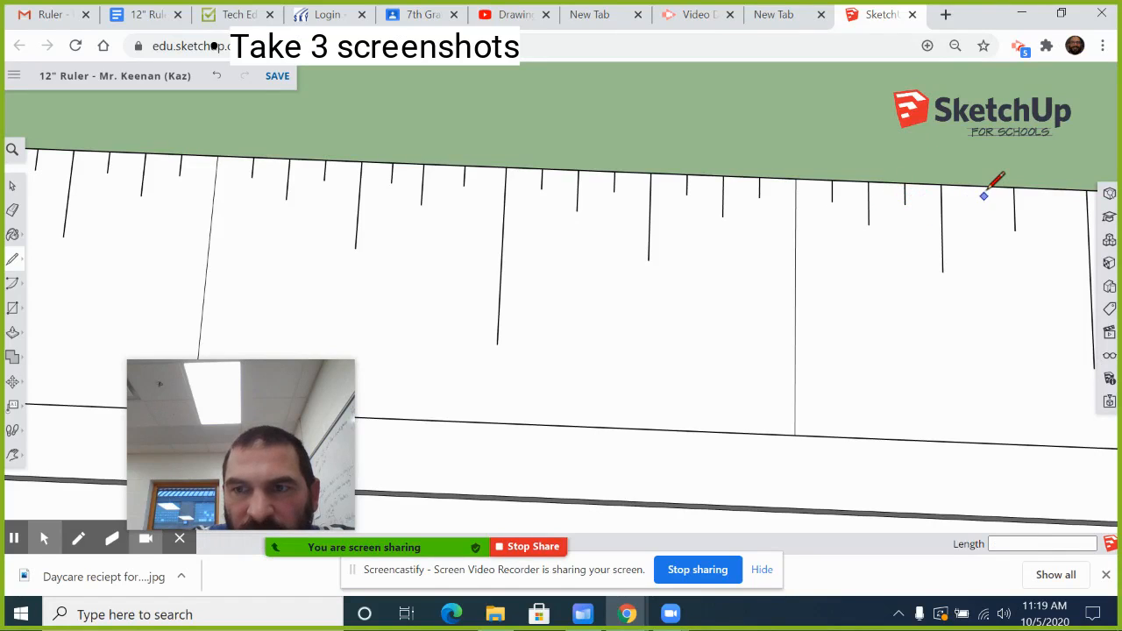
click(977, 185)
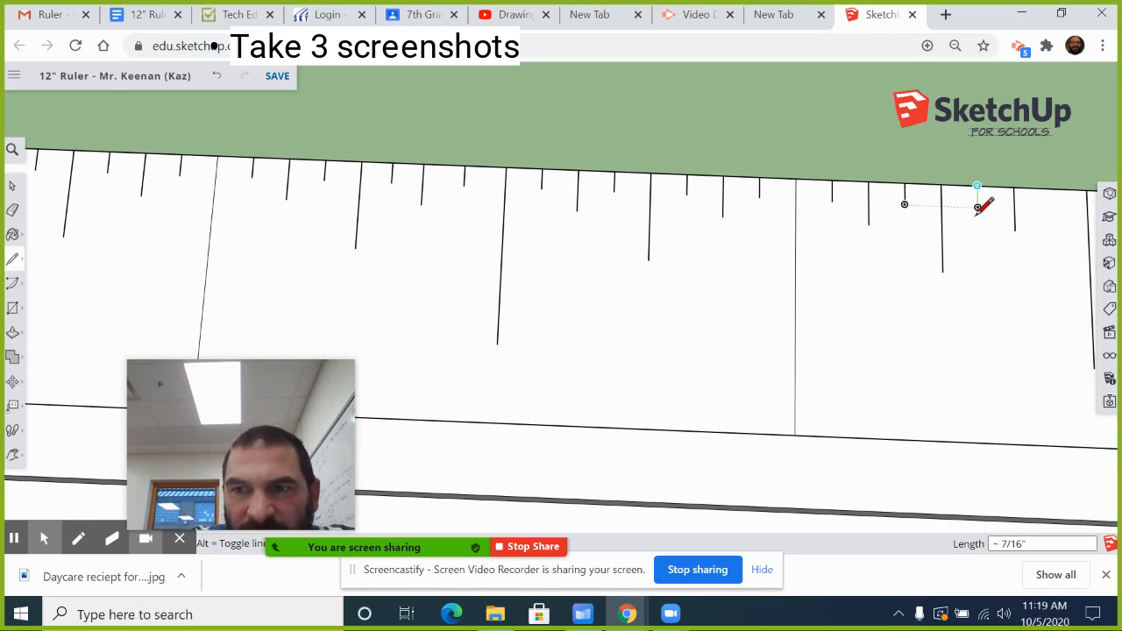
click(978, 209)
key(Escape)
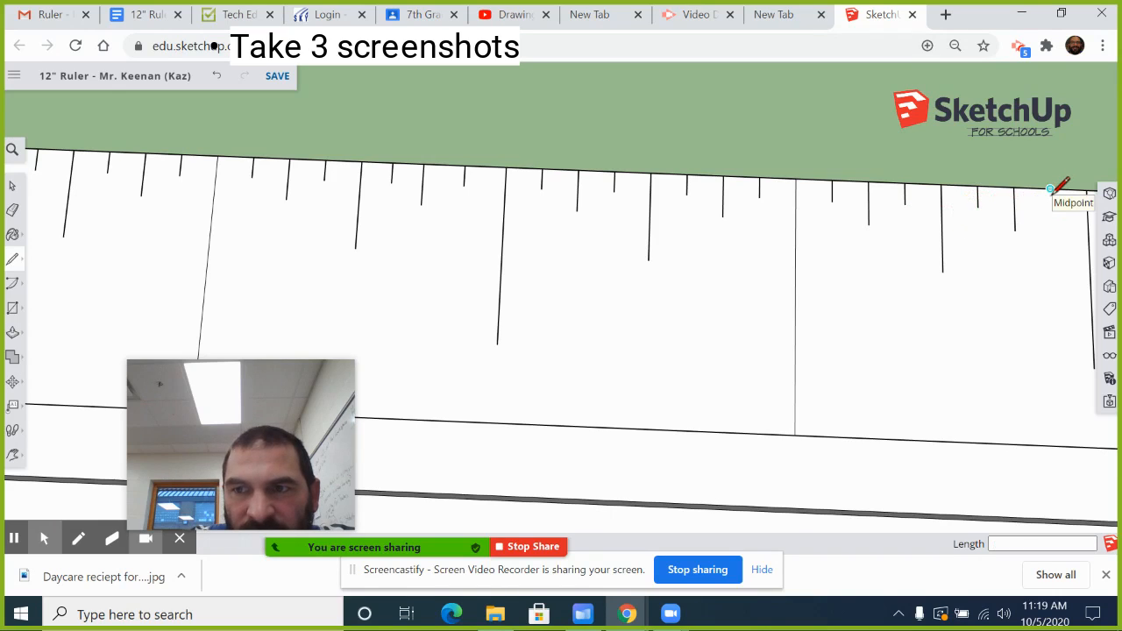
click(1050, 188)
click(1050, 210)
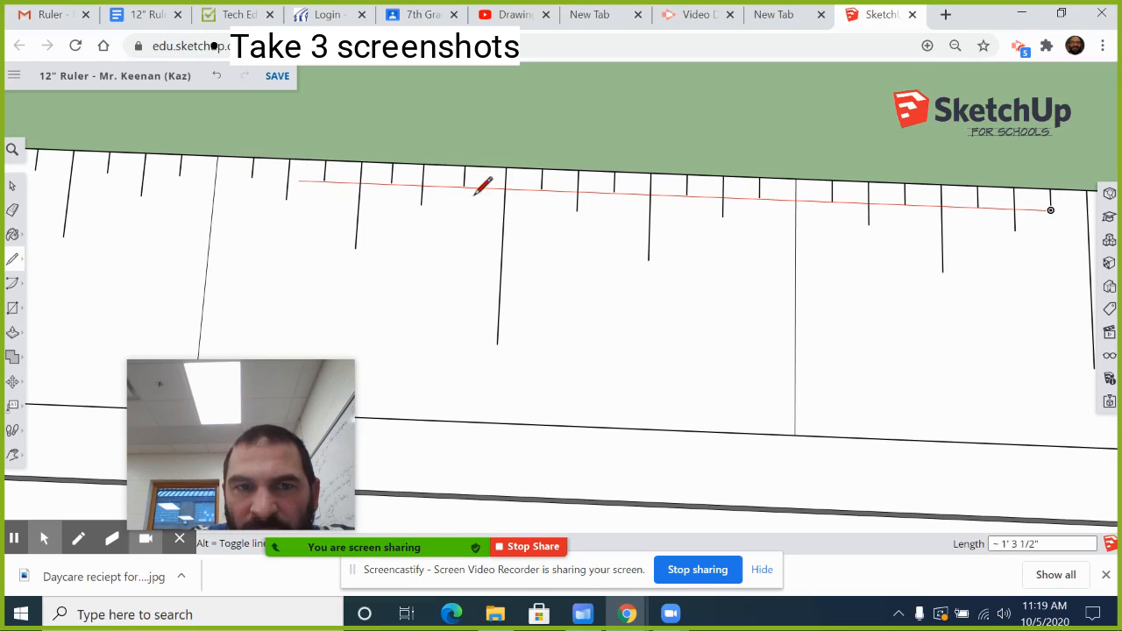
Admit the participant from the meeting's waiting room.
scroll(593, 202, up, 4)
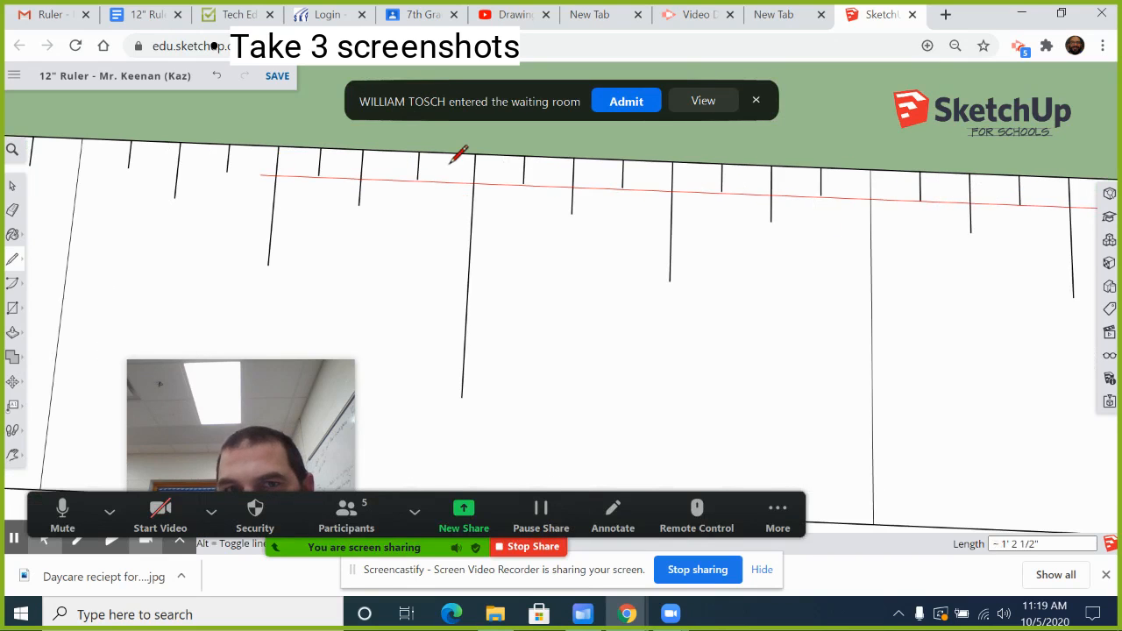
click(624, 106)
scroll(170, 167, down, 5)
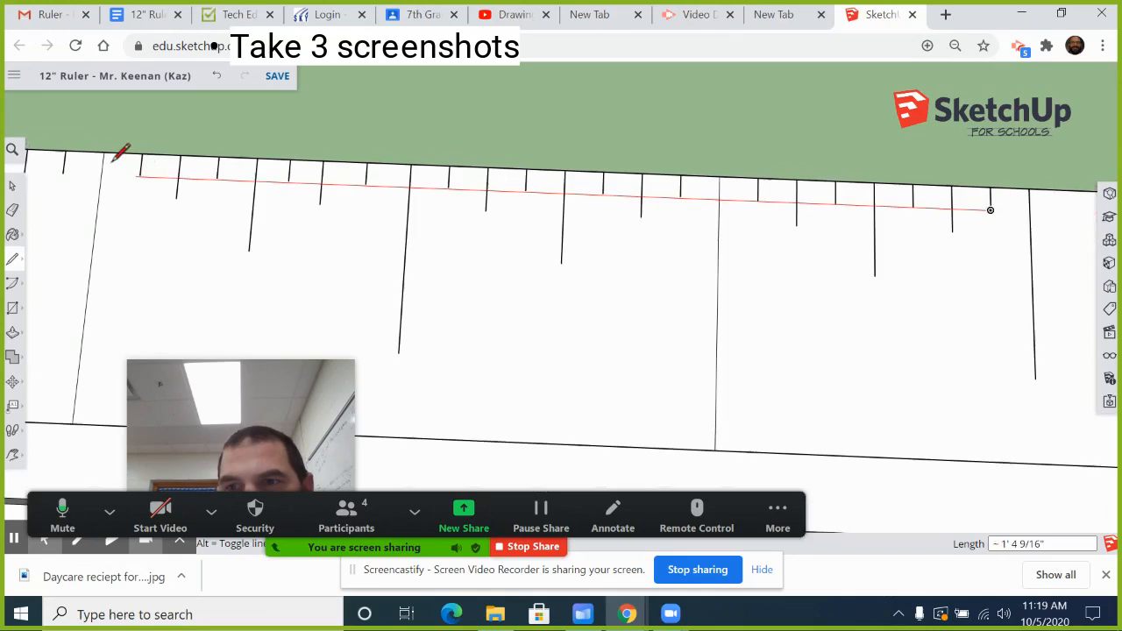
Draw the 9/16-, 11/16-, 13/16- and 15/16-inch marks of the last inch, each about 7/16" long.
scroll(247, 175, down, 1)
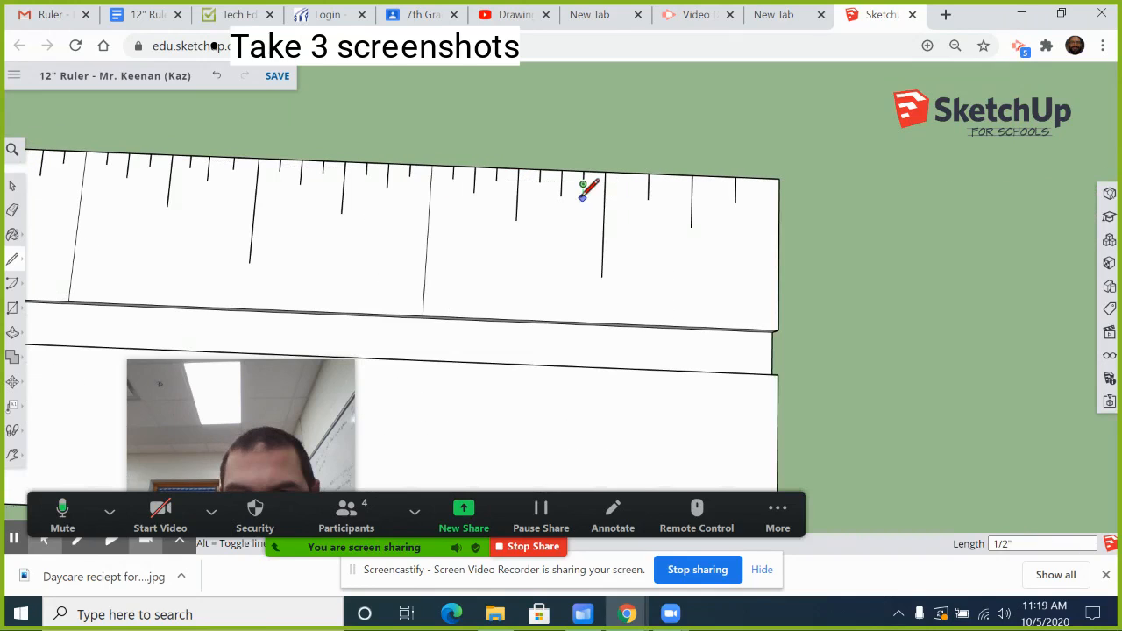
click(583, 186)
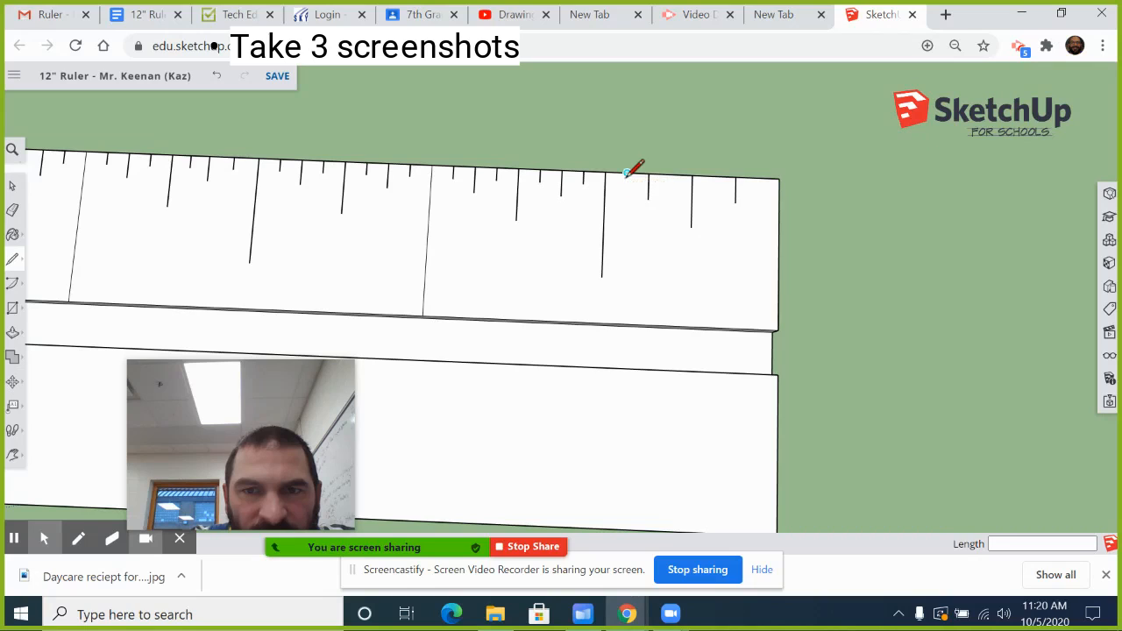
click(627, 173)
click(628, 185)
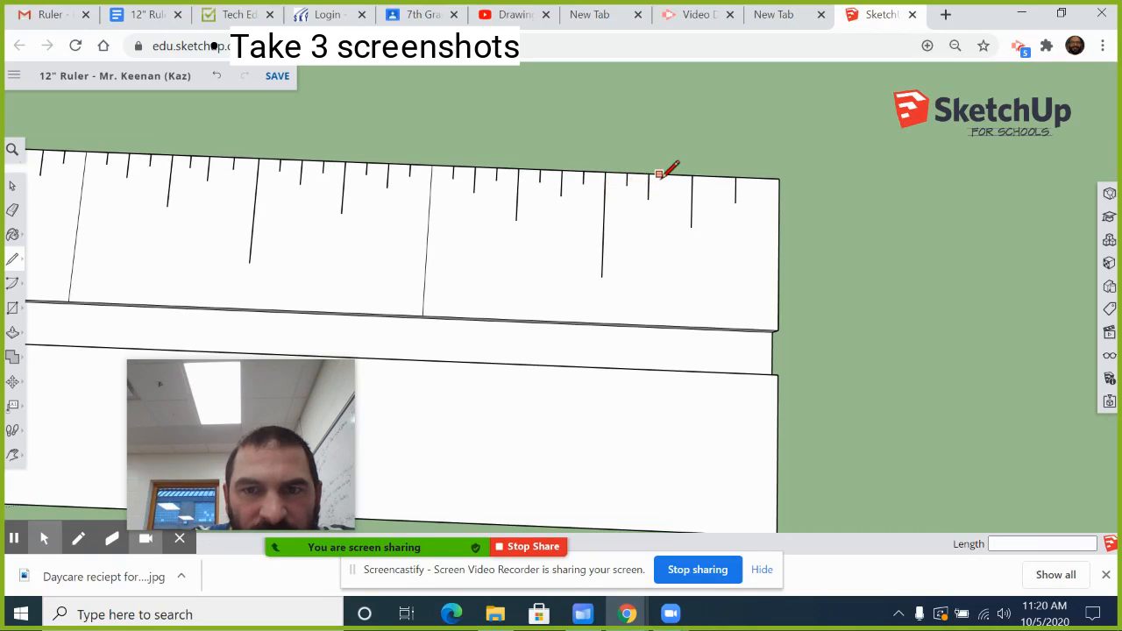
click(670, 174)
click(669, 187)
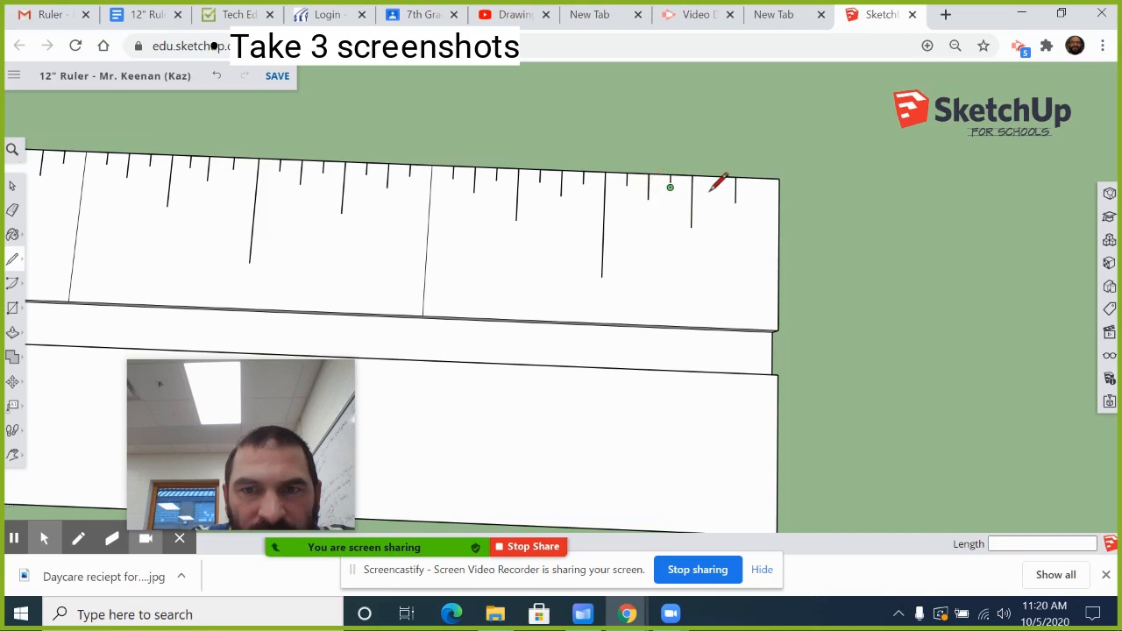
click(713, 176)
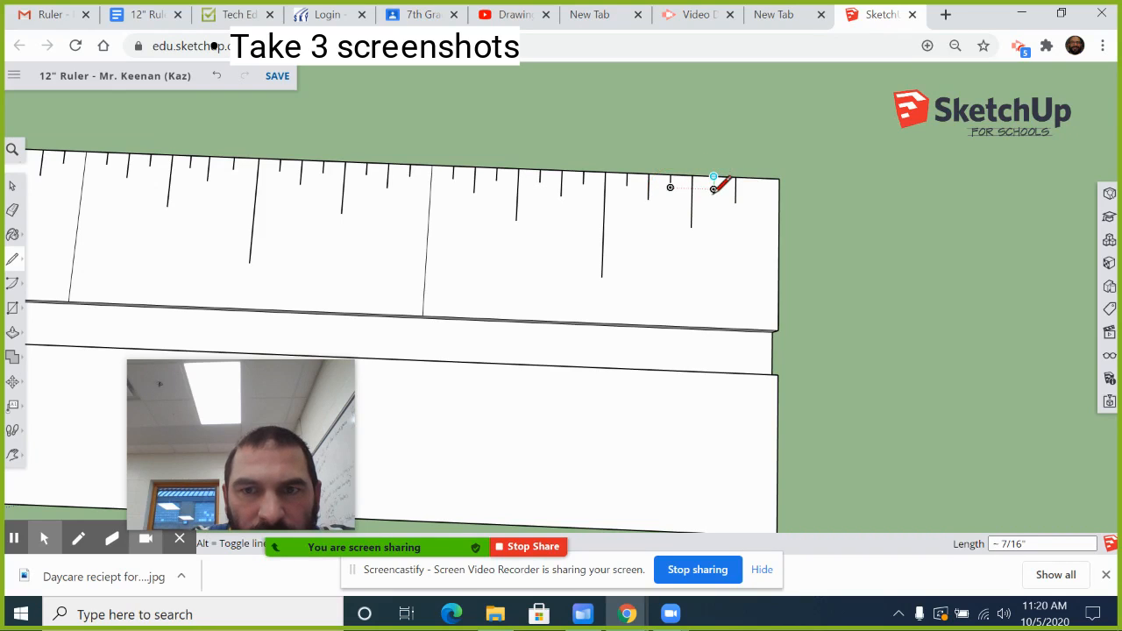
click(713, 188)
click(758, 179)
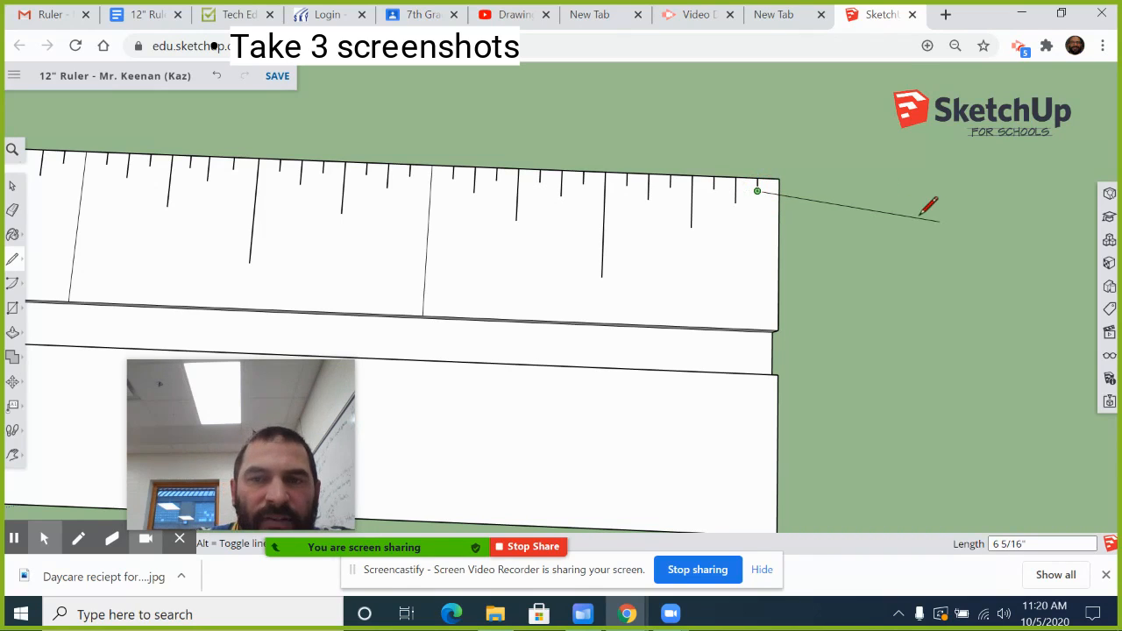
key(Escape)
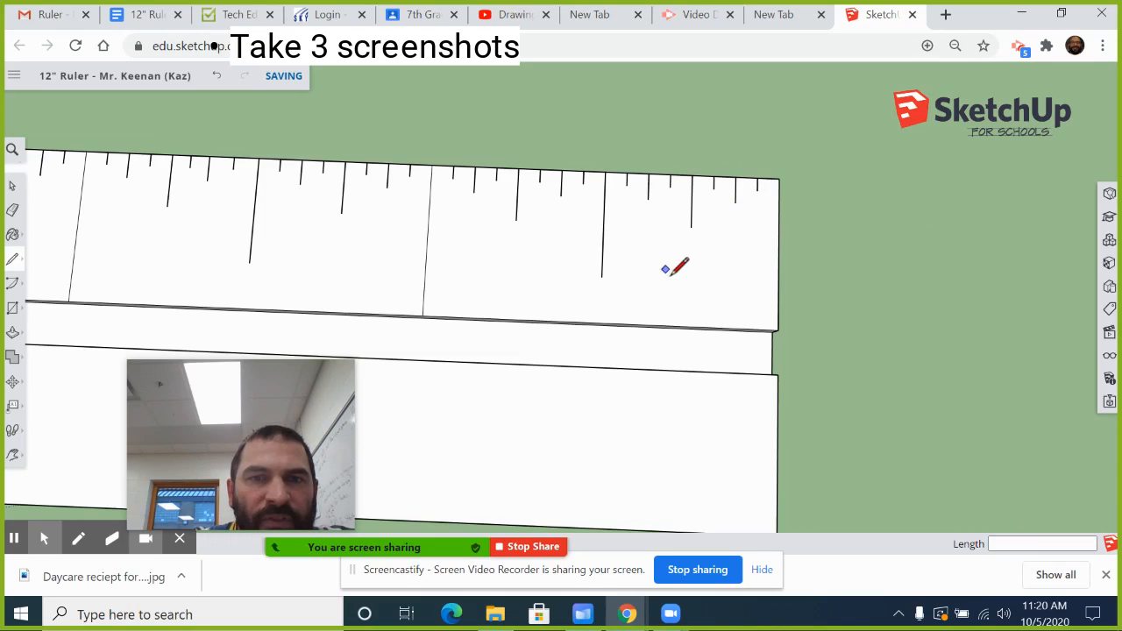
Review the full length of the ruler, checking the inch labels and the division marks in every inch.
scroll(666, 270, down, 5)
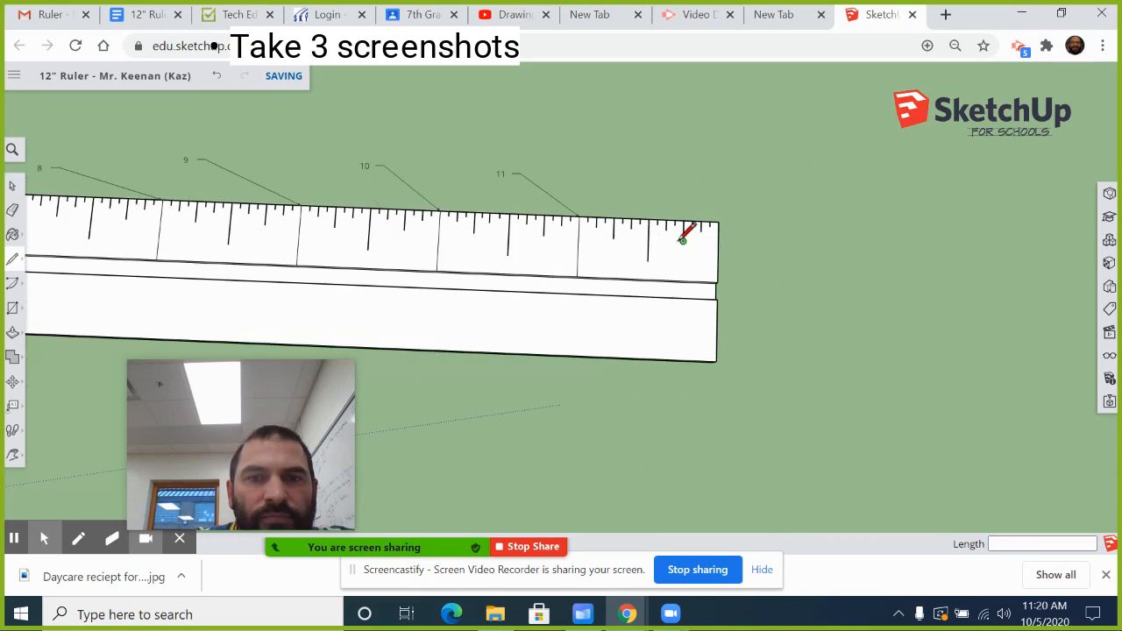
scroll(682, 239, down, 5)
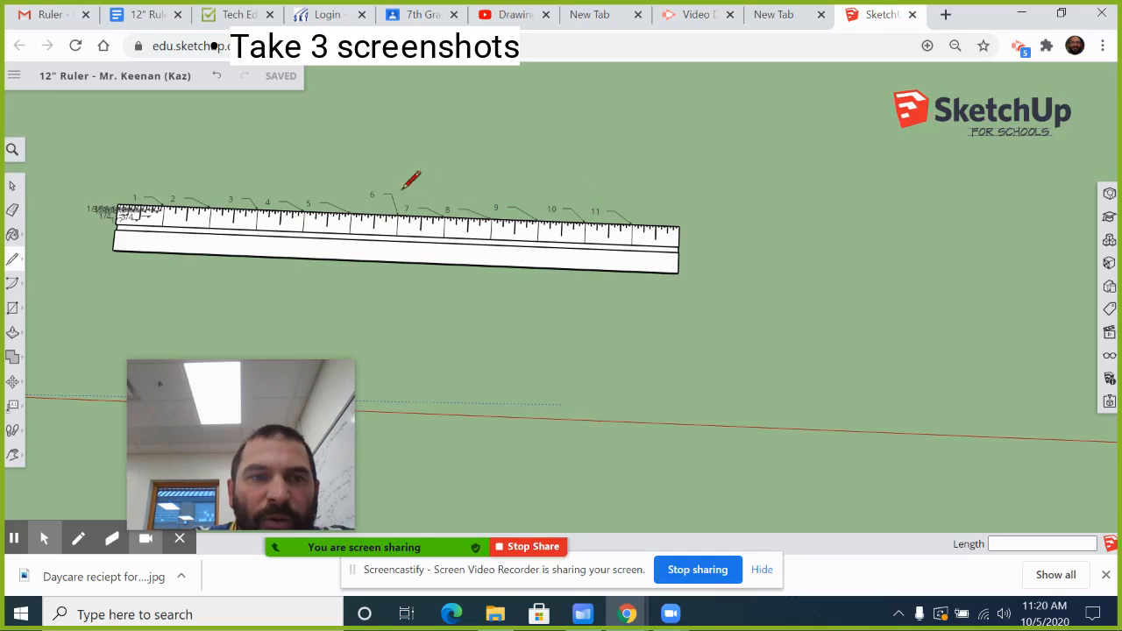
scroll(361, 187, up, 2)
scroll(216, 173, up, 2)
middle_drag(245, 170, 277, 167)
right_click(277, 166)
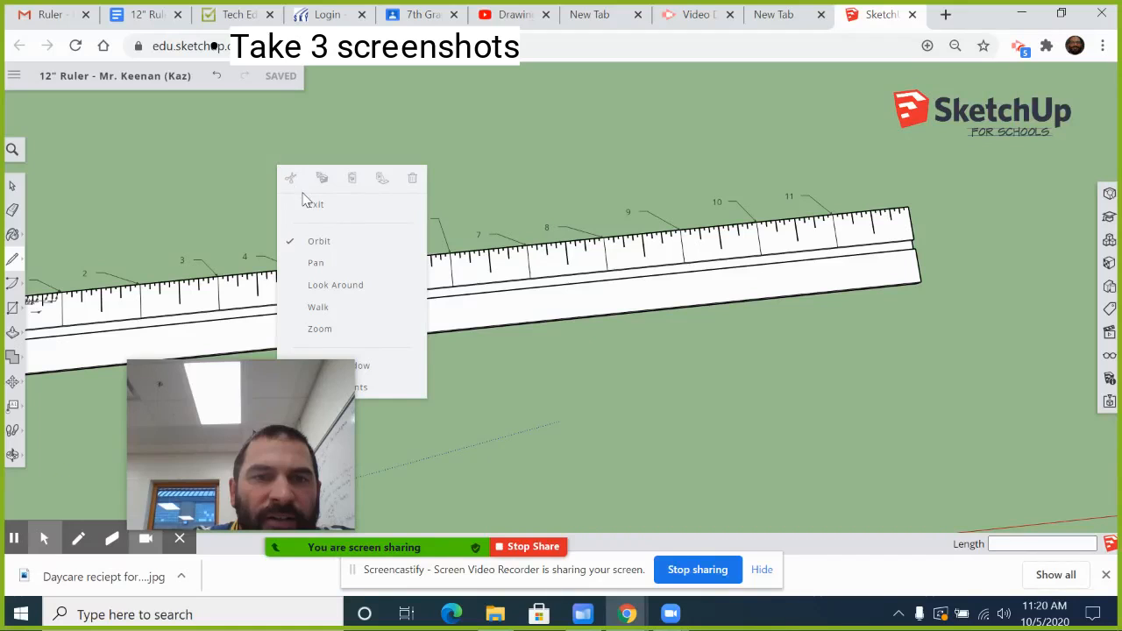
click(315, 260)
middle_drag(304, 252, 579, 193)
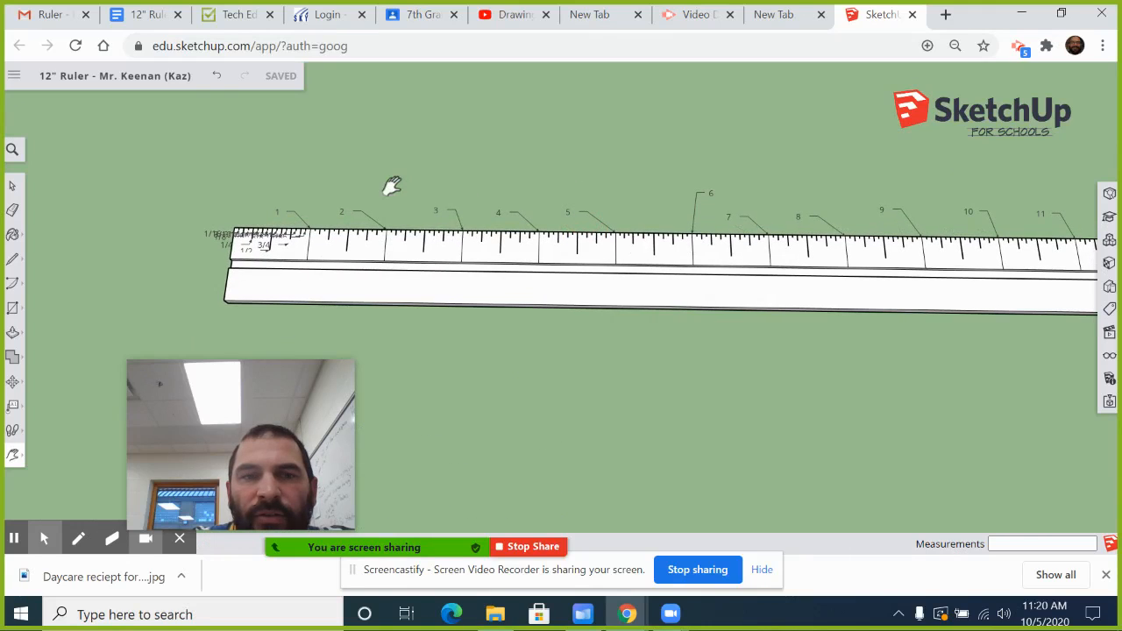
right_click(495, 187)
click(556, 289)
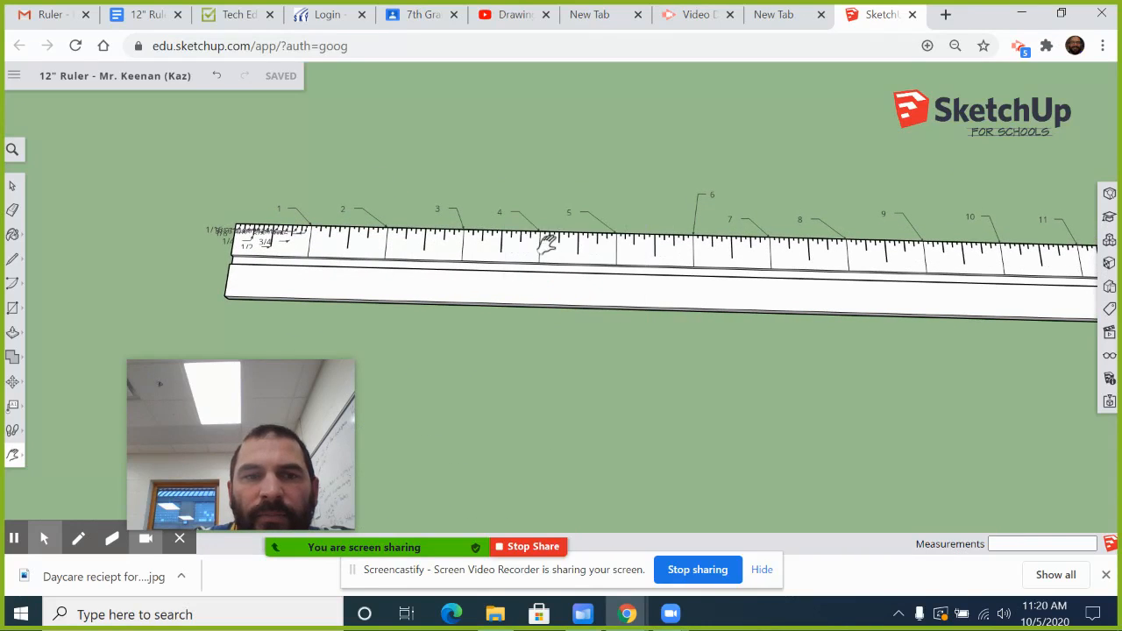
drag(547, 244, 421, 216)
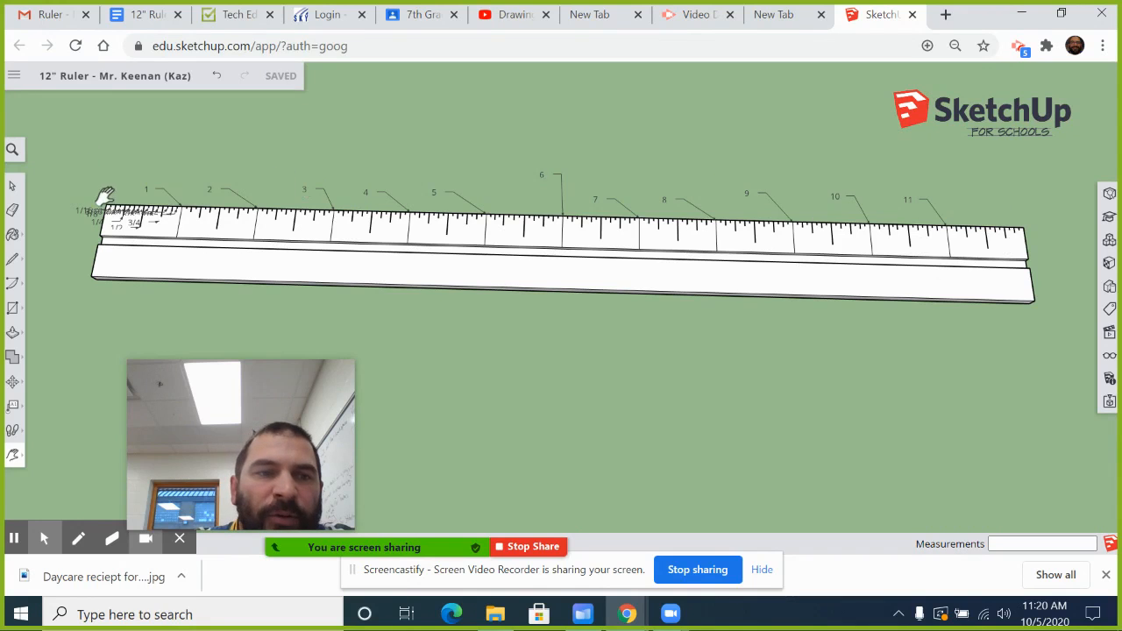
Examine the fraction labels and marks of the first inch up close, along with the marks up to the 3-inch line.
scroll(130, 221, up, 10)
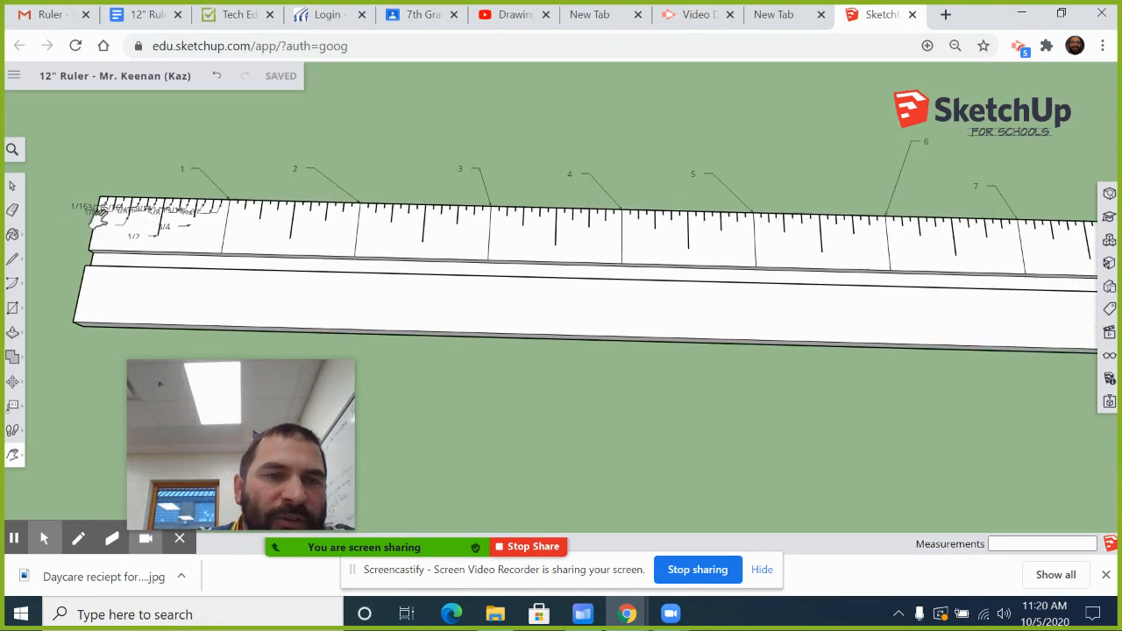
scroll(206, 250, up, 3)
mouse_move(205, 247)
middle_down()
mouse_move(296, 230)
mouse_move(183, 218)
mouse_move(32, 160)
middle_up()
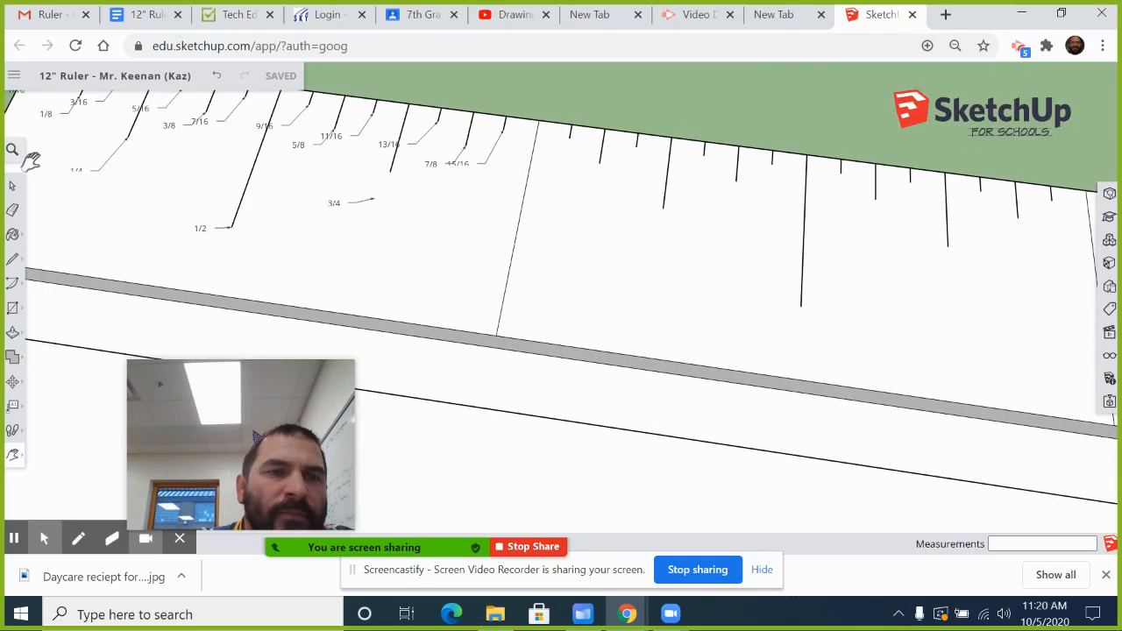
scroll(149, 218, down, 2)
mouse_move(146, 187)
shift+middle_down()
mouse_move(146, 239)
mouse_move(371, 260)
mouse_move(498, 292)
mouse_move(610, 274)
shift+middle_up()
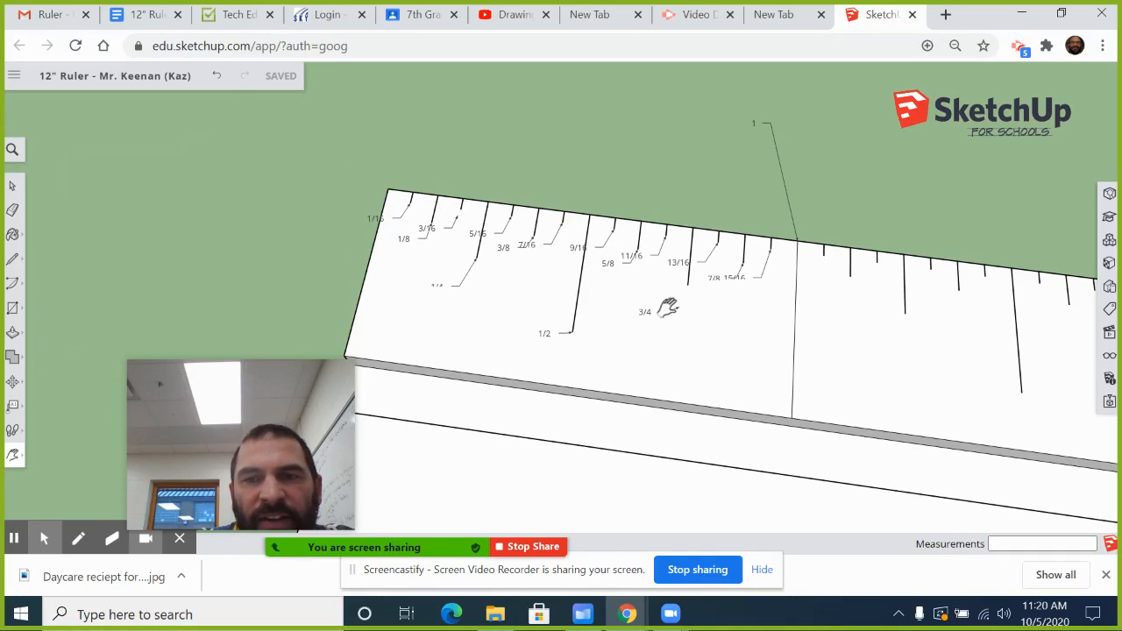
mouse_move(780, 325)
middle_down()
mouse_move(676, 280)
mouse_move(501, 271)
mouse_move(704, 333)
mouse_move(866, 290)
mouse_move(622, 270)
middle_up()
right_click(868, 289)
drag(623, 270, 132, 286)
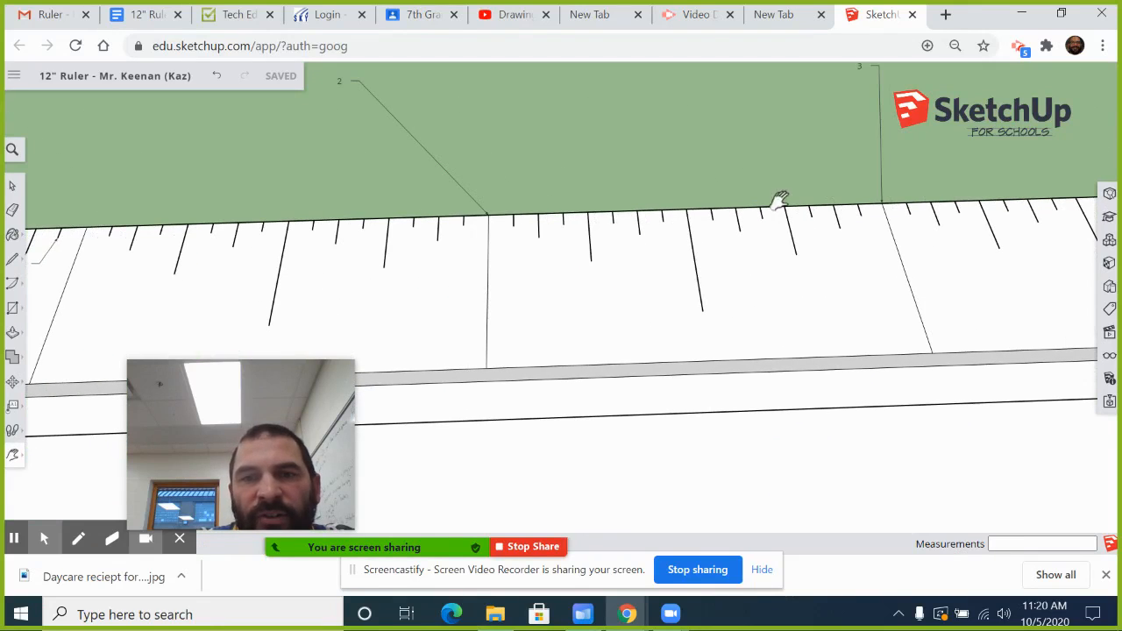